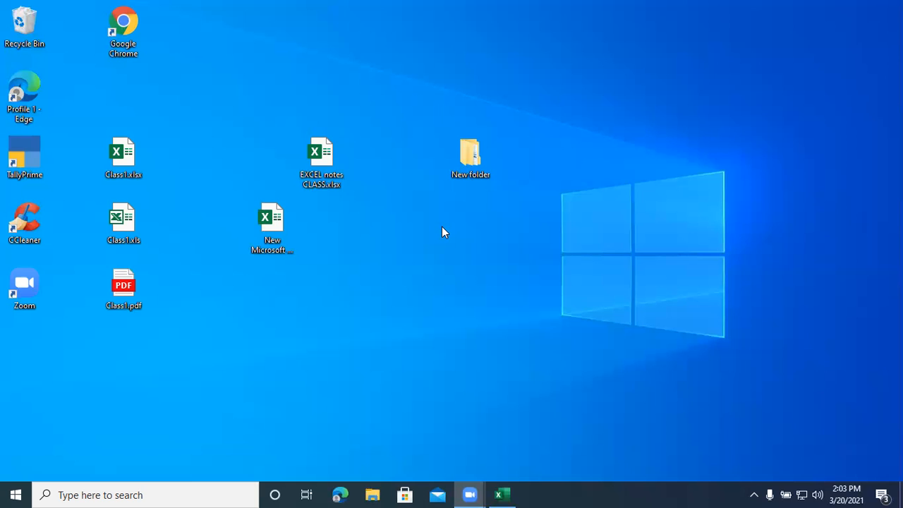
# - Switch to the Class1.xlsx workbook in Excel and look over the sparkline tables on the Insert Tab sheet
pyautogui.click(502, 495)
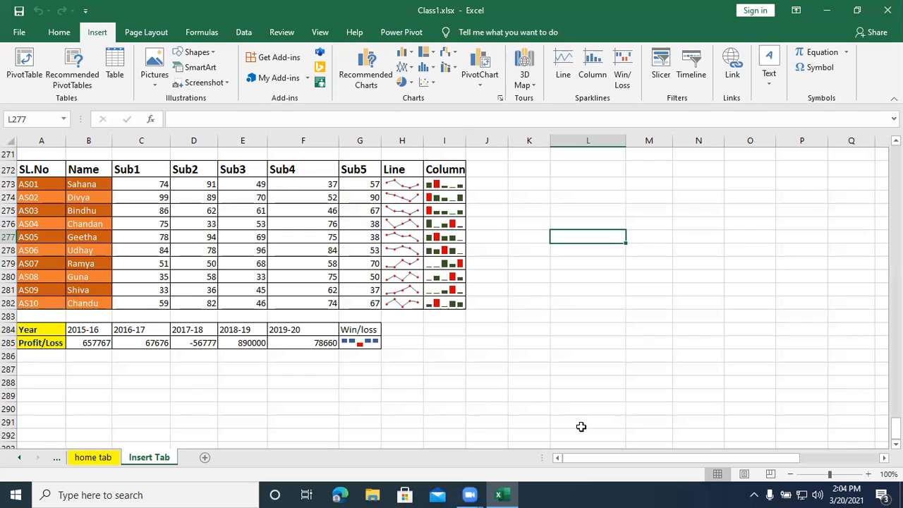
pyautogui.click(419, 34)
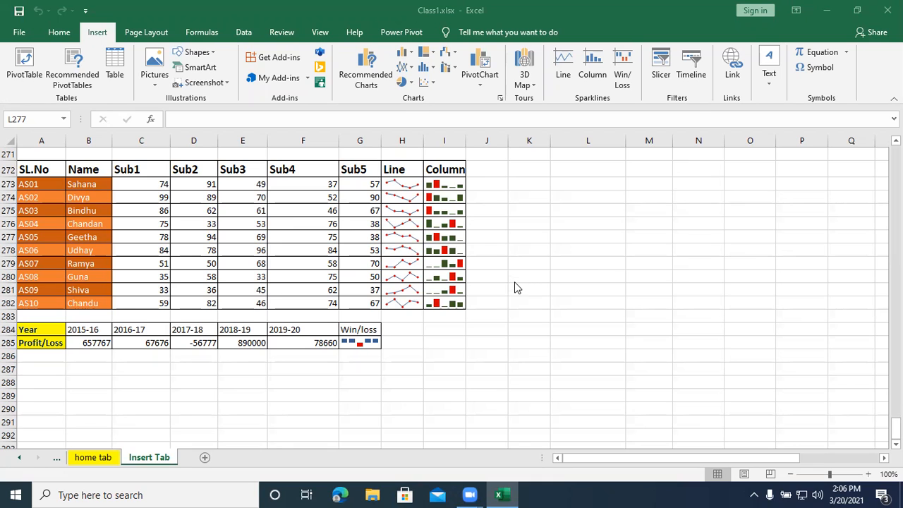
pyautogui.scroll(3, 515, 287)
pyautogui.scroll(3, 515, 287)
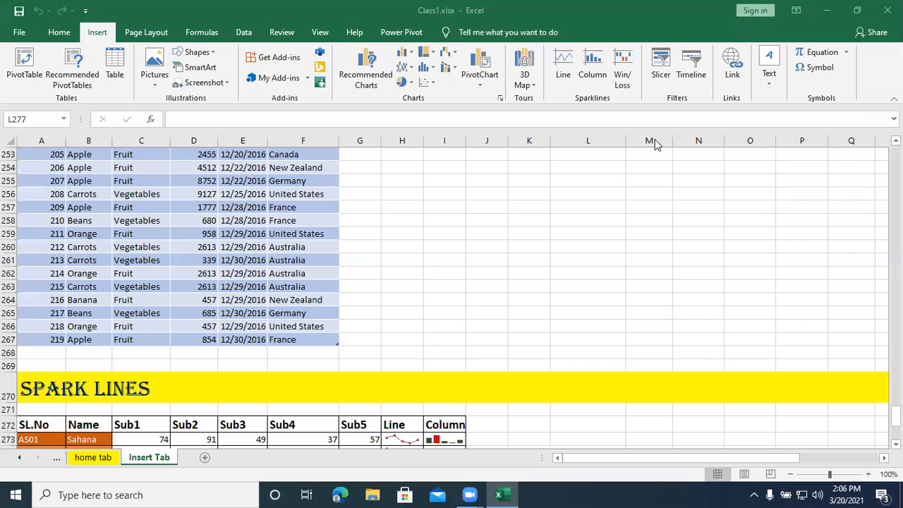
pyautogui.scroll(-5, 510, 272)
pyautogui.scroll(-5, 510, 272)
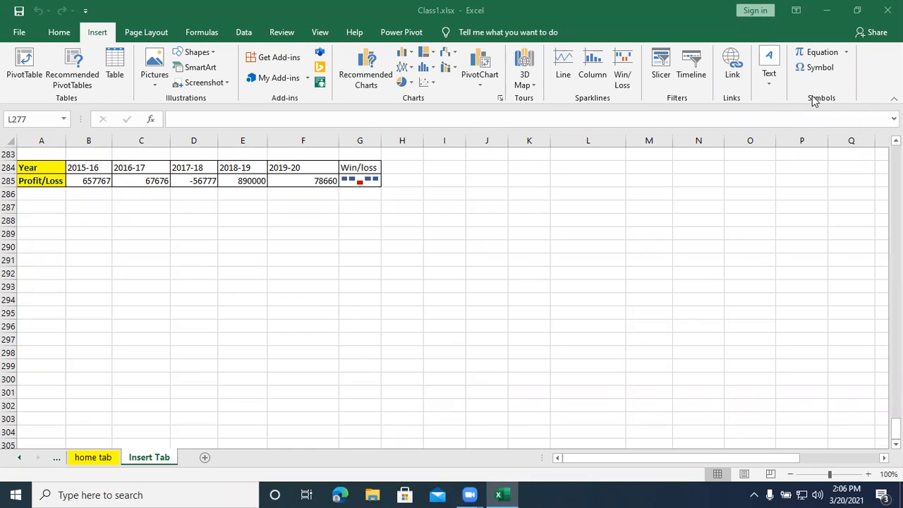
pyautogui.click(148, 34)
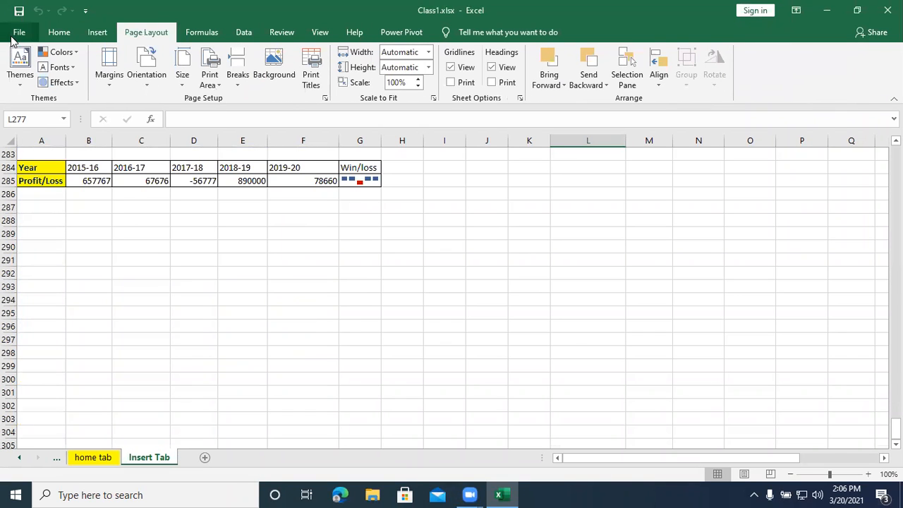
pyautogui.click(98, 32)
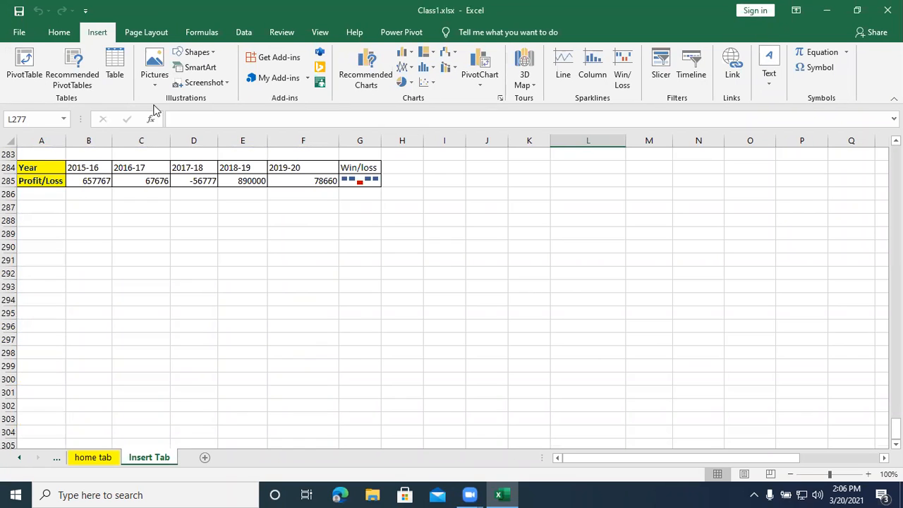
# - Enter the label Ctrk+K in cell A288 and Hyperlink in cell B288
pyautogui.click(47, 218)
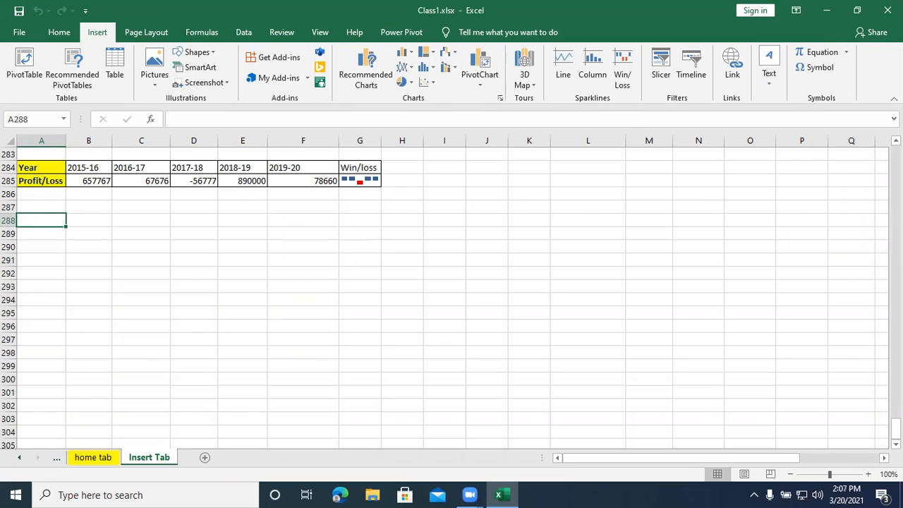
pyautogui.write('Ctrk+K')
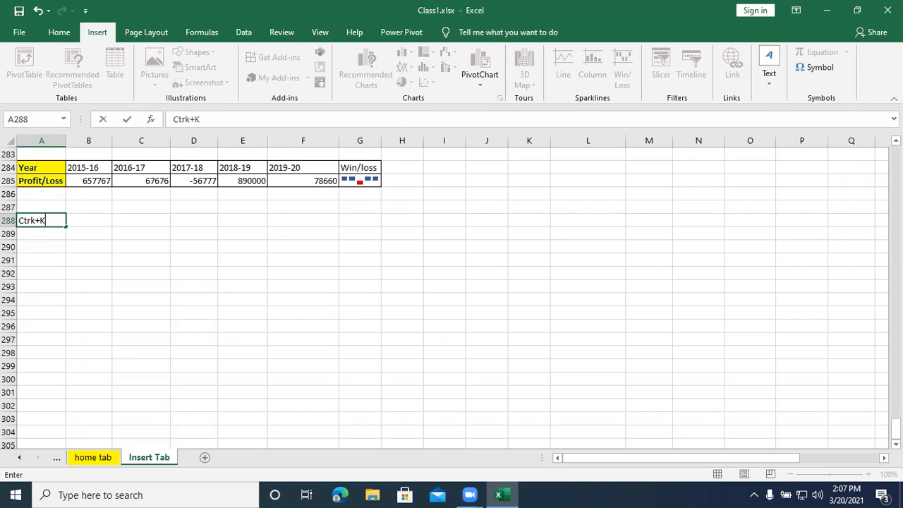
pyautogui.press('Return')
pyautogui.press('Right')
pyautogui.press('Up')
pyautogui.write('Hyperlink')
pyautogui.press('Return')
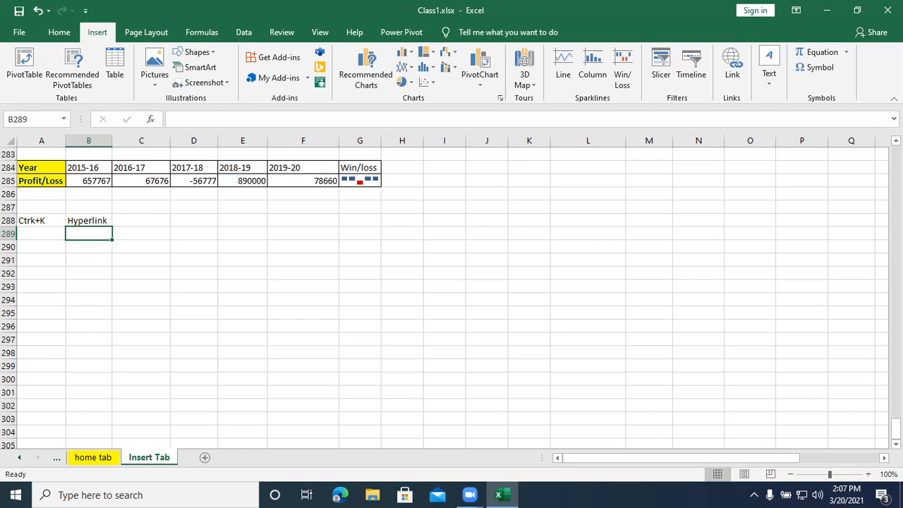
# - Enter the text NICT in cell B290
pyautogui.click(94, 248)
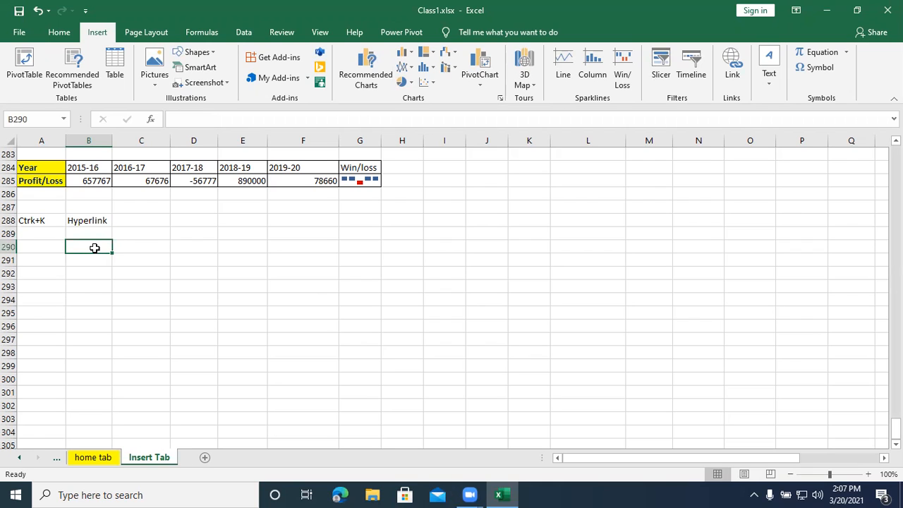
pyautogui.write('NICT')
pyautogui.press('Return')
pyautogui.click(94, 247)
pyautogui.hotkey('ctrl', 'k')
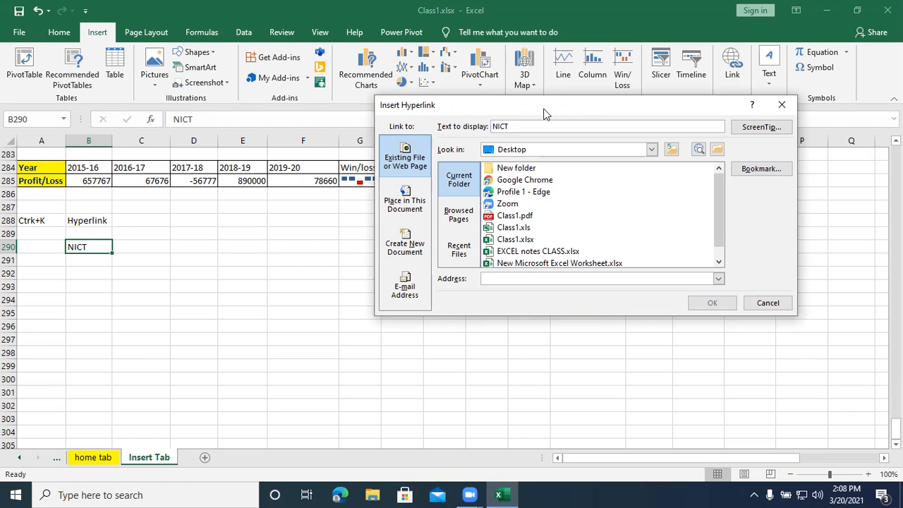
pyautogui.moveTo(544, 114); pyautogui.dragTo(354, 229)
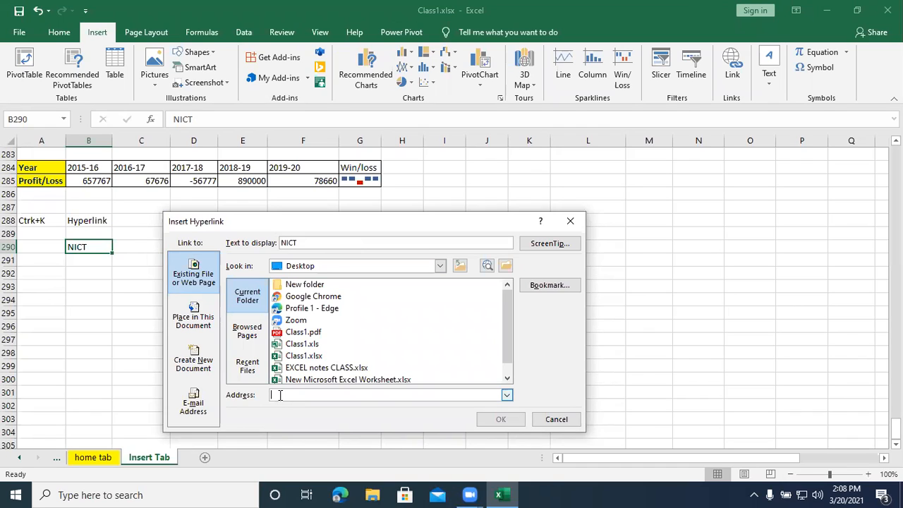
pyautogui.write('www')
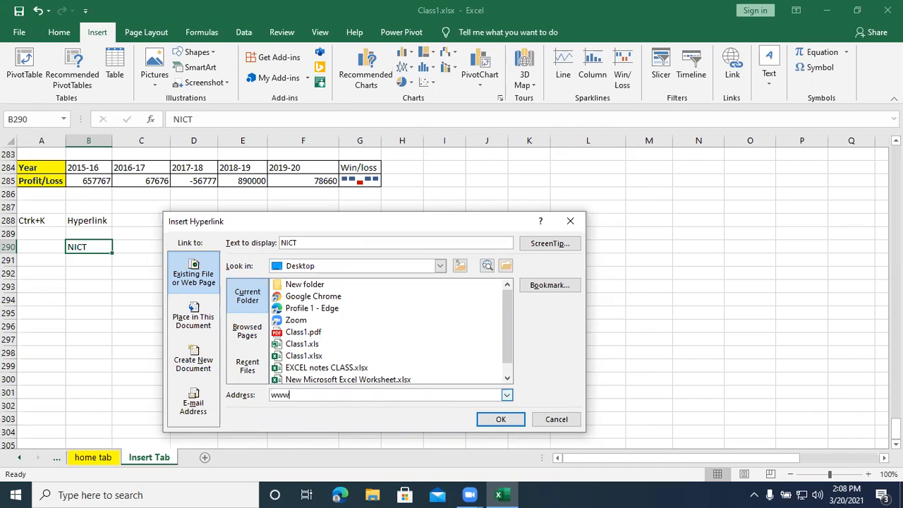
pyautogui.write('.nictcomputereducation.com')
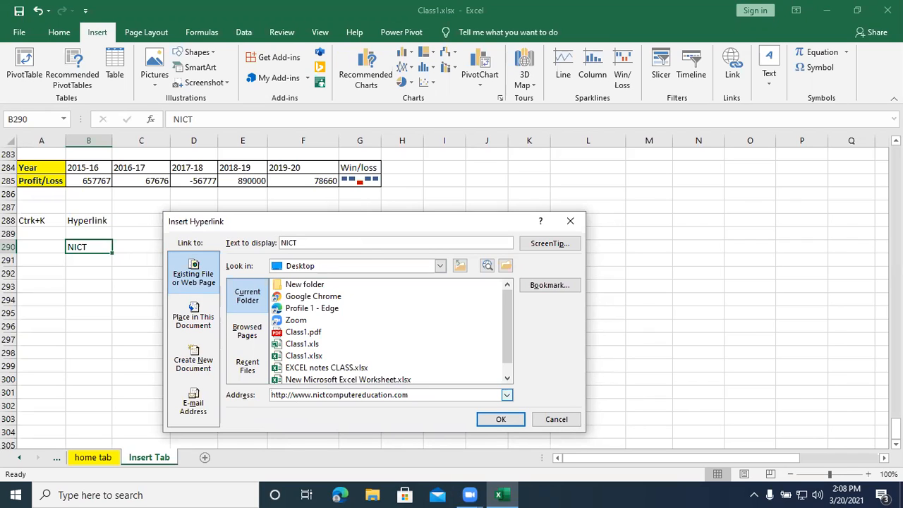
pyautogui.click(502, 420)
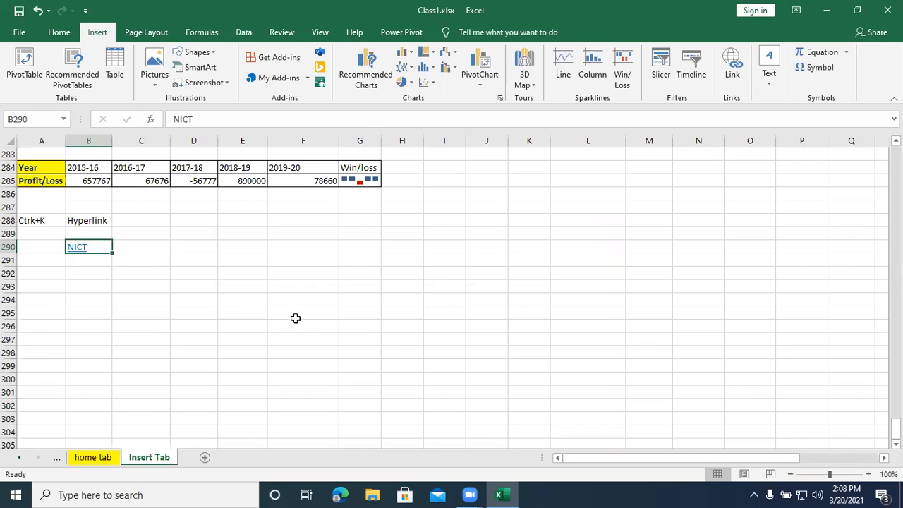
# - Follow the NICT hyperlink in cell B290 to test it
pyautogui.click(75, 248)
pyautogui.click(80, 255)
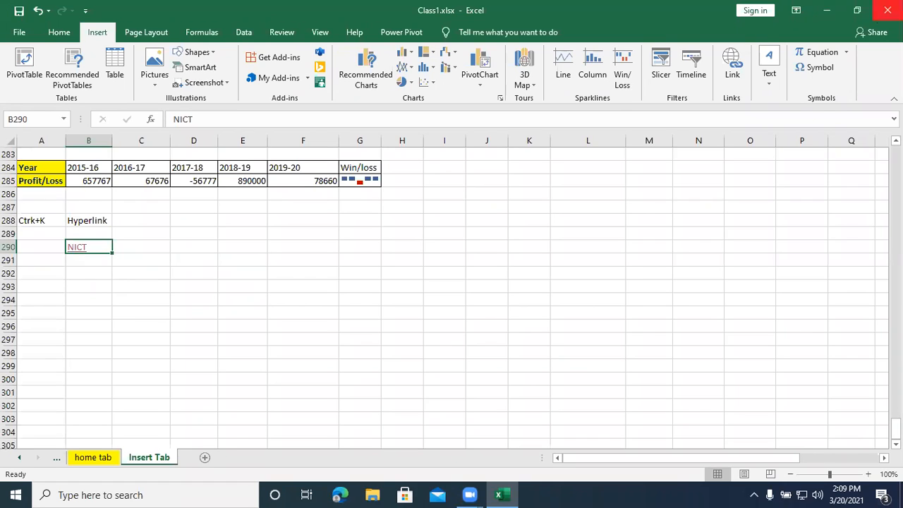
pyautogui.click(827, 10)
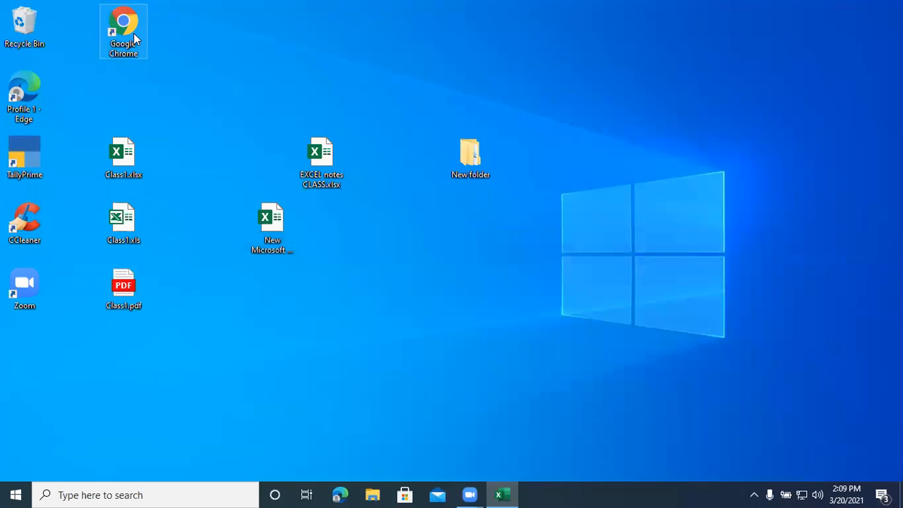
pyautogui.click(134, 33)
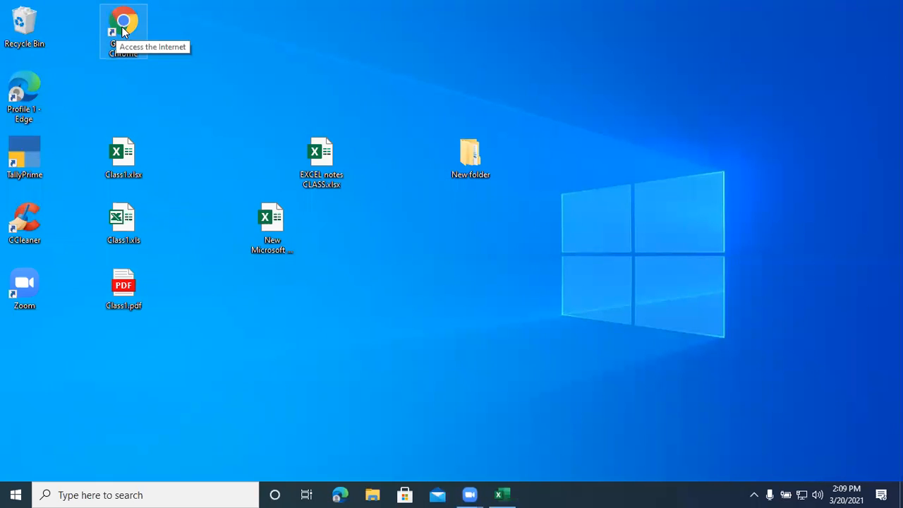
pyautogui.click(502, 493)
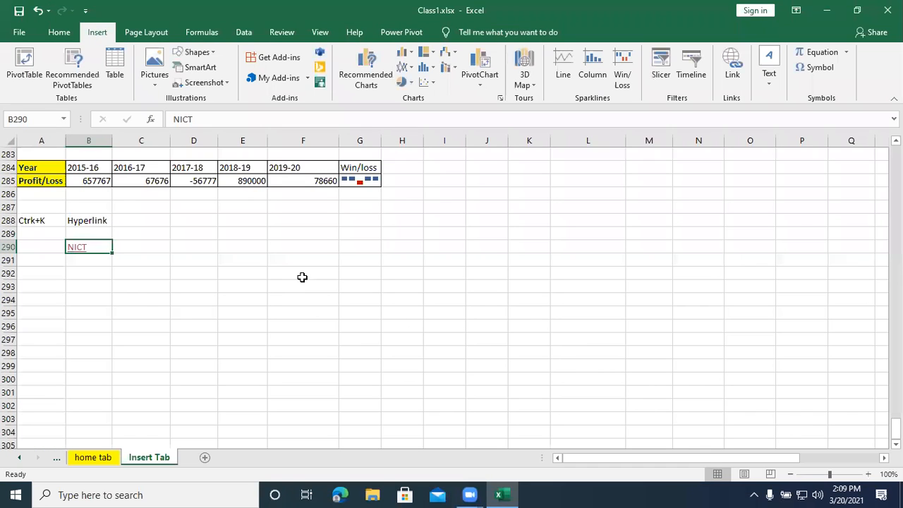
pyautogui.click(826, 13)
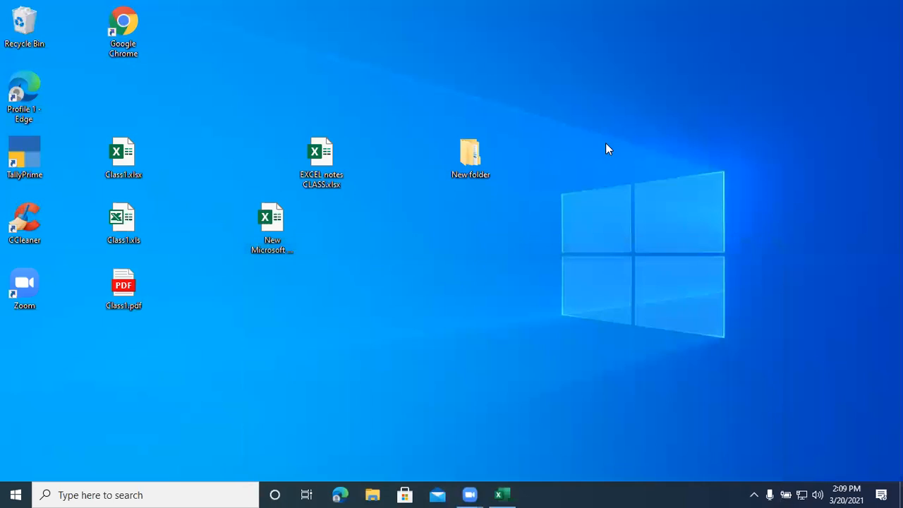
pyautogui.rightClick(494, 280)
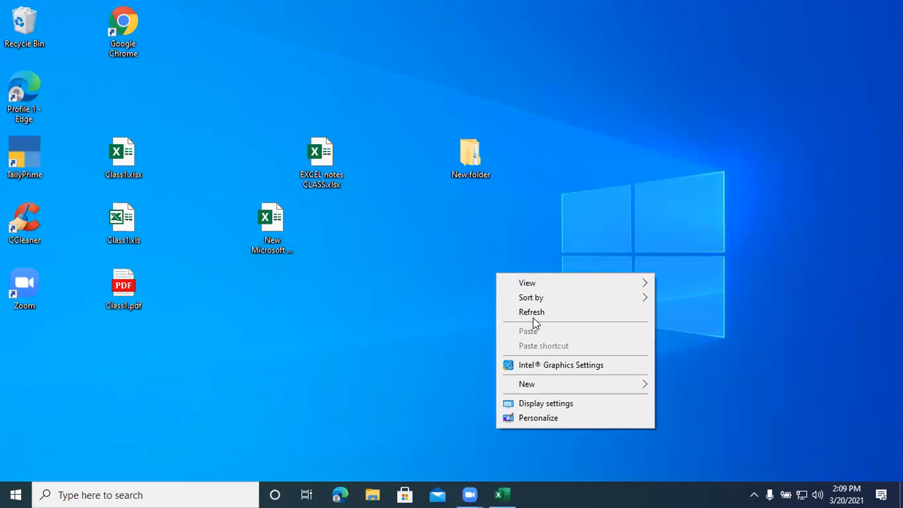
pyautogui.click(468, 276)
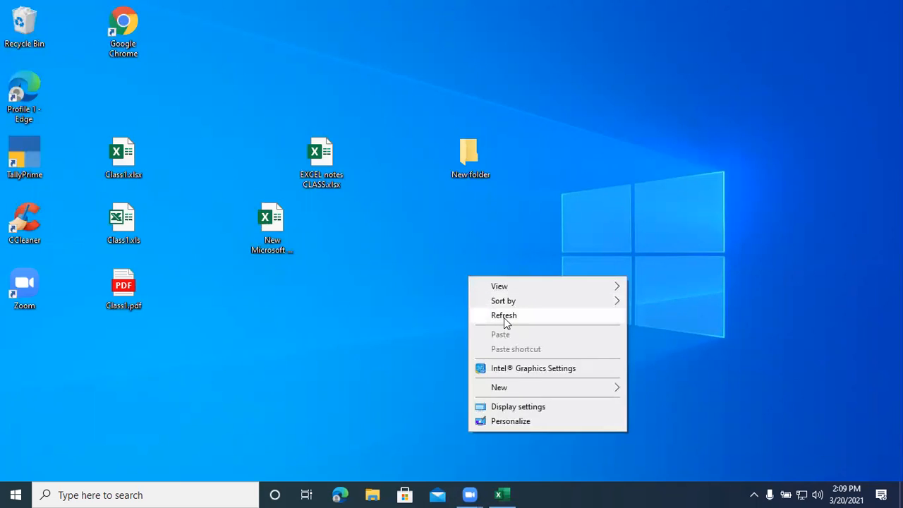
pyautogui.click(504, 319)
pyautogui.rightClick(421, 271)
pyautogui.click(464, 313)
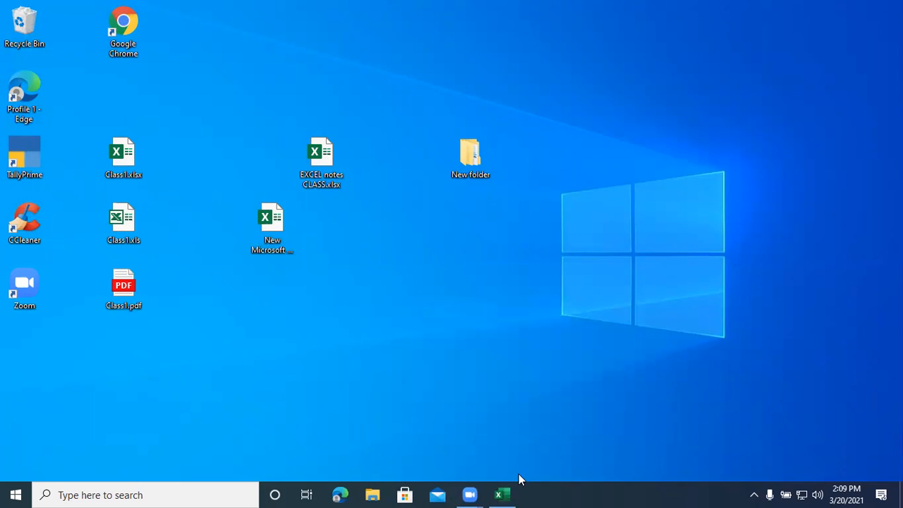
# - Switch back to Excel and try the NICT hyperlink in cell B290 again
pyautogui.click(502, 495)
pyautogui.click(77, 247)
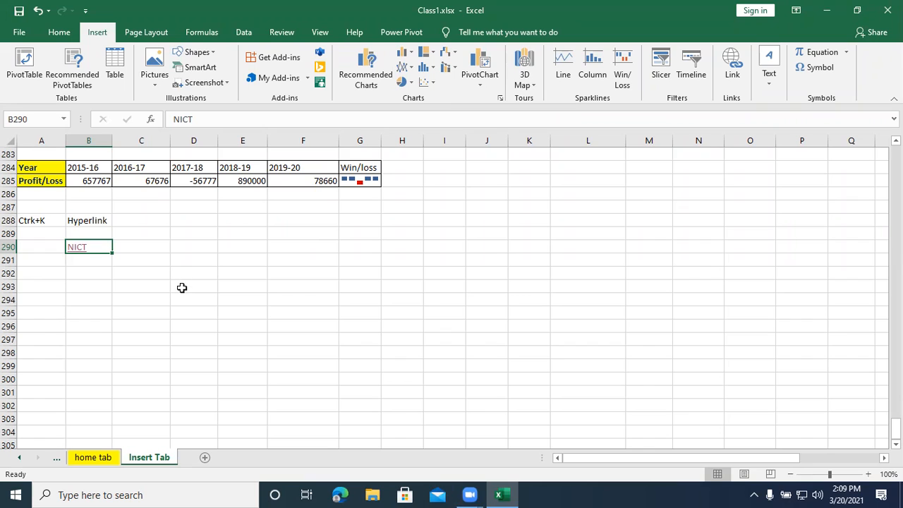
pyautogui.click(82, 252)
pyautogui.click(82, 248)
pyautogui.click(97, 260)
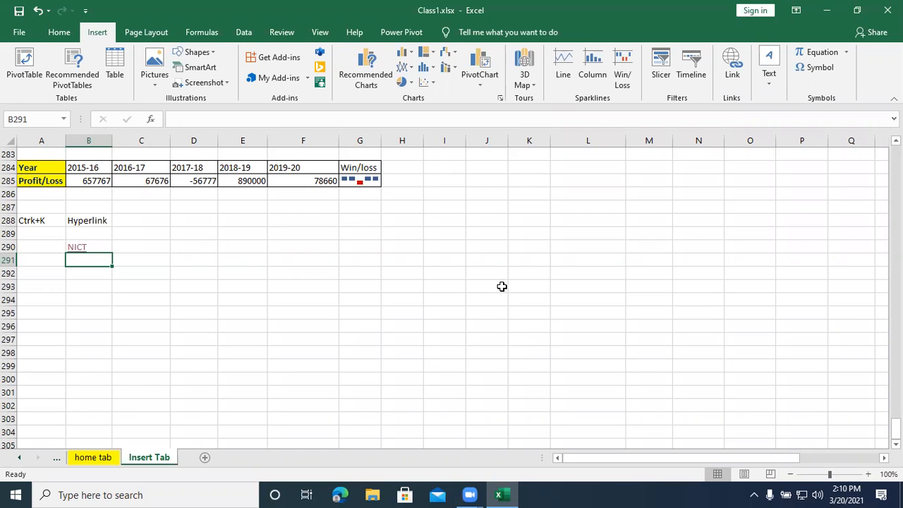
pyautogui.hotkey('ctrl', 'k')
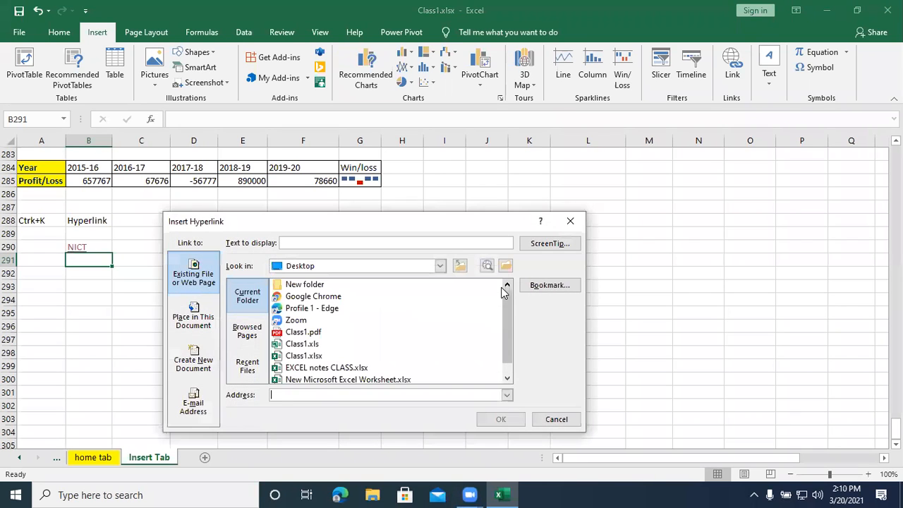
pyautogui.write('ww')
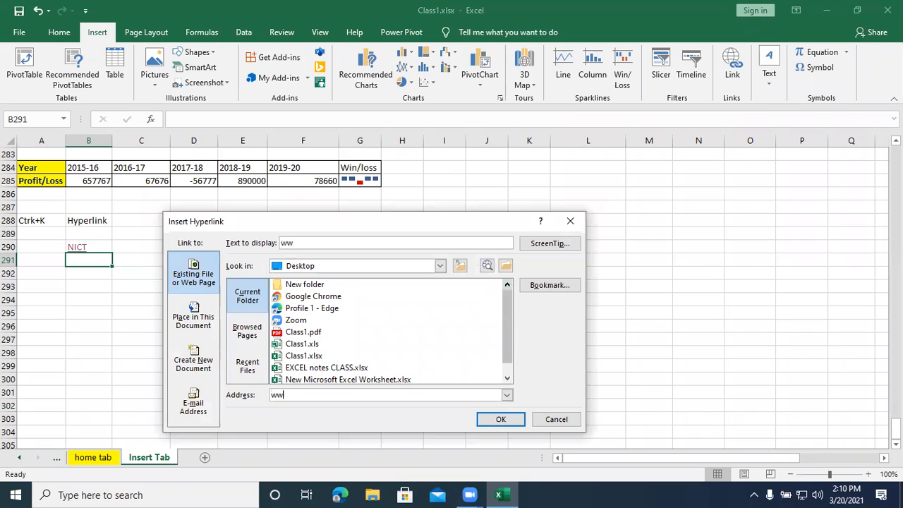
pyautogui.write('w.google')
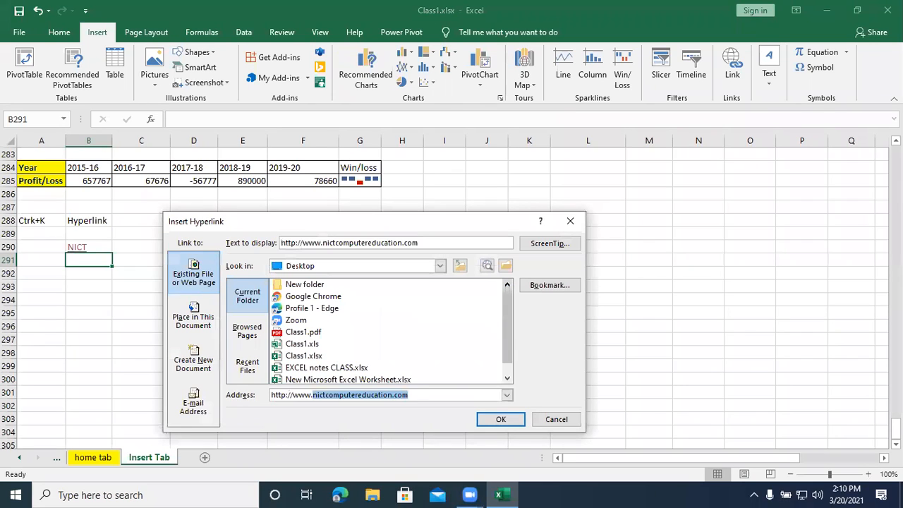
pyautogui.write('.com')
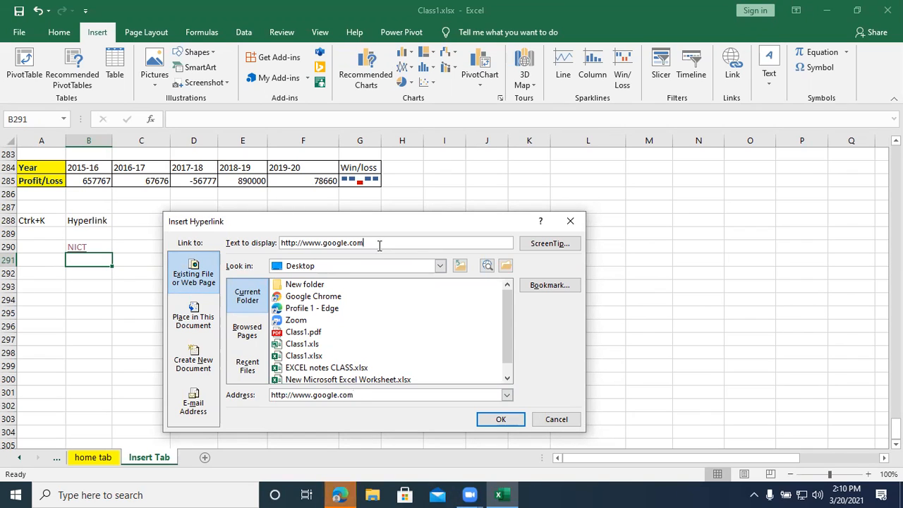
# - Replace the hyperlink's display text with Google and insert the link
pyautogui.press('BackSpace')
pyautogui.press('BackSpace')
pyautogui.press('BackSpace')
pyautogui.press('BackSpace')
pyautogui.press('BackSpace')
pyautogui.press('BackSpace')
pyautogui.press('BackSpace')
pyautogui.press('BackSpace')
pyautogui.press('BackSpace')
pyautogui.press('BackSpace')
pyautogui.press('BackSpace')
pyautogui.press('BackSpace')
pyautogui.press('BackSpace')
pyautogui.press('BackSpace')
pyautogui.press('BackSpace')
pyautogui.press('BackSpace')
pyautogui.press('BackSpace')
pyautogui.press('BackSpace')
pyautogui.press('BackSpace')
pyautogui.press('BackSpace')
pyautogui.press('BackSpace')
pyautogui.write('Goo')
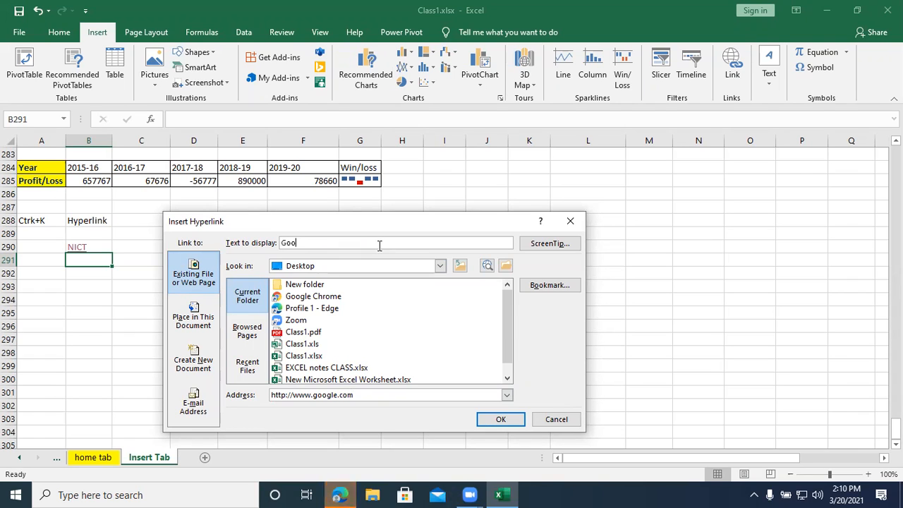
pyautogui.write('gle')
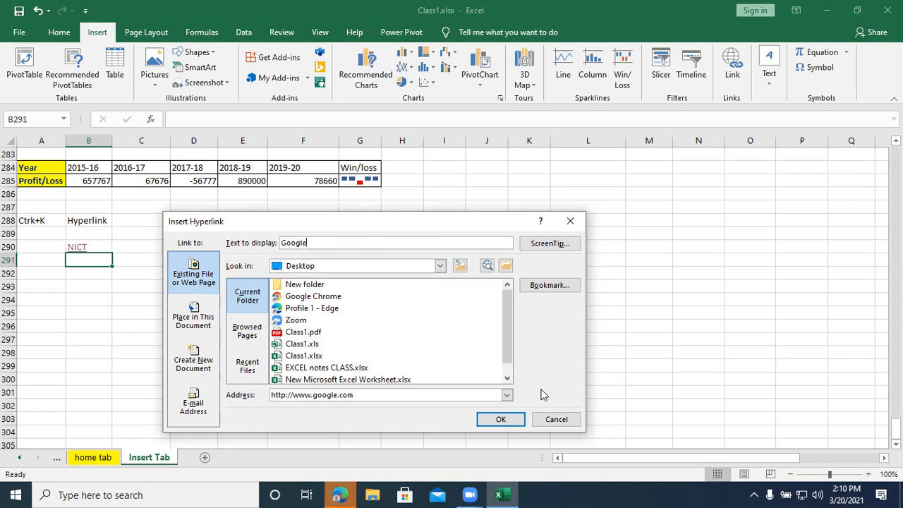
pyautogui.click(500, 419)
pyautogui.click(498, 422)
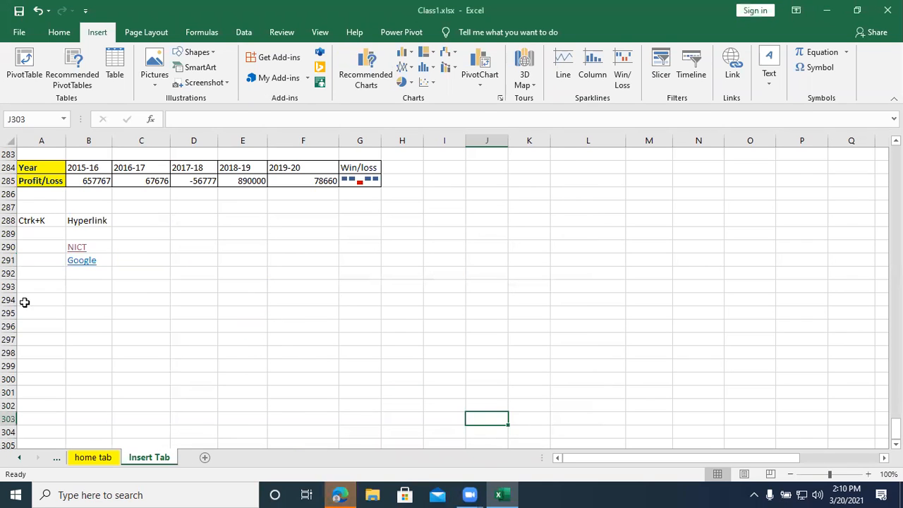
# - Follow the Google hyperlink in cell B291, view the page in Edge, and close the browser
pyautogui.click(90, 262)
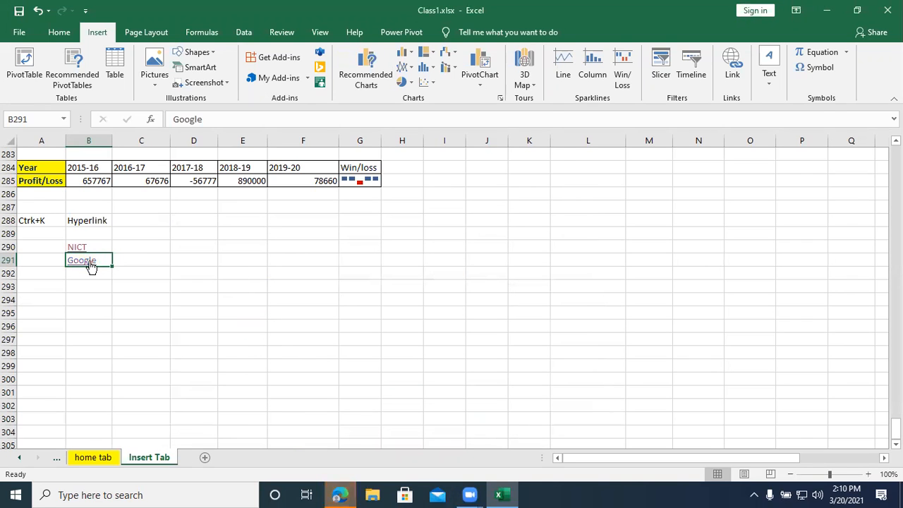
pyautogui.click(346, 494)
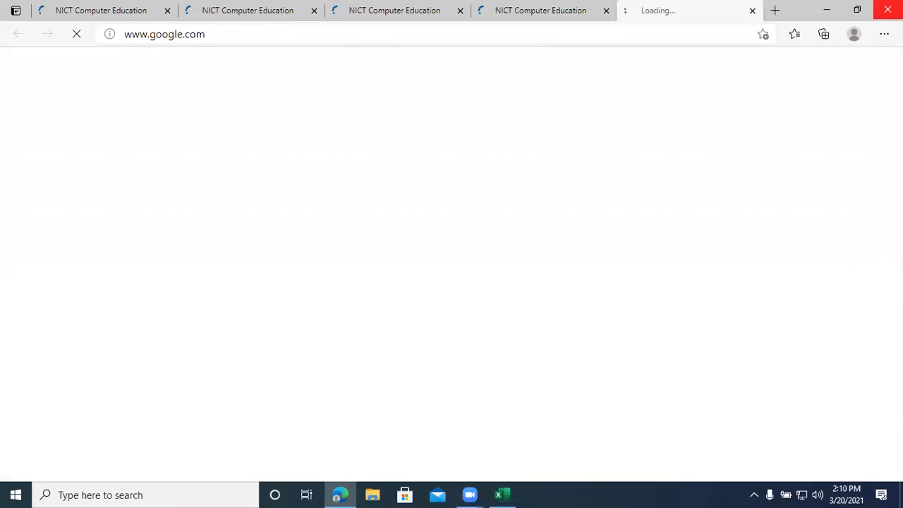
pyautogui.click(887, 10)
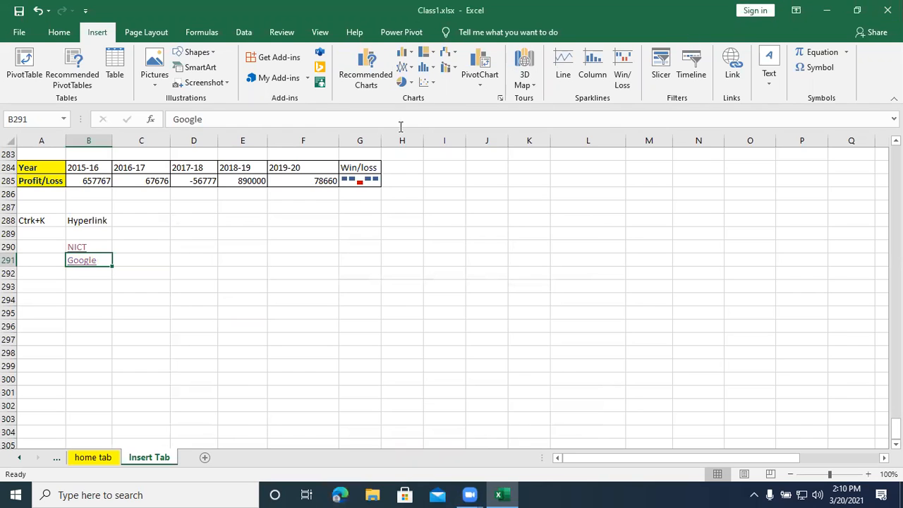
# - Follow the Google and NICT hyperlinks in cells B291 and B290 to check their web pages, and return to the worksheet
pyautogui.click(83, 260)
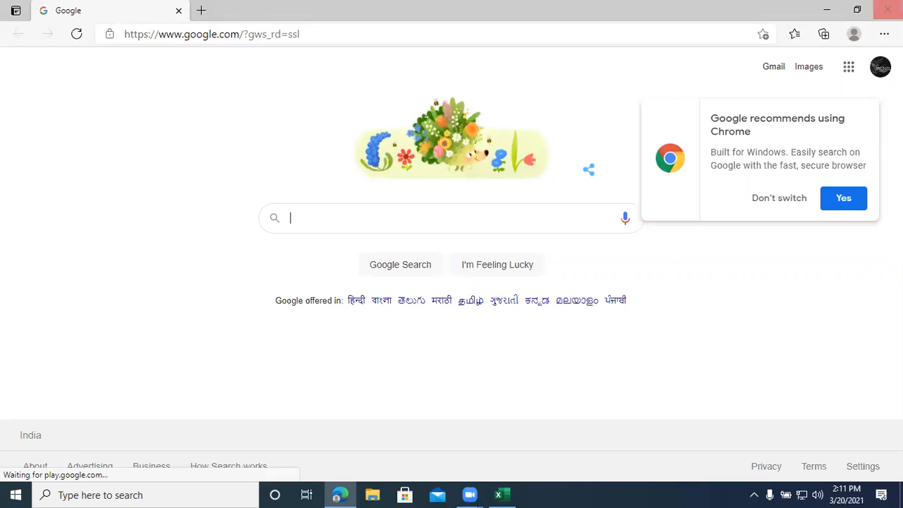
pyautogui.click(887, 10)
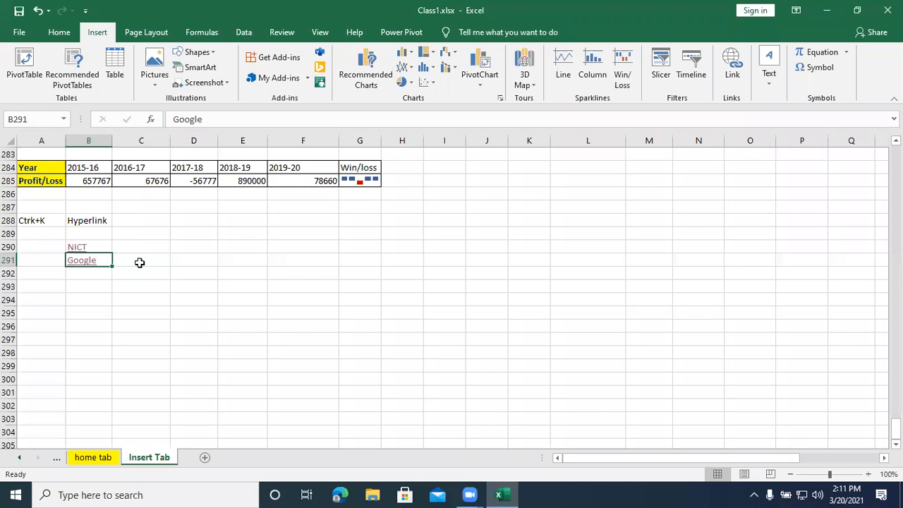
pyautogui.click(80, 246)
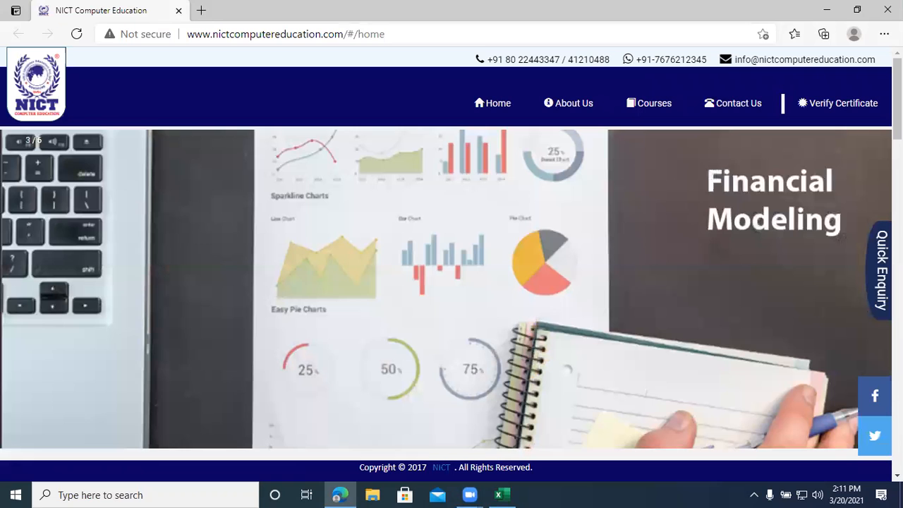
pyautogui.hotkey('alt', 'Tab')
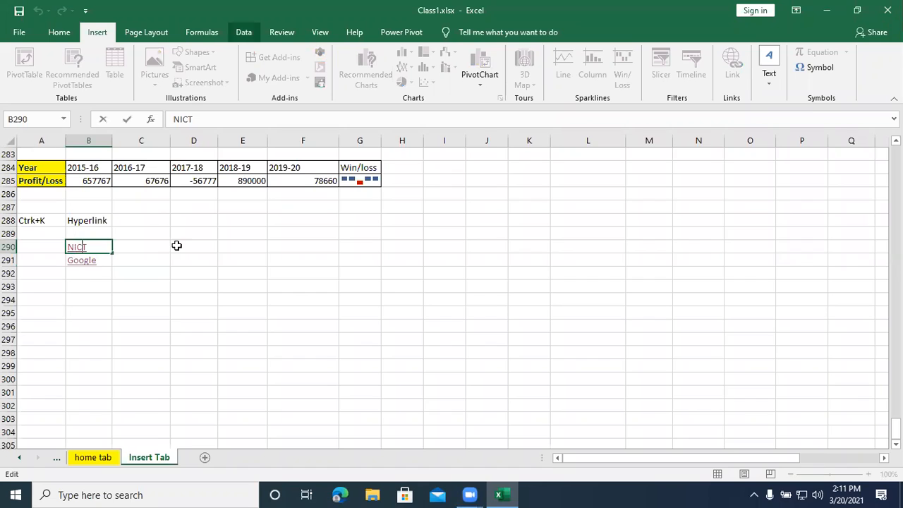
pyautogui.click(176, 245)
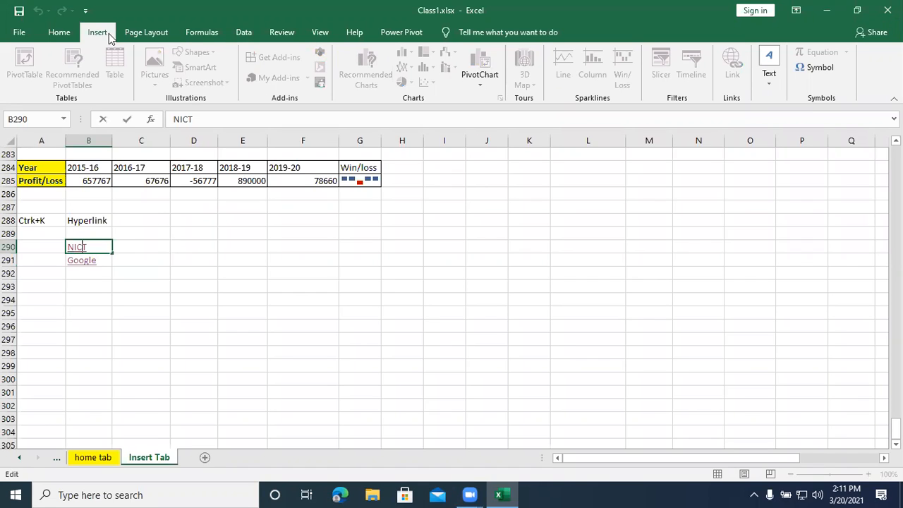
# - Insert a right block arrow about 2.02" wide and 0.58" high beside the NICT and Google hyperlinks
pyautogui.click(216, 54)
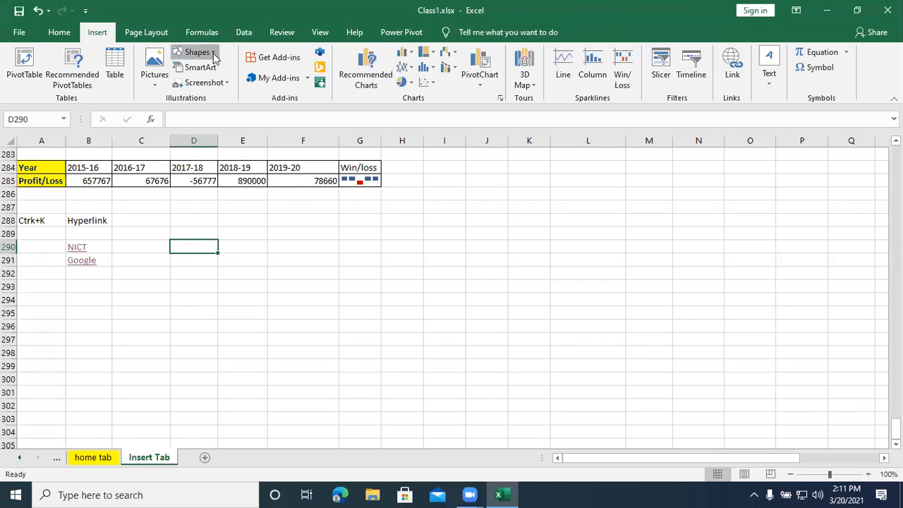
pyautogui.click(214, 55)
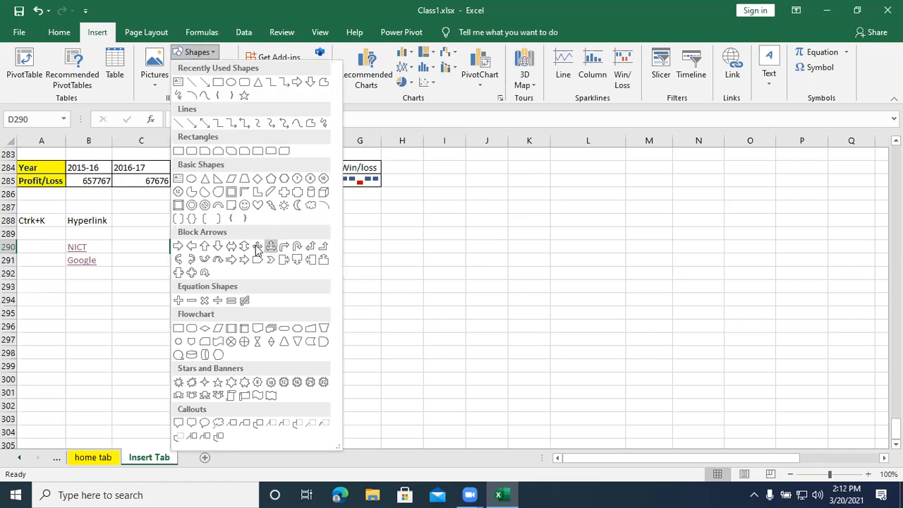
pyautogui.click(178, 248)
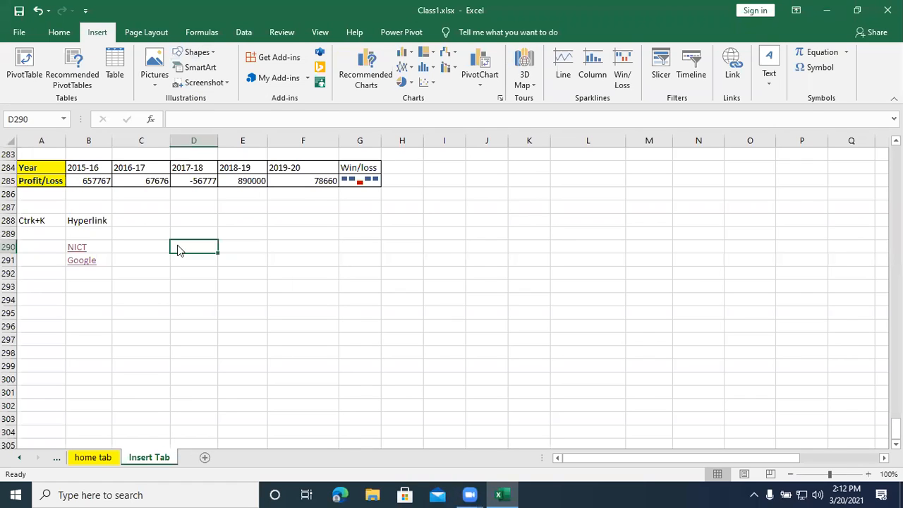
pyautogui.moveTo(142, 240); pyautogui.dragTo(270, 279)
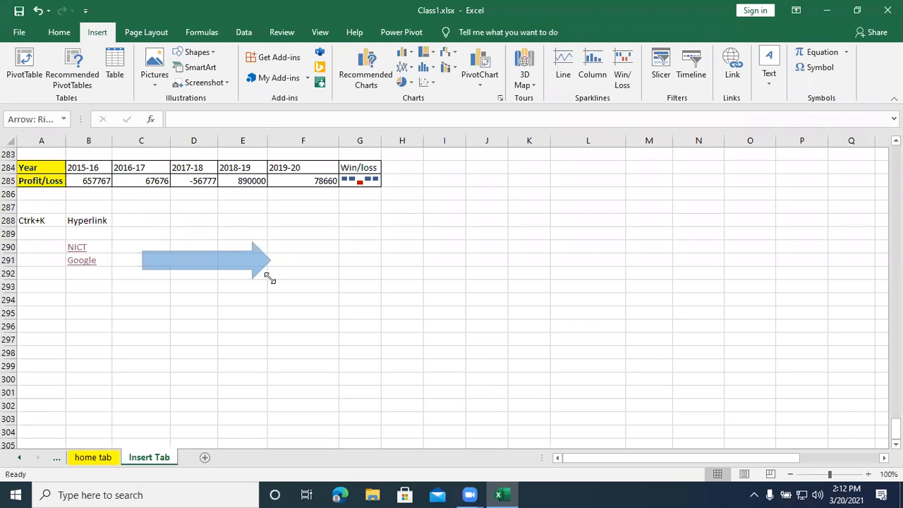
# - Add the text Click Here inside the arrow shape
pyautogui.rightClick(200, 263)
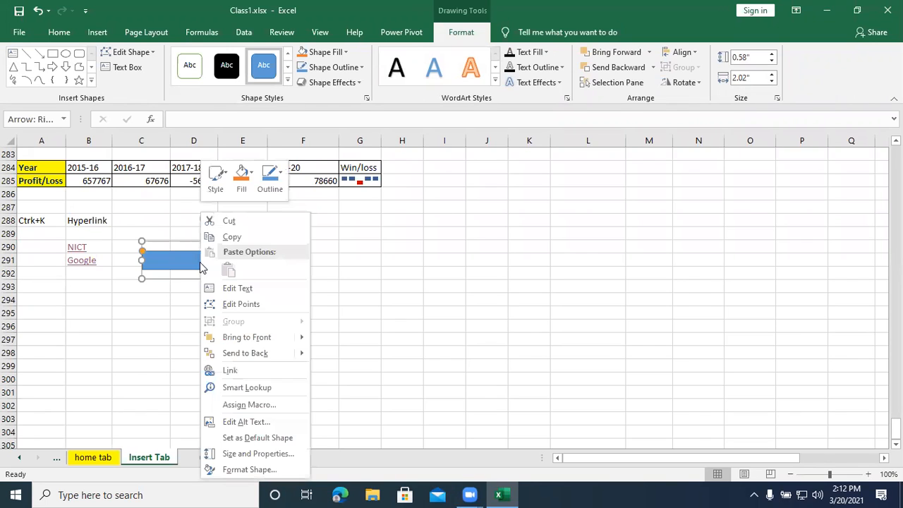
pyautogui.click(240, 289)
pyautogui.write('Click Here')
pyautogui.press('Escape')
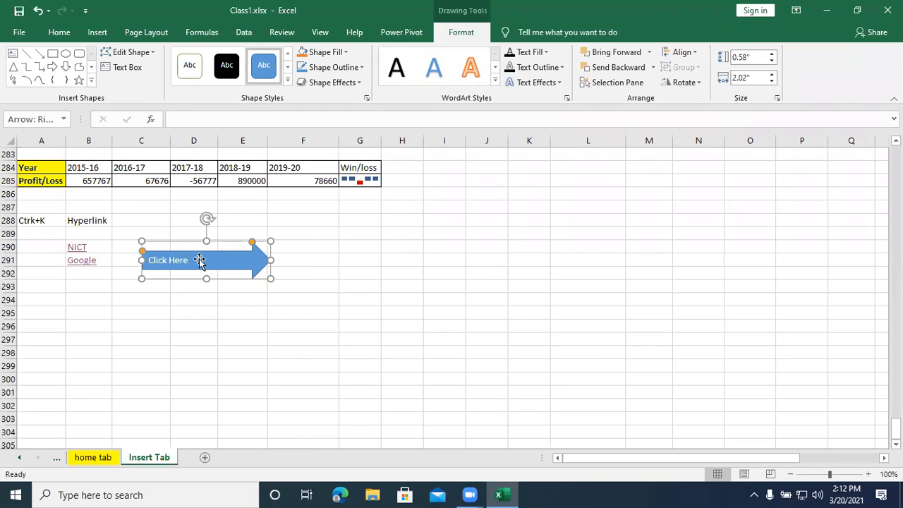
pyautogui.click(185, 315)
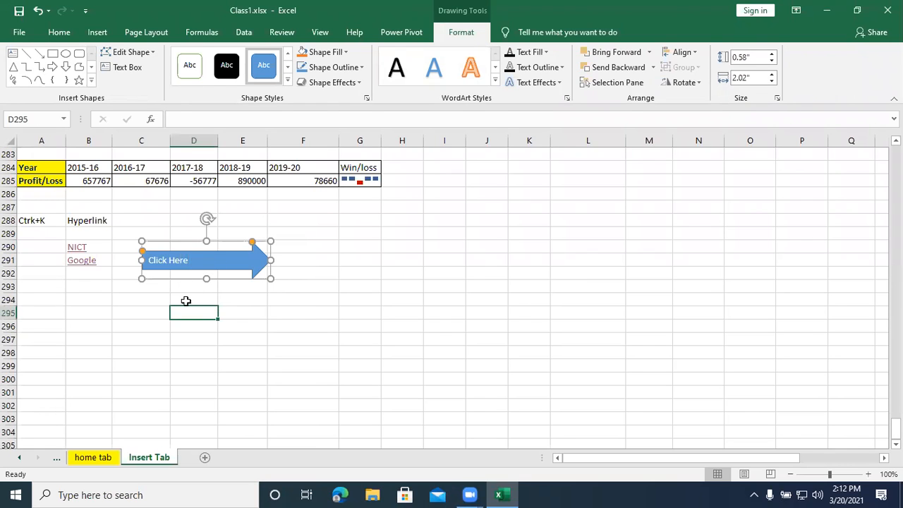
# - Center the arrow's Click Here text horizontally and enlarge it to 16 pt
pyautogui.doubleClick(182, 258)
pyautogui.click(196, 260)
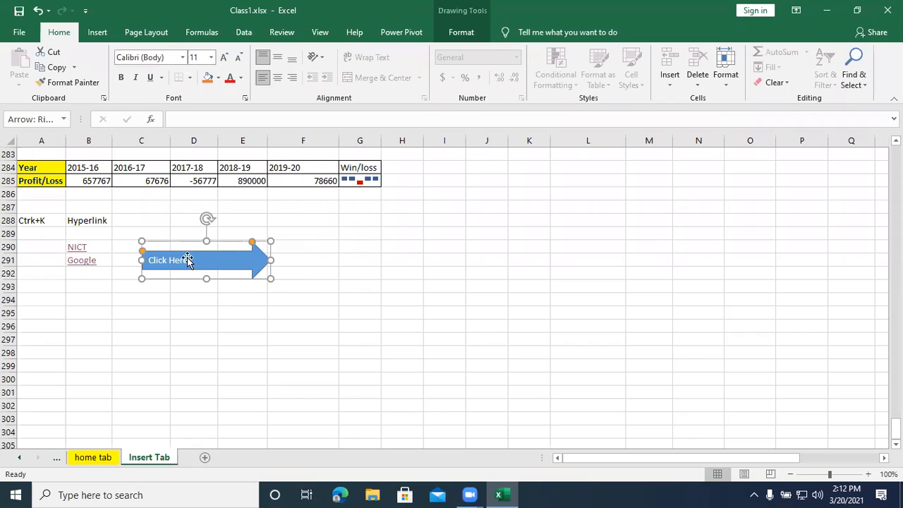
pyautogui.click(187, 259)
pyautogui.moveTo(188, 259); pyautogui.dragTo(143, 258)
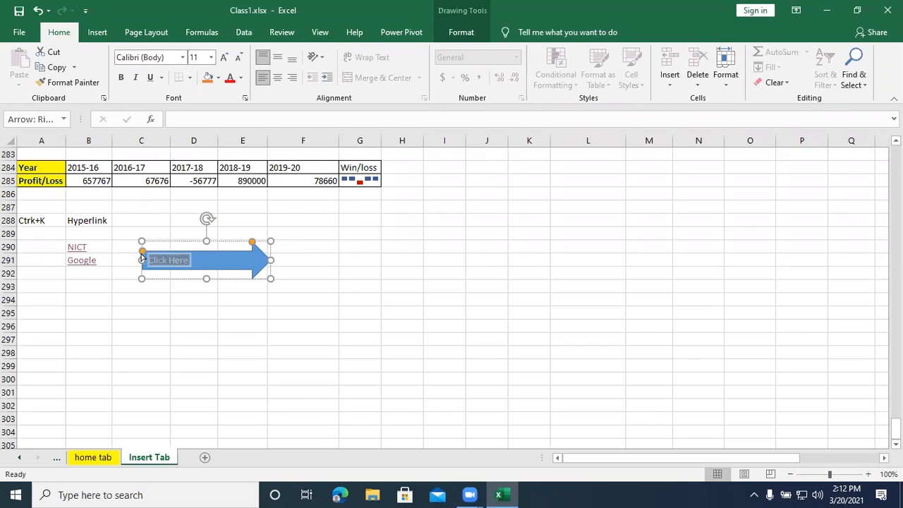
pyautogui.hotkey('ctrl', 'e')
pyautogui.hotkey('ctrl', 'shift', '.')
pyautogui.hotkey('ctrl', 'shift', '.')
pyautogui.hotkey('ctrl', 'shift', '.')
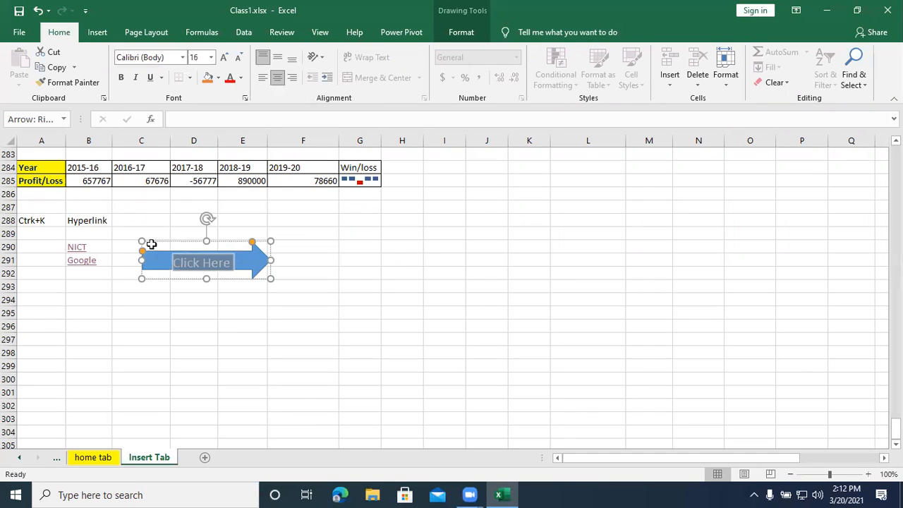
# - Try the Automatic text fill on the arrow's Click Here text and settle on standard yellow
pyautogui.click(465, 33)
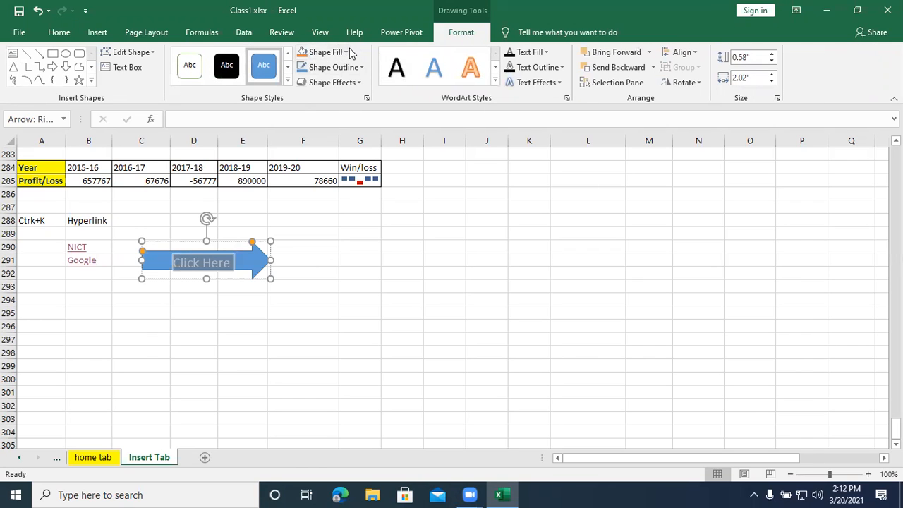
pyautogui.click(546, 52)
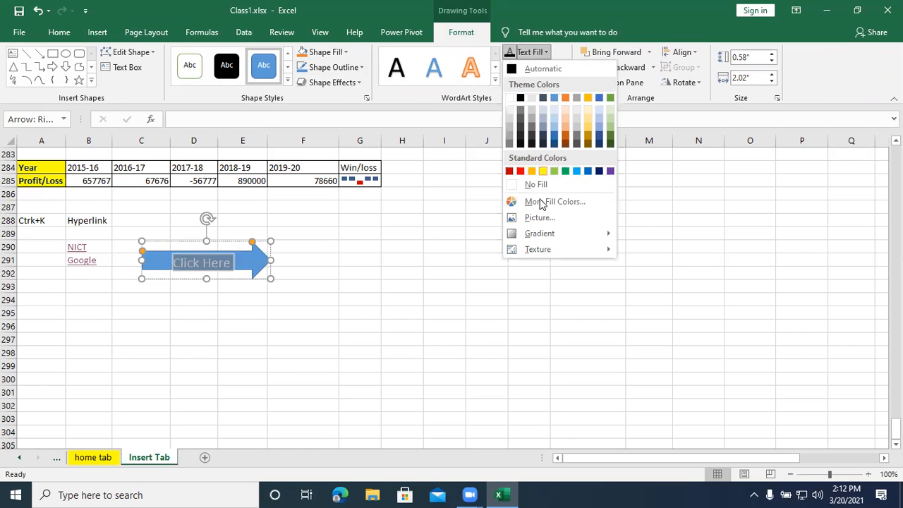
pyautogui.click(519, 70)
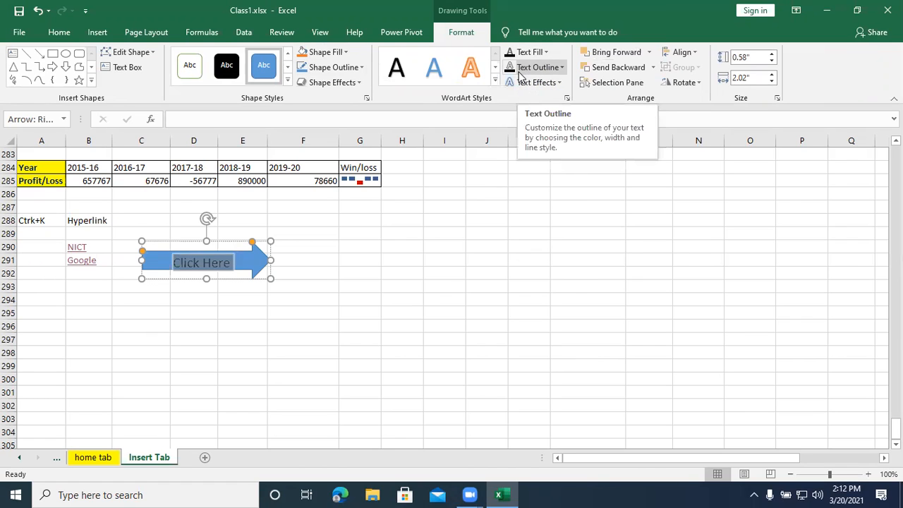
pyautogui.click(547, 53)
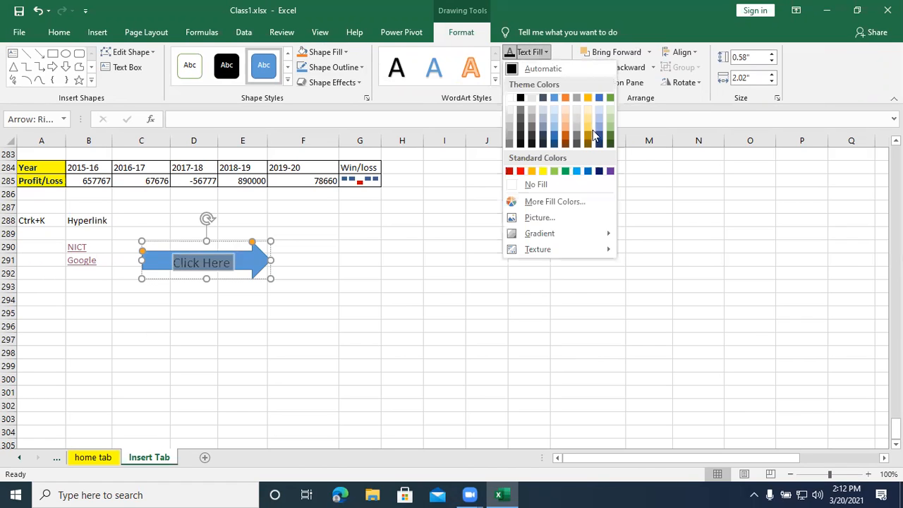
pyautogui.click(542, 170)
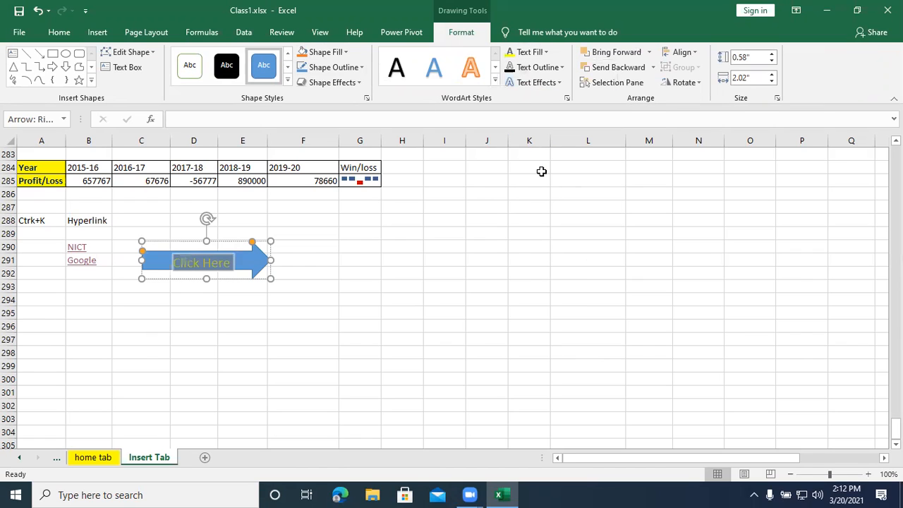
pyautogui.click(317, 305)
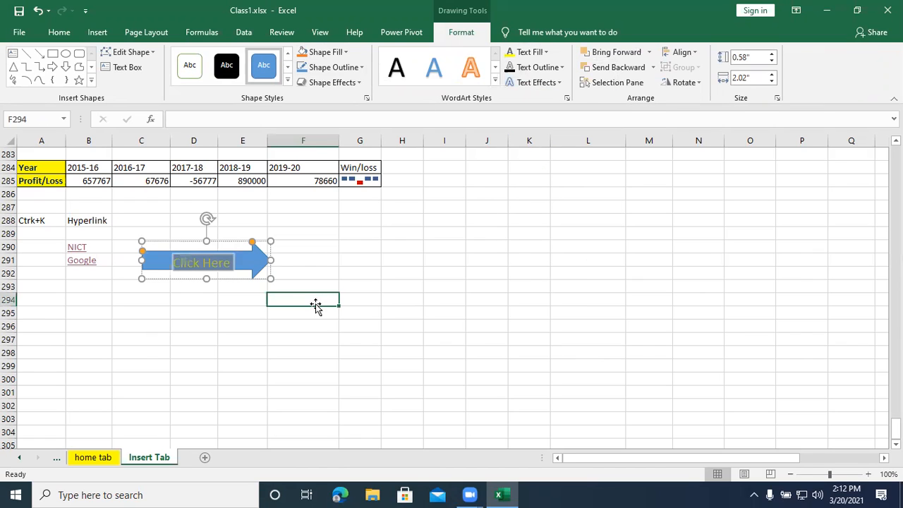
pyautogui.click(192, 263)
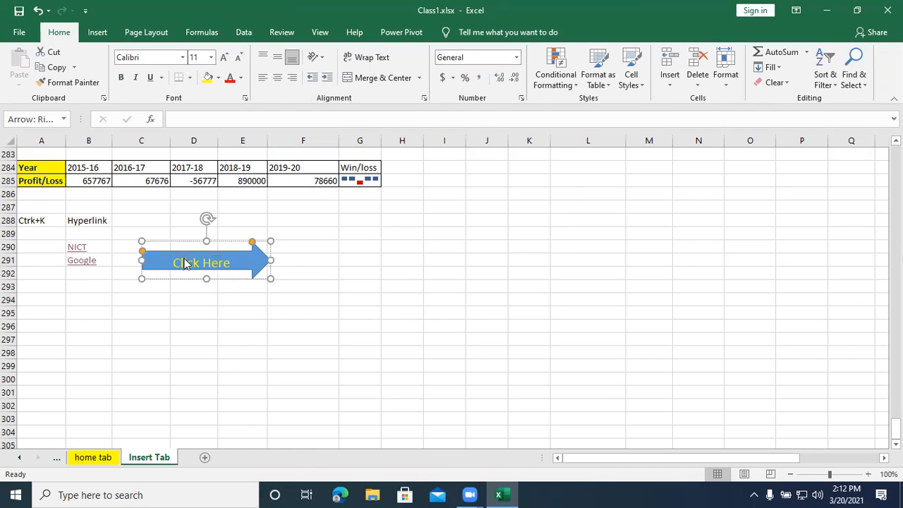
pyautogui.rightClick(185, 261)
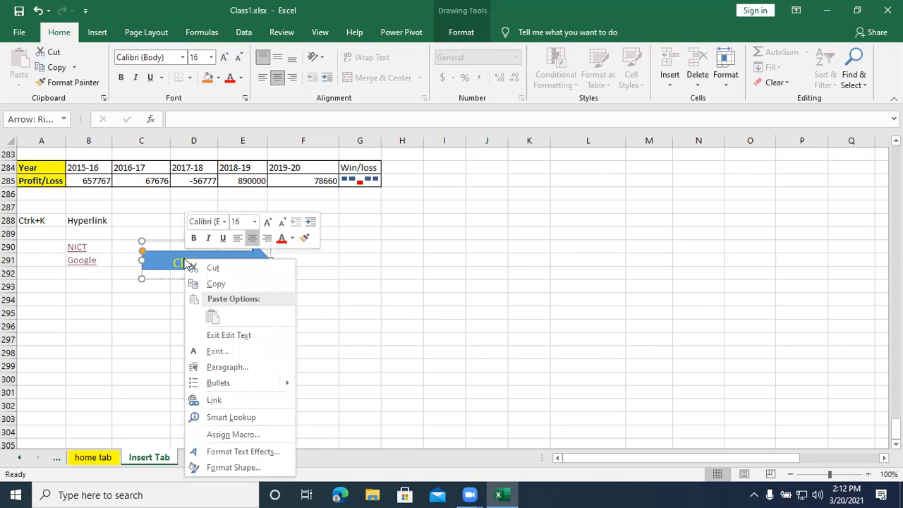
pyautogui.click(214, 400)
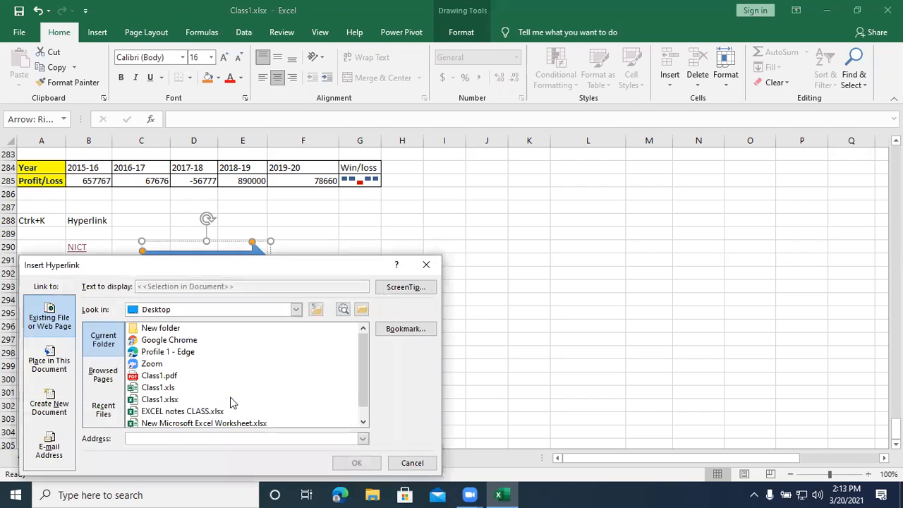
pyautogui.click(167, 442)
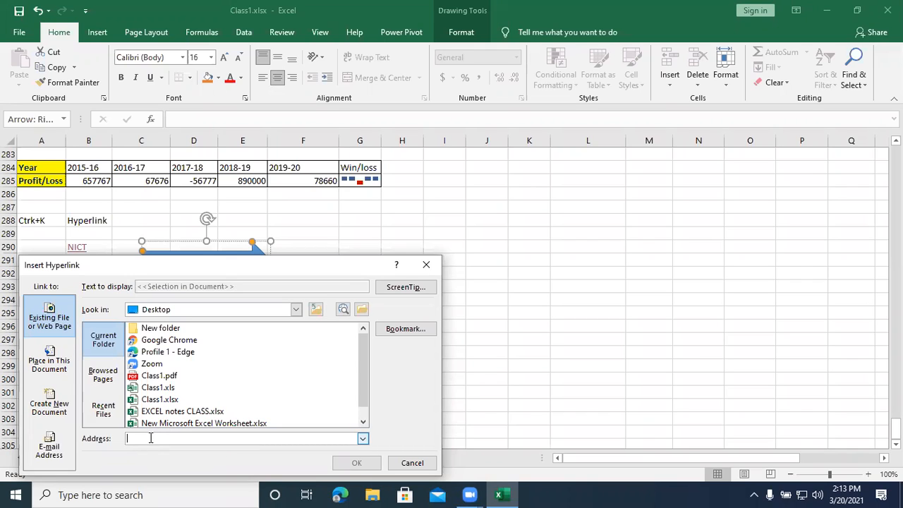
pyautogui.write('www')
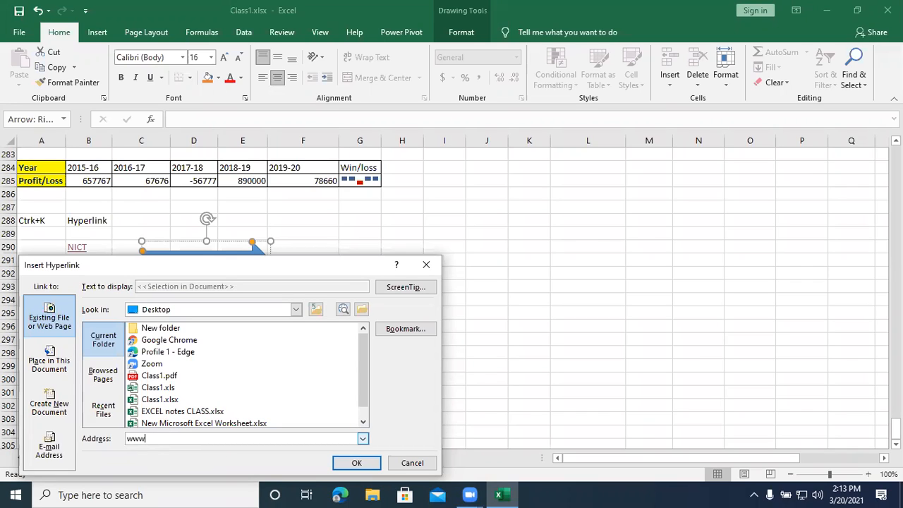
pyautogui.write('.nictcomp')
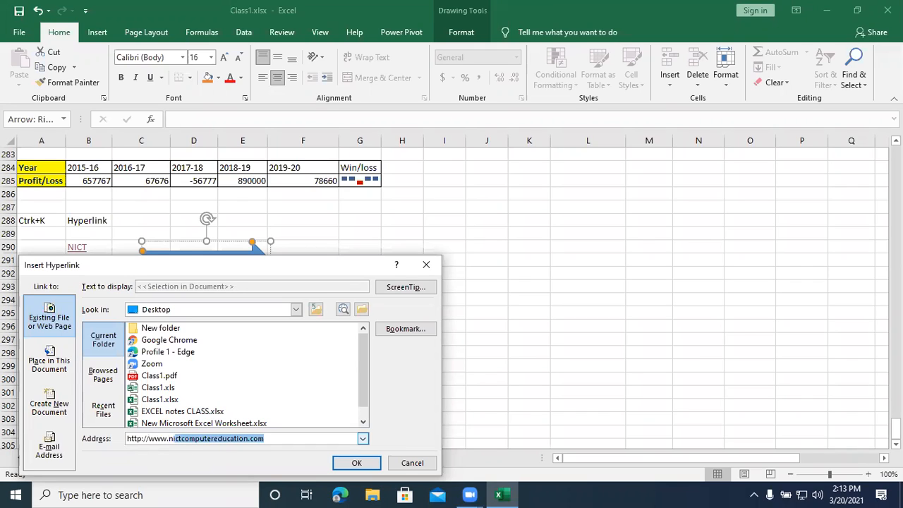
pyautogui.write('utereducation.com')
pyautogui.press('Return')
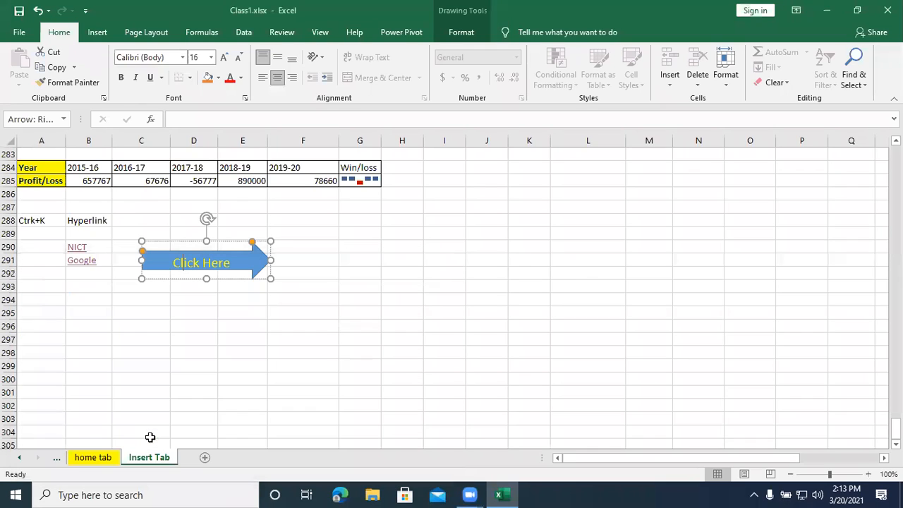
# - Deselect the arrow, follow its link to check the NICT web page, and return to the worksheet
pyautogui.click(289, 429)
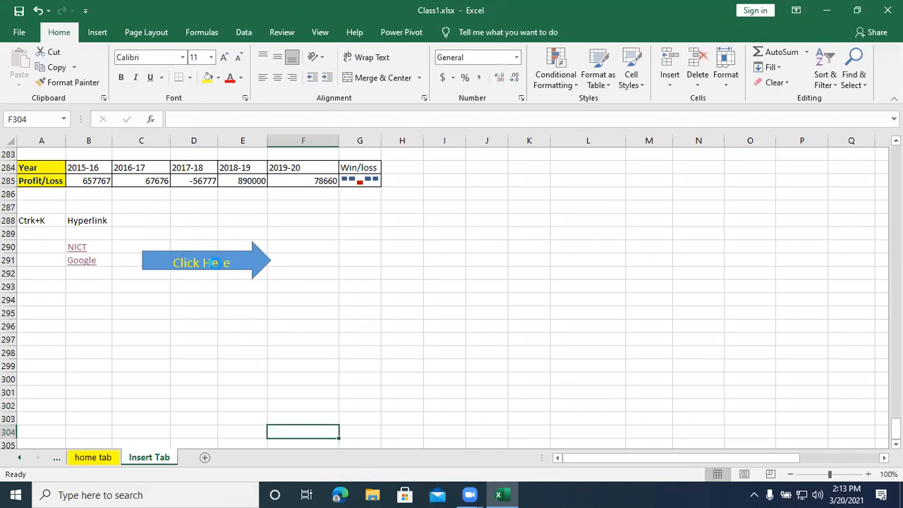
pyautogui.click(218, 270)
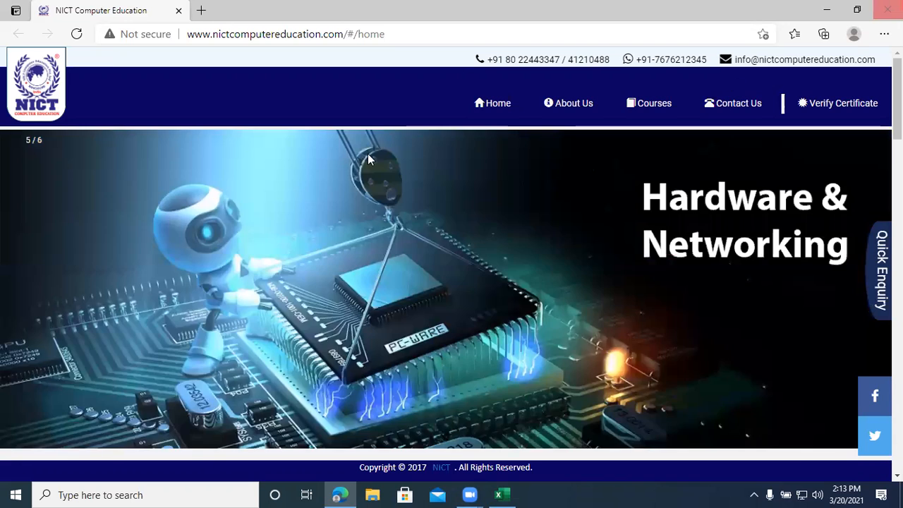
pyautogui.hotkey('alt', 'Tab')
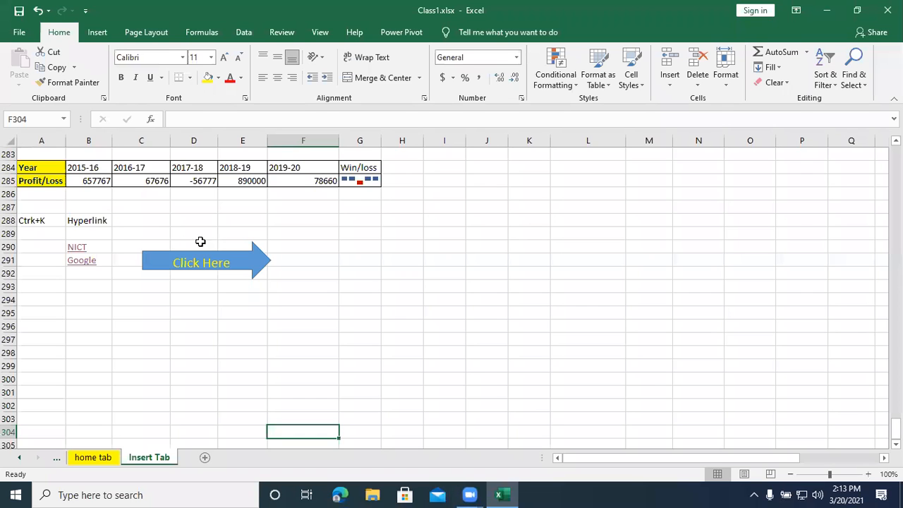
# - Start a hyperlink in cell B294 and browse the Desktop, Documents and Pictures folders for a target file
pyautogui.click(79, 299)
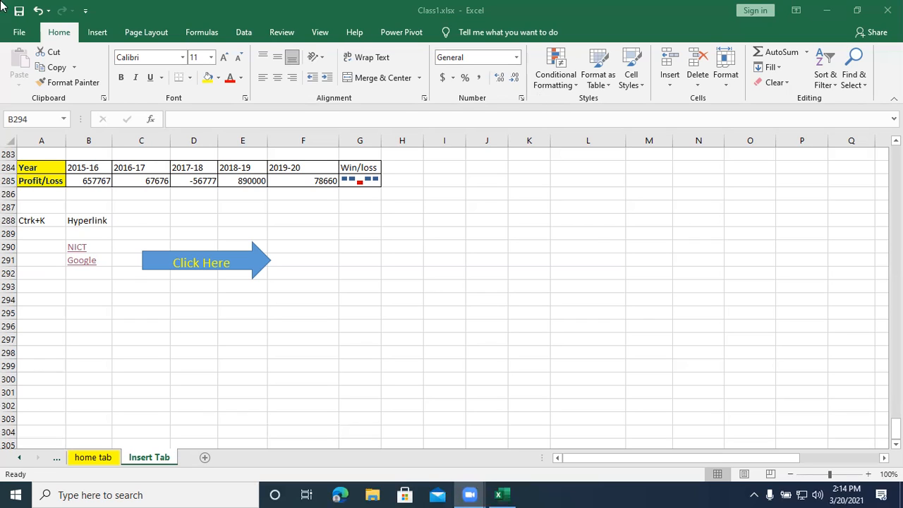
pyautogui.click(81, 297)
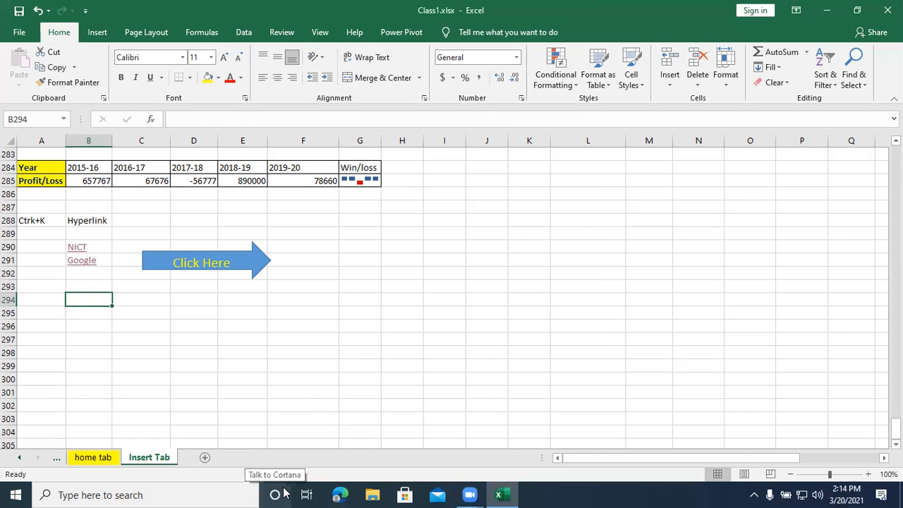
pyautogui.hotkey('ctrl', 'k')
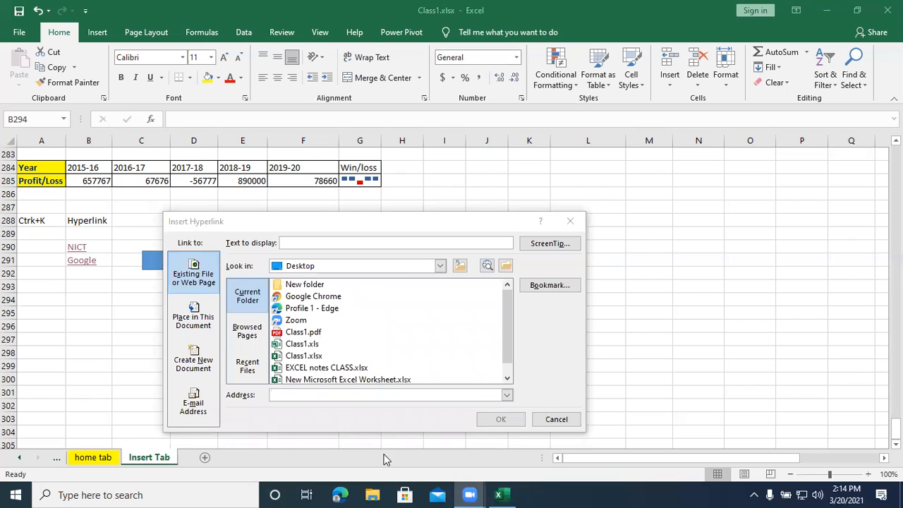
pyautogui.click(295, 394)
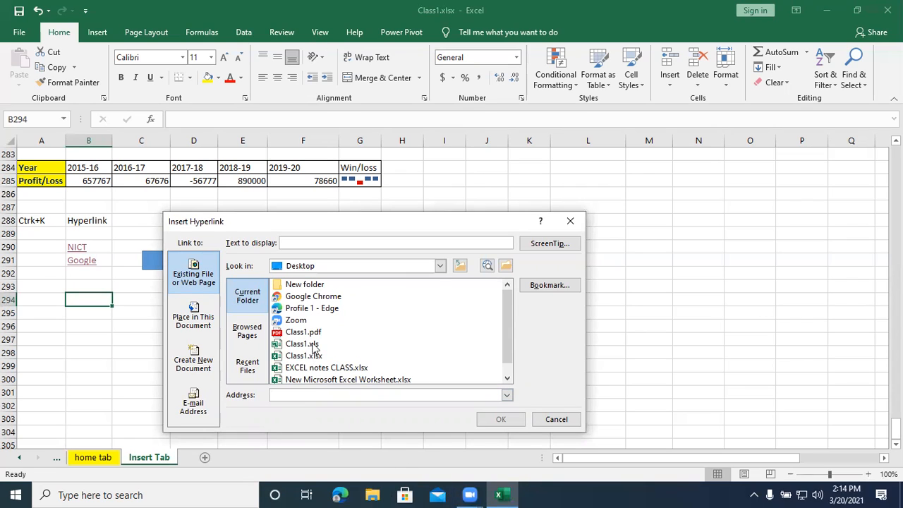
pyautogui.scroll(-1, 335, 360)
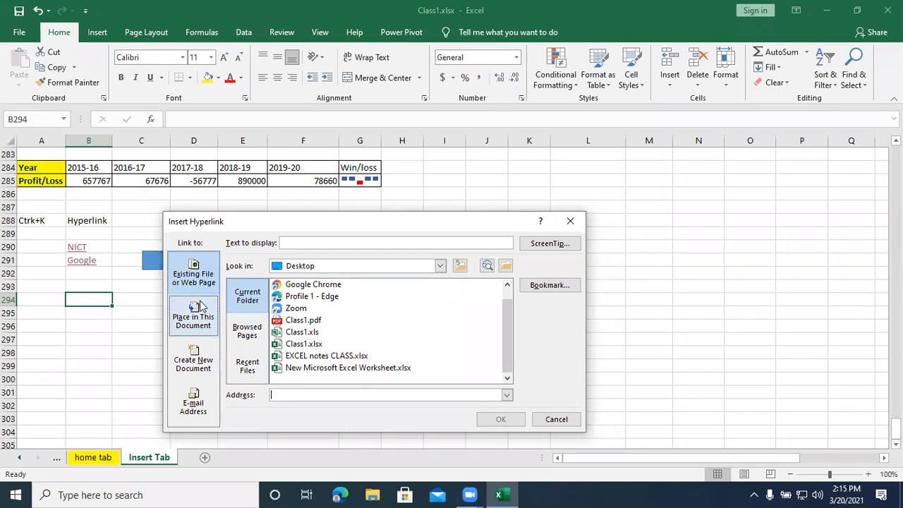
pyautogui.click(440, 267)
pyautogui.click(440, 266)
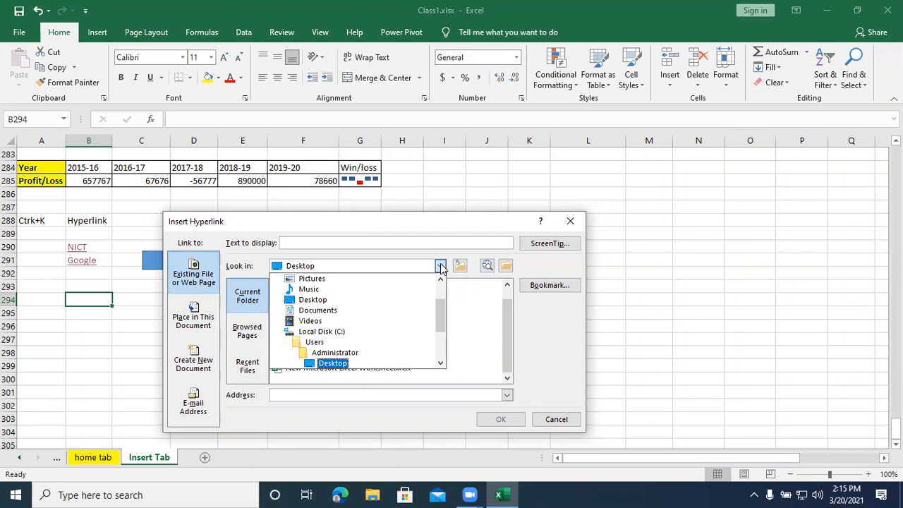
pyautogui.click(320, 311)
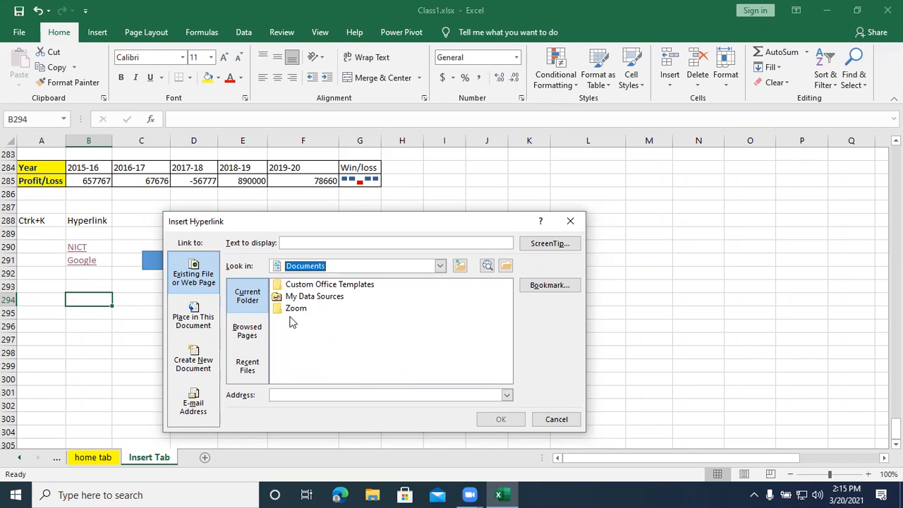
pyautogui.hotkey('alt', 'Down')
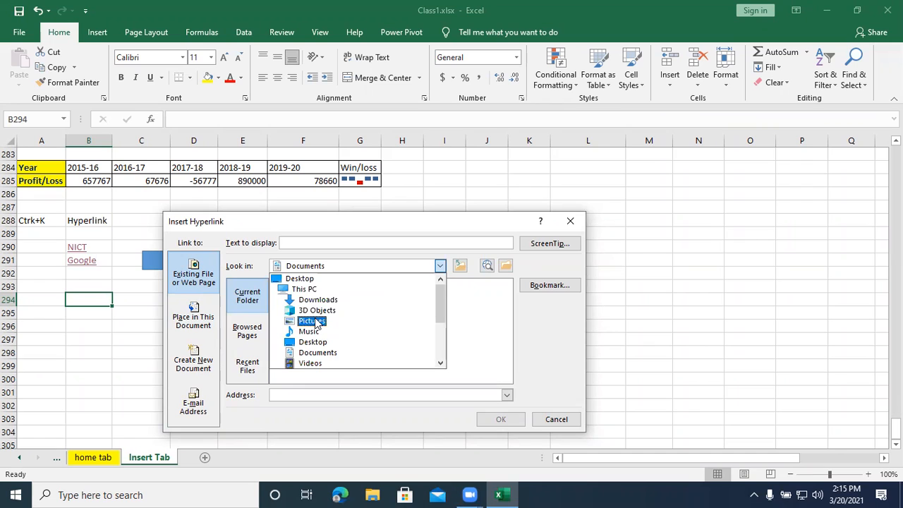
pyautogui.click(315, 322)
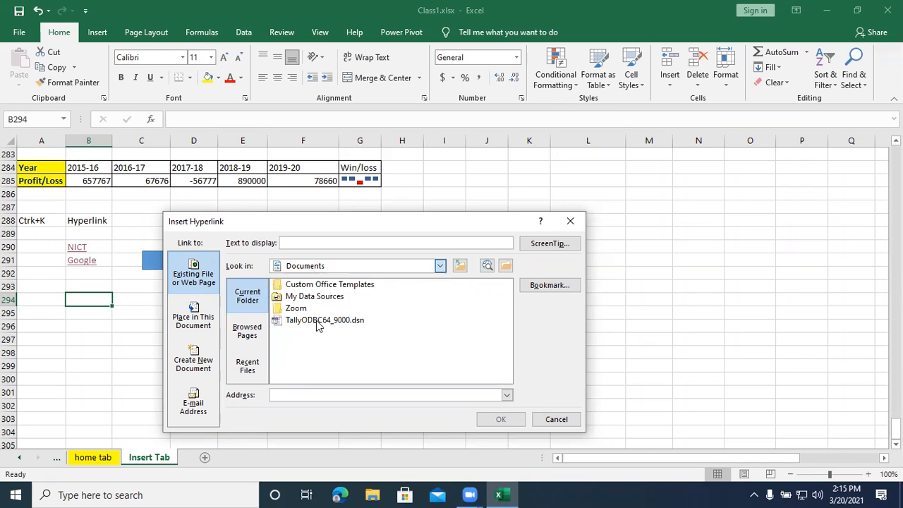
# - Return to the Desktop folder and link cell B294 to the file Class1.pdf
pyautogui.click(441, 266)
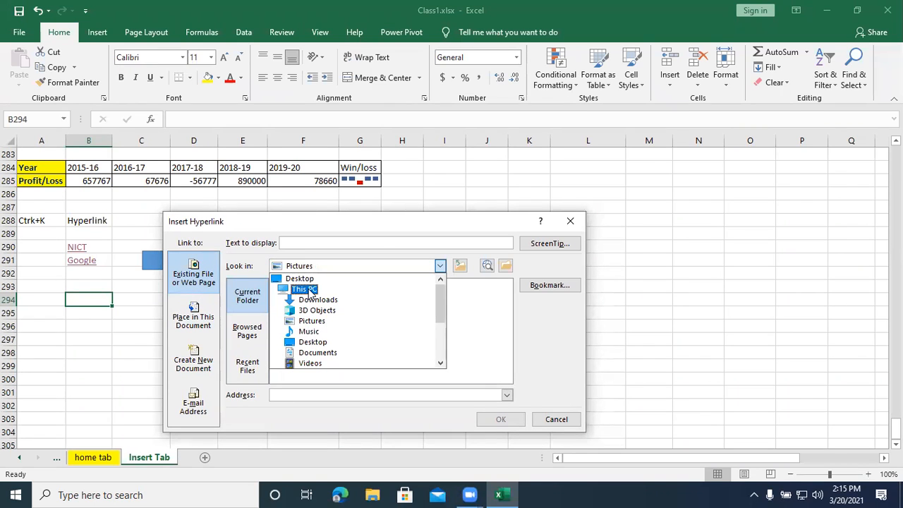
pyautogui.click(314, 343)
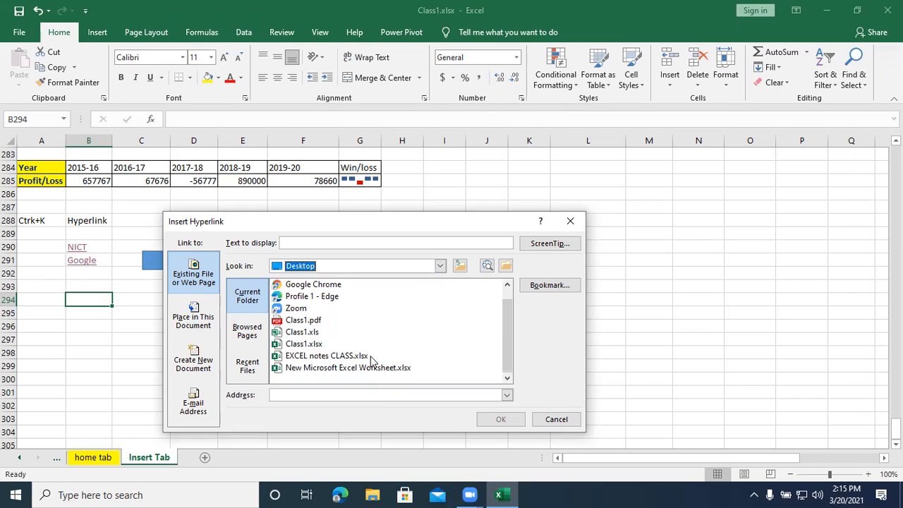
pyautogui.click(305, 321)
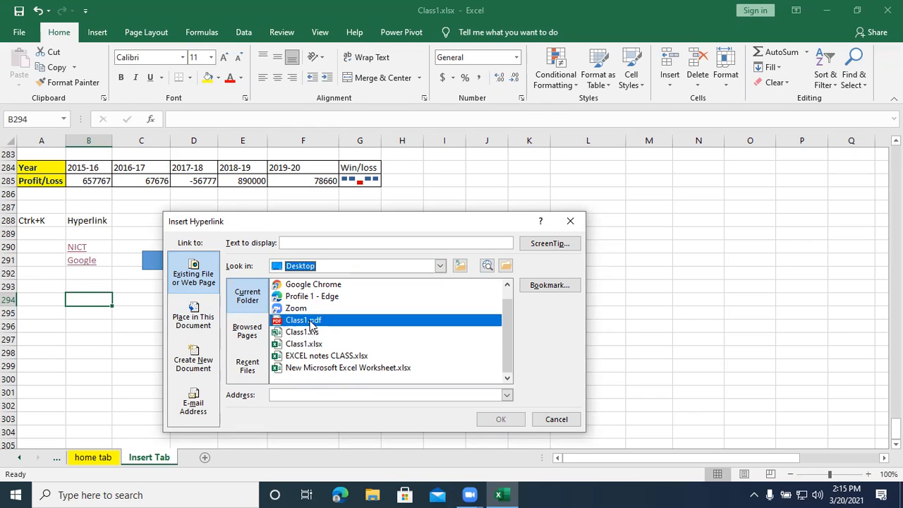
pyautogui.click(494, 420)
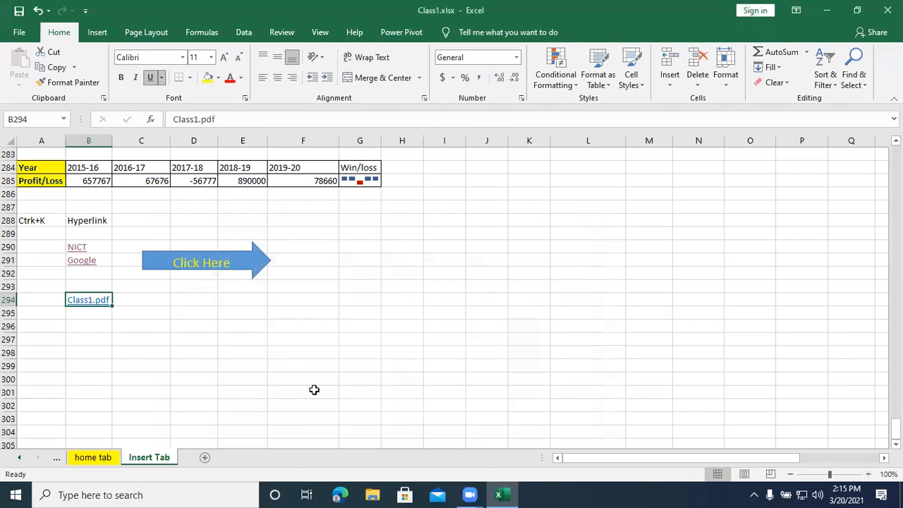
# - Insert a hyperlink in cell B296 to the Desktop file New Microsoft Excel Worksheet.xlsx
pyautogui.click(96, 324)
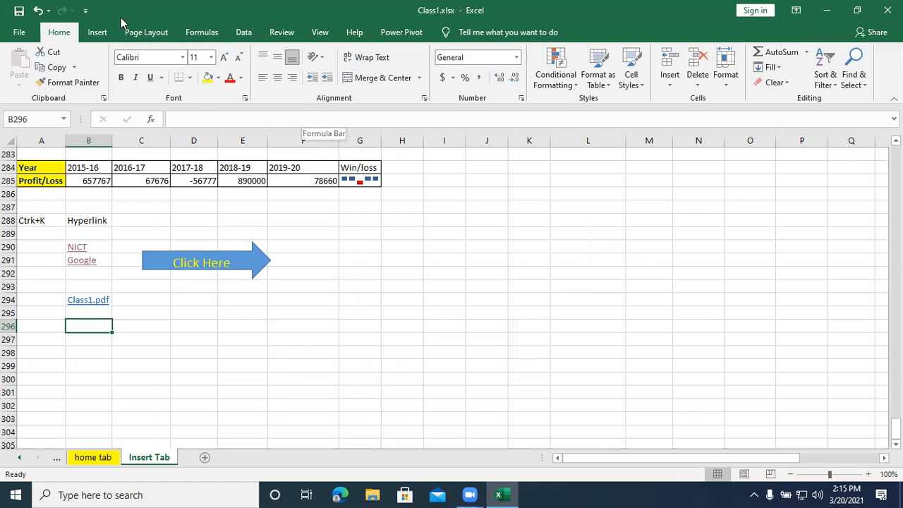
pyautogui.click(97, 32)
pyautogui.click(732, 67)
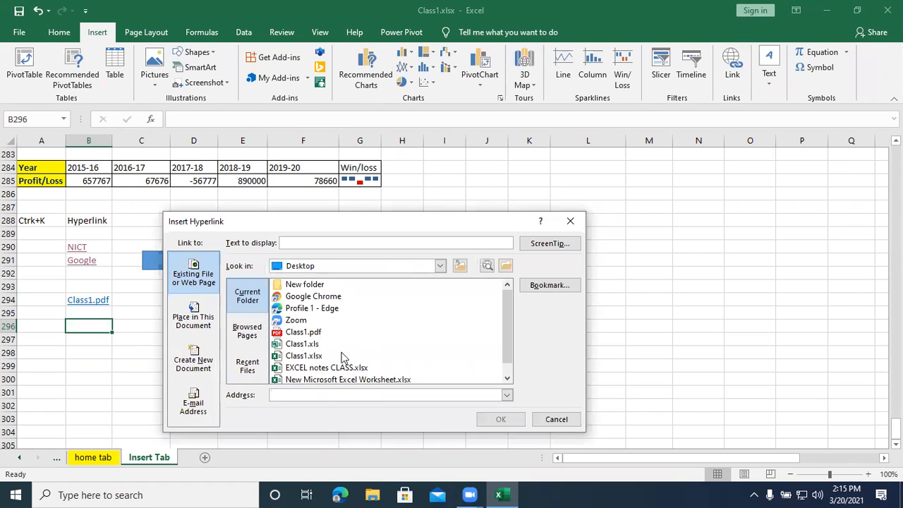
pyautogui.click(306, 358)
pyautogui.click(305, 368)
pyautogui.click(398, 381)
pyautogui.click(501, 420)
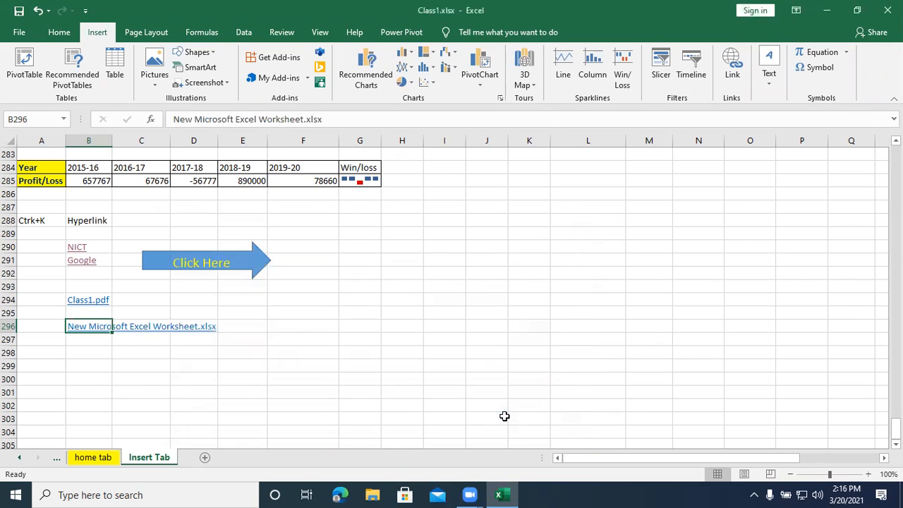
# - Follow the Class1.pdf and New Microsoft Excel Worksheet.xlsx links to check them, closing each opened file
pyautogui.click(91, 300)
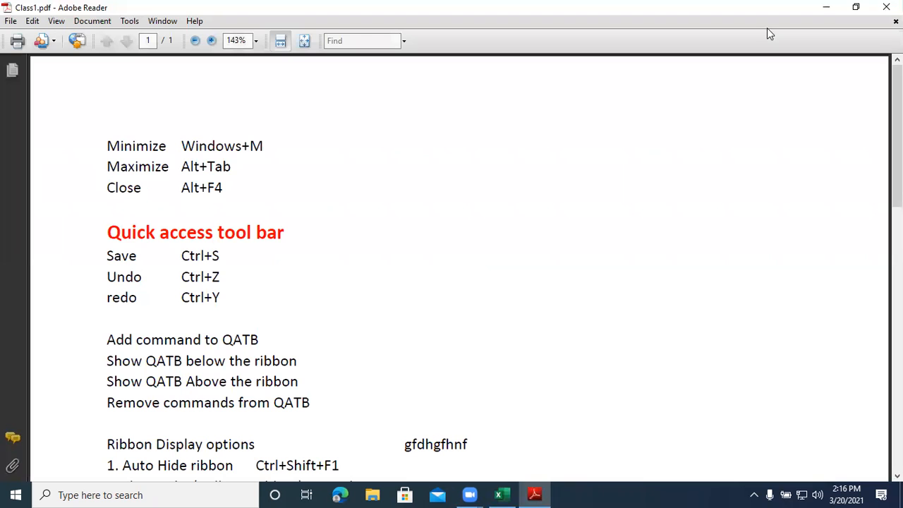
pyautogui.click(887, 7)
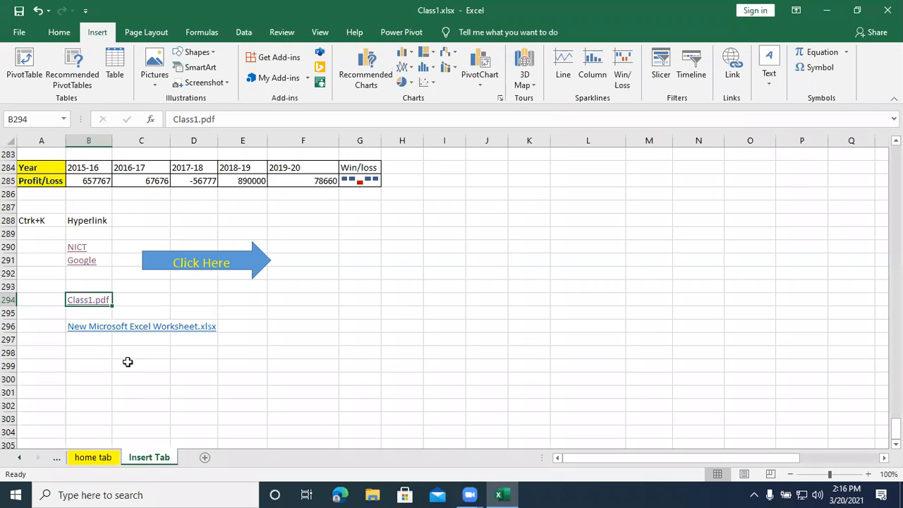
pyautogui.click(98, 329)
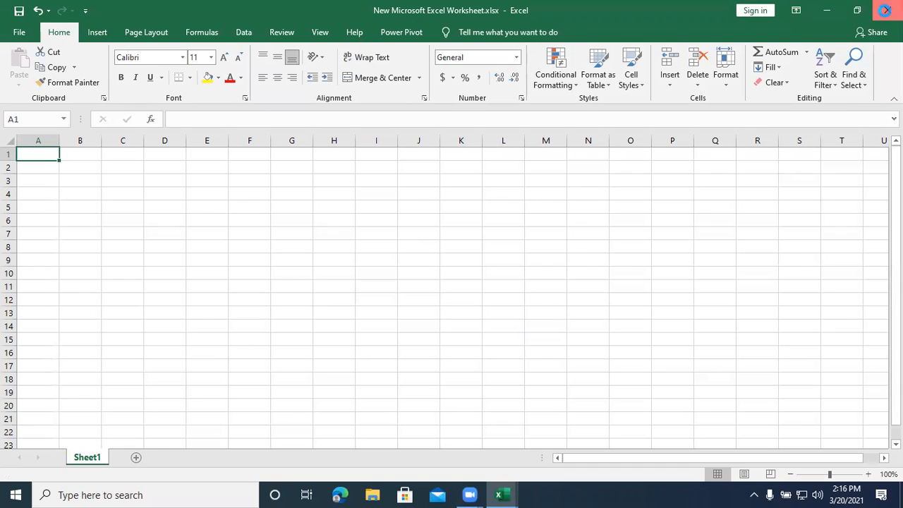
pyautogui.click(883, 12)
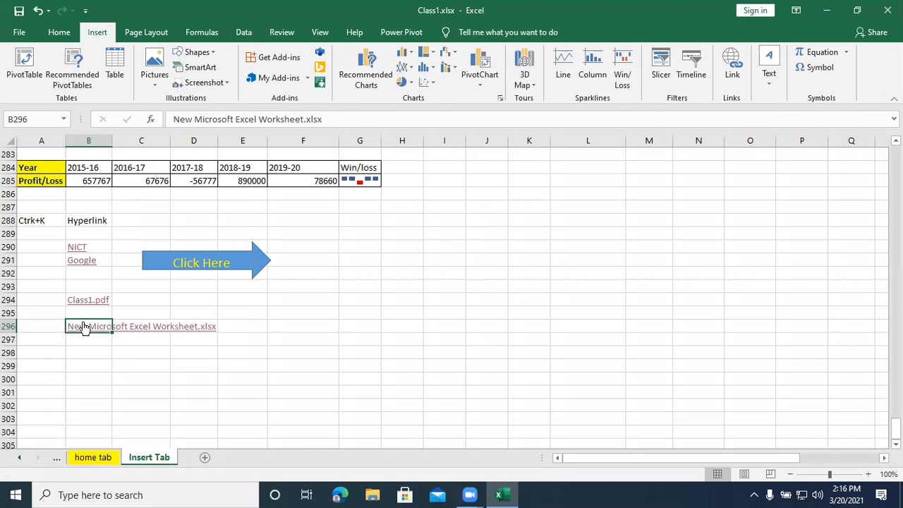
# - Select cell B298 and switch back and forth through the introduction, home tab and Insert Tab sheets, ending on Insert Tab
pyautogui.click(18, 462)
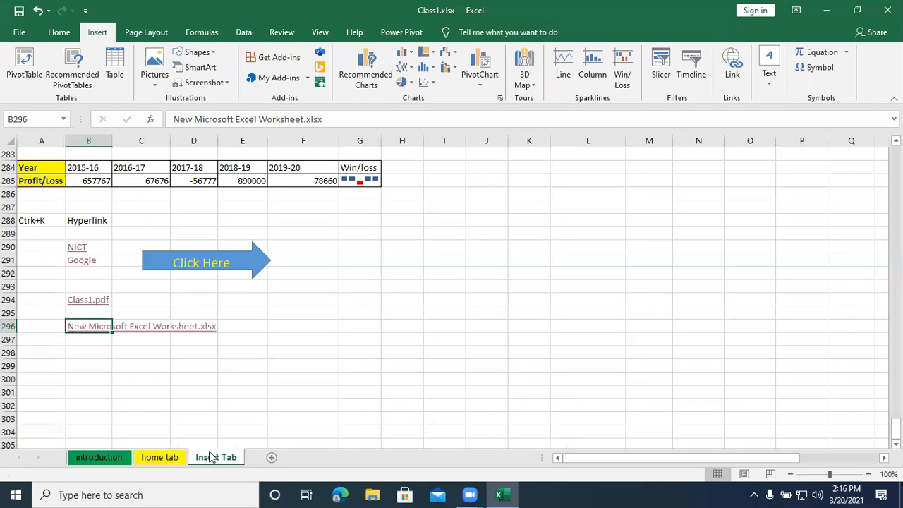
pyautogui.click(99, 353)
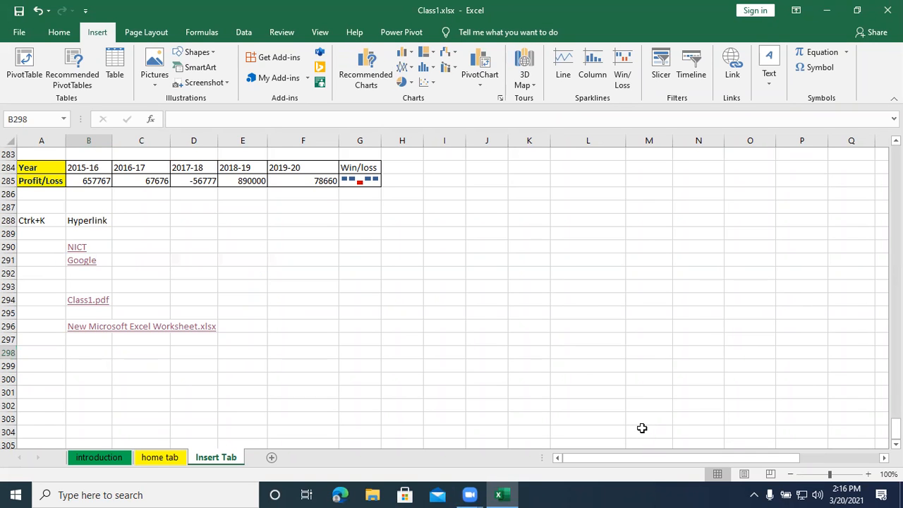
pyautogui.hotkey('ctrl', 'pageup')
pyautogui.hotkey('ctrl', 'pageup')
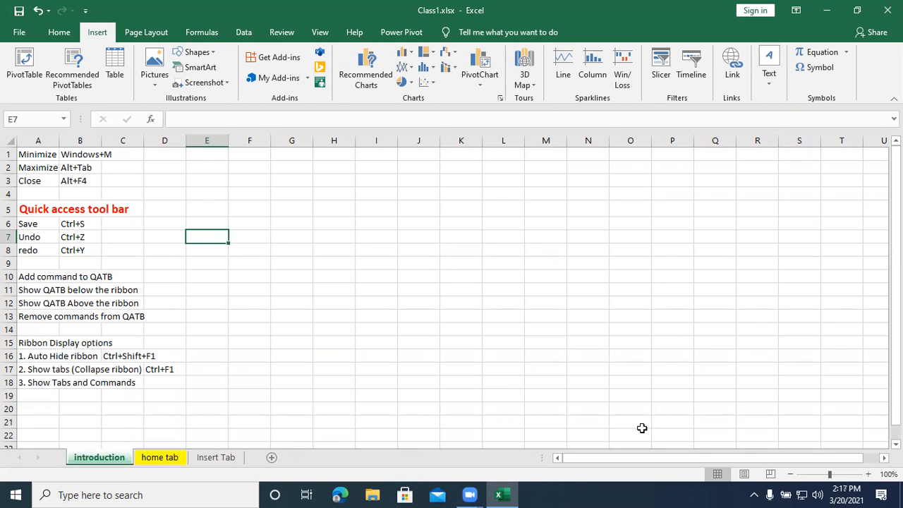
pyautogui.hotkey('ctrl', 'pagedown')
pyautogui.hotkey('ctrl', 'pagedown')
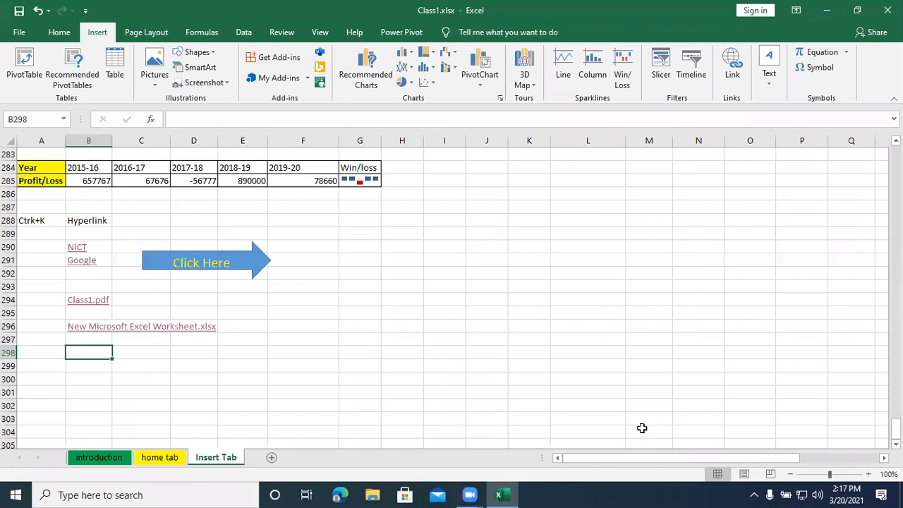
pyautogui.hotkey('ctrl', 'pageup')
pyautogui.hotkey('ctrl', 'pageup')
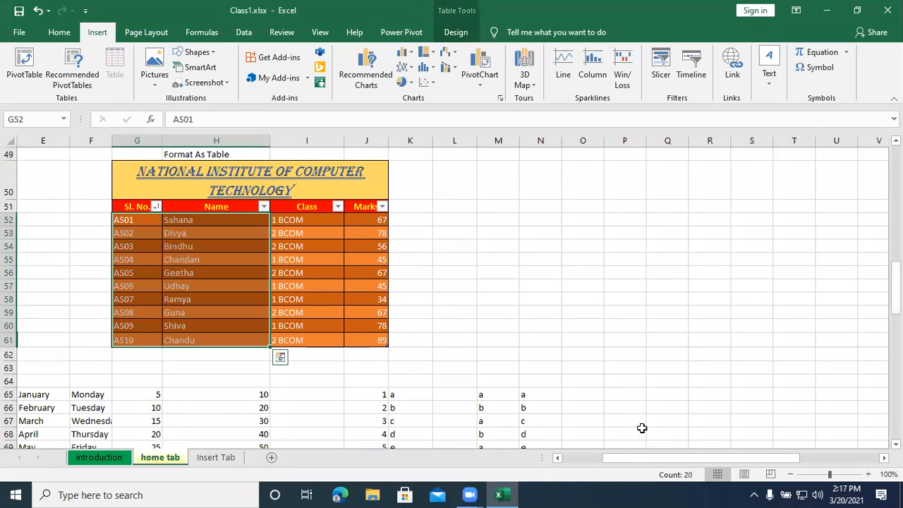
pyautogui.hotkey('ctrl', 'pagedown')
pyautogui.hotkey('ctrl', 'pagedown')
pyautogui.hotkey('ctrl', 'pageup')
pyautogui.hotkey('ctrl', 'pageup')
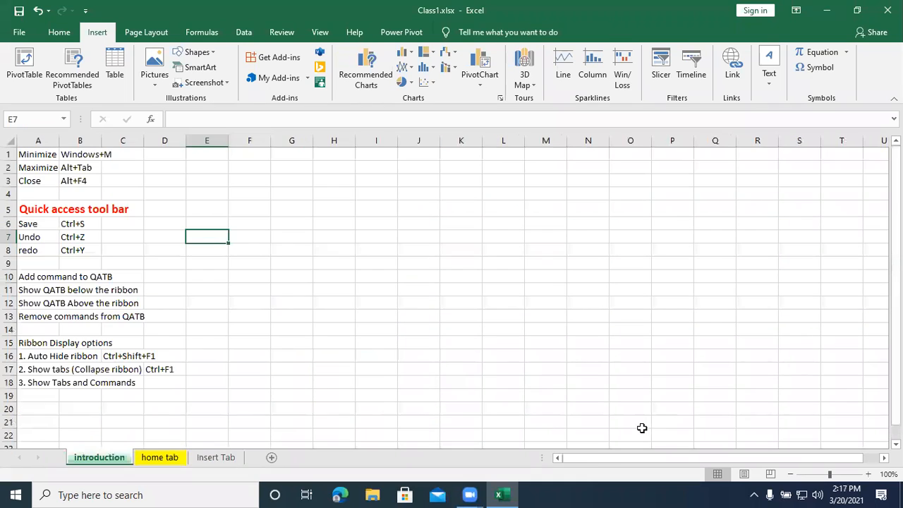
pyautogui.hotkey('ctrl', 'pagedown')
pyautogui.hotkey('ctrl', 'pagedown')
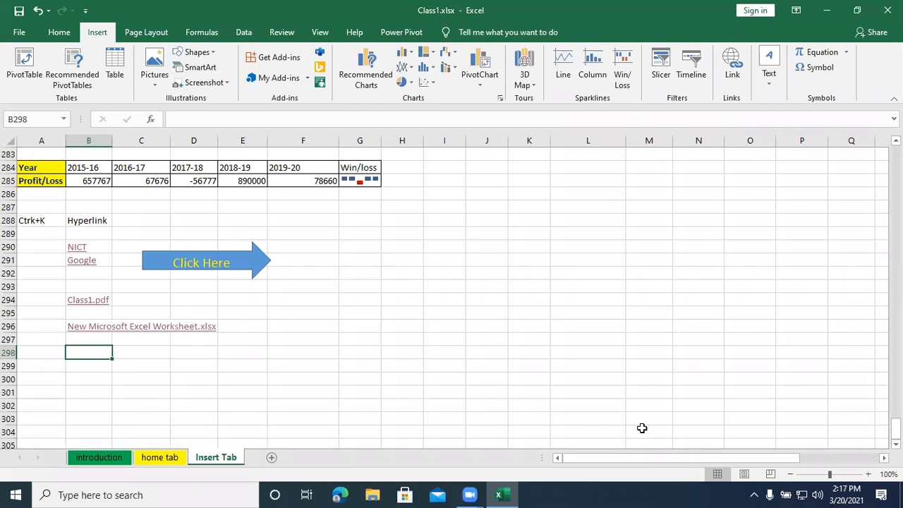
pyautogui.hotkey('ctrl', 'pageup')
pyautogui.hotkey('ctrl', 'pageup')
pyautogui.hotkey('ctrl', 'pagedown')
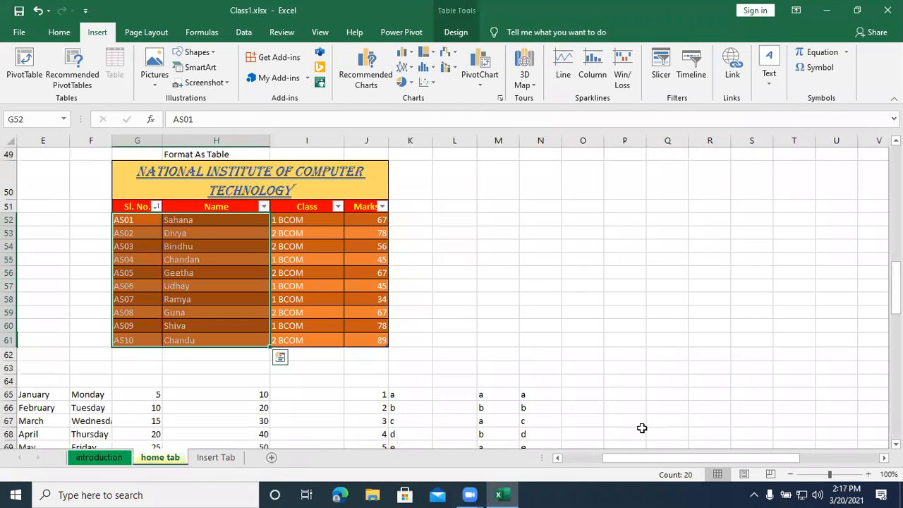
pyautogui.hotkey('ctrl', 'pagedown')
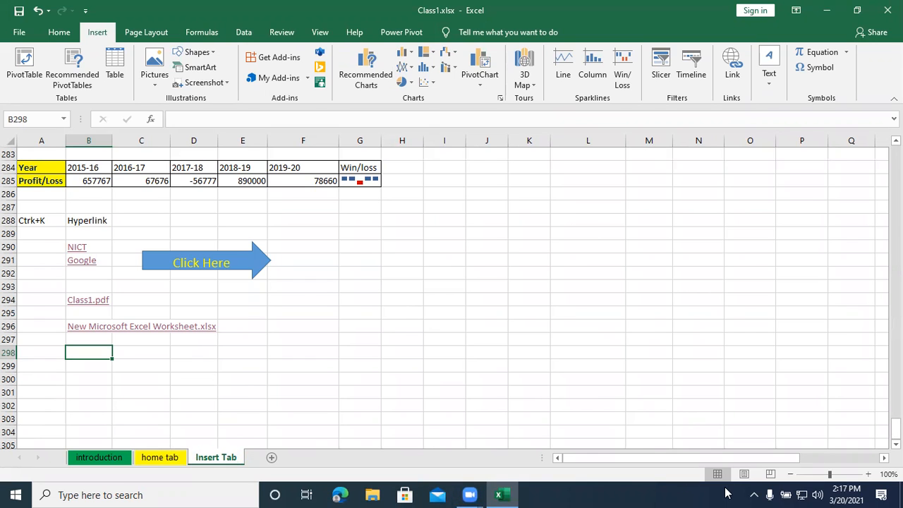
pyautogui.hotkey('ctrl', 'k')
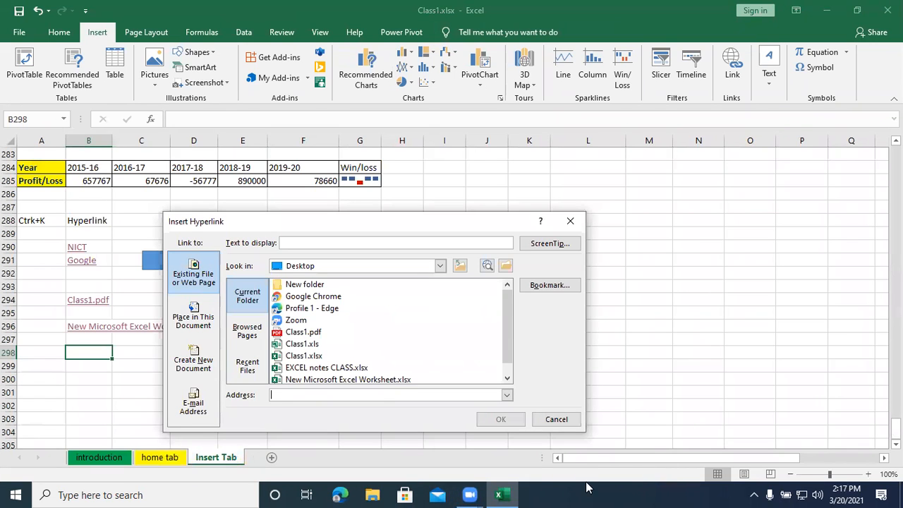
pyautogui.click(187, 315)
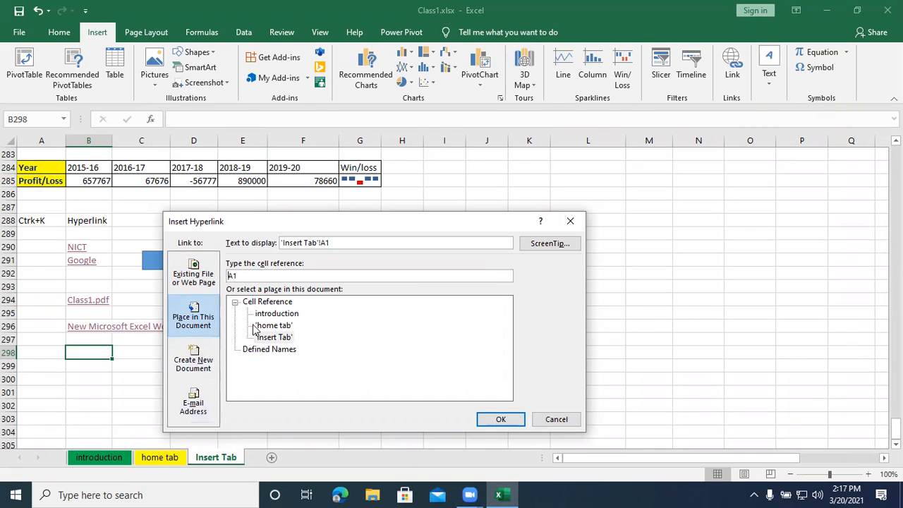
pyautogui.click(263, 315)
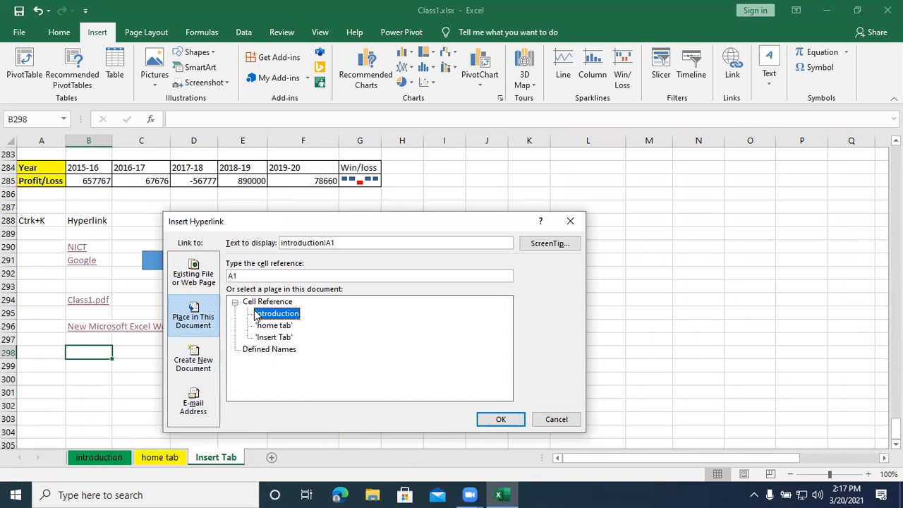
pyautogui.click(567, 221)
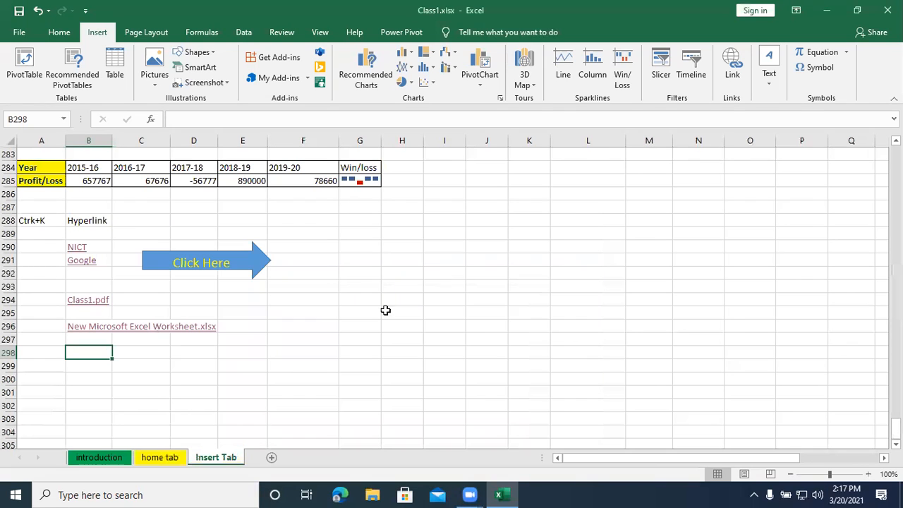
# - Select cell E10 on the introduction sheet as the intended link destination and return to the Insert Tab sheet
pyautogui.click(80, 459)
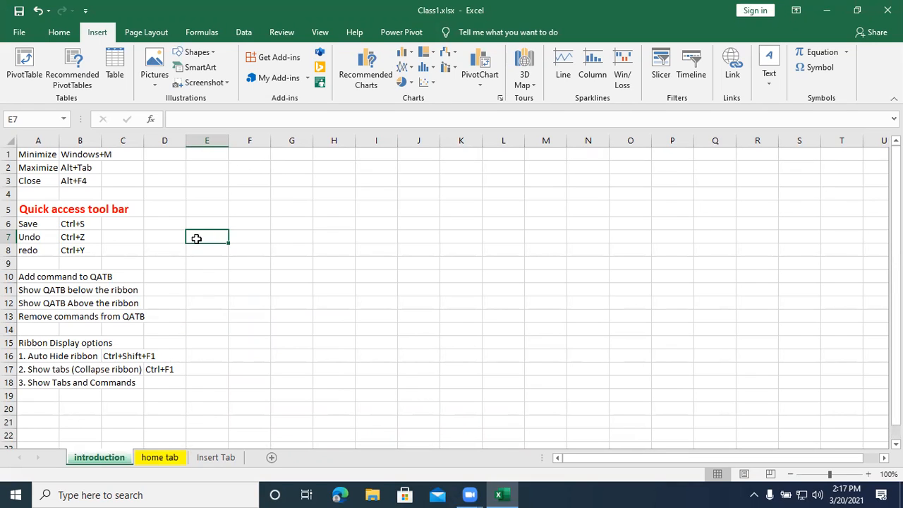
pyautogui.click(199, 278)
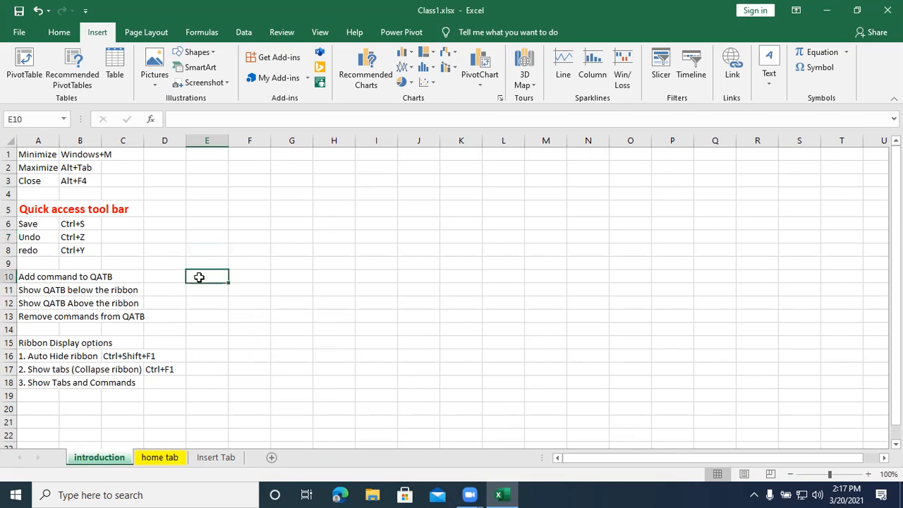
pyautogui.click(204, 459)
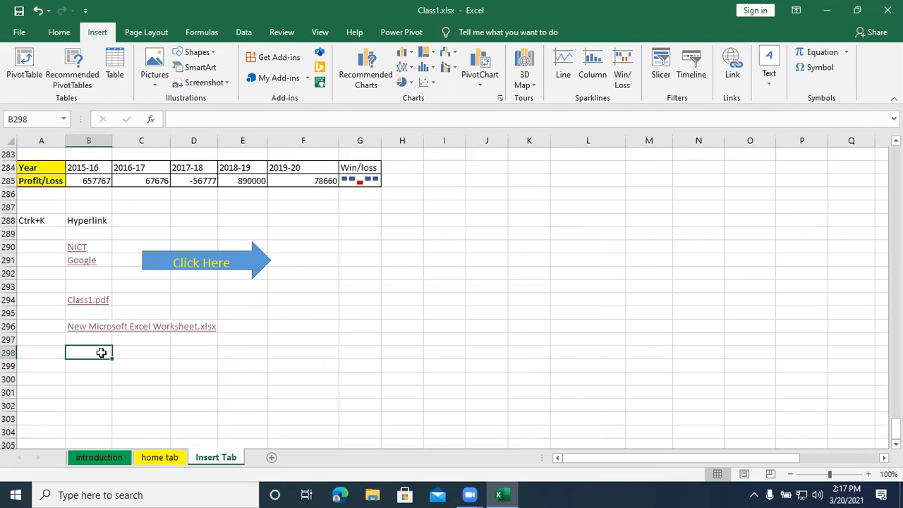
# - Insert a hyperlink in cell B298 to cell E10 of the introduction sheet in this workbook
pyautogui.hotkey('ctrl', 'k')
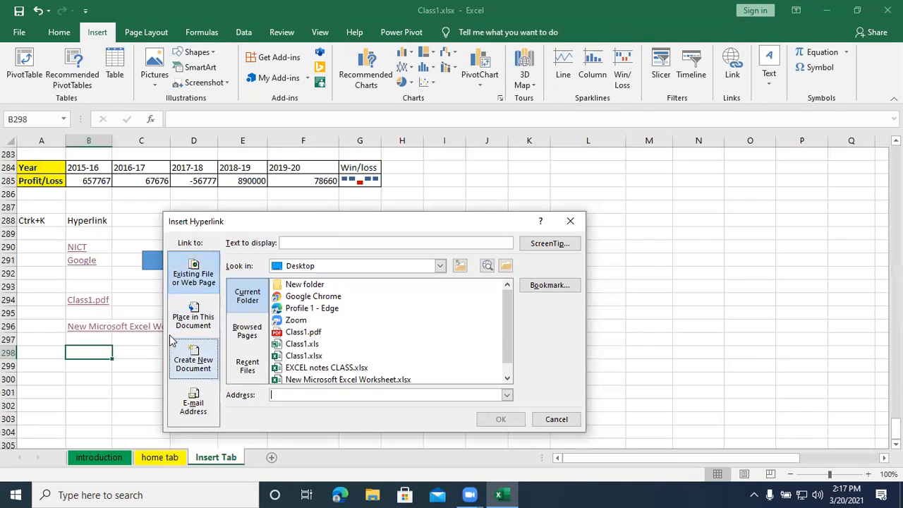
pyautogui.click(181, 324)
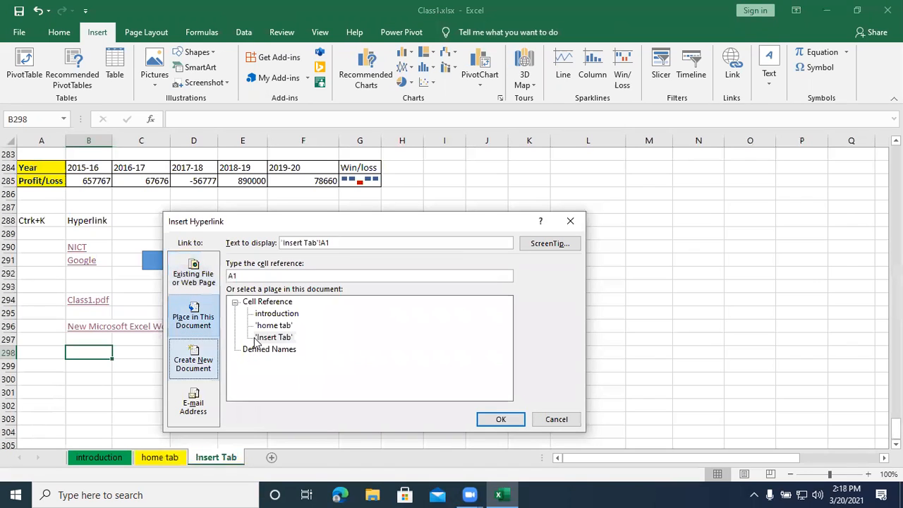
pyautogui.click(268, 315)
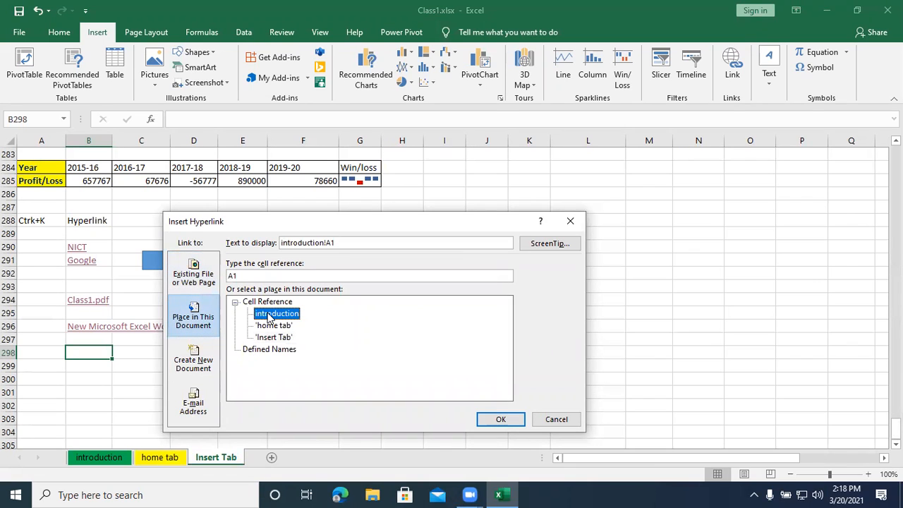
pyautogui.moveTo(241, 274); pyautogui.dragTo(216, 276)
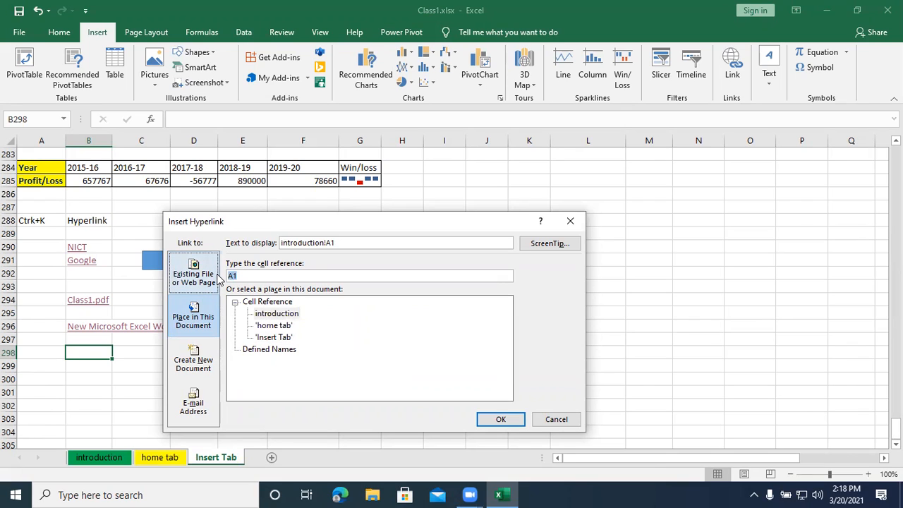
pyautogui.write('e10')
pyautogui.click(231, 277)
pyautogui.press('BackSpace')
pyautogui.write('E')
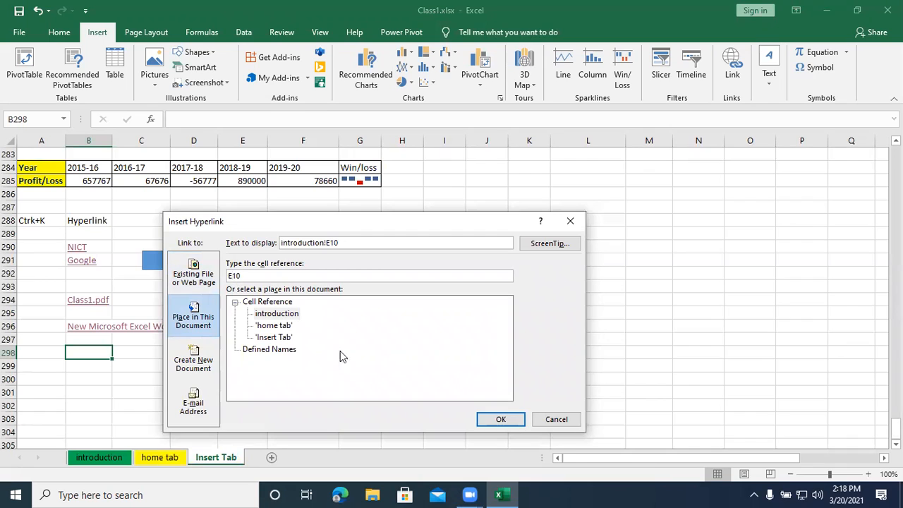
pyautogui.click(508, 420)
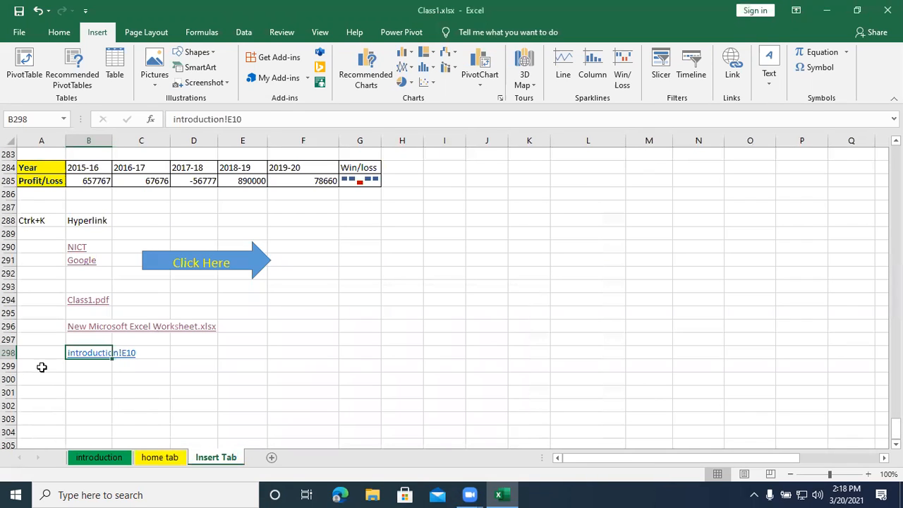
# - Follow the introduction!E10 link in B298 to check it and return to the Insert Tab sheet
pyautogui.click(86, 354)
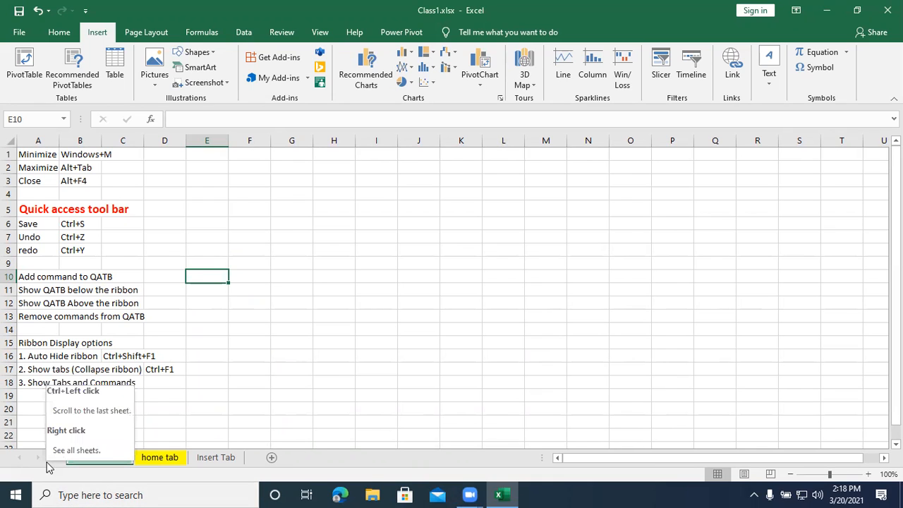
pyautogui.hotkey('ctrl', 'k')
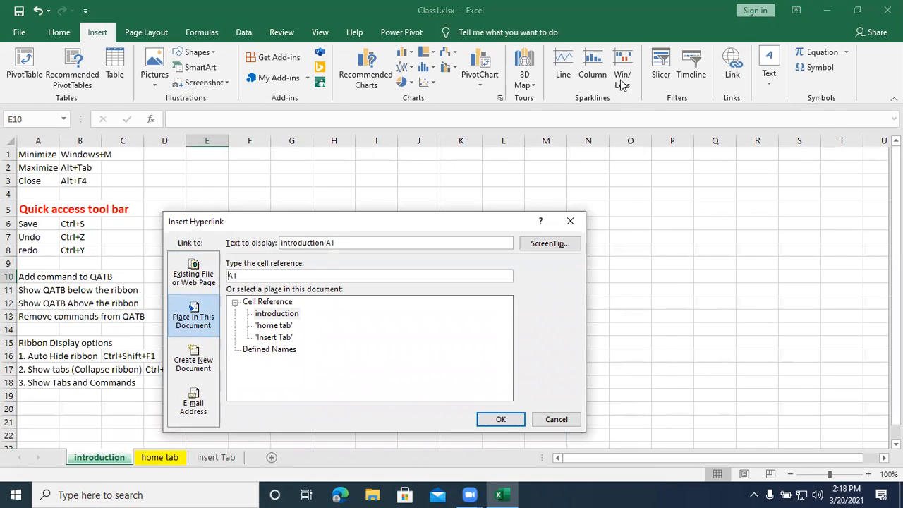
pyautogui.click(570, 221)
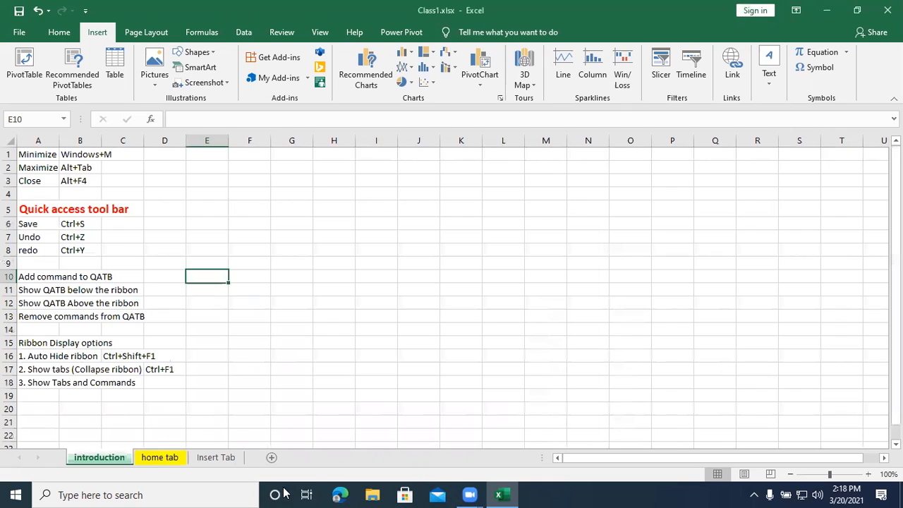
pyautogui.click(228, 459)
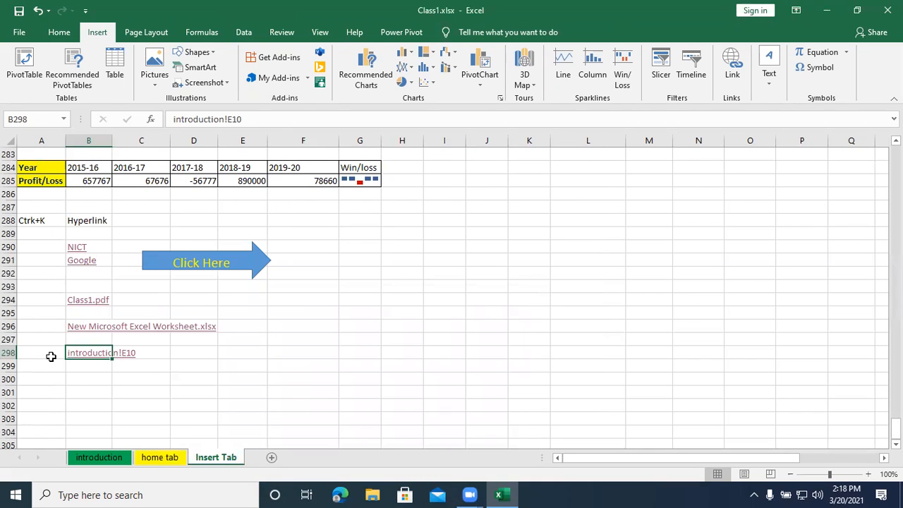
pyautogui.click(84, 367)
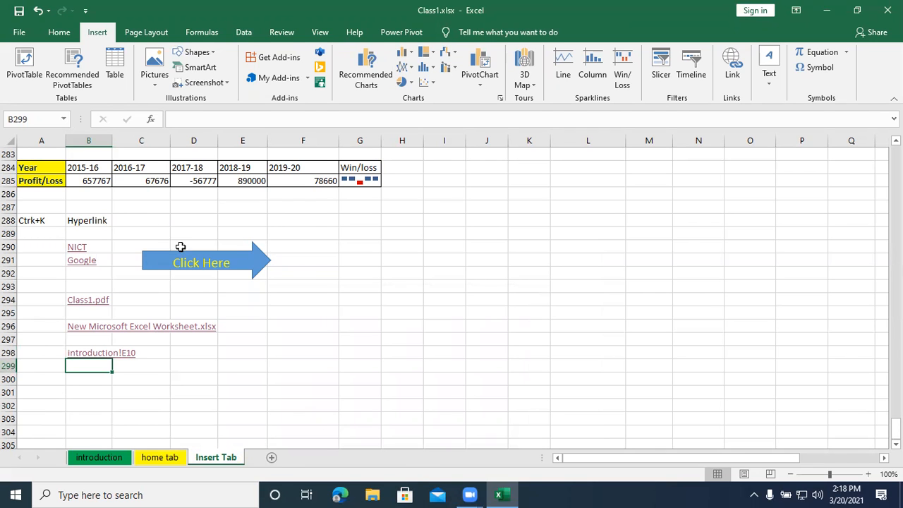
pyautogui.click(501, 494)
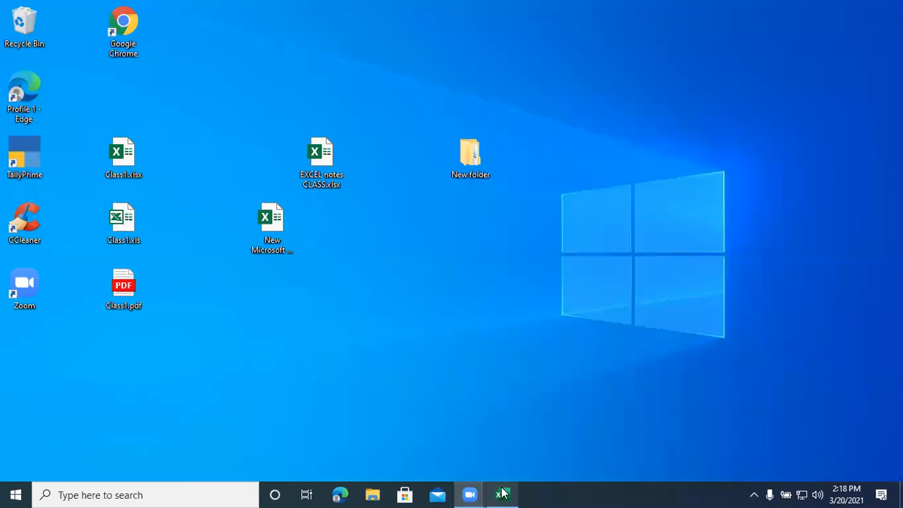
pyautogui.click(502, 494)
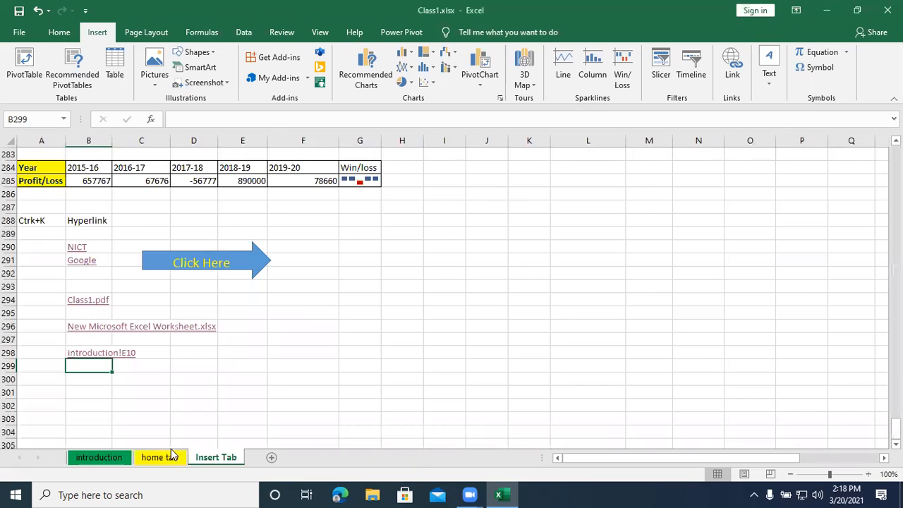
# - Link cell E10 of the introduction sheet to cell A299 of the Insert Tab sheet and test the link
pyautogui.click(113, 457)
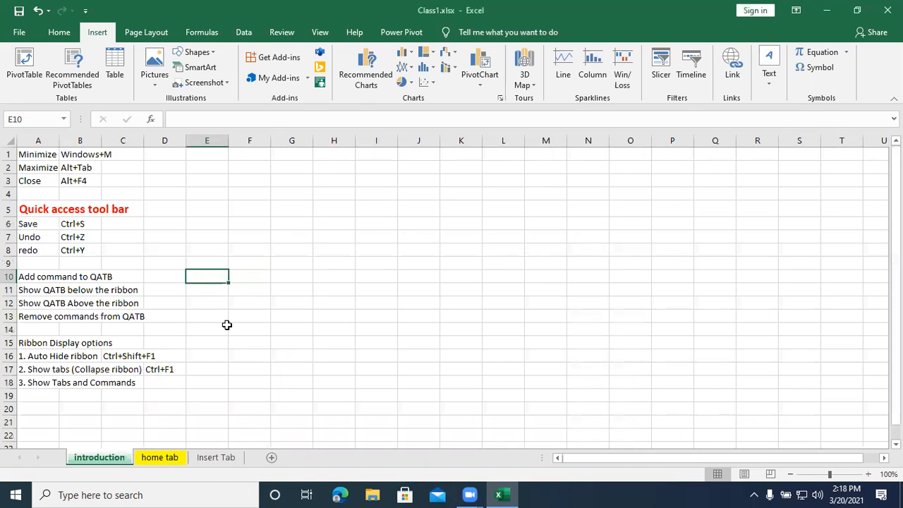
pyautogui.hotkey('ctrl', 'k')
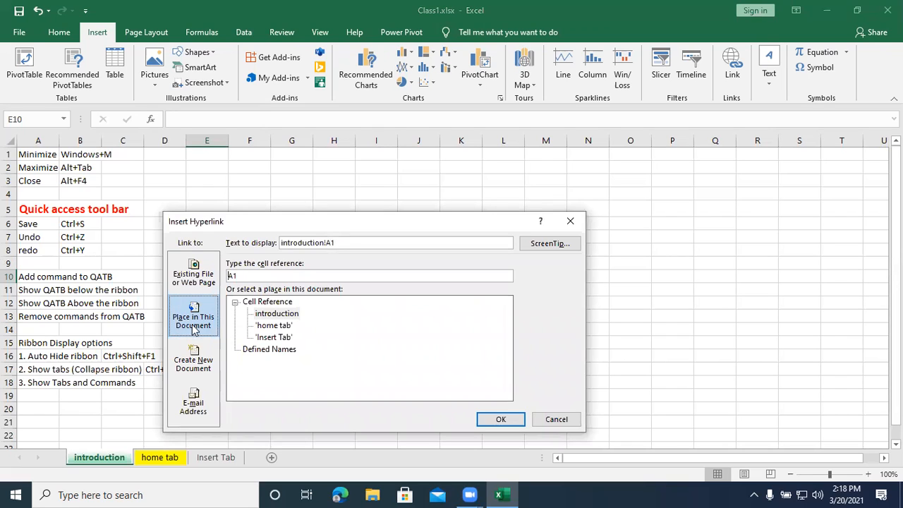
pyautogui.click(282, 338)
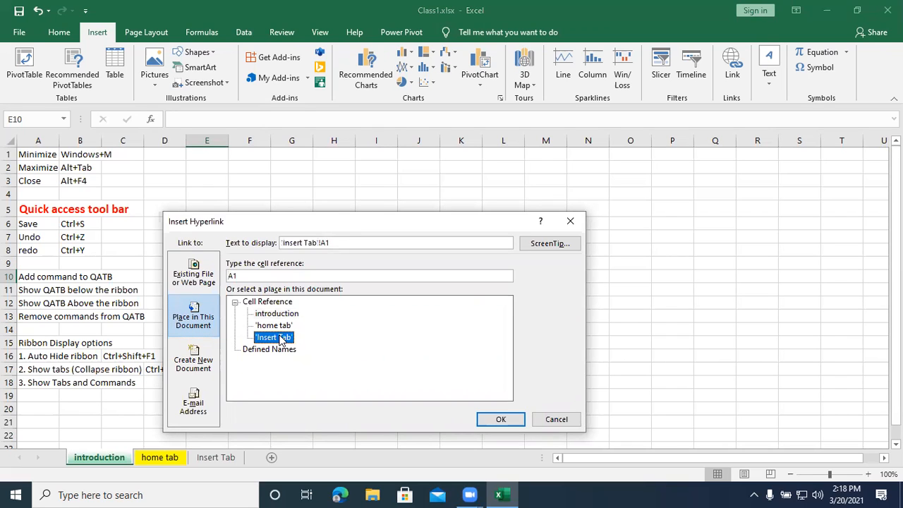
pyautogui.doubleClick(246, 276)
pyautogui.write('a299')
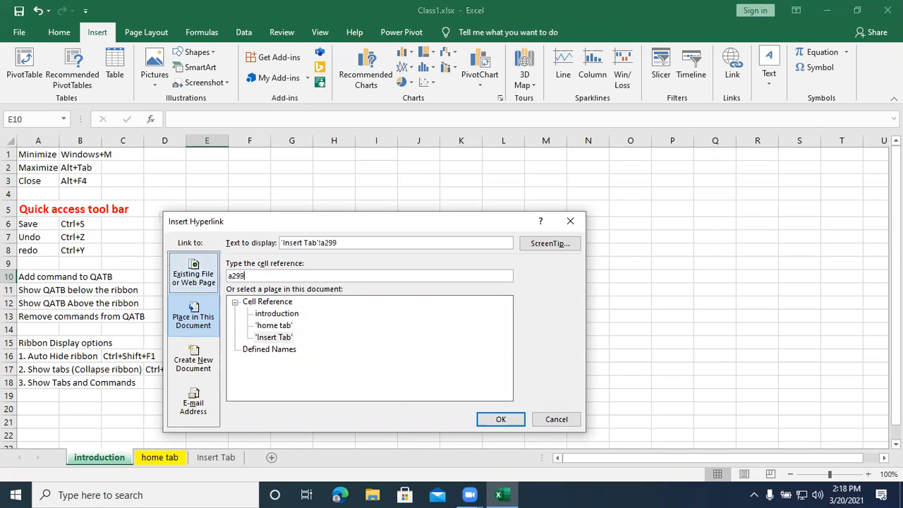
pyautogui.click(490, 419)
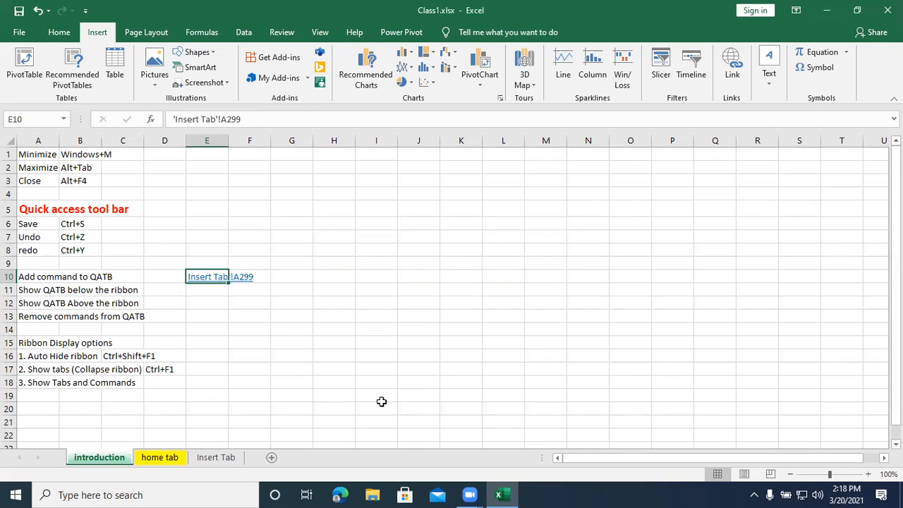
pyautogui.click(199, 280)
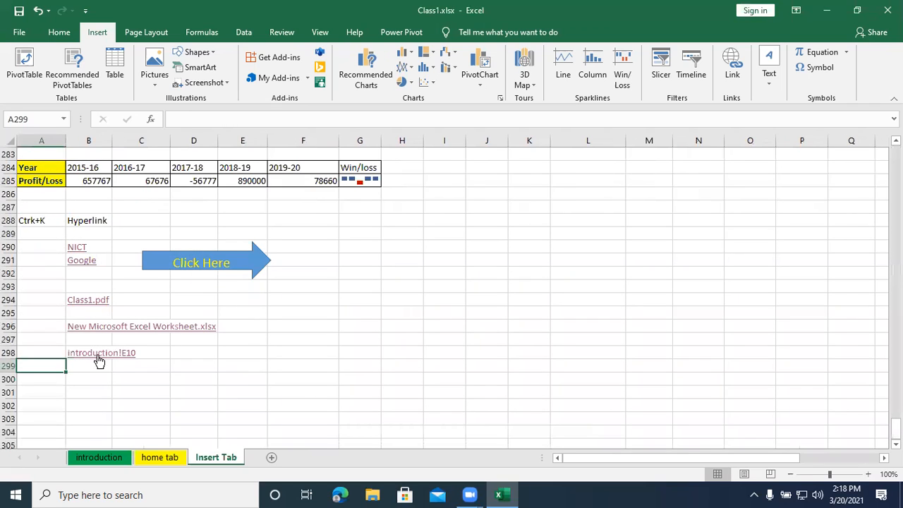
pyautogui.click(99, 457)
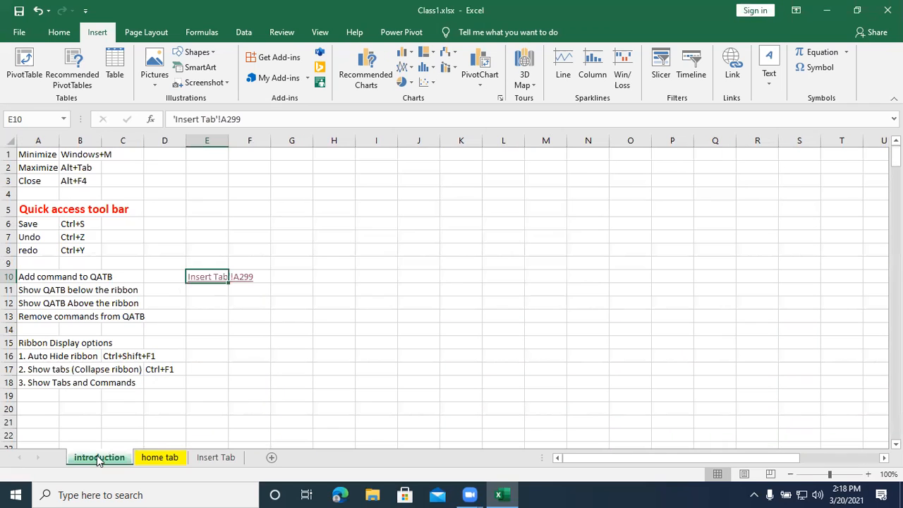
# - Copy the hyperlink in cell E10 of the introduction sheet and paste it into cell L50 of the home tab sheet
pyautogui.rightClick(207, 277)
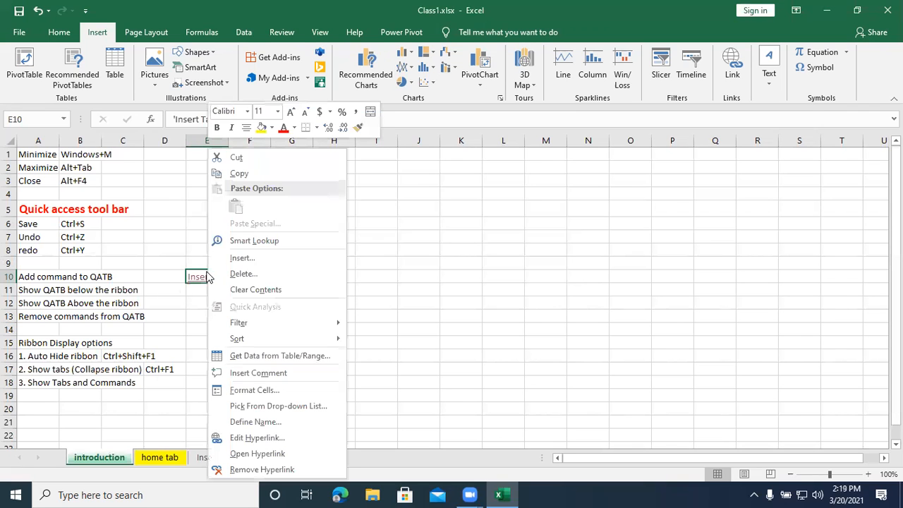
pyautogui.click(257, 180)
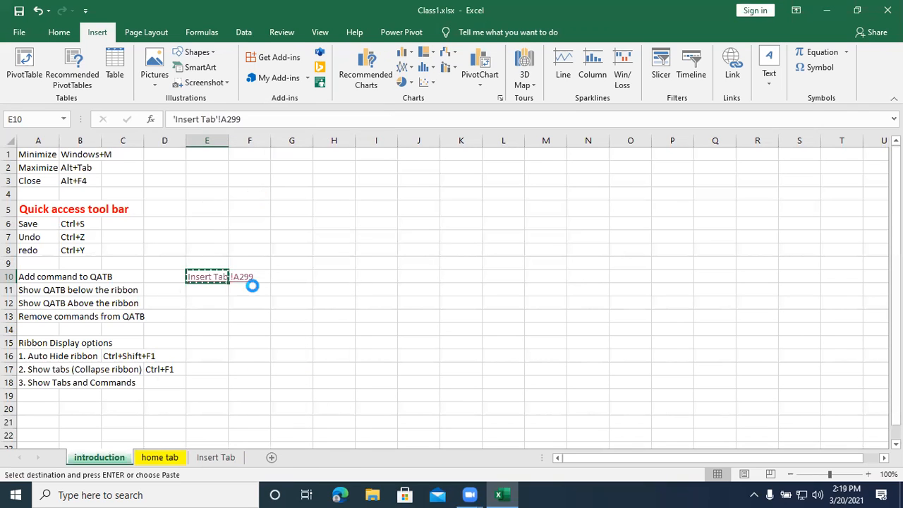
pyautogui.click(159, 457)
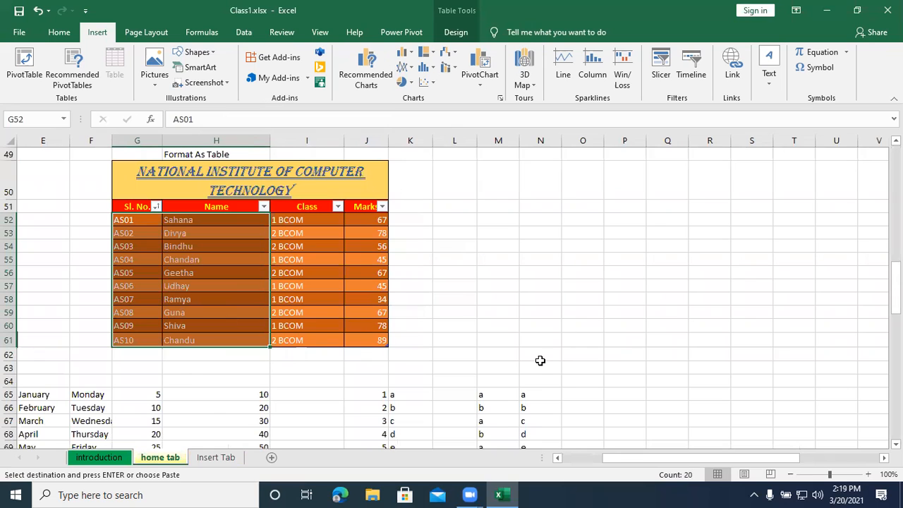
pyautogui.scroll(-2, 540, 359)
pyautogui.scroll(3, 540, 359)
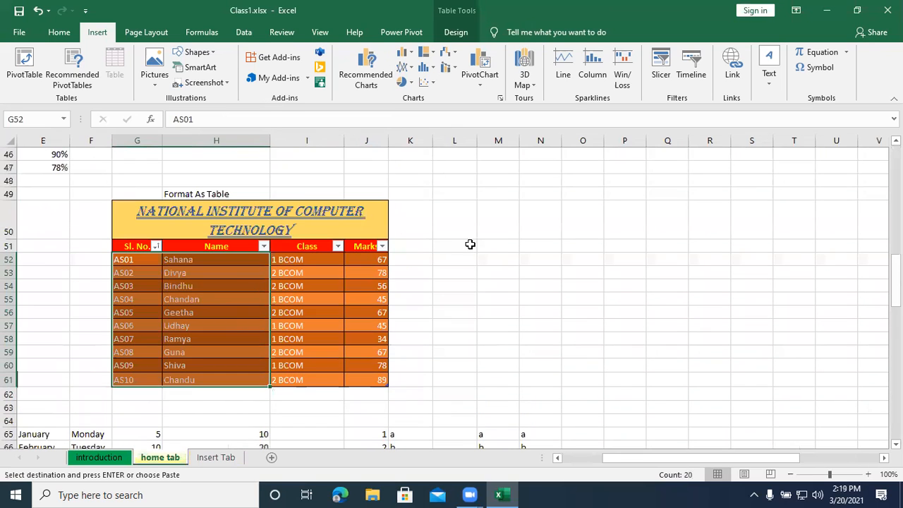
pyautogui.click(476, 231)
pyautogui.rightClick(477, 234)
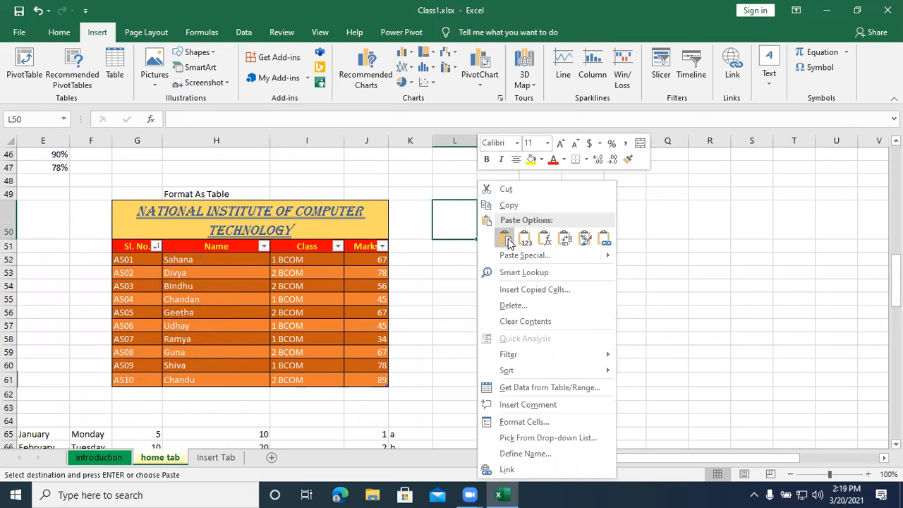
pyautogui.click(508, 240)
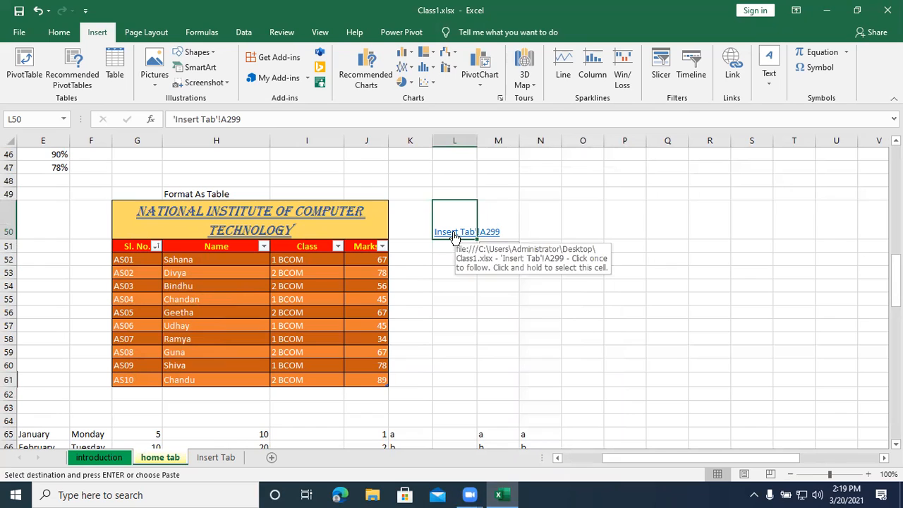
# - Follow the links in L50 on home tab, B298 on Insert Tab and E10 on introduction to test them
pyautogui.click(455, 238)
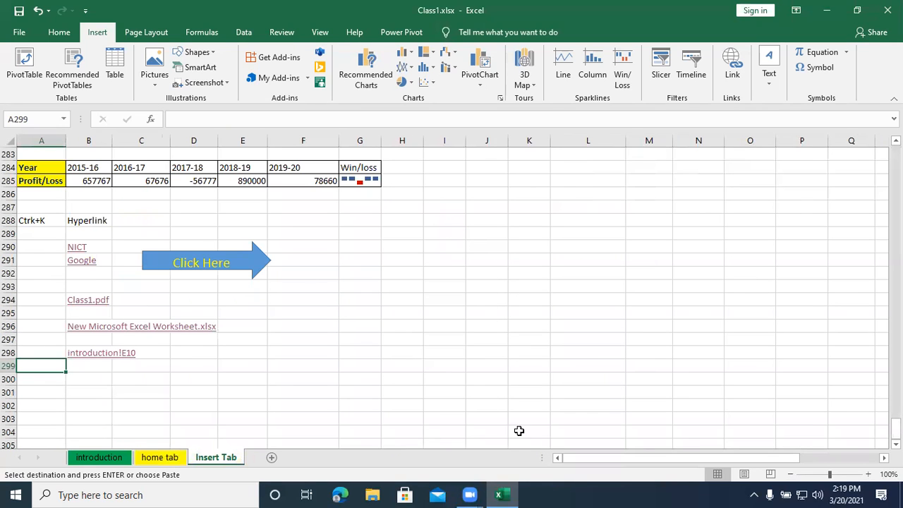
pyautogui.click(83, 354)
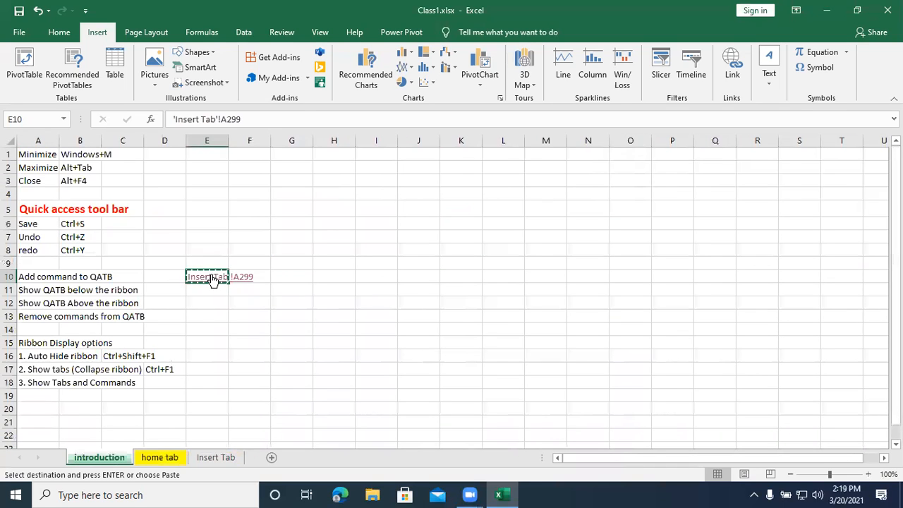
pyautogui.click(209, 275)
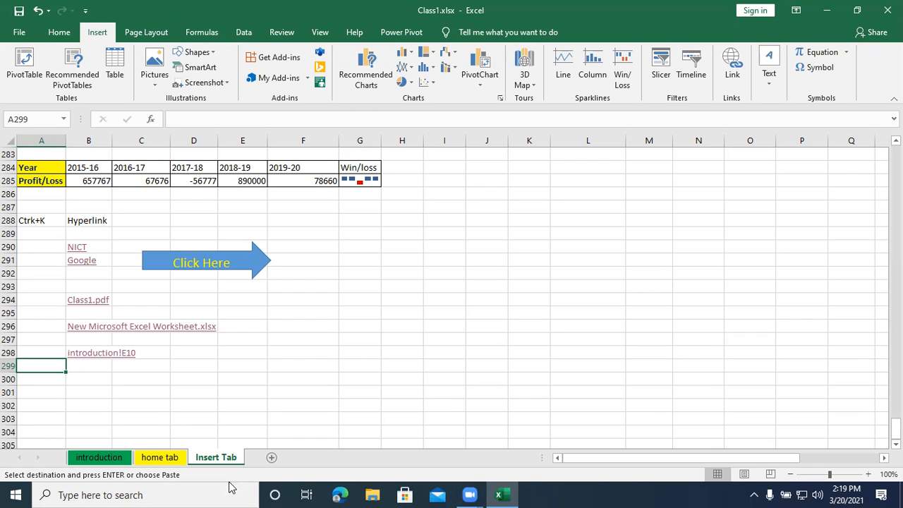
# - Link cell B299 of the Insert Tab sheet to cell A50 of the home tab sheet
pyautogui.click(47, 391)
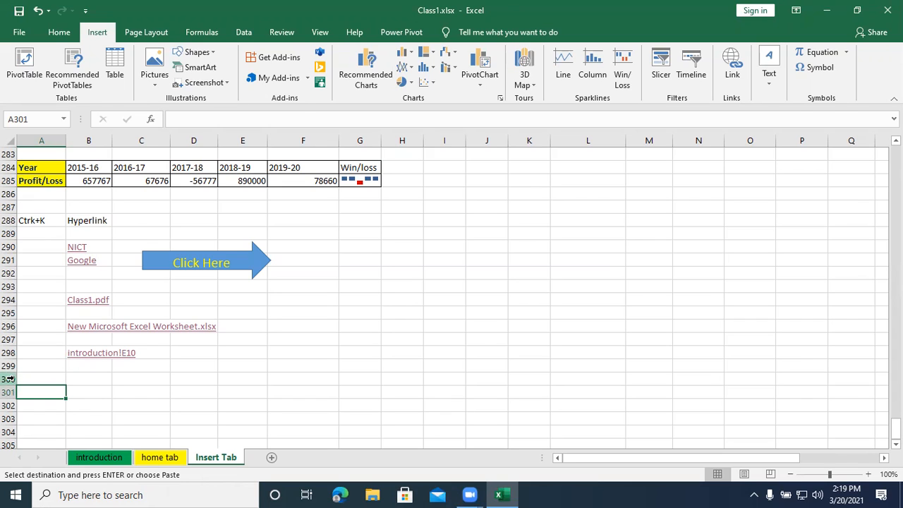
pyautogui.click(93, 366)
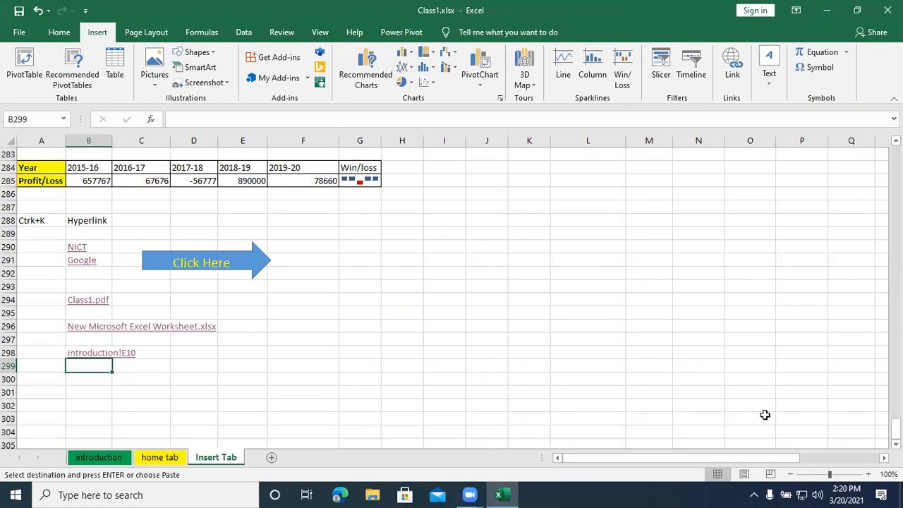
pyautogui.hotkey('ctrl', 'k')
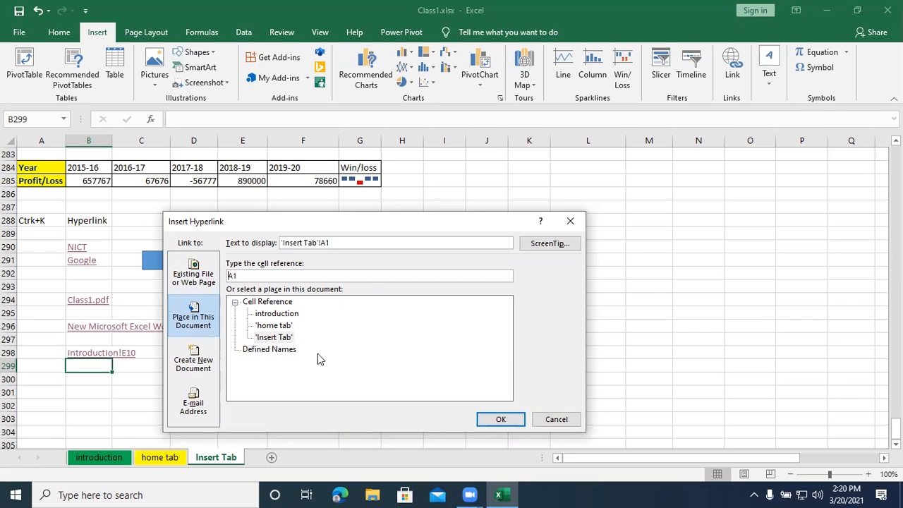
pyautogui.click(269, 328)
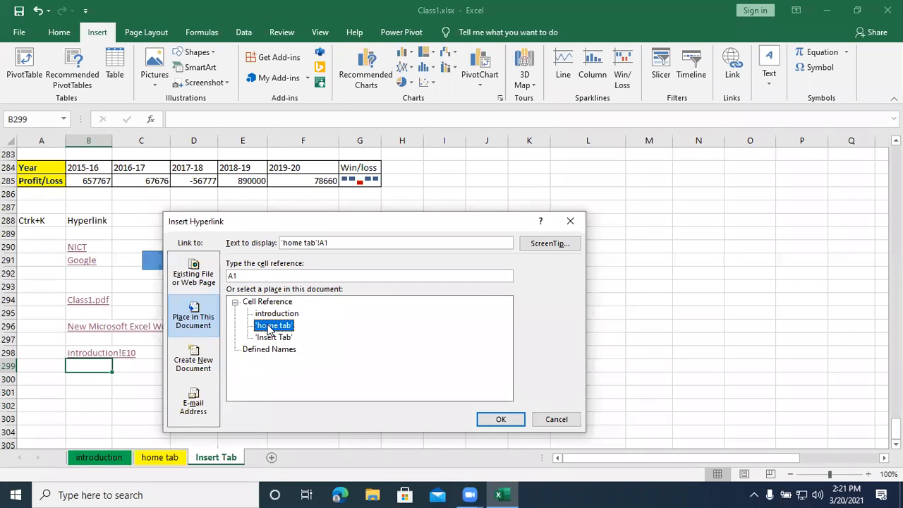
pyautogui.click(240, 276)
pyautogui.press('BackSpace')
pyautogui.write('50')
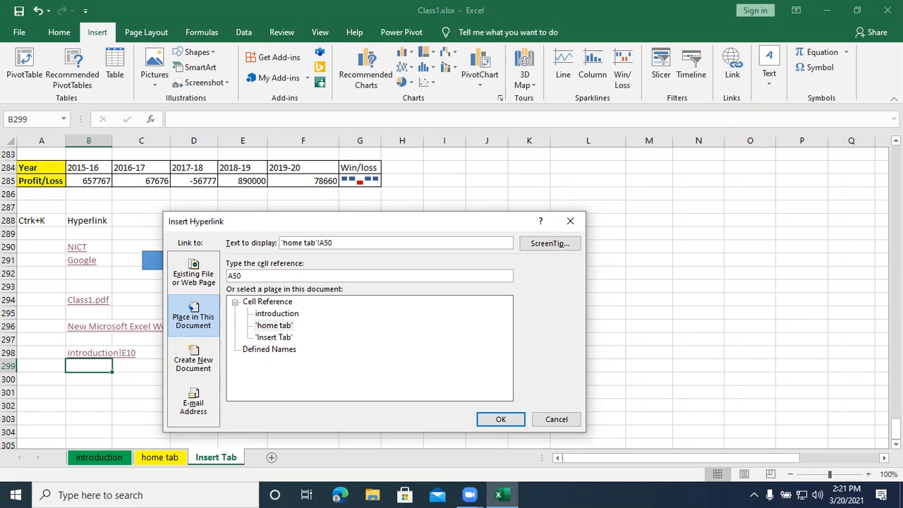
pyautogui.click(506, 420)
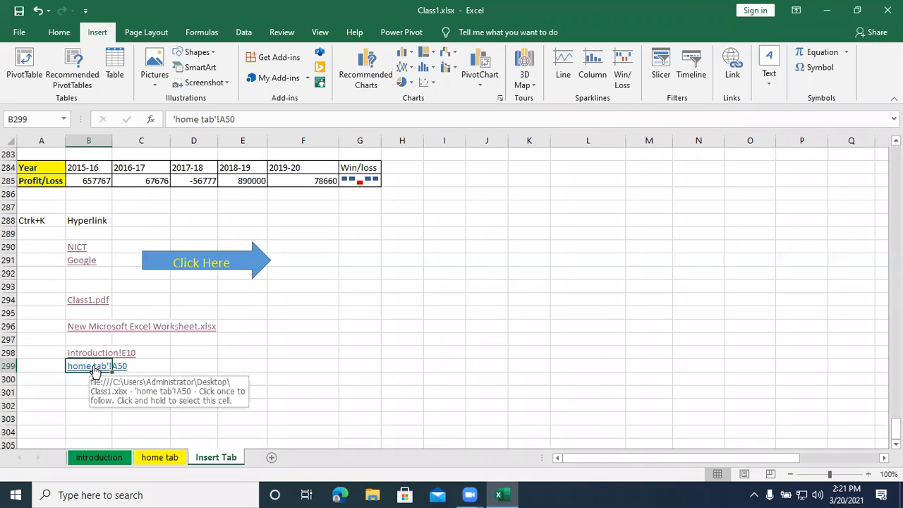
# - Test the links in B299 and B298 on Insert Tab, L50 on home tab and E10 on introduction, ending on Insert Tab
pyautogui.click(94, 367)
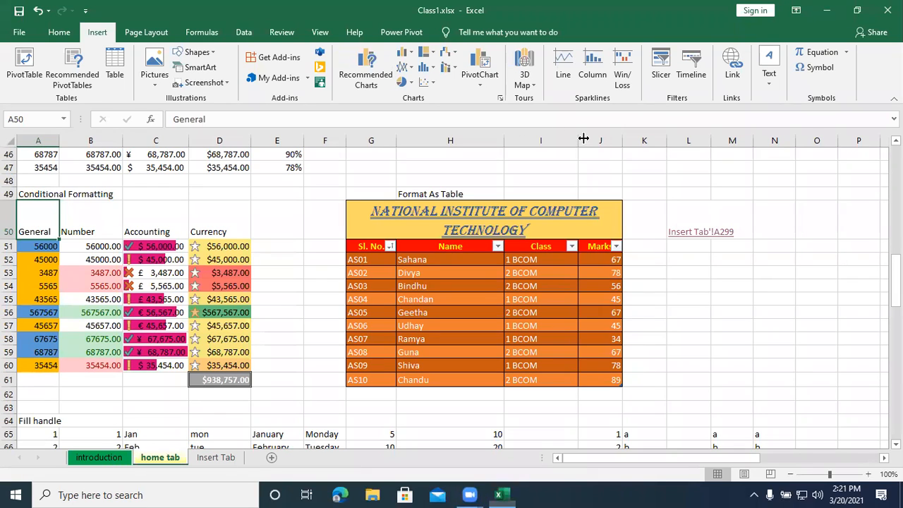
pyautogui.click(688, 236)
pyautogui.click(689, 235)
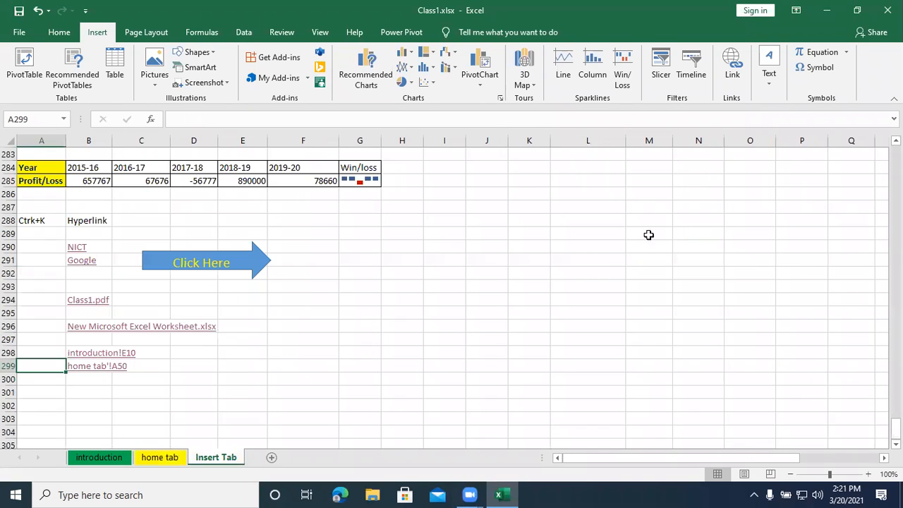
pyautogui.click(77, 366)
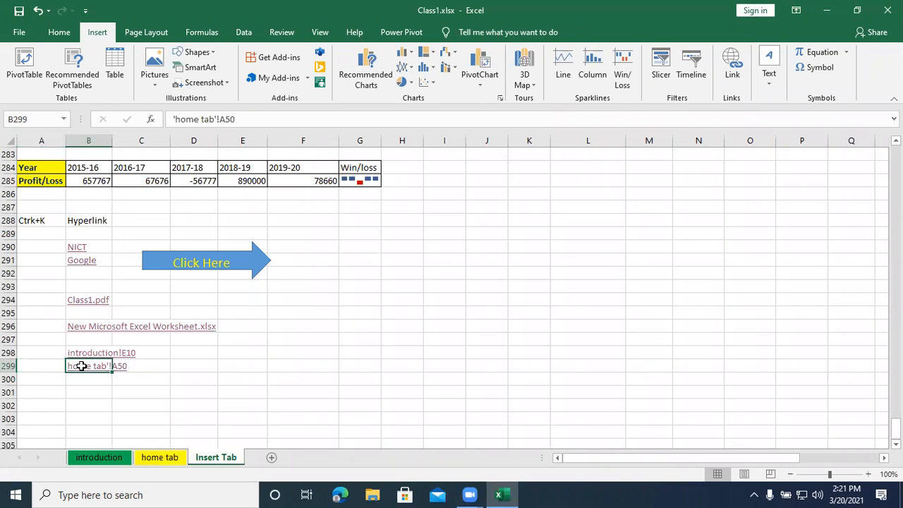
pyautogui.click(78, 366)
pyautogui.click(681, 234)
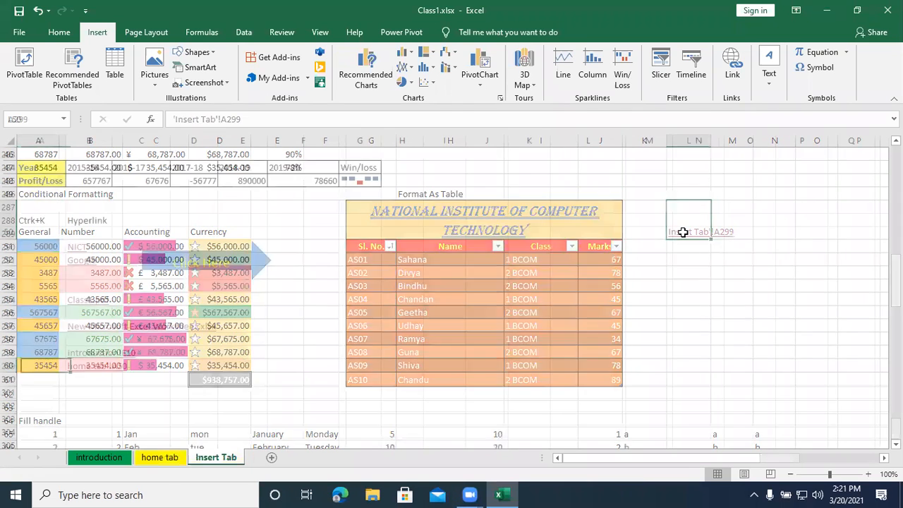
pyautogui.click(79, 353)
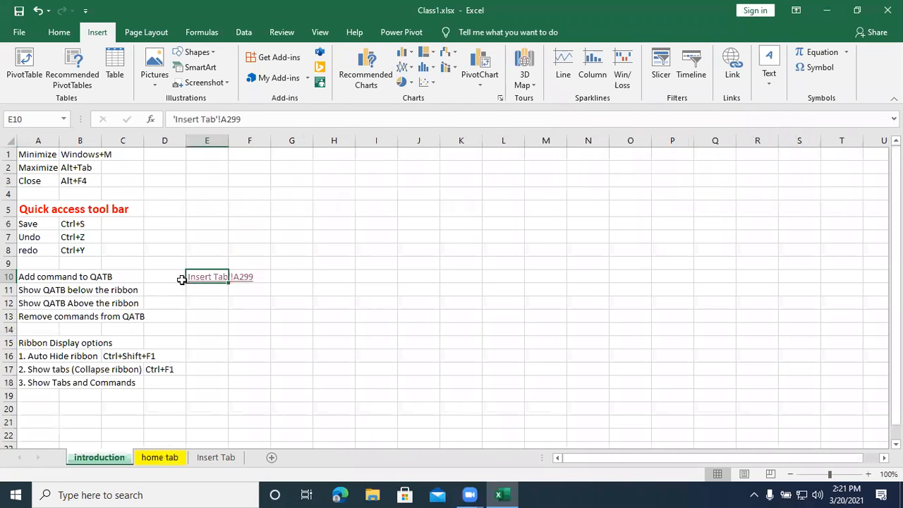
pyautogui.click(203, 278)
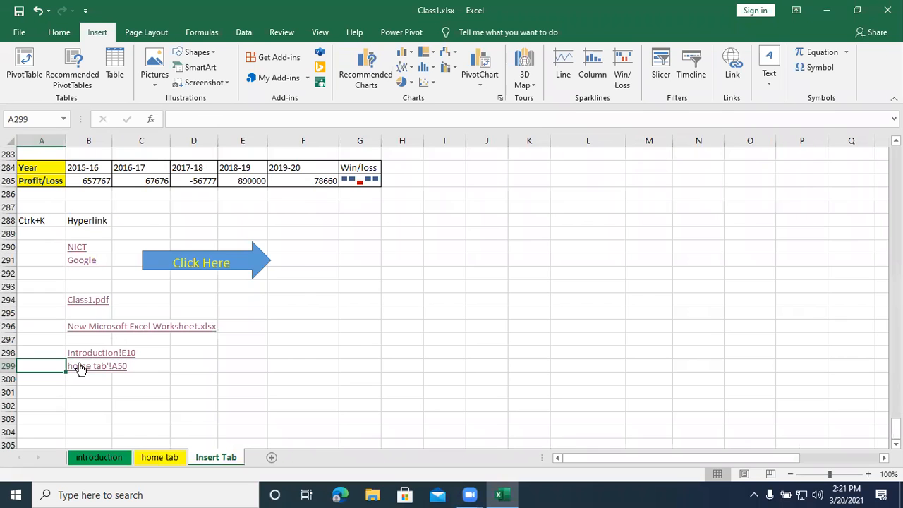
pyautogui.click(80, 369)
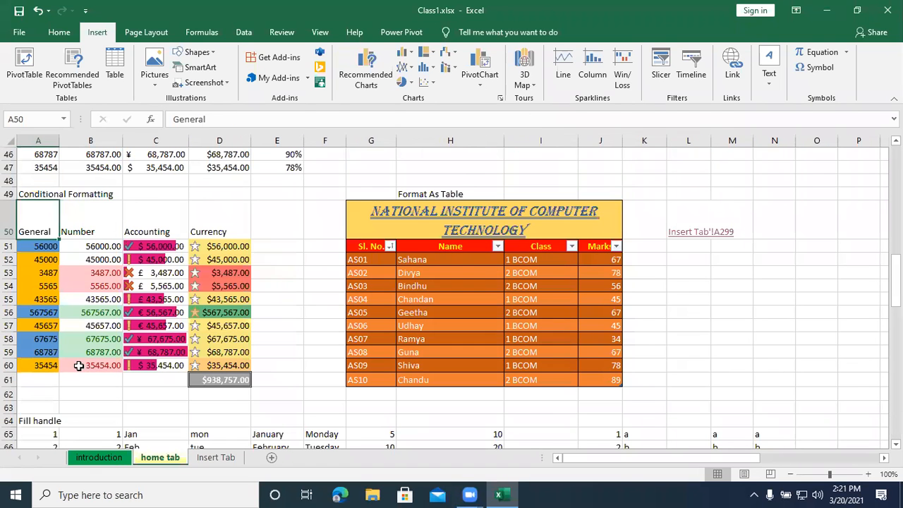
pyautogui.click(674, 233)
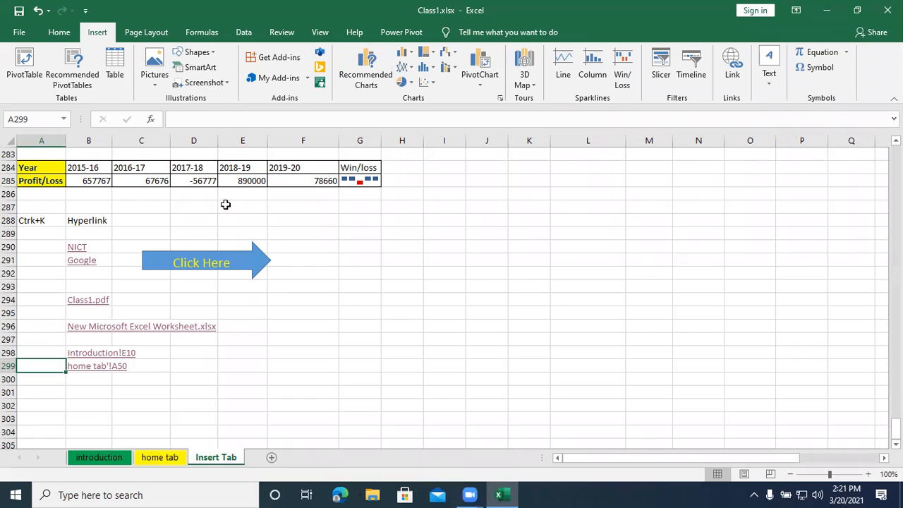
# - Enter the section heading "Text" in cell A302 of the Insert Tab sheet
pyautogui.click(48, 403)
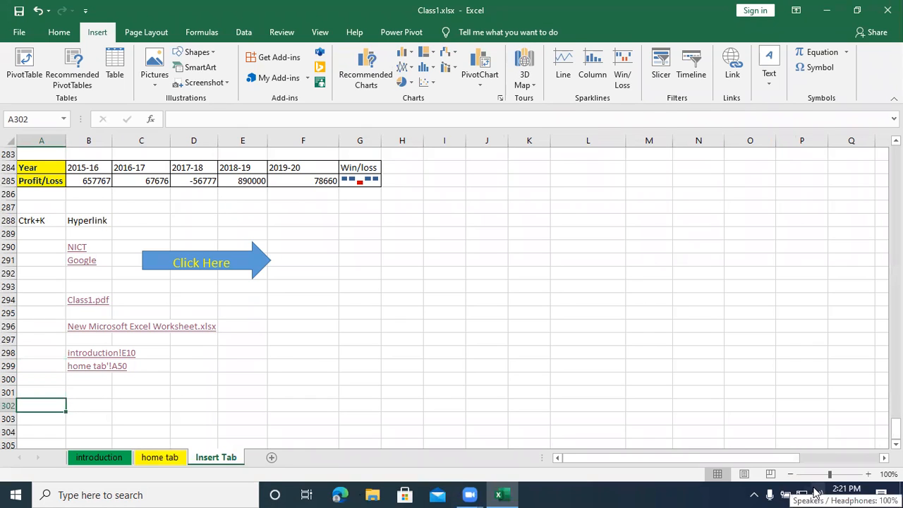
pyautogui.write('Text')
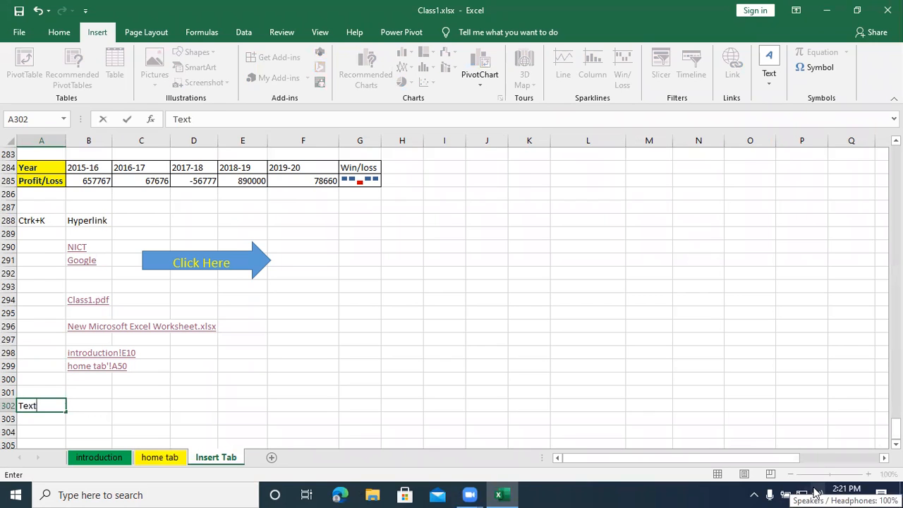
pyautogui.press('Return')
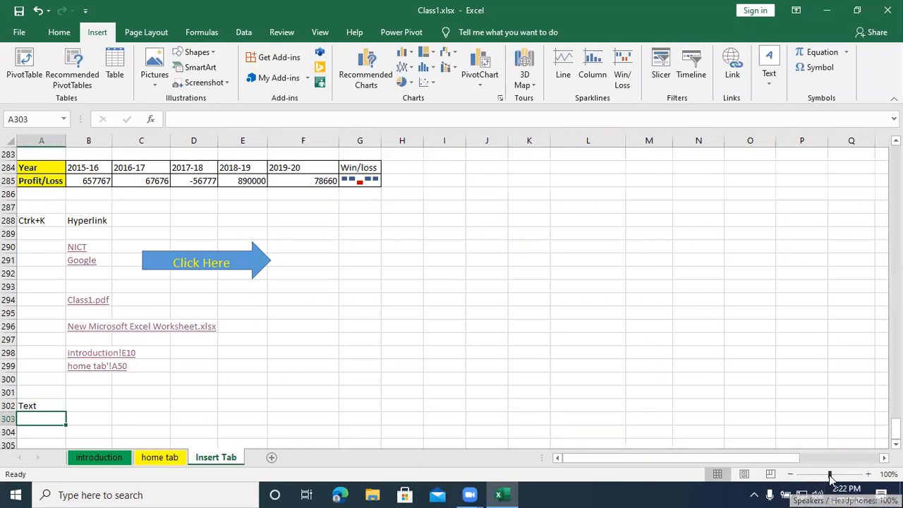
# - Copy the formatting of the Spark lines heading in row 270 to the Text heading in row 302 with Format Painter
pyautogui.scroll(2, 146, 318)
pyautogui.scroll(3, 146, 318)
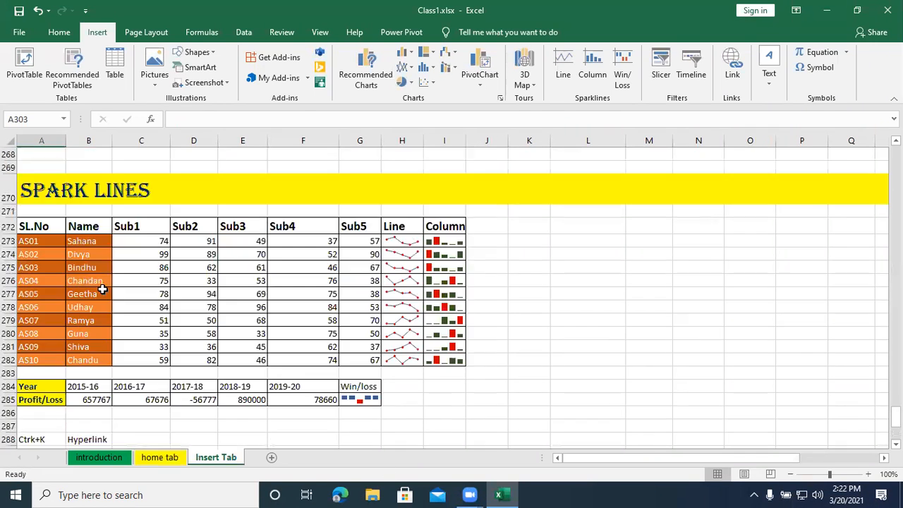
pyautogui.click(8, 194)
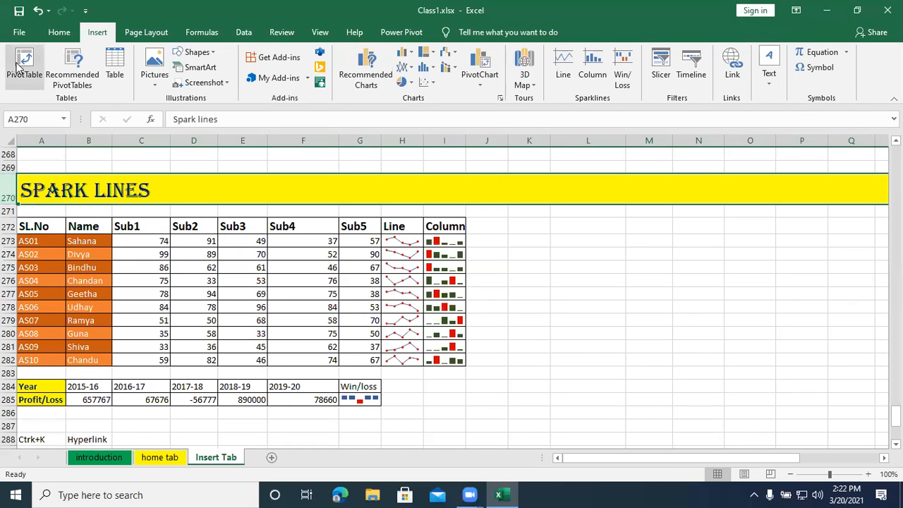
pyautogui.click(58, 33)
pyautogui.click(46, 83)
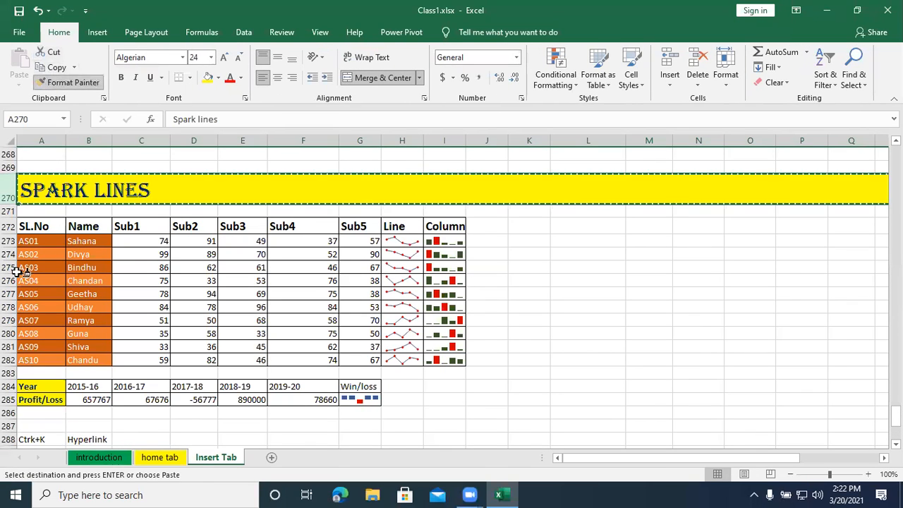
pyautogui.scroll(-7, 6, 327)
pyautogui.click(5, 327)
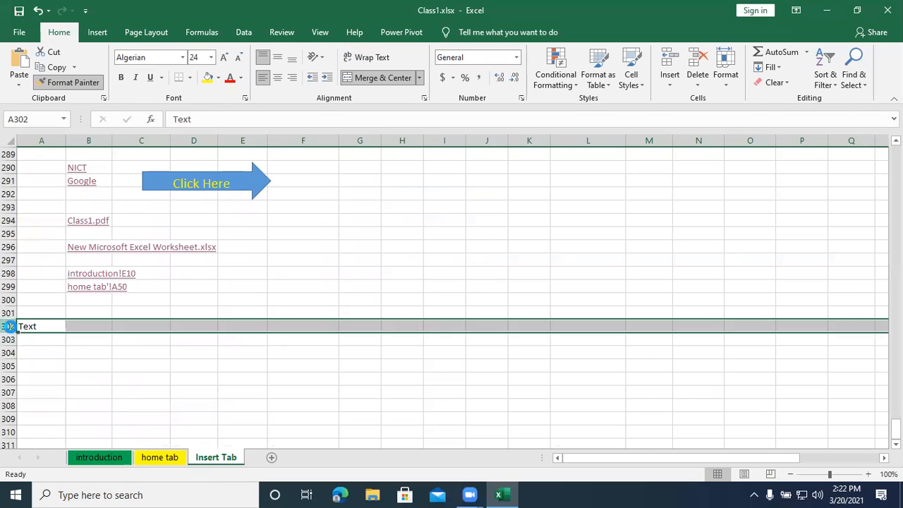
# - Copy the Text heading's formatting from row 302 to the empty row 287 with Format Painter
pyautogui.click(62, 84)
pyautogui.scroll(2, 16, 250)
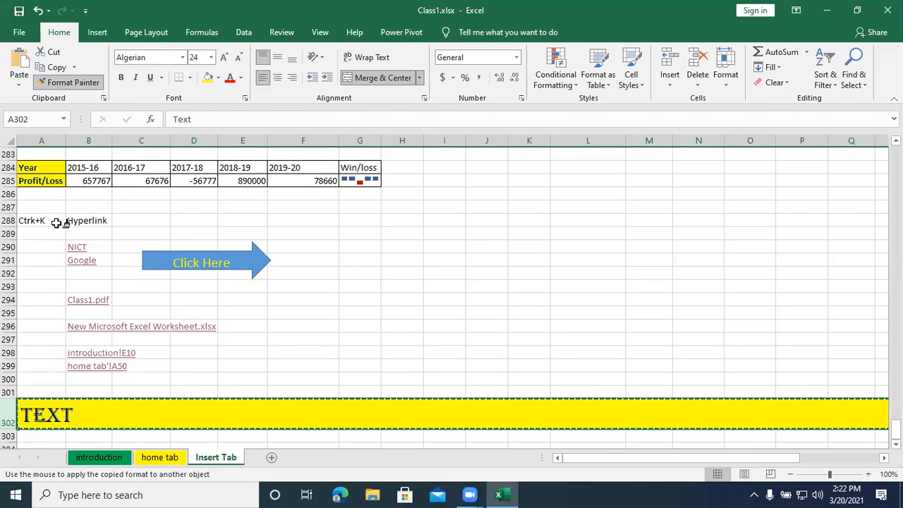
pyautogui.click(7, 206)
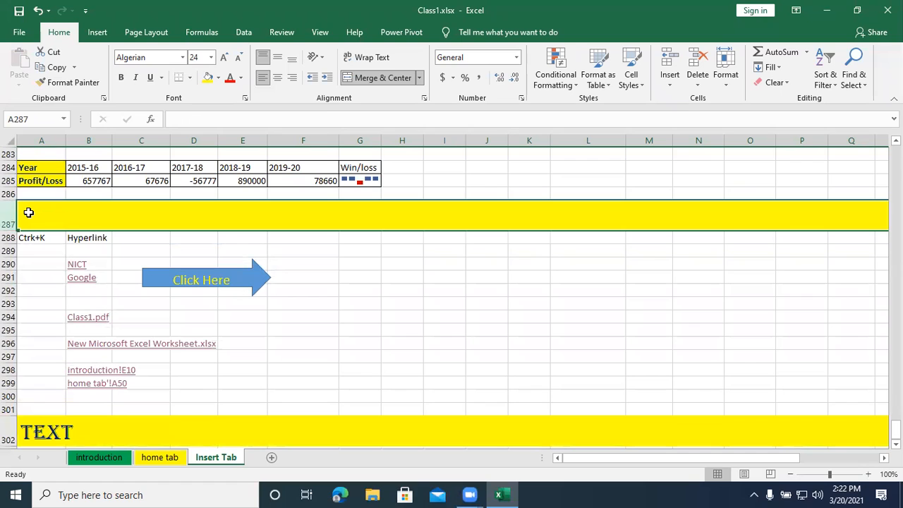
# - Enter the heading "Hyperlink" in cell A287 and save the workbook
pyautogui.write('Hyper')
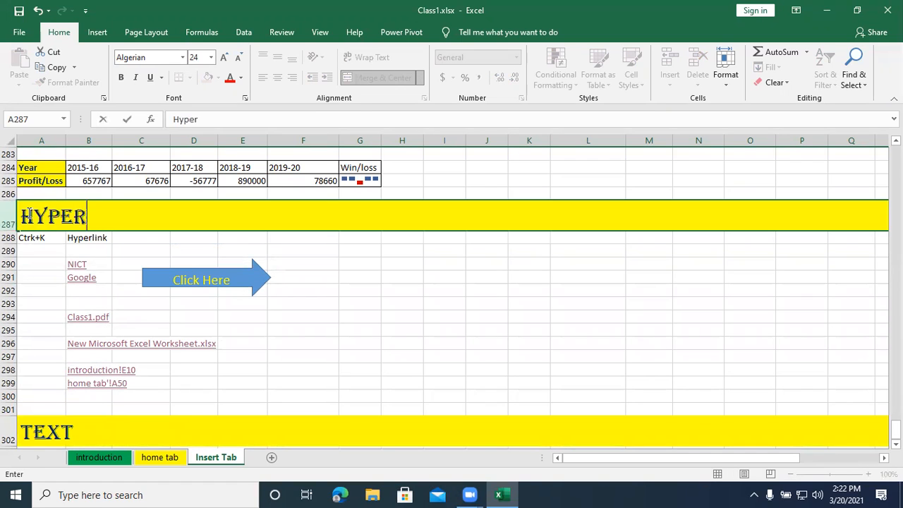
pyautogui.press('BackSpace')
pyautogui.press('BackSpace')
pyautogui.press('BackSpace')
pyautogui.press('BackSpace')
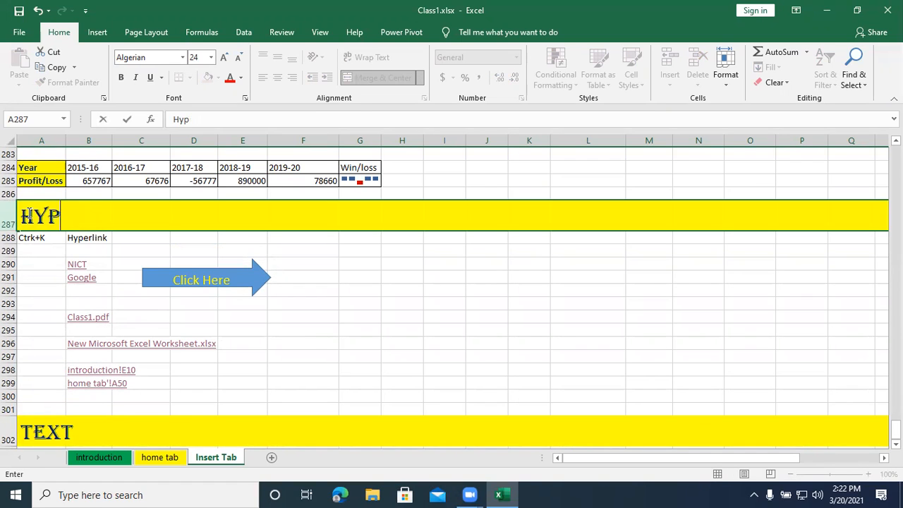
pyautogui.write('yperlink')
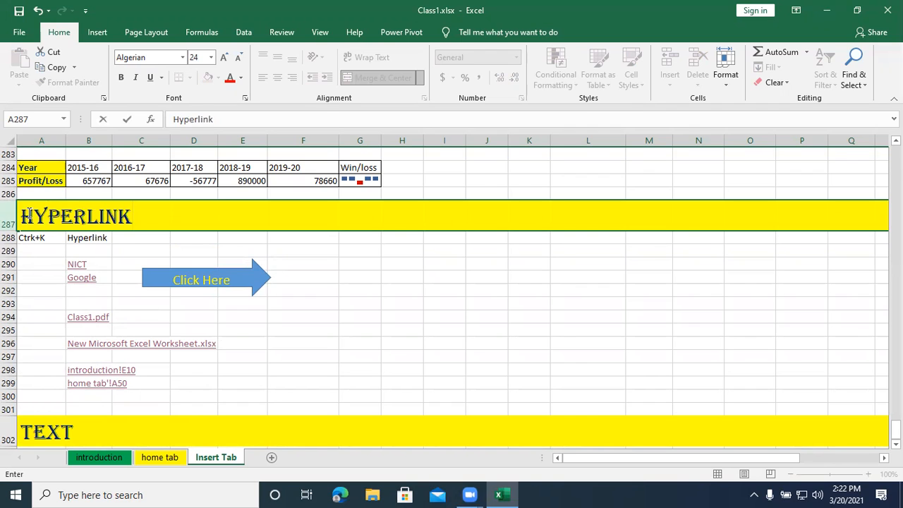
pyautogui.hotkey('ctrl', 's')
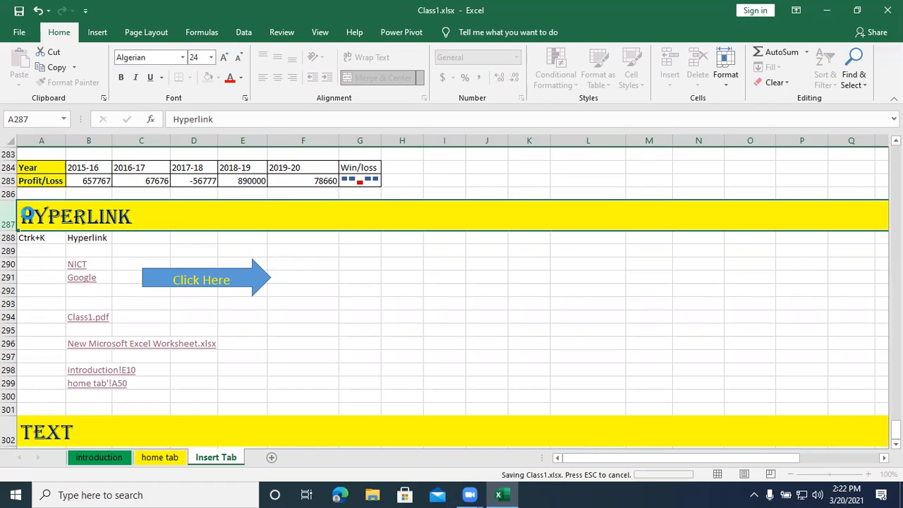
# - Draw a text box below the Text heading, spanning about columns A to G and rows 303 to 314
pyautogui.scroll(-2, 62, 424)
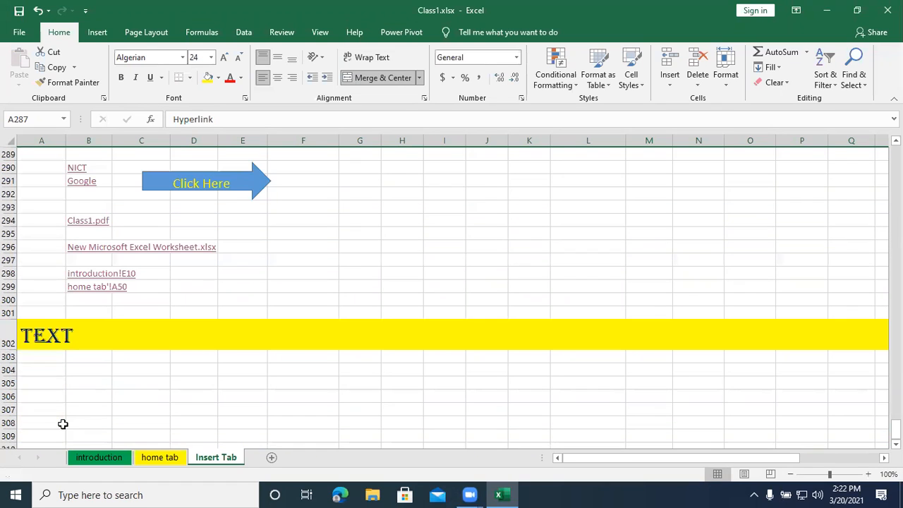
pyautogui.click(37, 369)
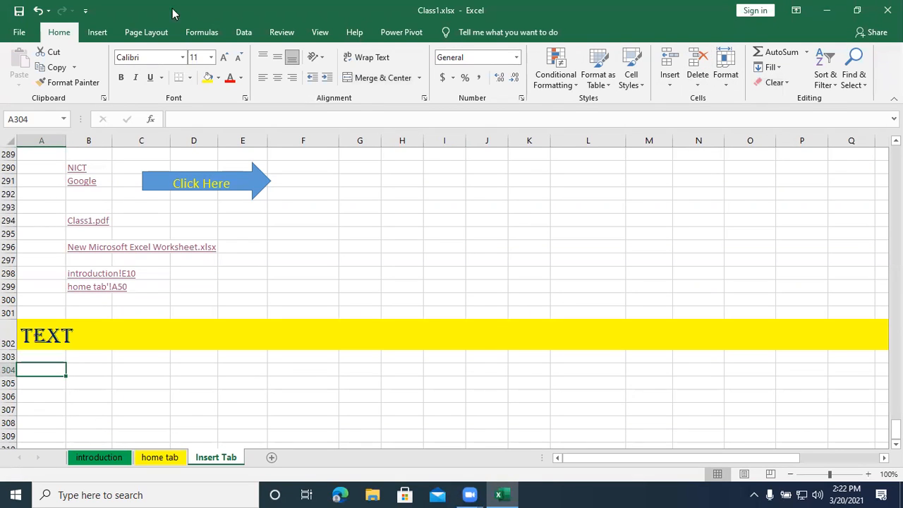
pyautogui.click(101, 35)
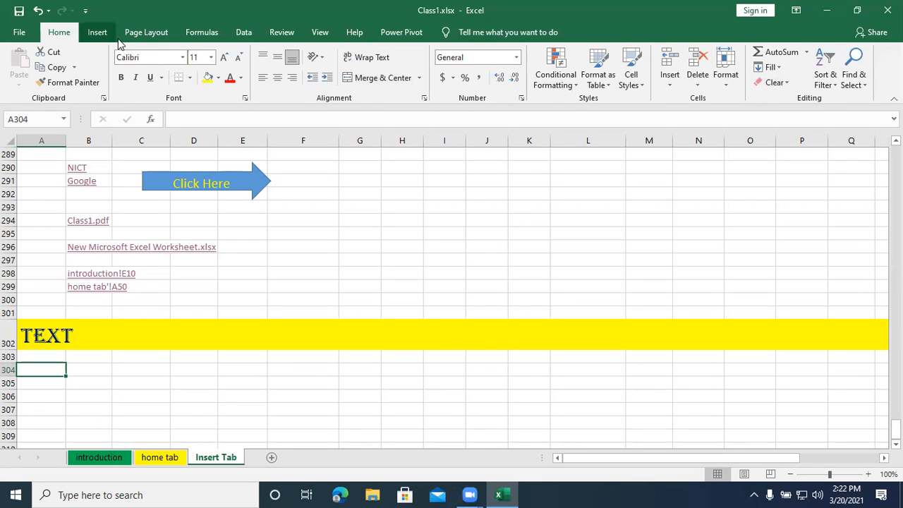
pyautogui.click(770, 83)
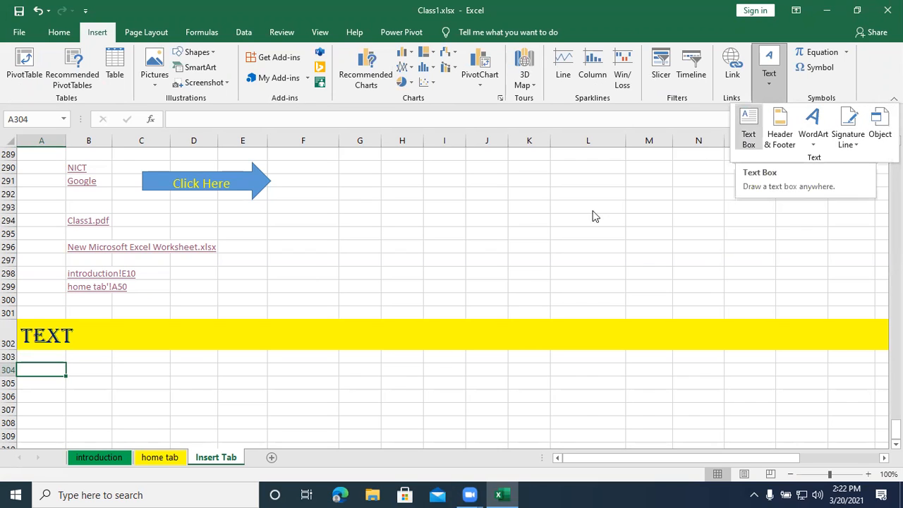
pyautogui.click(160, 359)
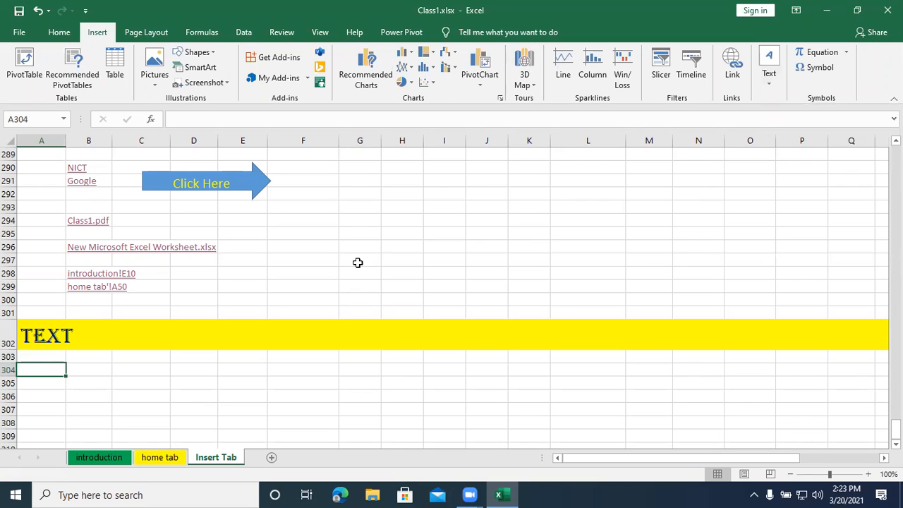
pyautogui.click(769, 83)
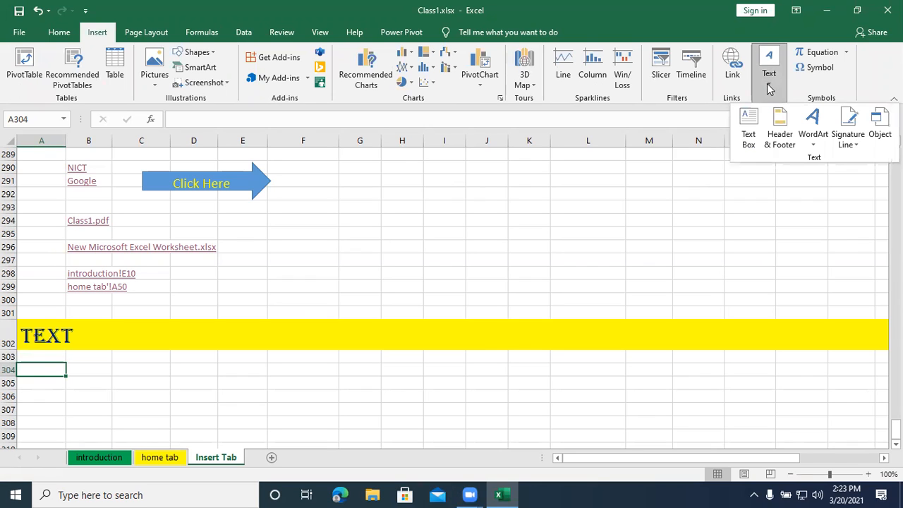
pyautogui.click(748, 137)
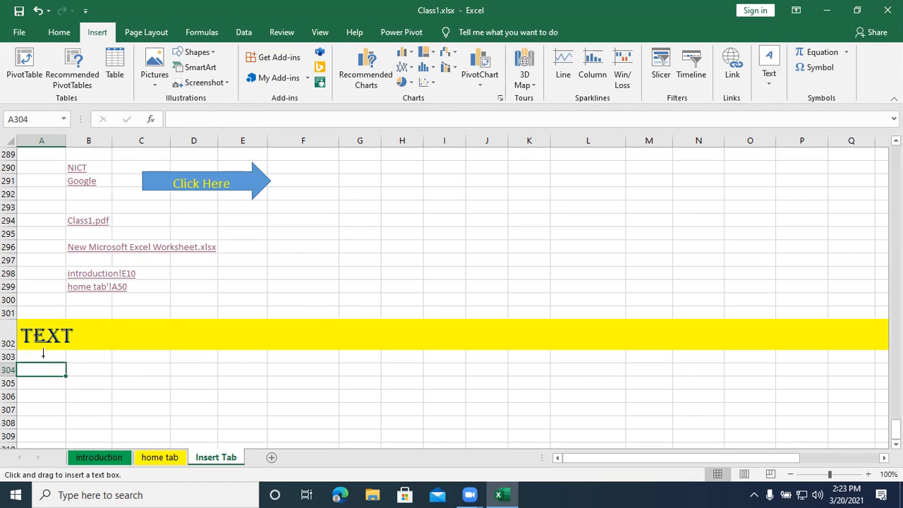
pyautogui.moveTo(43, 355)
pyautogui.mouseDown()
pyautogui.moveTo(121, 407)
pyautogui.moveTo(264, 458)
pyautogui.moveTo(338, 445)
pyautogui.moveTo(350, 428)
pyautogui.mouseUp()
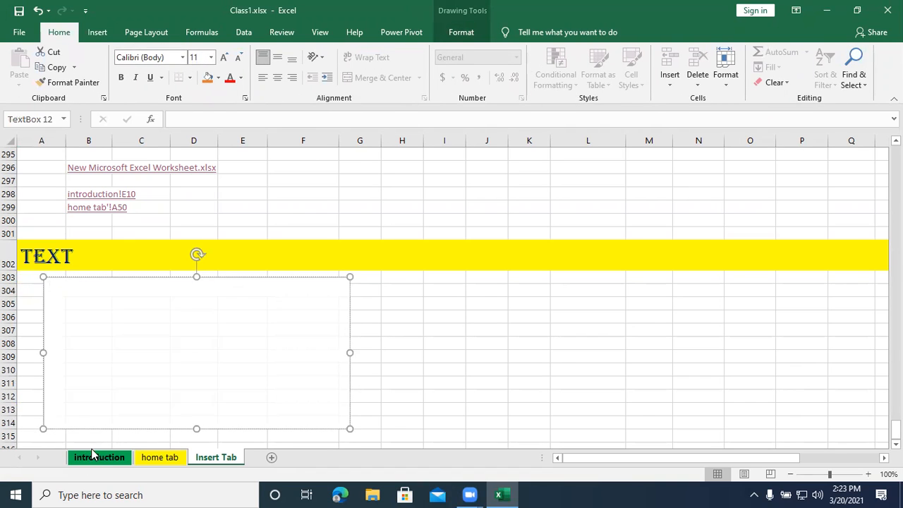
# - Copy cells A10:C18 from the introduction sheet and paste their text into the text box on the Insert Tab sheet
pyautogui.click(91, 457)
pyautogui.moveTo(26, 280); pyautogui.dragTo(130, 393)
pyautogui.hotkey('ctrl', 'c')
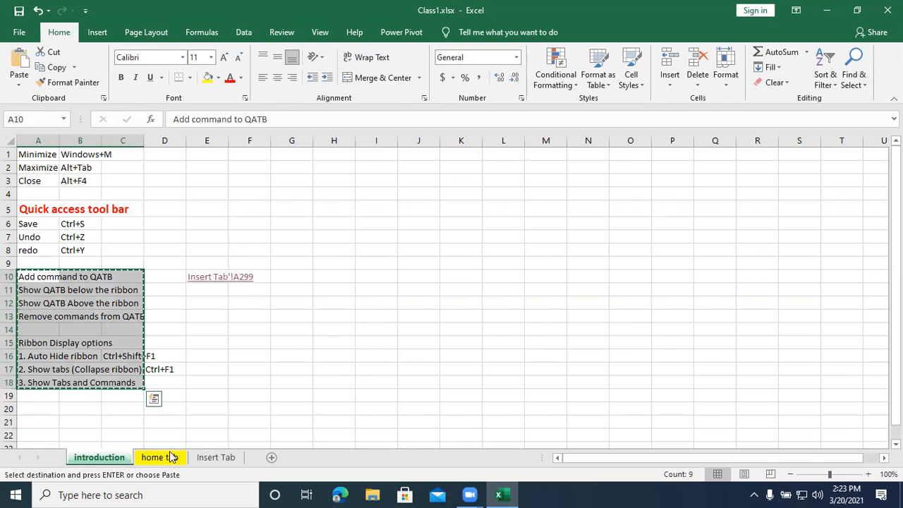
pyautogui.click(210, 457)
pyautogui.click(62, 292)
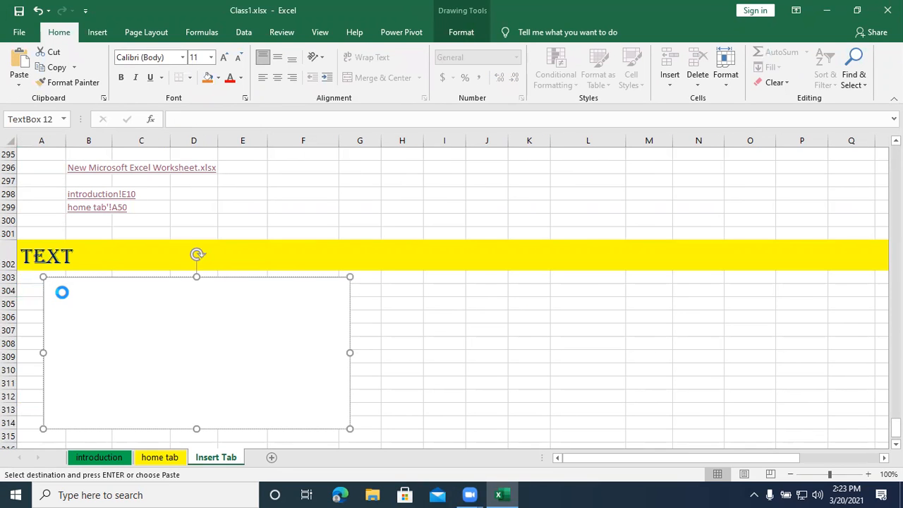
pyautogui.hotkey('ctrl', 'v')
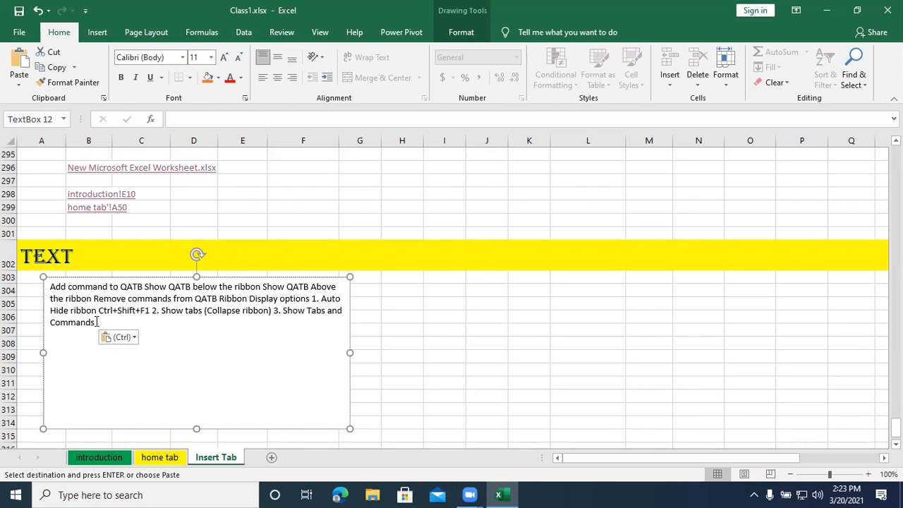
# - Set all the text in the text box to size 20 and colour it red
pyautogui.moveTo(97, 322); pyautogui.dragTo(53, 294)
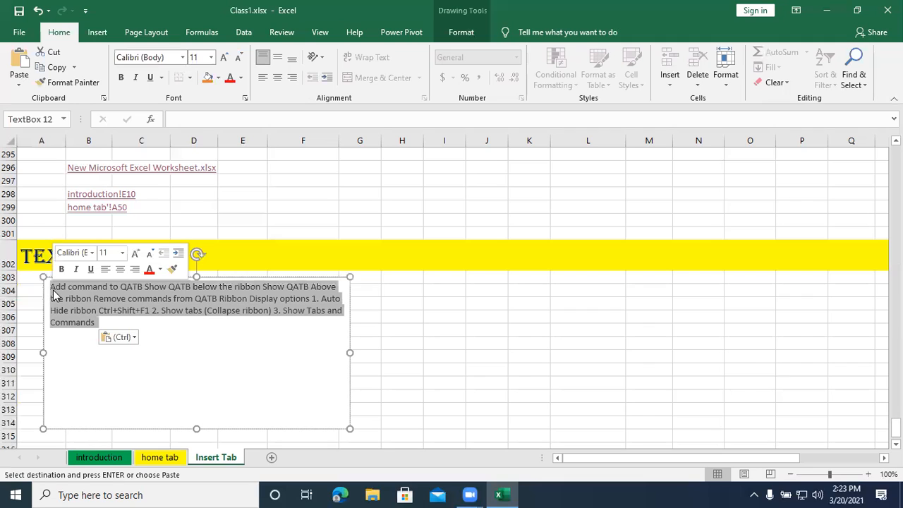
pyautogui.hotkey('ctrl', 'shift', '.')
pyautogui.hotkey('ctrl', 'shift', '.')
pyautogui.hotkey('ctrl', 'shift', '.')
pyautogui.hotkey('ctrl', 'shift', '.')
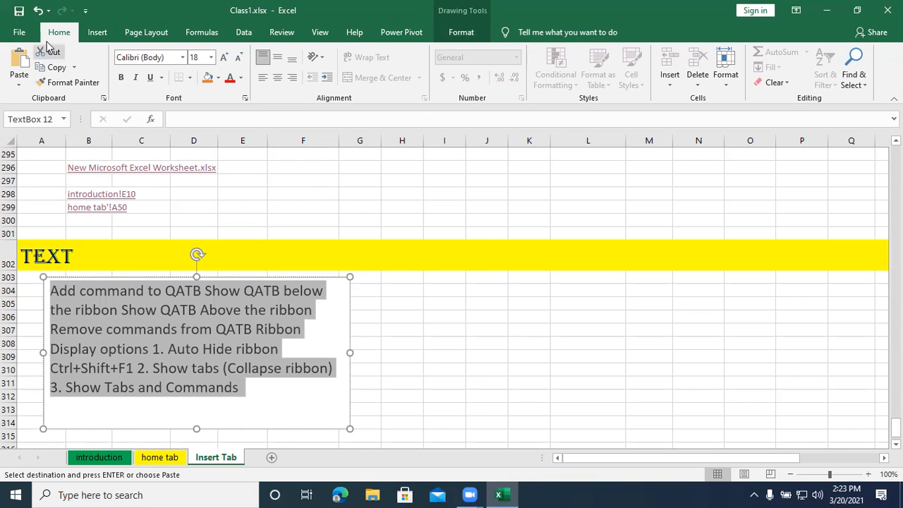
pyautogui.click(225, 59)
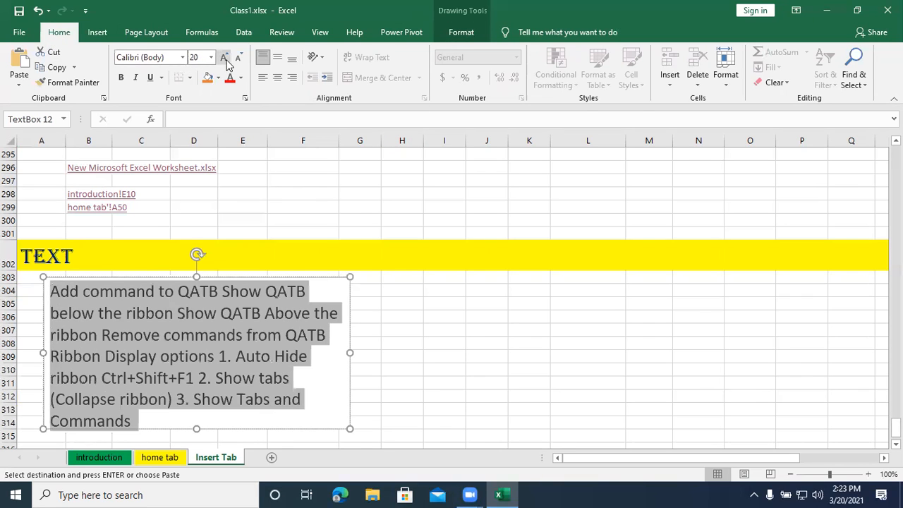
pyautogui.click(239, 58)
pyautogui.click(225, 59)
pyautogui.click(230, 79)
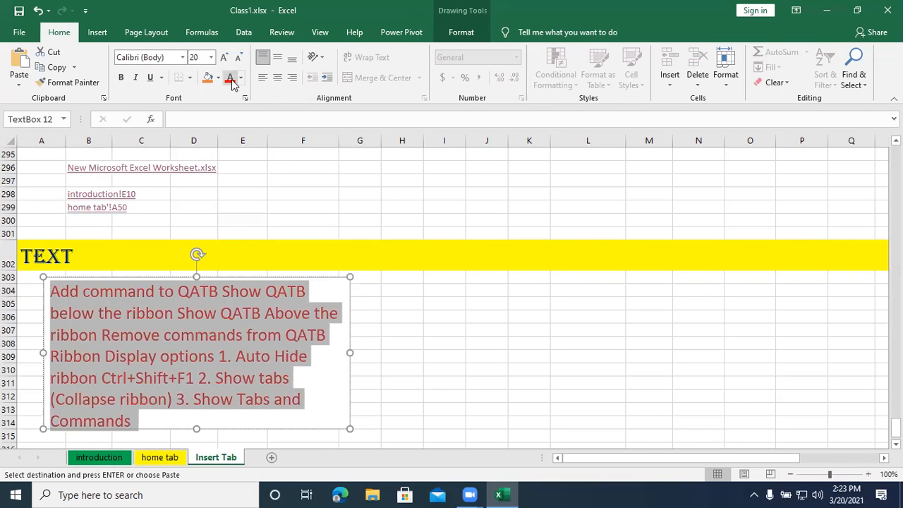
# - Fill the text box with the blue water droplets texture
pyautogui.click(461, 32)
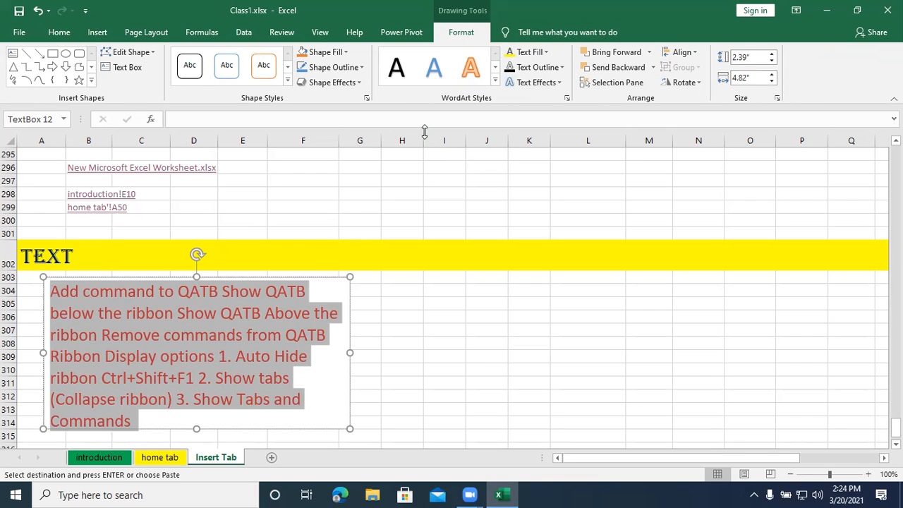
pyautogui.click(345, 52)
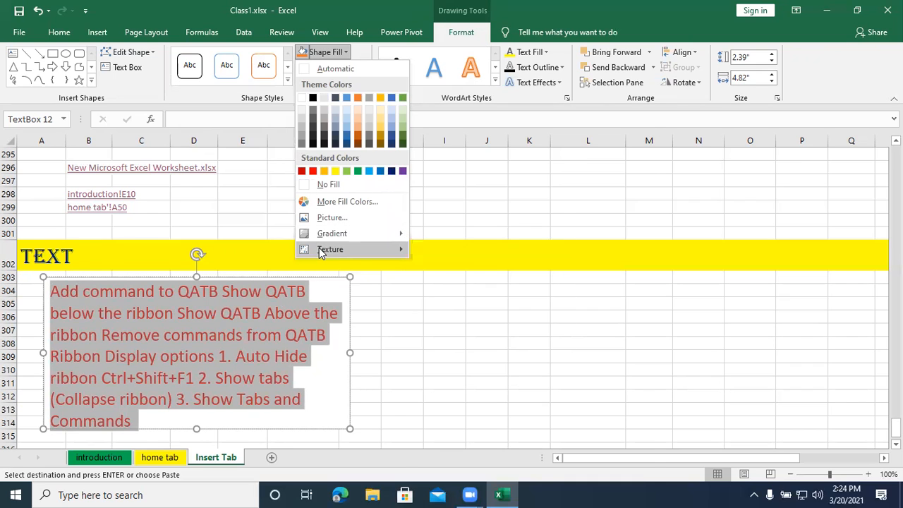
pyautogui.moveTo(322, 251)
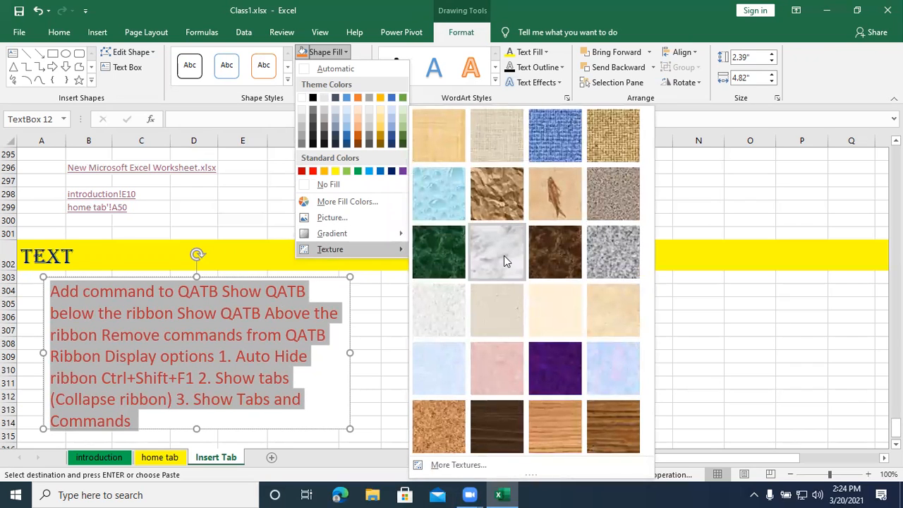
pyautogui.click(426, 210)
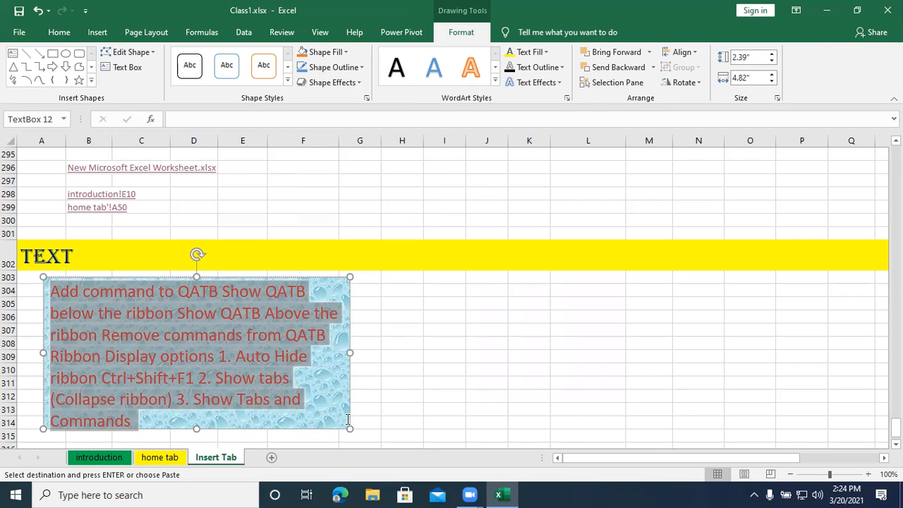
# - Give the text box a red outline with a 2¼ pt weight and deselect it
pyautogui.click(346, 71)
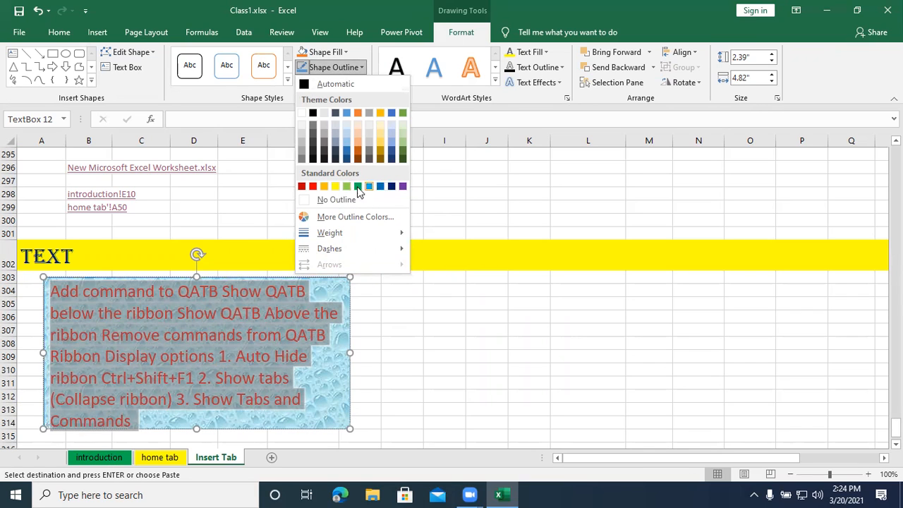
pyautogui.click(336, 187)
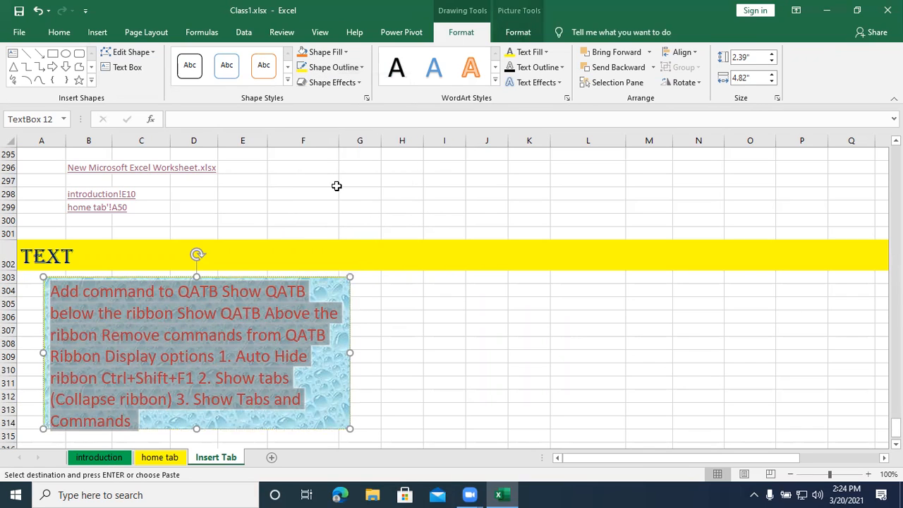
pyautogui.click(360, 67)
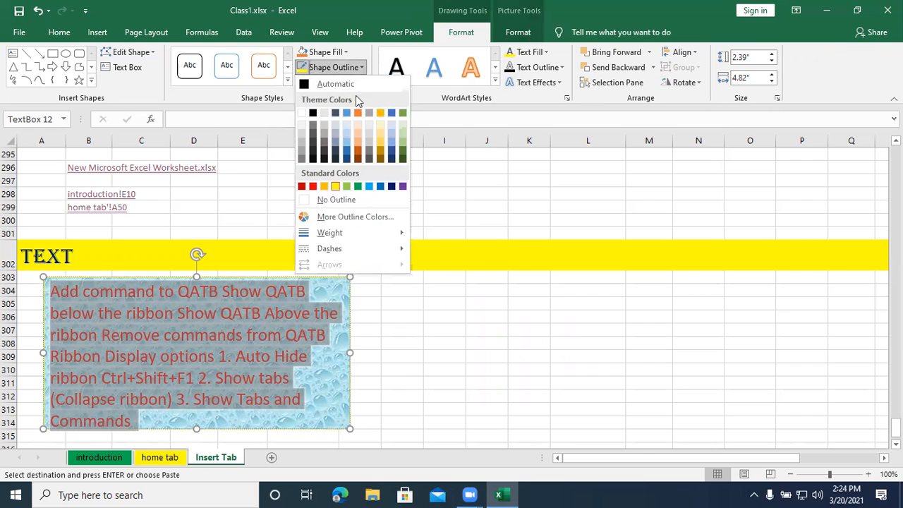
pyautogui.click(313, 187)
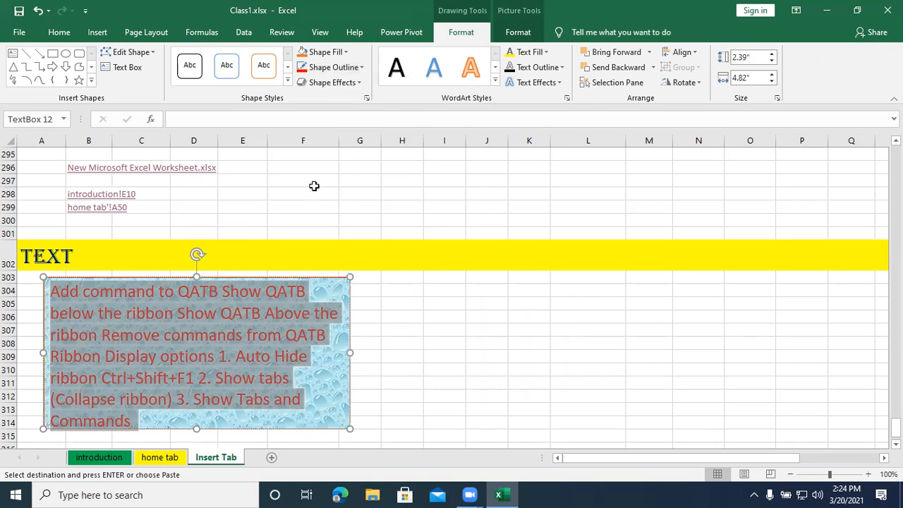
pyautogui.click(360, 68)
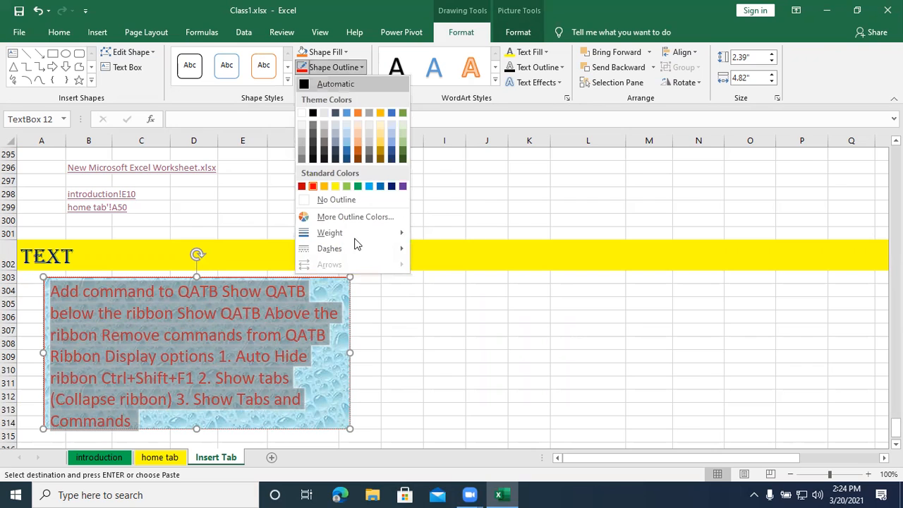
pyautogui.moveTo(353, 235)
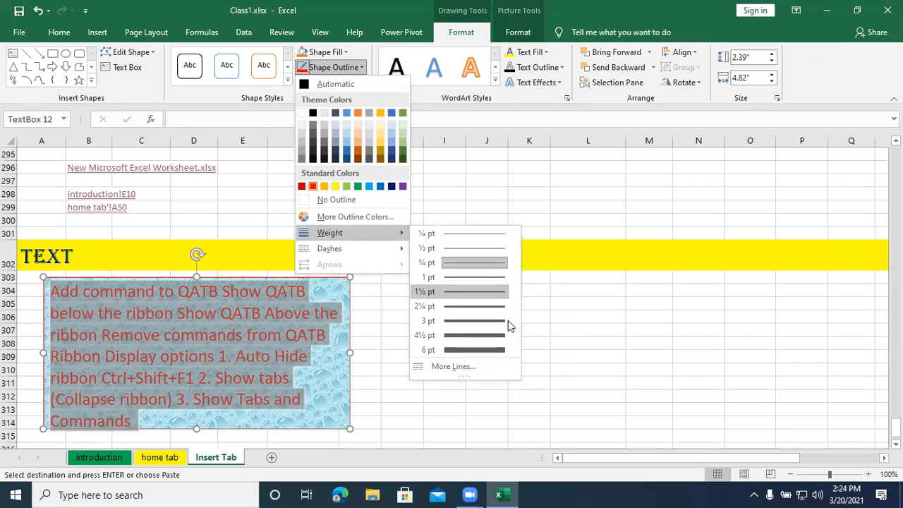
pyautogui.click(471, 306)
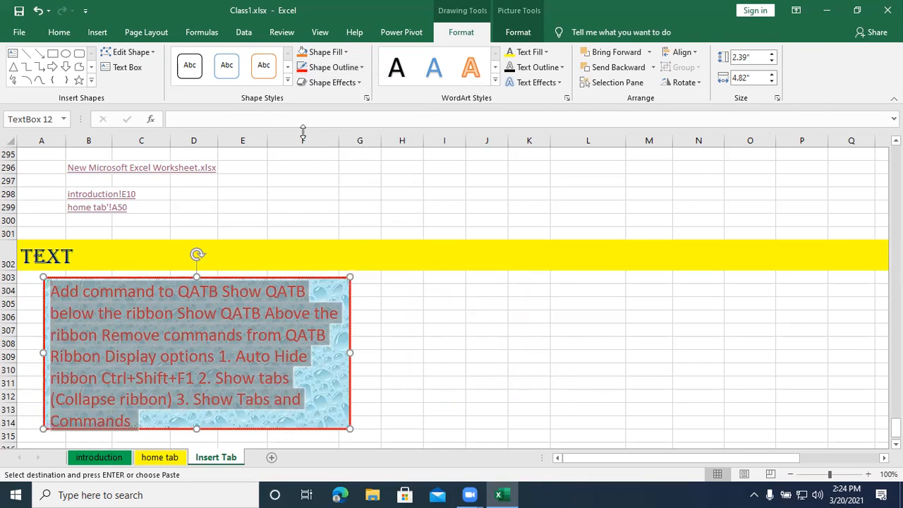
pyautogui.click(360, 67)
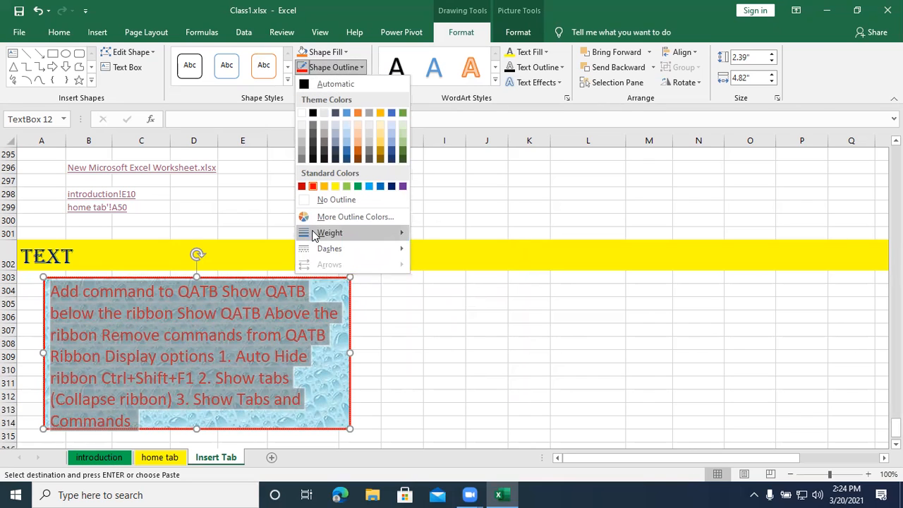
pyautogui.moveTo(315, 234)
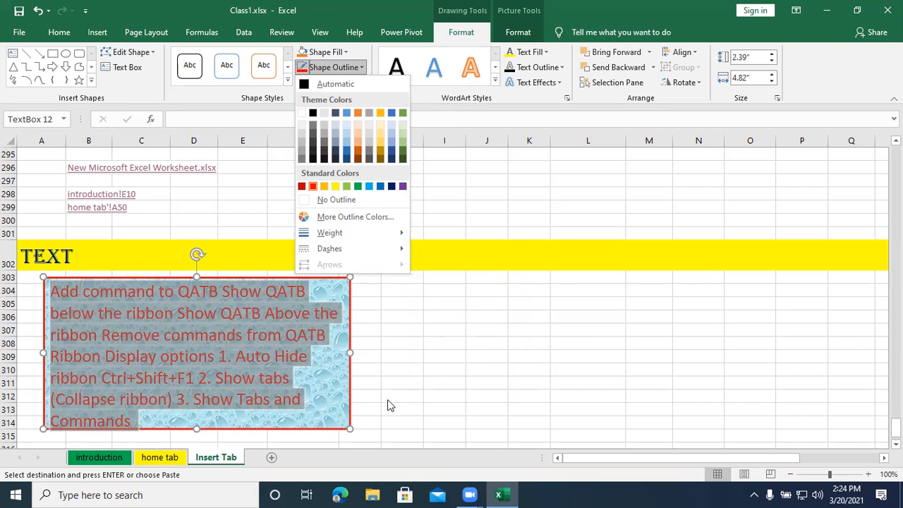
pyautogui.click(342, 402)
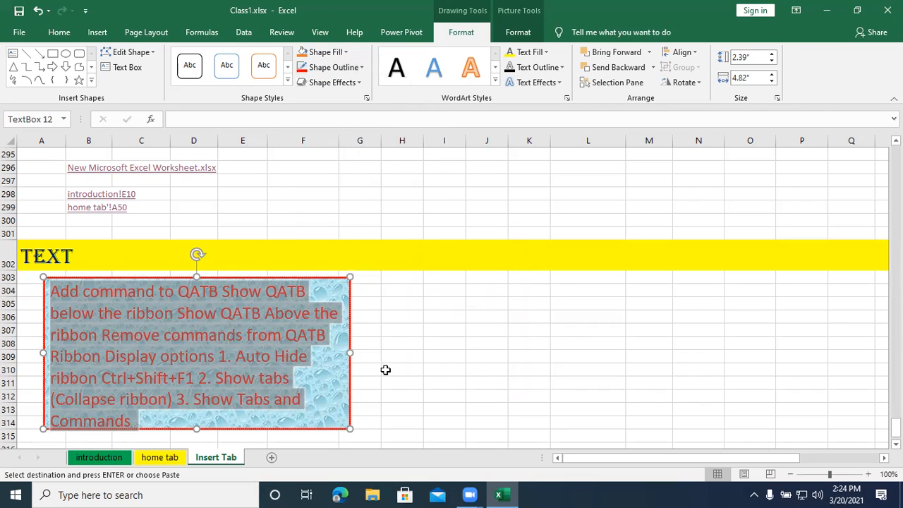
pyautogui.click(441, 357)
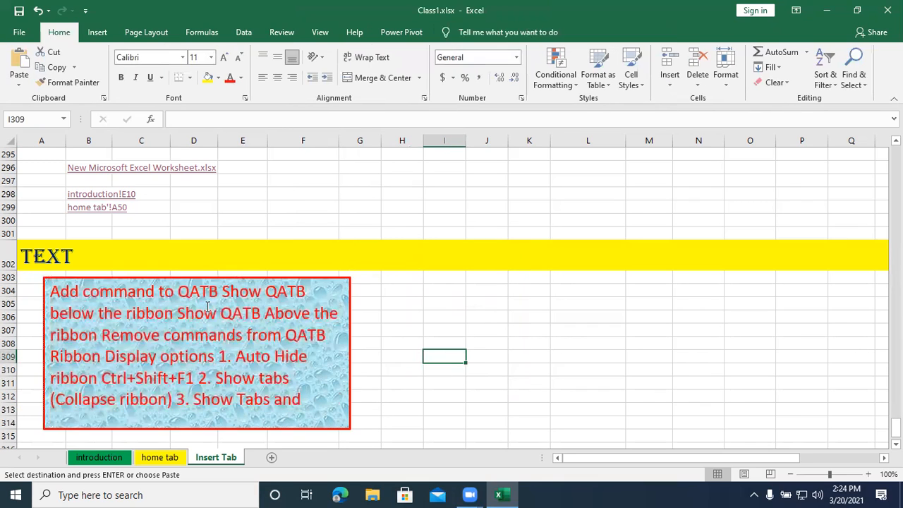
# - Move the text box flush with the start of column A below the Text heading and deselect it
pyautogui.click(461, 292)
pyautogui.click(96, 33)
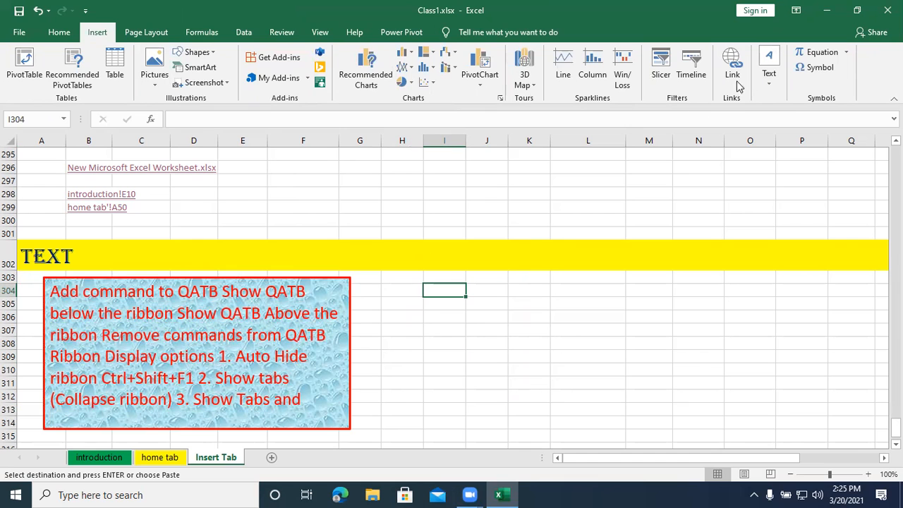
pyautogui.click(233, 283)
pyautogui.moveTo(233, 283); pyautogui.dragTo(173, 276)
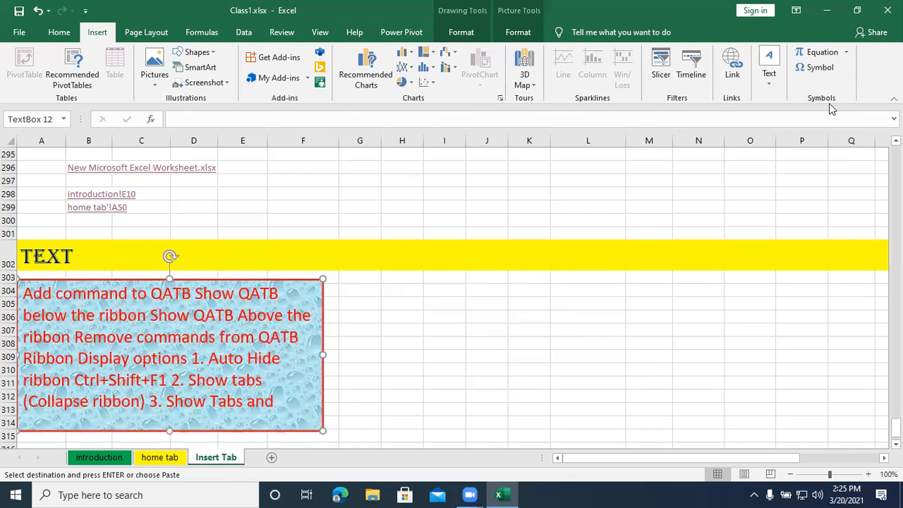
pyautogui.click(473, 302)
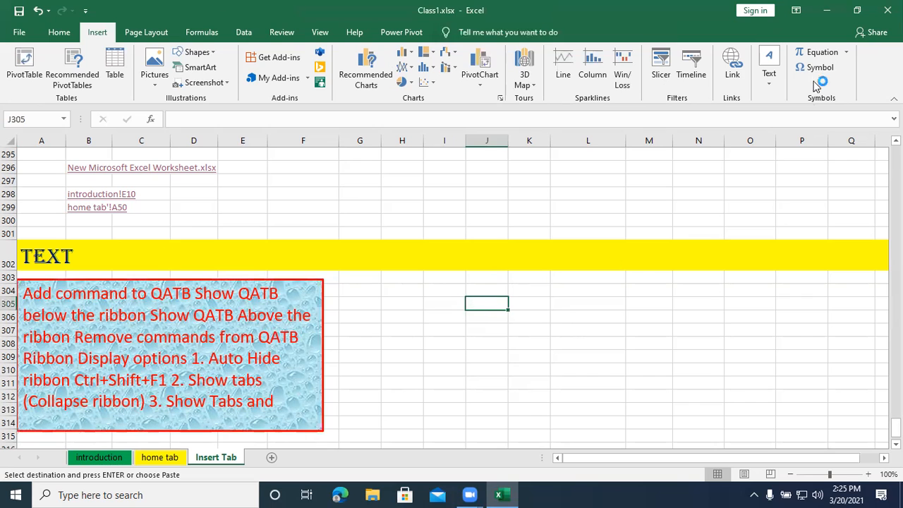
pyautogui.click(769, 82)
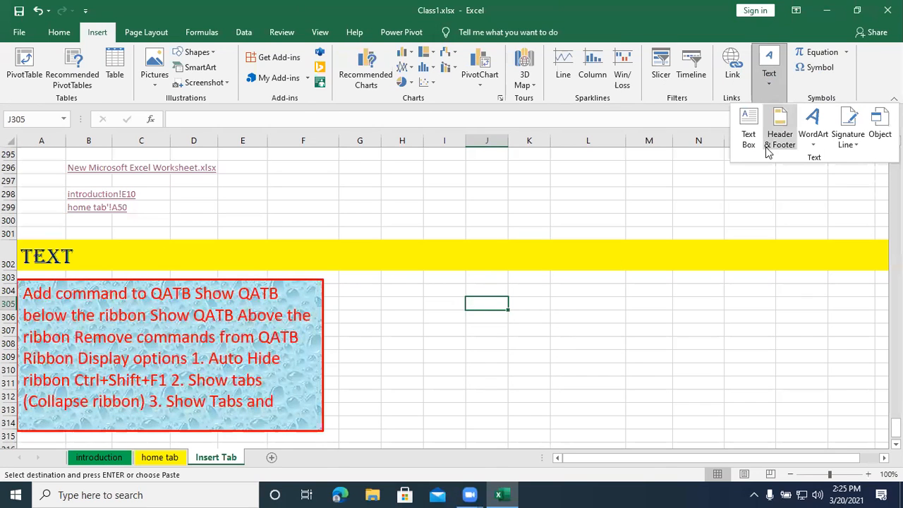
pyautogui.click(540, 350)
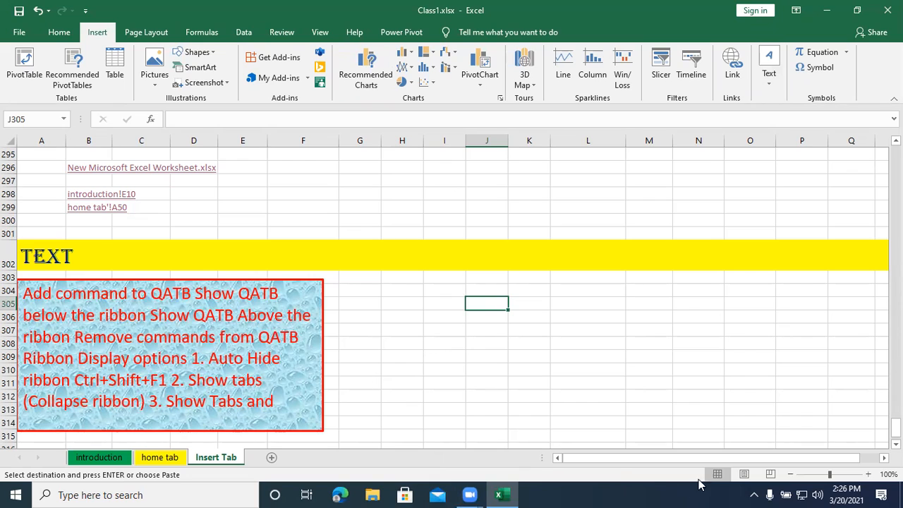
pyautogui.click(319, 35)
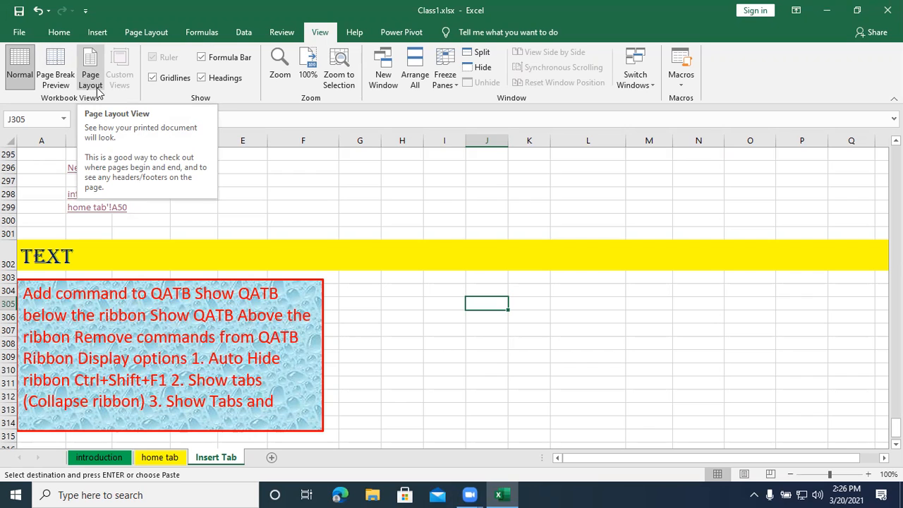
pyautogui.click(63, 35)
pyautogui.click(94, 34)
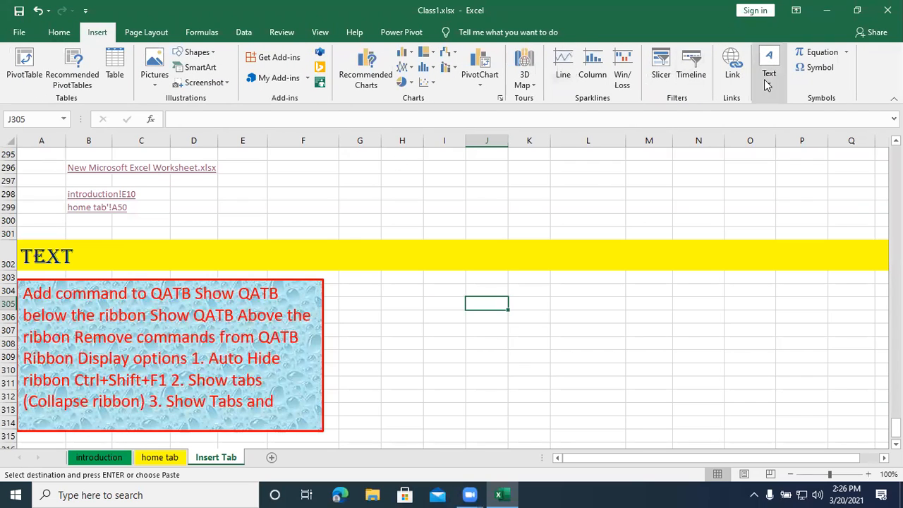
# - Insert a header and footer on the Insert Tab sheet and activate the centre header section above row 297
pyautogui.click(770, 86)
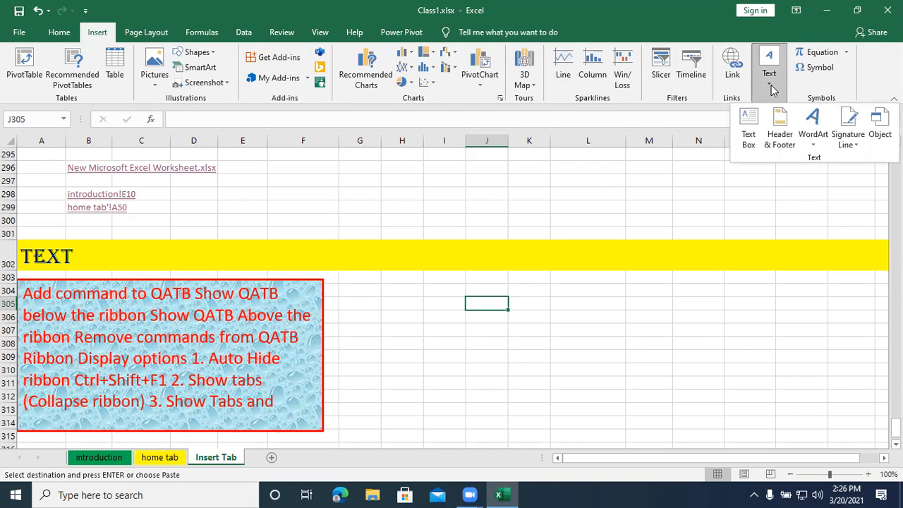
pyautogui.click(778, 141)
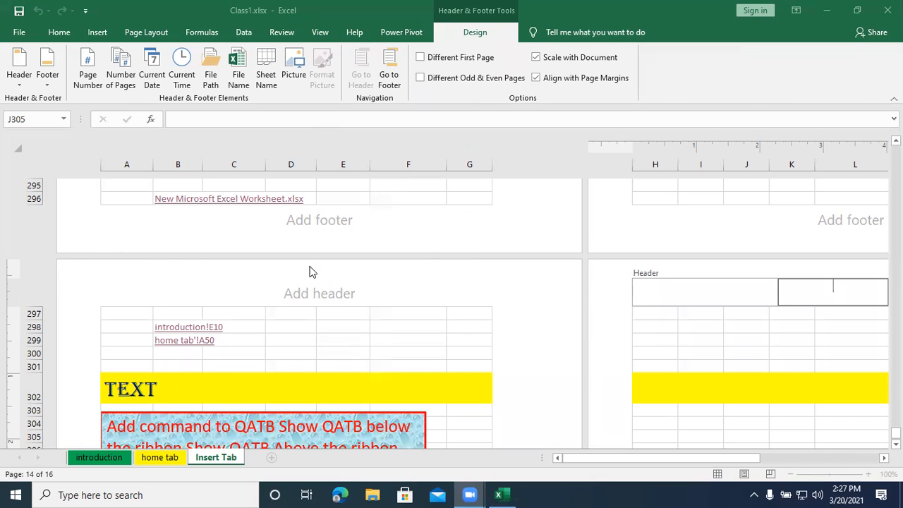
pyautogui.click(320, 33)
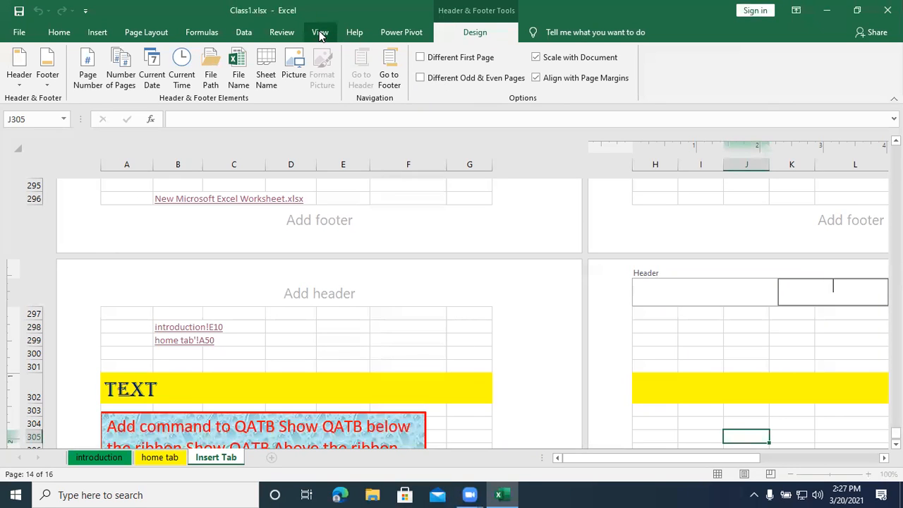
pyautogui.click(136, 195)
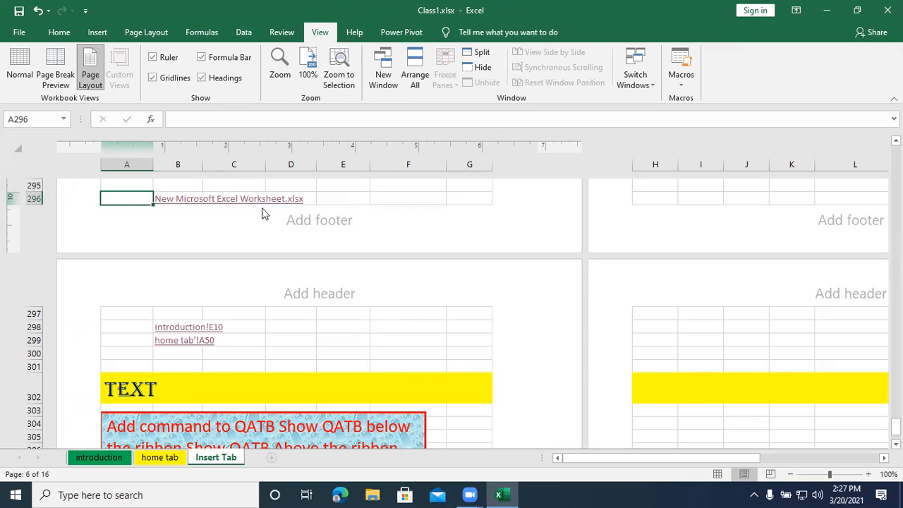
pyautogui.click(319, 222)
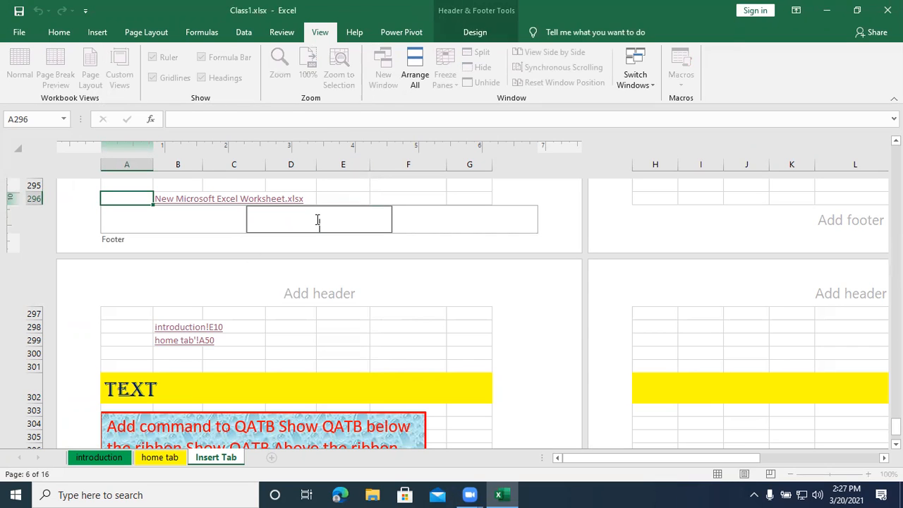
pyautogui.click(293, 292)
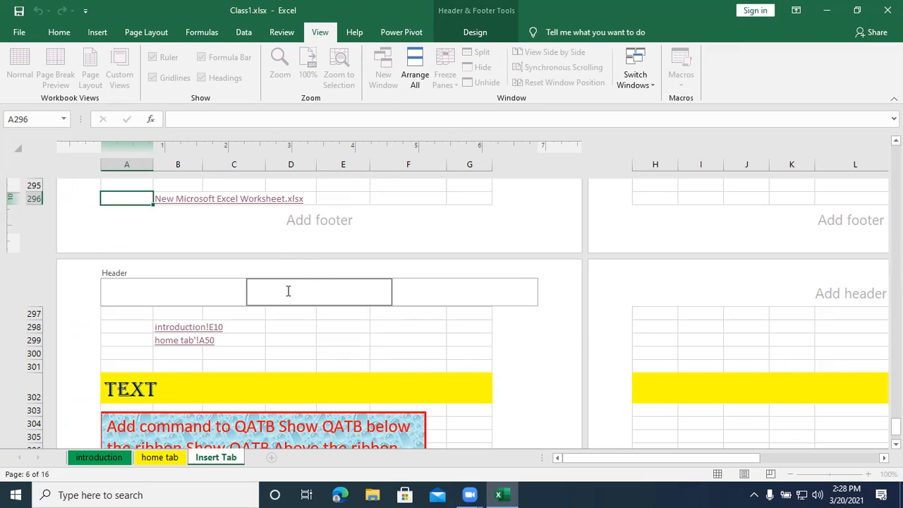
# - Switch from the header to the footer and back twice, and insert the file name element in the centre header section
pyautogui.click(480, 35)
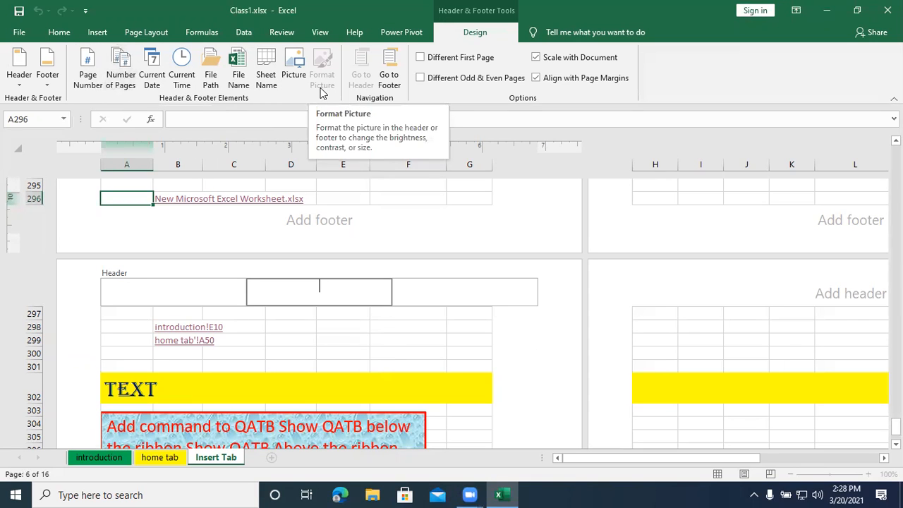
pyautogui.click(385, 78)
pyautogui.click(358, 65)
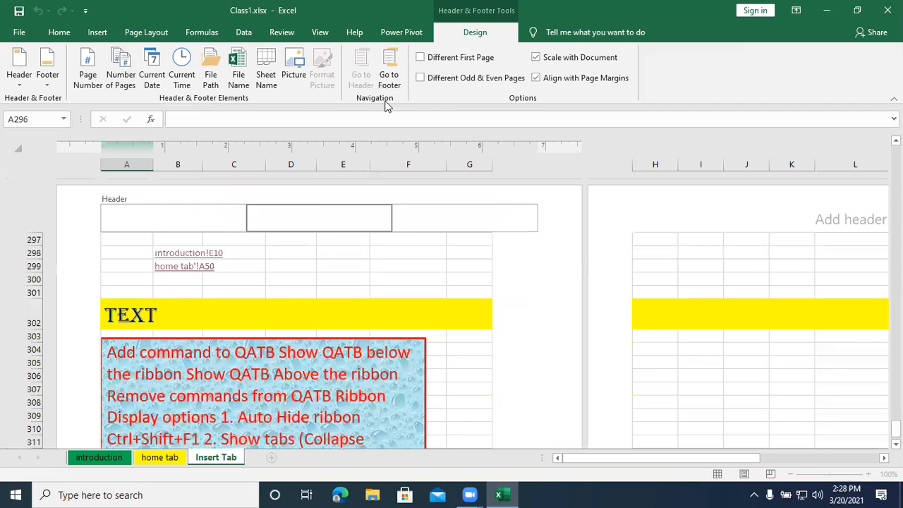
pyautogui.click(391, 72)
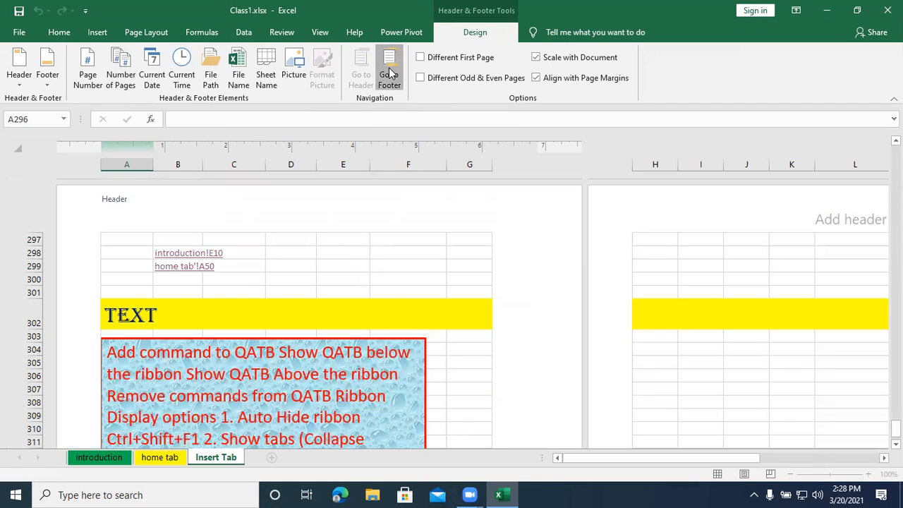
pyautogui.click(356, 79)
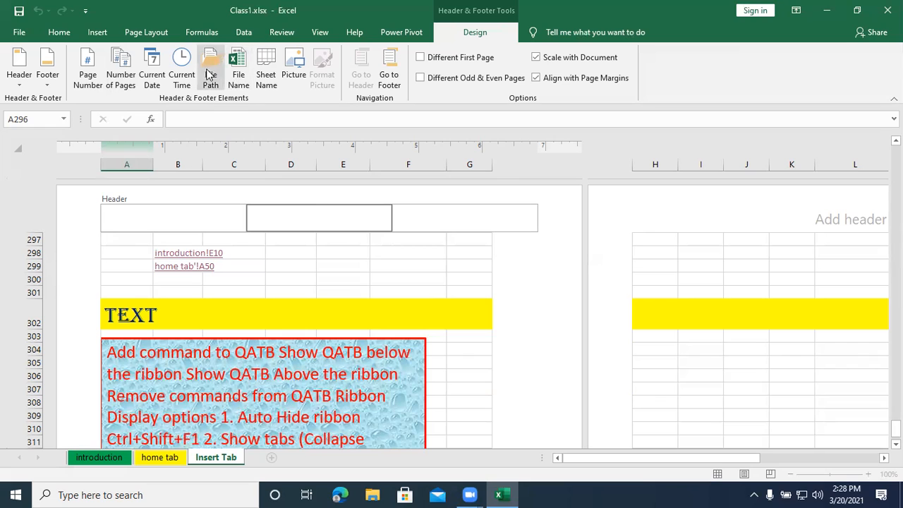
pyautogui.click(237, 76)
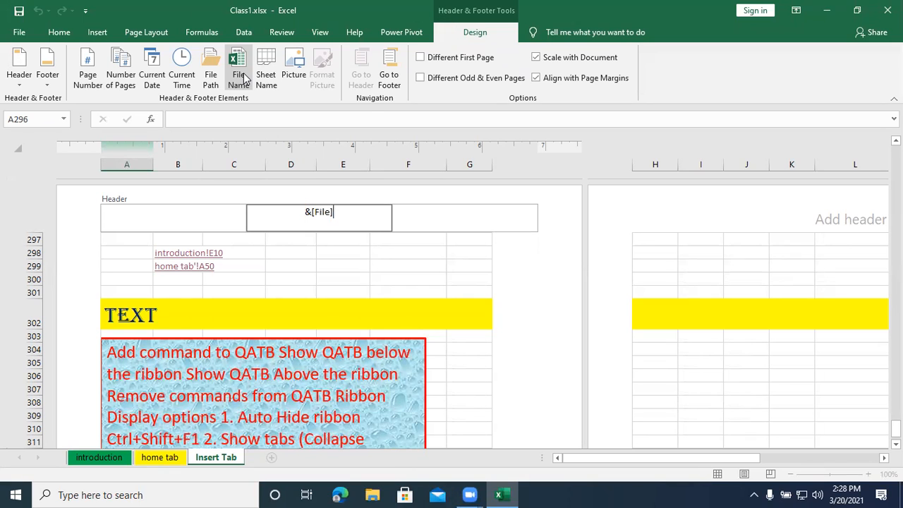
# - Activate the right header section above row 297 and start inserting a picture in it
pyautogui.click(425, 218)
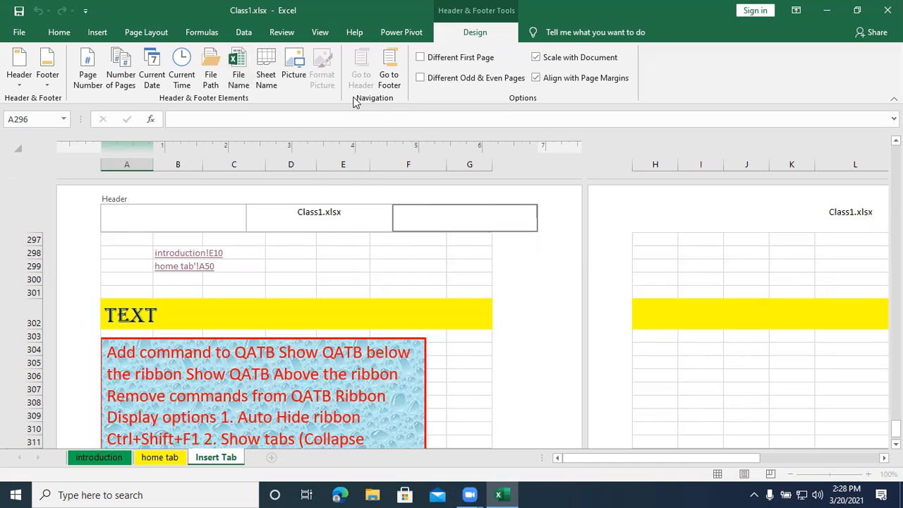
pyautogui.click(302, 74)
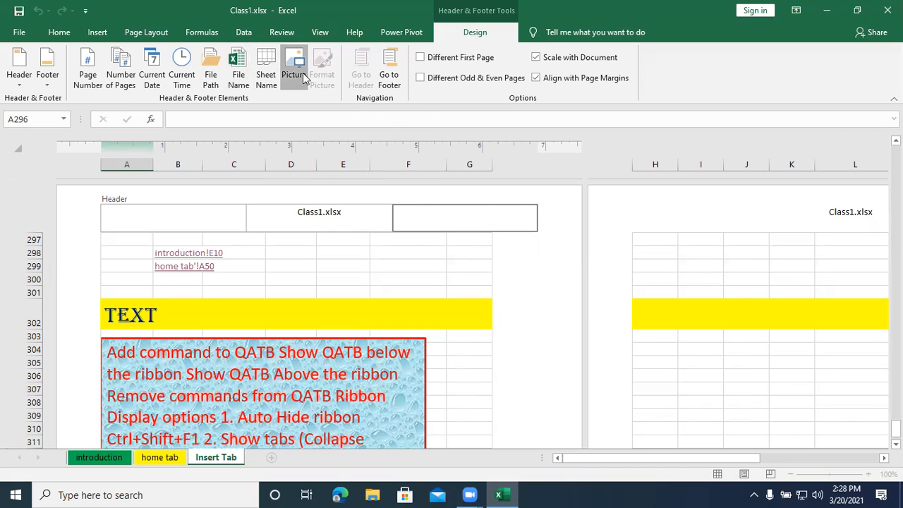
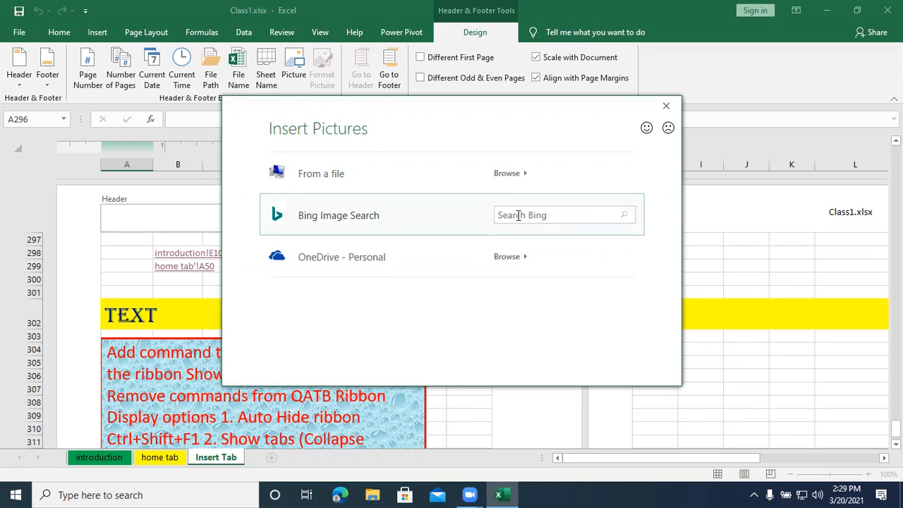
# - Search Bing for "logo", insert the blue HP logo in the right header section, and leave the header
pyautogui.click(518, 215)
pyautogui.write('logo')
pyautogui.press('Return')
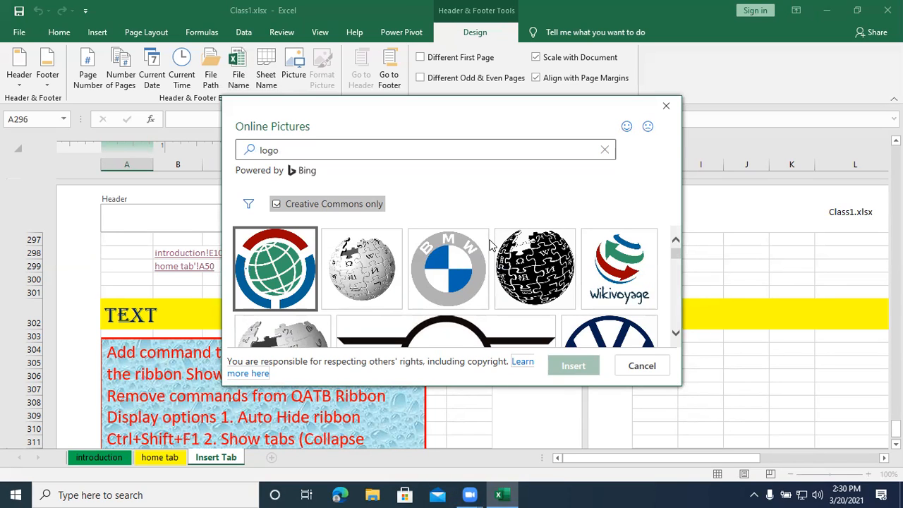
pyautogui.scroll(-3, 467, 282)
pyautogui.scroll(-5, 464, 284)
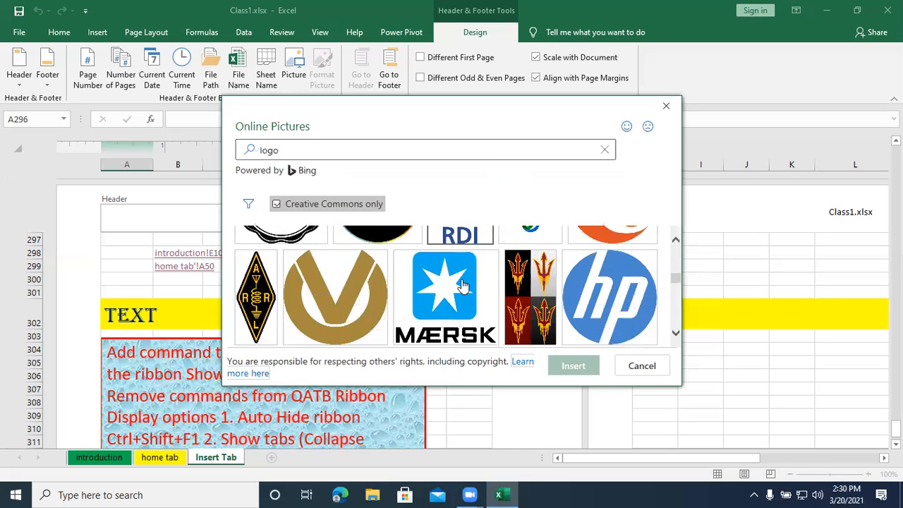
pyautogui.scroll(-2, 462, 282)
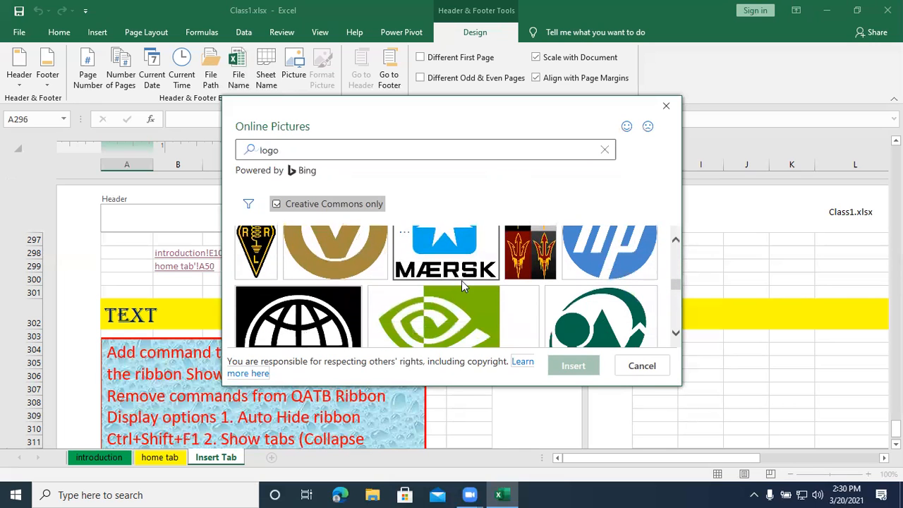
pyautogui.click(585, 265)
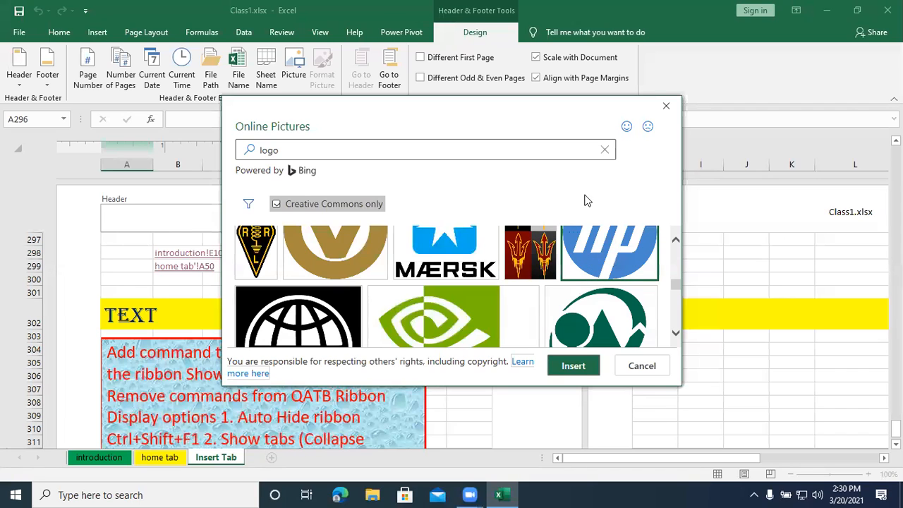
pyautogui.click(573, 365)
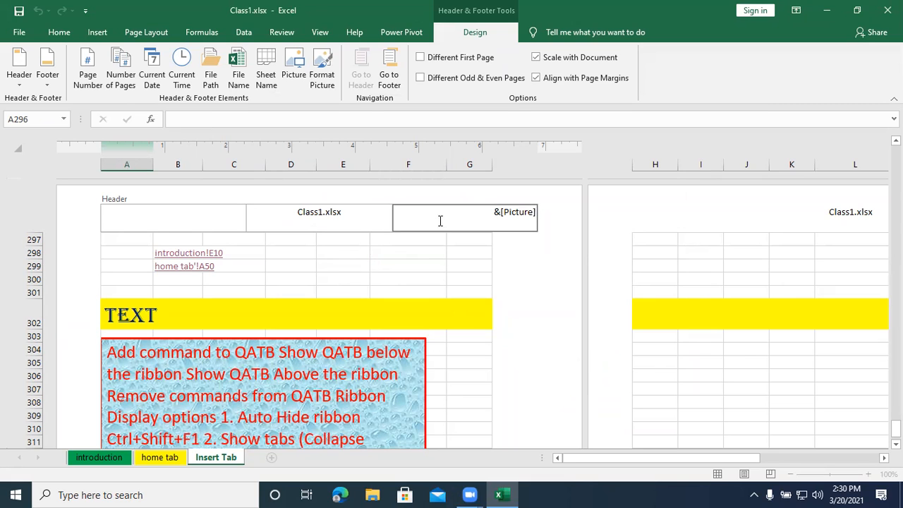
pyautogui.click(374, 272)
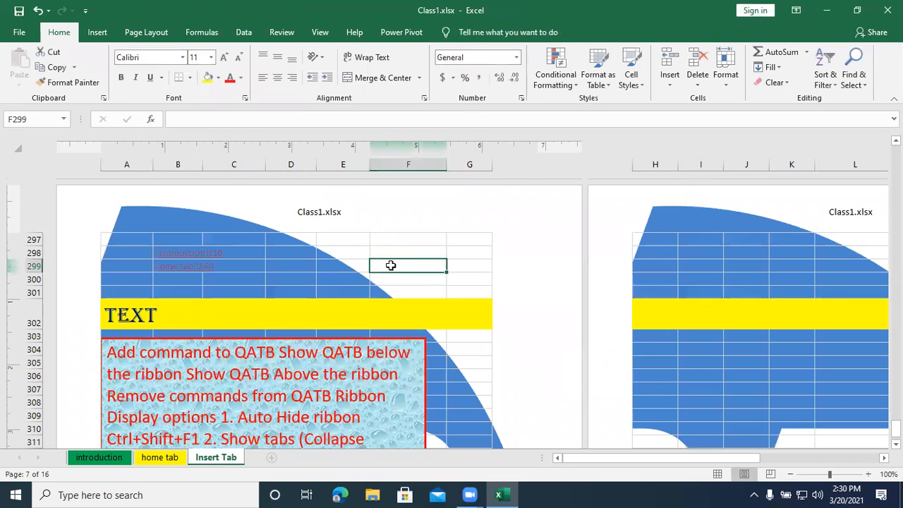
# - Examine how the header logo spreads across the Insert Tab sheet's pages, up to the header above row 250
pyautogui.scroll(-10, 306, 318)
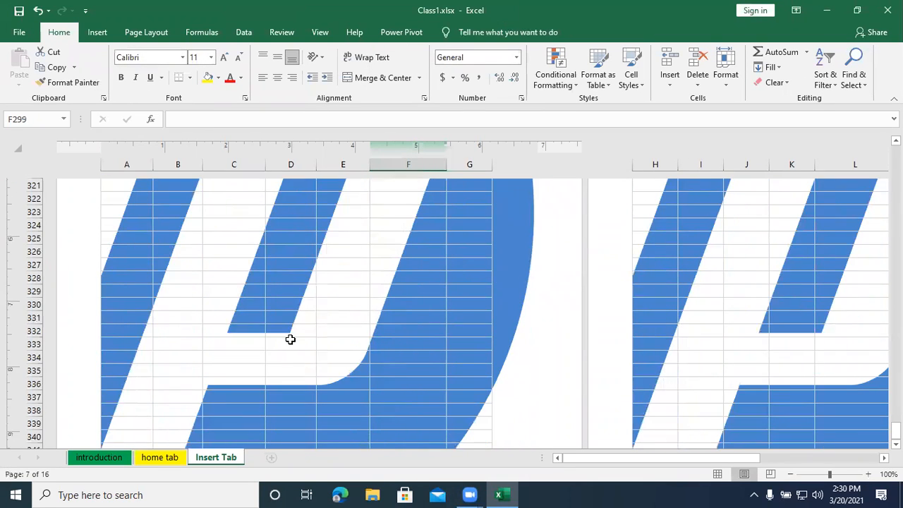
pyautogui.scroll(-10, 287, 344)
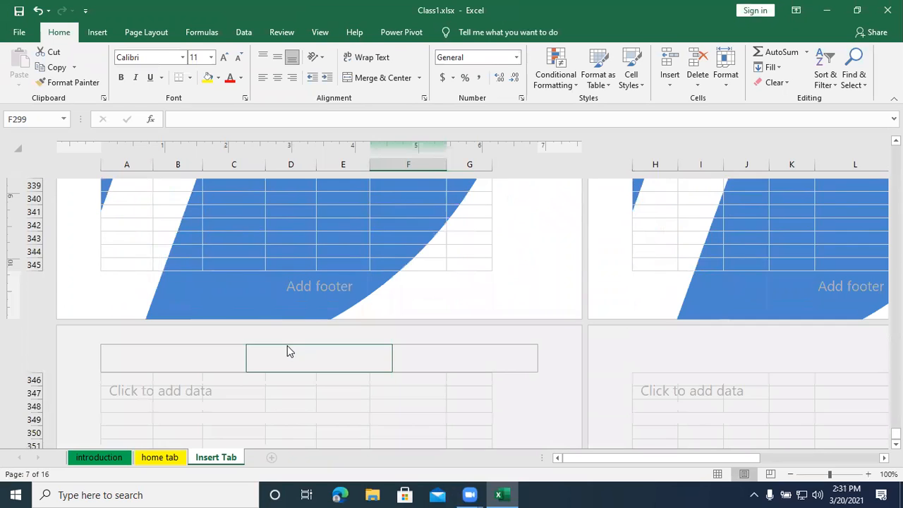
pyautogui.scroll(17, 287, 351)
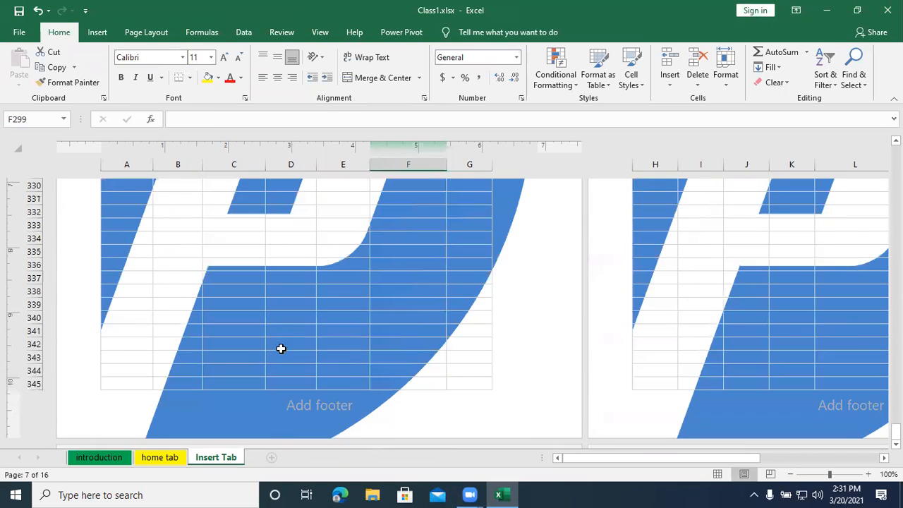
pyautogui.scroll(15, 278, 351)
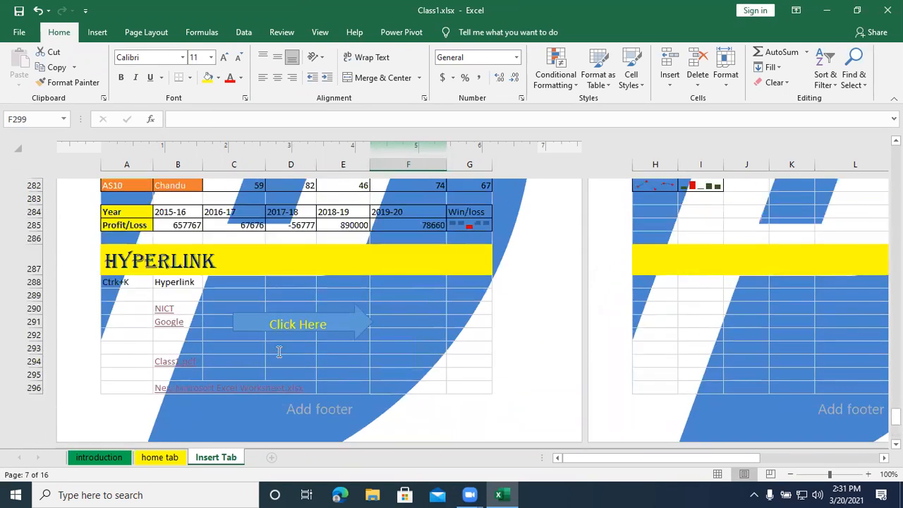
pyautogui.scroll(15, 278, 353)
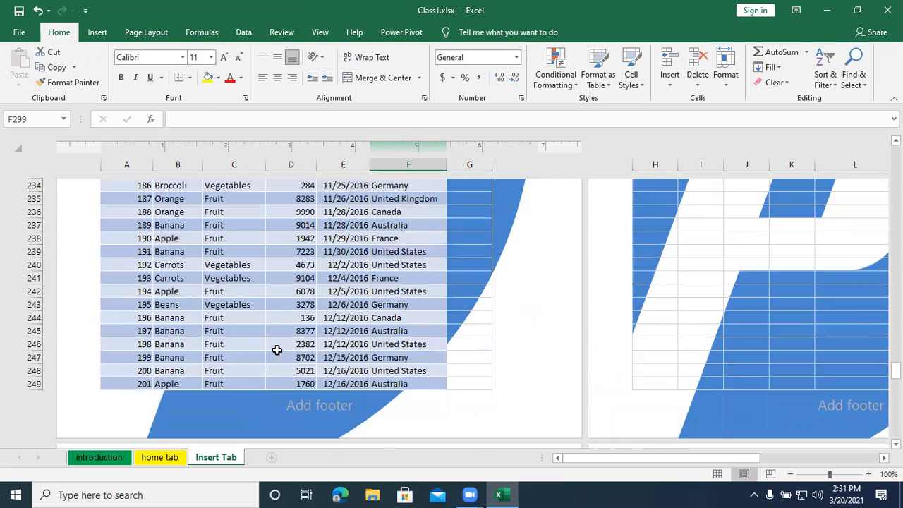
pyautogui.scroll(-5, 277, 356)
pyautogui.scroll(-5, 277, 356)
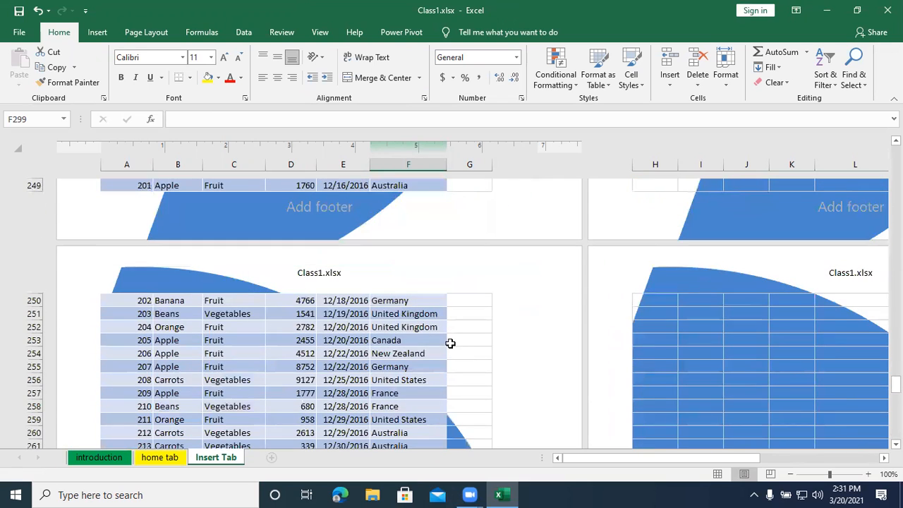
# - Activate the right header section above row 250 and set its picture's height to 1.5 inches
pyautogui.click(439, 274)
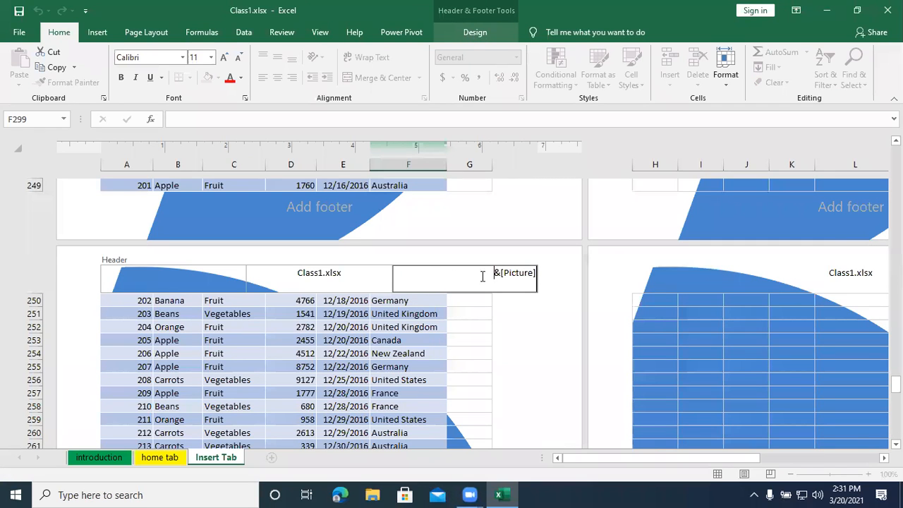
pyautogui.click(455, 36)
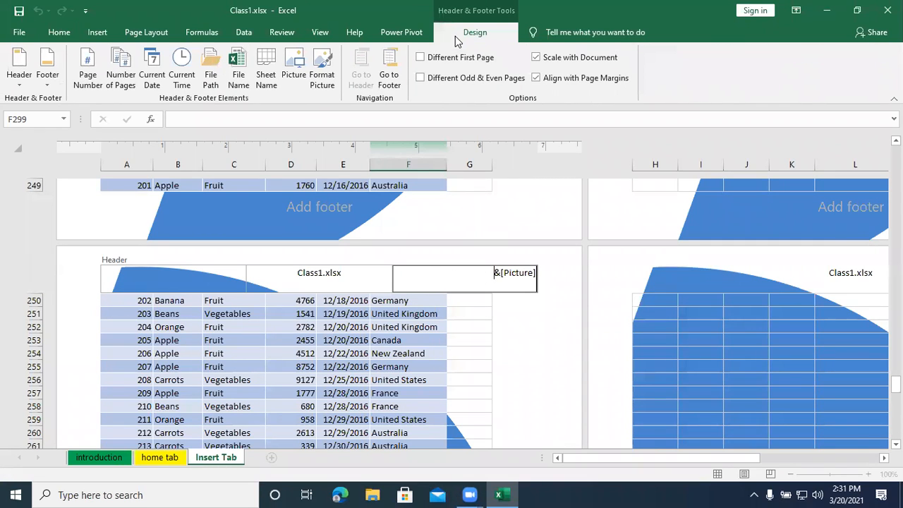
pyautogui.click(323, 79)
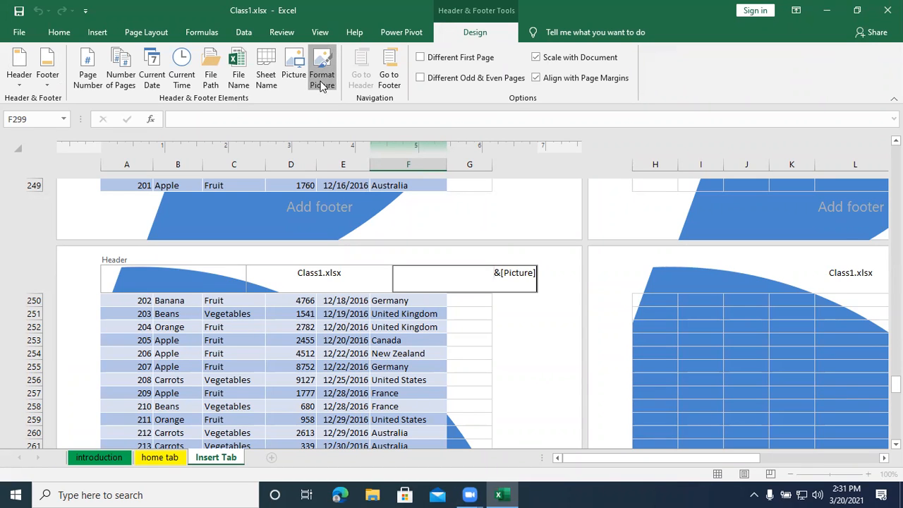
pyautogui.click(321, 77)
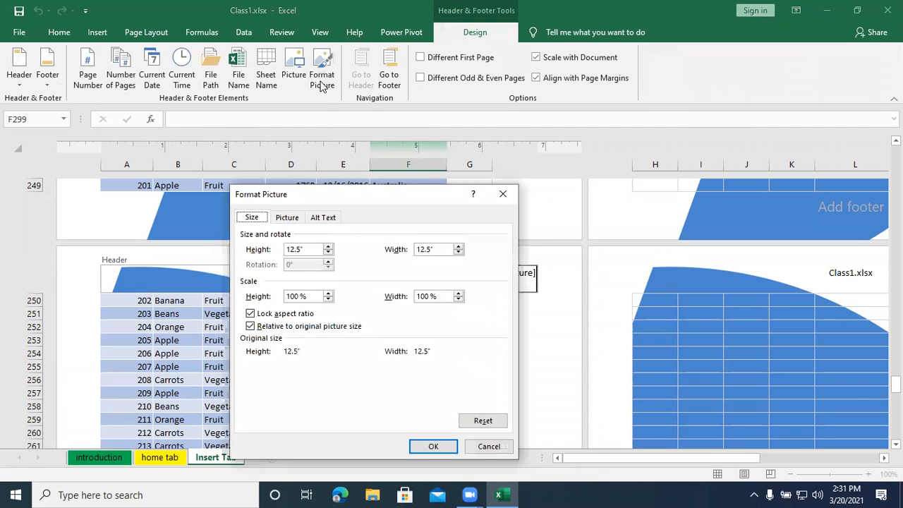
pyautogui.moveTo(308, 249); pyautogui.dragTo(267, 254)
pyautogui.write('1.5')
pyautogui.press('Return')
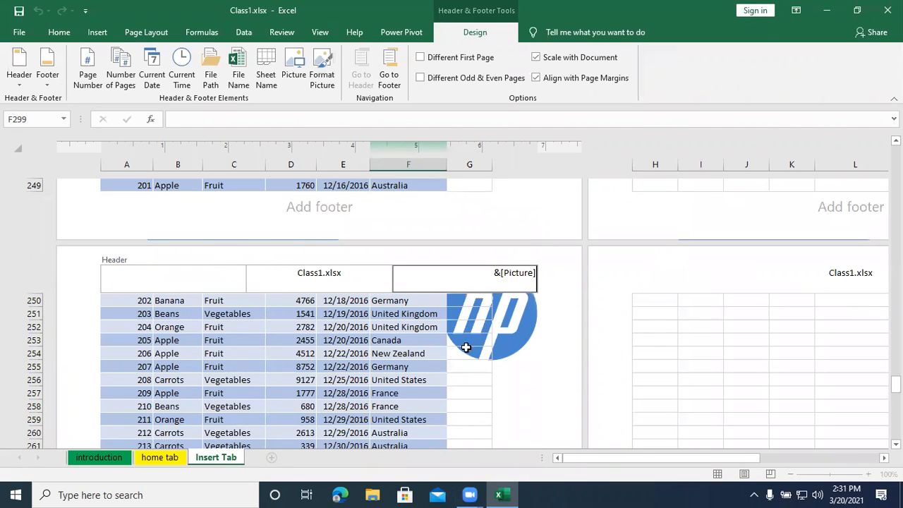
# - Reduce the header picture's height to 1 inch with the aspect ratio locked, and leave the header
pyautogui.click(319, 83)
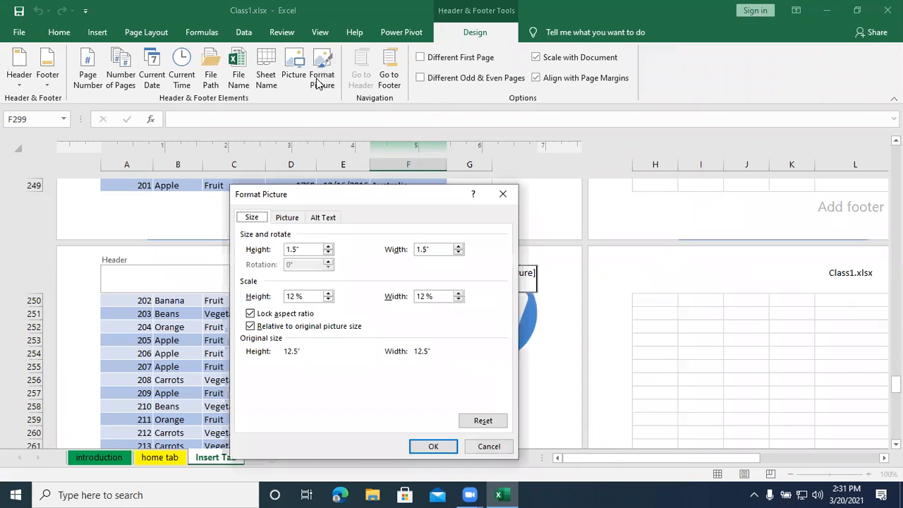
pyautogui.click(329, 252)
pyautogui.click(328, 253)
pyautogui.click(328, 253)
pyautogui.click(328, 253)
pyautogui.click(328, 253)
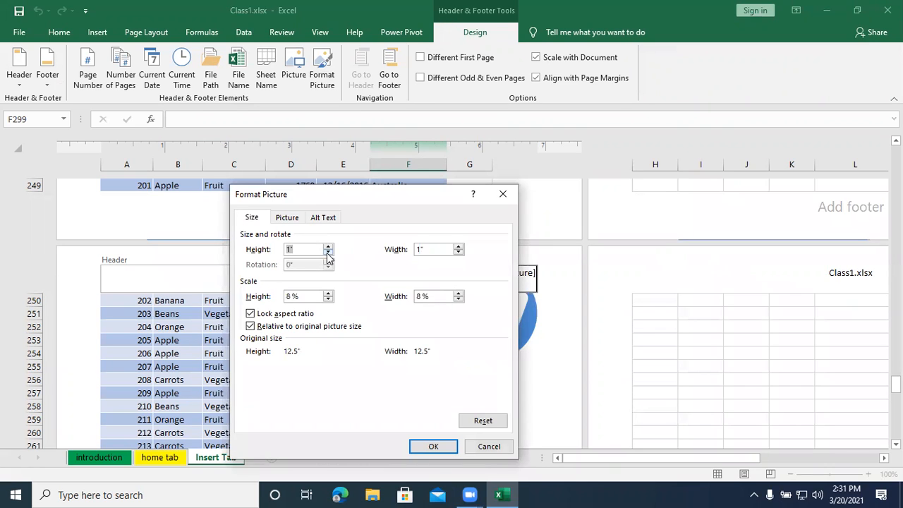
pyautogui.click(430, 445)
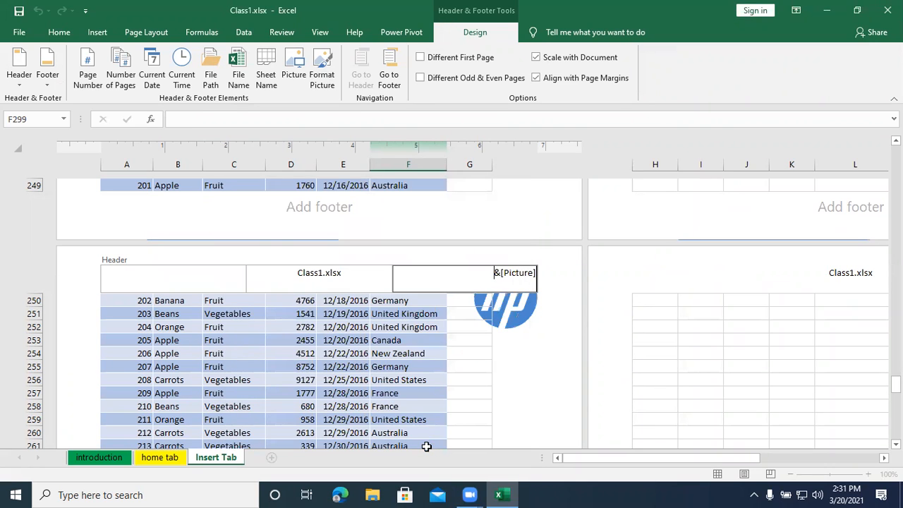
pyautogui.click(413, 367)
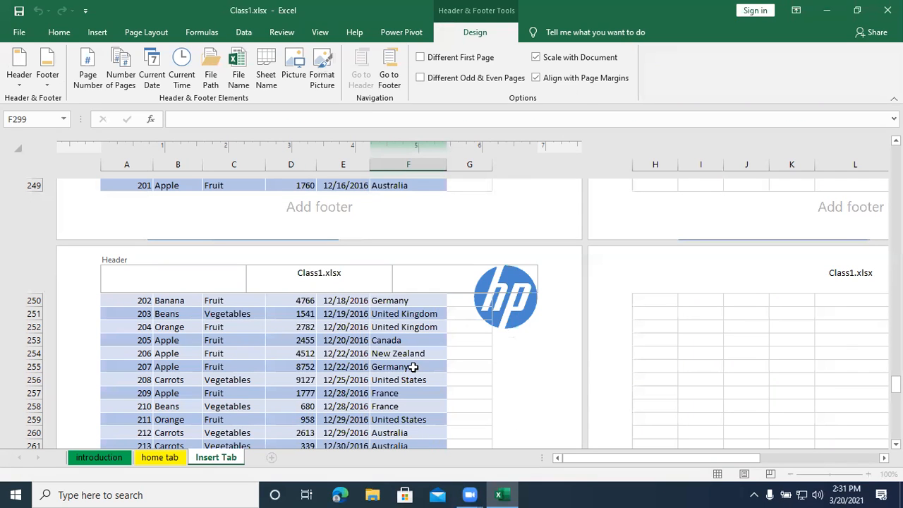
# - Switch from the right header section to the footer and insert the current date and current time in the left footer section
pyautogui.click(399, 286)
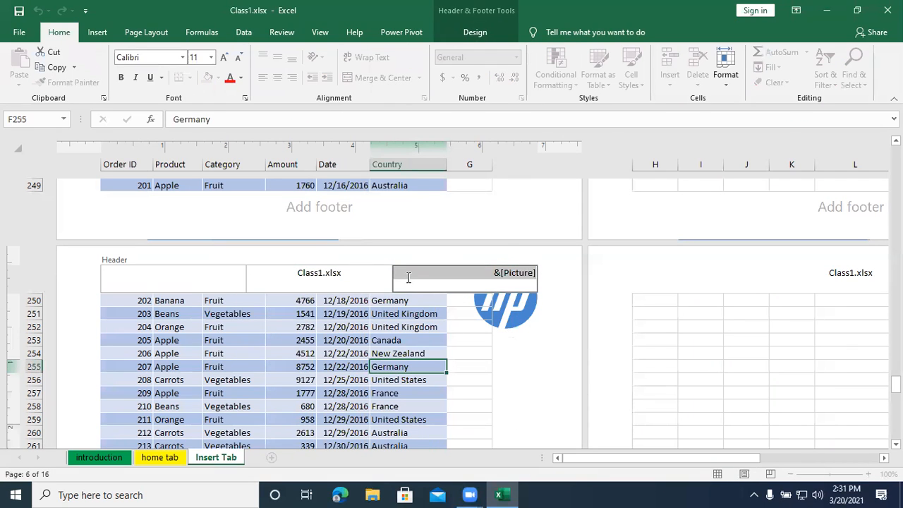
pyautogui.click(462, 33)
pyautogui.click(389, 77)
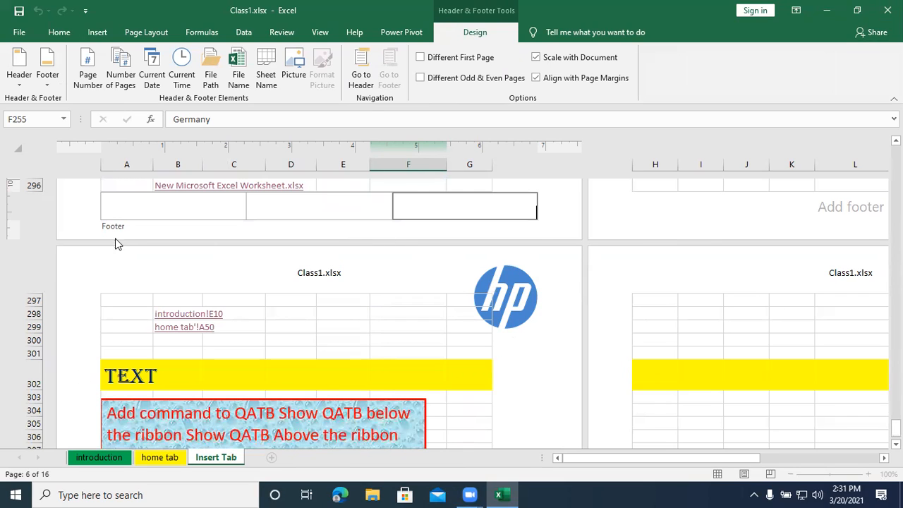
pyautogui.click(152, 206)
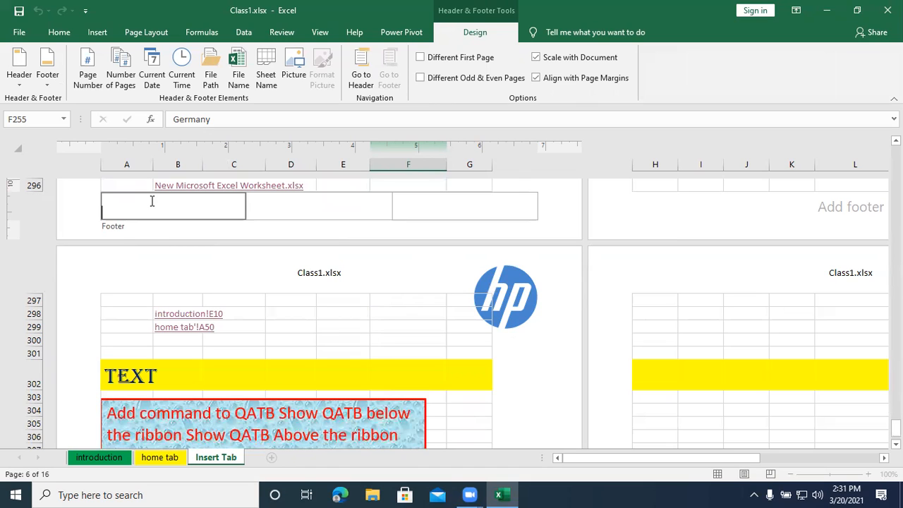
pyautogui.click(151, 84)
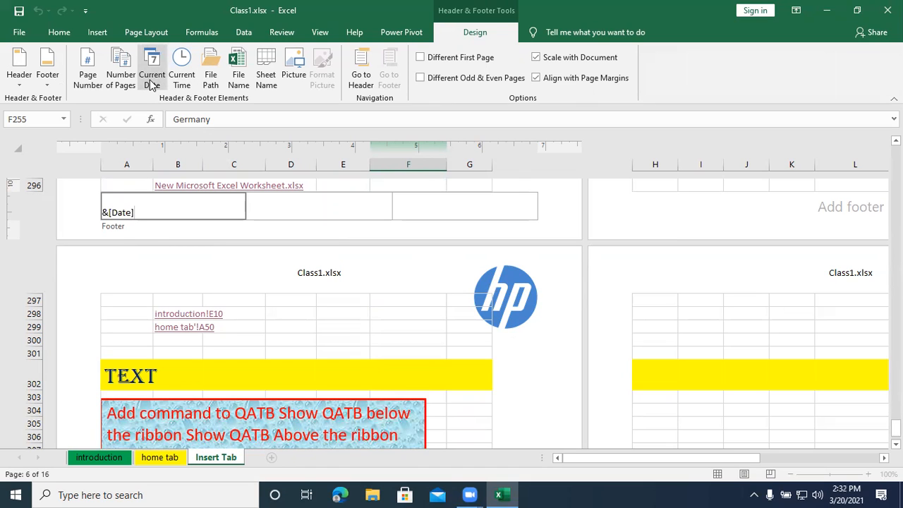
pyautogui.click(181, 81)
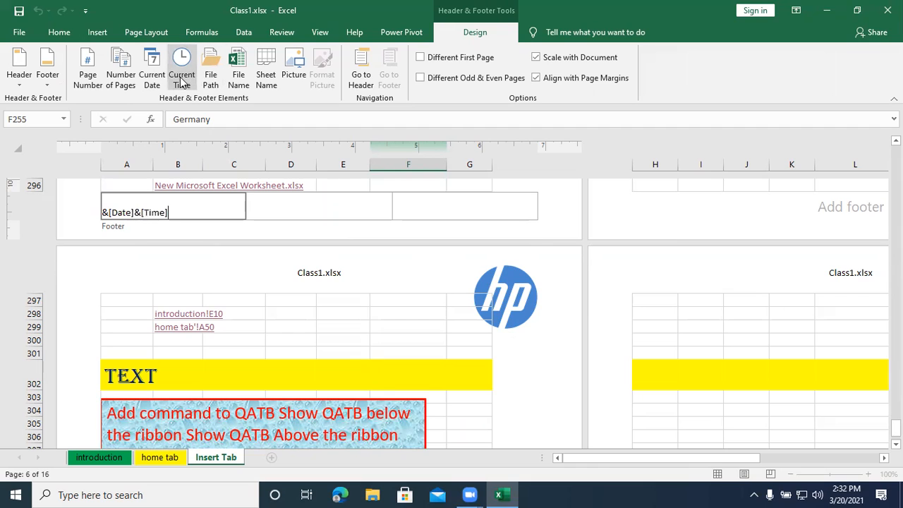
pyautogui.click(302, 212)
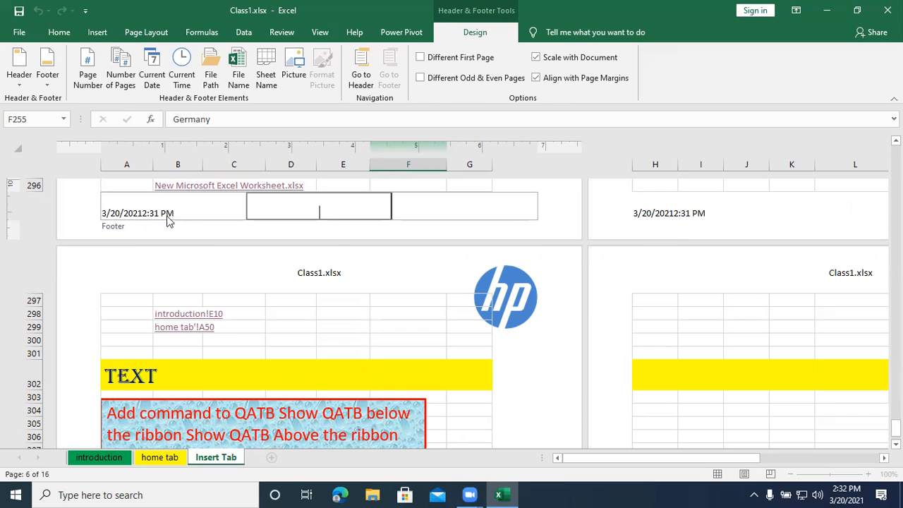
# - Add a space between the date and time elements in the left footer section
pyautogui.click(137, 210)
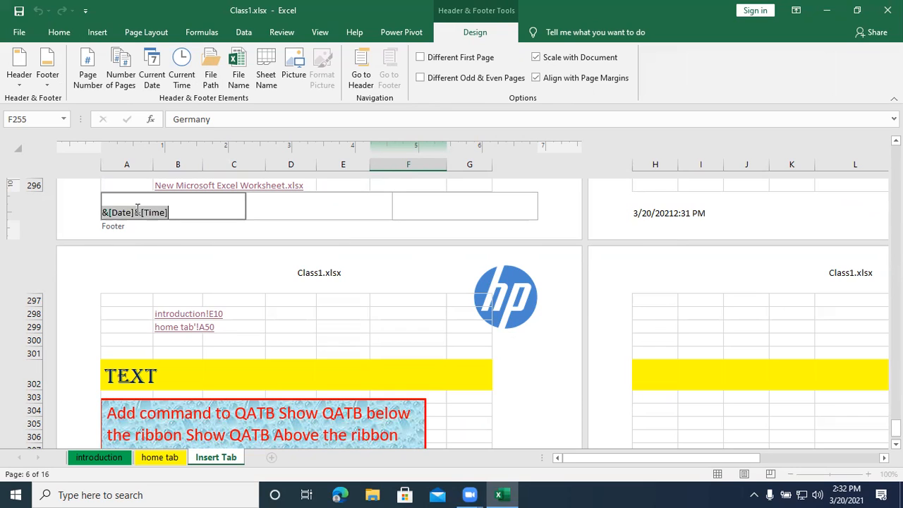
pyautogui.click(137, 212)
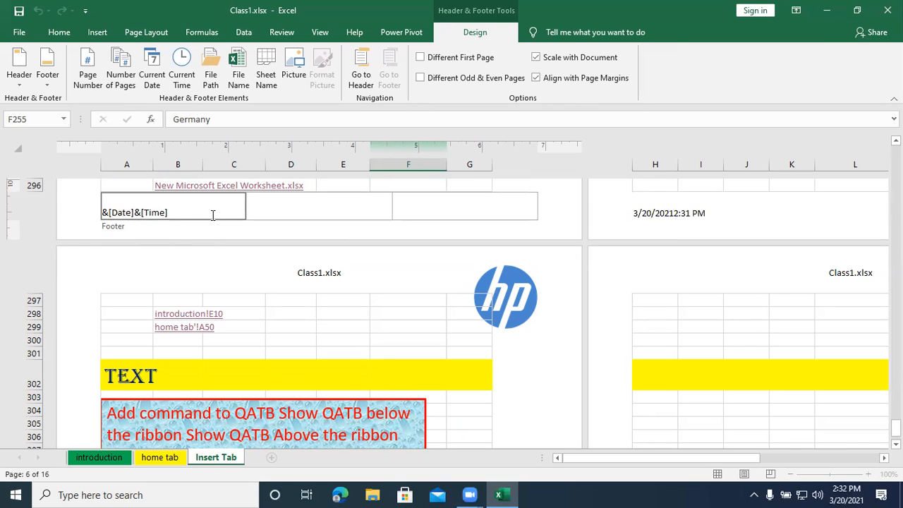
pyautogui.click(323, 208)
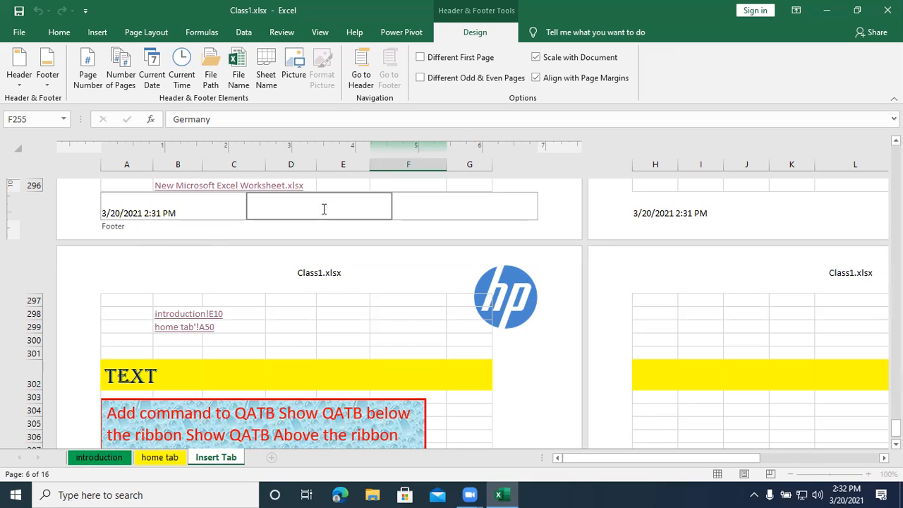
# - Try to separate the date and time in the left footer section with an ampersand that has a space on each side
pyautogui.click(142, 215)
pyautogui.tripleClick(143, 212)
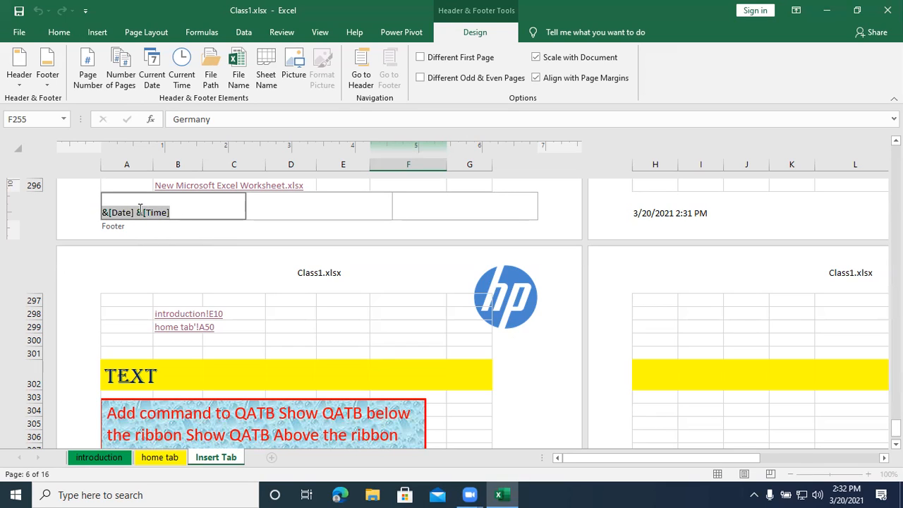
pyautogui.click(143, 212)
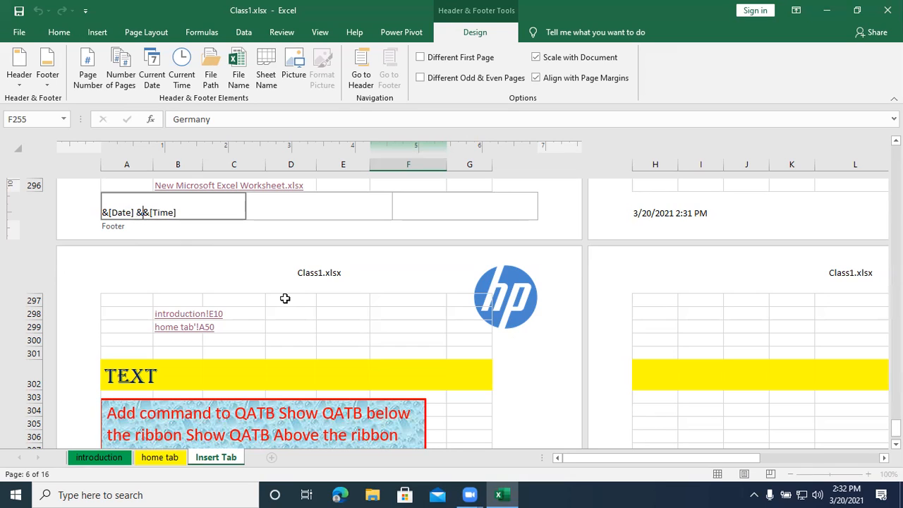
pyautogui.write('&')
pyautogui.click(283, 212)
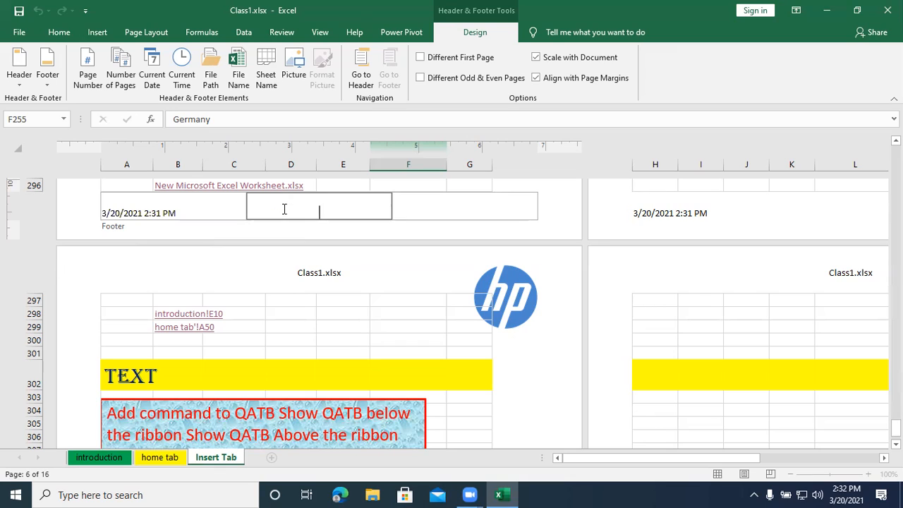
pyautogui.click(145, 213)
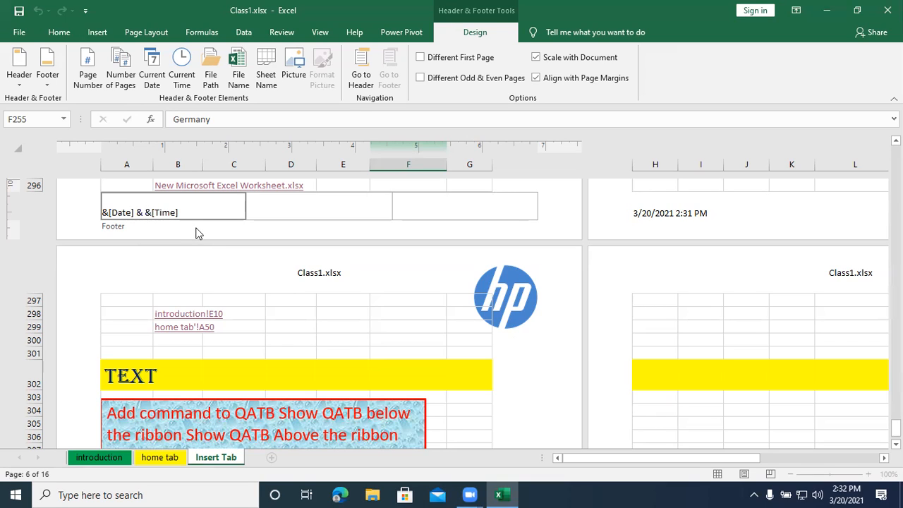
pyautogui.write('&')
pyautogui.click(296, 210)
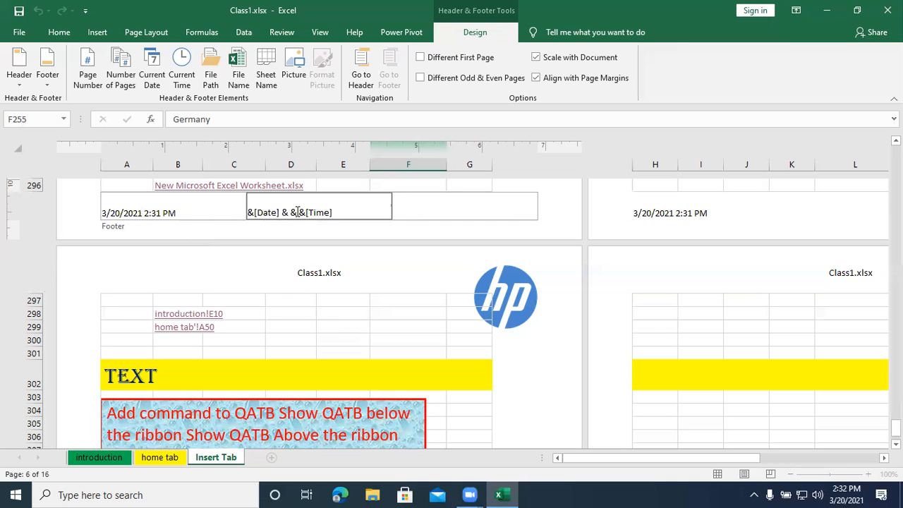
# - Try to enclose the second ampersand between the date and time in the left footer section in square brackets
pyautogui.click(139, 215)
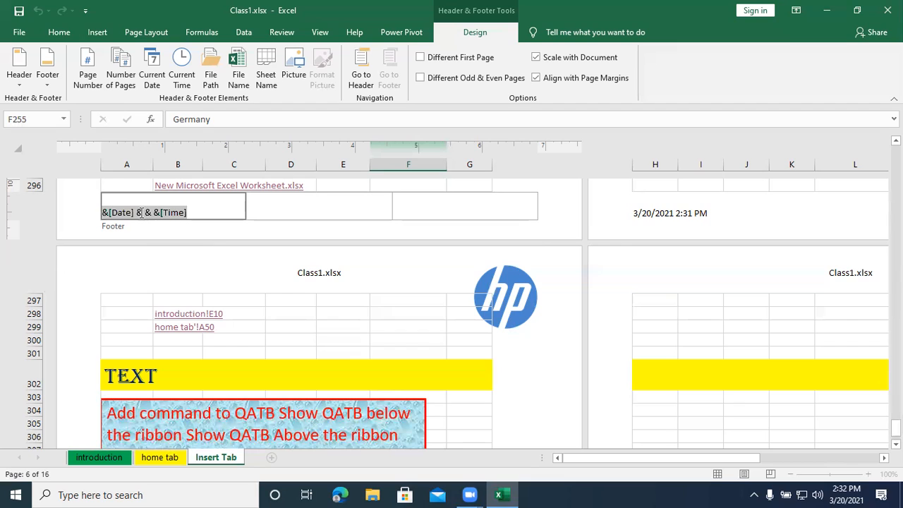
pyautogui.click(146, 211)
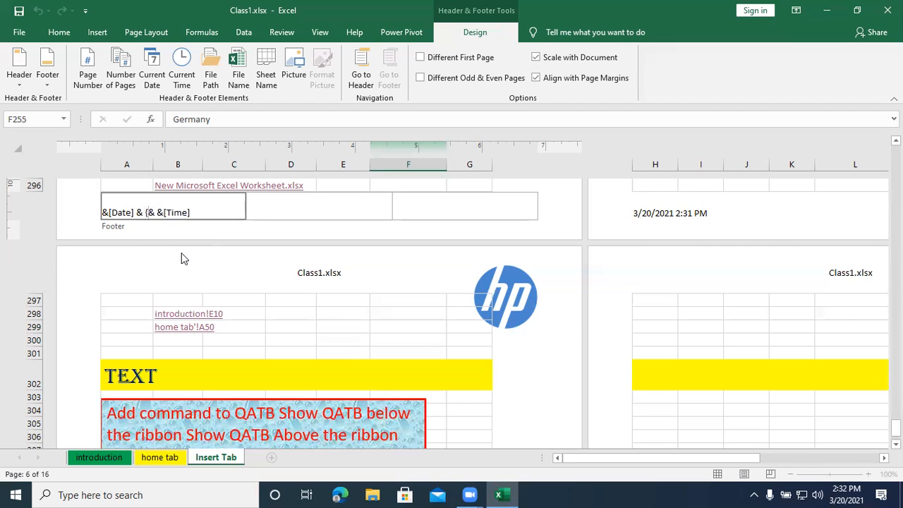
pyautogui.write('[')
pyautogui.press('Right')
pyautogui.press('Right')
pyautogui.press('Right')
pyautogui.press('Left')
pyautogui.write(']')
pyautogui.press('BackSpace')
pyautogui.press('BackSpace')
pyautogui.write(']')
pyautogui.press('Return')
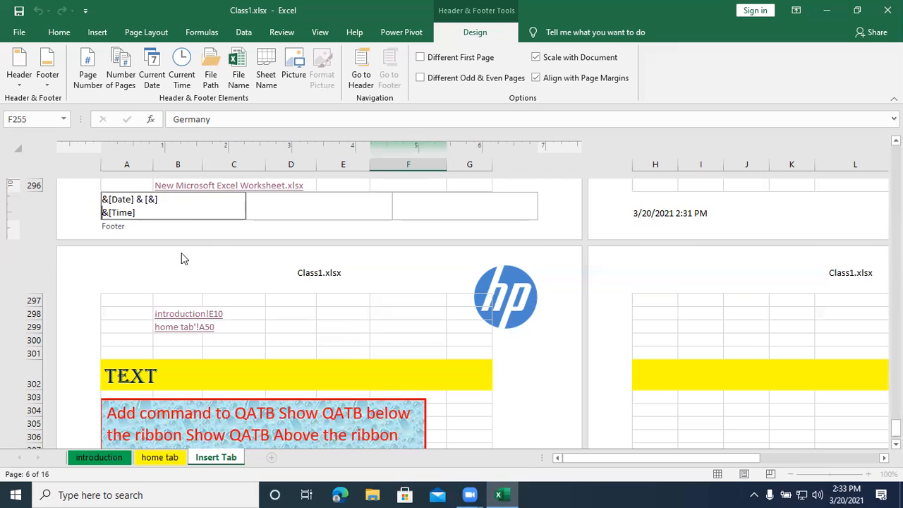
pyautogui.press('BackSpace')
pyautogui.click(314, 208)
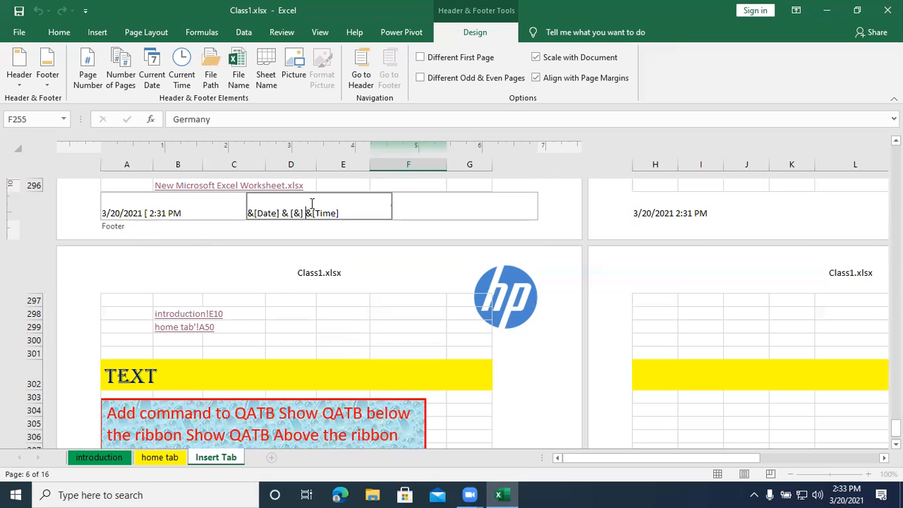
# - Remove the square brackets in the left footer section and try a third ampersand between the date and time
pyautogui.click(147, 211)
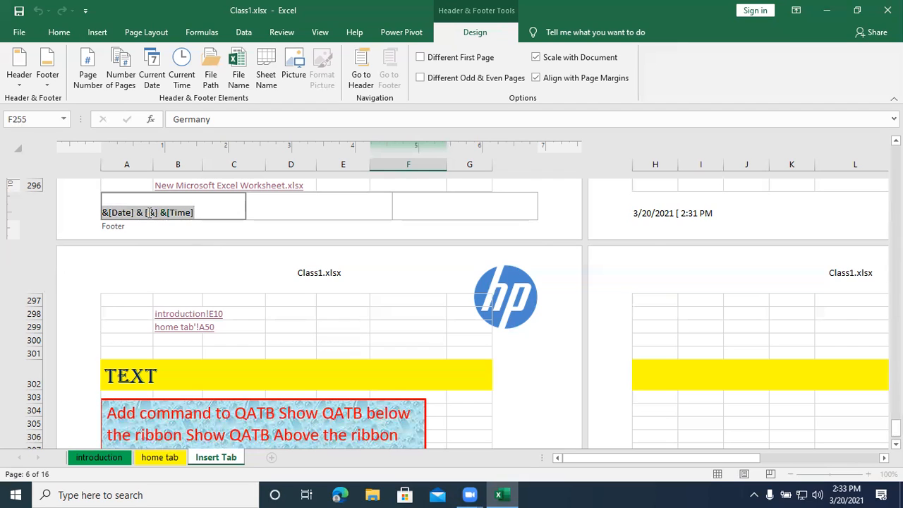
pyautogui.click(149, 213)
pyautogui.press('BackSpace')
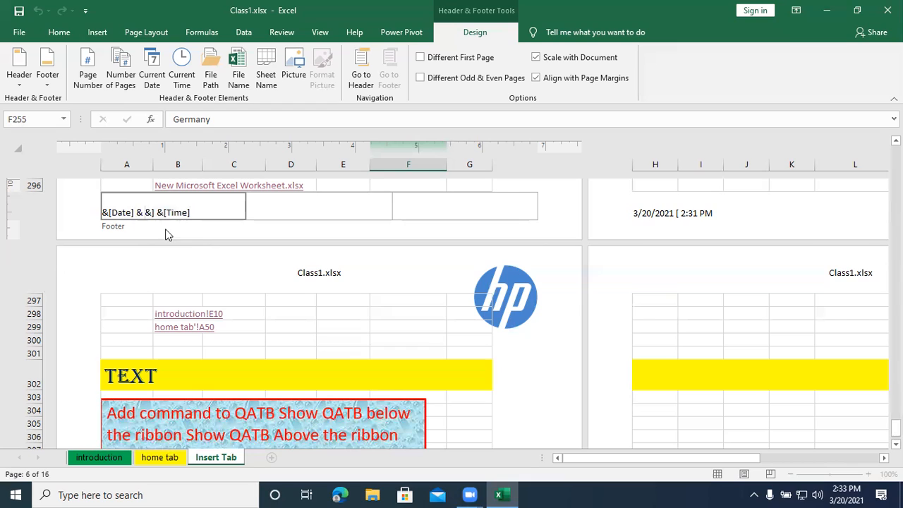
pyautogui.press('Delete')
pyautogui.press('Delete')
pyautogui.write('&')
pyautogui.click(263, 206)
# - Replace the extra ampersands between the date and time in the left footer section with a spaced word "and"
pyautogui.click(145, 213)
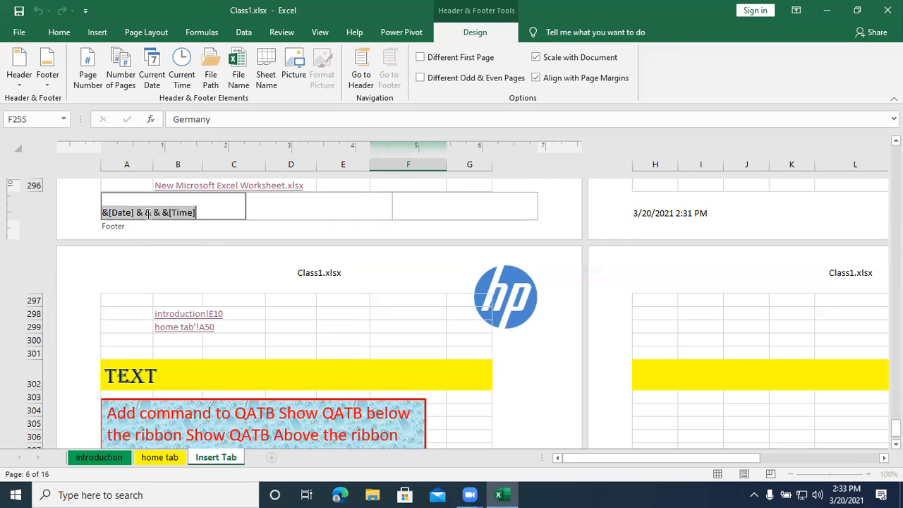
pyautogui.click(151, 212)
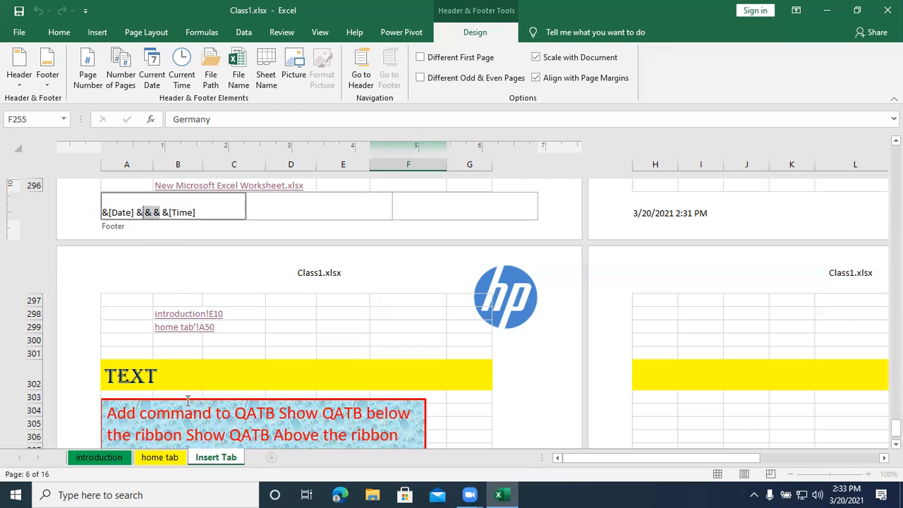
pyautogui.write('and')
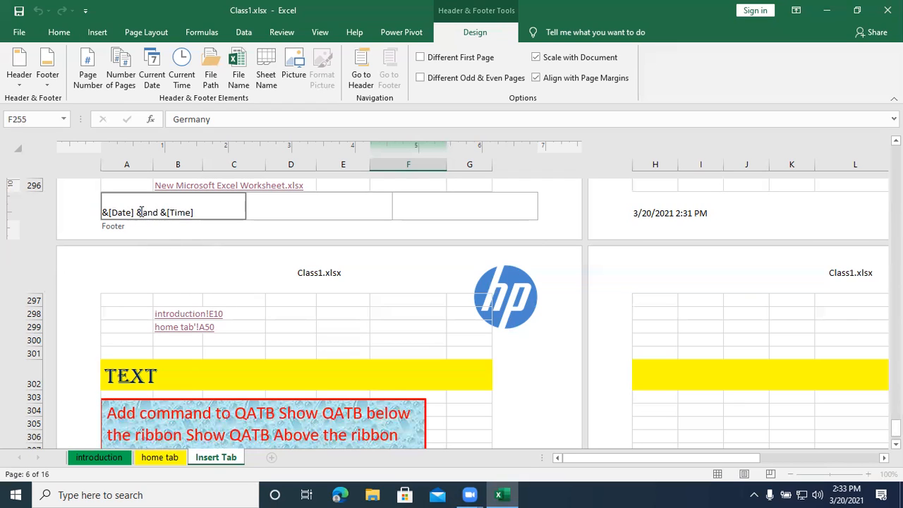
pyautogui.click(292, 220)
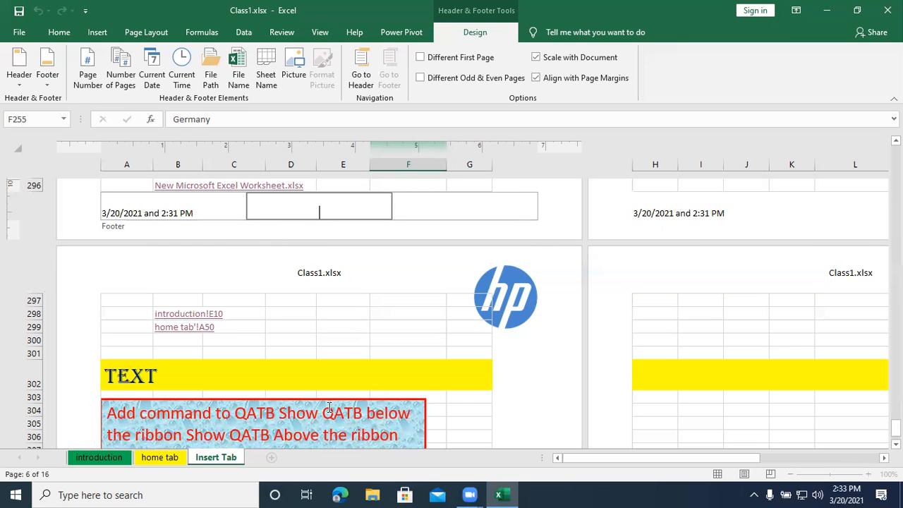
pyautogui.click(160, 212)
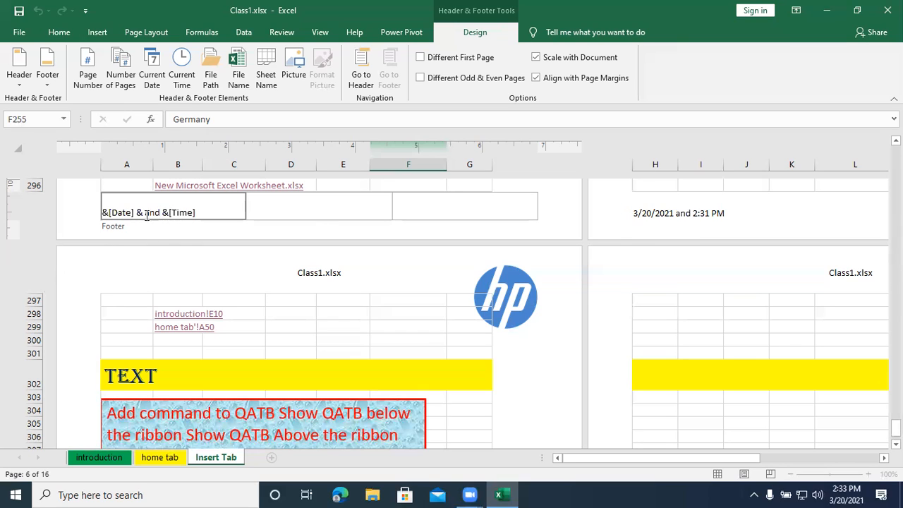
pyautogui.moveTo(146, 213); pyautogui.dragTo(163, 213)
# - Insert the page number followed by the number of pages in the center footer section
pyautogui.click(272, 208)
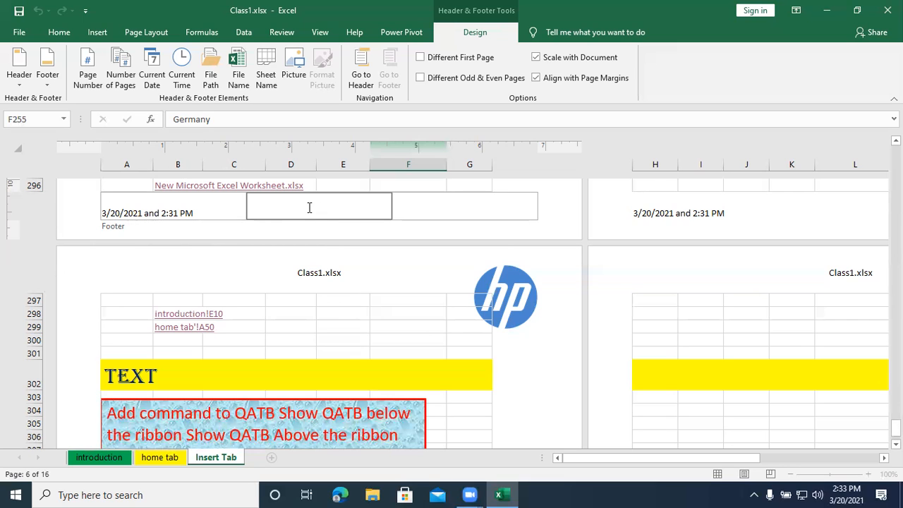
pyautogui.click(84, 80)
pyautogui.click(115, 68)
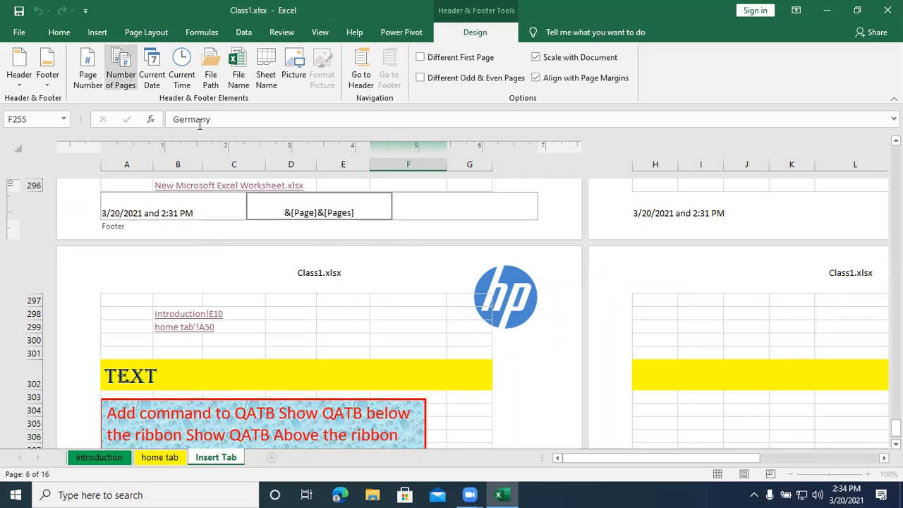
pyautogui.click(452, 215)
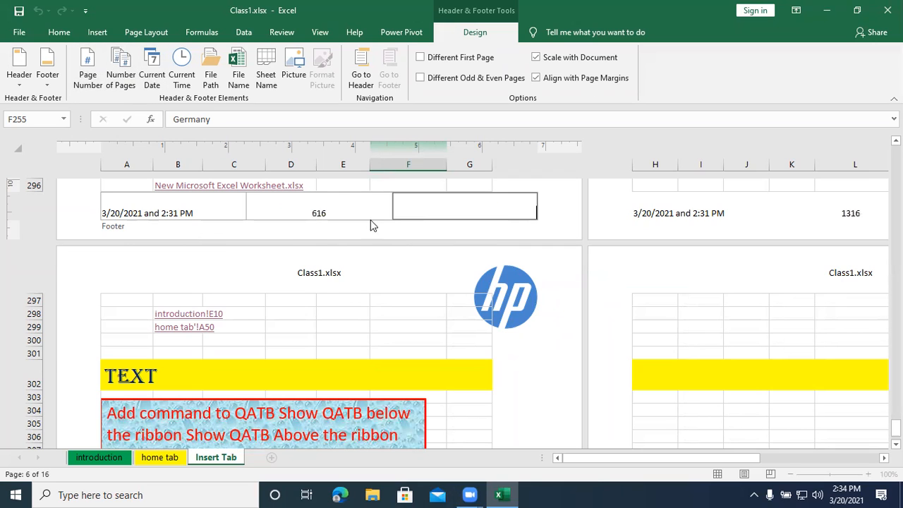
# - Separate the page number and number of pages in the center footer section with " & of "
pyautogui.click(318, 212)
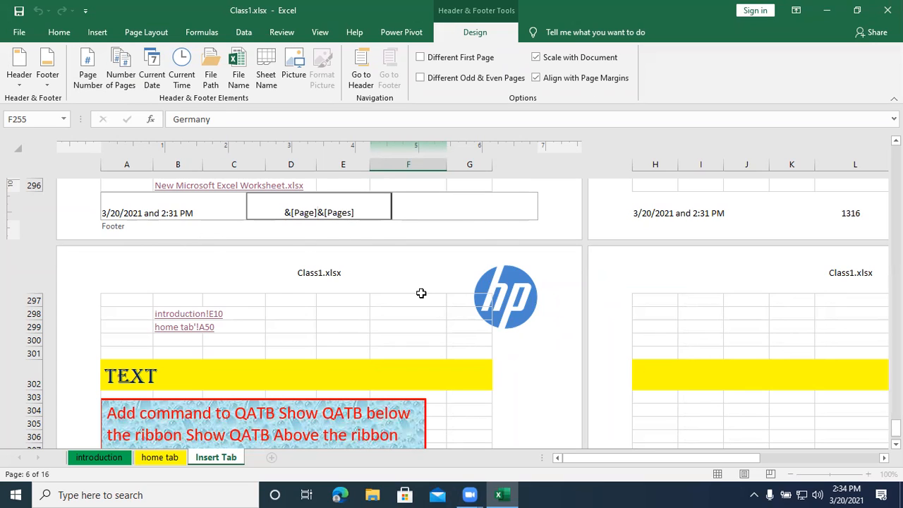
pyautogui.write('&')
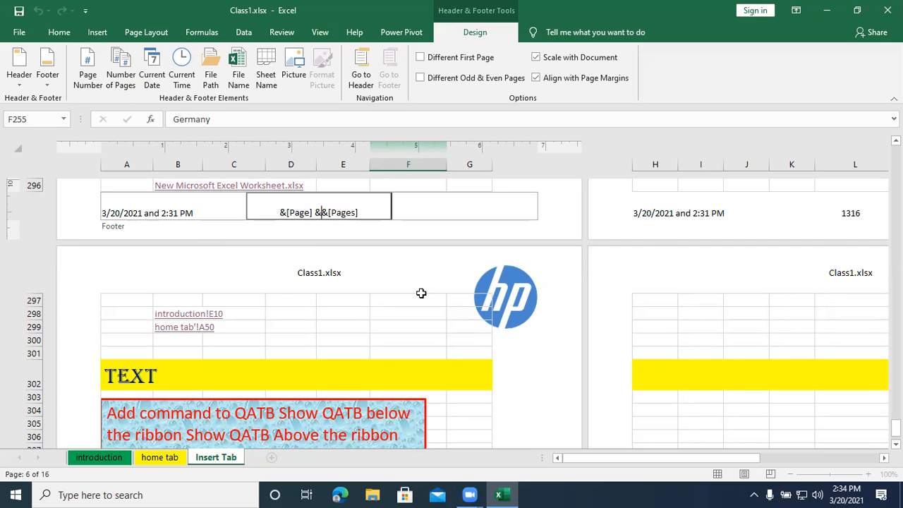
pyautogui.write(' of')
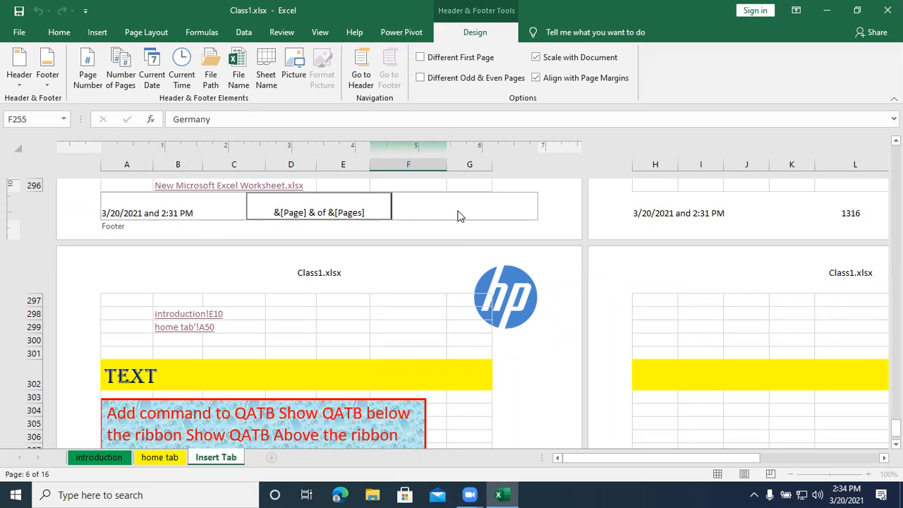
pyautogui.click(424, 213)
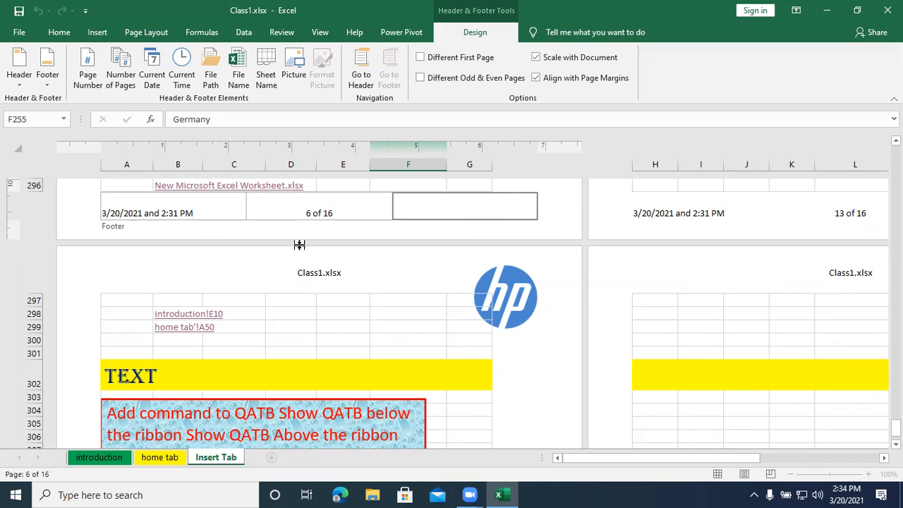
# - Go from the footer to the page's header and back to the footer
pyautogui.click(361, 70)
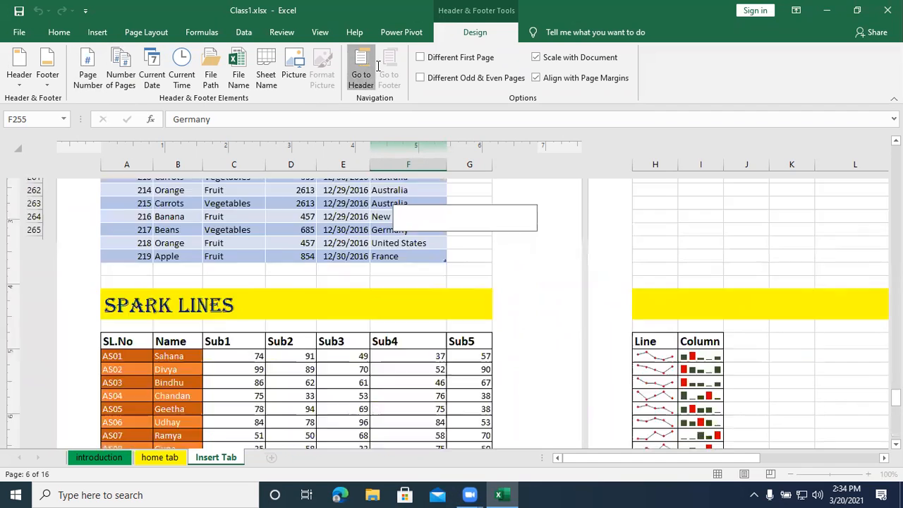
pyautogui.click(390, 71)
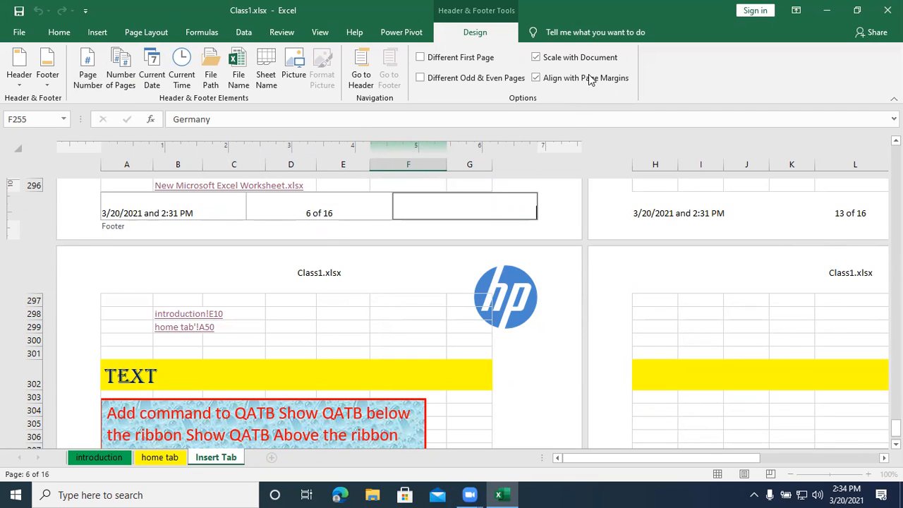
# - Enable a different first page for the header and footer, and compare the first page with the following page
pyautogui.click(452, 60)
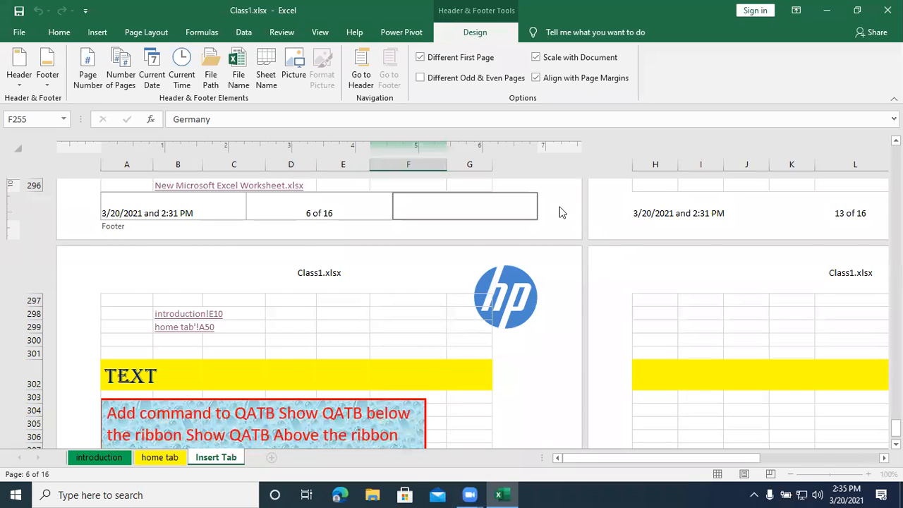
pyautogui.click(298, 330)
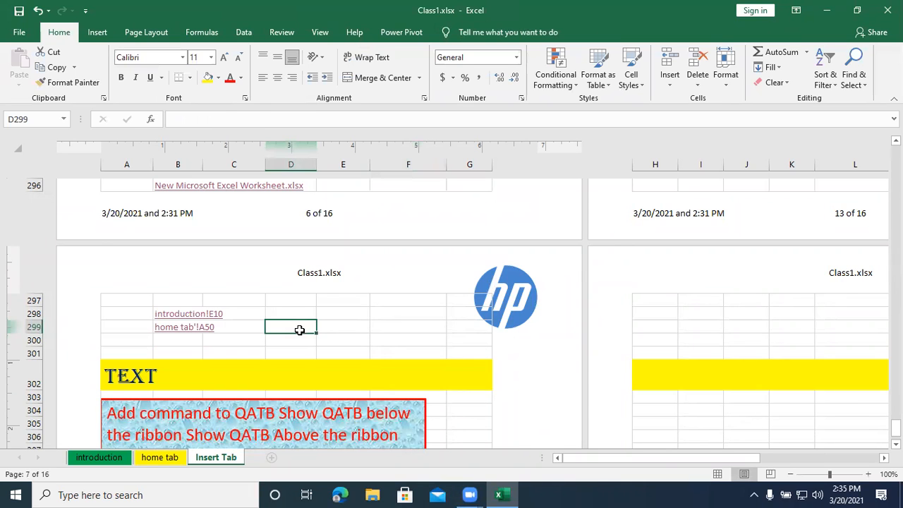
pyautogui.hotkey('ctrl', 'Up')
pyautogui.hotkey('ctrl', 'Up')
pyautogui.hotkey('ctrl', 'Up')
pyautogui.hotkey('ctrl', 'Up')
pyautogui.hotkey('ctrl', 'Up')
pyautogui.hotkey('ctrl', 'Up')
pyautogui.hotkey('ctrl', 'Up')
pyautogui.hotkey('ctrl', 'Up')
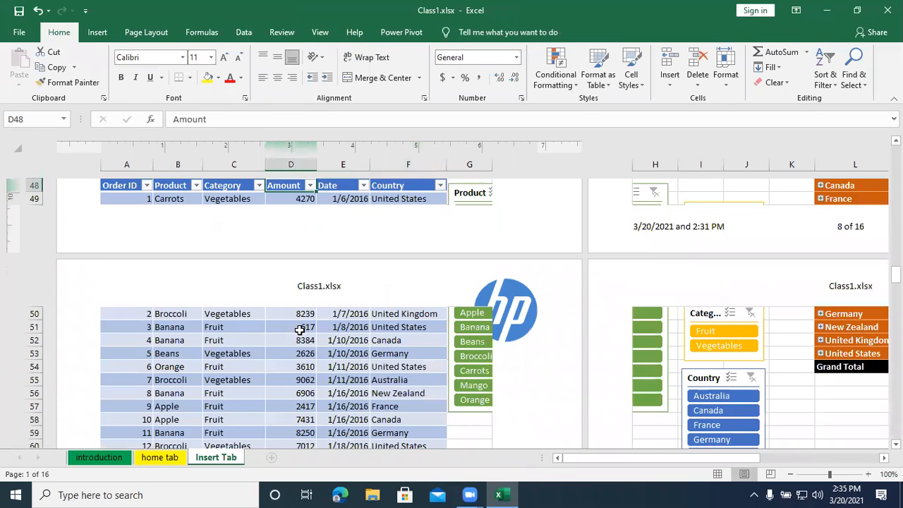
pyautogui.hotkey('ctrl', 'Home')
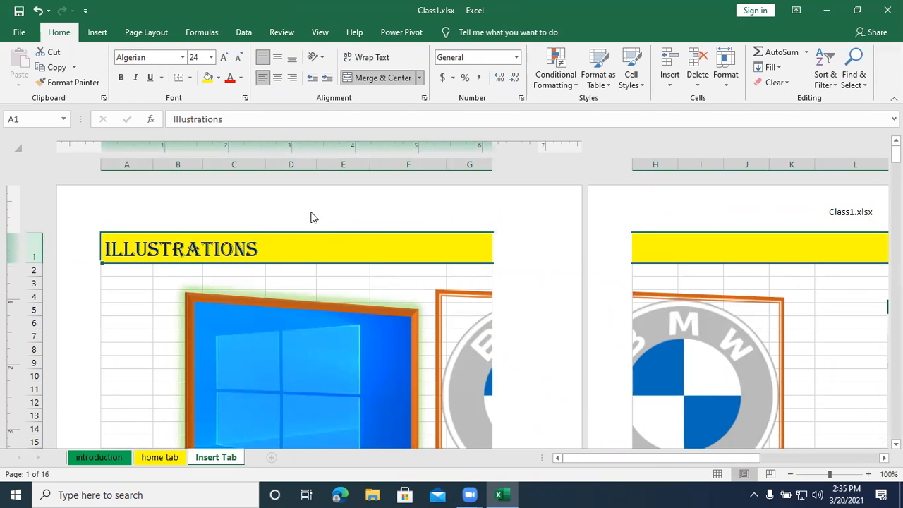
pyautogui.scroll(-6, 325, 213)
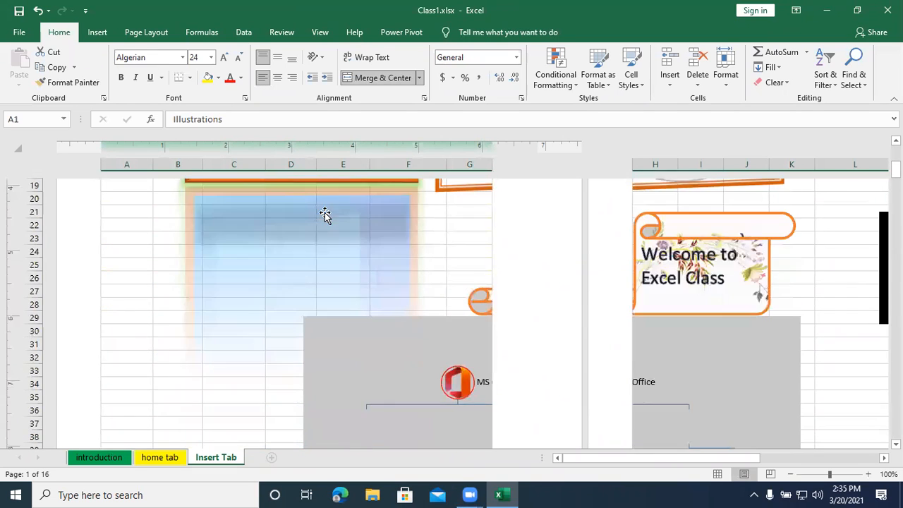
pyautogui.scroll(-7, 324, 213)
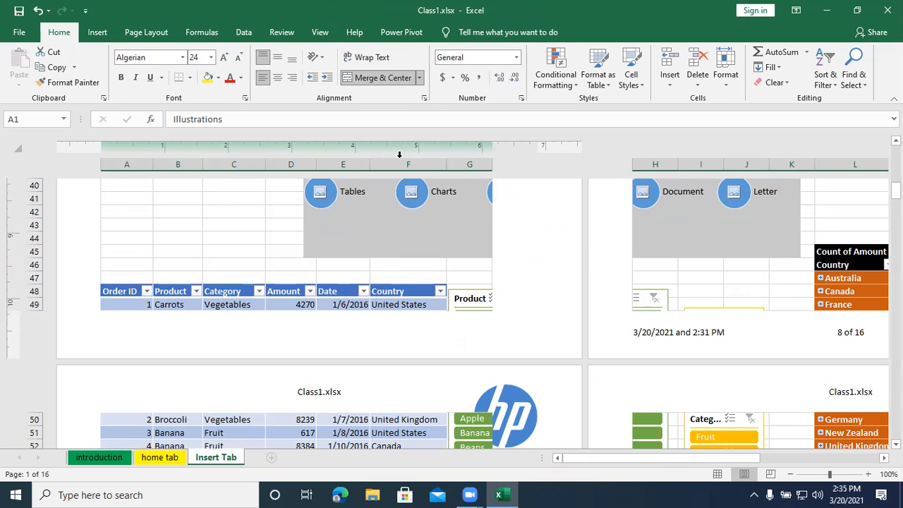
# - Reopen the header on the second page and turn off the Different First Page option
pyautogui.click(345, 387)
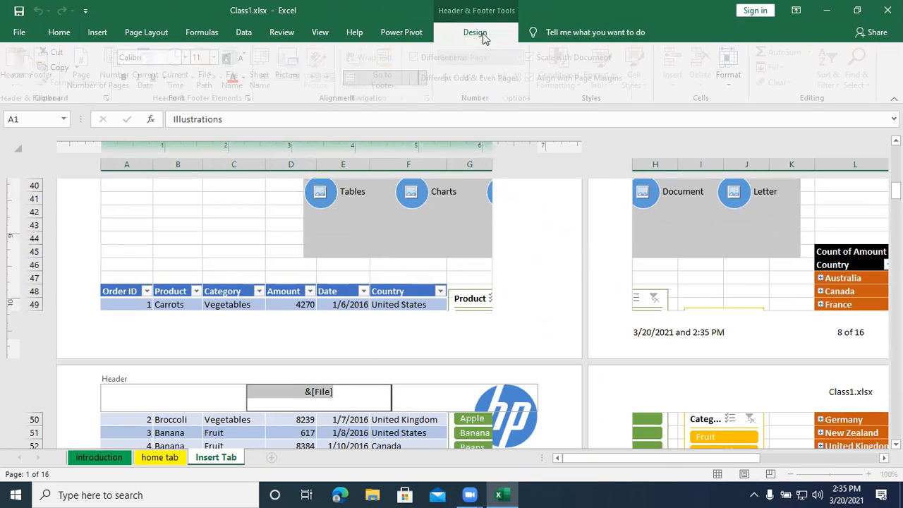
pyautogui.click(485, 32)
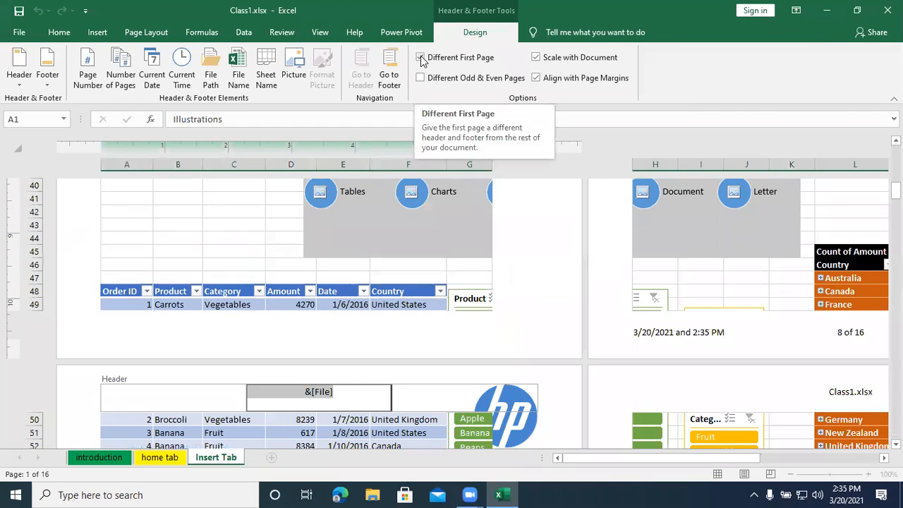
pyautogui.click(421, 57)
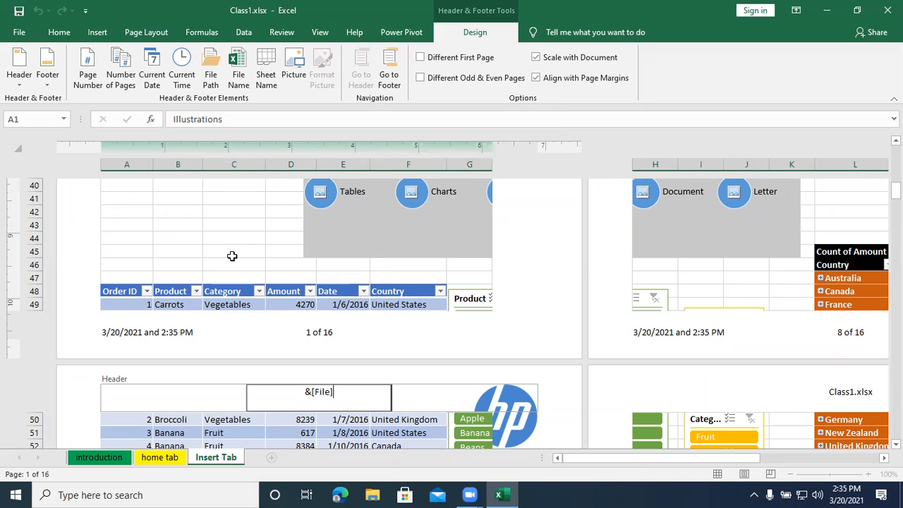
# - Enable different odd and even pages for the header and footer, and inspect the even page header
pyautogui.click(477, 81)
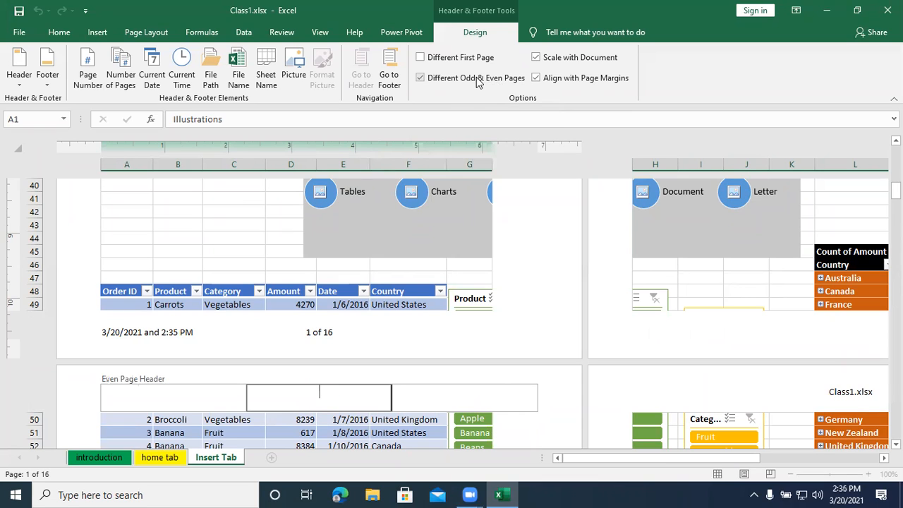
pyautogui.click(477, 81)
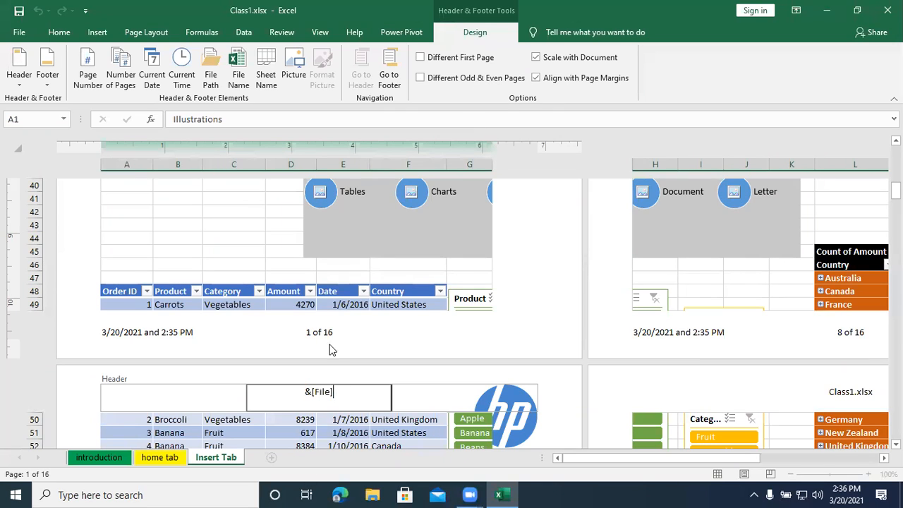
pyautogui.click(446, 78)
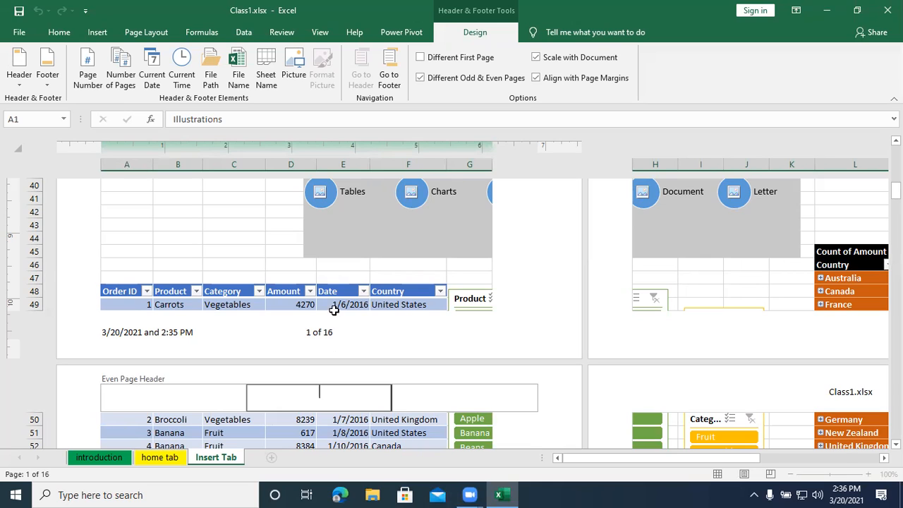
pyautogui.click(439, 395)
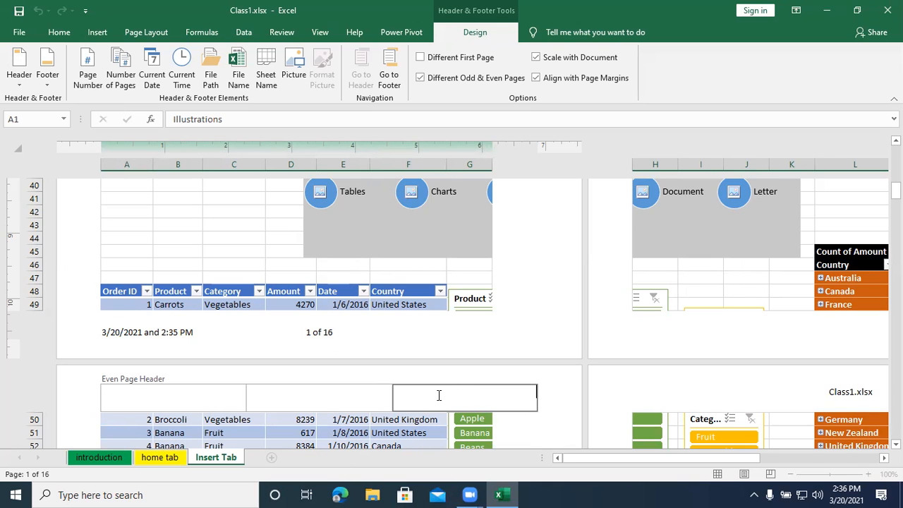
pyautogui.click(508, 431)
pyautogui.scroll(-1, 319, 323)
pyautogui.scroll(-5, 353, 304)
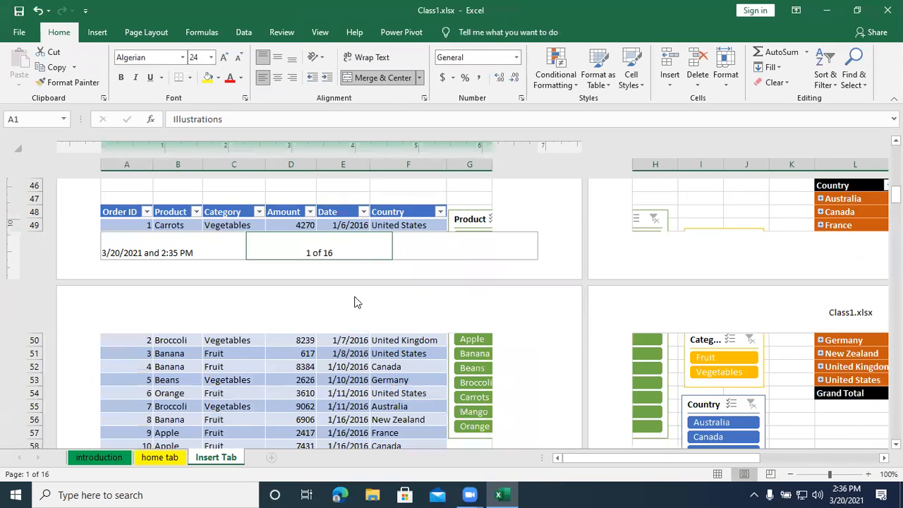
# - Review the headers and footers across the following pages, and turn off Different Odd & Even Pages from an even page's footer
pyautogui.scroll(-13, 354, 343)
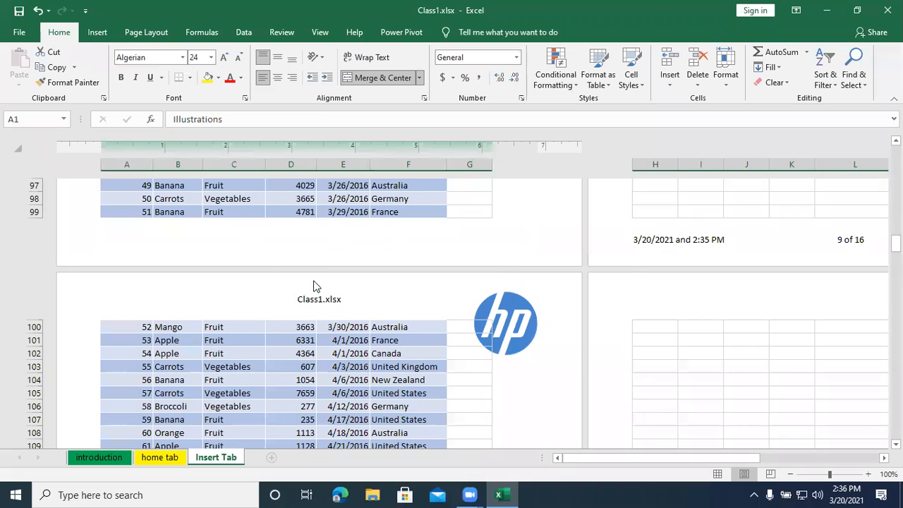
pyautogui.scroll(-6, 312, 286)
pyautogui.scroll(-10, 312, 282)
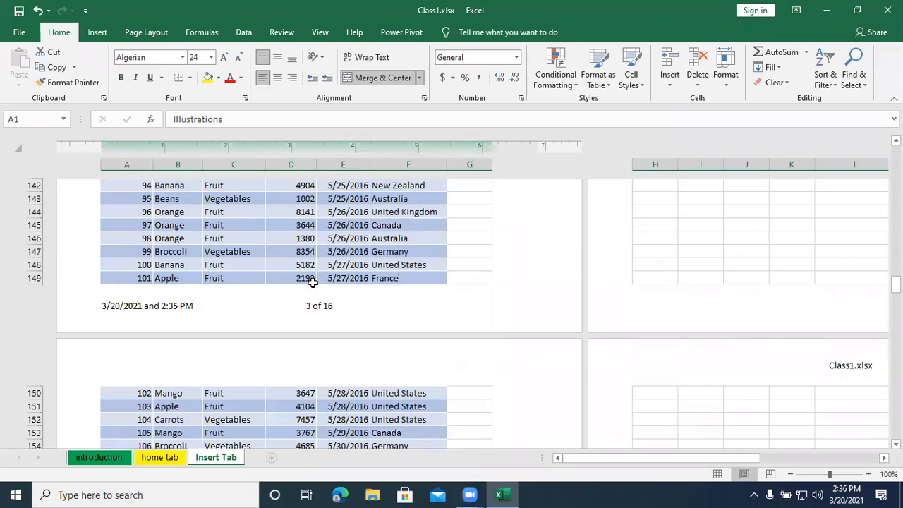
pyautogui.scroll(-10, 316, 304)
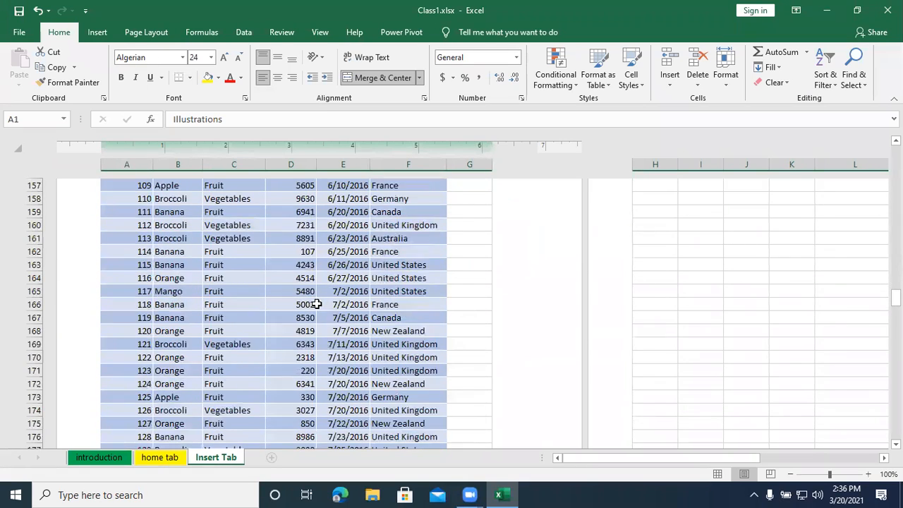
pyautogui.scroll(-4, 316, 304)
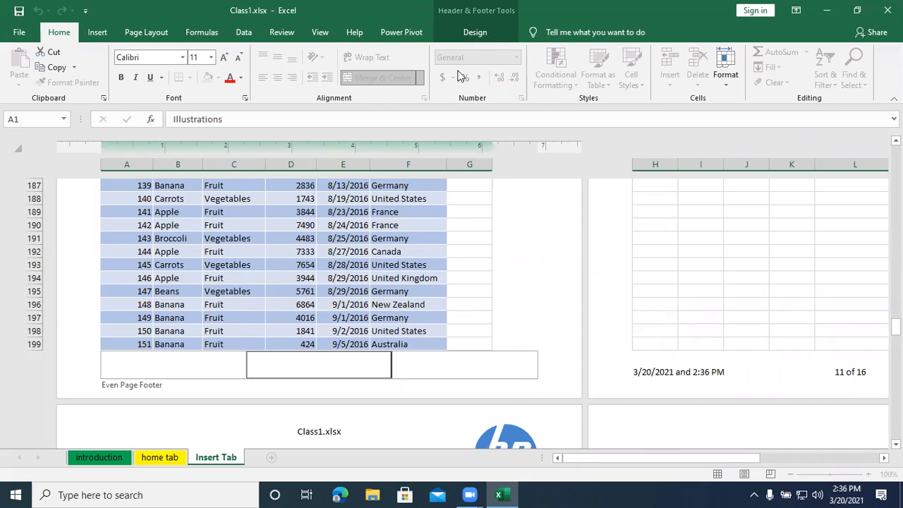
pyautogui.click(474, 34)
pyautogui.click(457, 77)
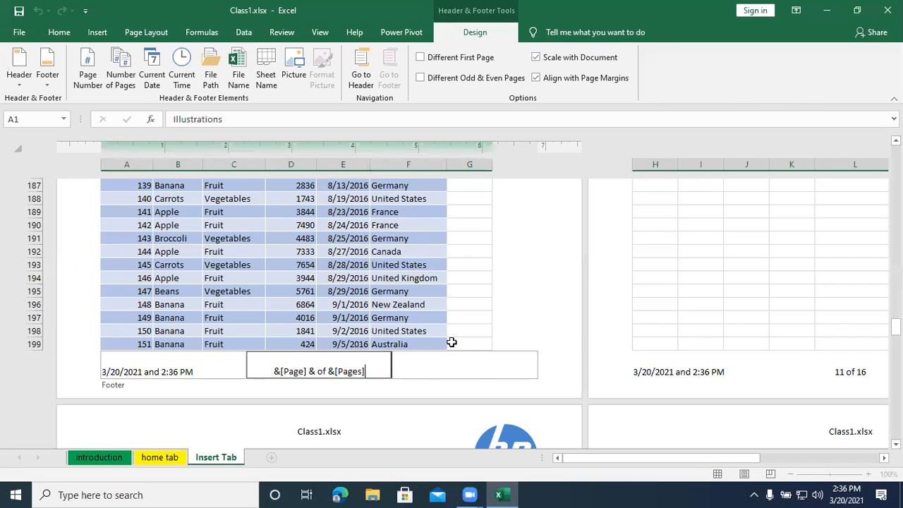
pyautogui.click(470, 369)
pyautogui.click(470, 315)
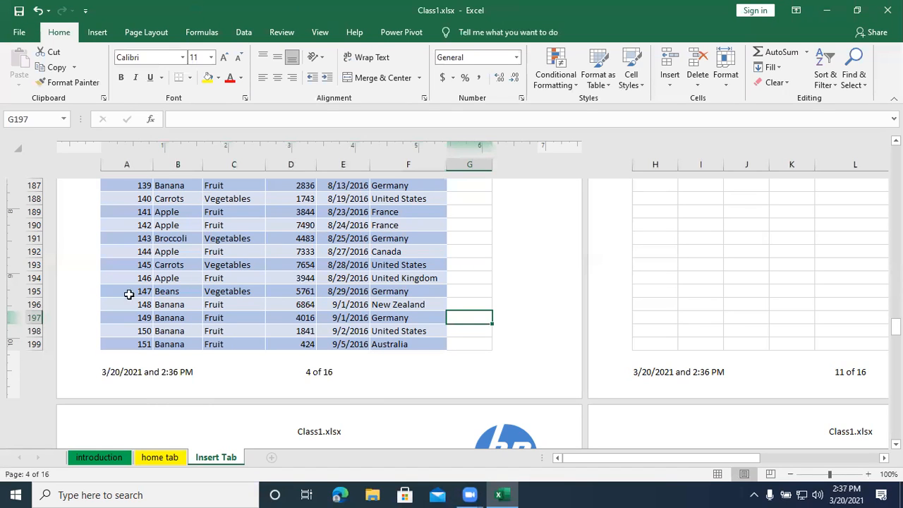
# - Insert the page number and number of pages codes in the right section of the page 4 footer
pyautogui.click(444, 367)
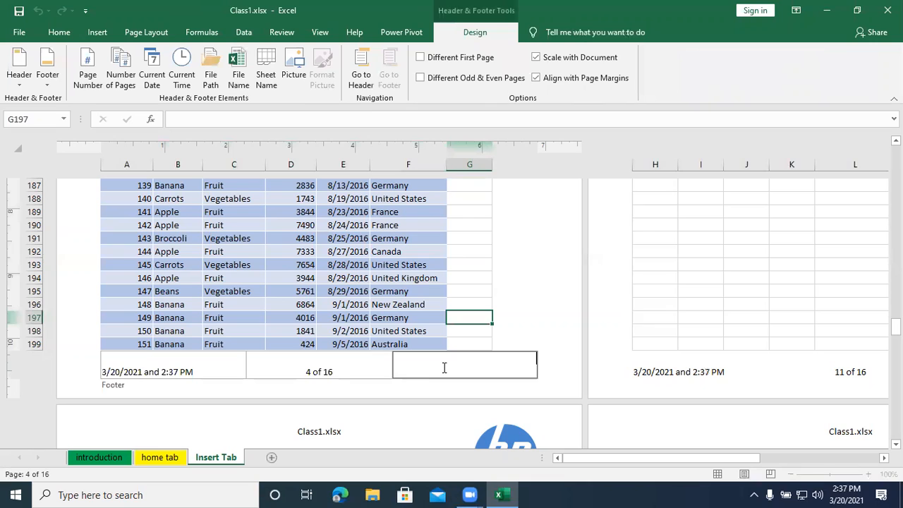
pyautogui.click(93, 82)
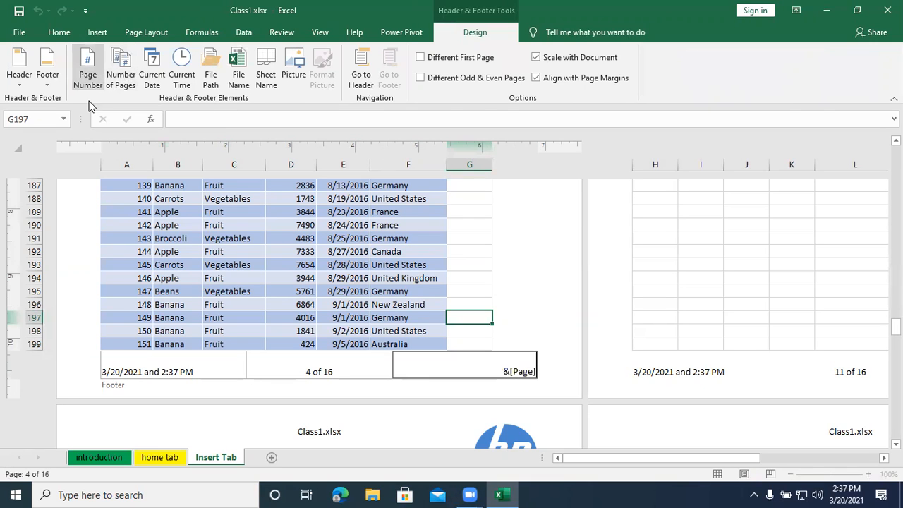
pyautogui.click(122, 78)
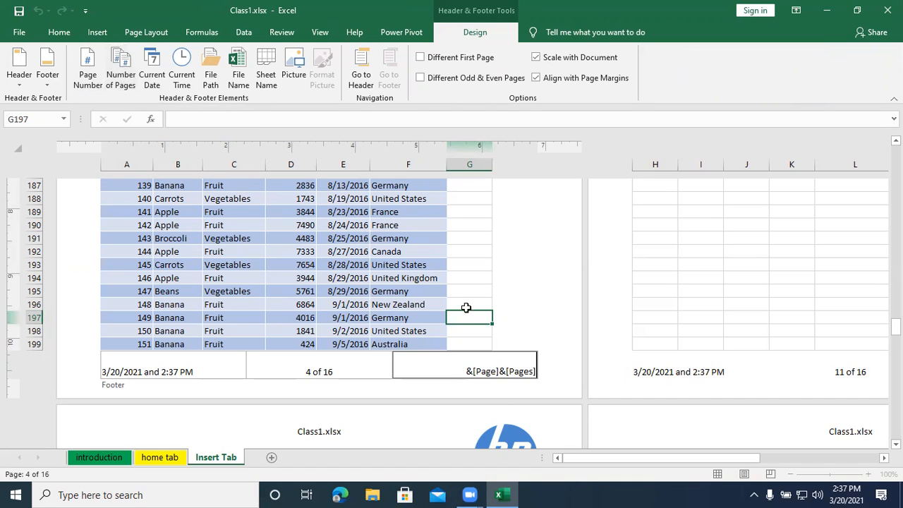
pyautogui.click(363, 371)
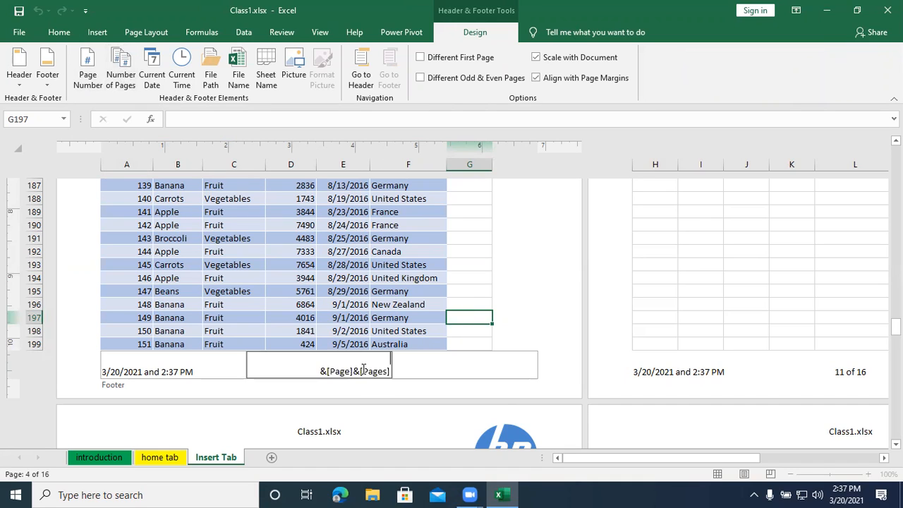
# - Separate the two codes in the right footer section so it reads "&[Page] & of &[Pages]"
pyautogui.click(506, 372)
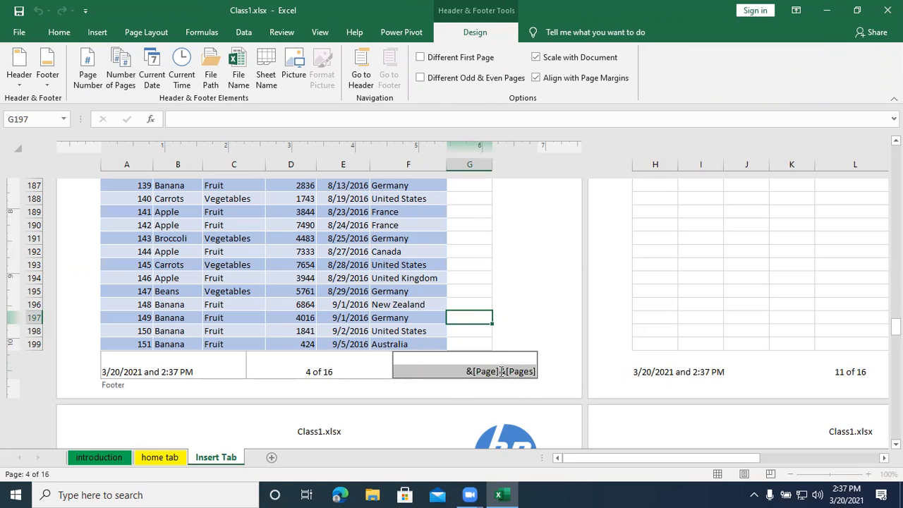
pyautogui.click(499, 372)
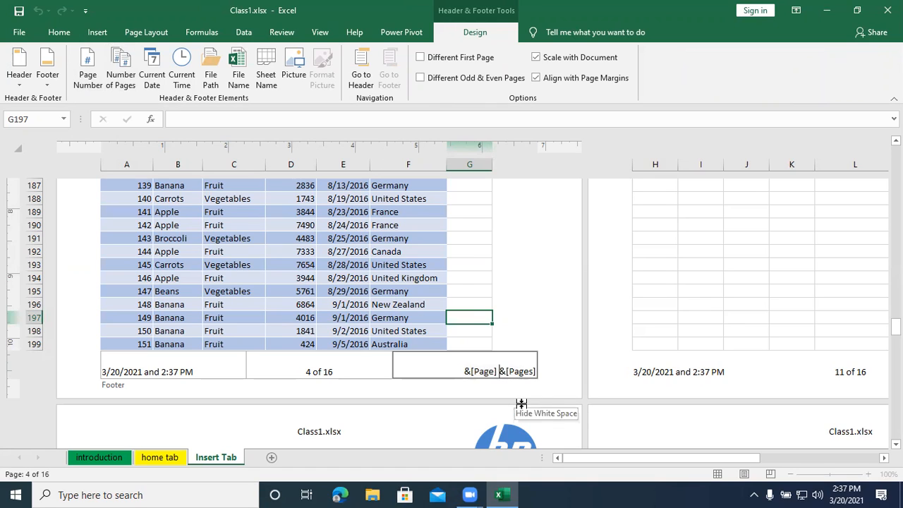
pyautogui.write('&')
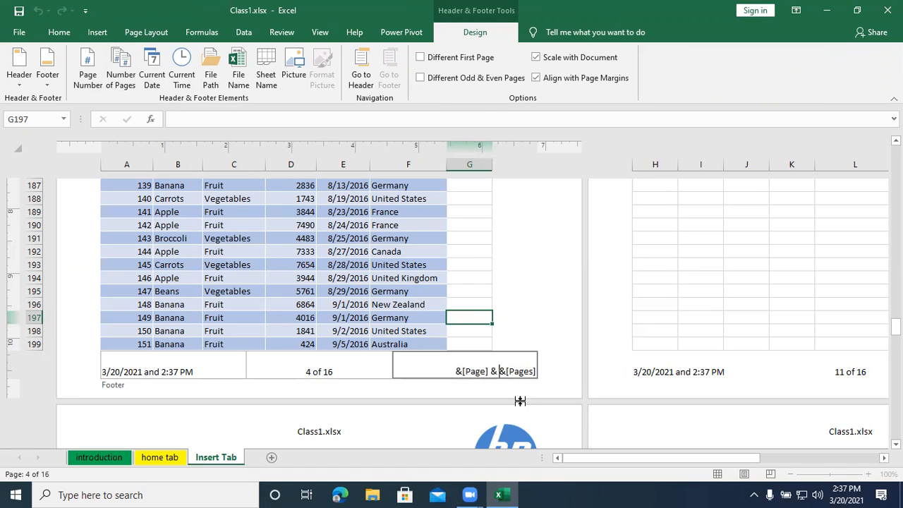
pyautogui.write(' of')
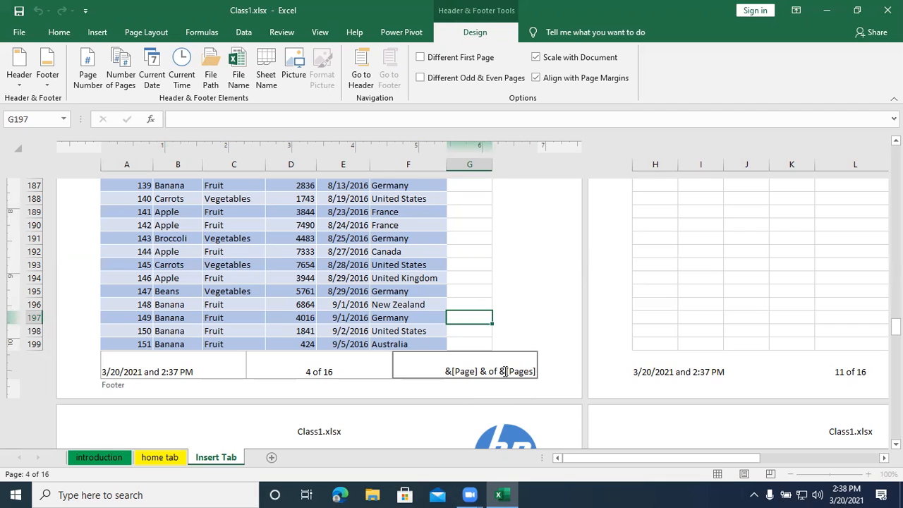
pyautogui.click(364, 372)
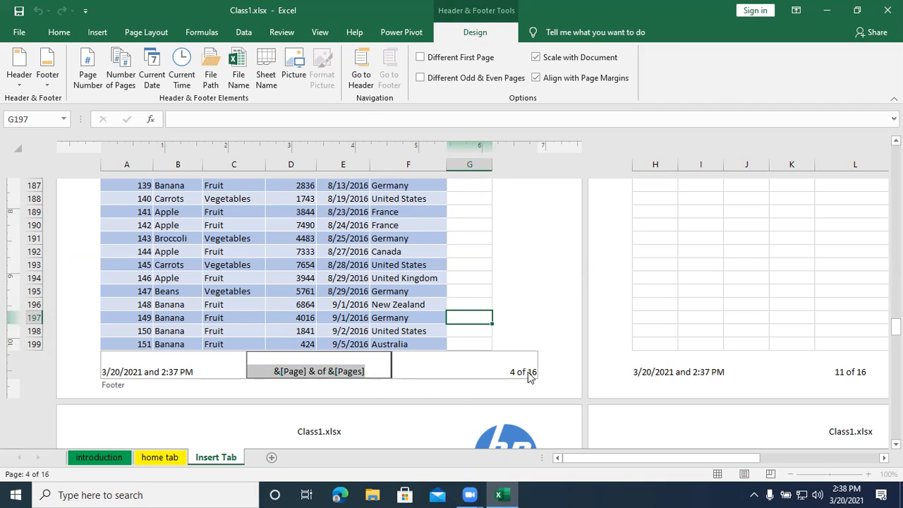
# - Review the lists of preset headers and footers, starting from the footer's date and time section
pyautogui.click(217, 372)
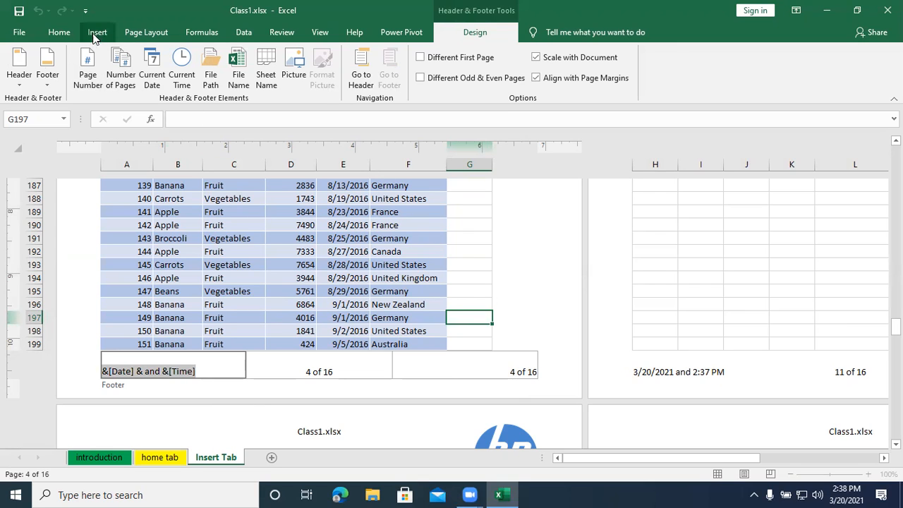
pyautogui.click(19, 81)
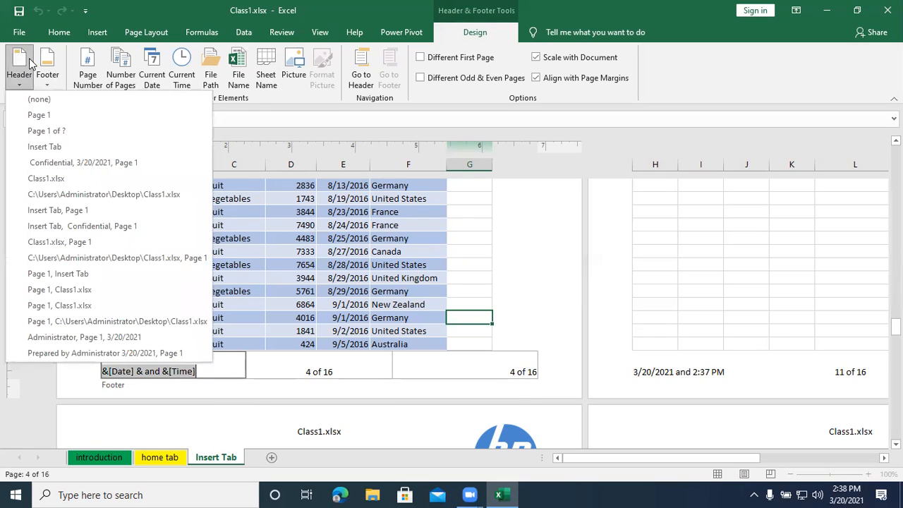
pyautogui.click(47, 86)
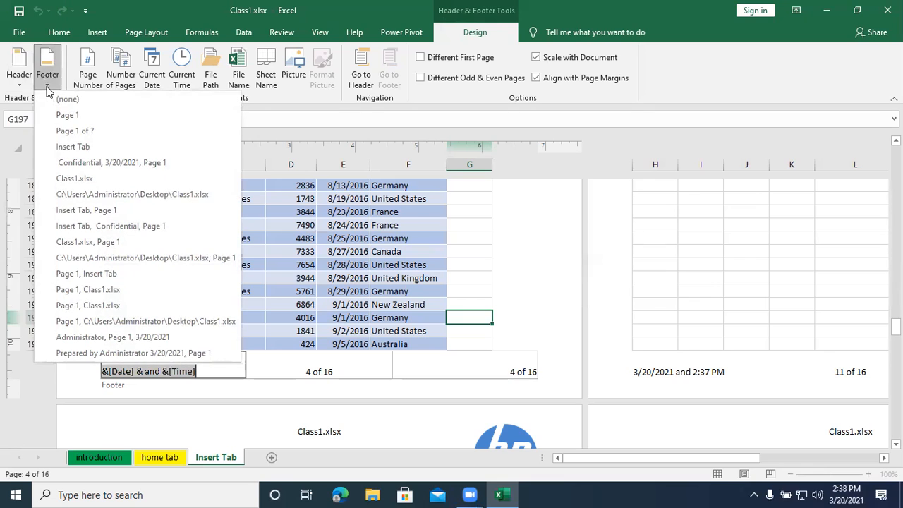
pyautogui.click(24, 85)
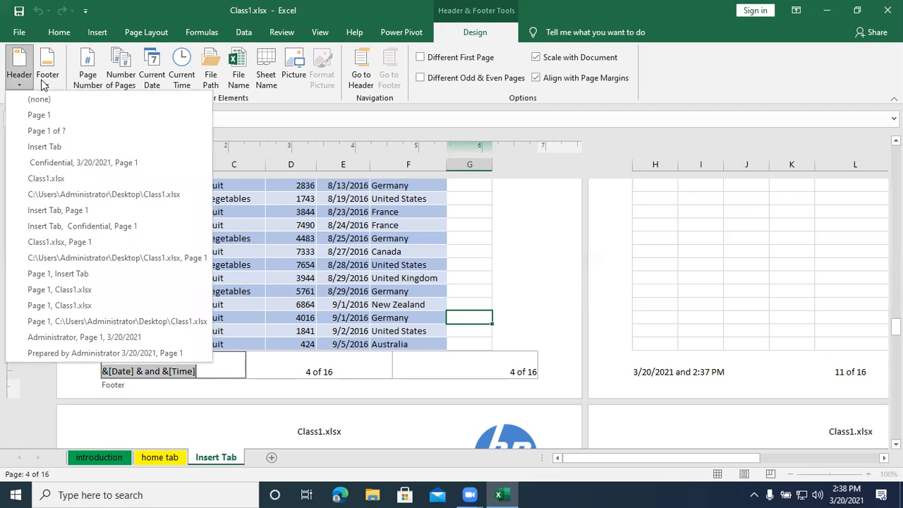
pyautogui.click(41, 82)
pyautogui.click(41, 82)
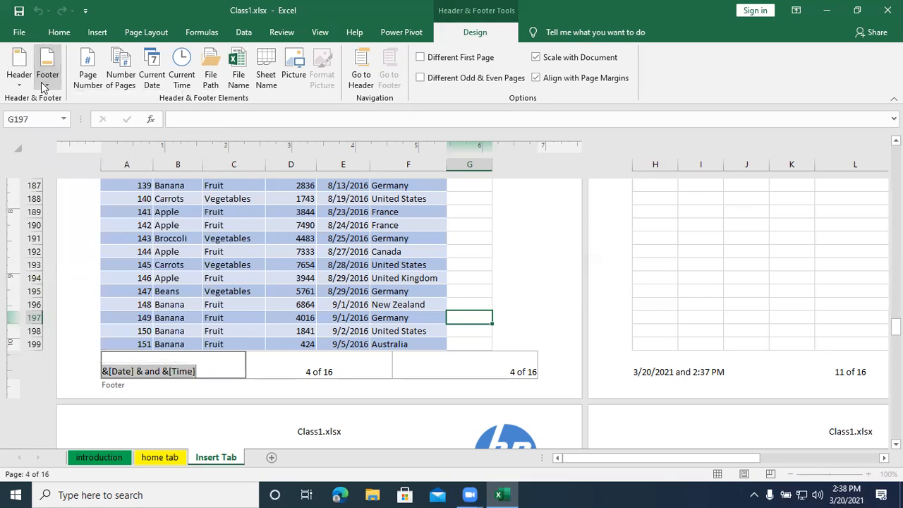
pyautogui.click(48, 85)
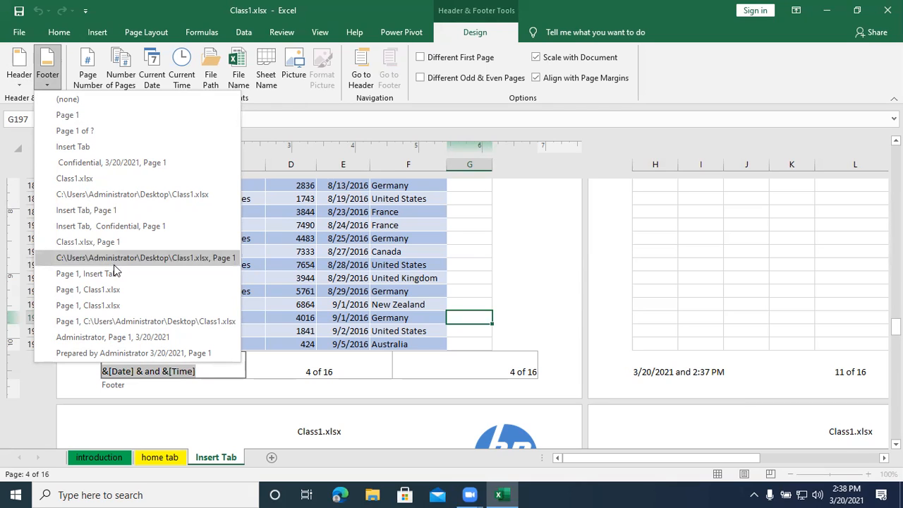
pyautogui.click(421, 360)
# - Apply the preset footer "Page 1 of ?" to the sheet and check the resulting footer
pyautogui.click(420, 360)
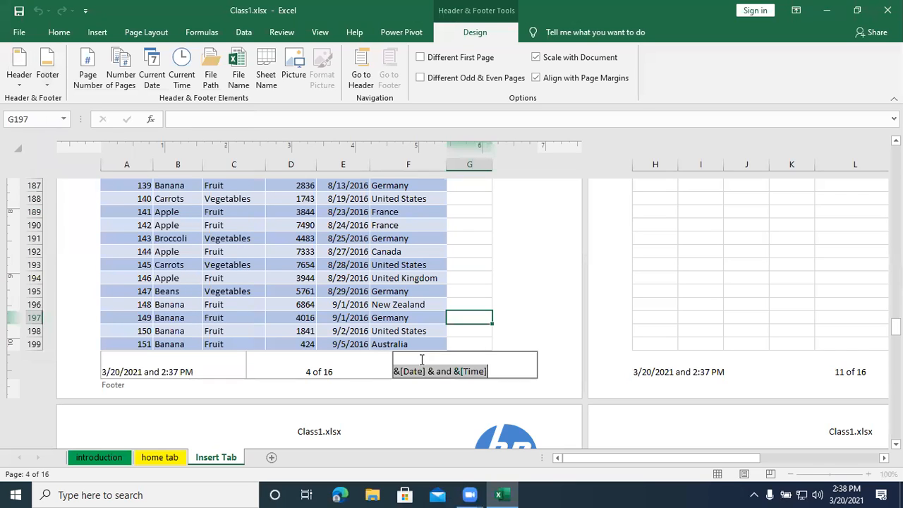
pyautogui.click(45, 81)
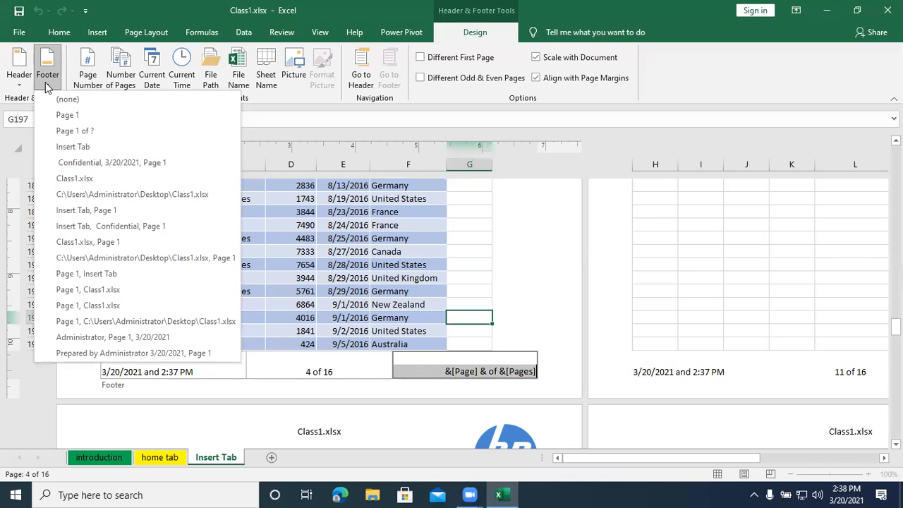
pyautogui.click(83, 131)
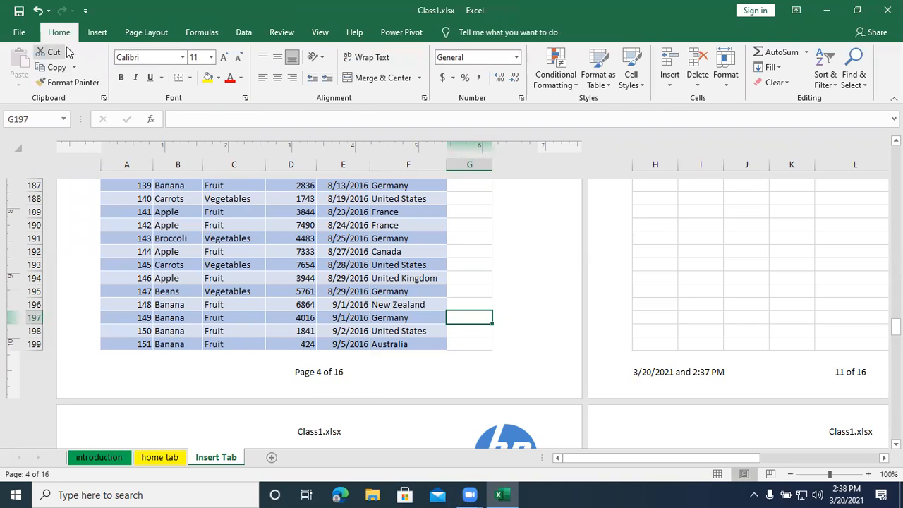
pyautogui.click(438, 365)
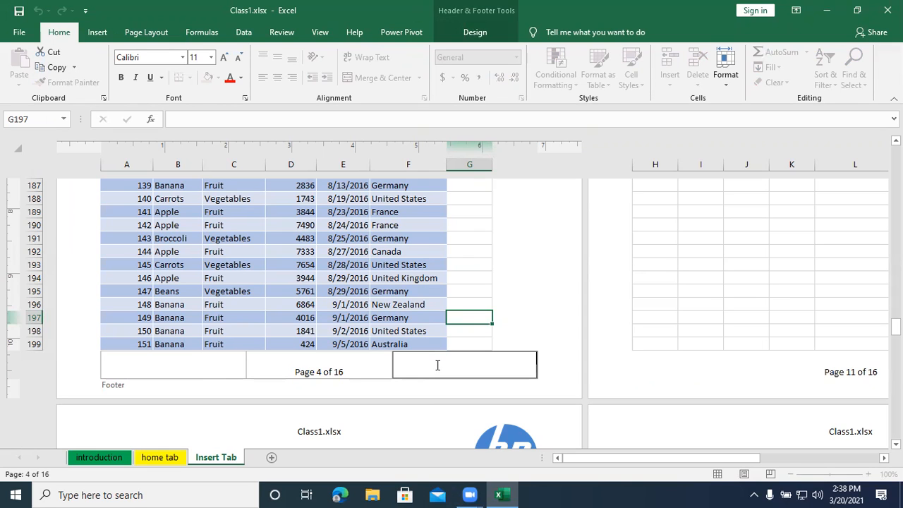
pyautogui.click(452, 291)
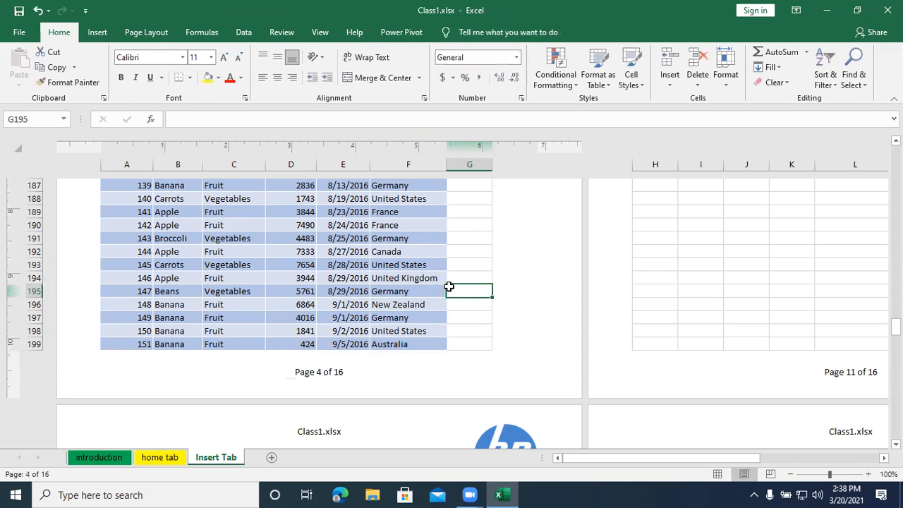
# - Try to undo the footer preset, and return the sheet to Page Layout view
pyautogui.hotkey('ctrl', 'z')
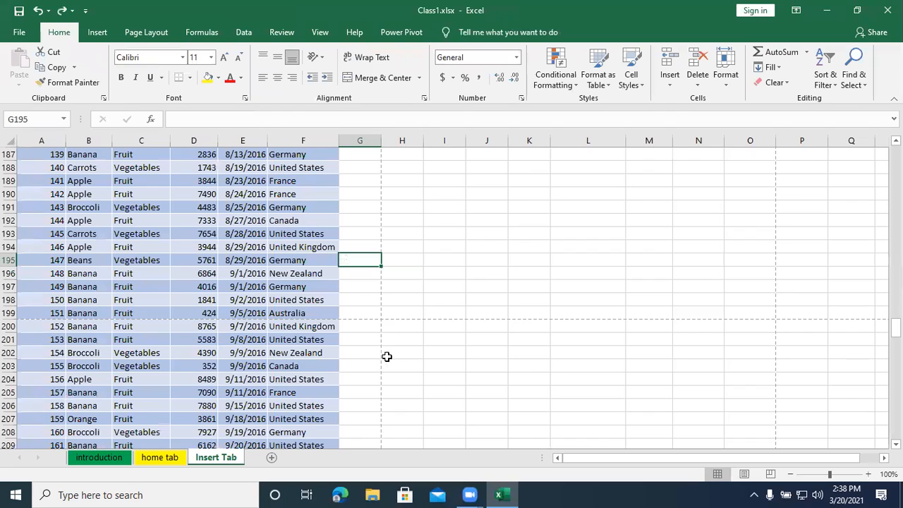
pyautogui.scroll(-5, 355, 351)
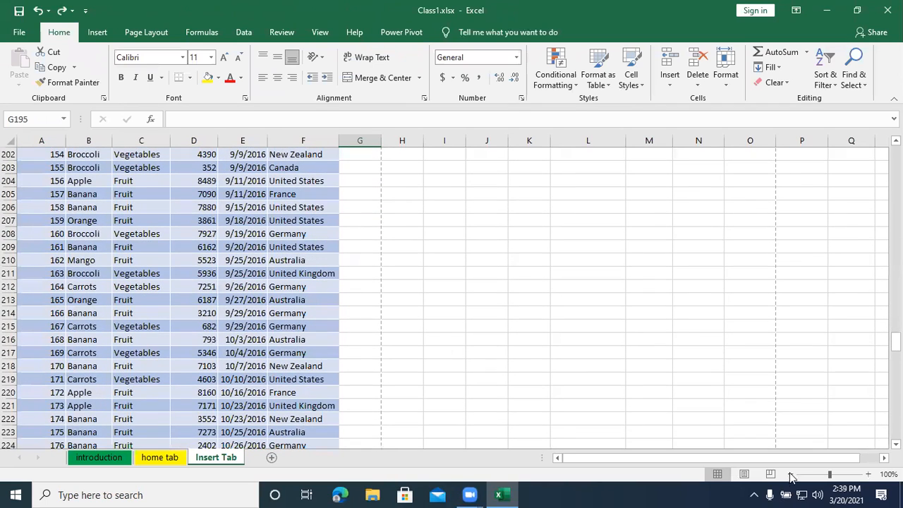
pyautogui.click(743, 474)
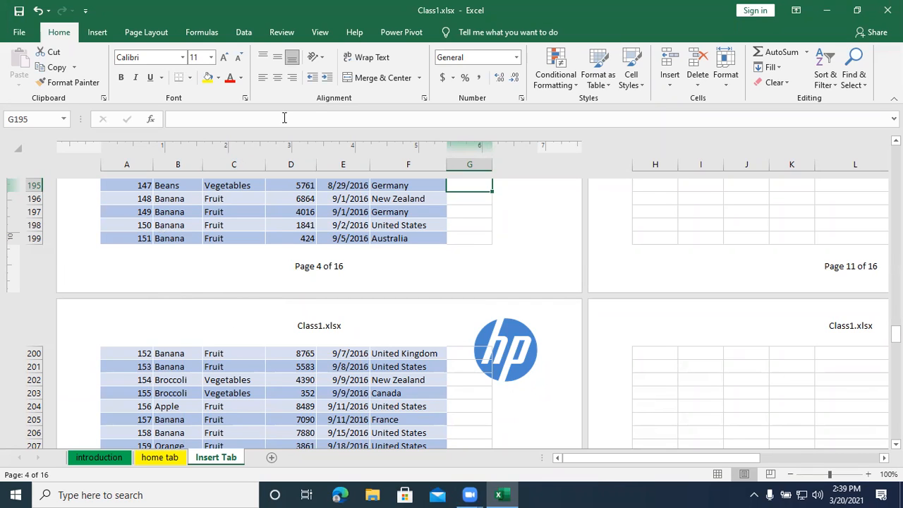
# - Show the sheet in Page Break Preview and switch back to Page Layout view
pyautogui.click(321, 33)
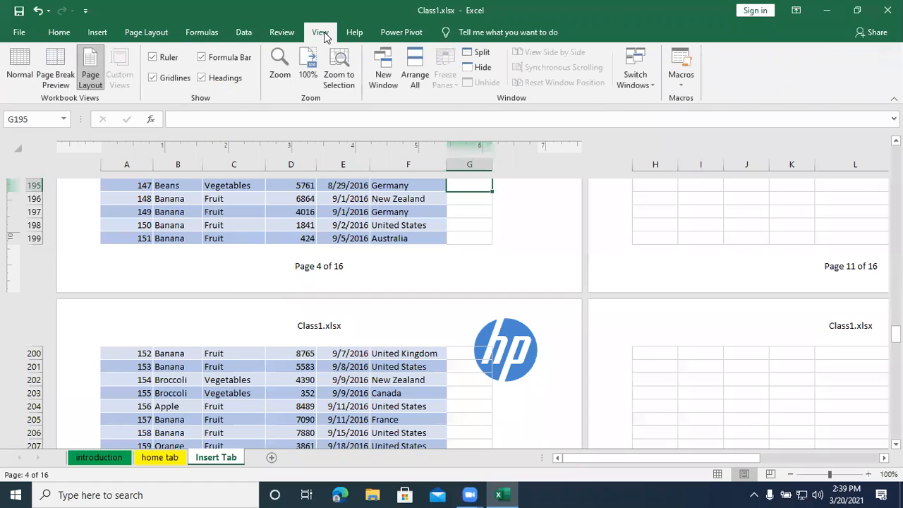
pyautogui.click(55, 70)
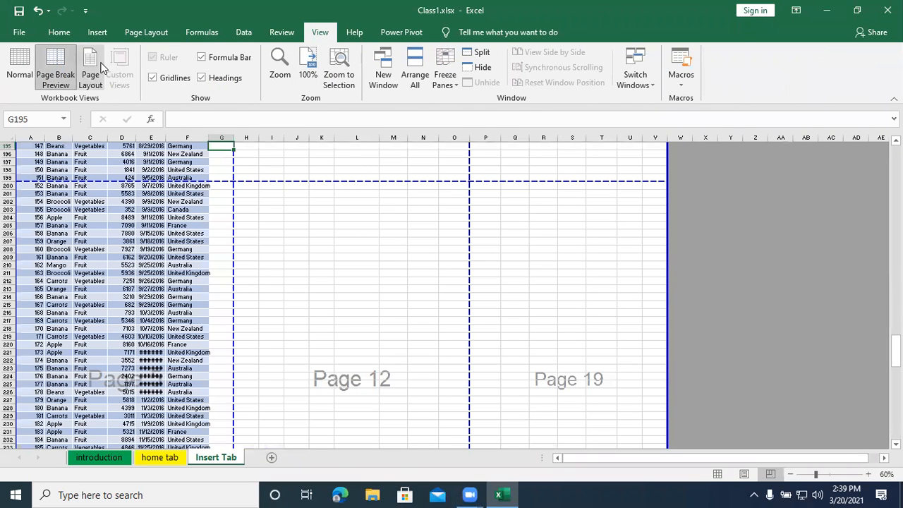
pyautogui.click(92, 74)
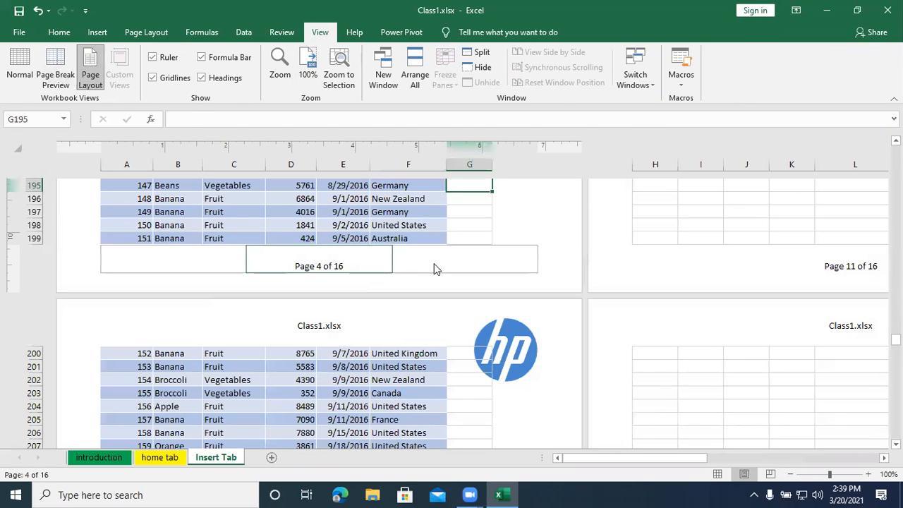
pyautogui.click(97, 33)
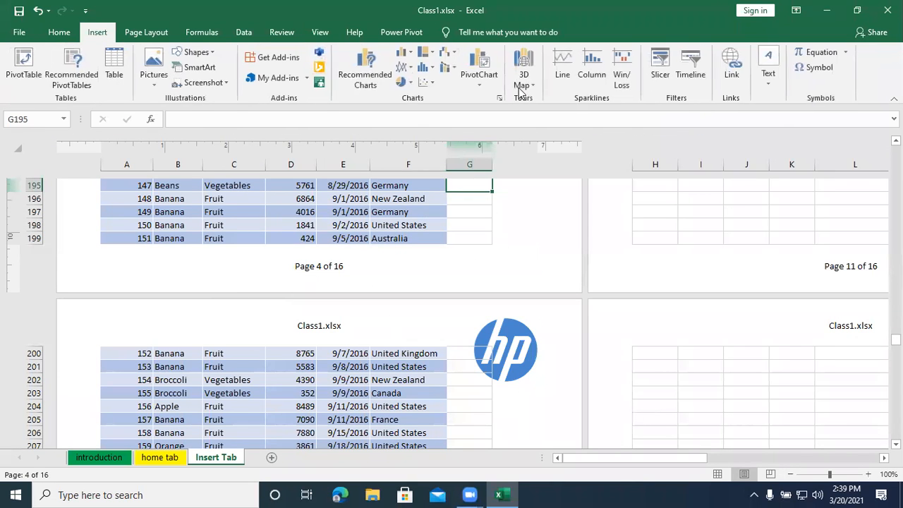
pyautogui.click(771, 87)
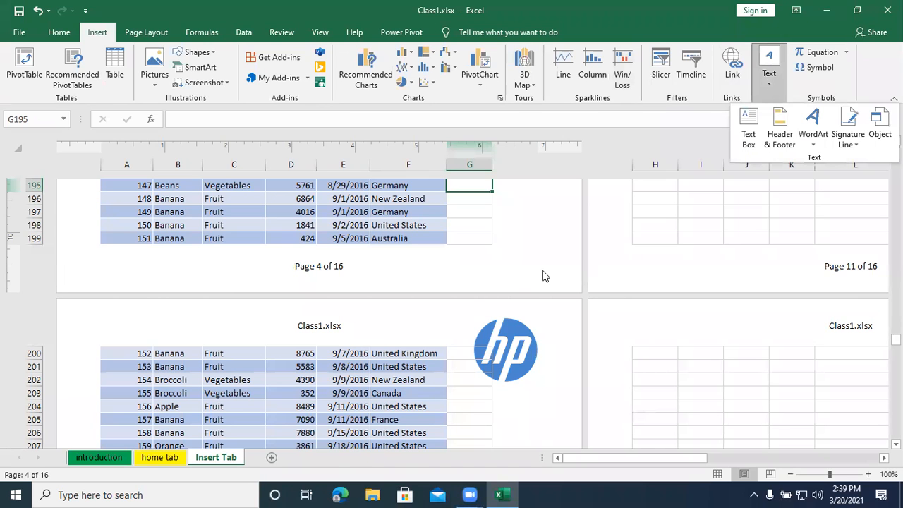
pyautogui.click(474, 395)
pyautogui.scroll(-20, 475, 395)
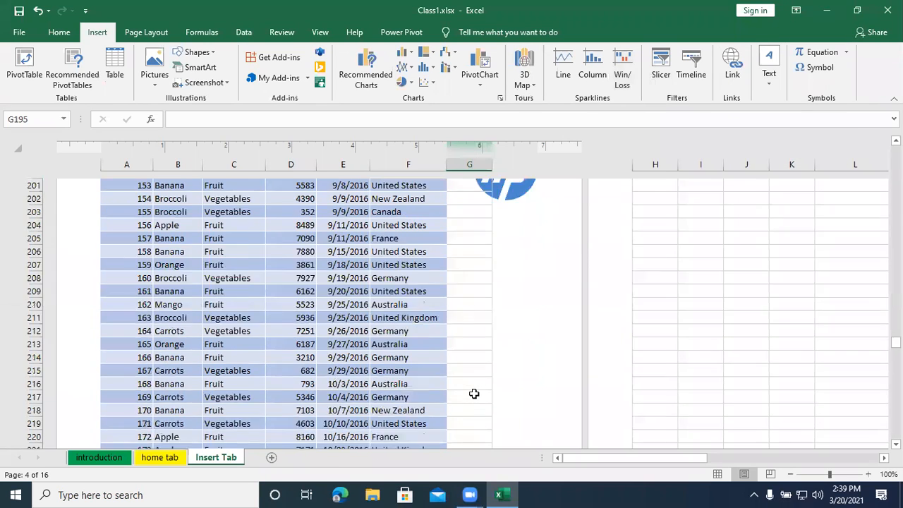
# - Insert WordArt in the blue reflection style near cell A317, below the text box
pyautogui.scroll(-19, 472, 395)
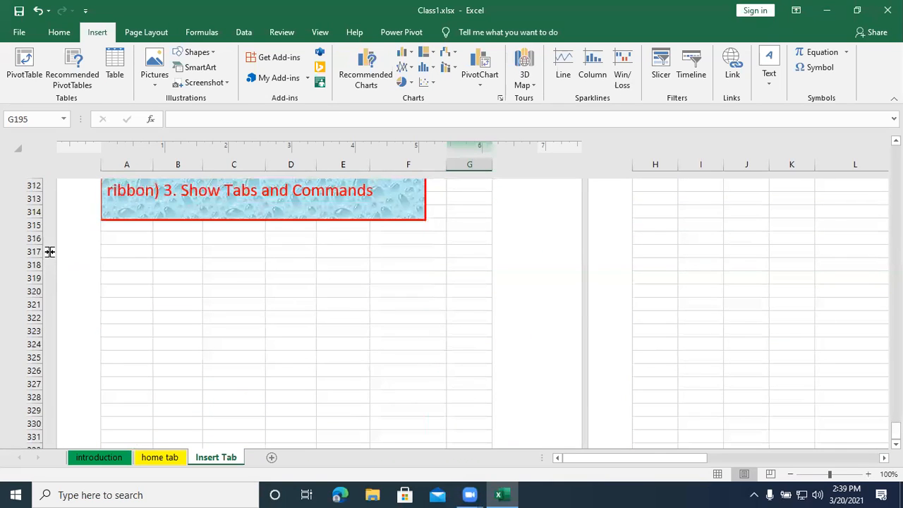
pyautogui.click(123, 252)
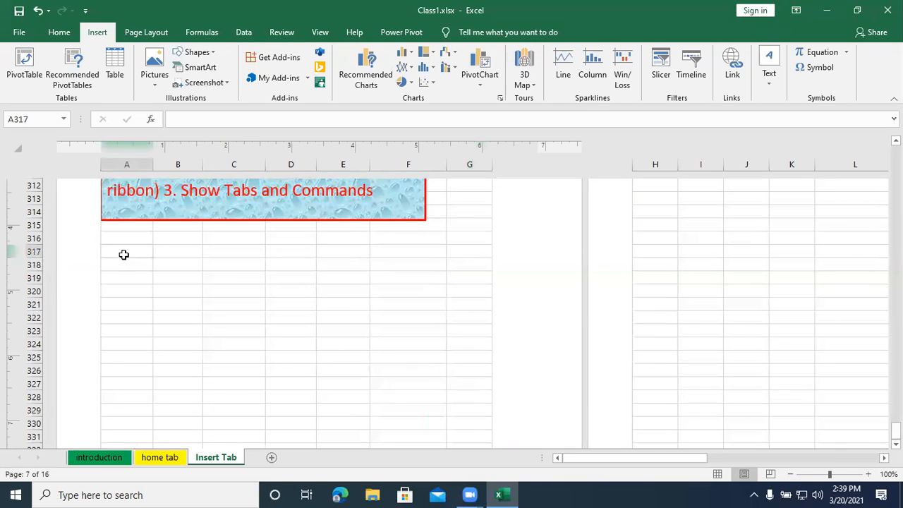
pyautogui.click(771, 85)
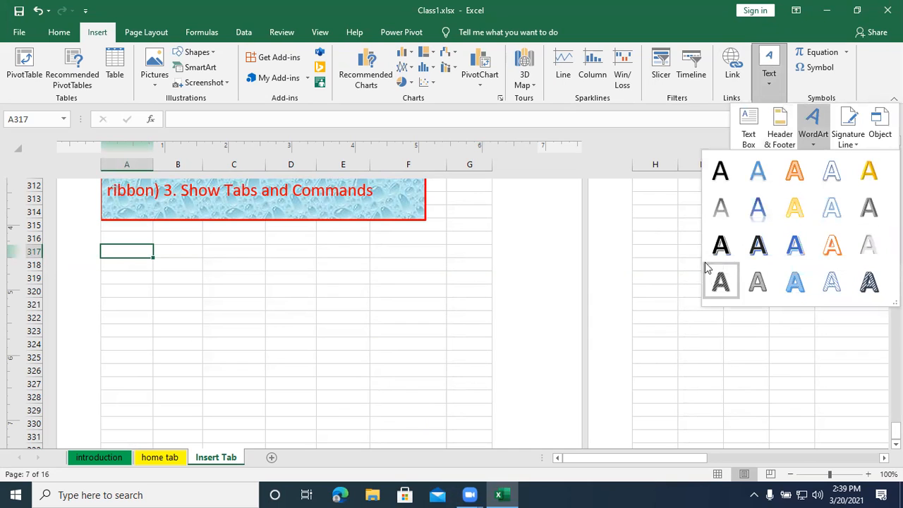
pyautogui.click(773, 205)
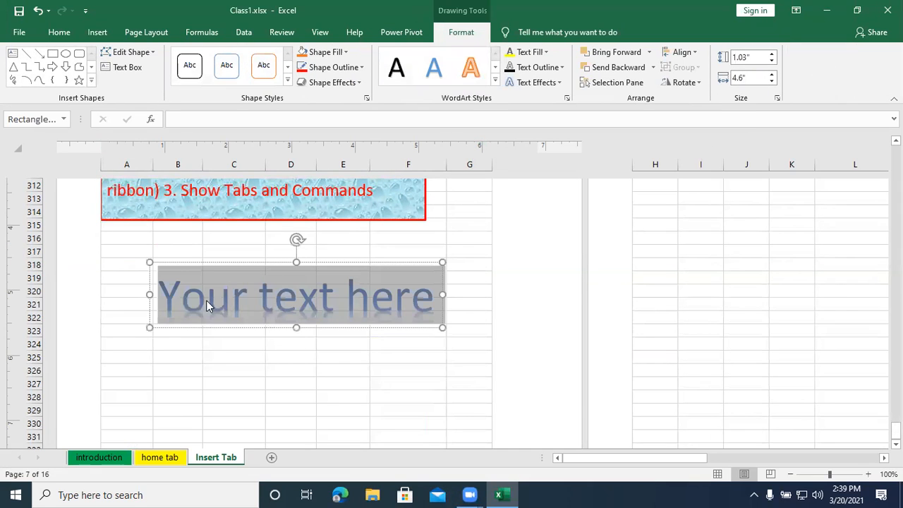
# - Replace the WordArt's placeholder text with "Welcome"
pyautogui.click(203, 299)
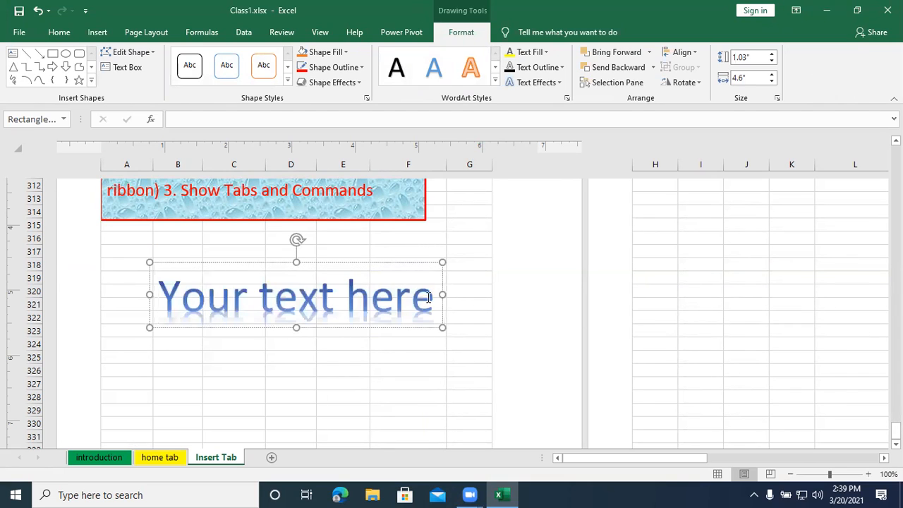
pyautogui.moveTo(433, 299); pyautogui.dragTo(194, 297)
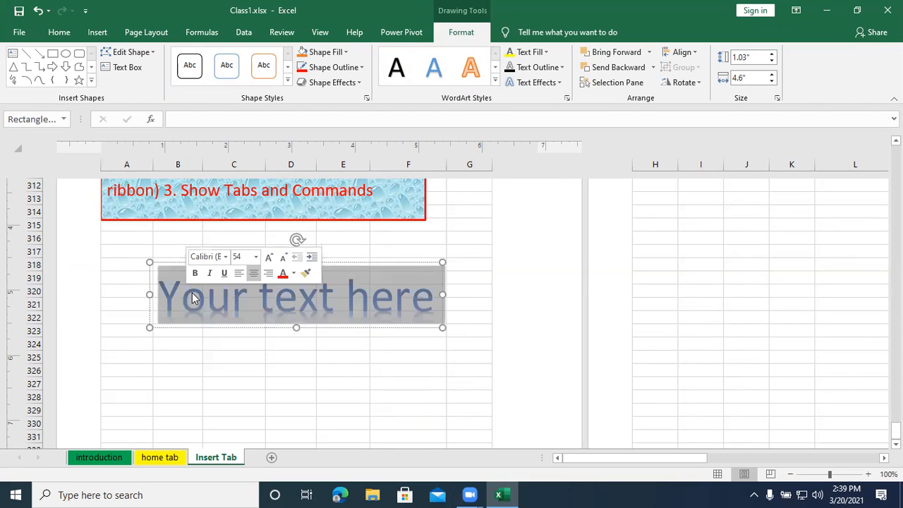
pyautogui.write('Welcome')
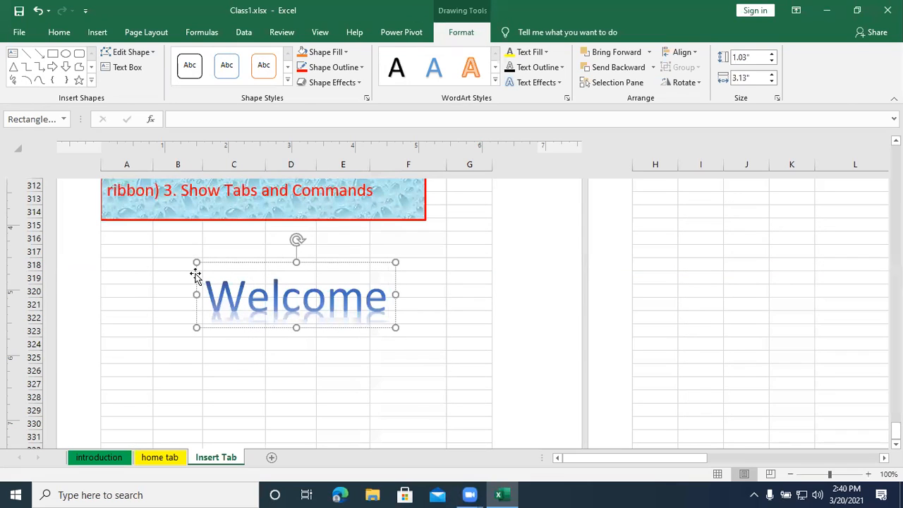
# - Fill the Welcome WordArt's shape with a light cream texture
pyautogui.click(221, 295)
pyautogui.click(348, 53)
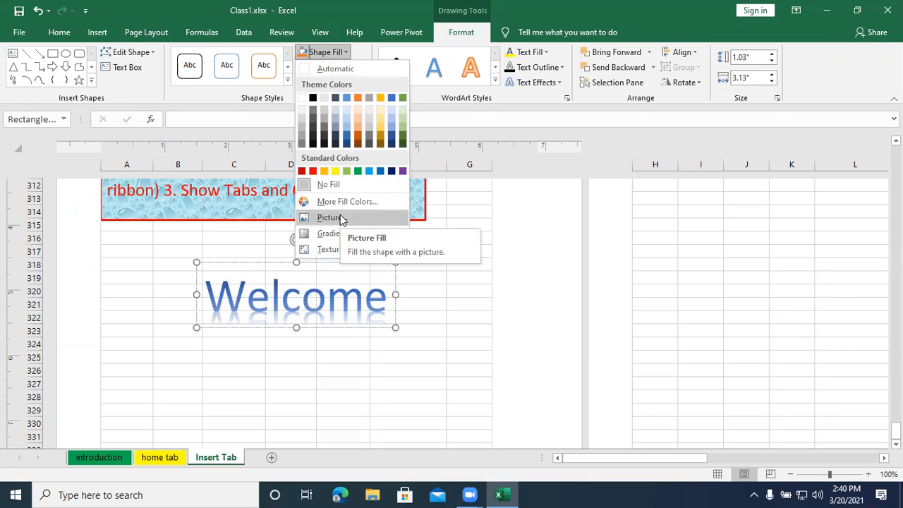
pyautogui.moveTo(329, 249)
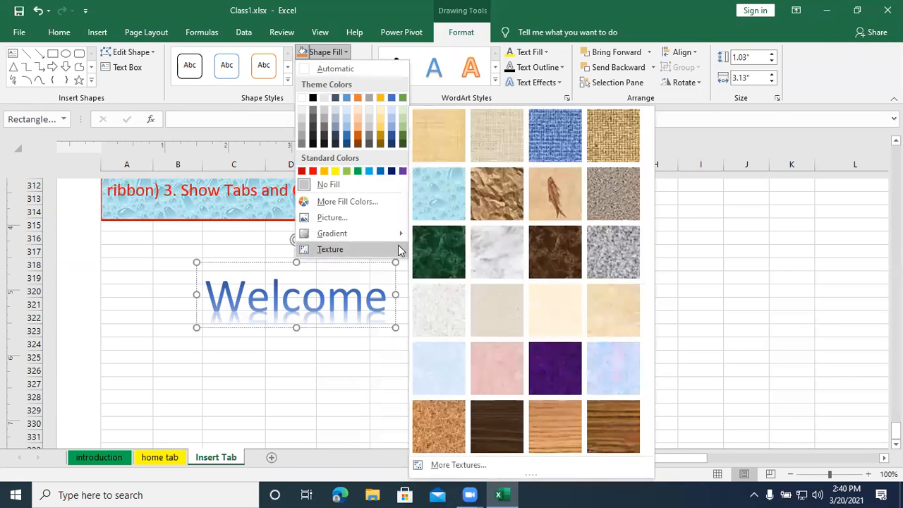
pyautogui.click(556, 320)
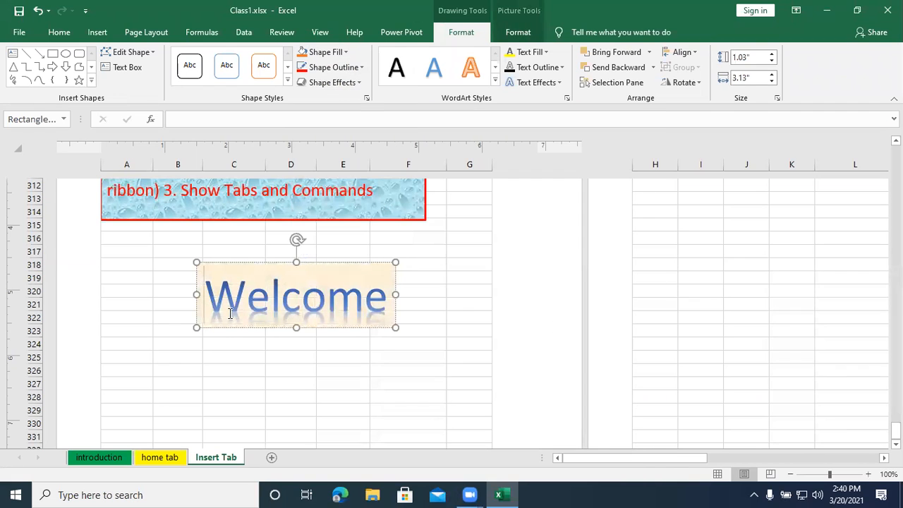
# - Give the Welcome WordArt's shape a green outline with a weight of 4½ pt
pyautogui.click(342, 67)
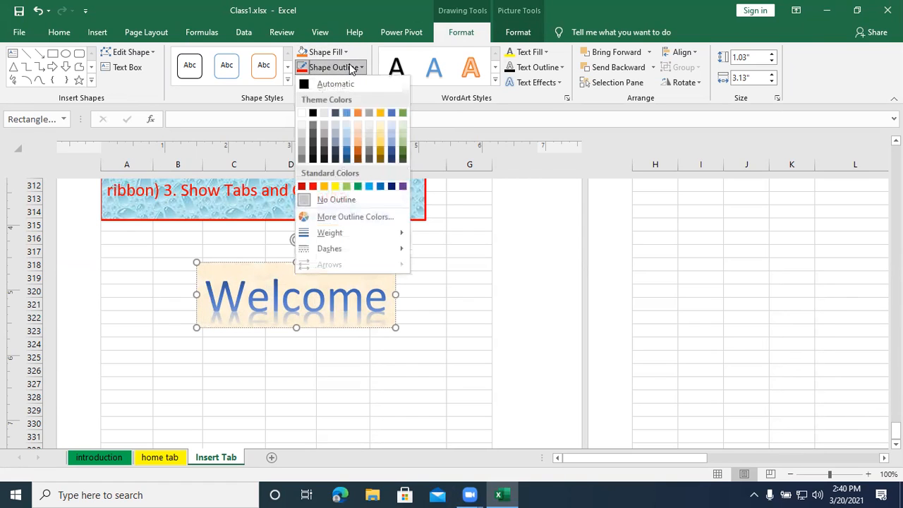
pyautogui.click(357, 186)
pyautogui.click(341, 68)
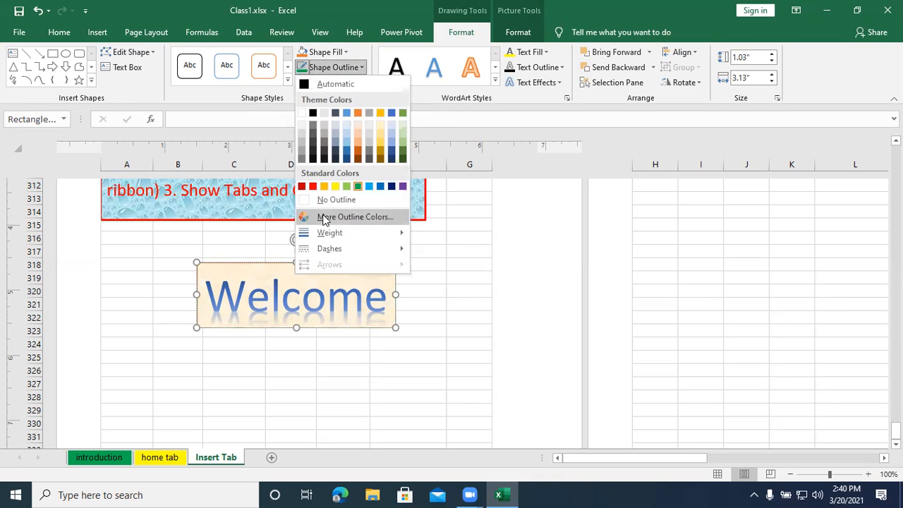
pyautogui.moveTo(327, 233)
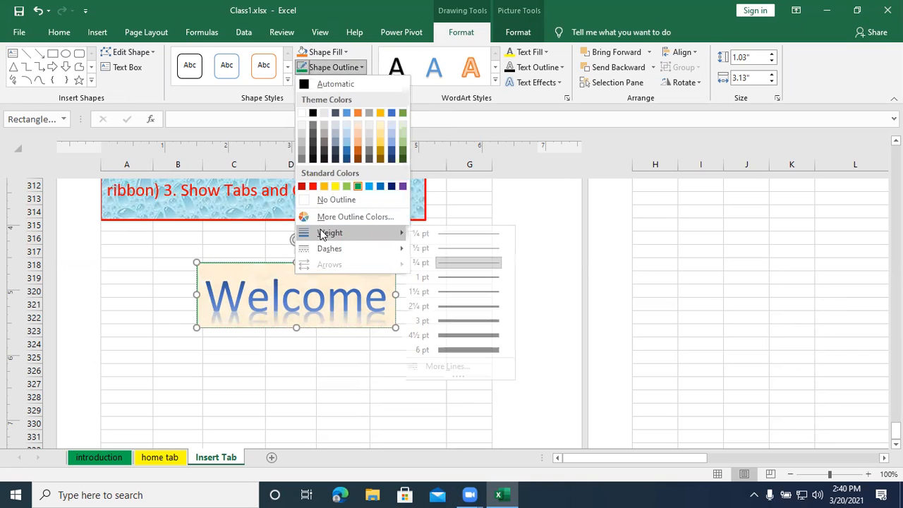
pyautogui.click(450, 335)
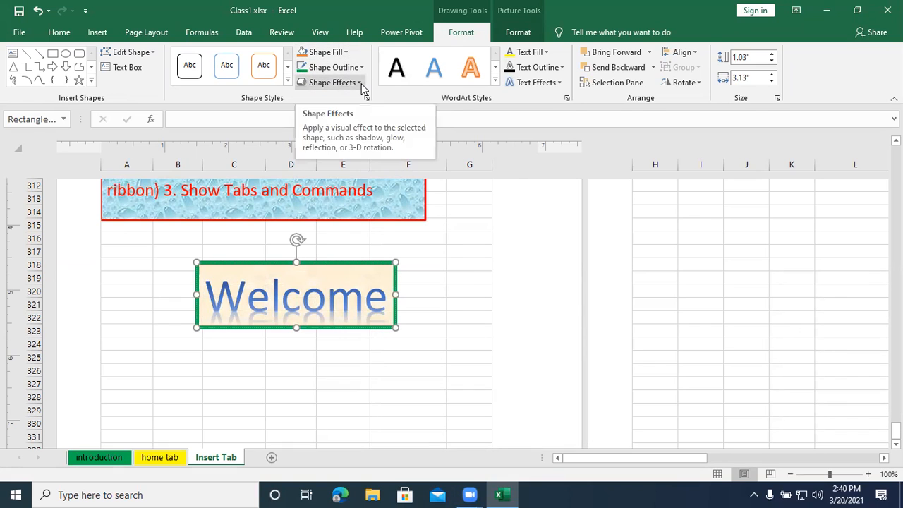
# - Select the Welcome text in the WordArt and set its text outline to the dark blue-gray theme color
pyautogui.click(301, 294)
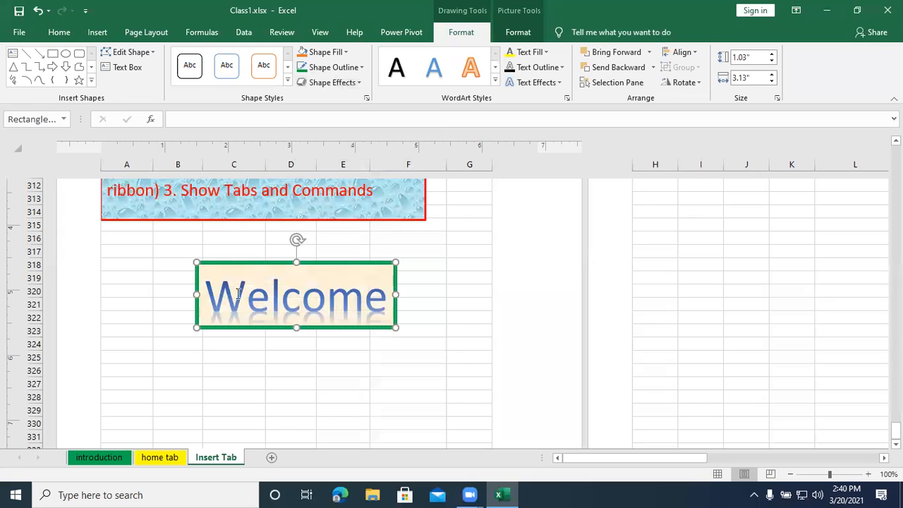
pyautogui.moveTo(209, 293); pyautogui.dragTo(400, 295)
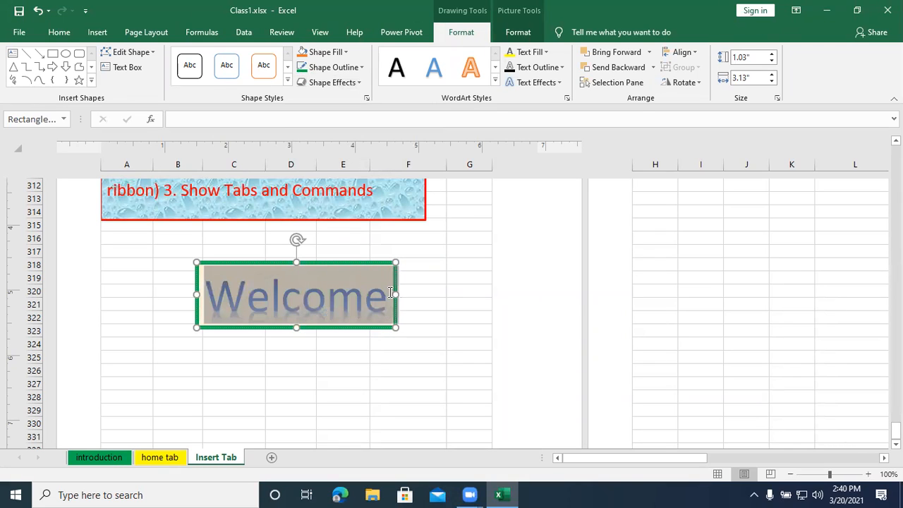
pyautogui.click(555, 67)
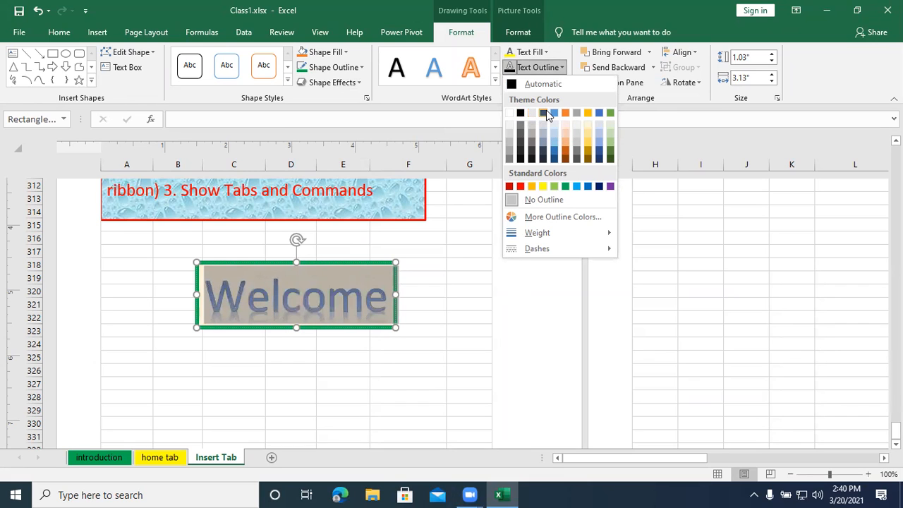
pyautogui.click(547, 114)
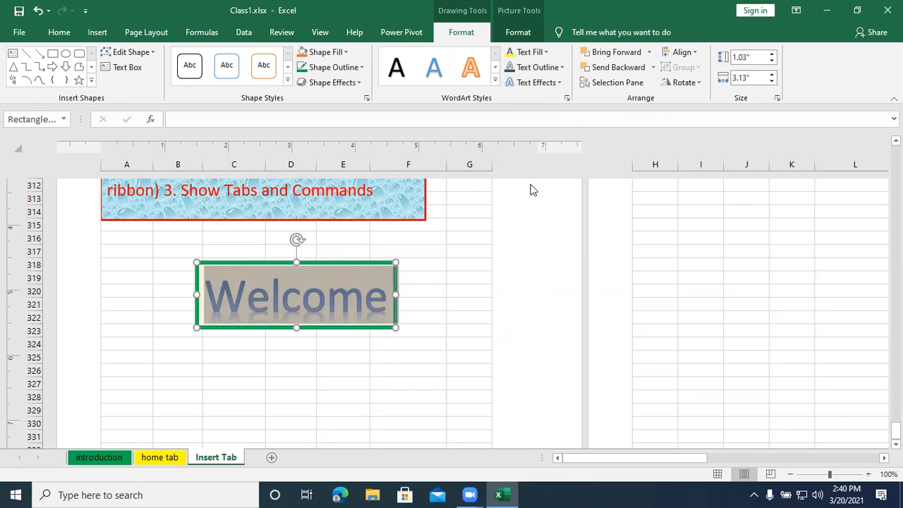
# - Apply the 8 point Gold, Accent color 4 glow and a bevel effect to the Welcome text
pyautogui.click(558, 84)
pyautogui.moveTo(553, 139)
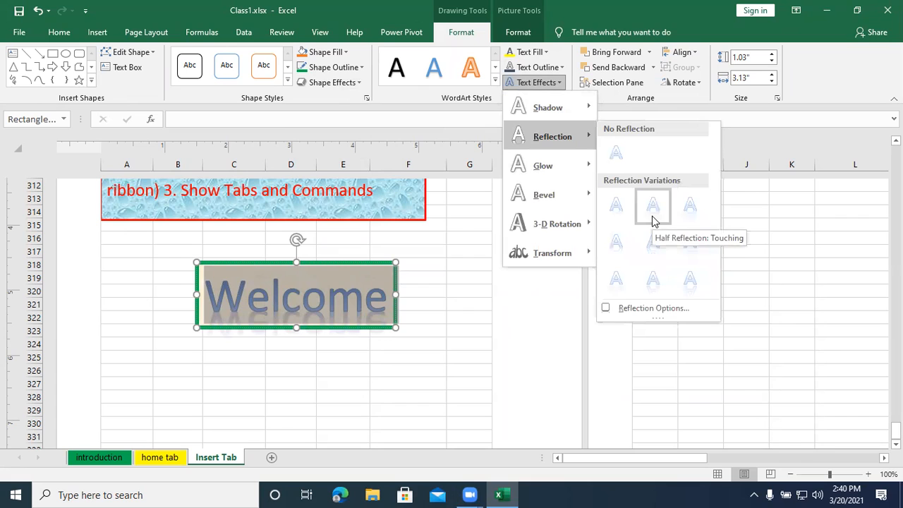
pyautogui.moveTo(565, 169)
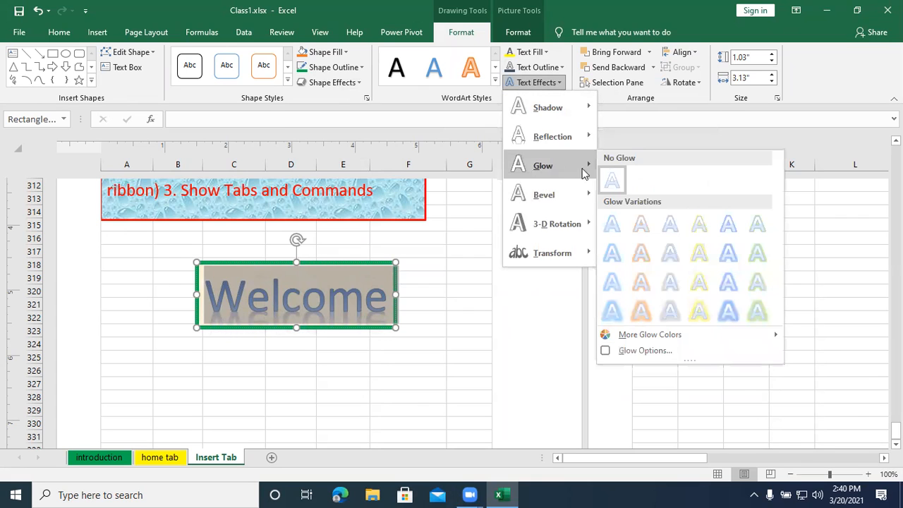
pyautogui.click(699, 254)
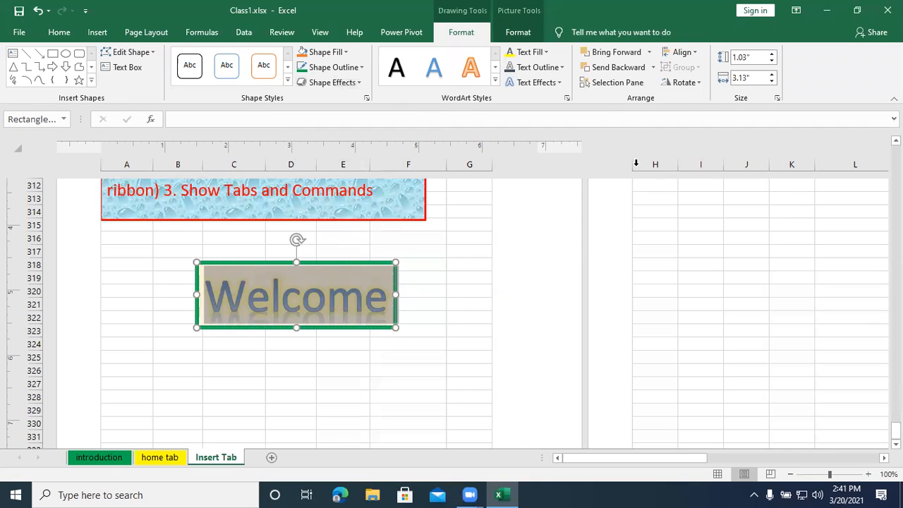
pyautogui.click(556, 83)
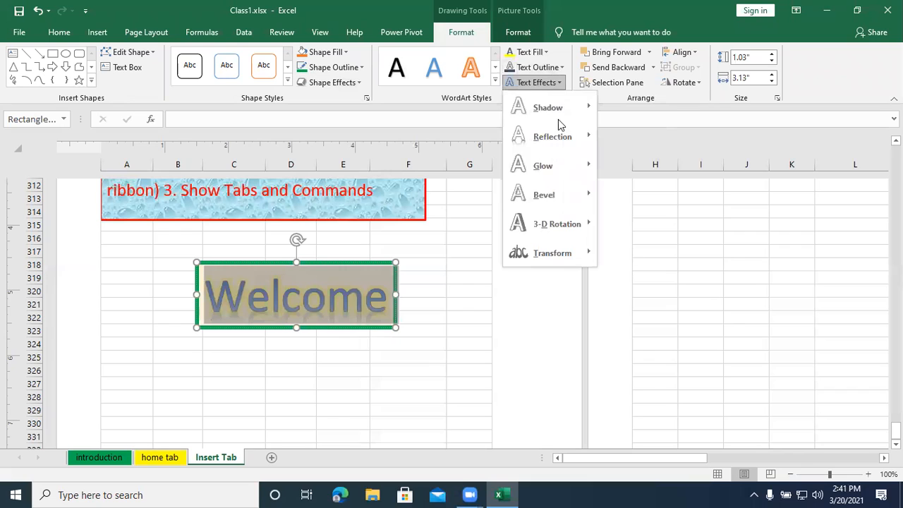
pyautogui.moveTo(566, 199)
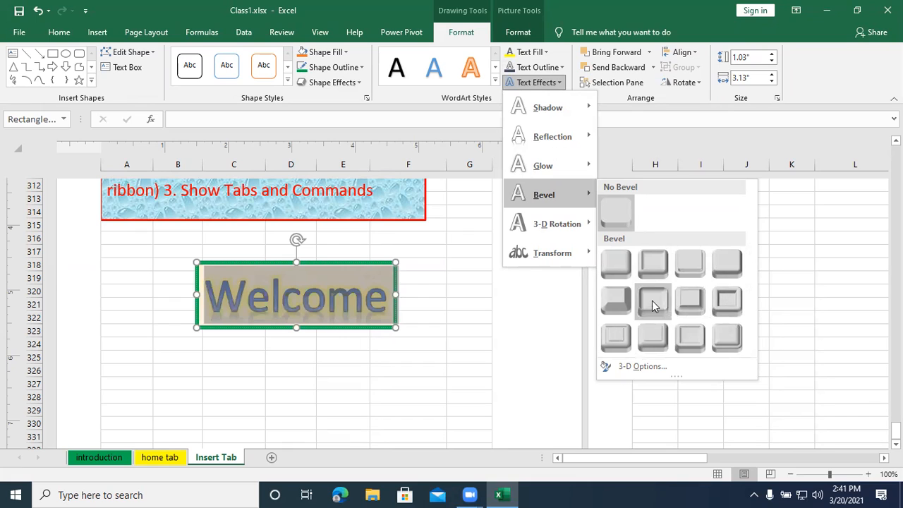
pyautogui.click(623, 299)
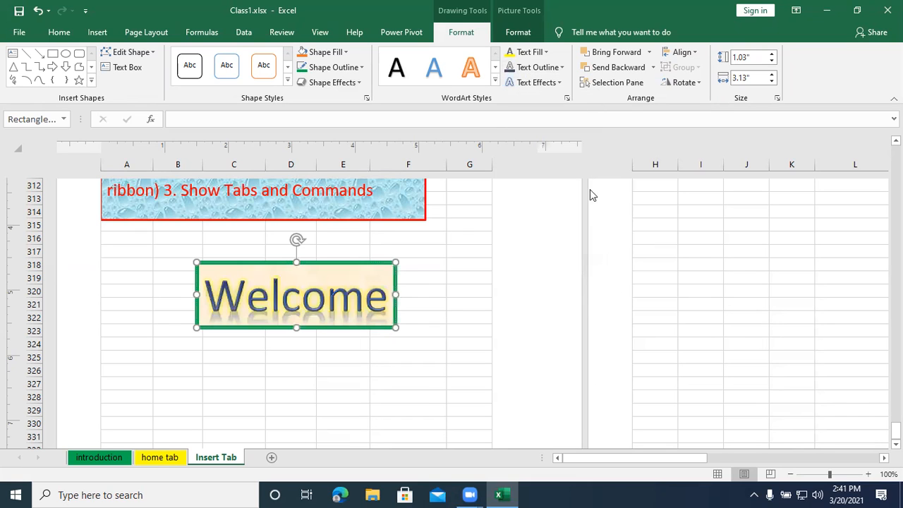
# - Apply the Perspective: Right 3-D rotation to the Welcome text
pyautogui.click(551, 69)
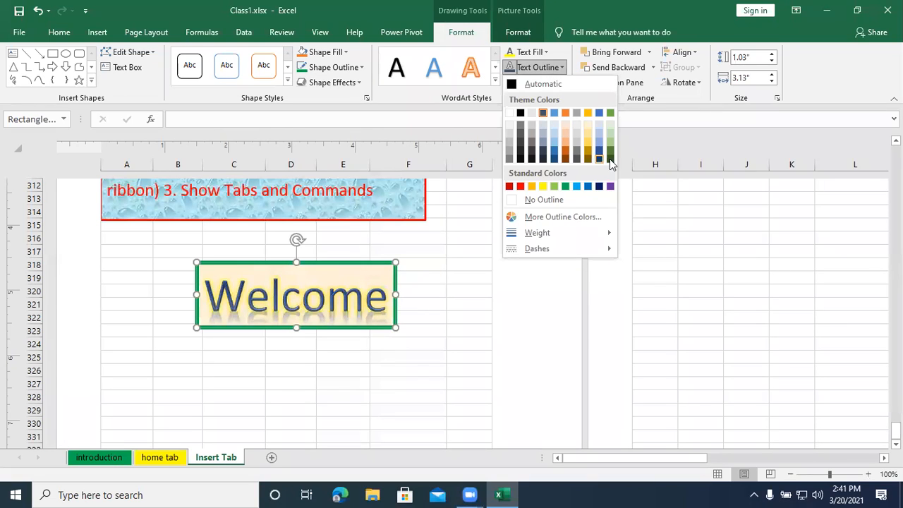
pyautogui.click(645, 122)
pyautogui.click(560, 82)
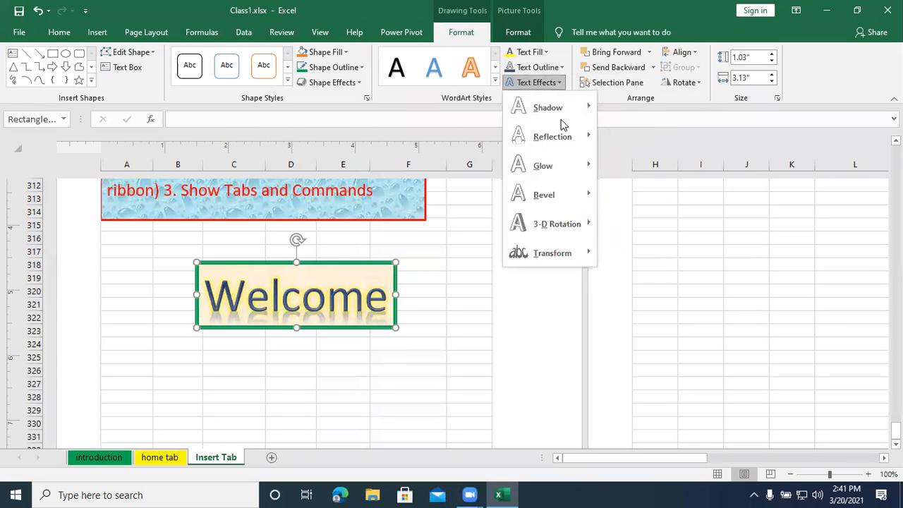
pyautogui.moveTo(555, 240)
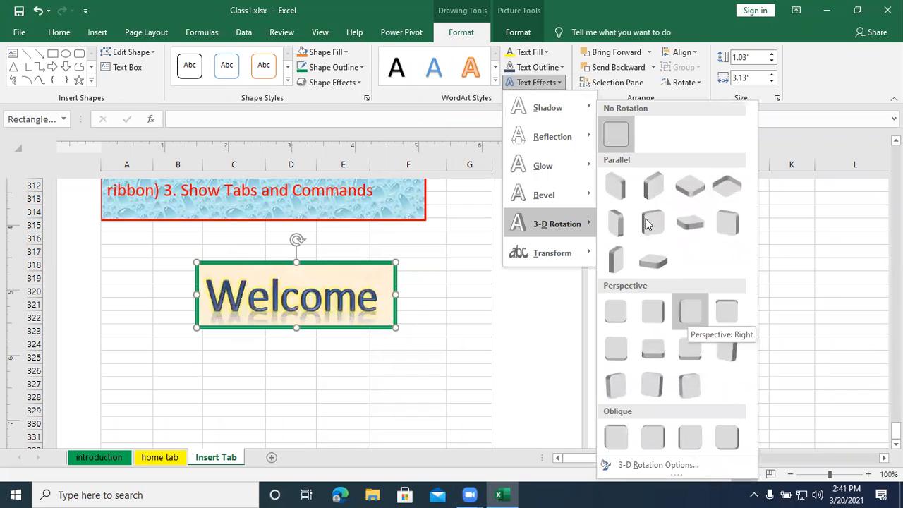
pyautogui.click(710, 228)
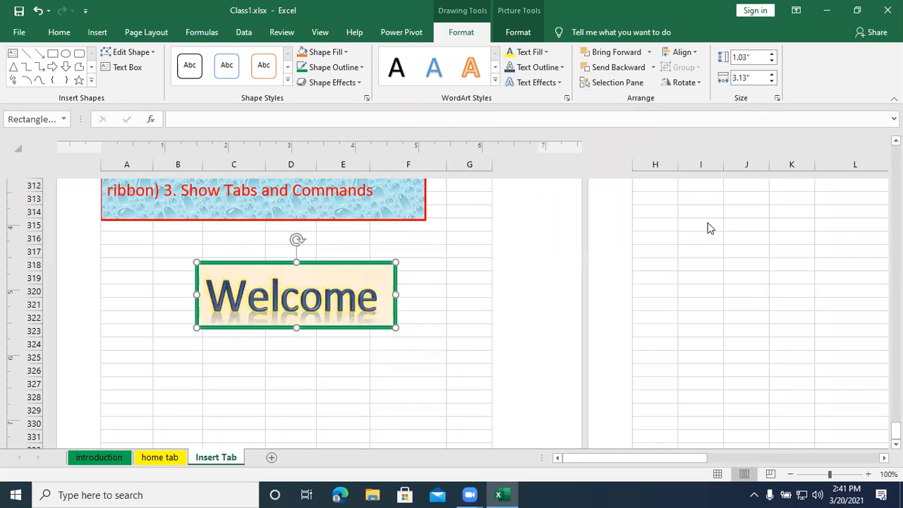
# - Preview the Follow Path and Warp transform effects on the Welcome text without applying one
pyautogui.click(537, 82)
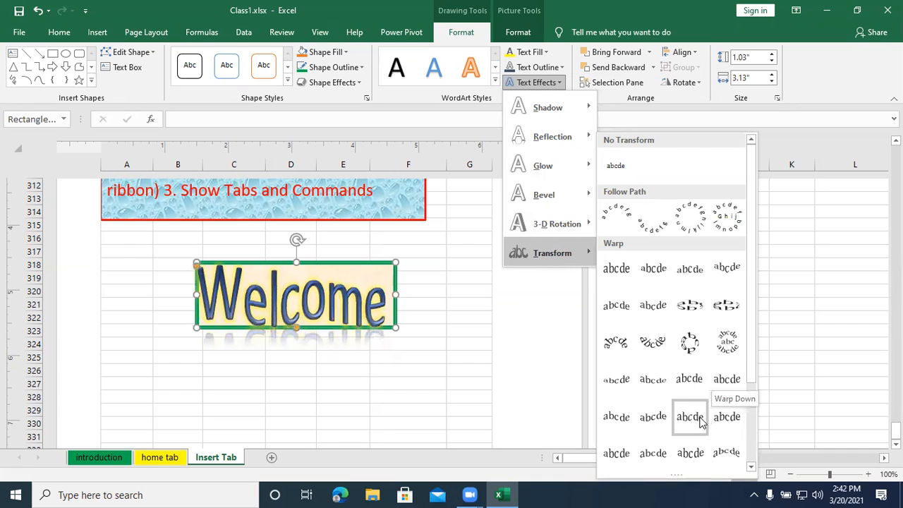
pyautogui.scroll(-3, 695, 416)
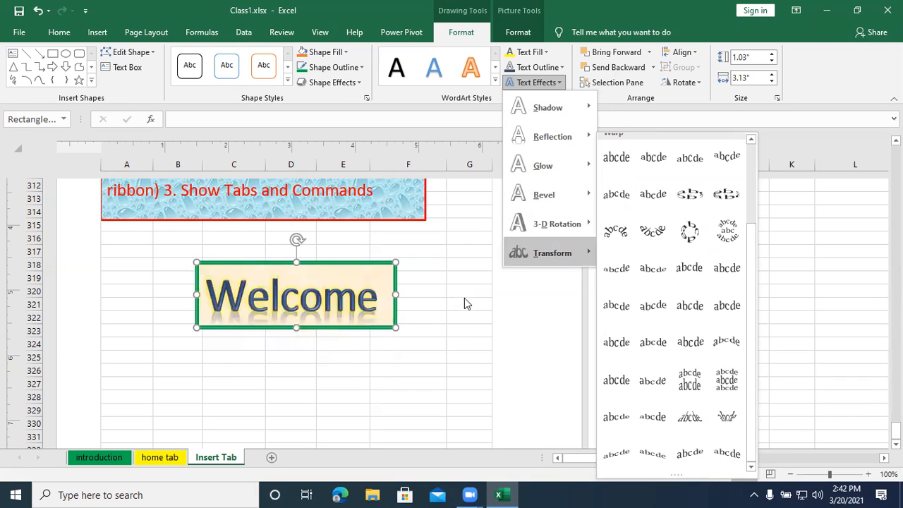
pyautogui.scroll(3, 621, 211)
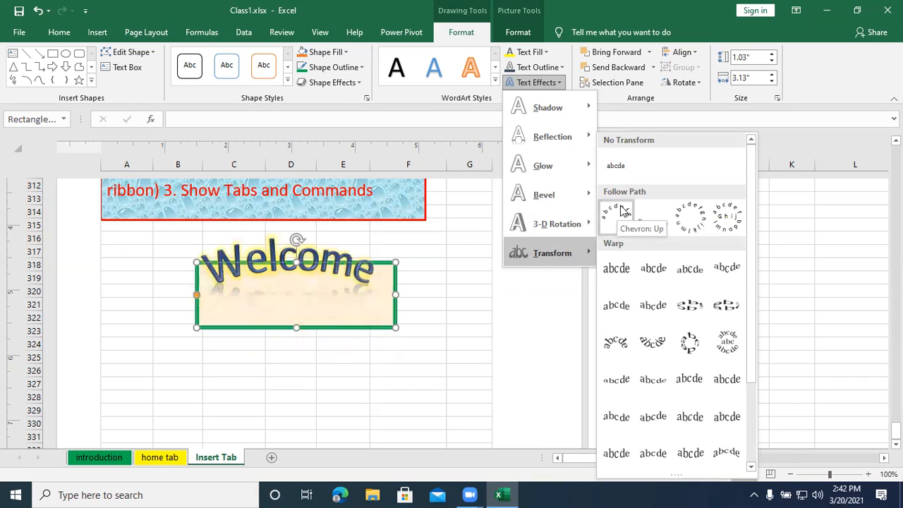
pyautogui.click(434, 330)
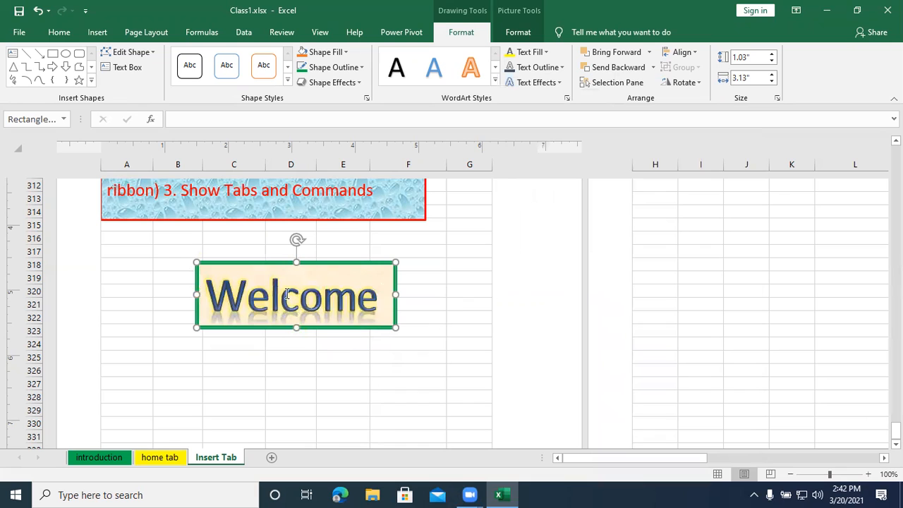
# - Insert a signature line at cell A325, filling in the suggested signer's name and the title (Trainer)
pyautogui.click(148, 357)
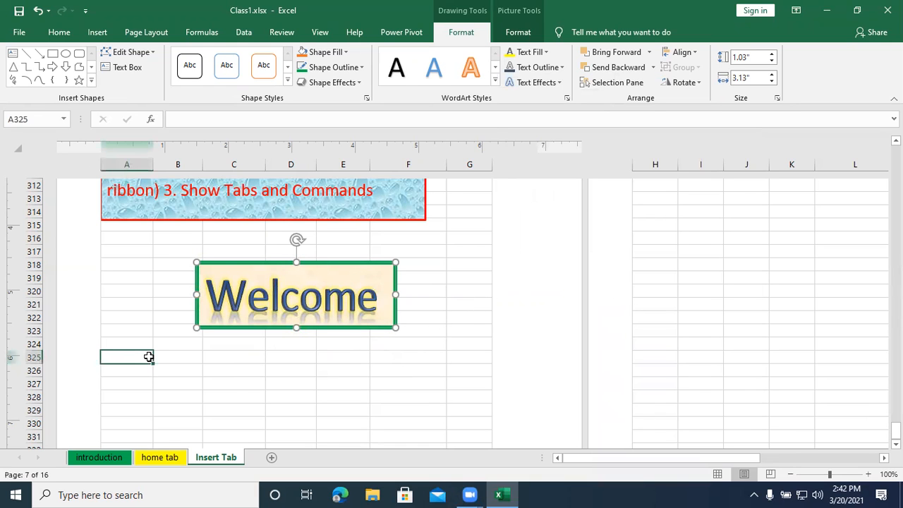
pyautogui.click(97, 32)
pyautogui.click(771, 77)
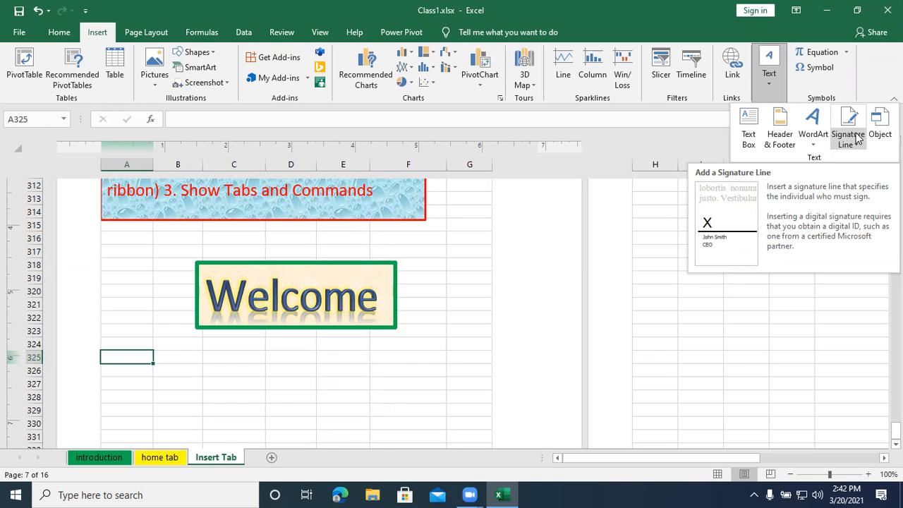
pyautogui.click(852, 139)
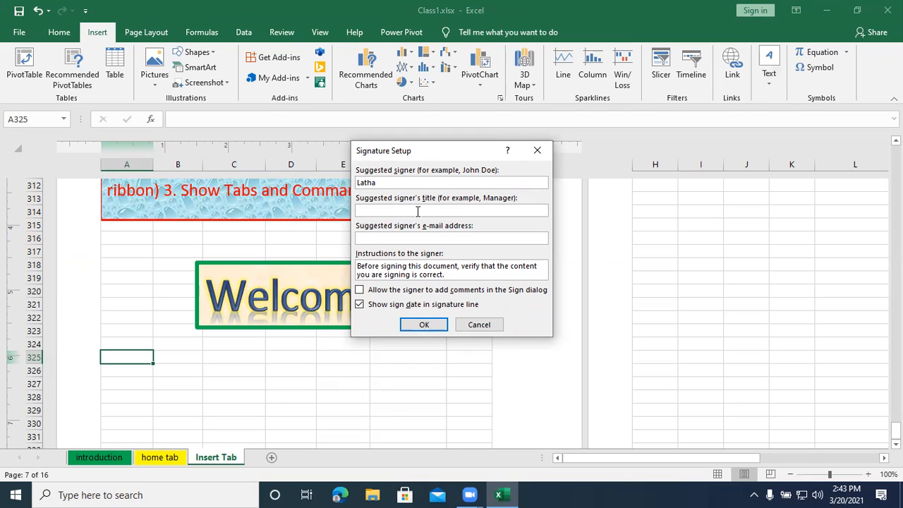
pyautogui.write('(Trainer)')
pyautogui.click(430, 327)
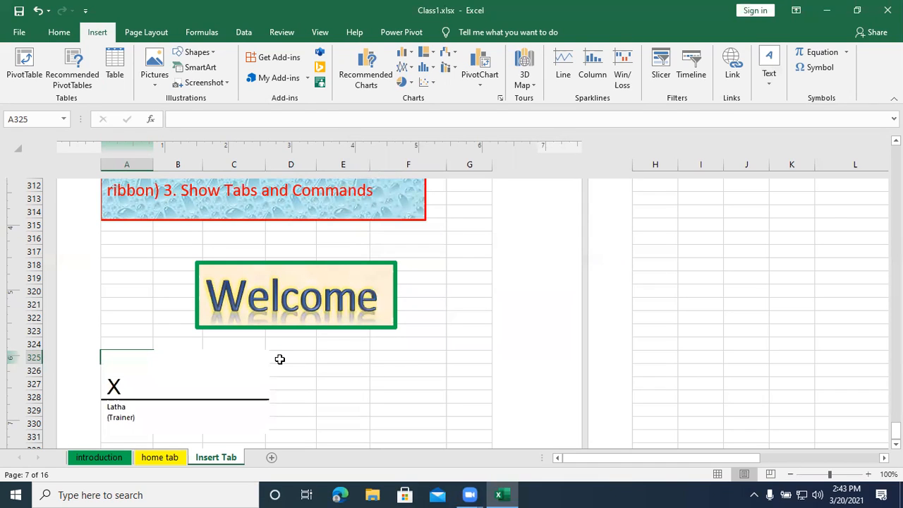
# - Move the signature line to columns D to G below the Welcome WordArt and enlarge it slightly
pyautogui.click(176, 366)
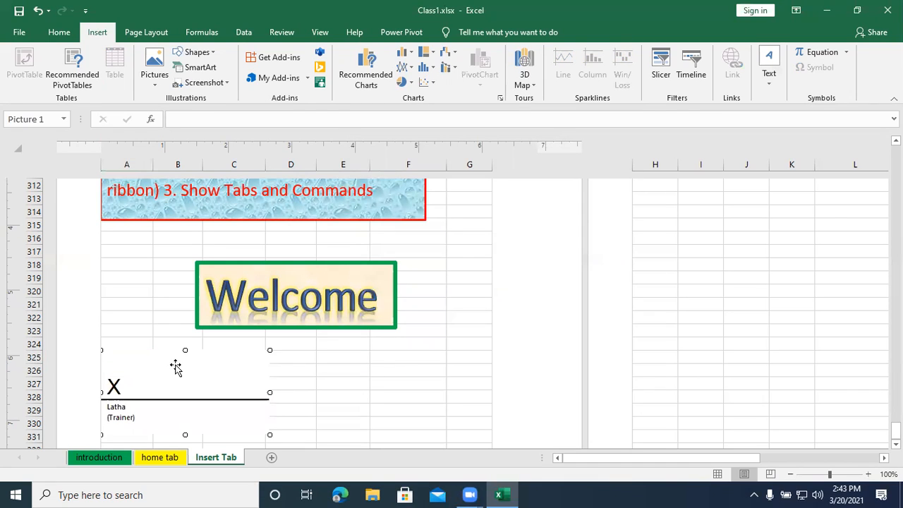
pyautogui.moveTo(175, 366)
pyautogui.mouseDown()
pyautogui.moveTo(414, 367)
pyautogui.moveTo(400, 369)
pyautogui.mouseUp()
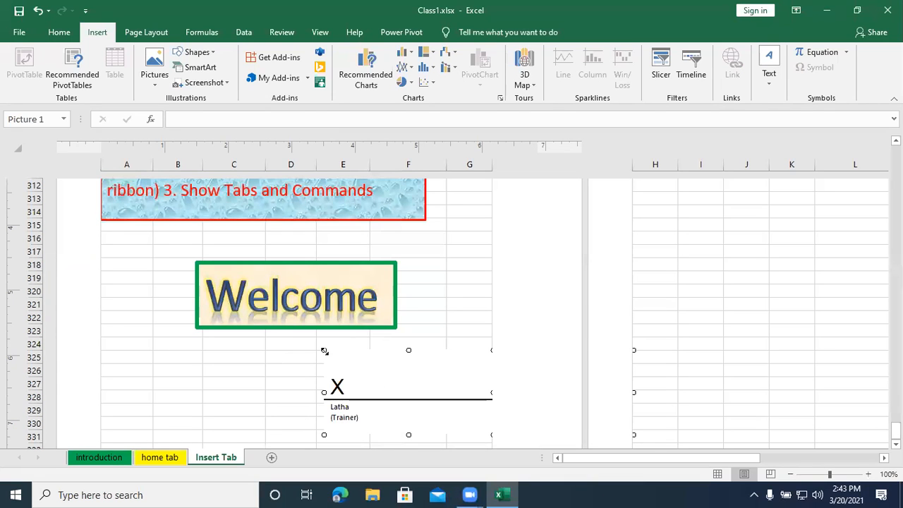
pyautogui.moveTo(324, 349); pyautogui.dragTo(305, 377)
pyautogui.moveTo(383, 357); pyautogui.dragTo(375, 361)
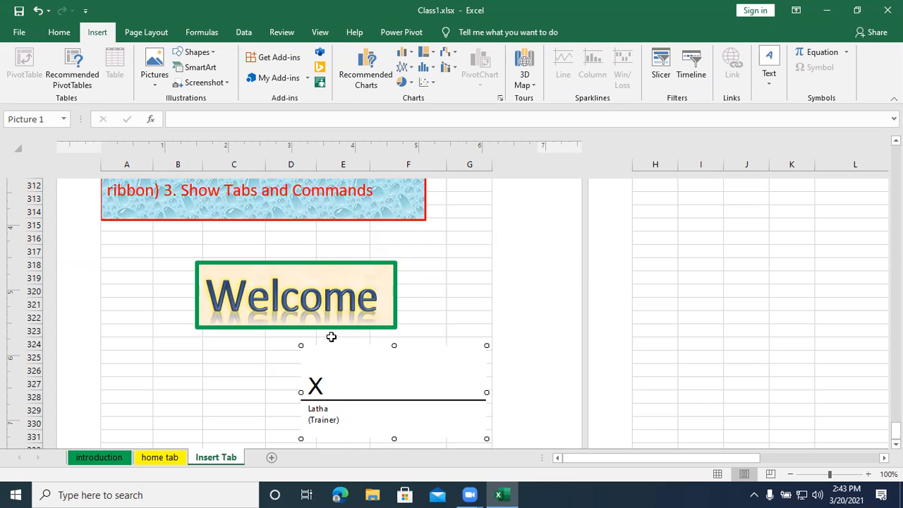
# - Insert a new Bitmap Image object at cell A334
pyautogui.scroll(-3, 282, 346)
pyautogui.click(129, 357)
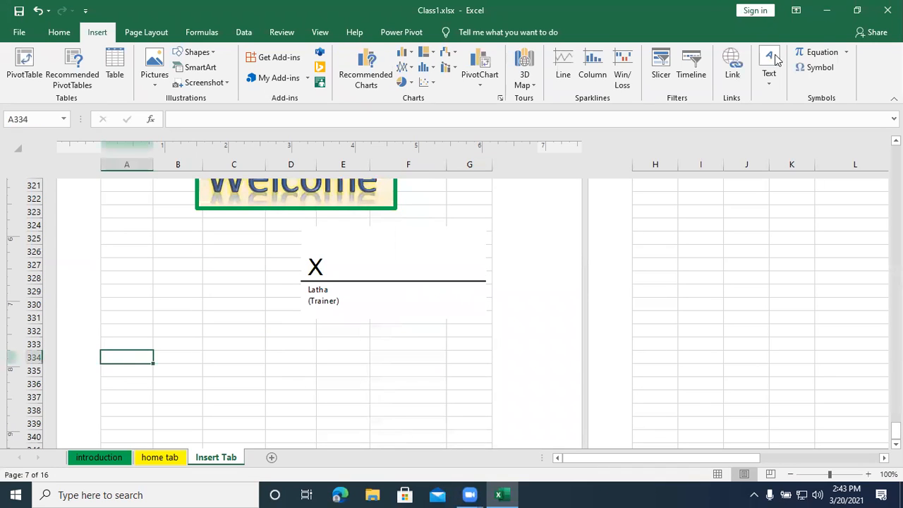
pyautogui.click(775, 86)
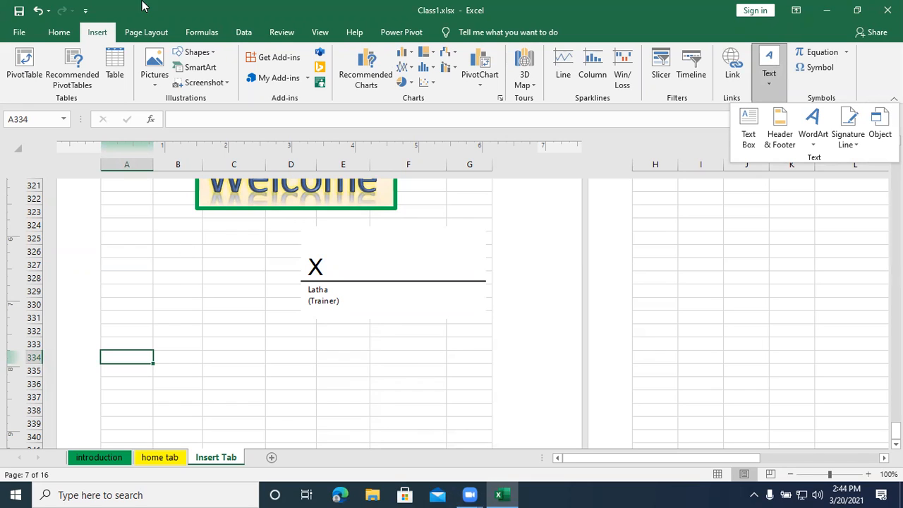
pyautogui.click(878, 132)
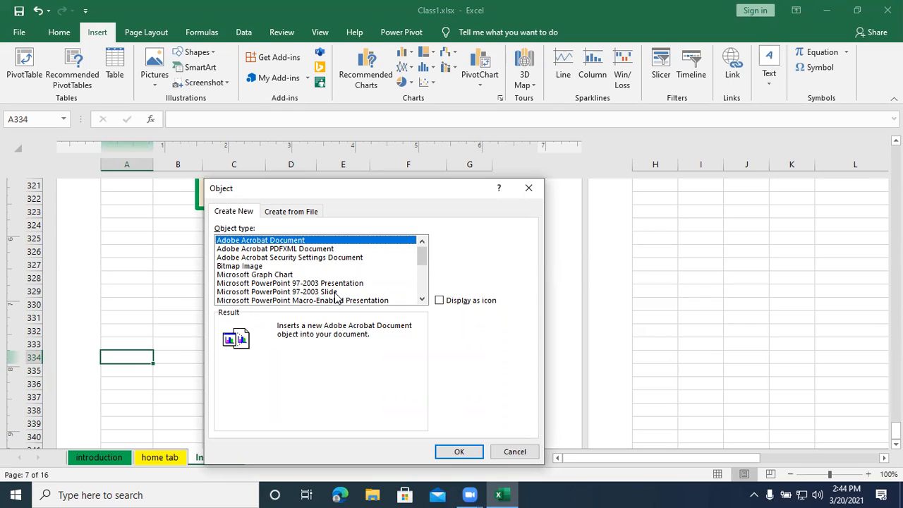
pyautogui.scroll(-1, 336, 297)
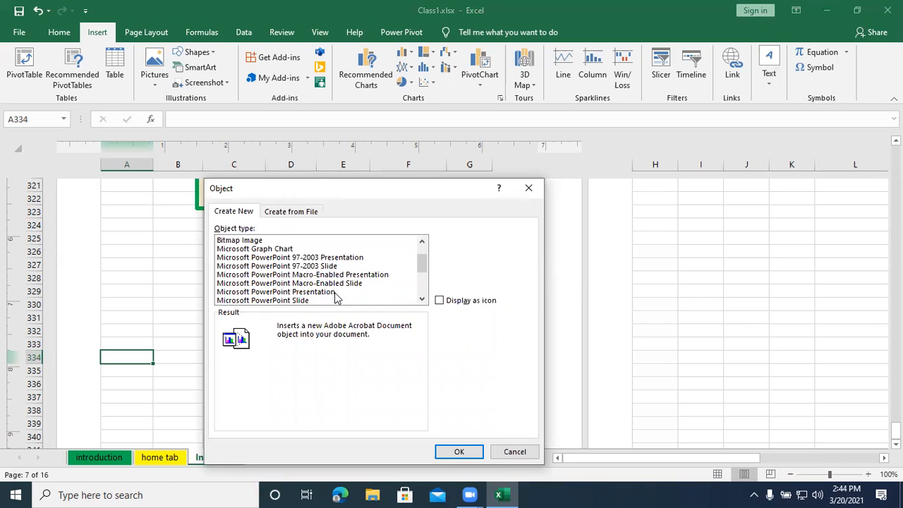
pyautogui.scroll(-1, 336, 298)
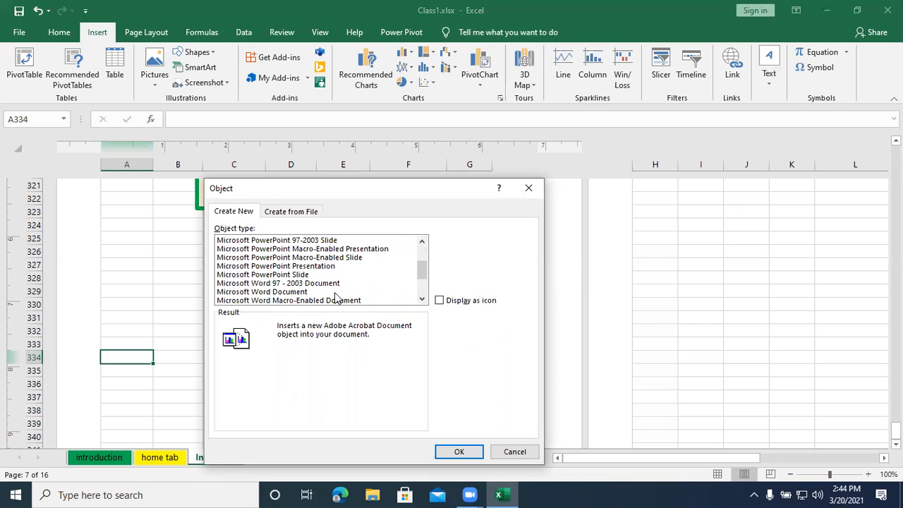
pyautogui.scroll(-1, 336, 297)
pyautogui.scroll(-1, 336, 297)
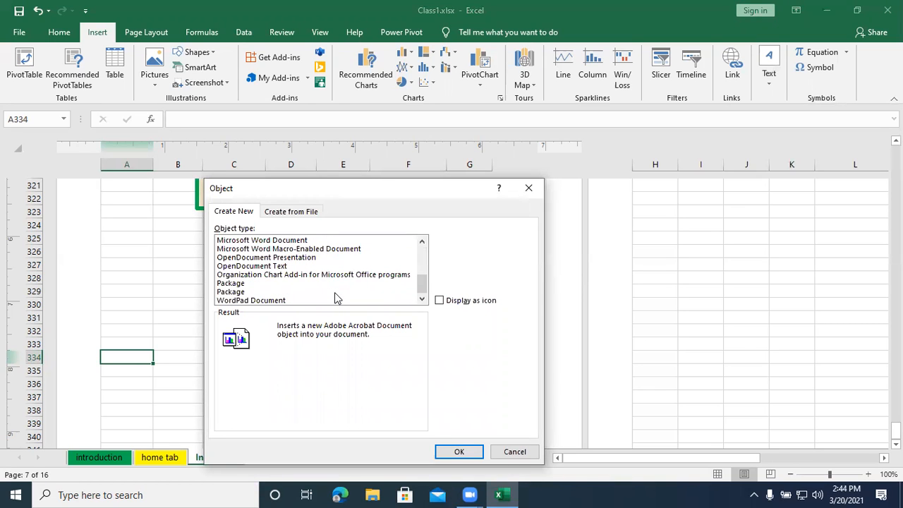
pyautogui.scroll(4, 336, 298)
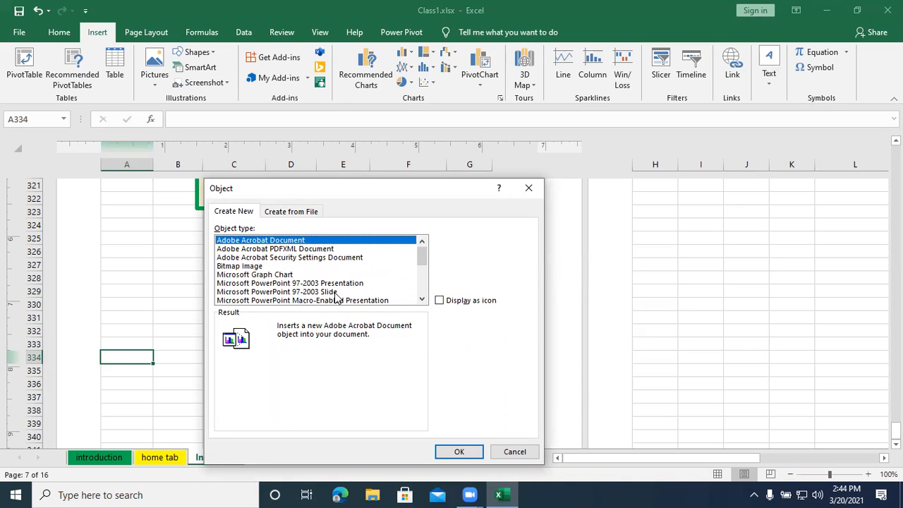
pyautogui.click(251, 267)
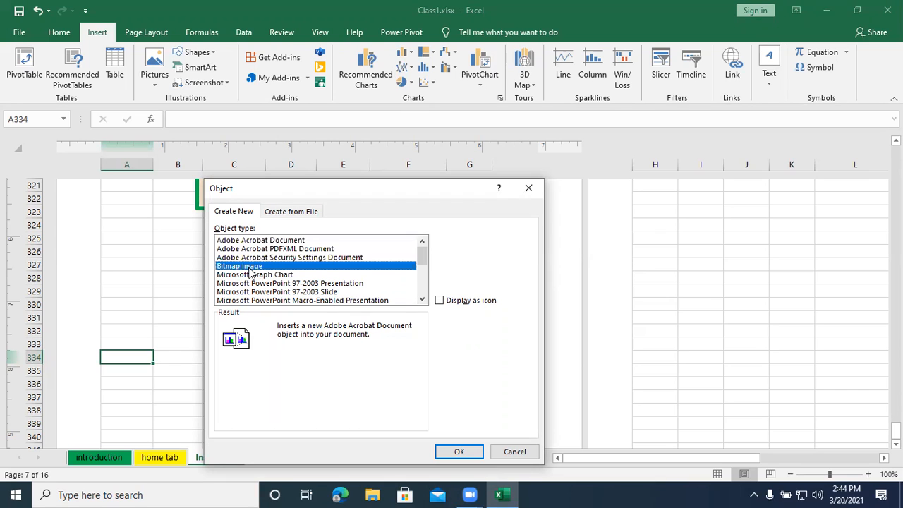
pyautogui.click(457, 452)
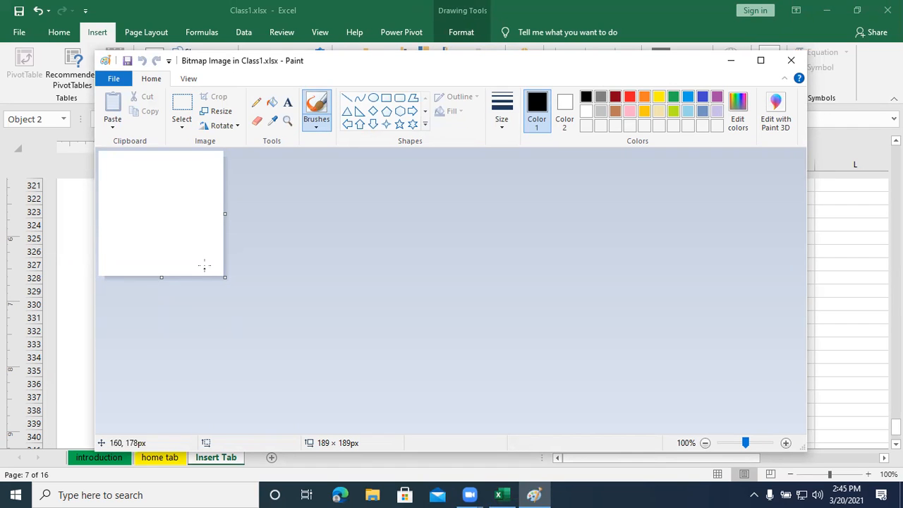
# - Enlarge the bitmap canvas to about 568 × 364 px and fill it with black
pyautogui.moveTo(225, 278); pyautogui.dragTo(473, 390)
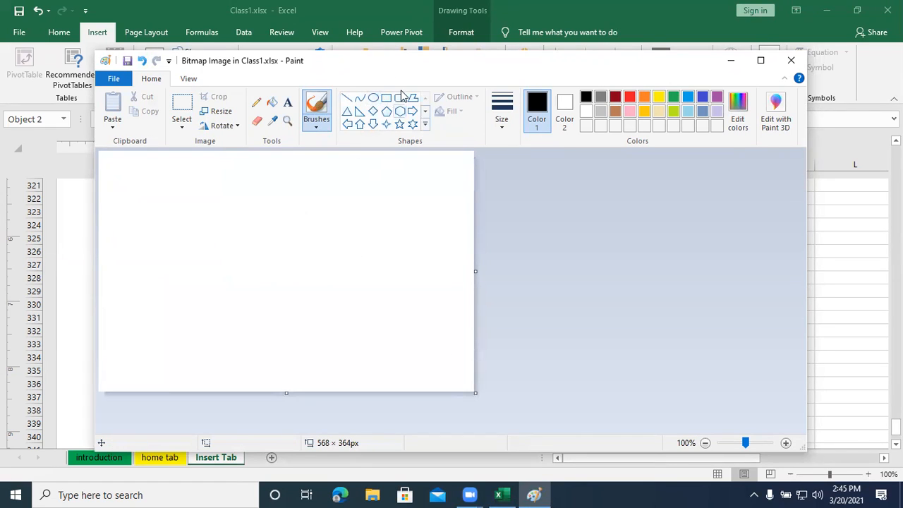
pyautogui.click(374, 98)
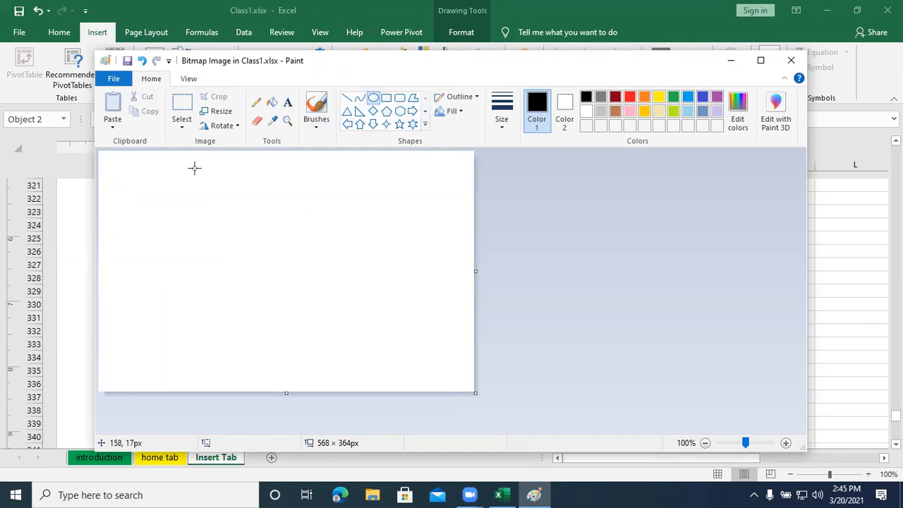
pyautogui.click(455, 111)
pyautogui.click(288, 176)
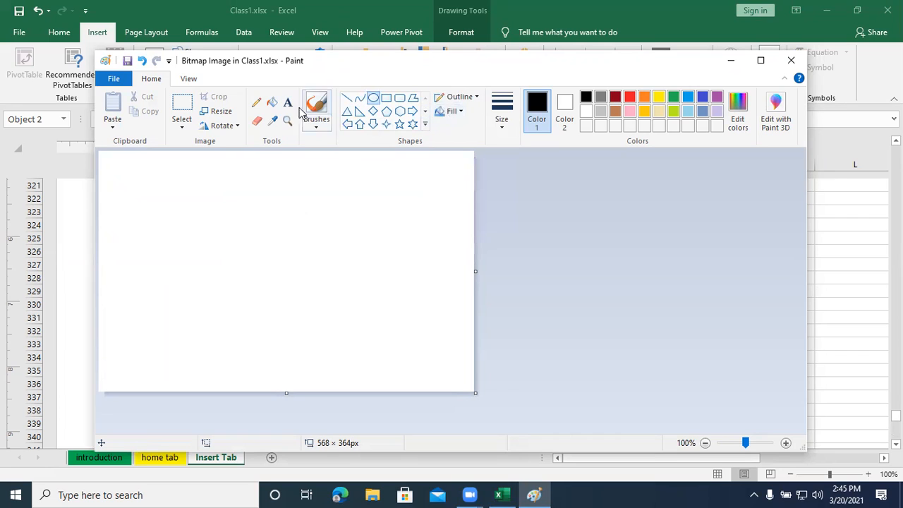
pyautogui.click(272, 103)
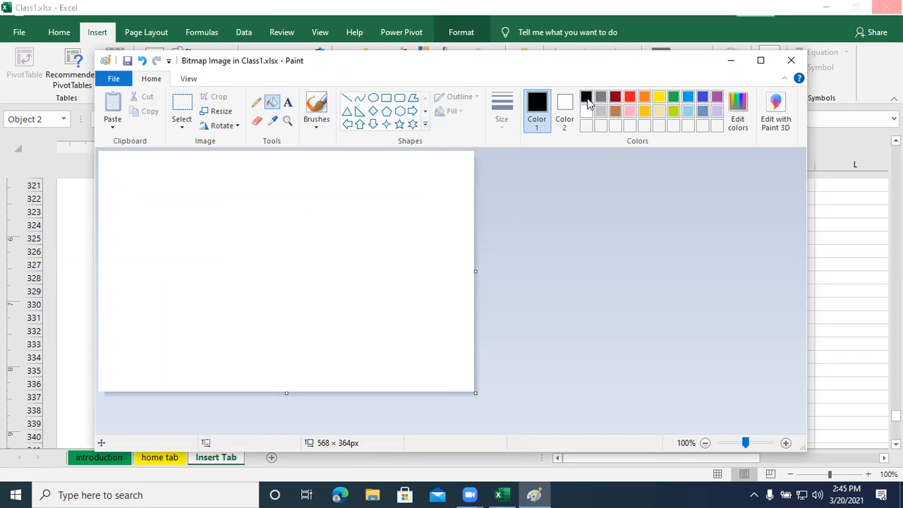
pyautogui.click(201, 206)
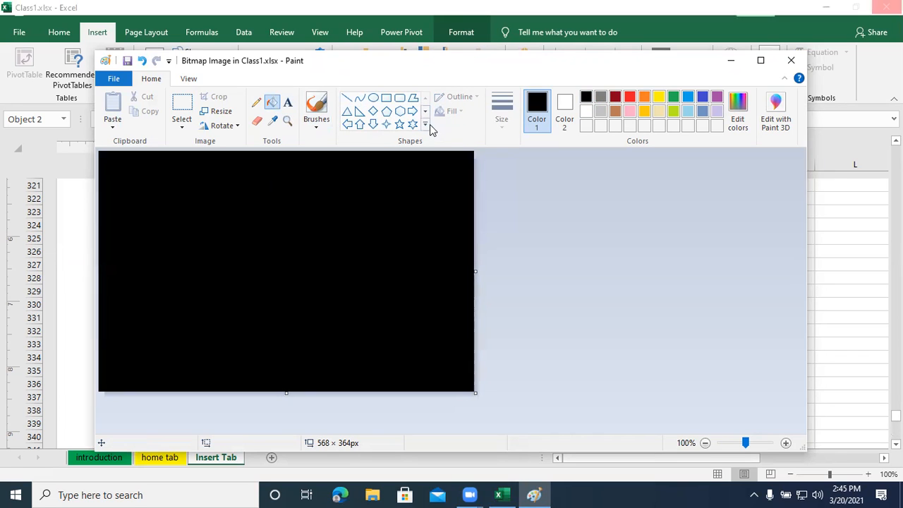
# - Draw a white oval moon about 90 × 59 px in the upper-left part of the canvas and fill it white
pyautogui.click(374, 98)
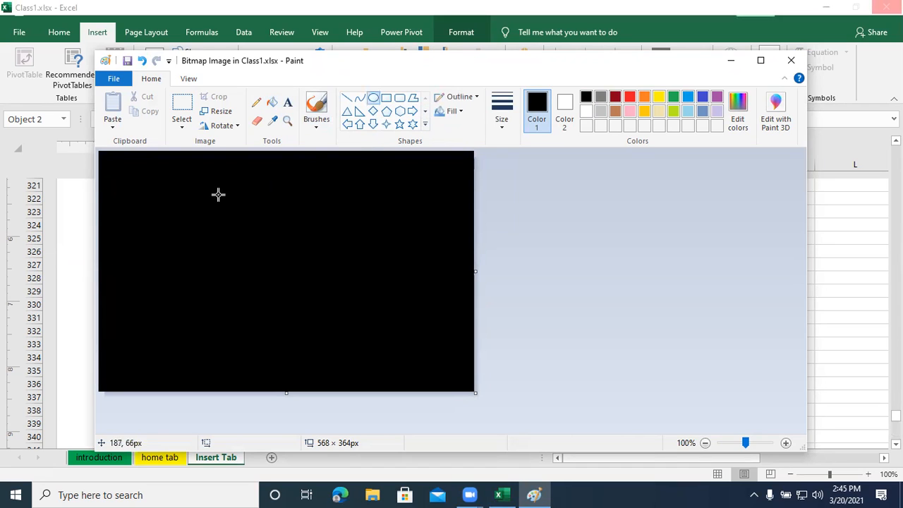
pyautogui.click(587, 113)
pyautogui.moveTo(151, 168); pyautogui.dragTo(213, 209)
pyautogui.click(272, 103)
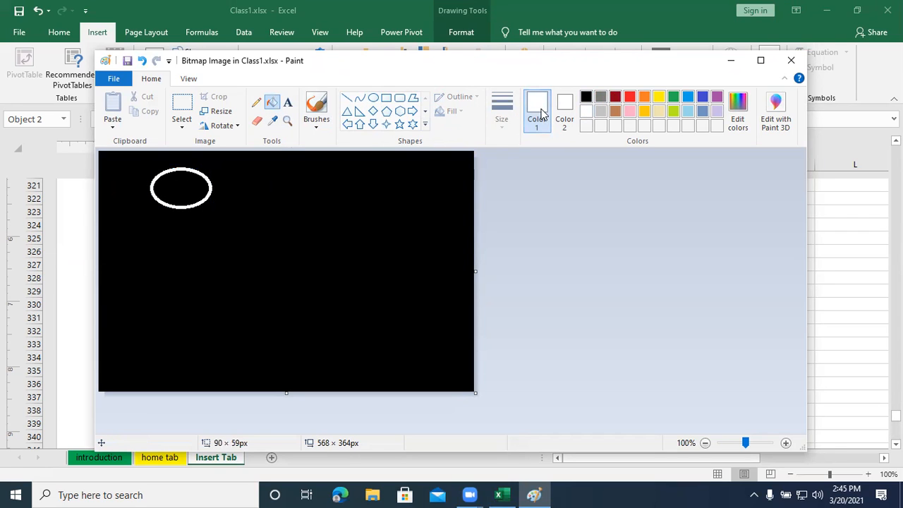
pyautogui.click(174, 191)
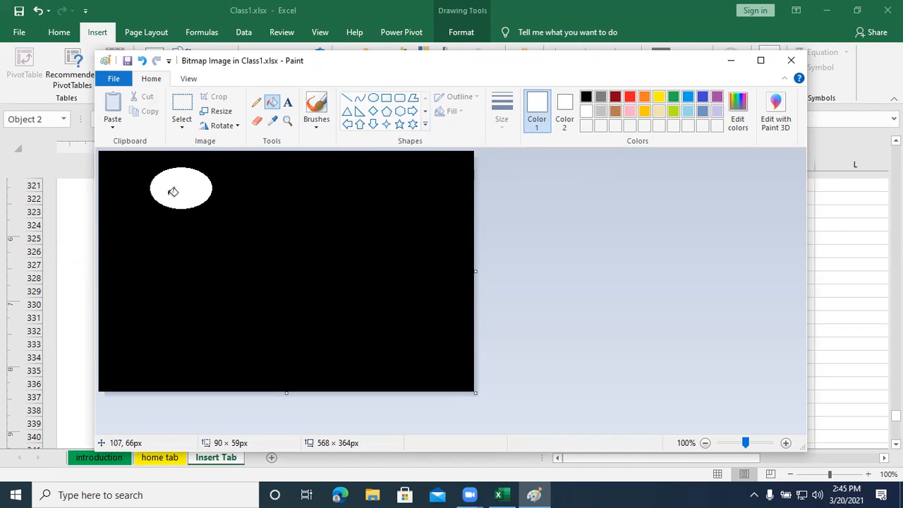
# - Scatter small white four-point stars around and below the moon across the upper half of the canvas
pyautogui.click(386, 125)
pyautogui.moveTo(274, 170); pyautogui.dragTo(282, 174)
pyautogui.click(324, 170)
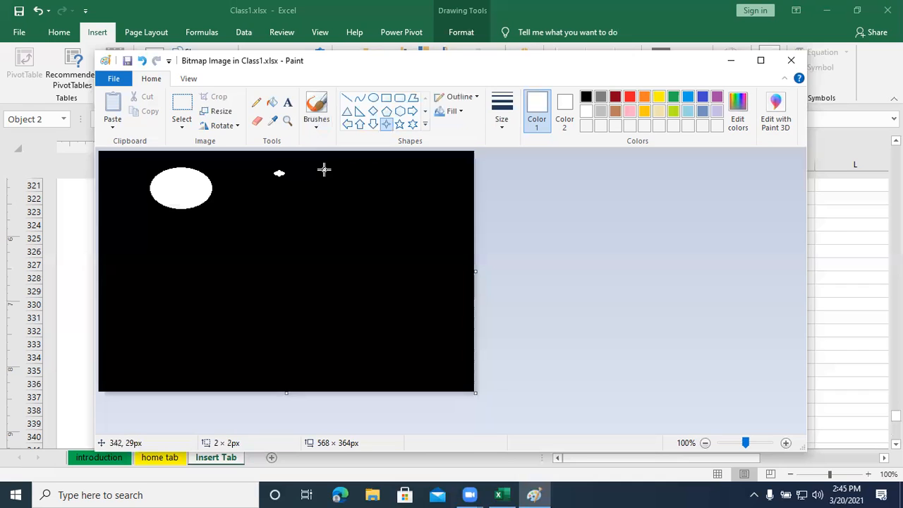
pyautogui.click(257, 195)
pyautogui.moveTo(322, 199)
pyautogui.mouseDown()
pyautogui.moveTo(384, 199)
pyautogui.moveTo(402, 181)
pyautogui.moveTo(403, 199)
pyautogui.mouseUp()
pyautogui.moveTo(130, 226); pyautogui.dragTo(122, 221)
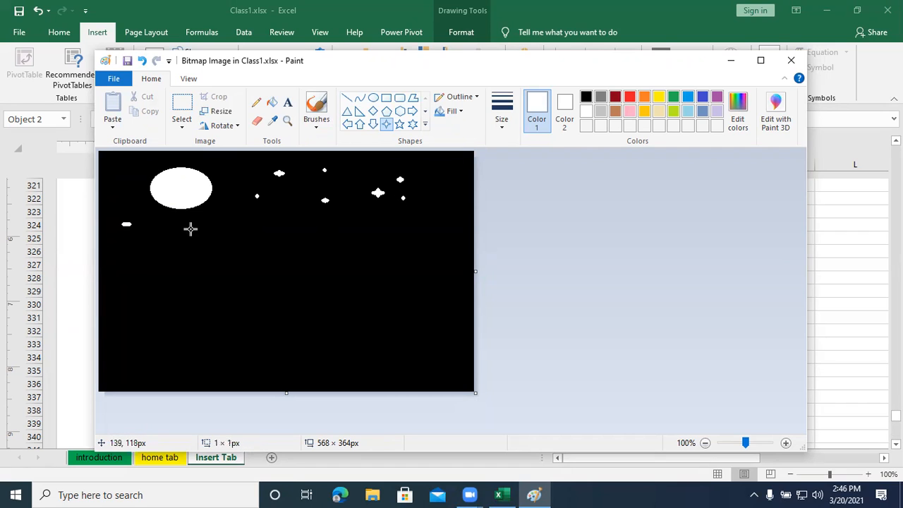
pyautogui.moveTo(221, 219); pyautogui.dragTo(233, 226)
pyautogui.moveTo(165, 232); pyautogui.dragTo(180, 244)
pyautogui.moveTo(292, 221); pyautogui.dragTo(302, 227)
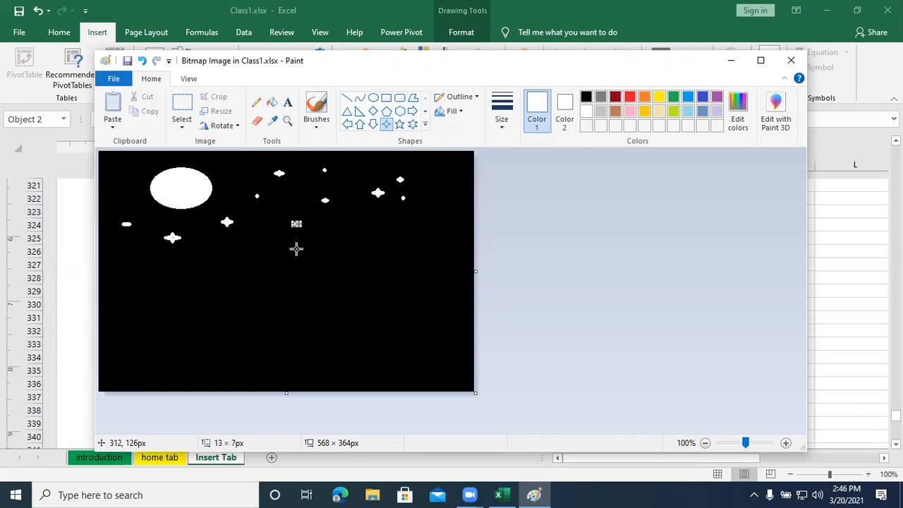
# - Sketch a white tree trunk with two upright branches in the right part of the canvas using the Pencil
pyautogui.click(258, 106)
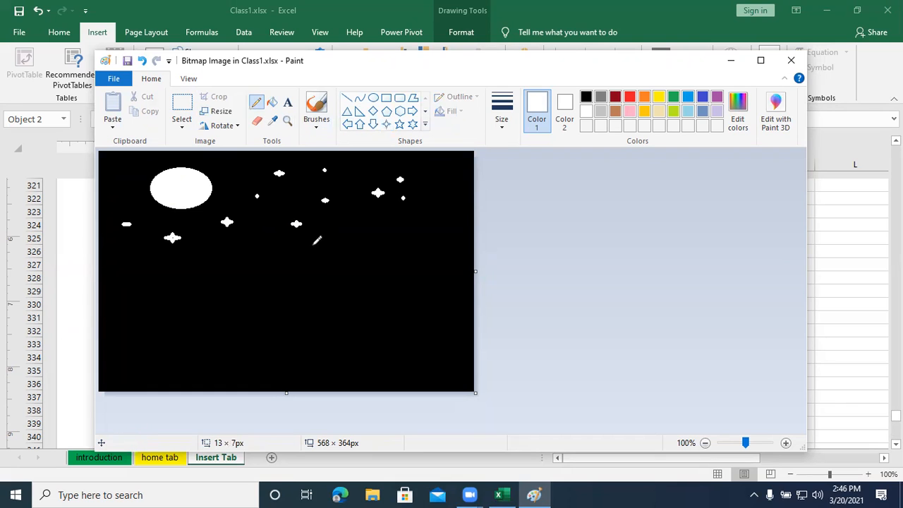
pyautogui.moveTo(362, 233)
pyautogui.mouseDown()
pyautogui.moveTo(372, 336)
pyautogui.moveTo(366, 394)
pyautogui.mouseUp()
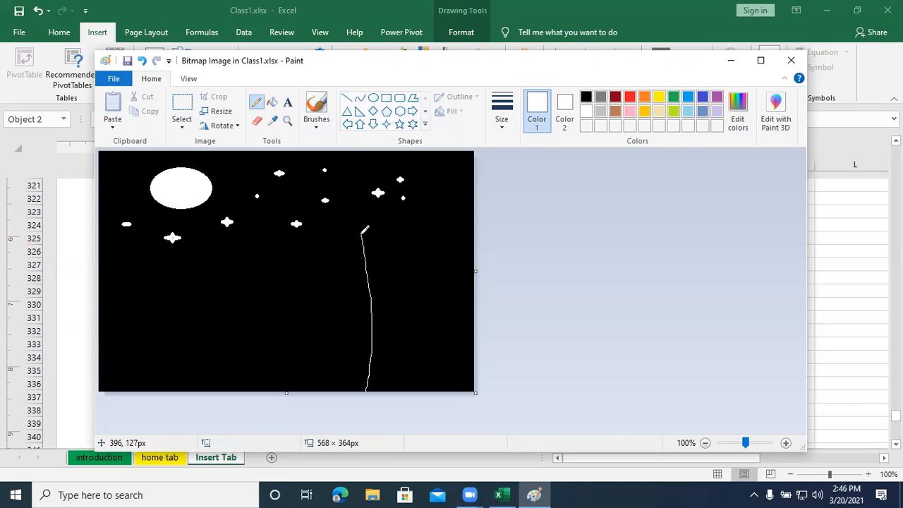
pyautogui.moveTo(362, 233); pyautogui.dragTo(389, 296)
pyautogui.moveTo(399, 227); pyautogui.dragTo(386, 308)
pyautogui.moveTo(415, 230)
pyautogui.mouseDown()
pyautogui.moveTo(393, 364)
pyautogui.moveTo(409, 385)
pyautogui.mouseUp()
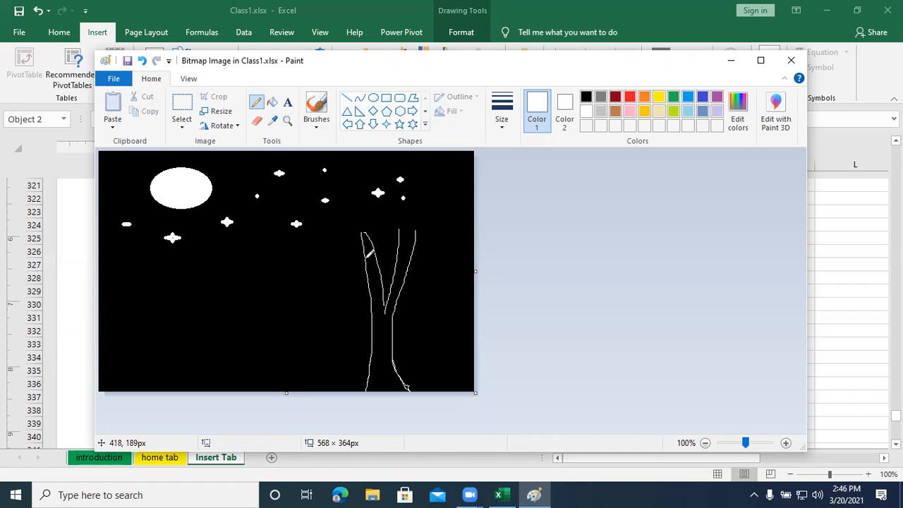
# - Sketch a side branch reaching left from the trunk with a swing hanging from it
pyautogui.moveTo(366, 276); pyautogui.dragTo(325, 257)
pyautogui.moveTo(350, 278)
pyautogui.mouseDown()
pyautogui.moveTo(334, 262)
pyautogui.moveTo(298, 255)
pyautogui.moveTo(329, 321)
pyautogui.mouseUp()
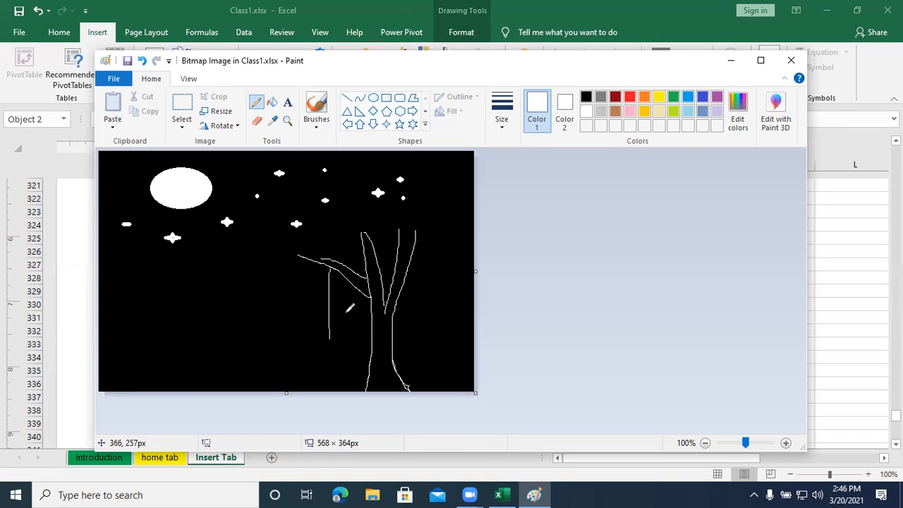
pyautogui.moveTo(352, 282); pyautogui.dragTo(356, 333)
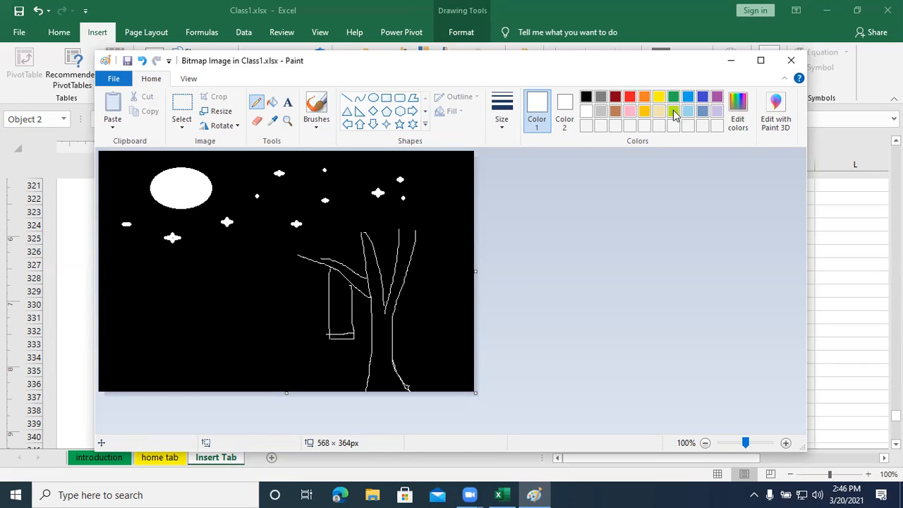
# - Spray red blossoms around the tree's branches with the Airbrush
pyautogui.click(629, 97)
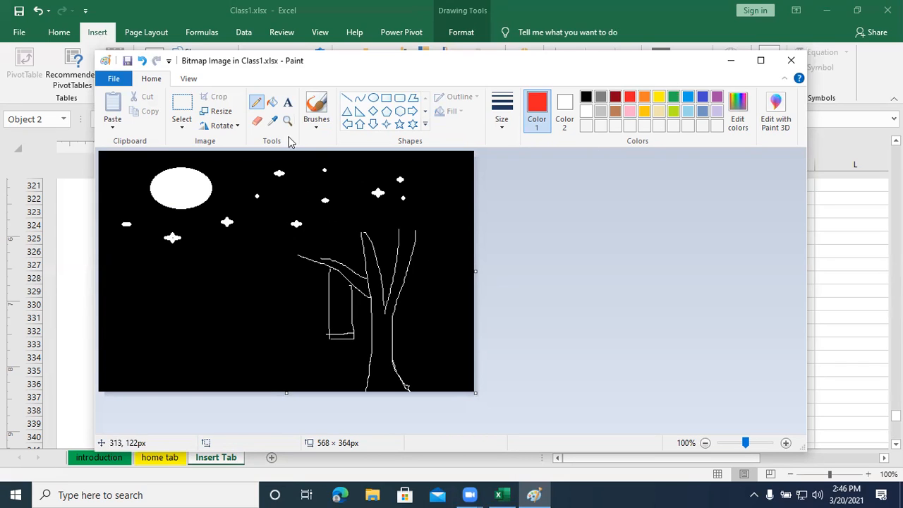
pyautogui.click(322, 130)
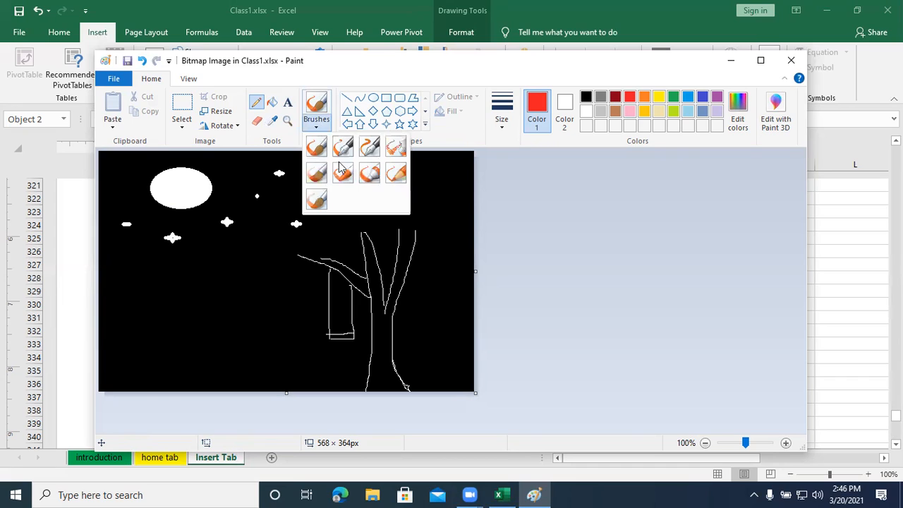
pyautogui.click(396, 146)
pyautogui.moveTo(303, 260)
pyautogui.mouseDown()
pyautogui.moveTo(293, 257)
pyautogui.moveTo(295, 240)
pyautogui.moveTo(279, 242)
pyautogui.moveTo(323, 244)
pyautogui.moveTo(323, 232)
pyautogui.moveTo(355, 227)
pyautogui.moveTo(363, 236)
pyautogui.moveTo(387, 226)
pyautogui.moveTo(351, 218)
pyautogui.moveTo(406, 221)
pyautogui.moveTo(418, 244)
pyautogui.moveTo(437, 247)
pyautogui.moveTo(447, 210)
pyautogui.moveTo(422, 191)
pyautogui.moveTo(385, 190)
pyautogui.moveTo(310, 207)
pyautogui.moveTo(296, 262)
pyautogui.moveTo(319, 273)
pyautogui.moveTo(447, 256)
pyautogui.mouseUp()
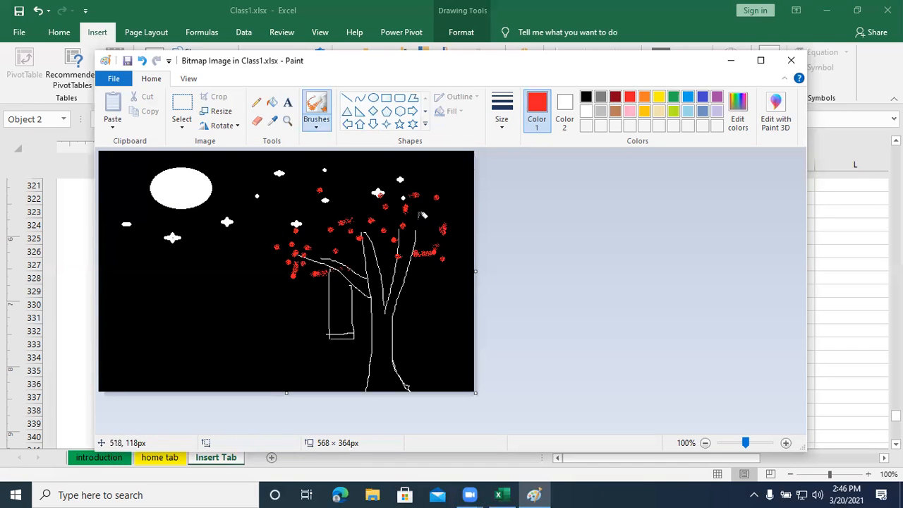
# - Spray green foliage around the tree's side branch and upright branches with the Airbrush, and close the drawing to return to the worksheet
pyautogui.click(675, 97)
pyautogui.click(298, 279)
pyautogui.click(262, 251)
pyautogui.click(304, 237)
pyautogui.click(303, 255)
pyautogui.moveTo(279, 251)
pyautogui.mouseDown()
pyautogui.moveTo(305, 240)
pyautogui.moveTo(319, 255)
pyautogui.moveTo(336, 243)
pyautogui.mouseUp()
pyautogui.moveTo(276, 257); pyautogui.dragTo(327, 261)
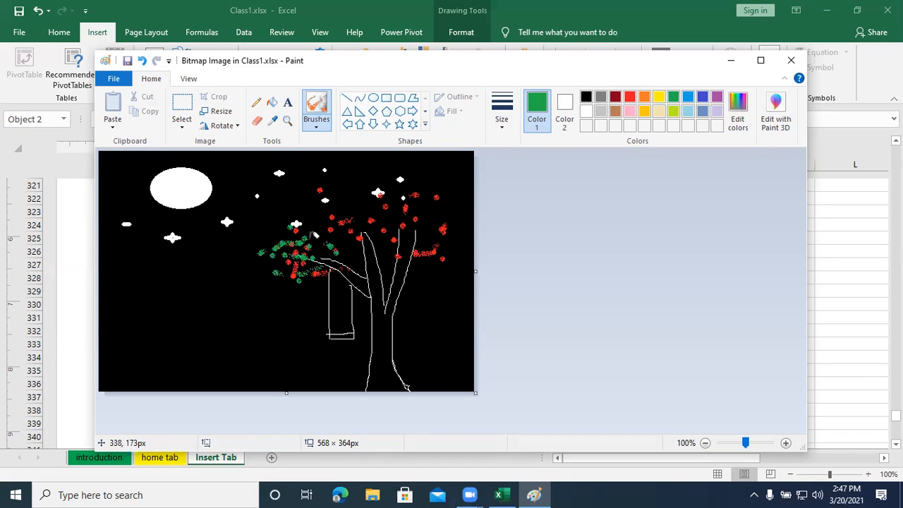
pyautogui.moveTo(313, 207)
pyautogui.mouseDown()
pyautogui.moveTo(346, 221)
pyautogui.moveTo(324, 193)
pyautogui.moveTo(389, 191)
pyautogui.moveTo(398, 253)
pyautogui.mouseUp()
pyautogui.click(431, 236)
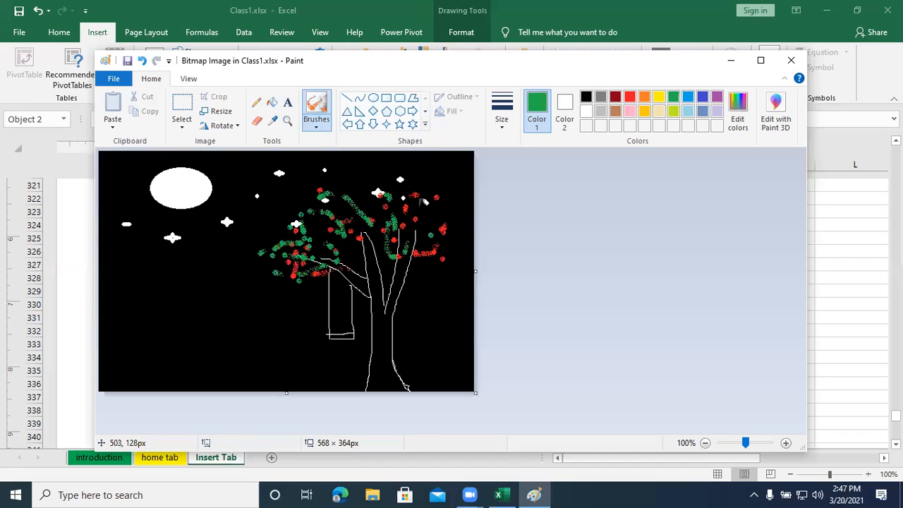
pyautogui.moveTo(432, 187)
pyautogui.mouseDown()
pyautogui.moveTo(452, 236)
pyautogui.moveTo(445, 257)
pyautogui.moveTo(471, 228)
pyautogui.moveTo(466, 243)
pyautogui.mouseUp()
pyautogui.moveTo(464, 174)
pyautogui.mouseDown()
pyautogui.moveTo(387, 178)
pyautogui.moveTo(357, 195)
pyautogui.mouseUp()
pyautogui.moveTo(418, 211)
pyautogui.mouseDown()
pyautogui.moveTo(371, 240)
pyautogui.moveTo(375, 266)
pyautogui.mouseUp()
pyautogui.moveTo(447, 292); pyautogui.dragTo(394, 291)
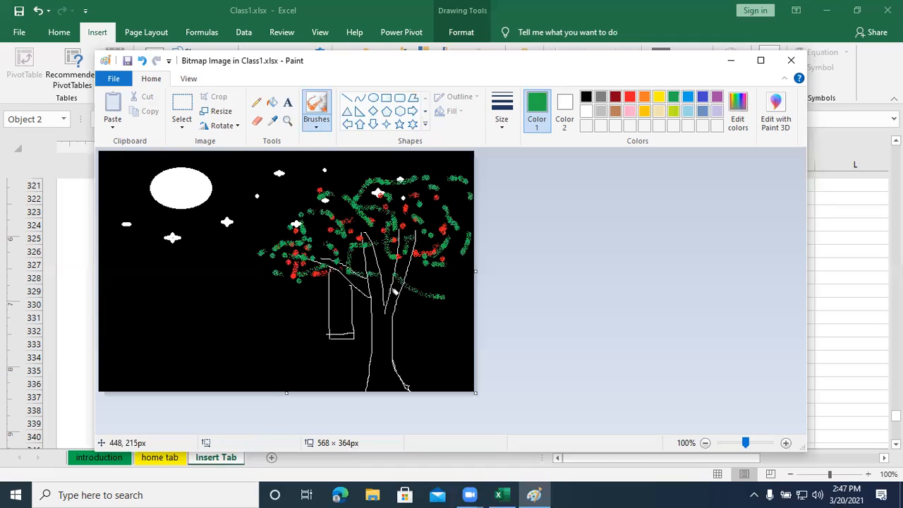
pyautogui.click(791, 62)
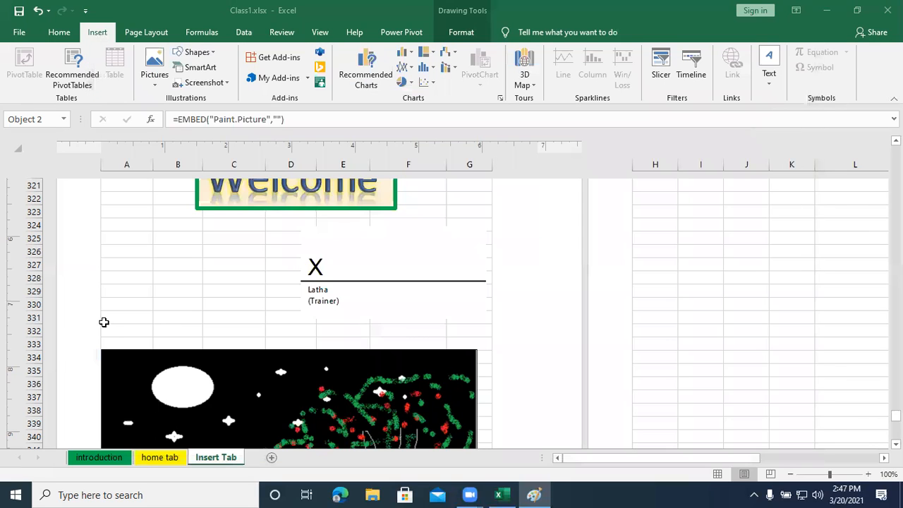
# - Look over the finished night-scene picture in the worksheet, reopening it in Paint and closing it again
pyautogui.scroll(-2, 212, 319)
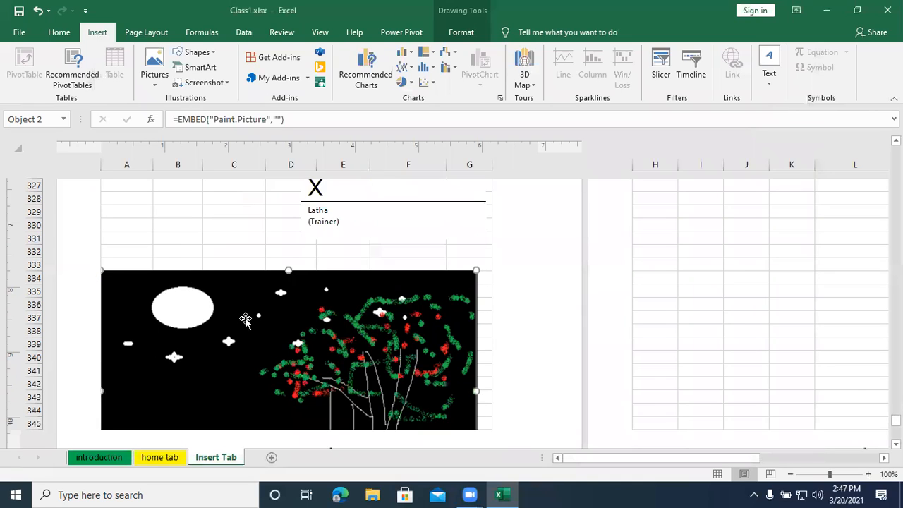
pyautogui.scroll(-2, 245, 308)
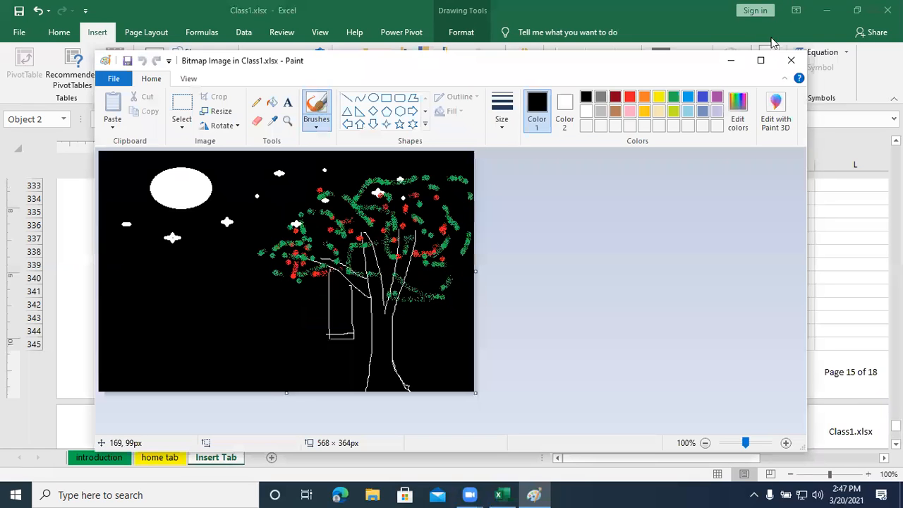
pyautogui.click(791, 60)
pyautogui.scroll(-2, 525, 201)
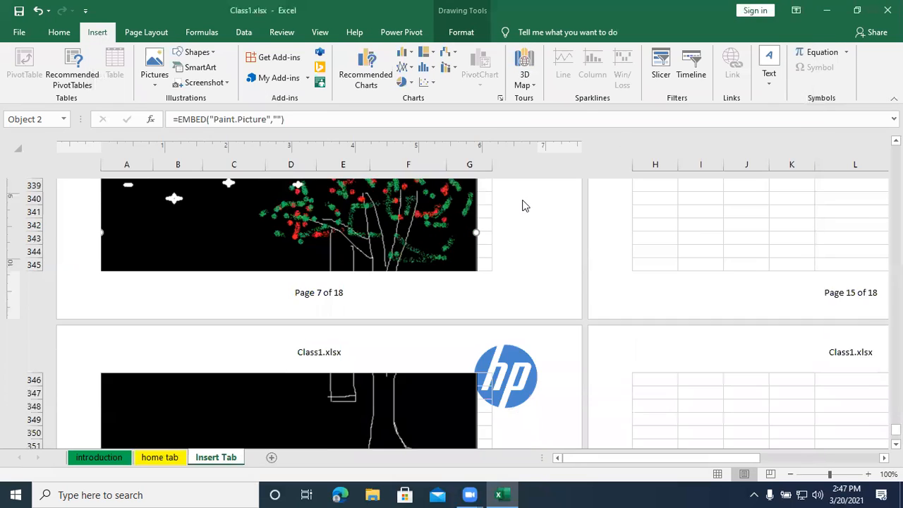
# - Shrink the bitmap picture from its upper-left corner and move it up so it fits entirely on page 7
pyautogui.scroll(3, 404, 260)
pyautogui.moveTo(301, 250); pyautogui.dragTo(364, 228)
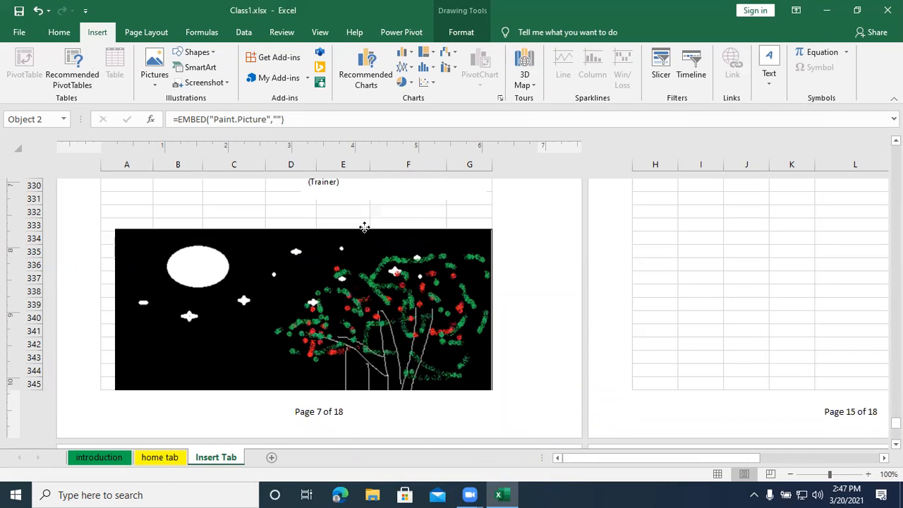
pyautogui.moveTo(114, 228); pyautogui.dragTo(182, 275)
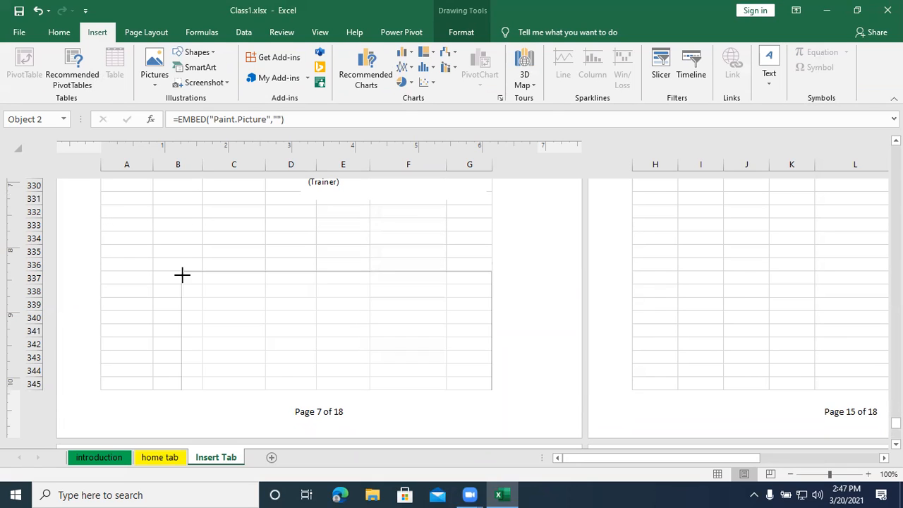
pyautogui.moveTo(282, 312); pyautogui.dragTo(244, 222)
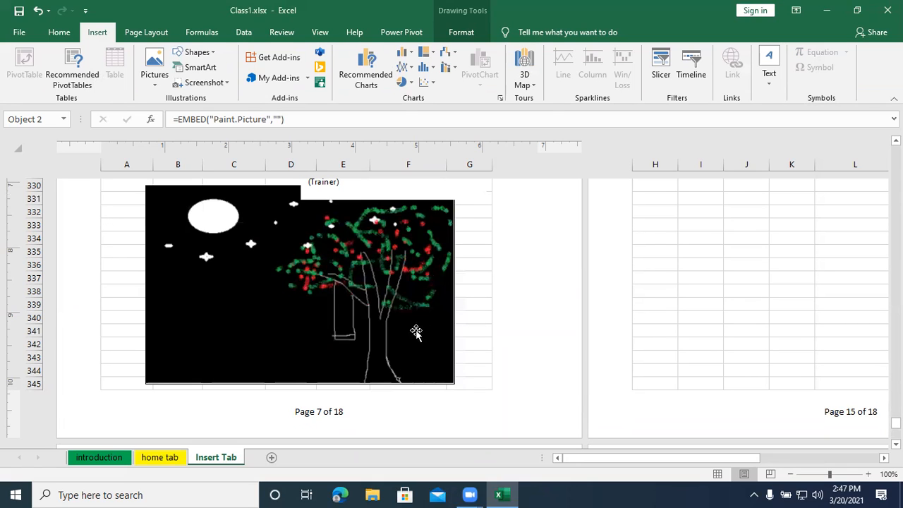
# - Insert a new Microsoft Word Document object at cell C348, below the bitmap picture
pyautogui.scroll(-5, 424, 321)
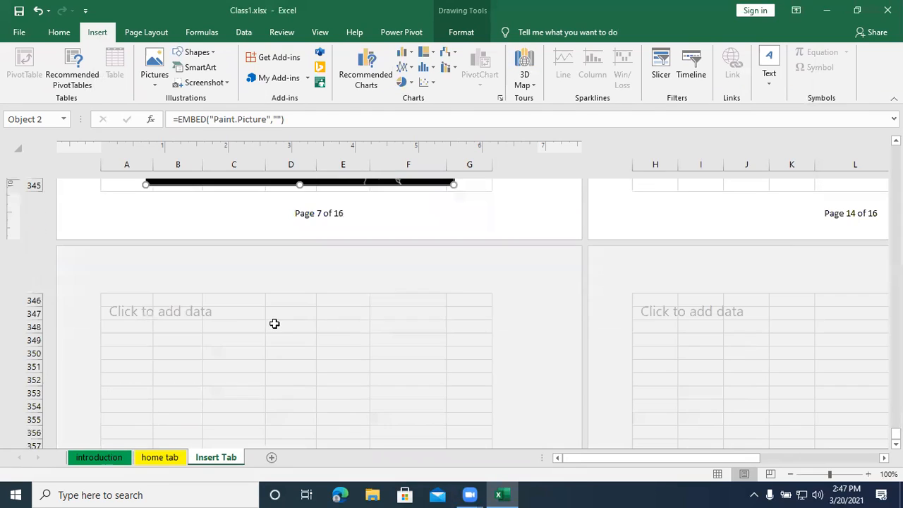
pyautogui.click(242, 325)
pyautogui.click(770, 79)
pyautogui.click(878, 127)
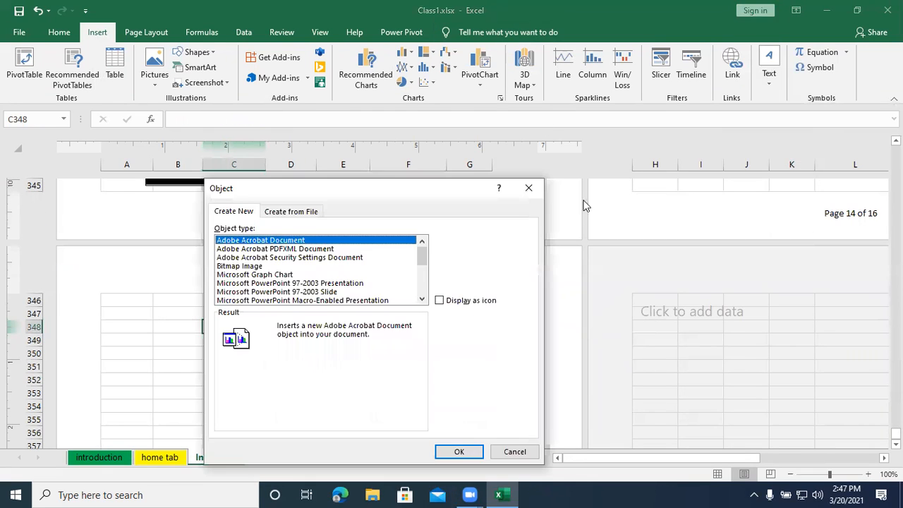
pyautogui.scroll(-3, 272, 298)
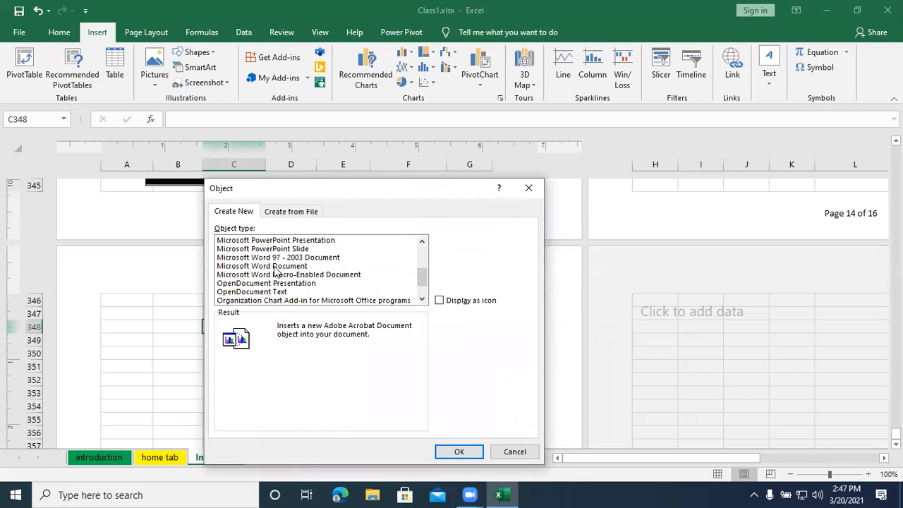
pyautogui.click(275, 266)
pyautogui.click(450, 452)
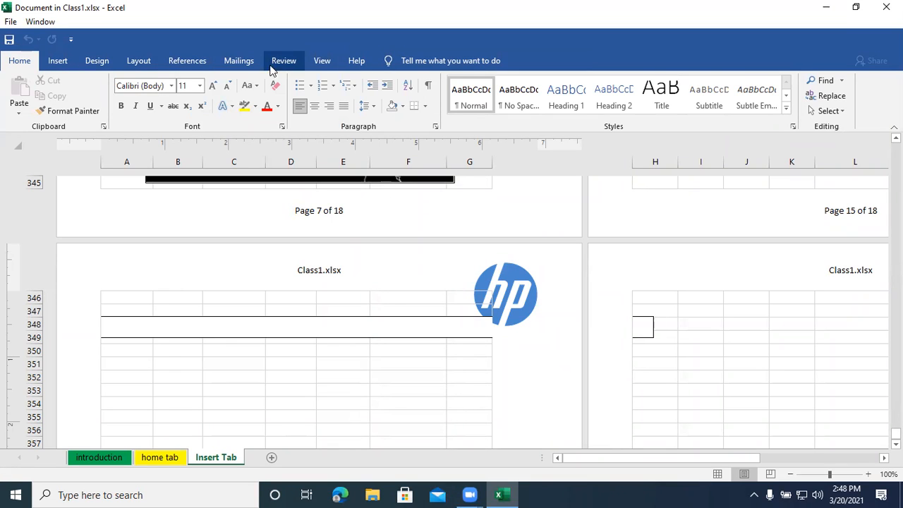
# - Generate sample paragraphs in the embedded Word document with =rand(2) and leave its editing mode
pyautogui.click(148, 321)
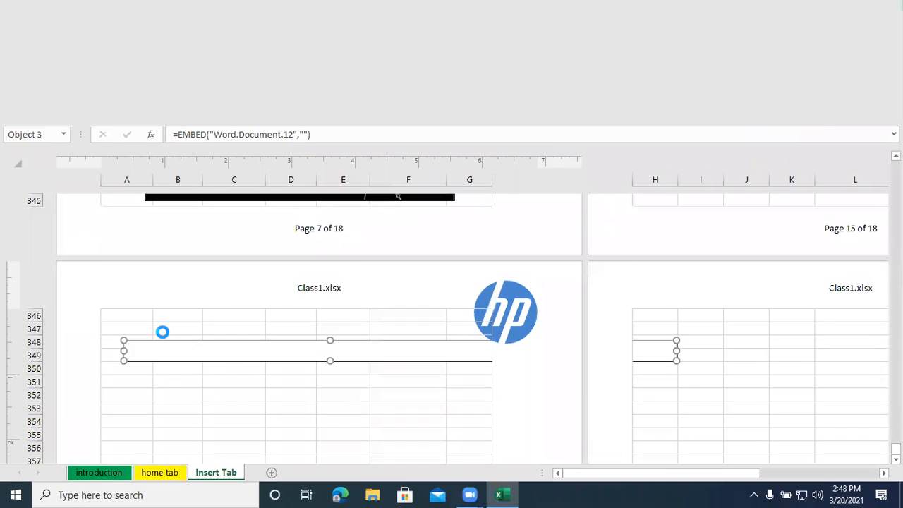
pyautogui.write('=rand()')
pyautogui.press('Return')
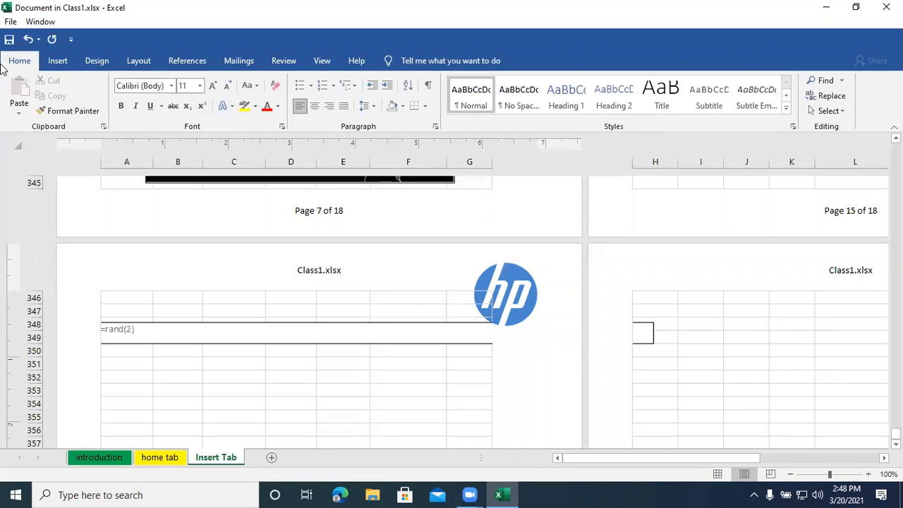
pyautogui.press('Return')
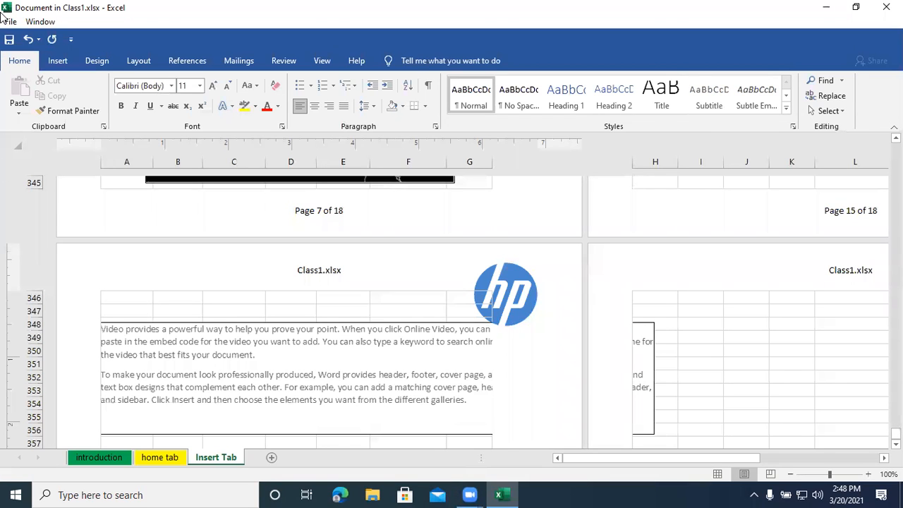
pyautogui.click(180, 346)
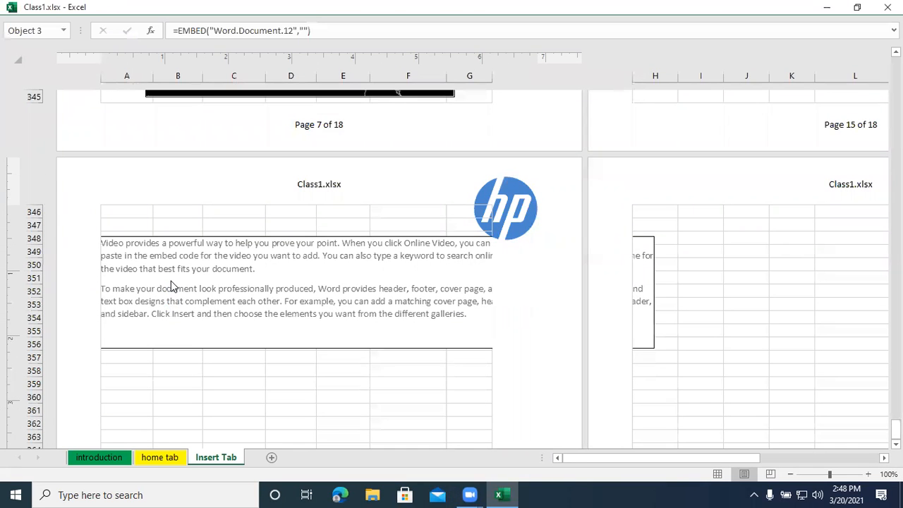
# - Reopen the embedded Word document and make the first word, "Video", bold in the Algerian font
pyautogui.doubleClick(135, 299)
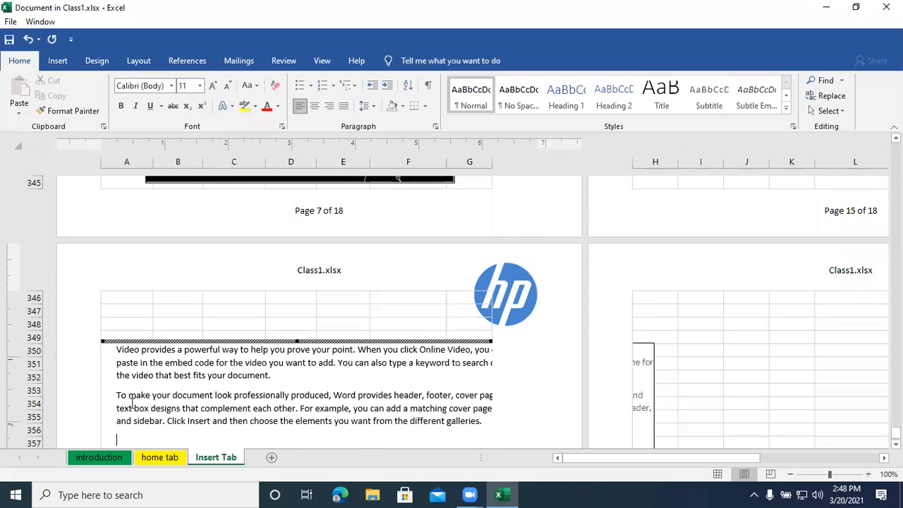
pyautogui.doubleClick(132, 350)
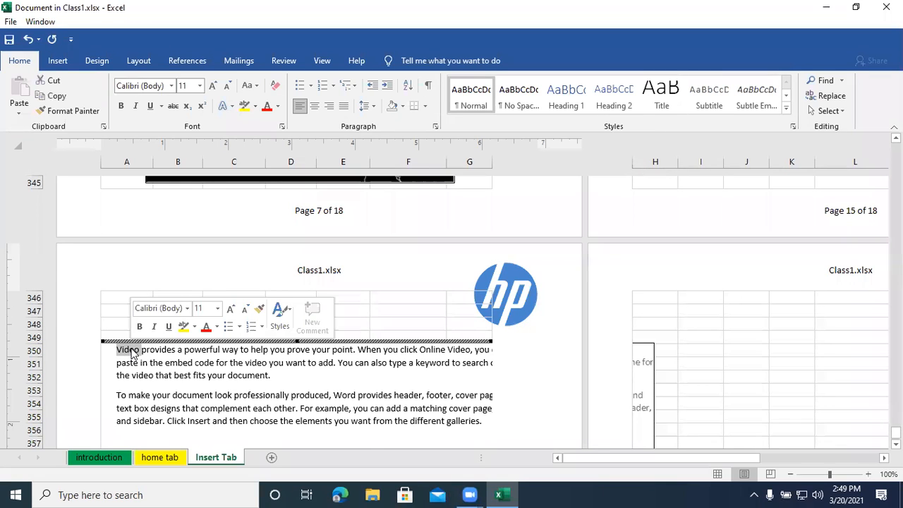
pyautogui.click(122, 108)
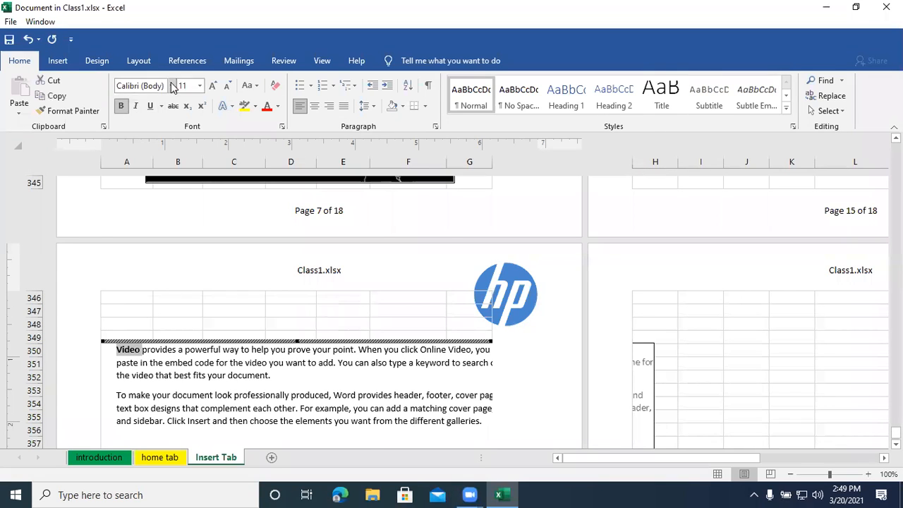
pyautogui.click(171, 85)
pyautogui.scroll(-3, 153, 353)
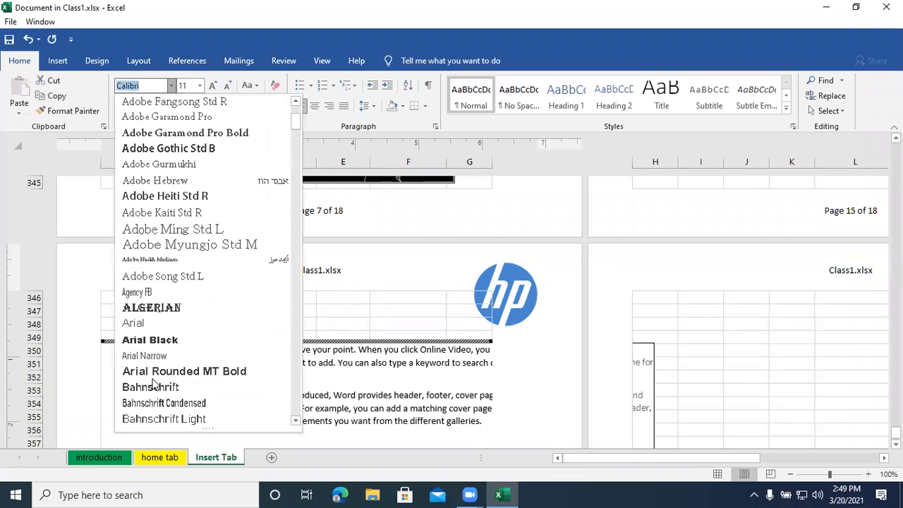
pyautogui.click(173, 305)
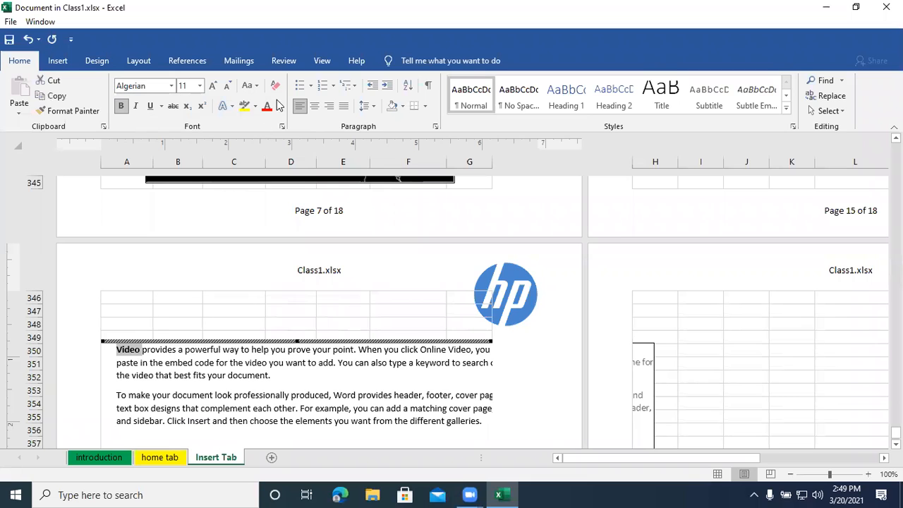
# - Enlarge the word "Video" to size 16, highlight it in yellow, and return to the worksheet
pyautogui.click(213, 88)
pyautogui.click(213, 88)
pyautogui.click(213, 87)
pyautogui.click(201, 87)
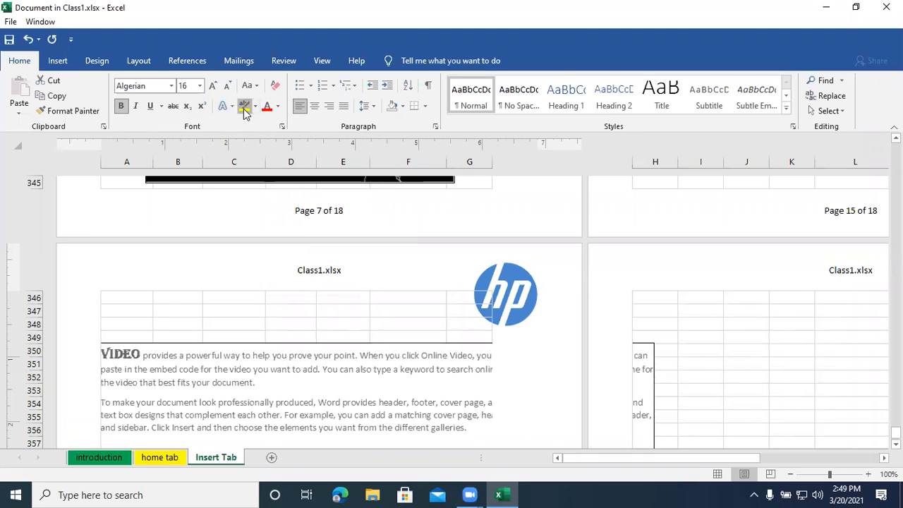
pyautogui.click(268, 110)
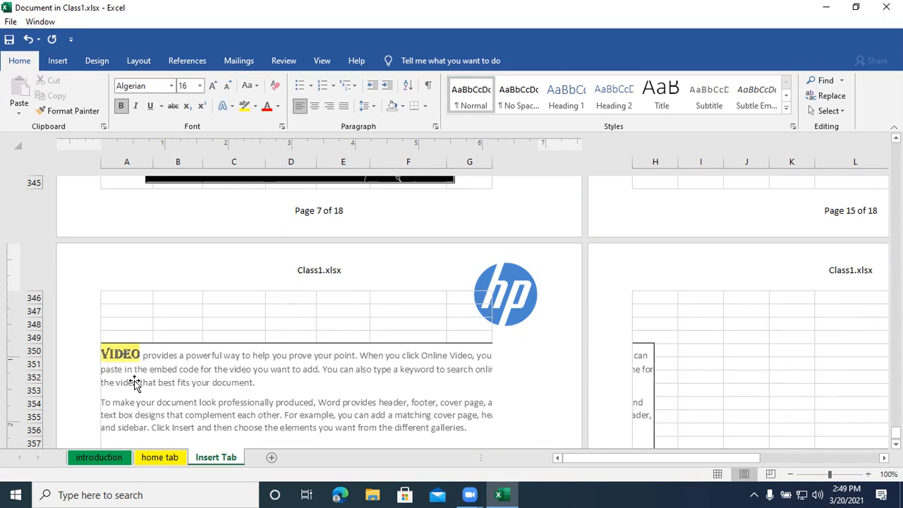
pyautogui.press('Escape')
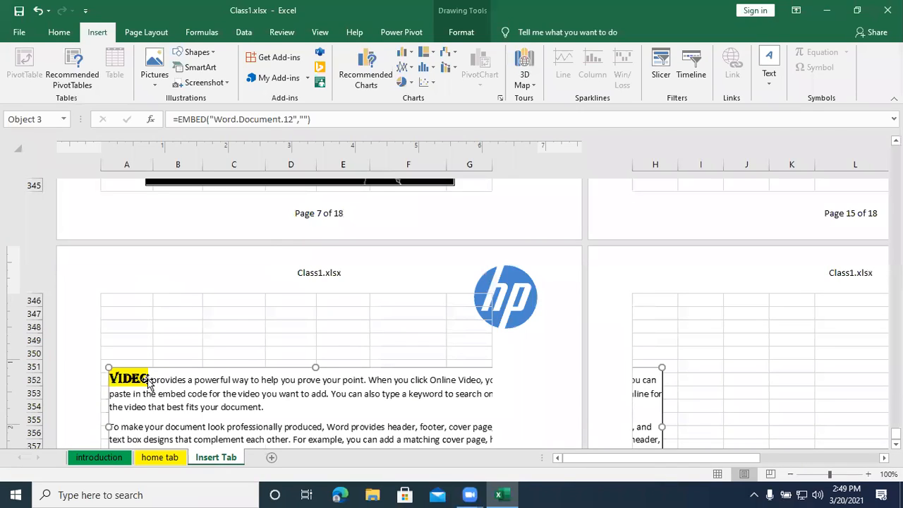
# - Reopen the embedded Word document and break the line after "Video" so the word stands alone as a heading
pyautogui.doubleClick(145, 377)
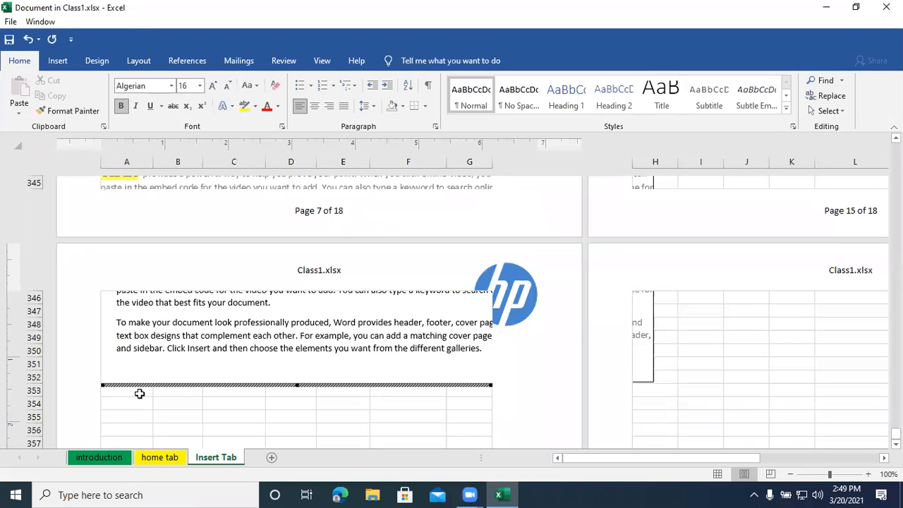
pyautogui.scroll(2, 174, 324)
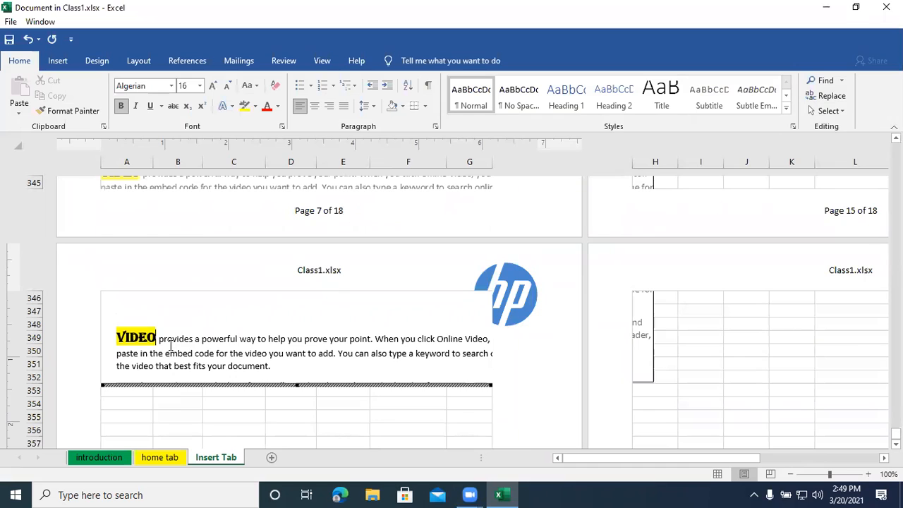
pyautogui.click(159, 339)
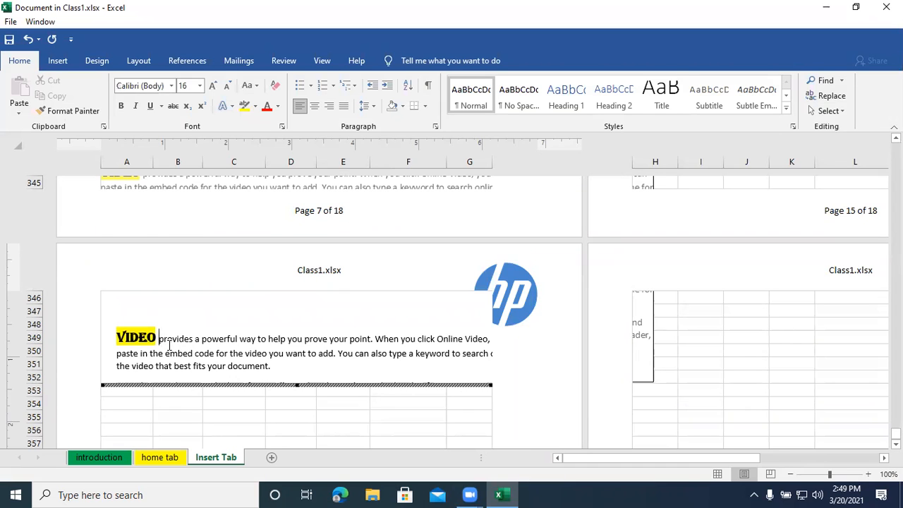
pyautogui.press('Return')
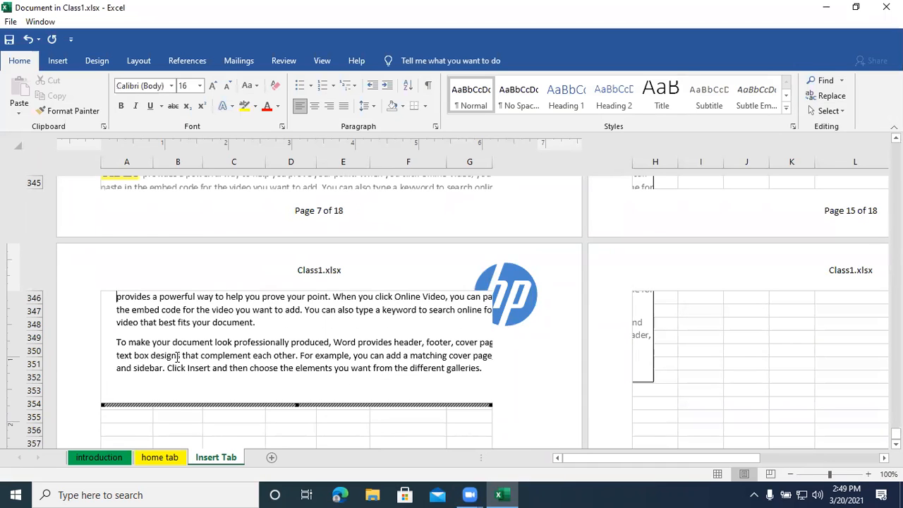
# - Centre the "Video" heading line and leave the embedded document's editing mode
pyautogui.scroll(1, 181, 355)
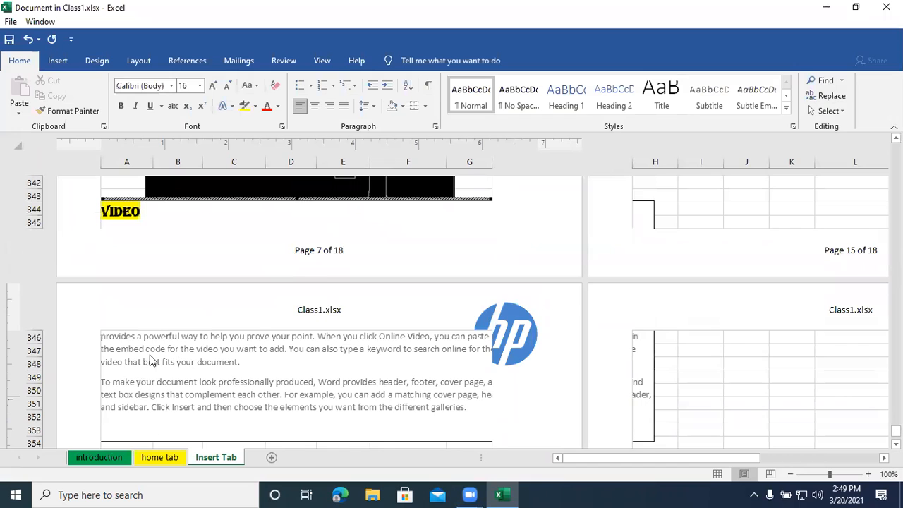
pyautogui.scroll(1, 161, 343)
pyautogui.click(132, 251)
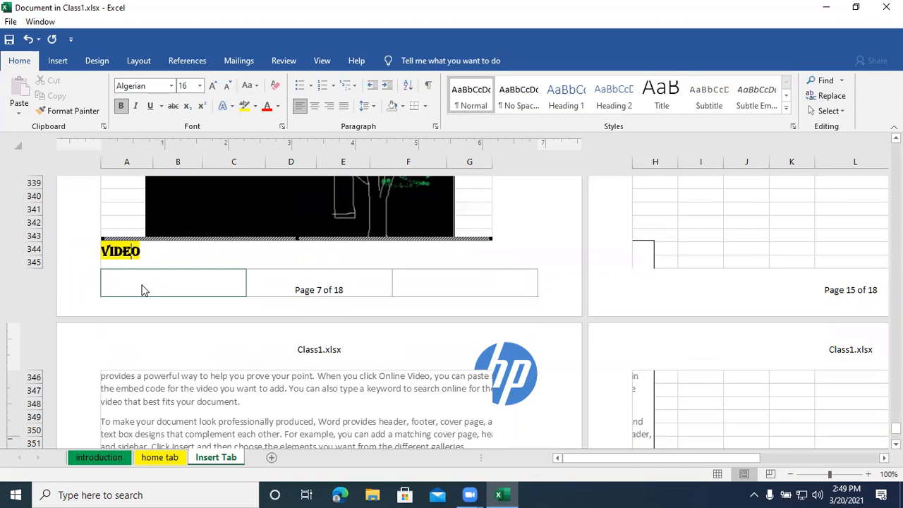
pyautogui.hotkey('ctrl', 'e')
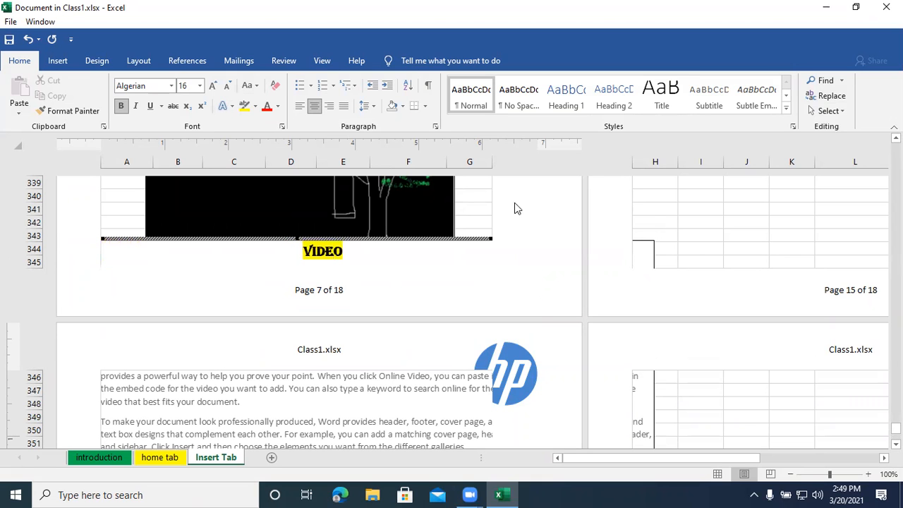
pyautogui.click(128, 388)
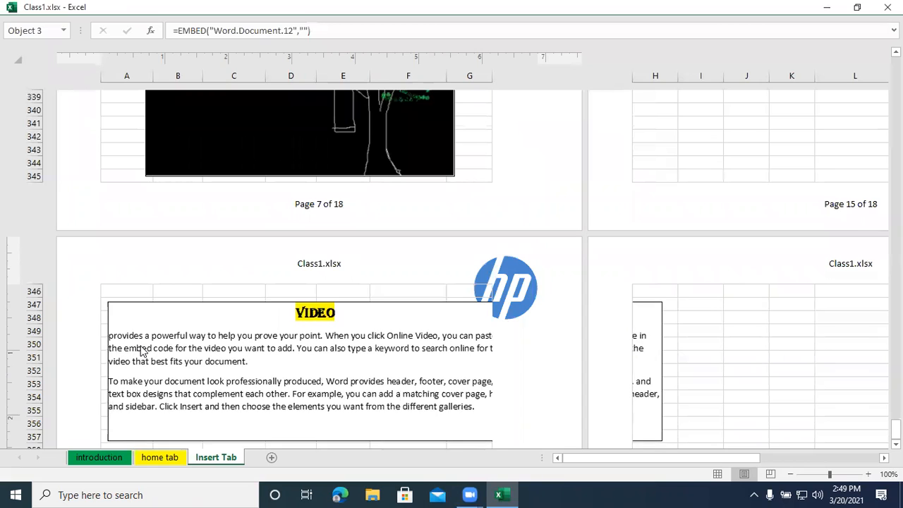
# - Reopen the embedded Word document and colour the first paragraph, starting "provides a powerful way", green
pyautogui.click(164, 340)
pyautogui.doubleClick(174, 423)
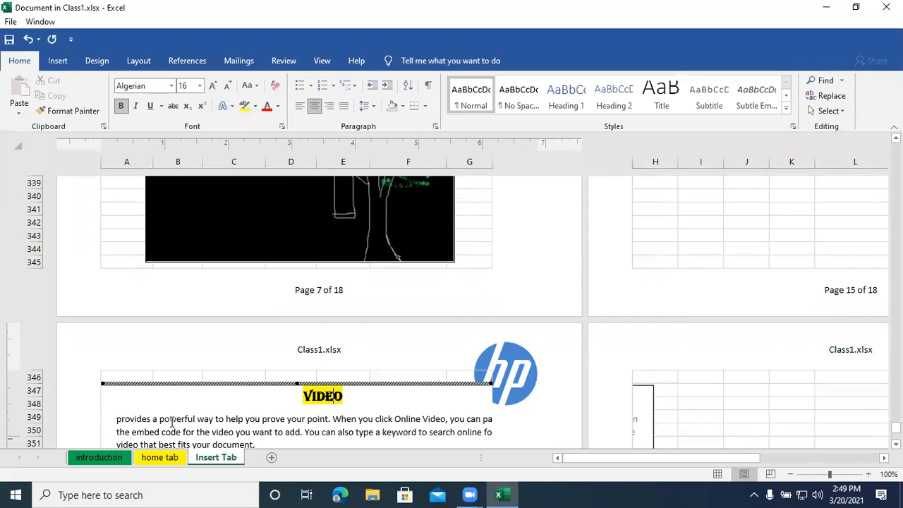
pyautogui.tripleClick(172, 424)
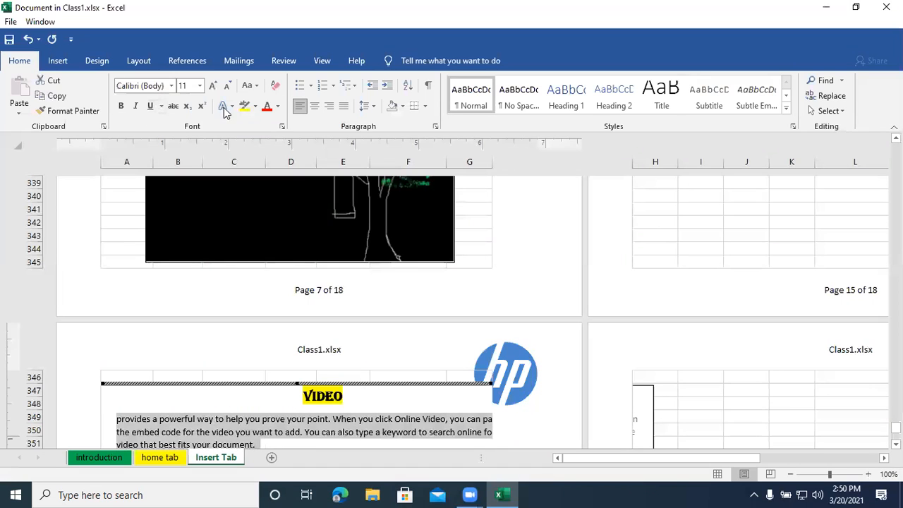
pyautogui.click(276, 107)
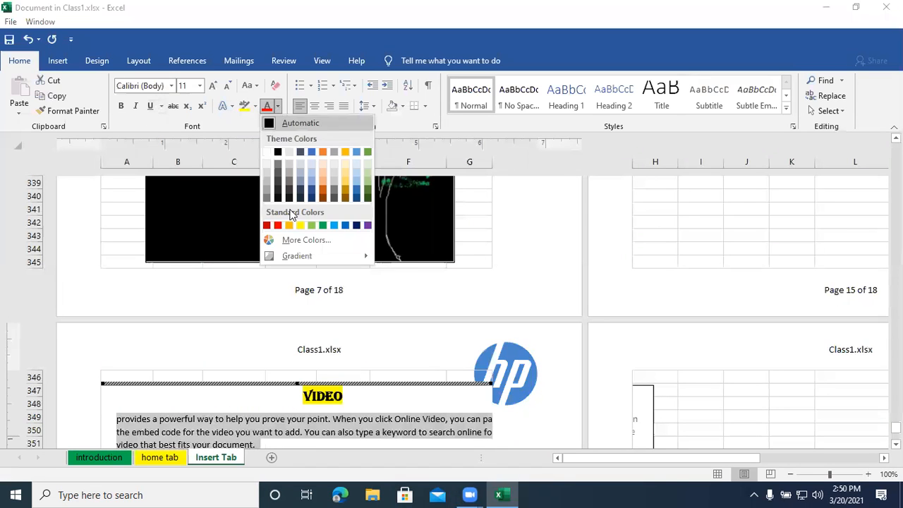
pyautogui.click(322, 225)
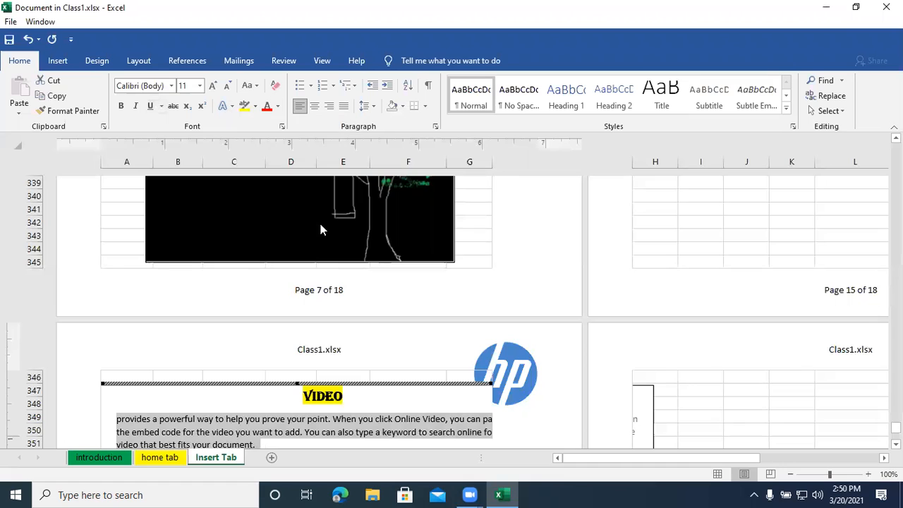
# - Colour the second paragraph, starting "To make your document look", red and return to the worksheet
pyautogui.scroll(-1, 292, 430)
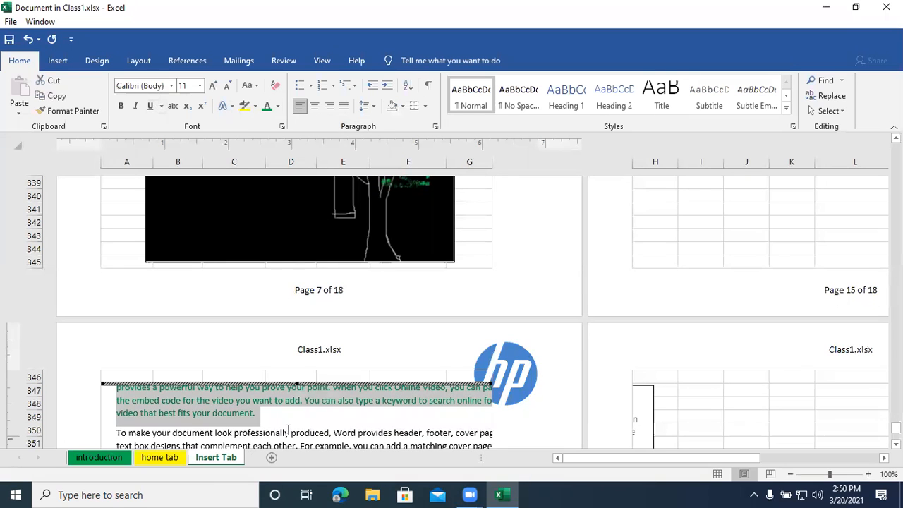
pyautogui.tripleClick(286, 430)
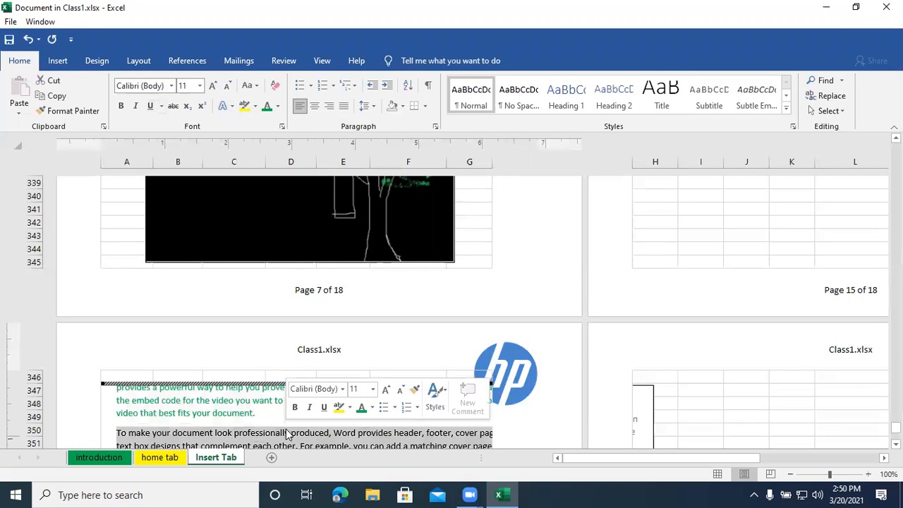
pyautogui.click(279, 106)
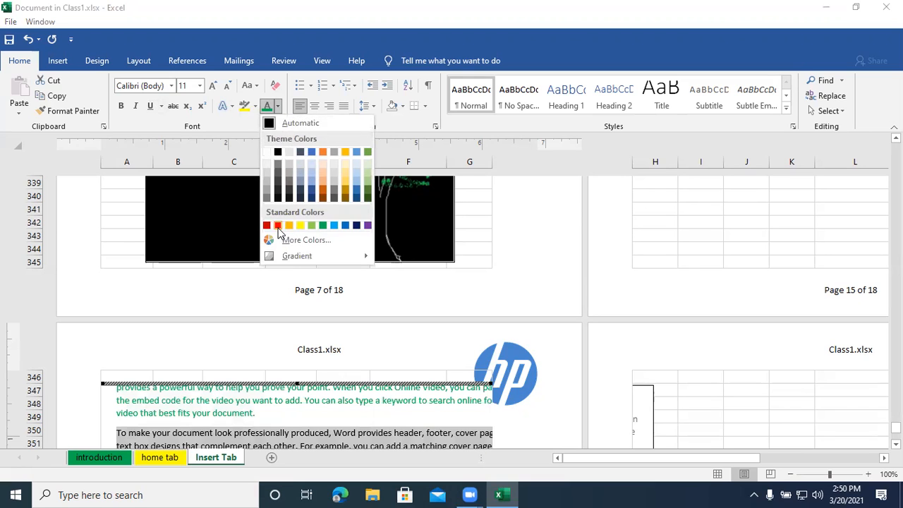
pyautogui.click(277, 225)
pyautogui.scroll(3, 285, 410)
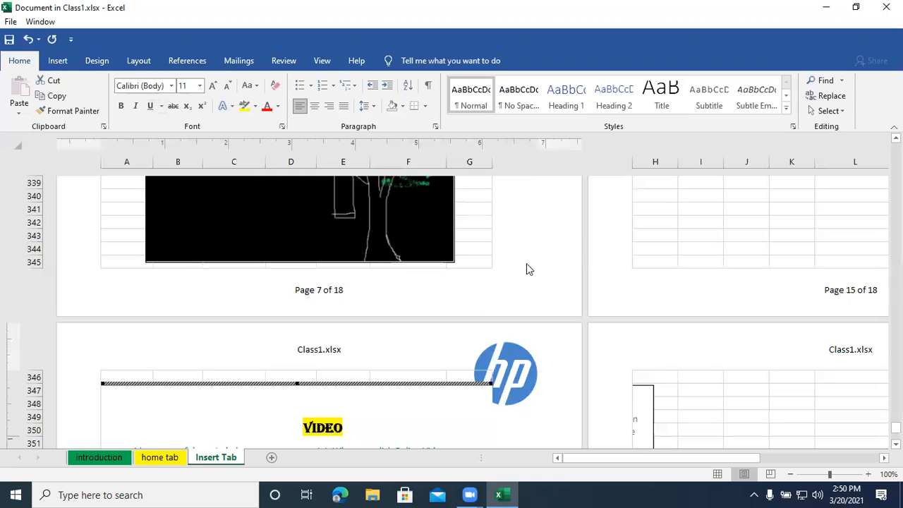
pyautogui.click(682, 428)
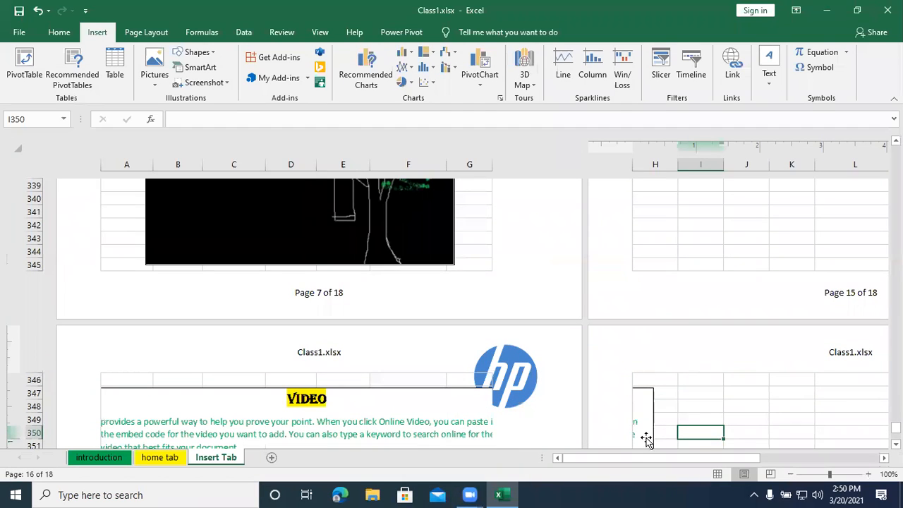
# - Narrow the embedded Word document from both sides so it fits within columns A to G of its page
pyautogui.click(652, 431)
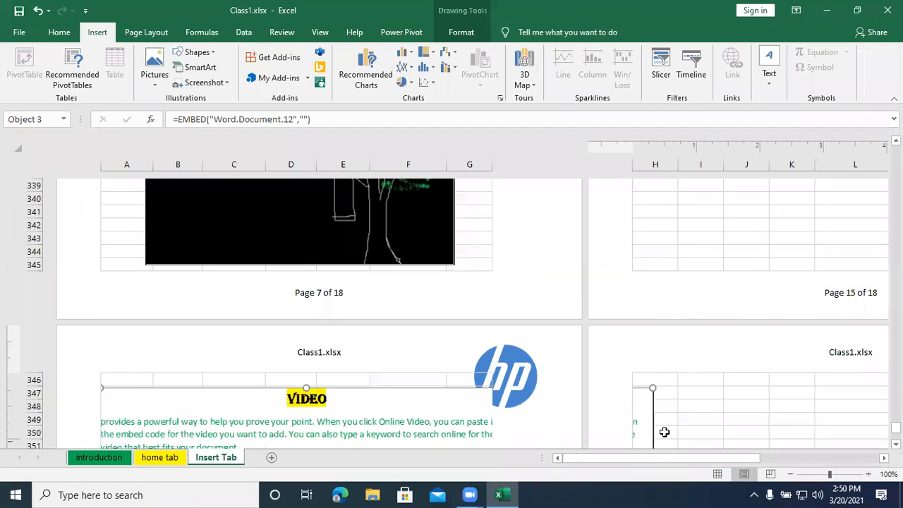
pyautogui.scroll(-2, 684, 426)
pyautogui.moveTo(653, 376); pyautogui.dragTo(479, 384)
pyautogui.moveTo(101, 377); pyautogui.dragTo(106, 377)
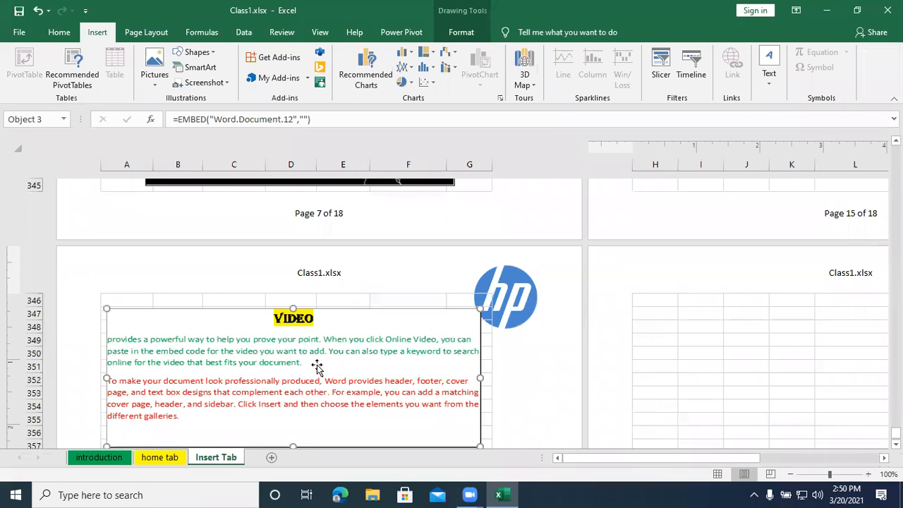
pyautogui.scroll(-1, 317, 374)
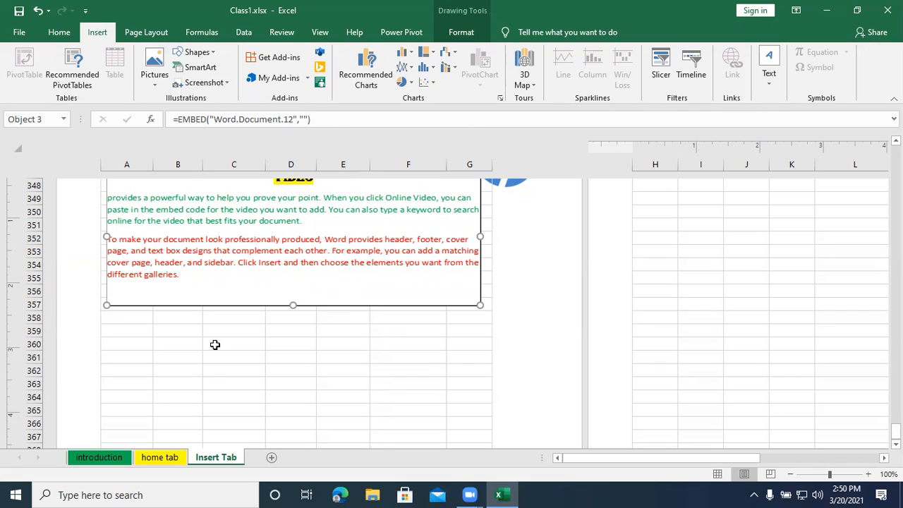
pyautogui.click(769, 76)
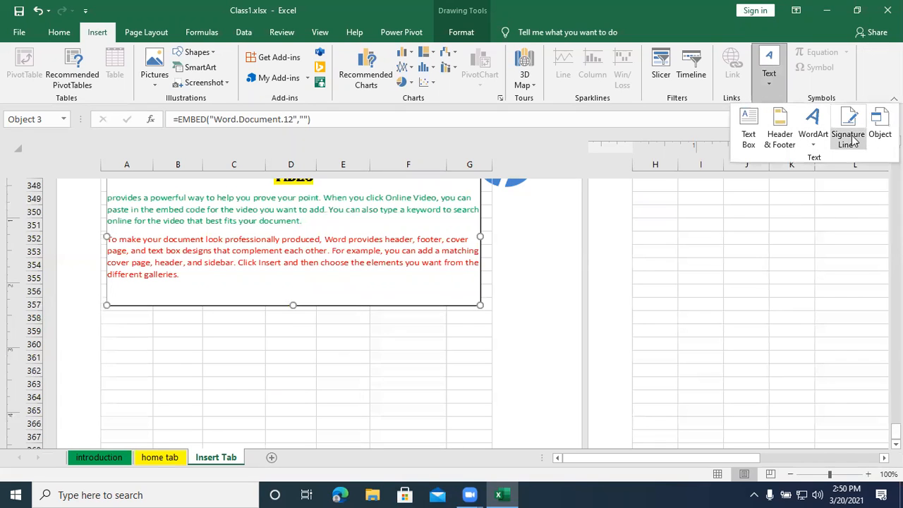
pyautogui.click(307, 344)
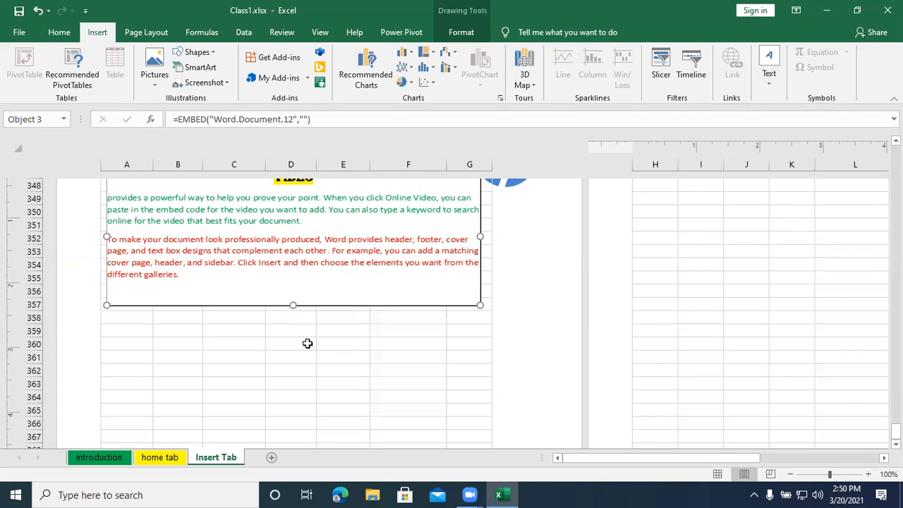
pyautogui.click(267, 357)
# - Insert the Euro Sign and the Indian Rupee Sign from the currency symbols into cell A360
pyautogui.click(141, 339)
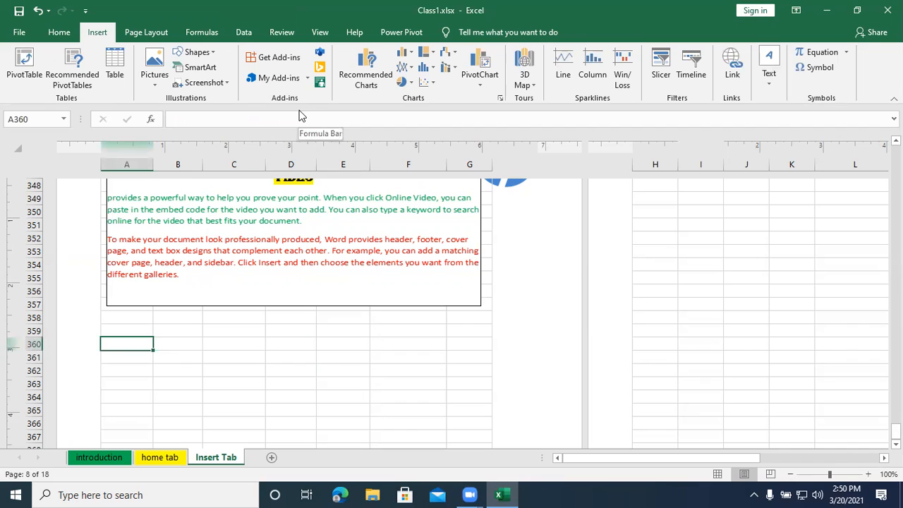
pyautogui.click(175, 3)
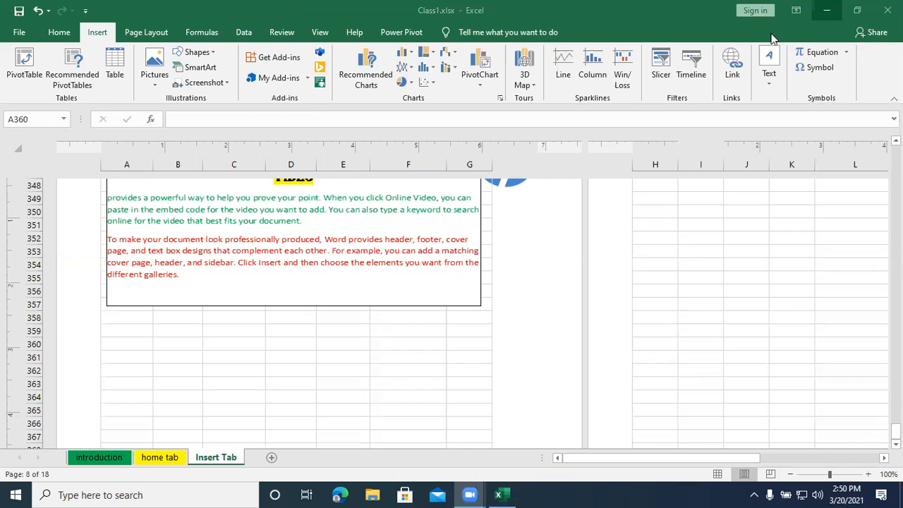
pyautogui.click(127, 325)
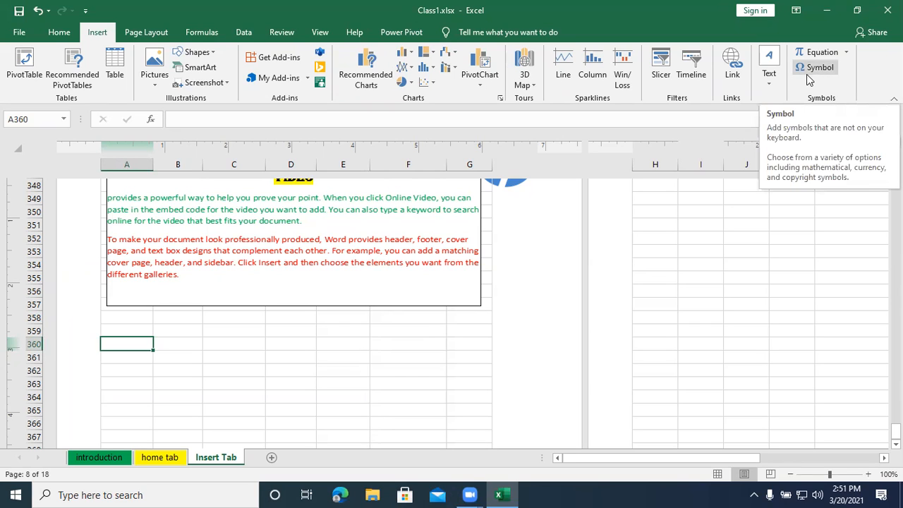
pyautogui.click(813, 69)
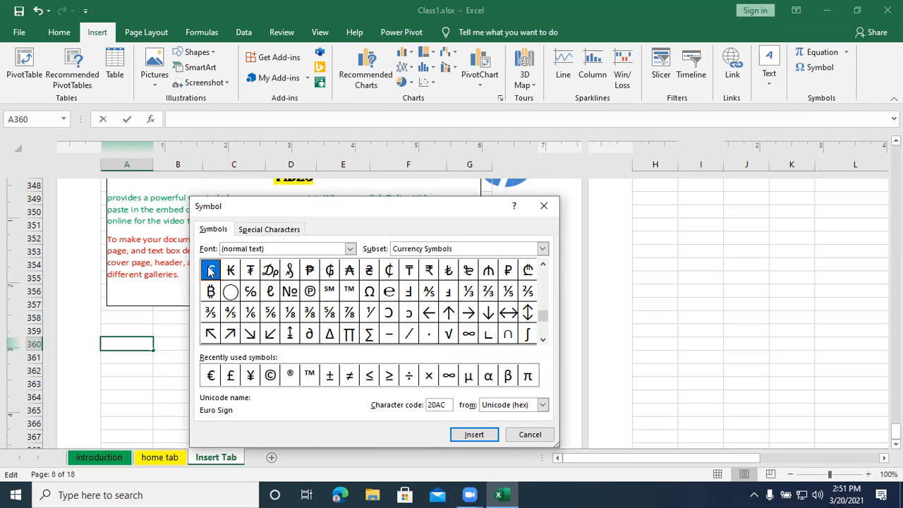
pyautogui.click(468, 435)
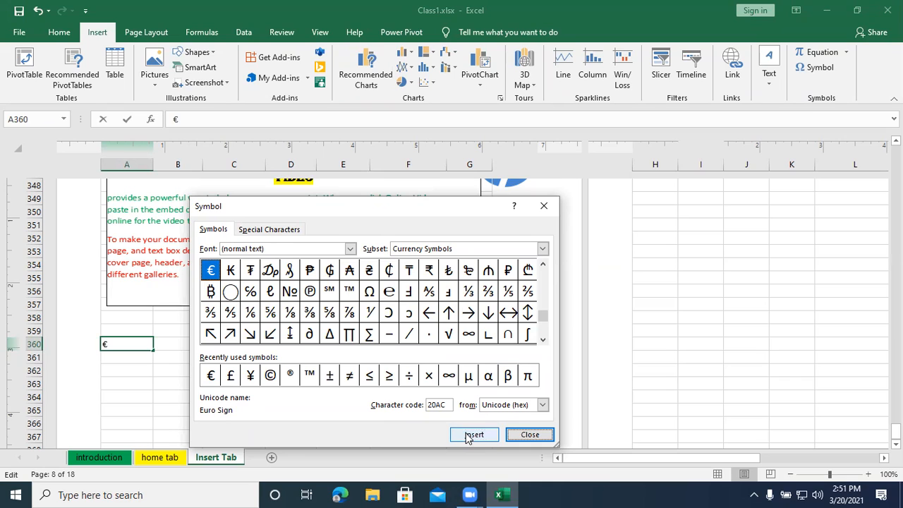
pyautogui.click(428, 270)
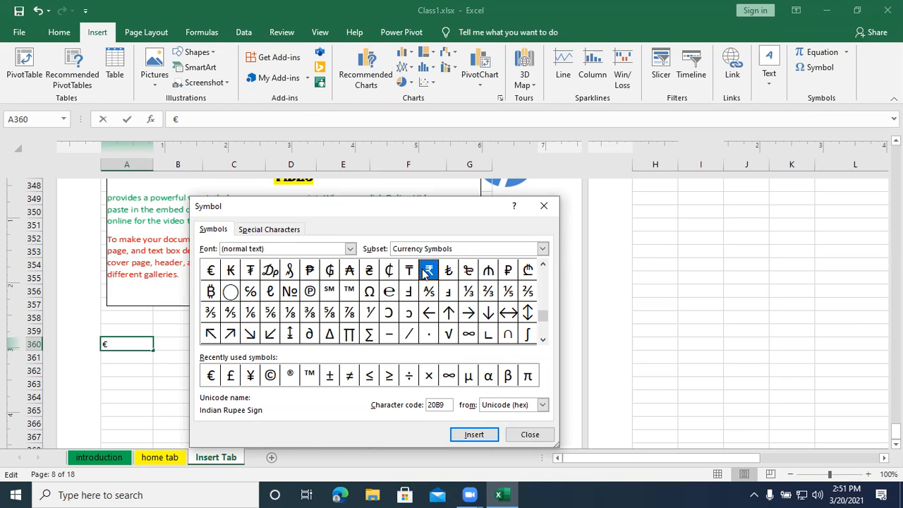
pyautogui.click(471, 436)
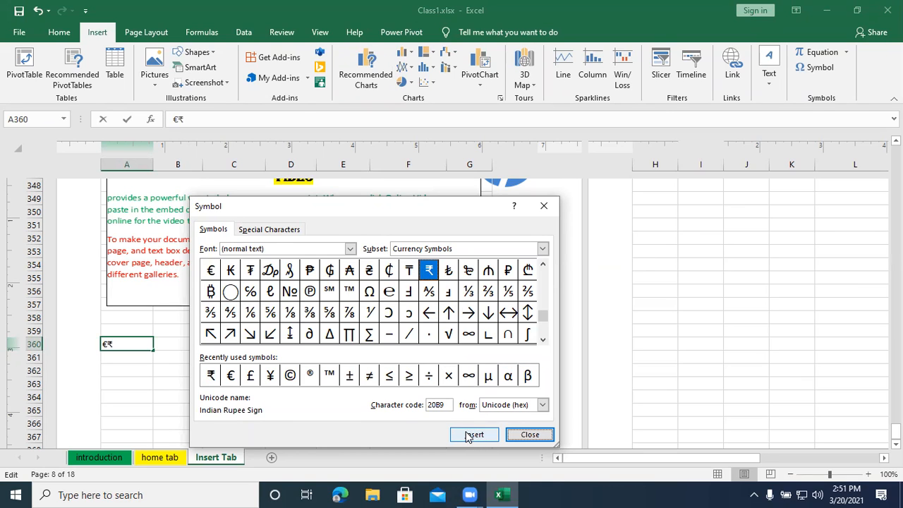
# - Examine the symbol sets of other fonts, showing Adobe Arabic and then Webdings
pyautogui.click(349, 250)
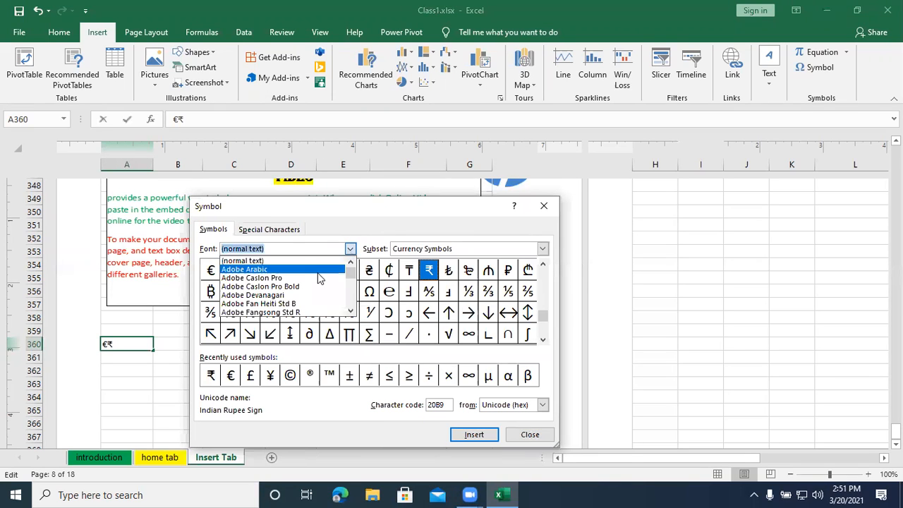
pyautogui.click(317, 276)
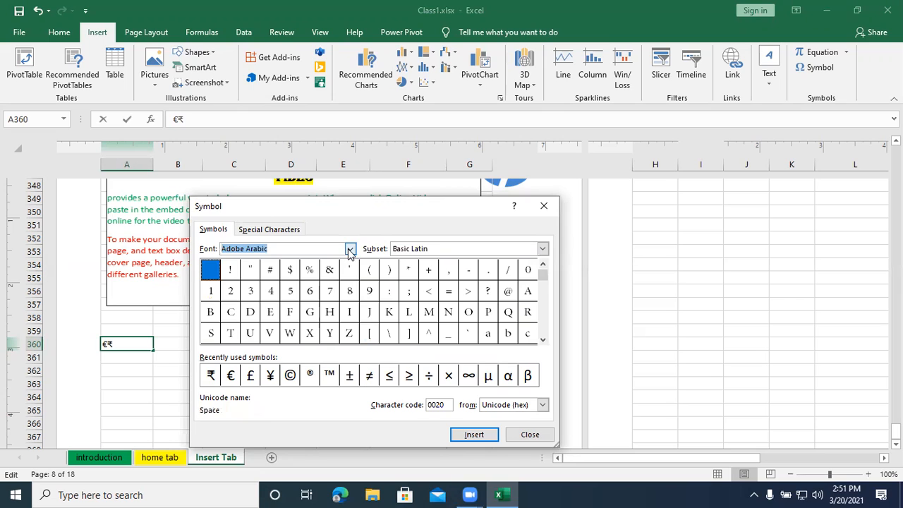
pyautogui.click(349, 251)
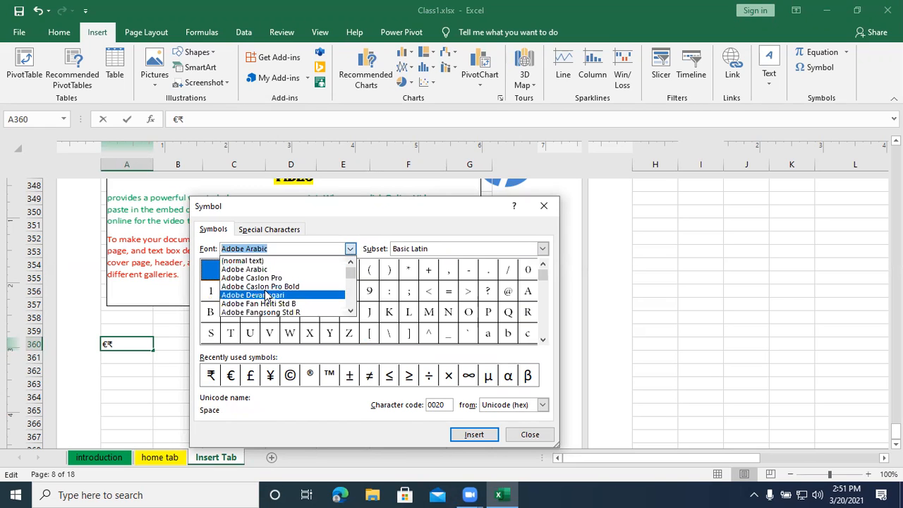
pyautogui.scroll(-10, 266, 291)
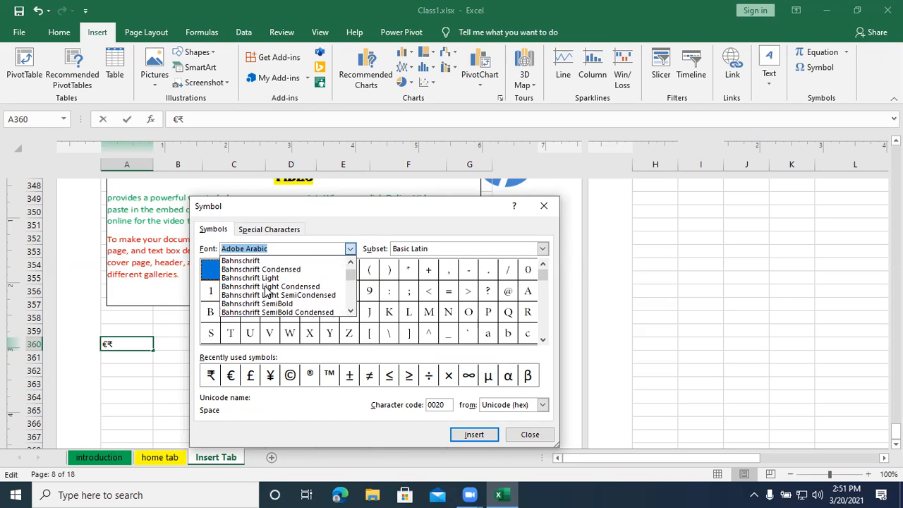
pyautogui.scroll(-2, 265, 296)
pyautogui.scroll(-12, 263, 295)
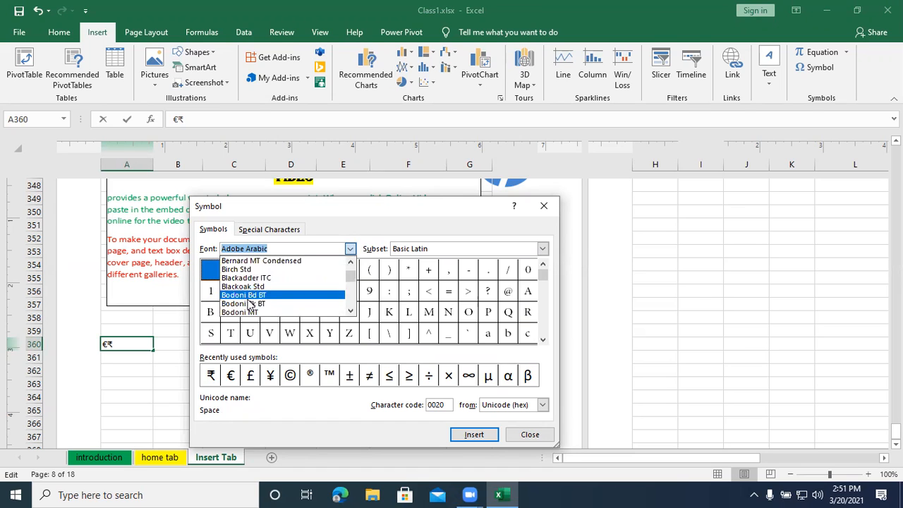
pyautogui.scroll(-12, 244, 305)
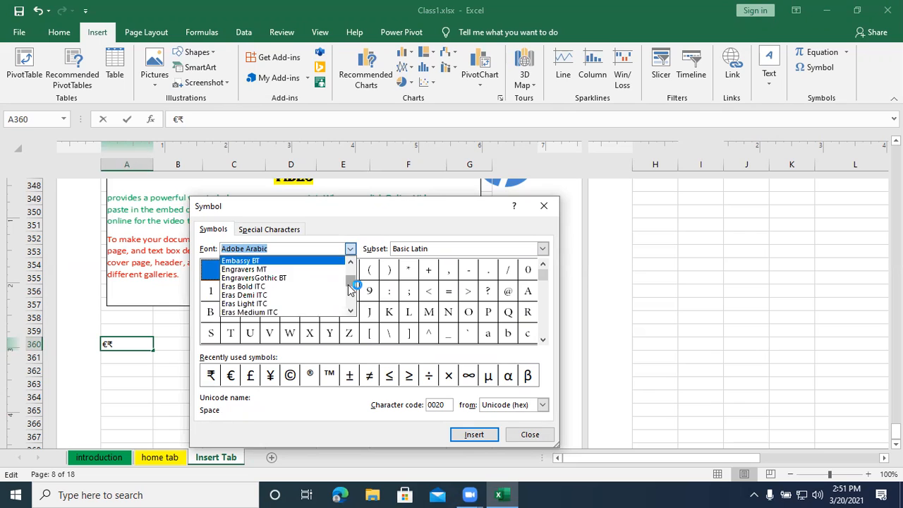
pyautogui.moveTo(351, 282); pyautogui.dragTo(350, 305)
pyautogui.scroll(2, 233, 289)
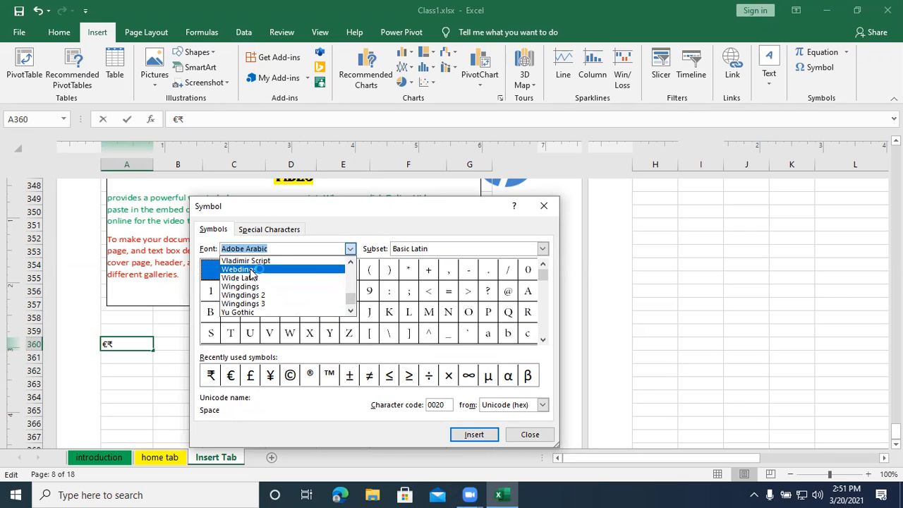
pyautogui.click(247, 271)
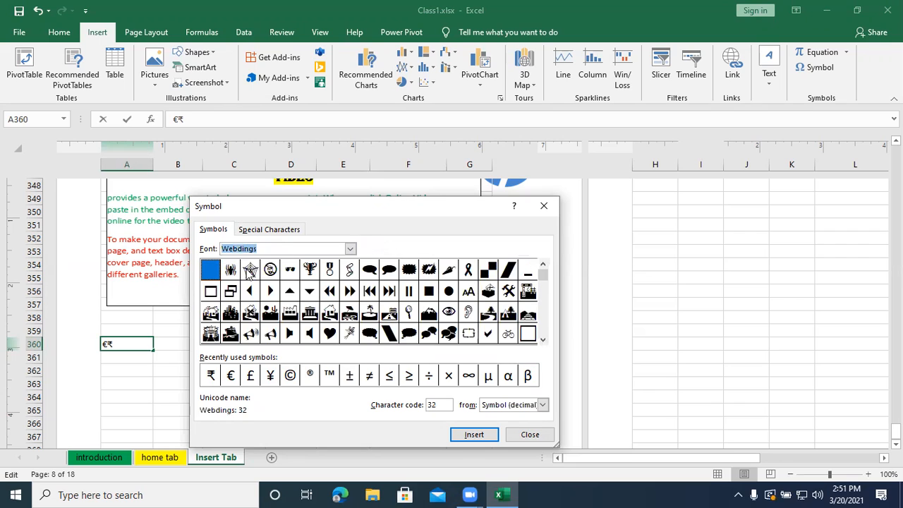
# - Add the Wingdings open book symbol, character code 38, to cell A360 and close the Symbol dialog
pyautogui.click(349, 249)
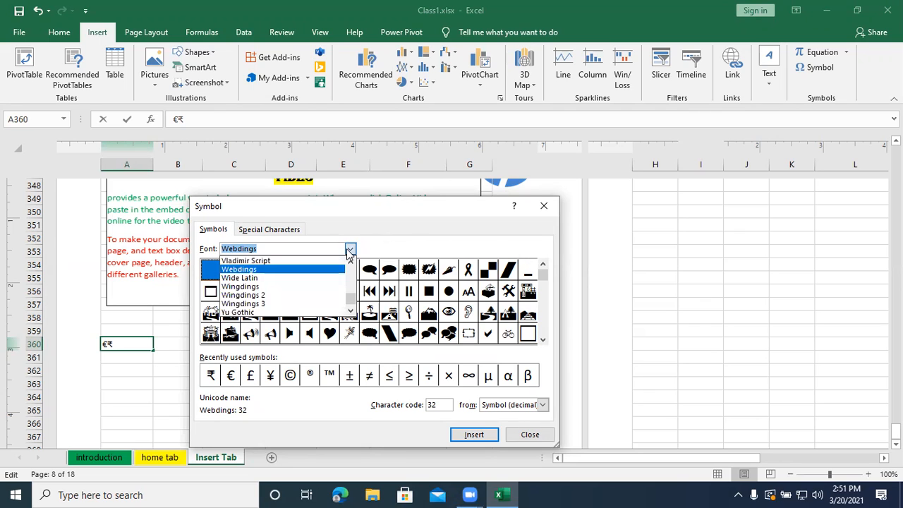
pyautogui.click(275, 289)
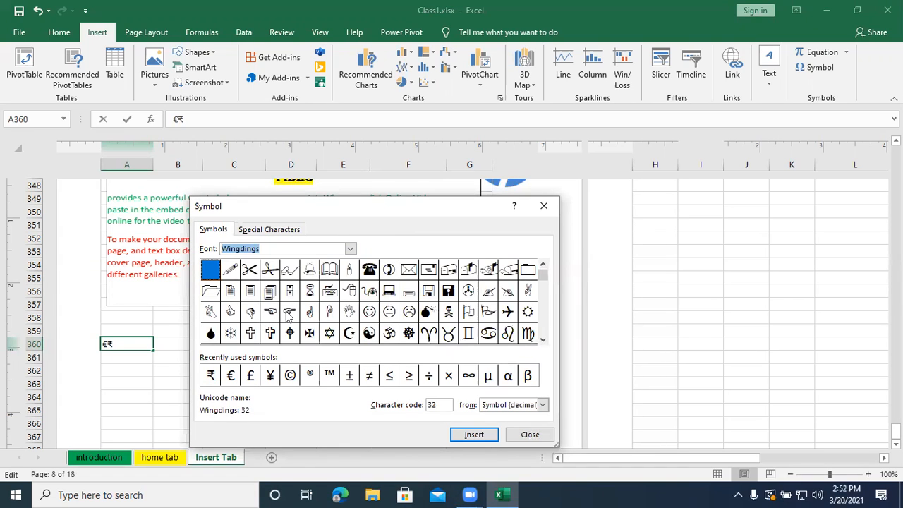
pyautogui.click(332, 272)
pyautogui.click(470, 435)
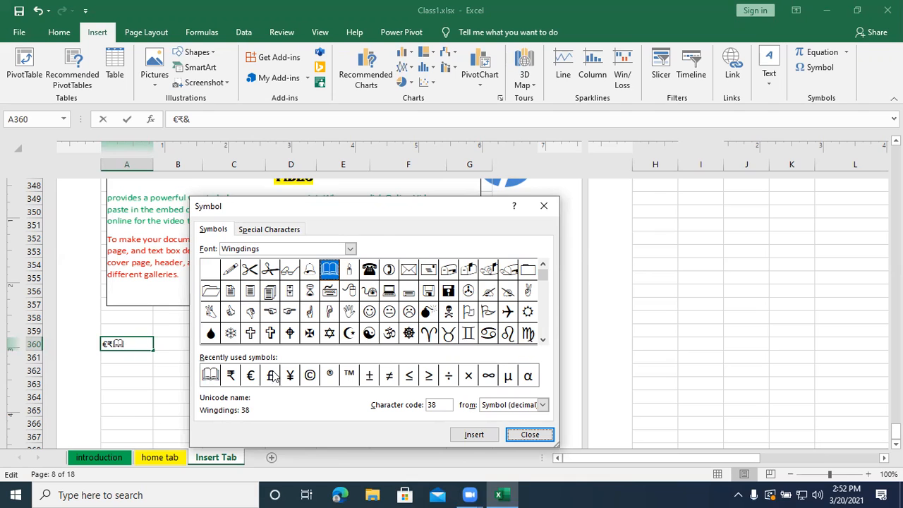
pyautogui.click(528, 434)
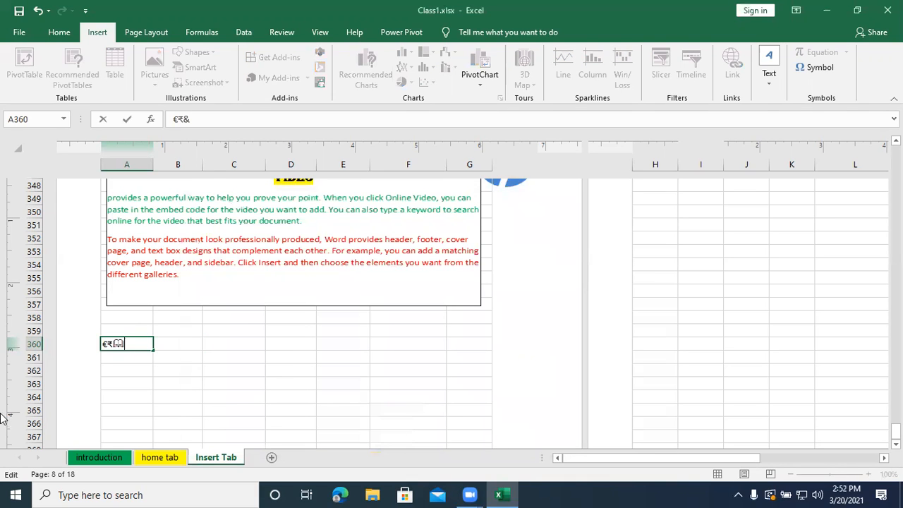
# - Insert the built-in Quadratic Formula equation on the sheet, starting from cell A362
pyautogui.click(130, 372)
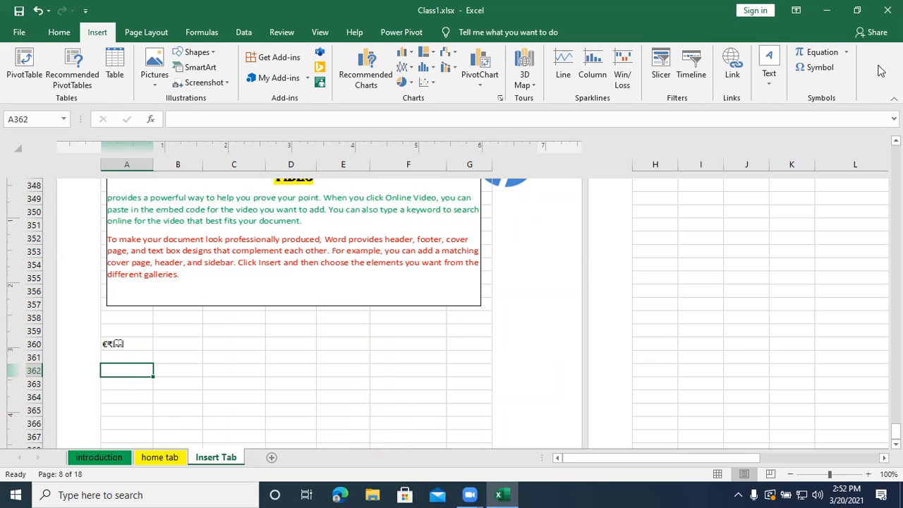
pyautogui.click(847, 54)
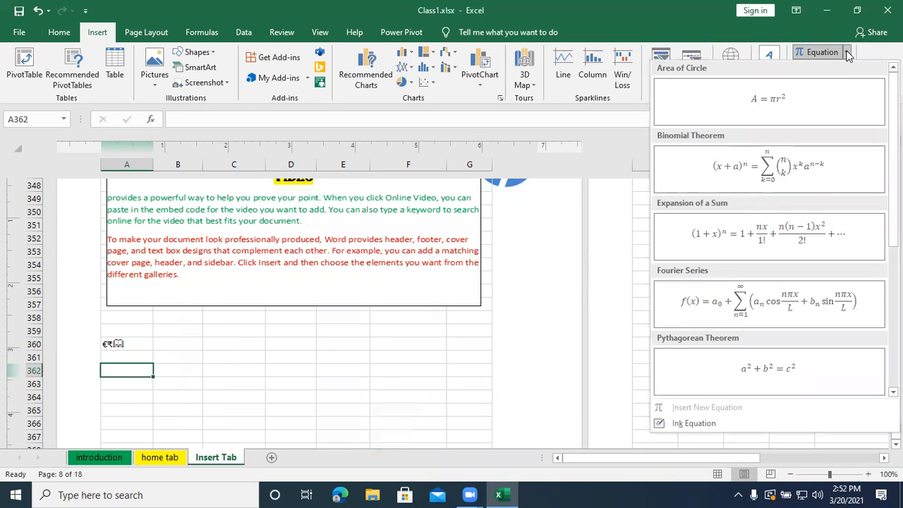
pyautogui.scroll(-4, 767, 304)
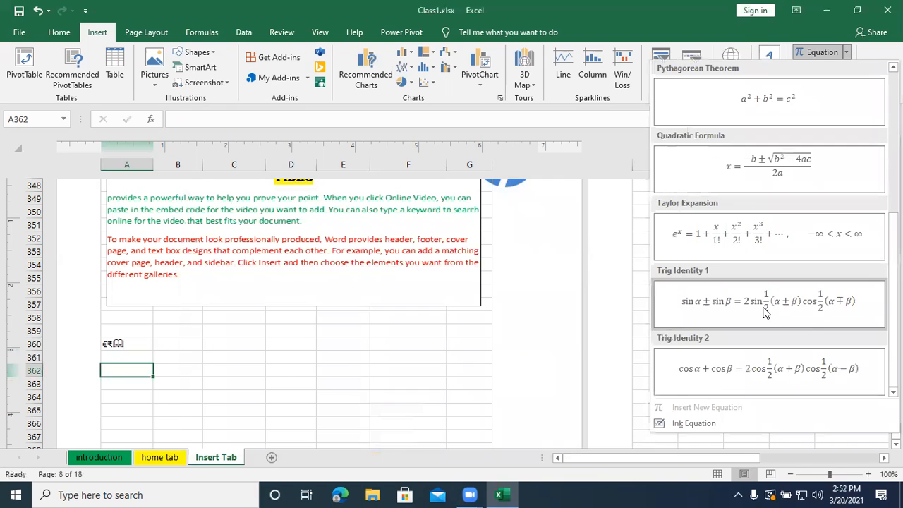
pyautogui.scroll(4, 762, 316)
pyautogui.scroll(-4, 762, 314)
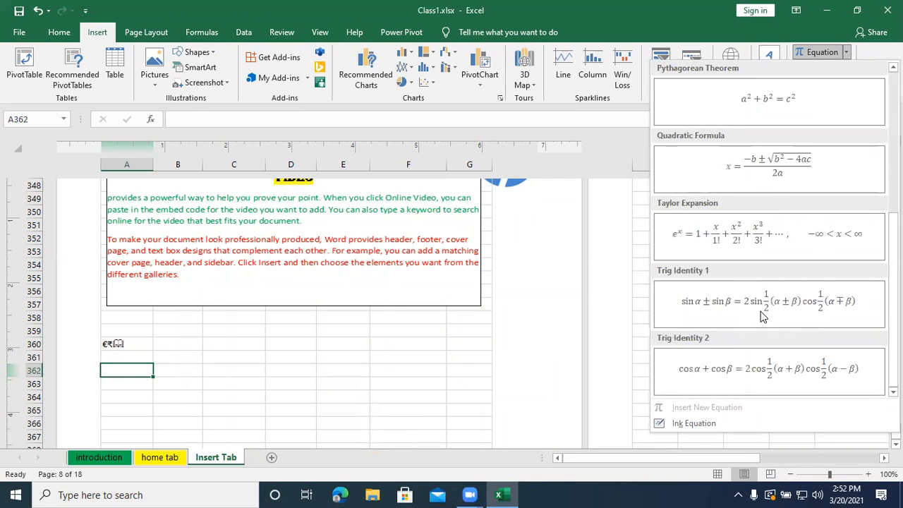
pyautogui.click(764, 160)
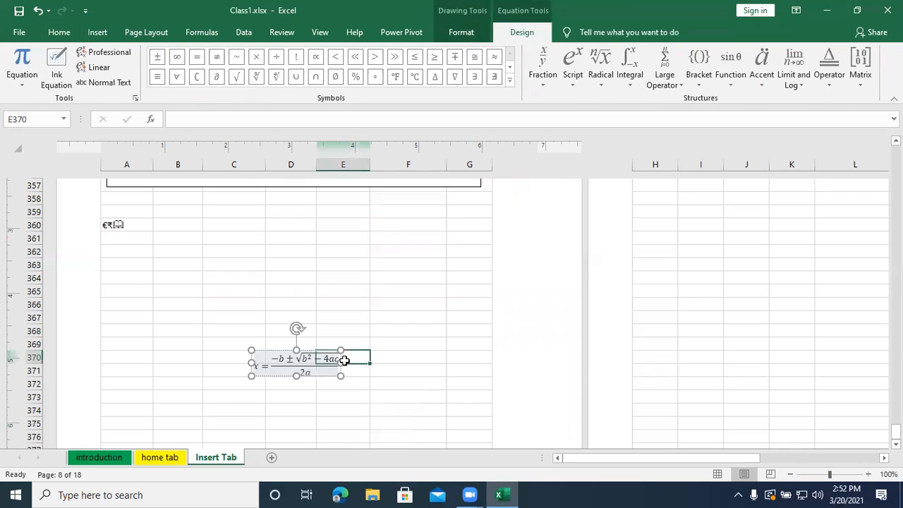
# - Move the quadratic formula up to row 360, directly beside the symbols in cell A360, and deselect it
pyautogui.scroll(-2, 311, 368)
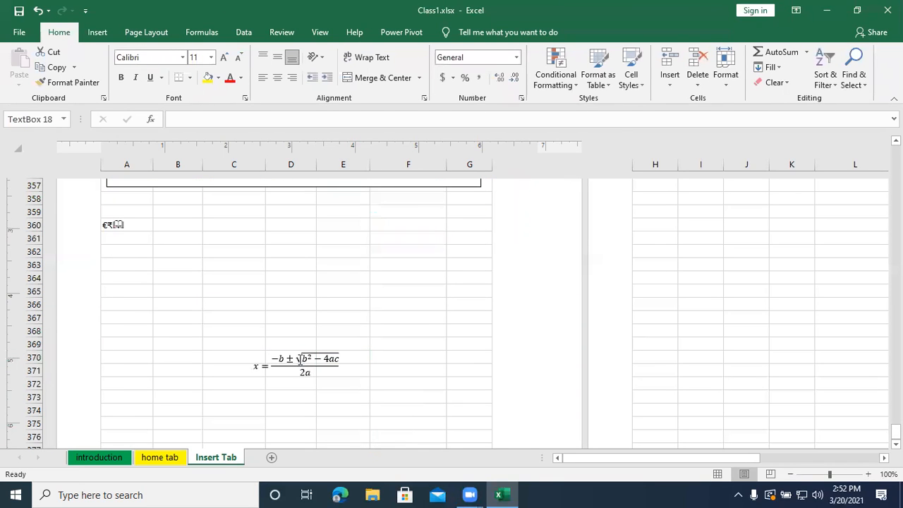
pyautogui.click(284, 354)
pyautogui.moveTo(278, 353); pyautogui.dragTo(165, 219)
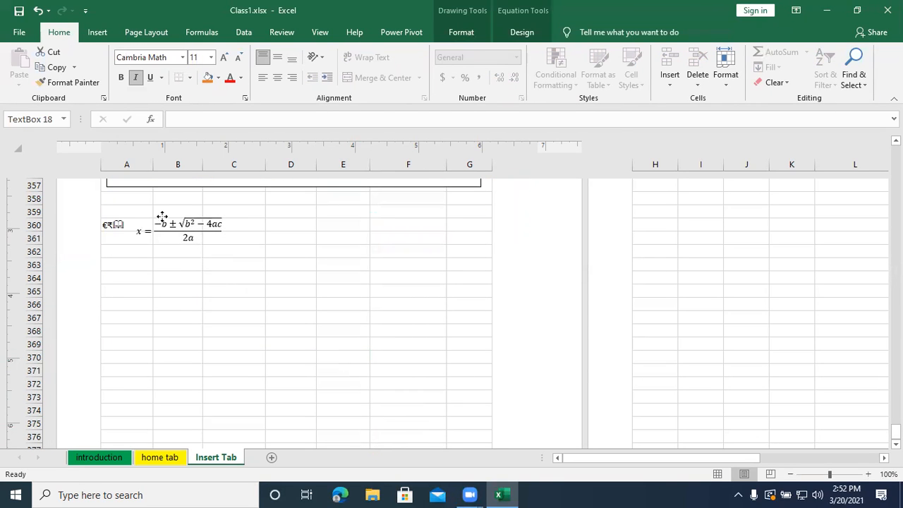
pyautogui.click(275, 312)
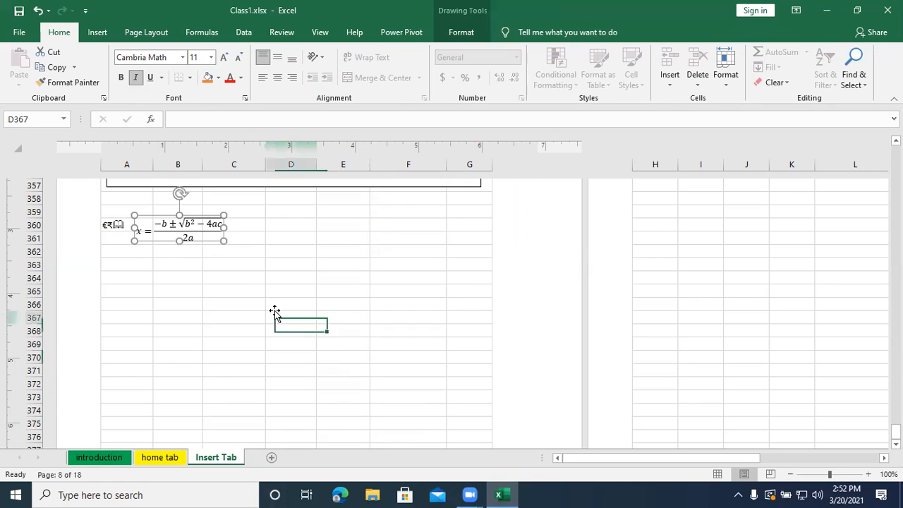
pyautogui.click(304, 223)
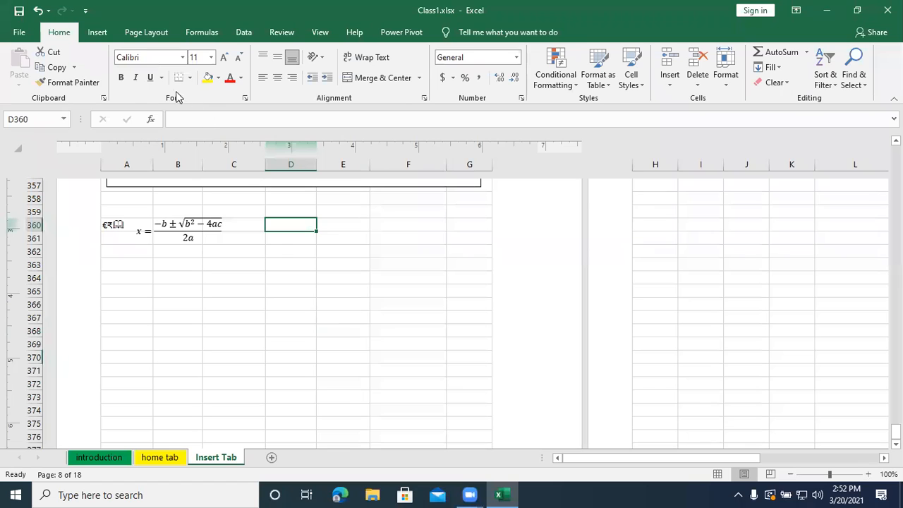
# - Insert a new blank equation and place it in row 360 beside the quadratic formula, across columns C and D
pyautogui.click(108, 32)
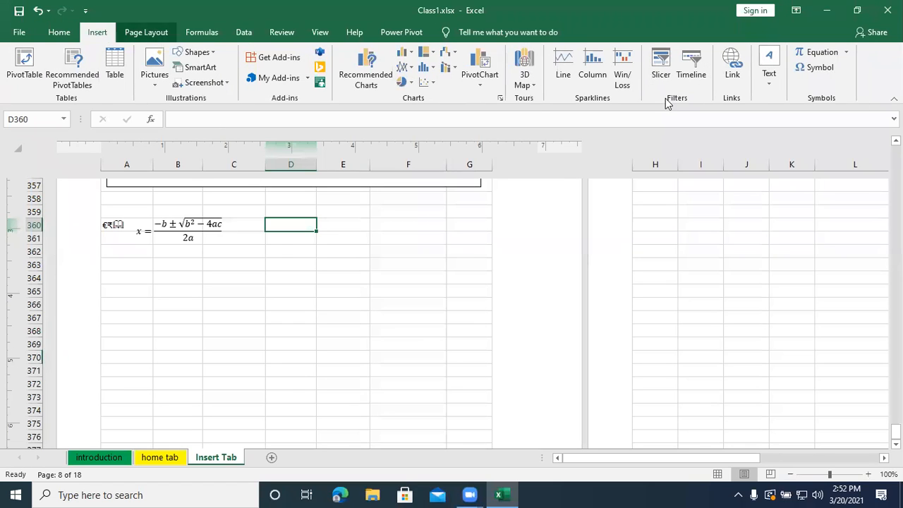
pyautogui.click(846, 51)
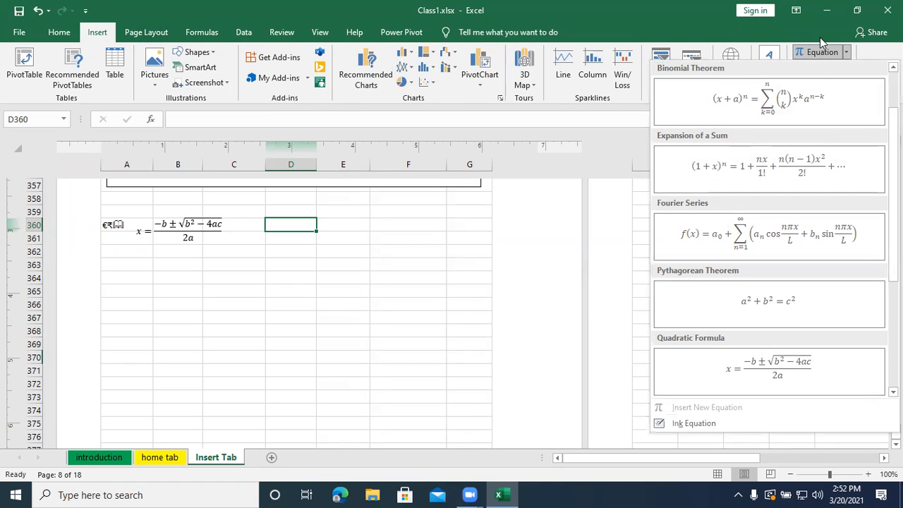
pyautogui.click(815, 54)
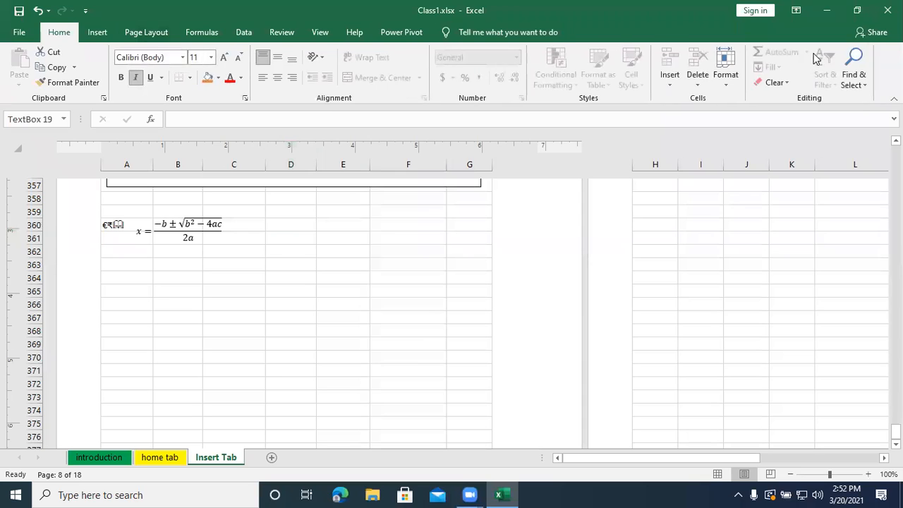
pyautogui.moveTo(295, 339); pyautogui.dragTo(266, 217)
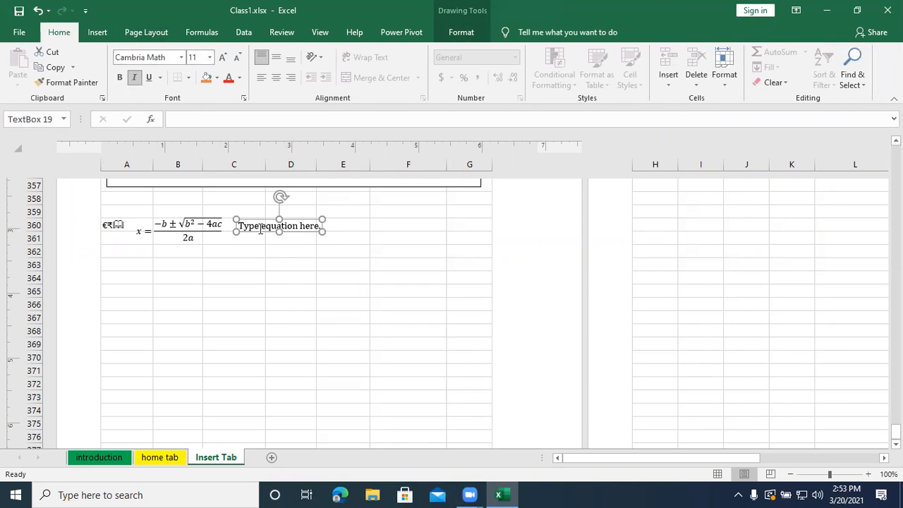
# - Replace the placeholder in the new equation with ×= followed by the radical √(a² + b²), and leave the equation
pyautogui.click(315, 225)
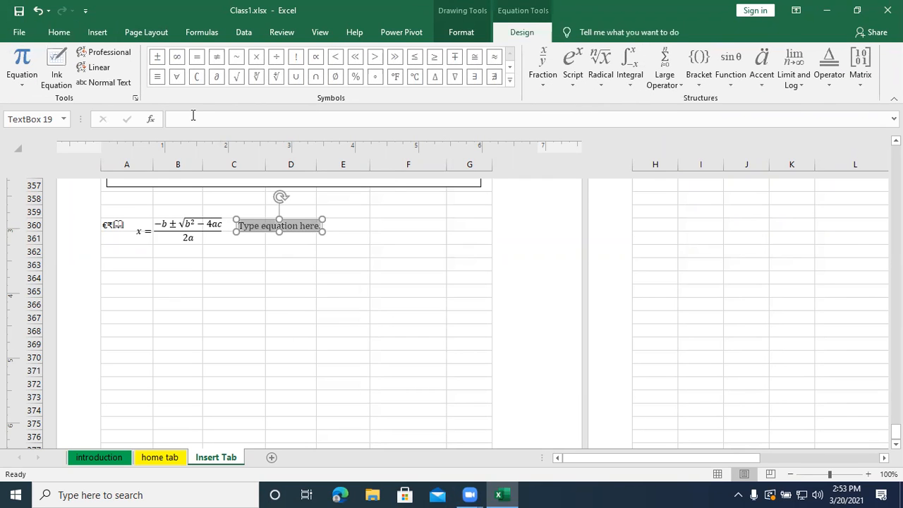
pyautogui.click(256, 58)
pyautogui.click(200, 64)
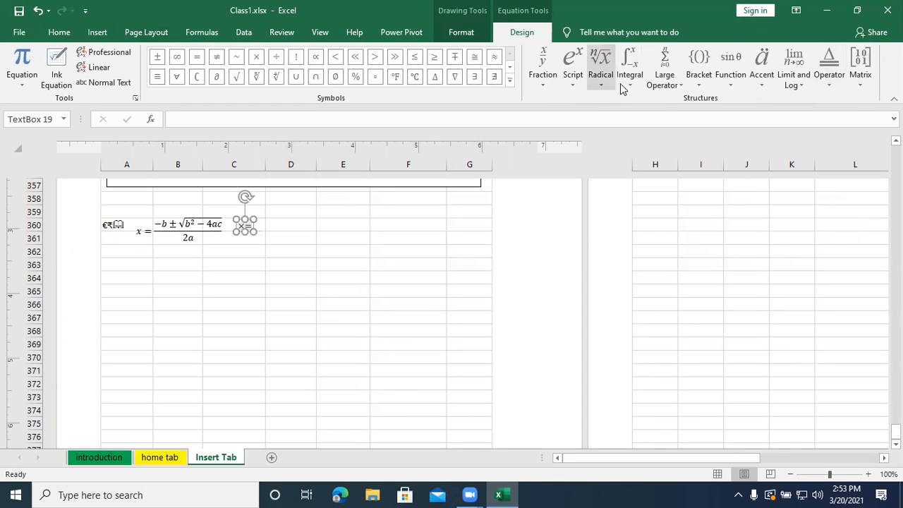
pyautogui.click(749, 235)
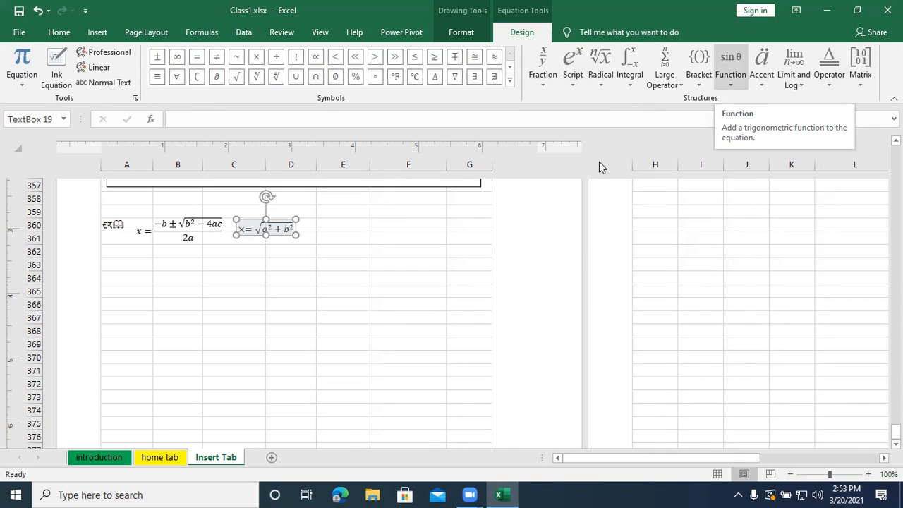
pyautogui.click(364, 276)
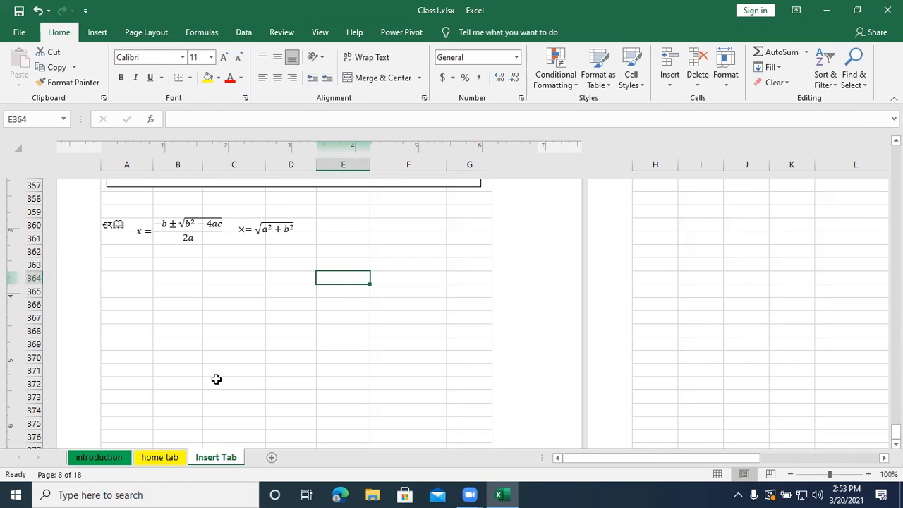
pyautogui.click(97, 33)
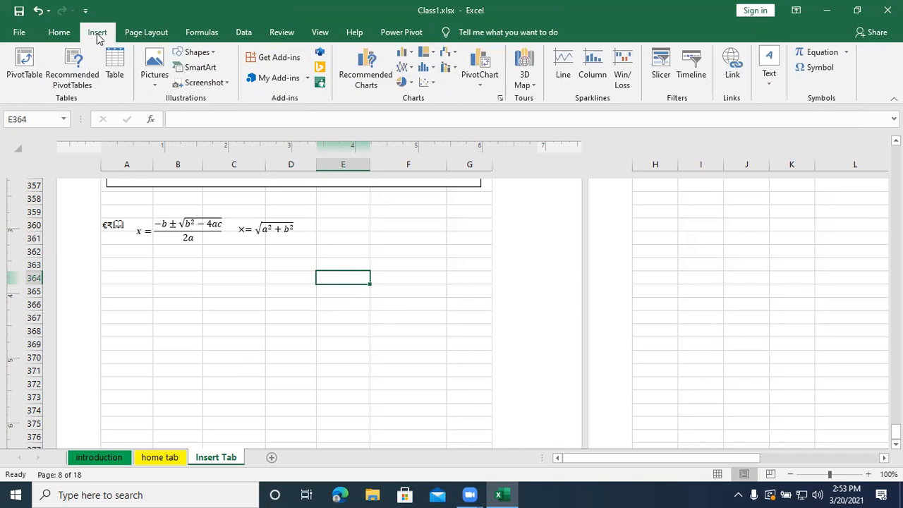
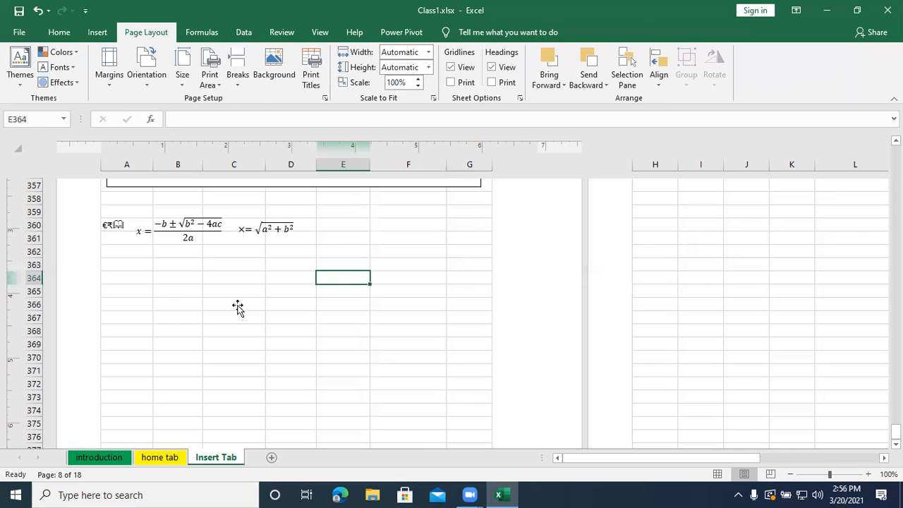
# - Browse the built-in document themes and preview their effect on the content of the Insert Tab sheet
pyautogui.scroll(6, 238, 306)
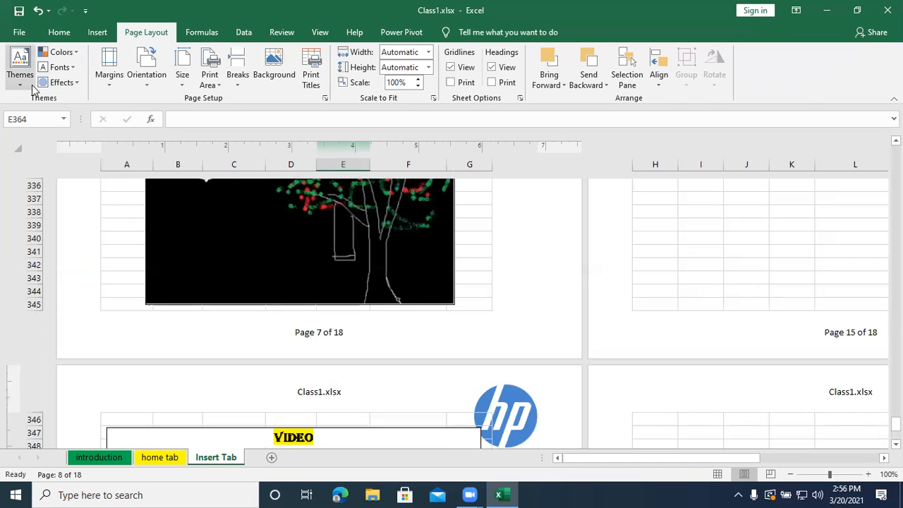
pyautogui.scroll(5, 391, 358)
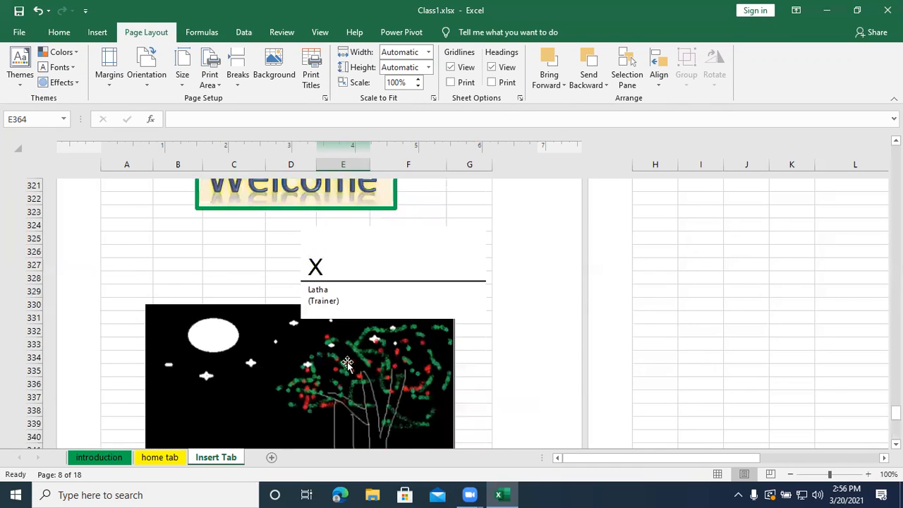
pyautogui.scroll(7, 347, 363)
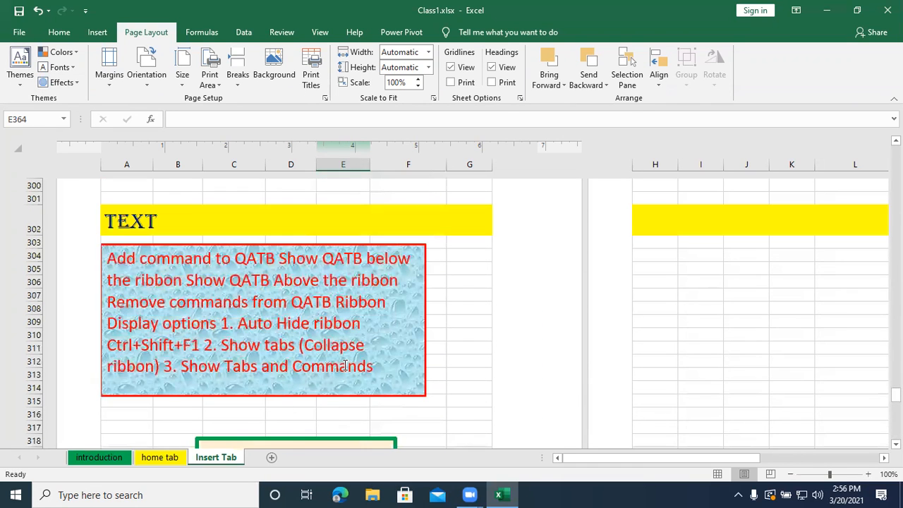
pyautogui.click(19, 84)
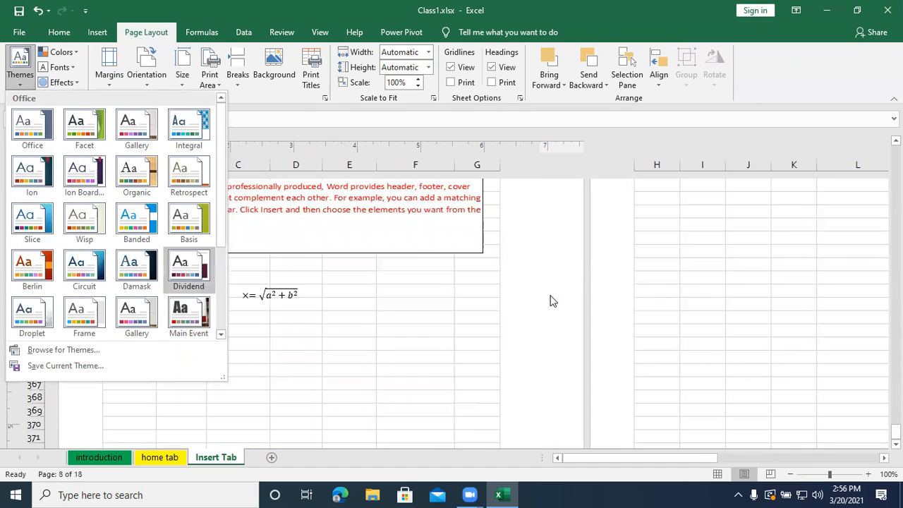
pyautogui.scroll(10, 383, 416)
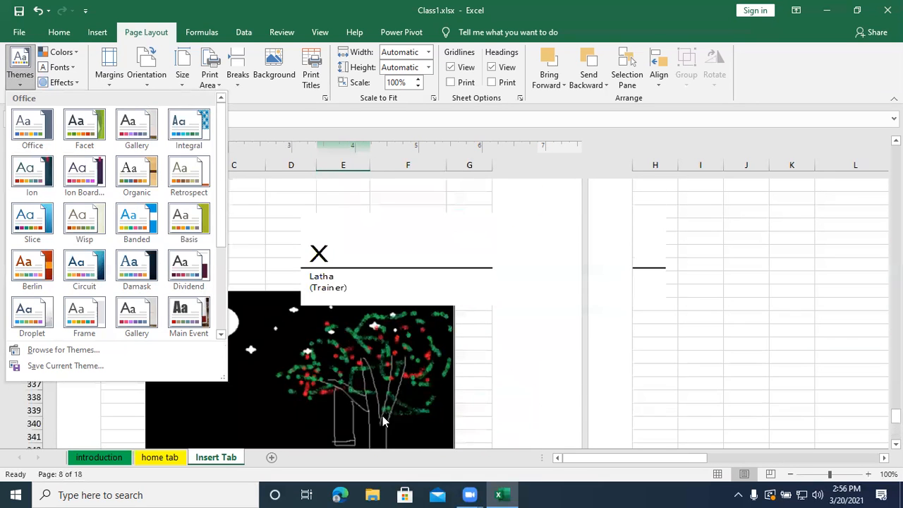
pyautogui.scroll(7, 383, 421)
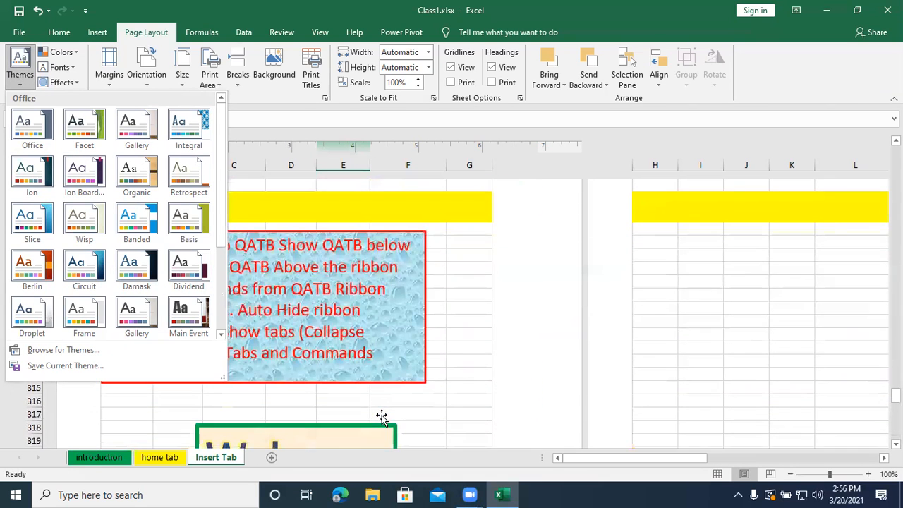
pyautogui.scroll(-1, 381, 416)
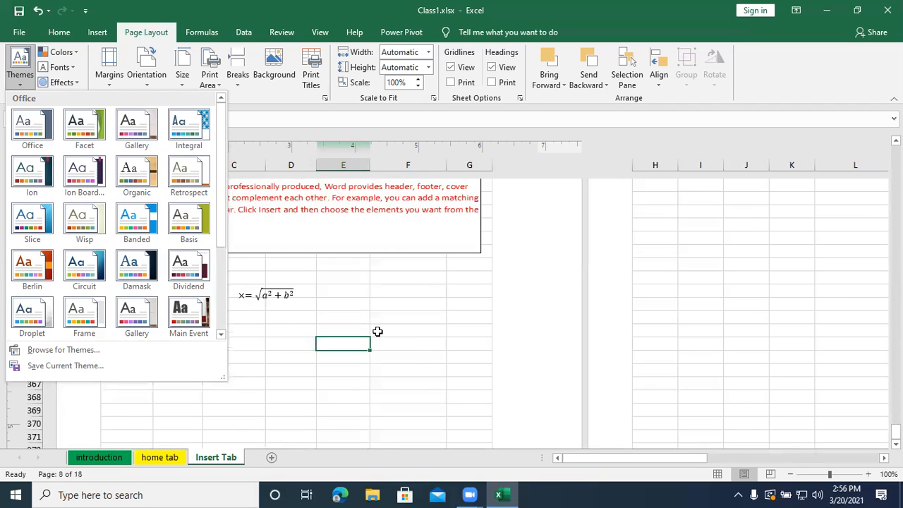
pyautogui.scroll(20, 377, 332)
pyautogui.scroll(20, 378, 331)
pyautogui.scroll(20, 377, 332)
pyautogui.scroll(20, 378, 332)
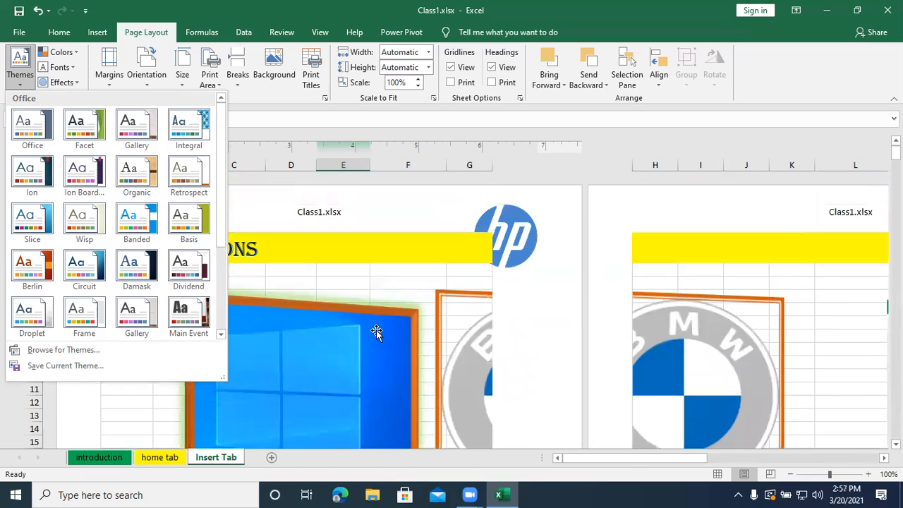
pyautogui.scroll(-5, 377, 331)
pyautogui.click(470, 370)
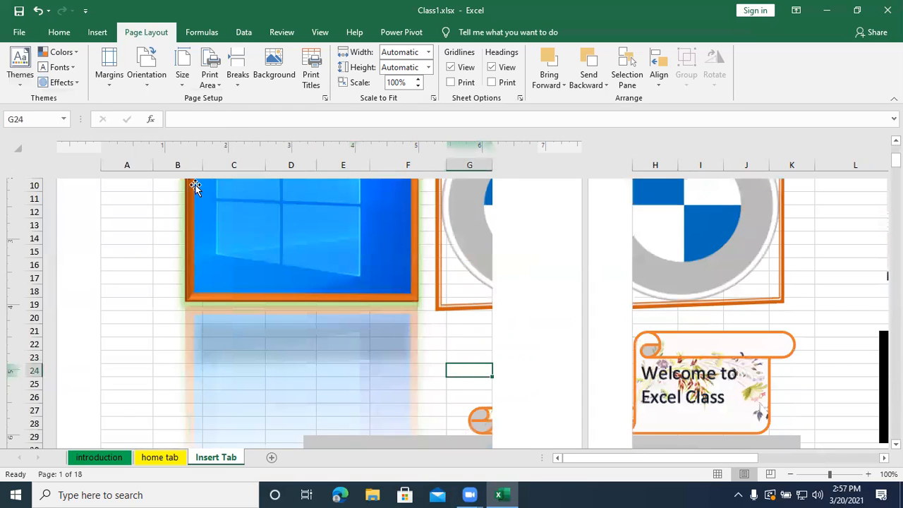
# - Review the available themes, margin presets, page orientations and paper sizes for the sheet
pyautogui.click(27, 84)
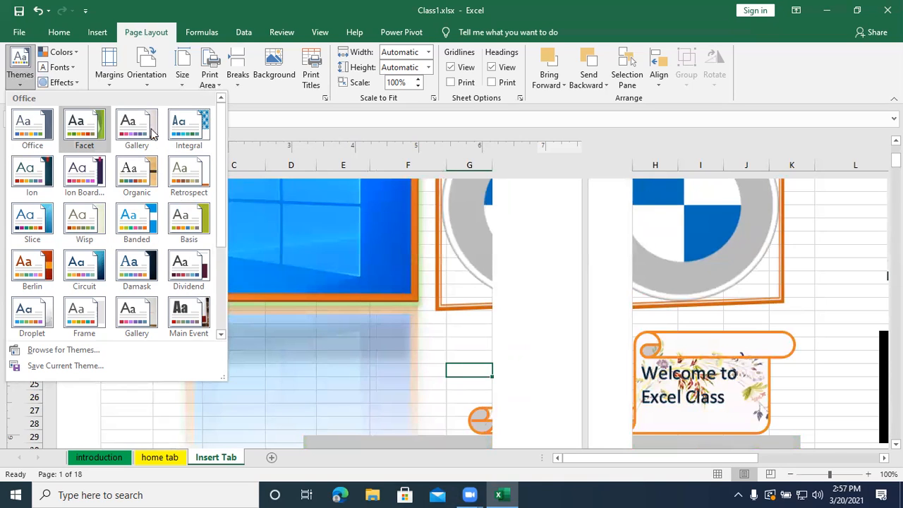
pyautogui.click(113, 85)
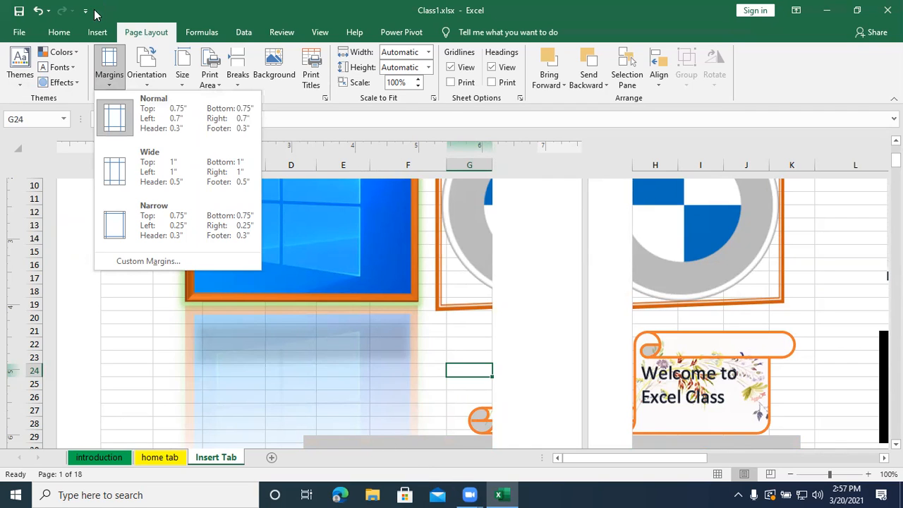
pyautogui.click(150, 87)
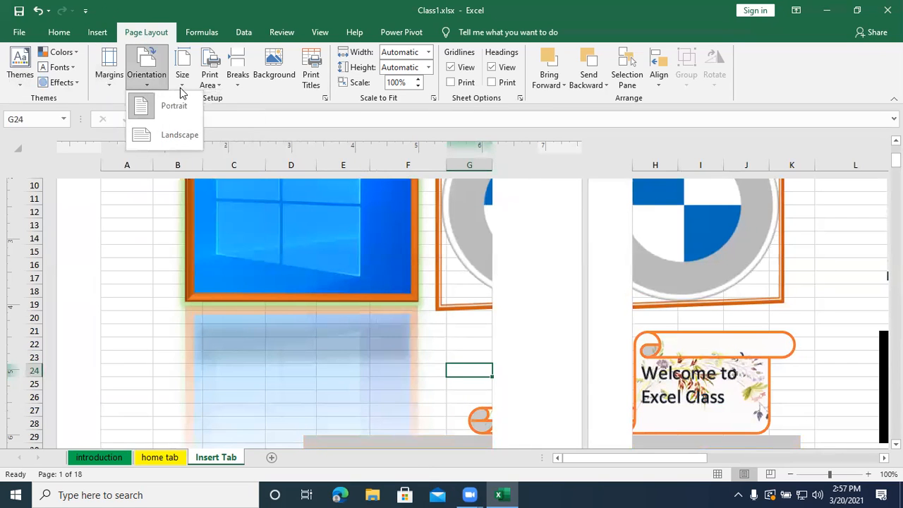
pyautogui.click(181, 79)
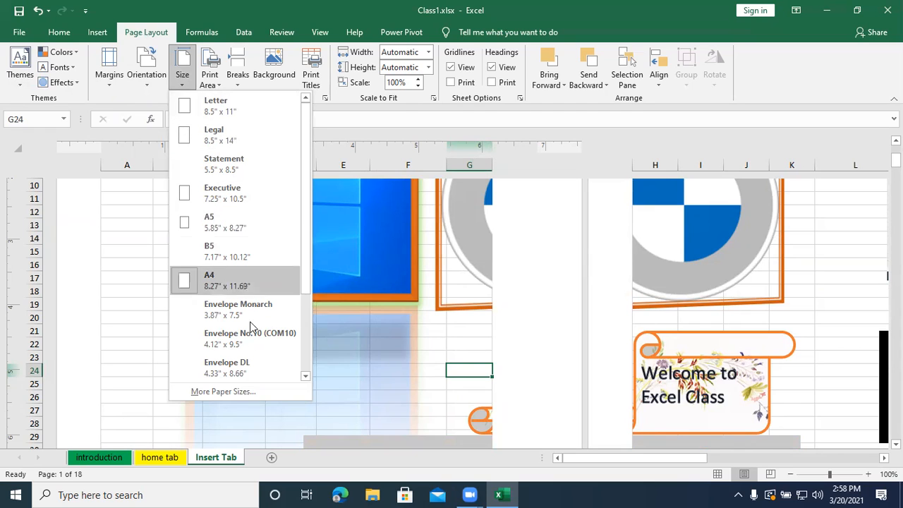
pyautogui.click(430, 331)
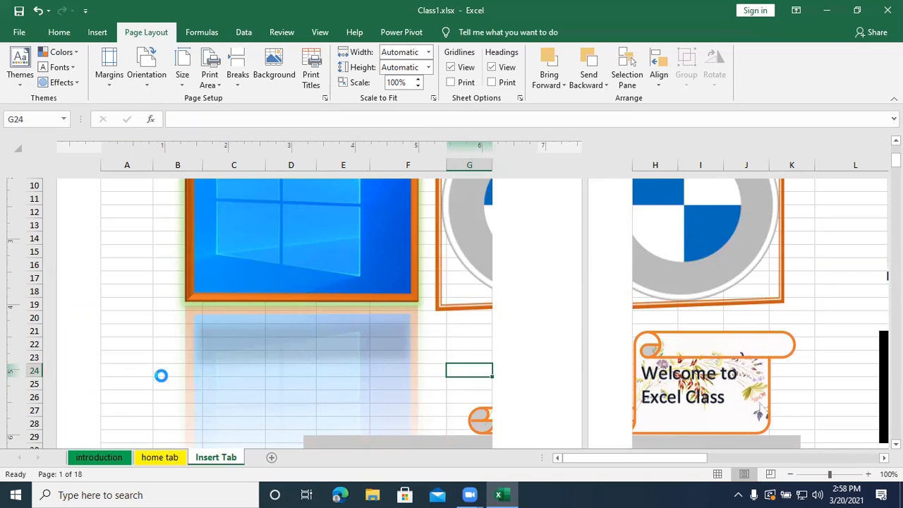
# - Preview the sheet's printout from page 1 through page 5, then return to the worksheet
pyautogui.hotkey('ctrl', 'p')
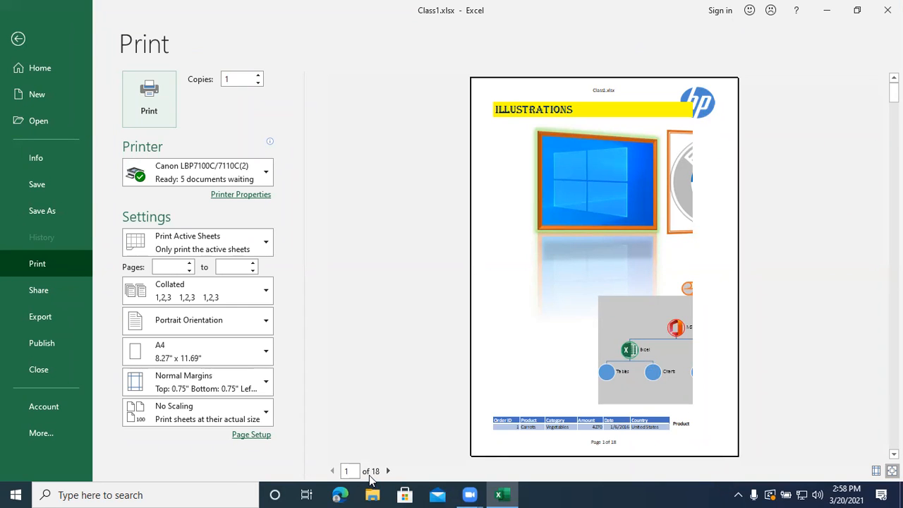
pyautogui.click(388, 470)
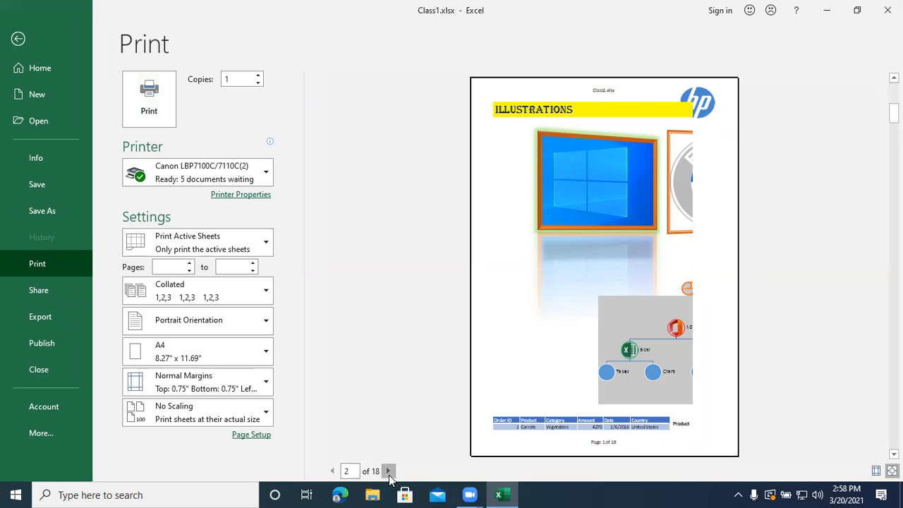
pyautogui.click(388, 470)
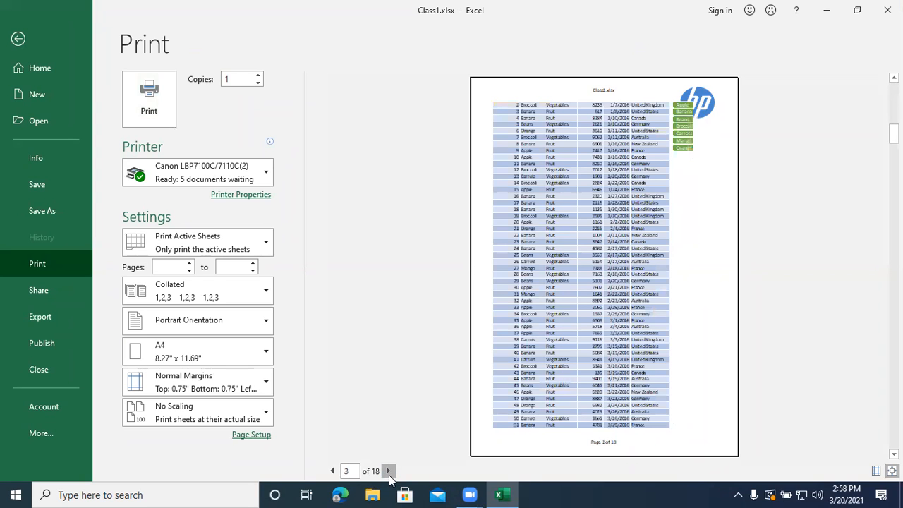
pyautogui.click(388, 471)
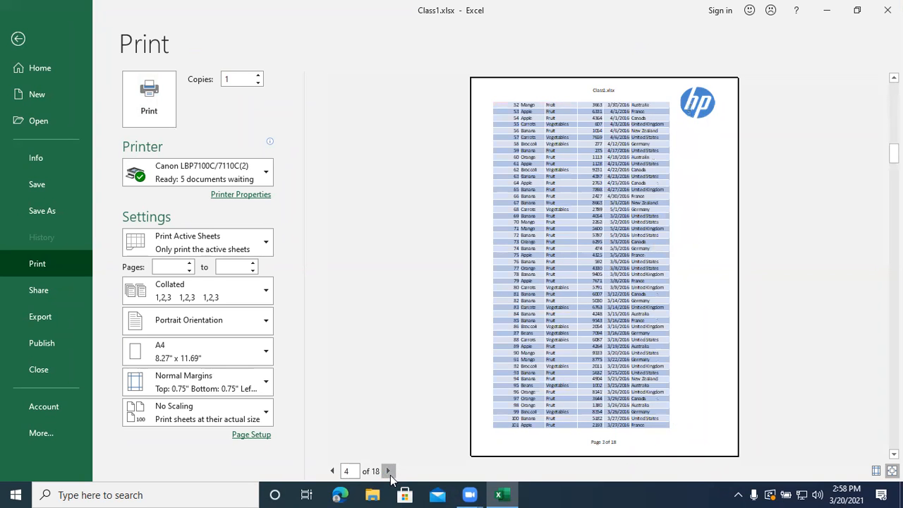
pyautogui.click(388, 471)
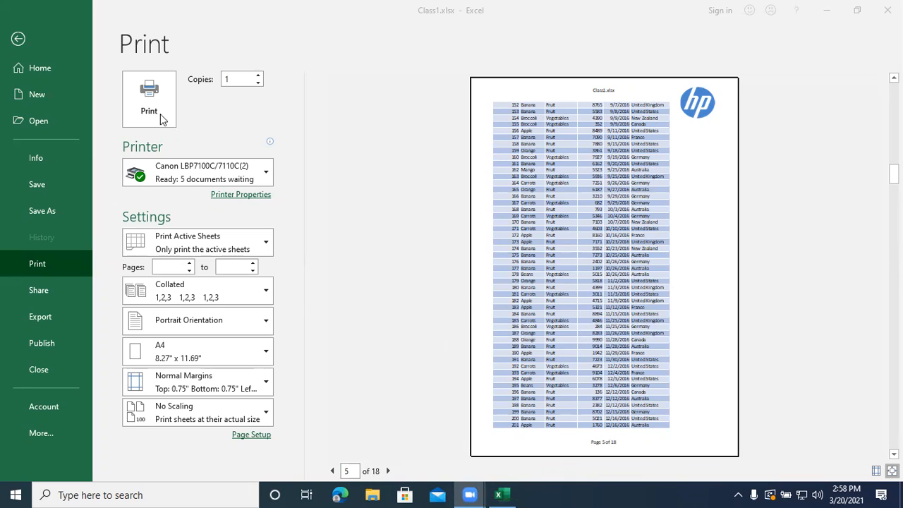
pyautogui.click(20, 40)
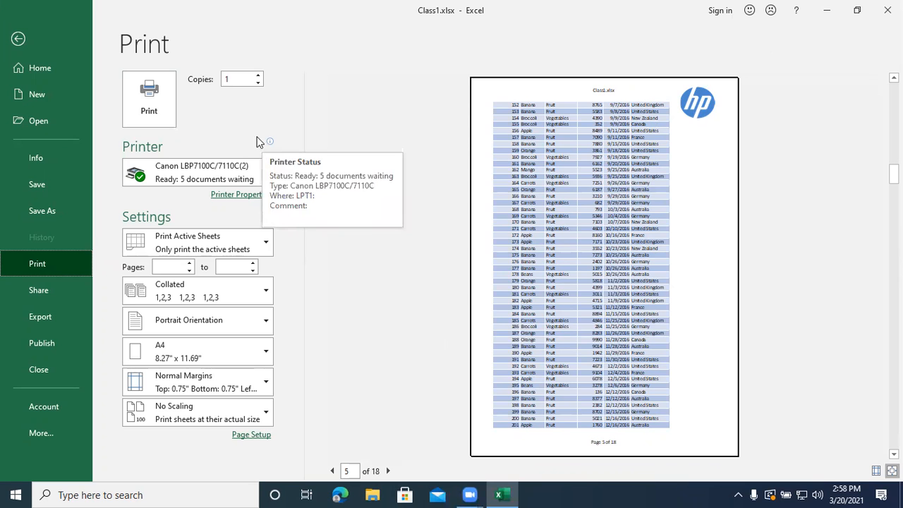
pyautogui.click(19, 39)
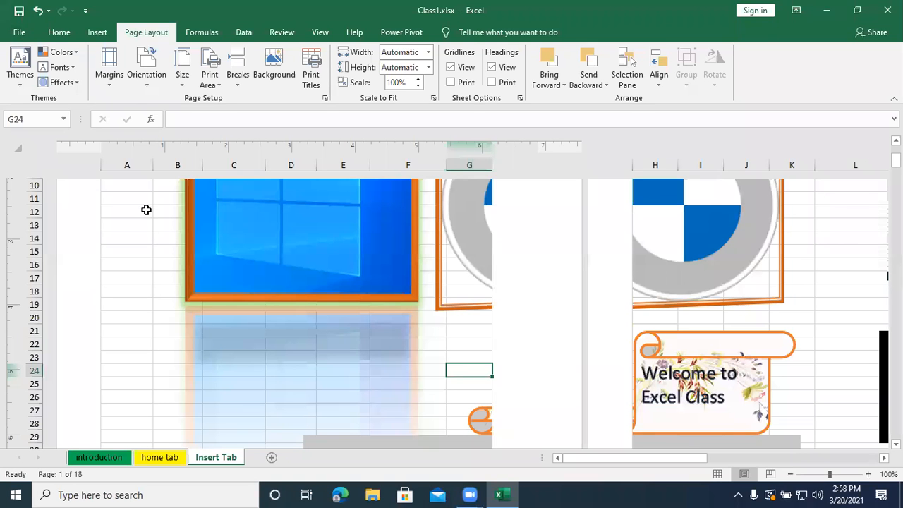
# - Set the Spark Lines section, from its heading in A270 down through the Profit/Loss row 285, as the print area
pyautogui.scroll(-10, 433, 329)
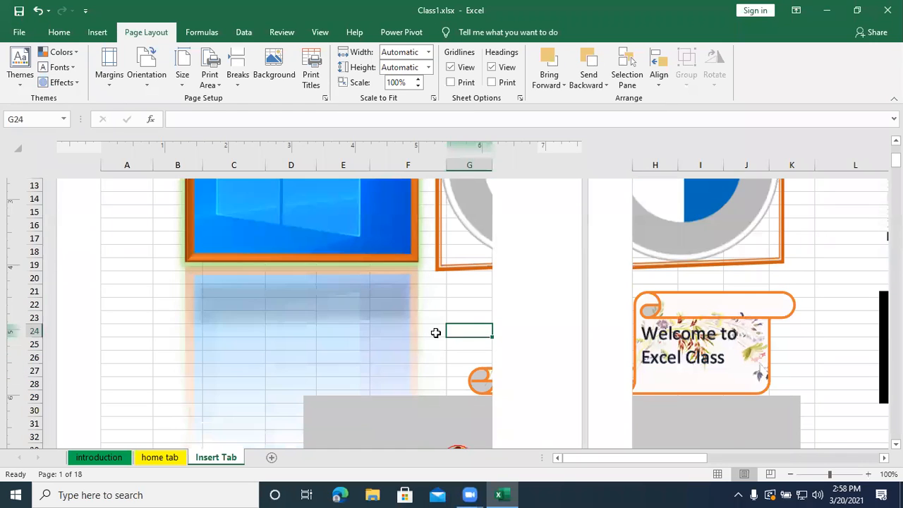
pyautogui.scroll(-4, 433, 329)
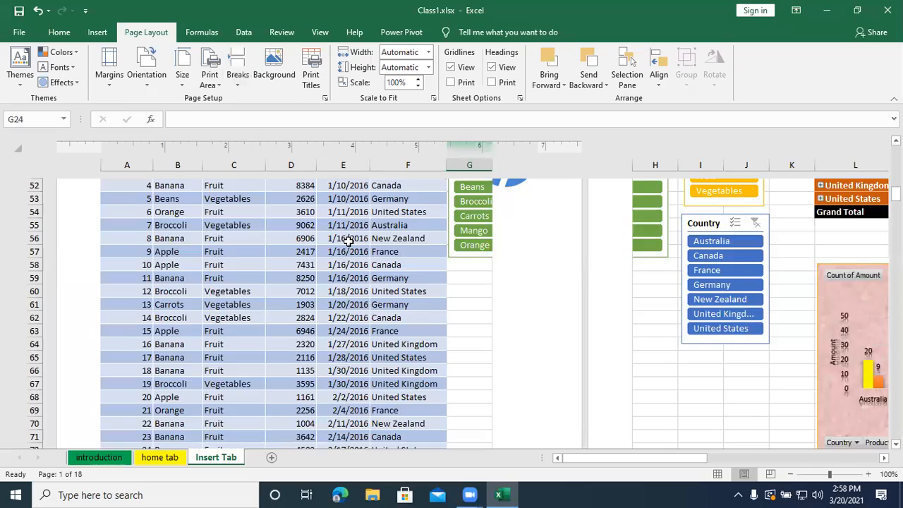
pyautogui.scroll(-15, 347, 239)
pyautogui.scroll(-20, 349, 239)
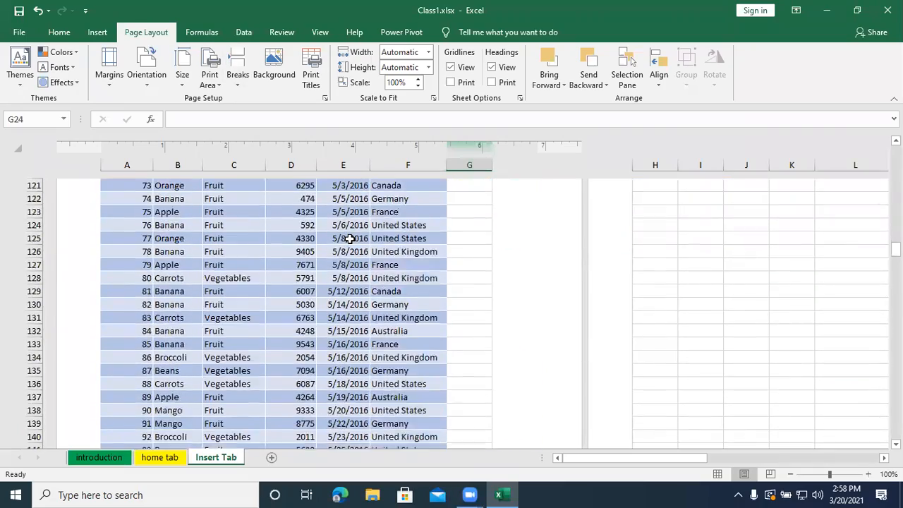
pyautogui.scroll(-20, 349, 239)
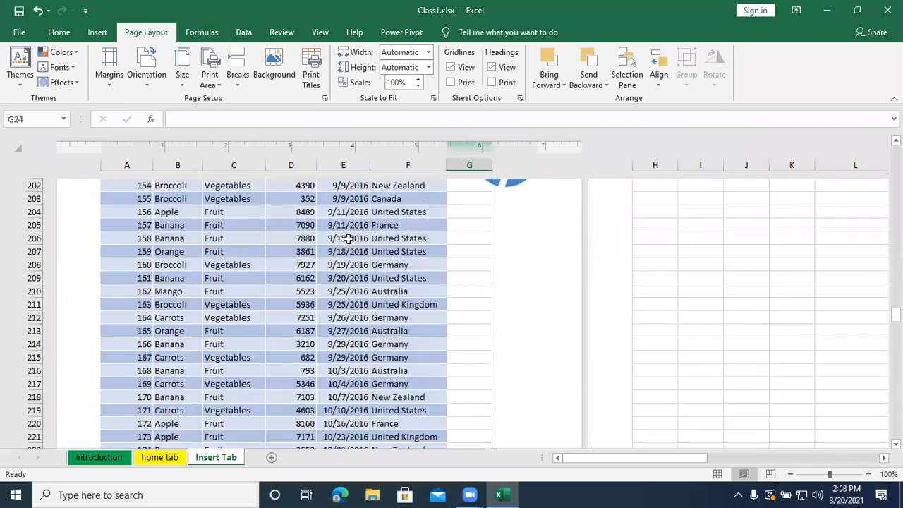
pyautogui.scroll(-5, 348, 239)
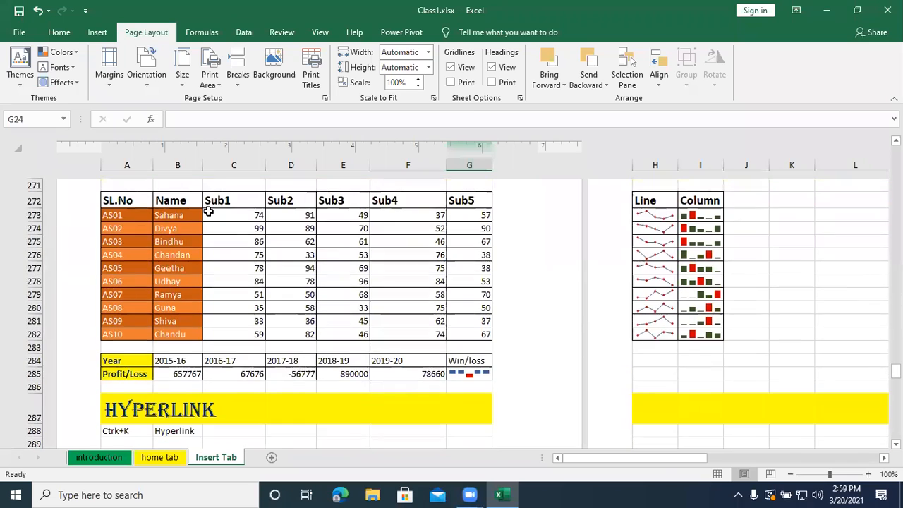
pyautogui.scroll(2, 166, 211)
pyautogui.moveTo(112, 261); pyautogui.dragTo(646, 266)
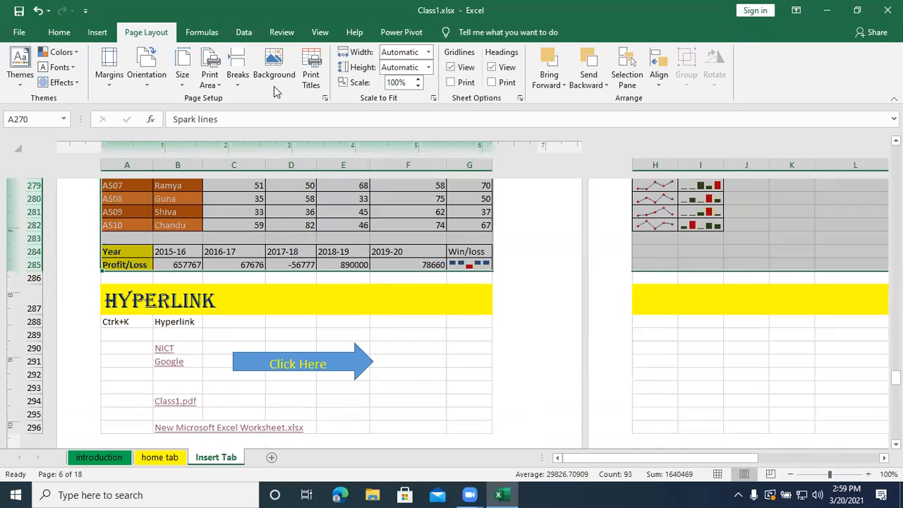
pyautogui.click(221, 86)
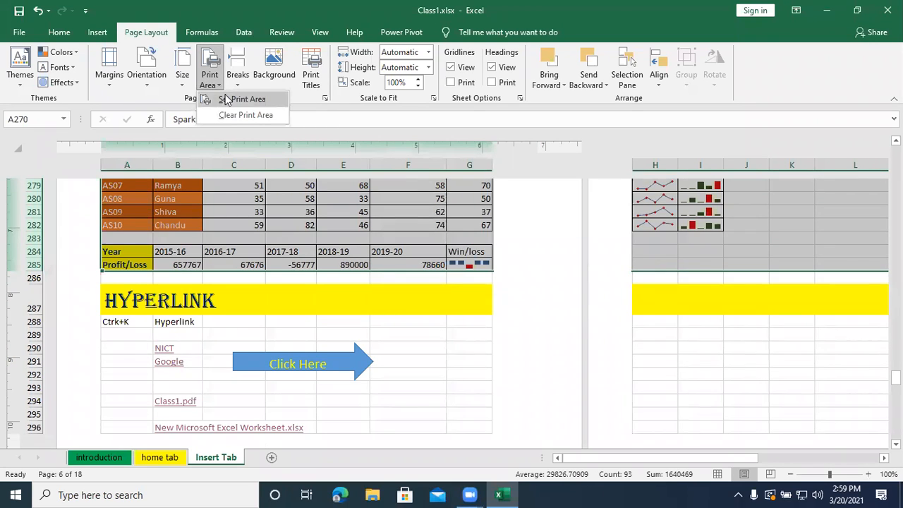
pyautogui.click(226, 99)
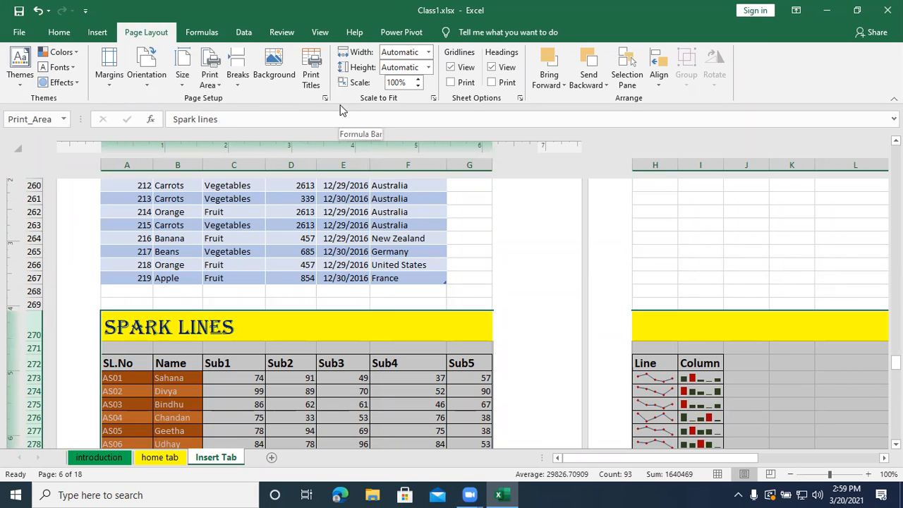
# - Show the print preview of the Spark Lines print area and view its second page
pyautogui.hotkey('ctrl', 'p')
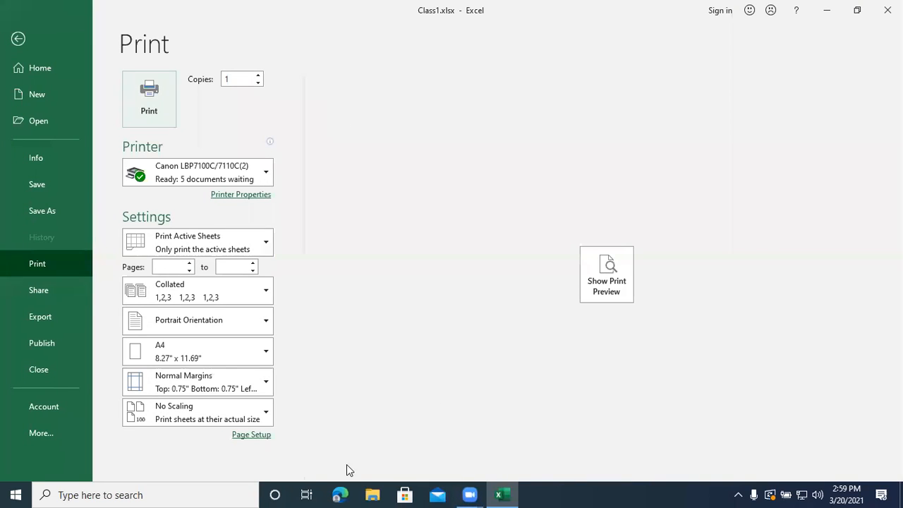
pyautogui.click(621, 287)
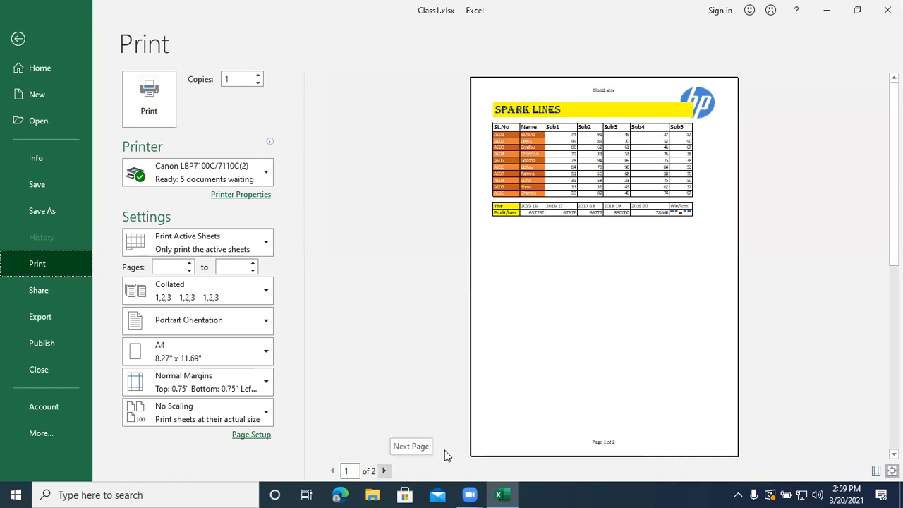
pyautogui.click(384, 471)
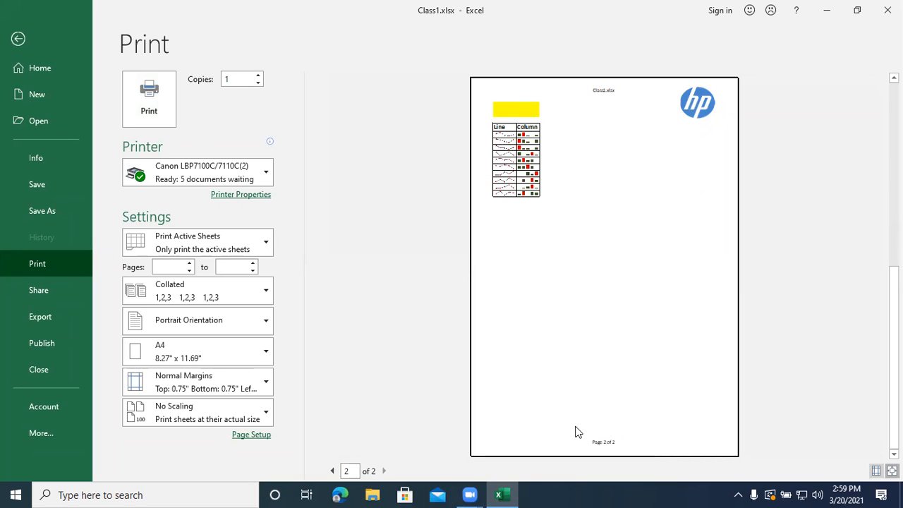
# - Set the print scaling to Fit All Columns on One Page and return to the worksheet
pyautogui.click(177, 416)
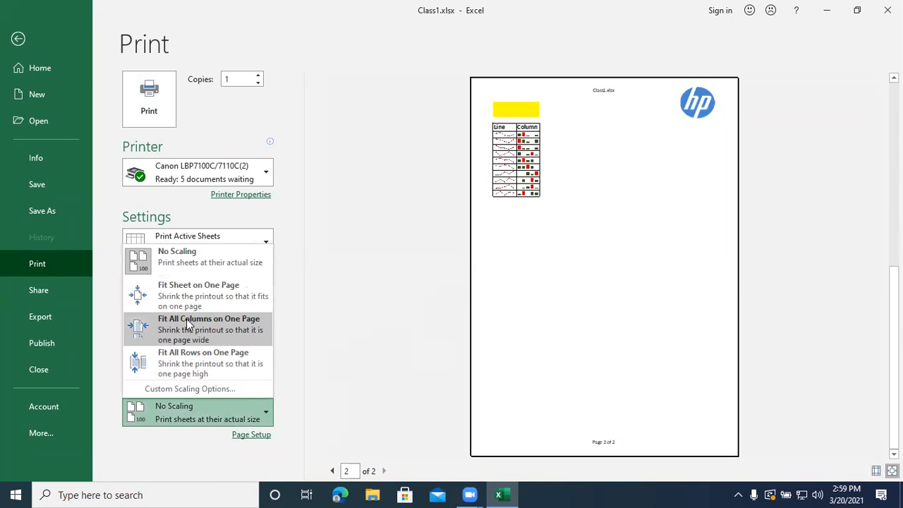
pyautogui.click(186, 319)
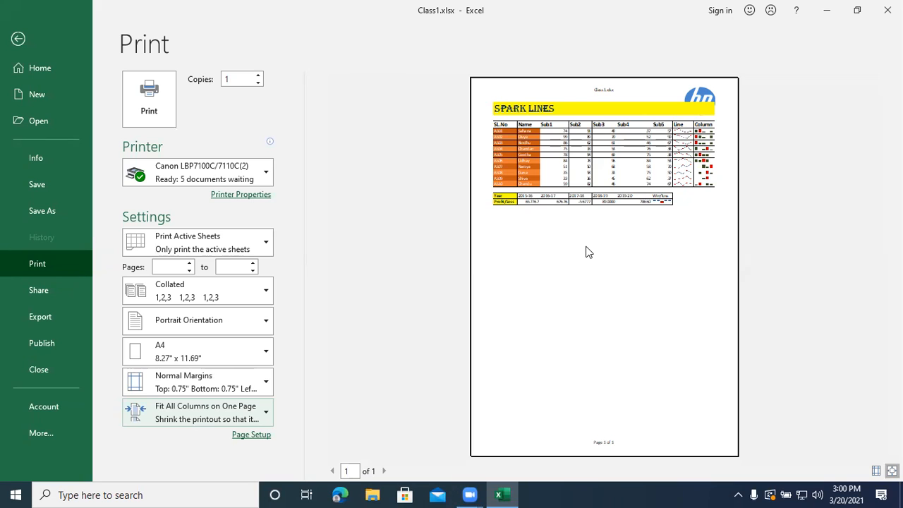
pyautogui.click(16, 39)
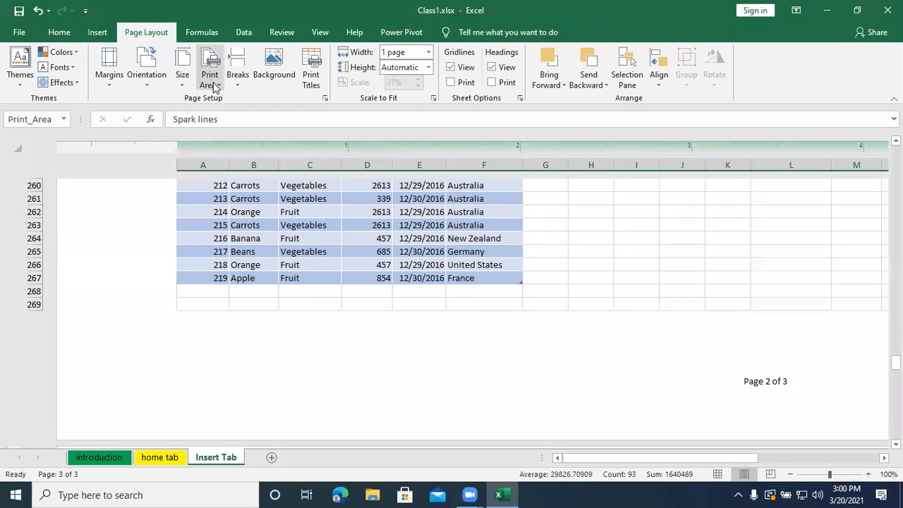
# - Clear the sheet's print area and show the print preview of the whole Insert Tab sheet
pyautogui.click(213, 84)
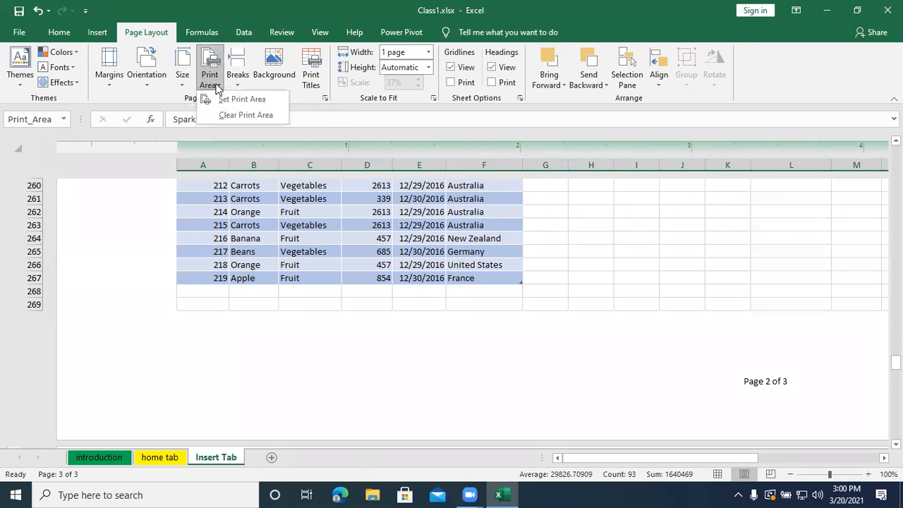
pyautogui.click(233, 115)
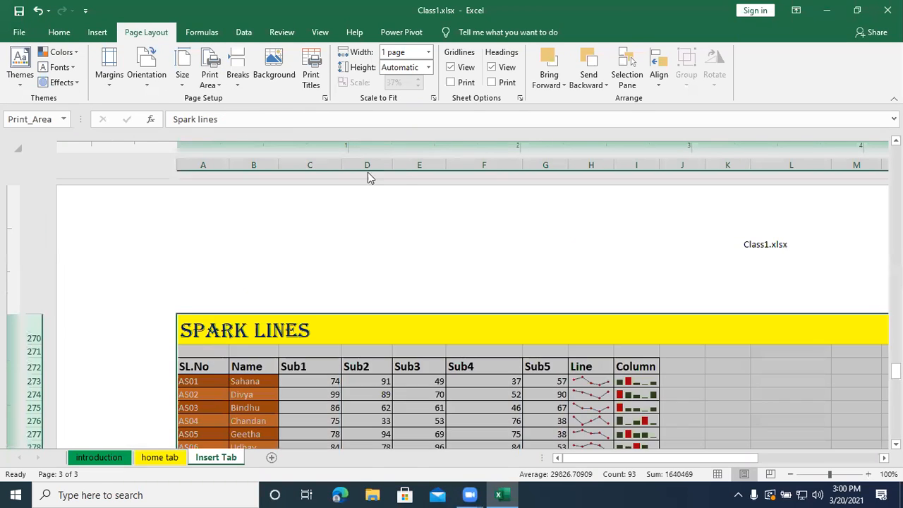
pyautogui.hotkey('ctrl', 'p')
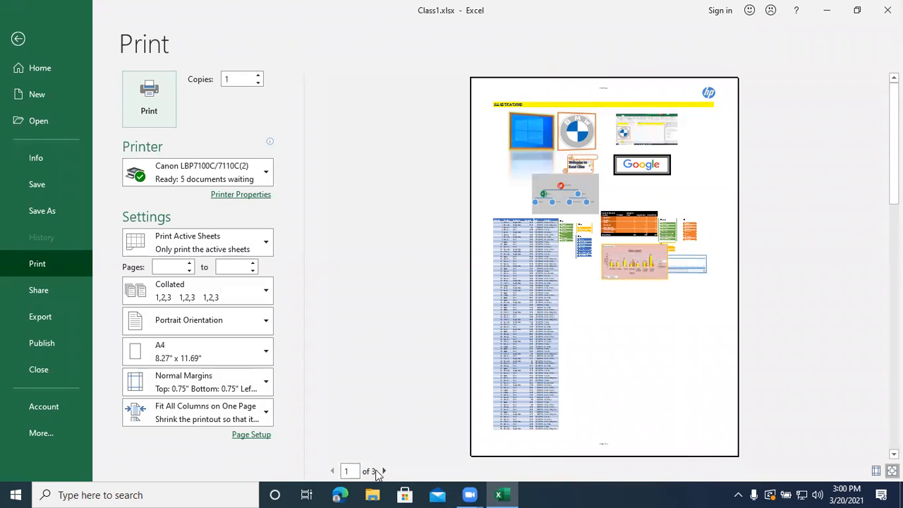
# - Set the print scaling to No Scaling so the sheet prints at actual size, and return to the worksheet
pyautogui.click(203, 412)
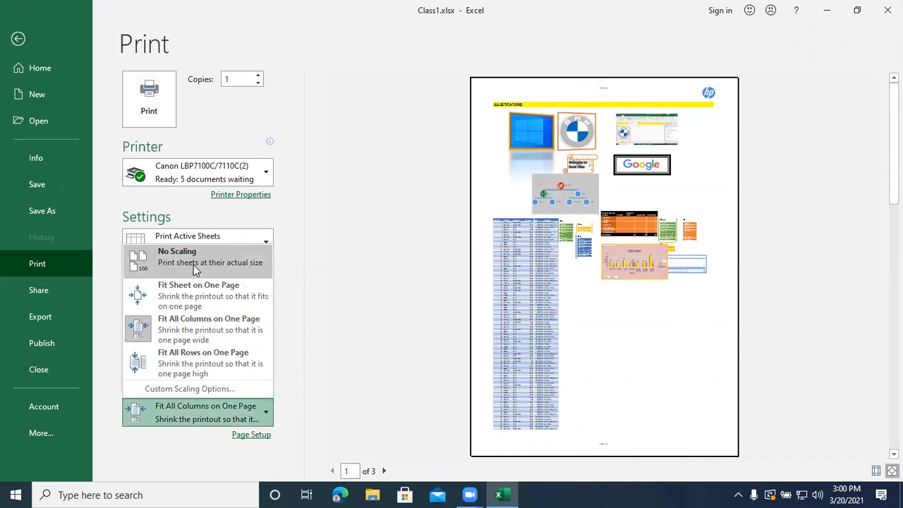
pyautogui.click(194, 265)
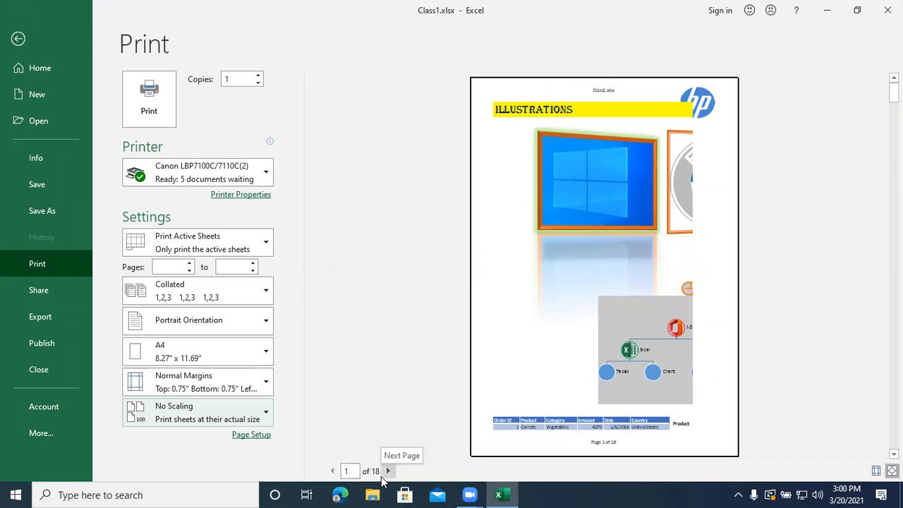
pyautogui.click(18, 39)
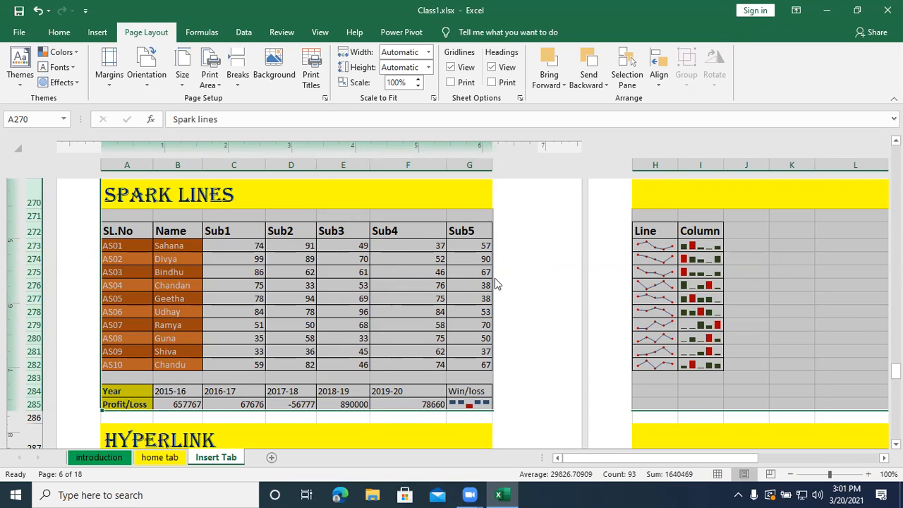
# - Insert a page break at cell A269, just above the Spark Lines heading
pyautogui.scroll(2, 466, 265)
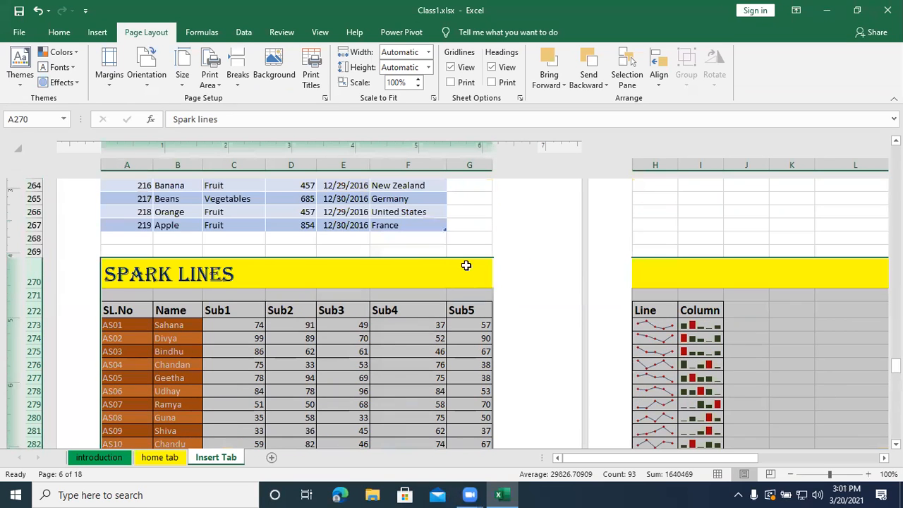
pyautogui.click(239, 80)
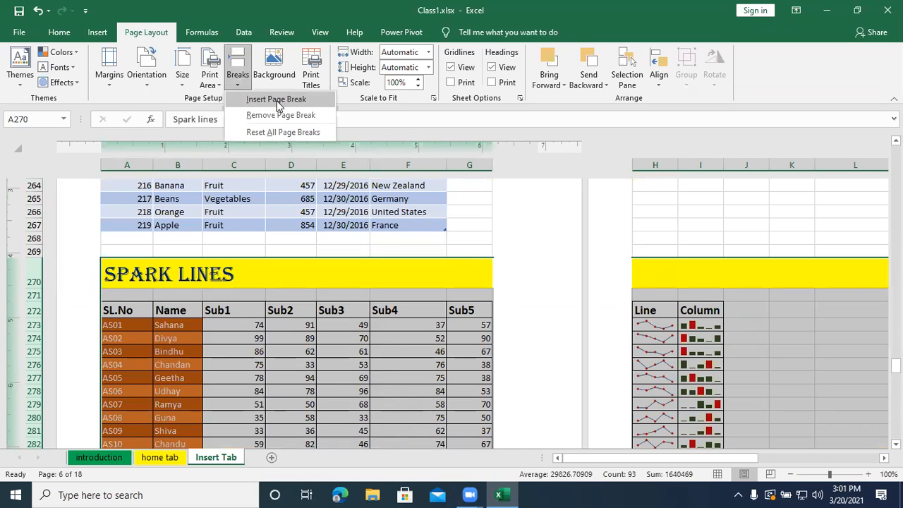
pyautogui.click(251, 254)
pyautogui.click(226, 247)
pyautogui.click(115, 249)
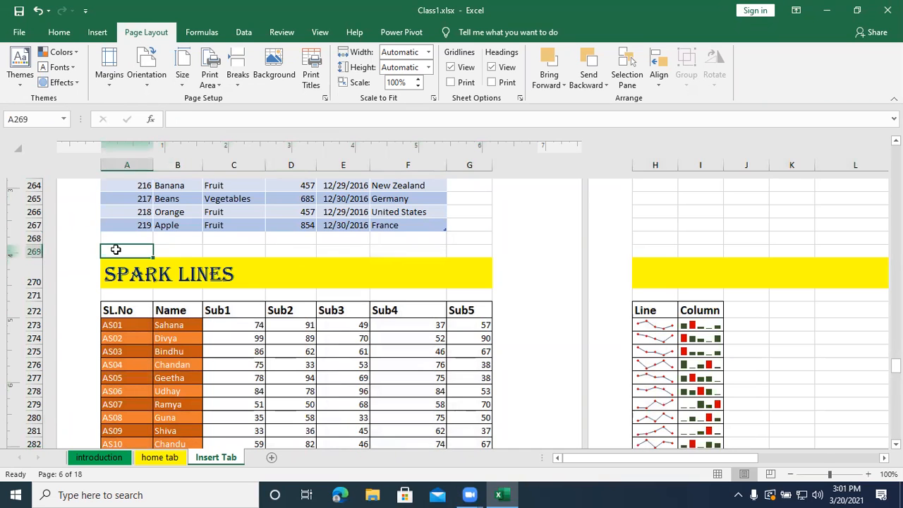
pyautogui.scroll(8, 154, 252)
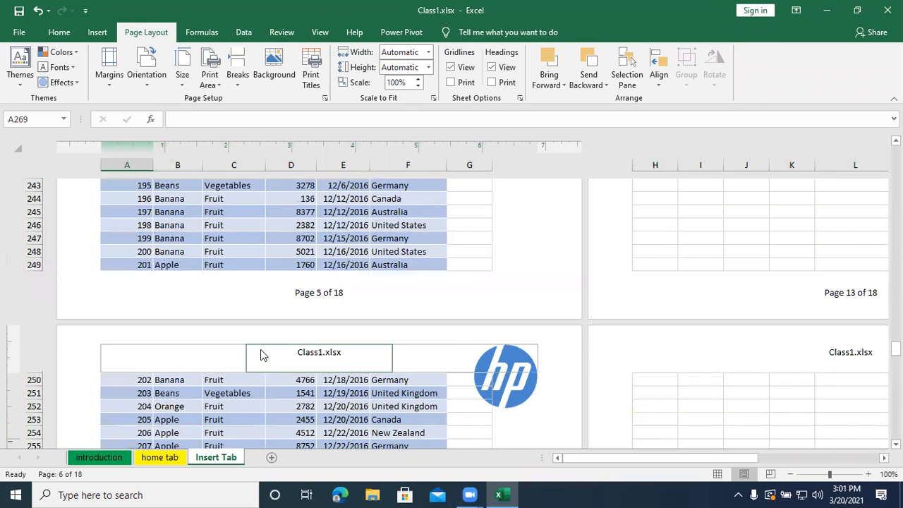
pyautogui.scroll(-2, 149, 367)
pyautogui.scroll(-3, 150, 367)
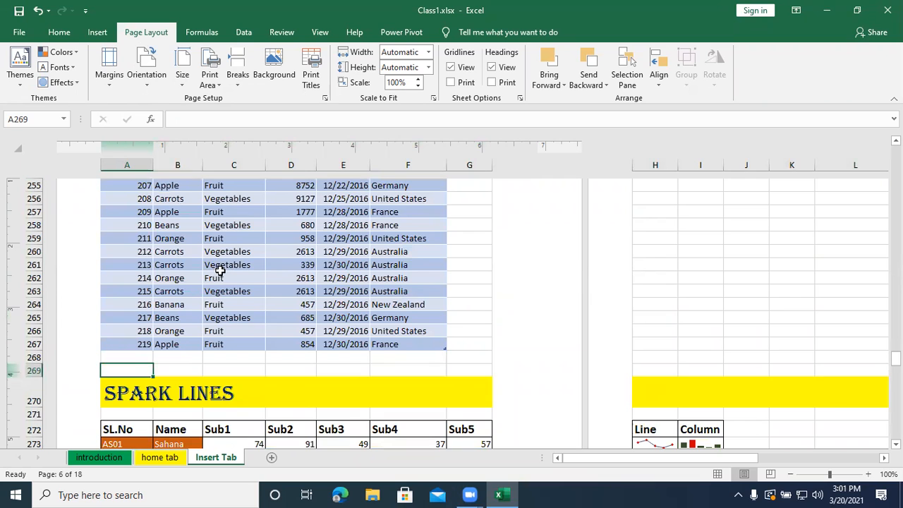
pyautogui.scroll(2, 217, 267)
pyautogui.scroll(-3, 219, 268)
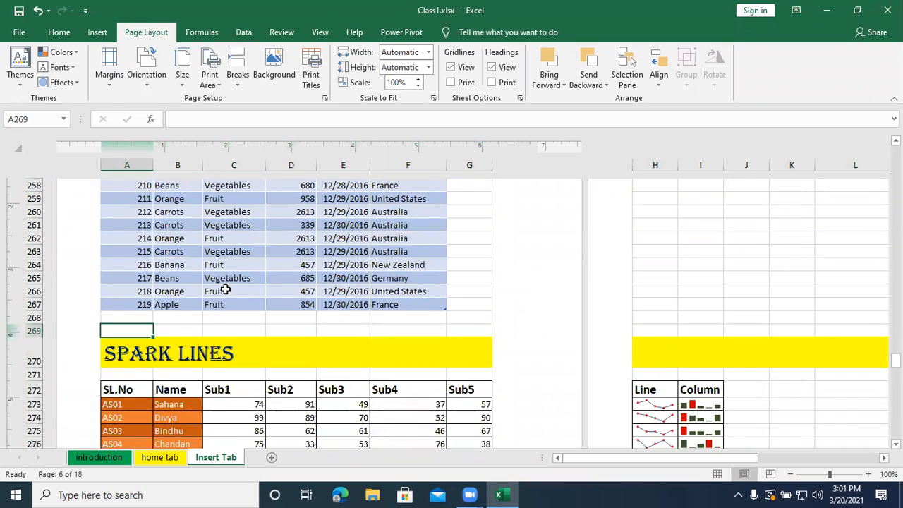
pyautogui.scroll(-5, 215, 330)
pyautogui.scroll(-3, 215, 330)
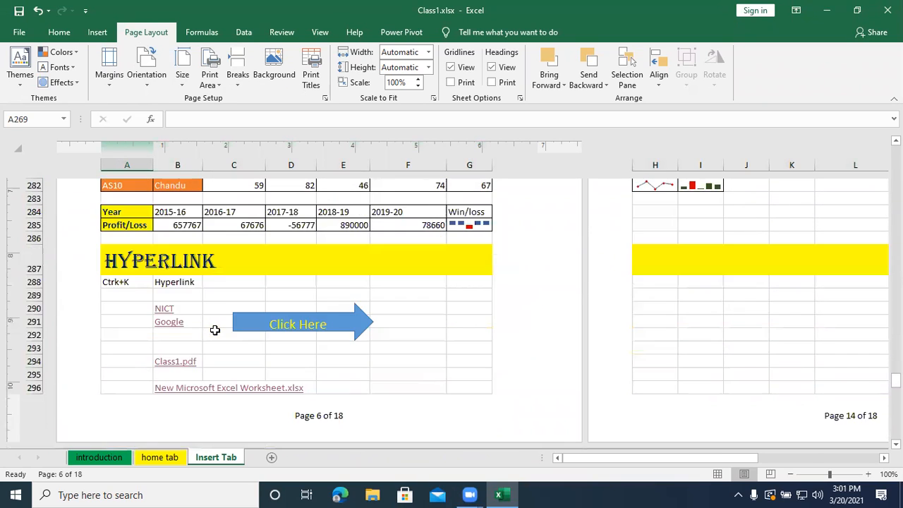
pyautogui.scroll(6, 215, 330)
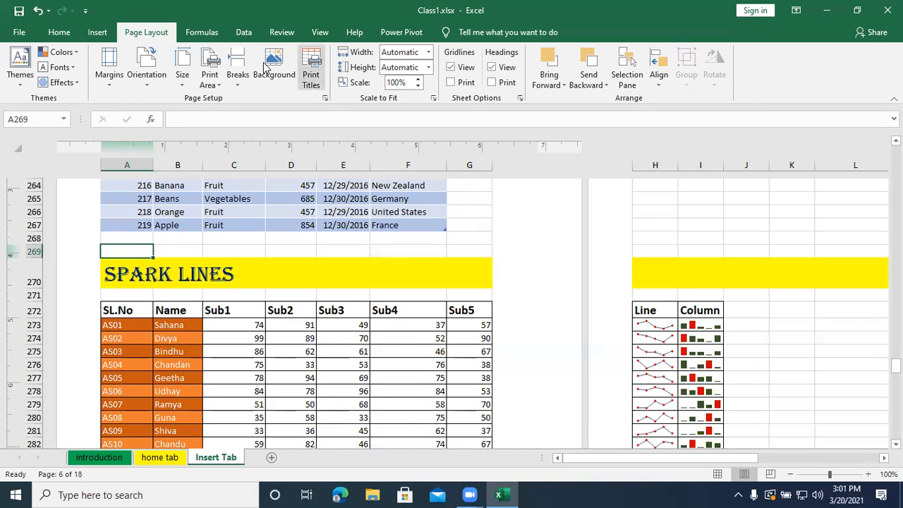
pyautogui.click(242, 80)
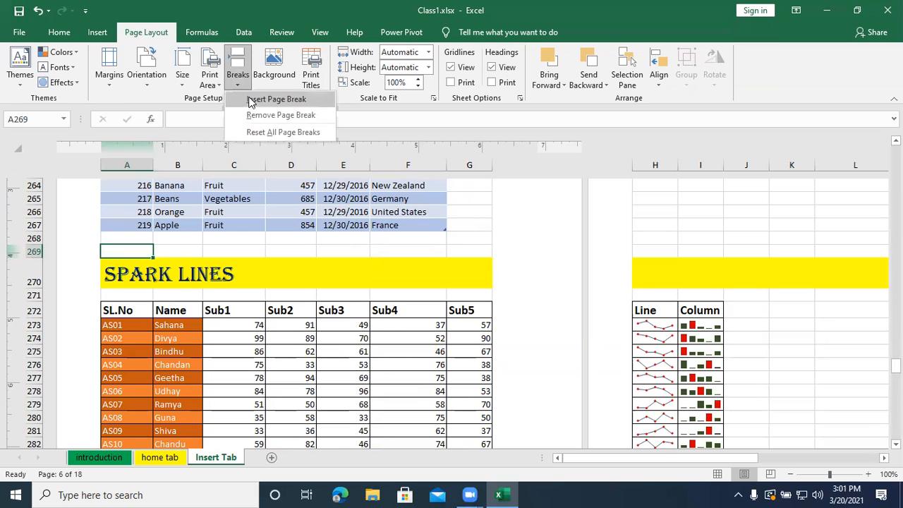
pyautogui.click(248, 97)
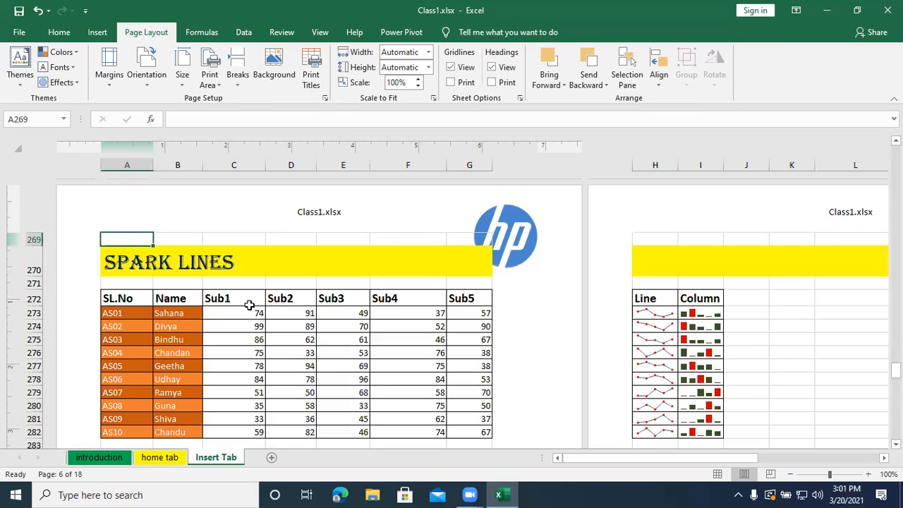
# - Examine how the pages are divided before and after the page break above the Spark Lines section
pyautogui.scroll(3, 250, 306)
pyautogui.scroll(1, 250, 304)
pyautogui.scroll(-6, 251, 305)
pyautogui.scroll(1, 252, 305)
pyautogui.scroll(-5, 252, 305)
pyautogui.scroll(5, 251, 305)
pyautogui.scroll(-1, 253, 306)
pyautogui.scroll(3, 252, 305)
pyautogui.scroll(-2, 252, 305)
# - Remove the page break at cell A269 and check the page division around the Spark Lines section
pyautogui.click(237, 75)
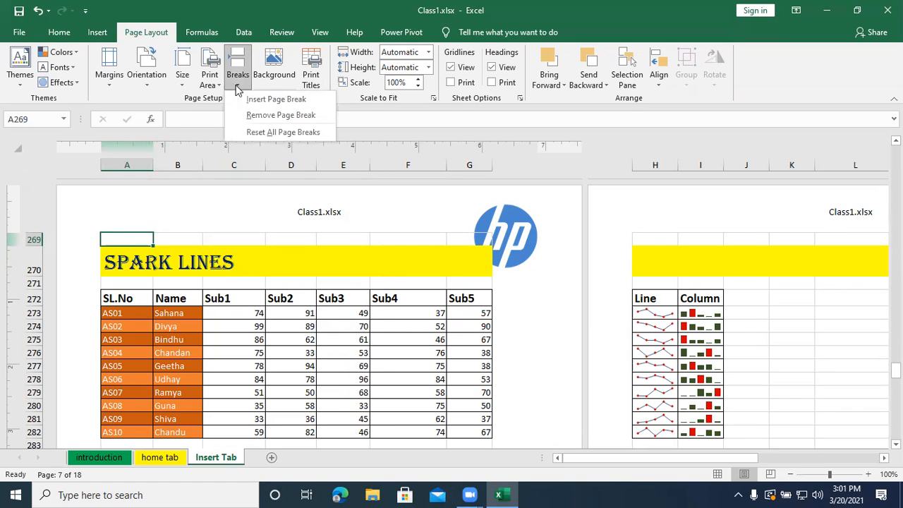
pyautogui.click(262, 115)
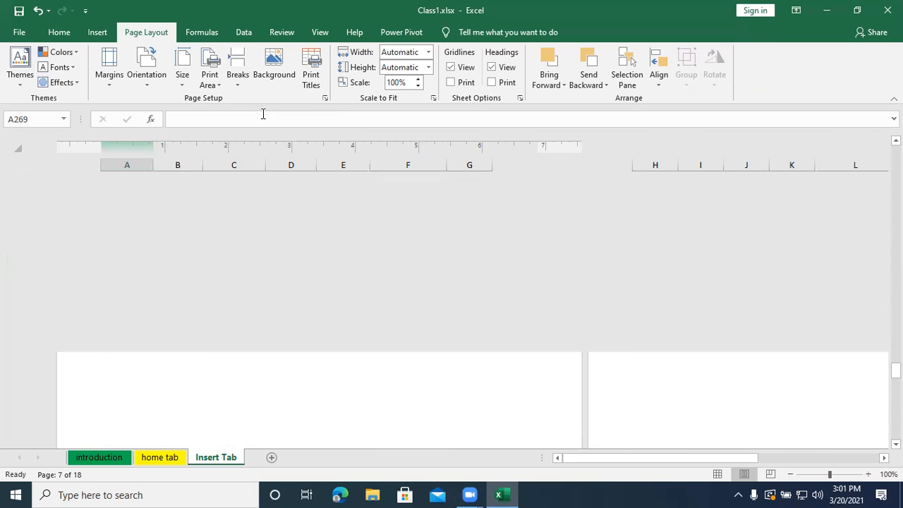
pyautogui.scroll(3, 298, 267)
pyautogui.scroll(-2, 299, 266)
pyautogui.scroll(2, 299, 267)
pyautogui.scroll(-2, 298, 266)
pyautogui.scroll(2, 299, 267)
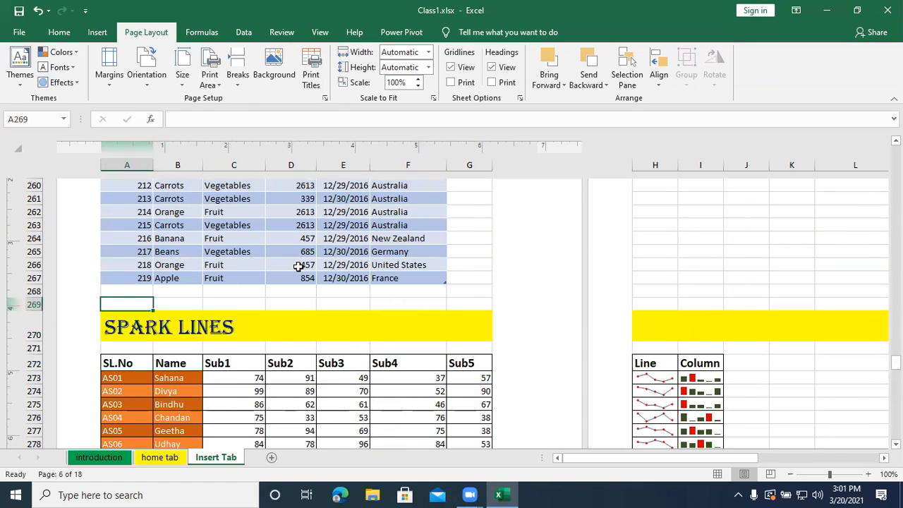
# - Start adding a sheet background picture and search Bing images for "logo"
pyautogui.click(278, 75)
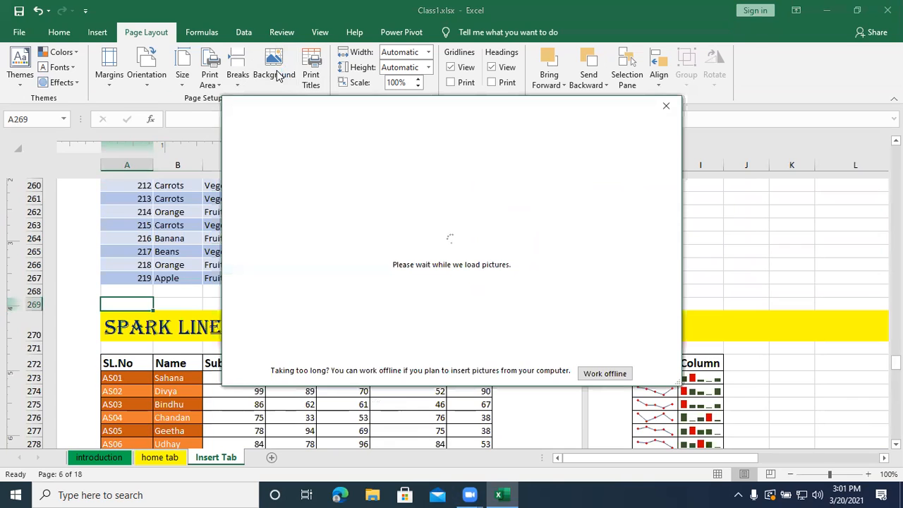
pyautogui.click(514, 218)
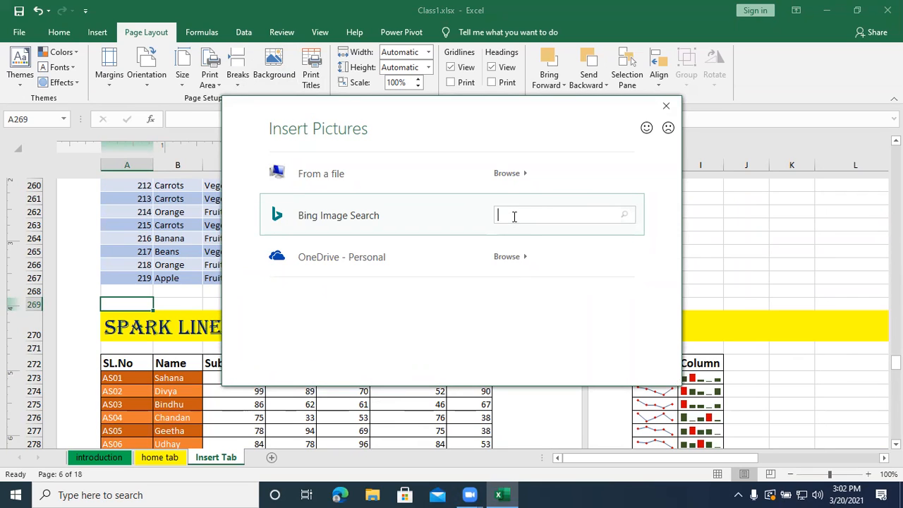
pyautogui.write('logo')
pyautogui.press('Return')
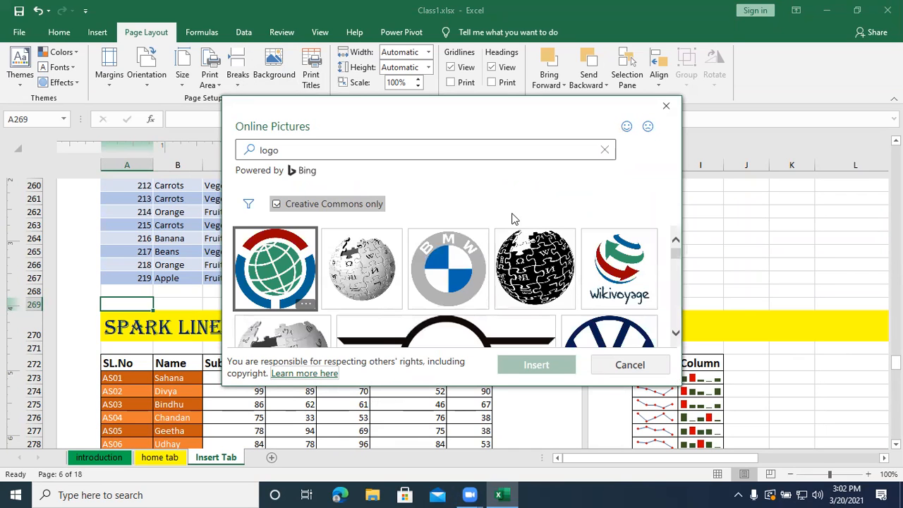
# - Insert the crest-and-wreath Cadillac logo from the image results as the sheet background and look it over down the sheet
pyautogui.scroll(-3, 470, 270)
pyautogui.scroll(-5, 459, 271)
pyautogui.scroll(-4, 459, 272)
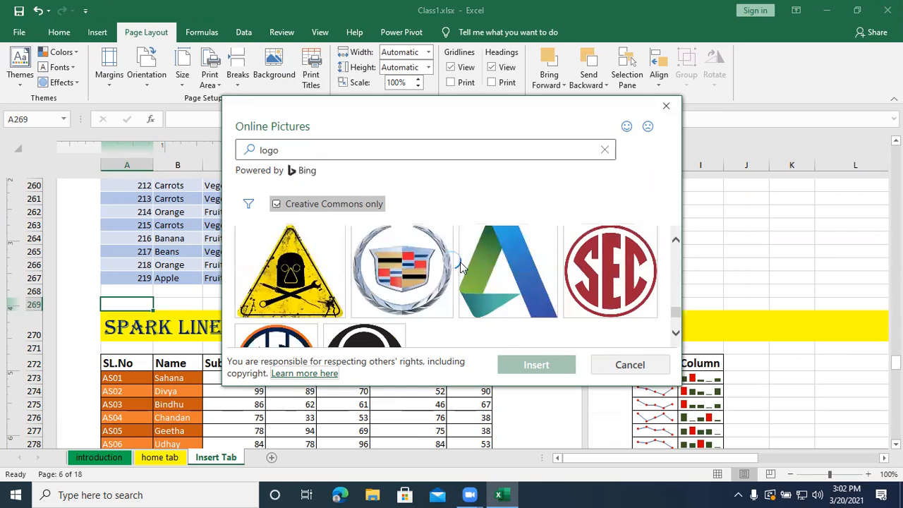
pyautogui.scroll(-1, 459, 268)
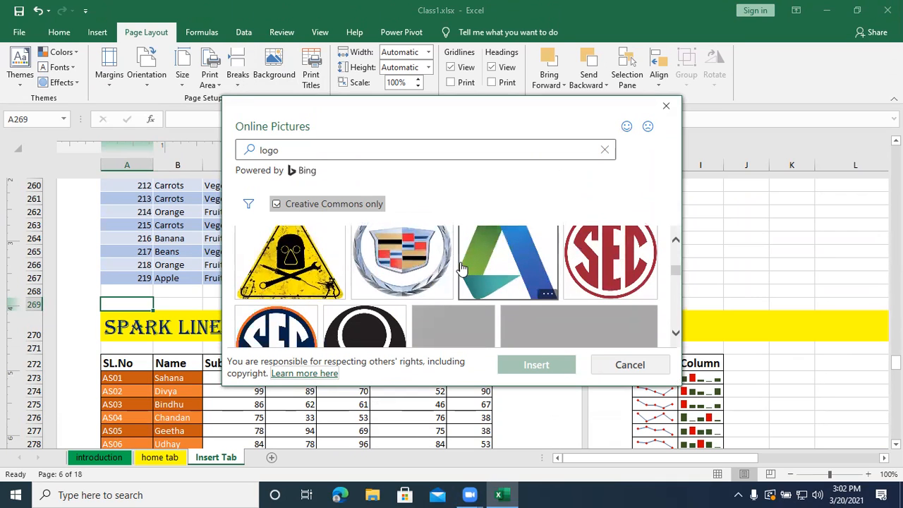
pyautogui.click(400, 263)
pyautogui.click(543, 365)
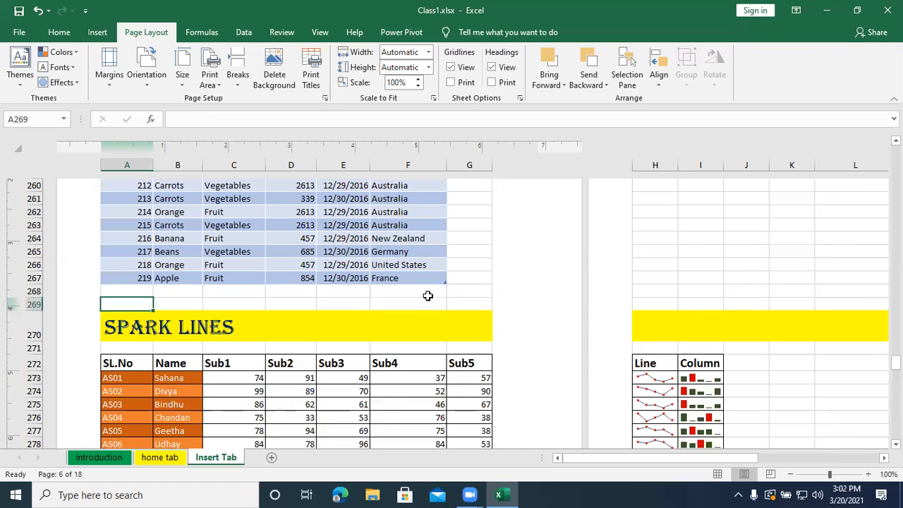
pyautogui.scroll(-19, 429, 293)
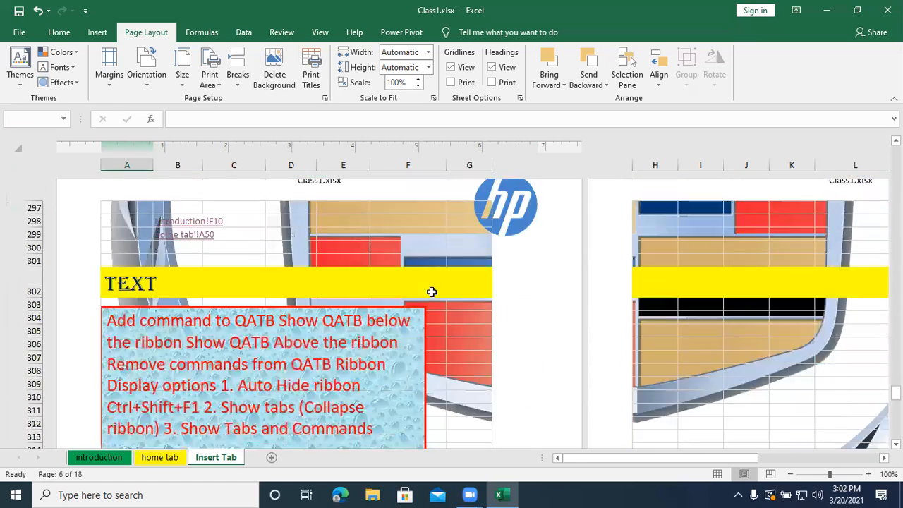
pyautogui.scroll(-16, 432, 292)
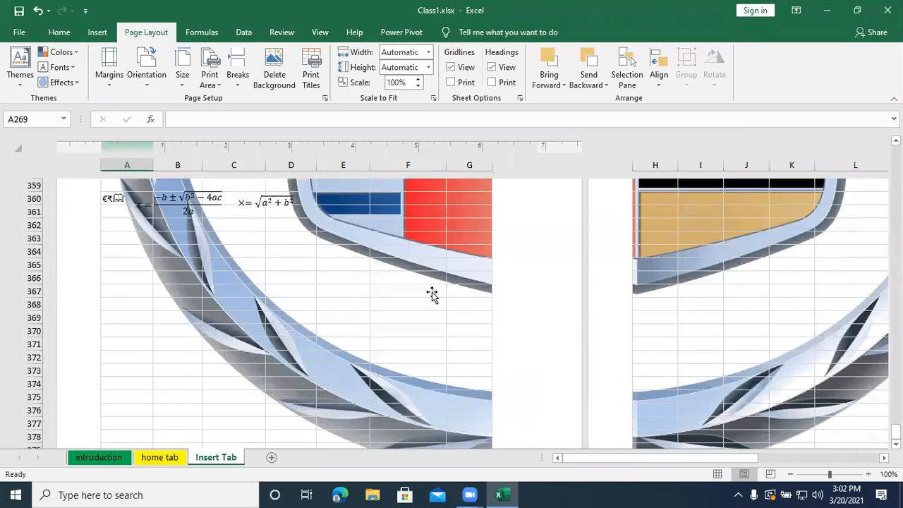
pyautogui.scroll(-2, 432, 293)
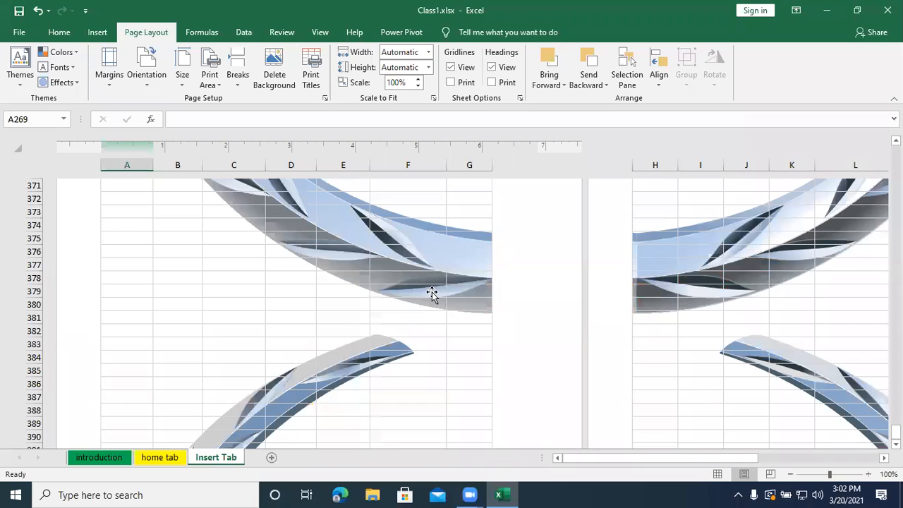
# - Preview the printout of the sheet with its background from page 1 through page 4, and return to the worksheet
pyautogui.hotkey('ctrl', 'p')
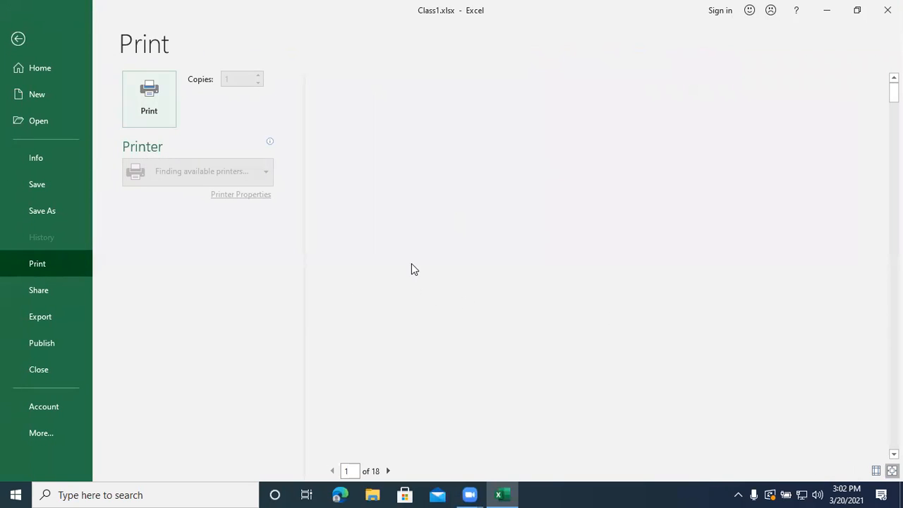
pyautogui.scroll(-1, 541, 361)
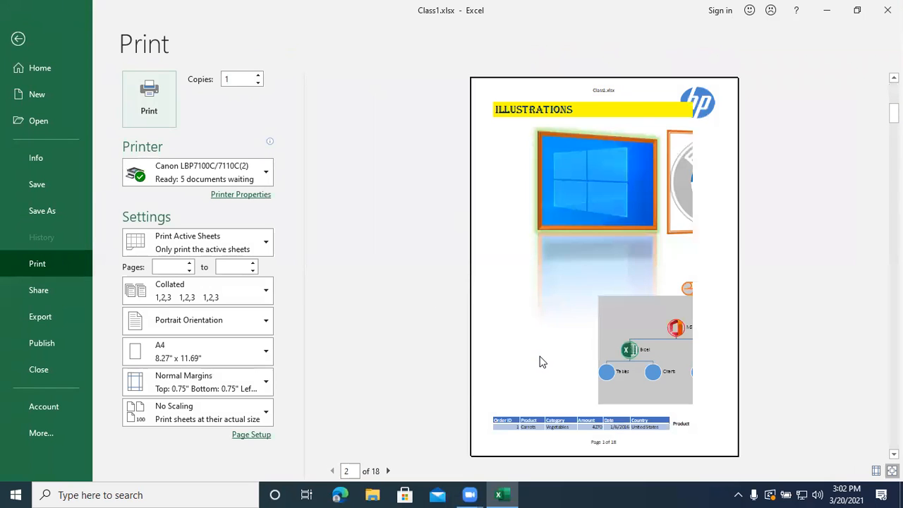
pyautogui.scroll(-1, 541, 361)
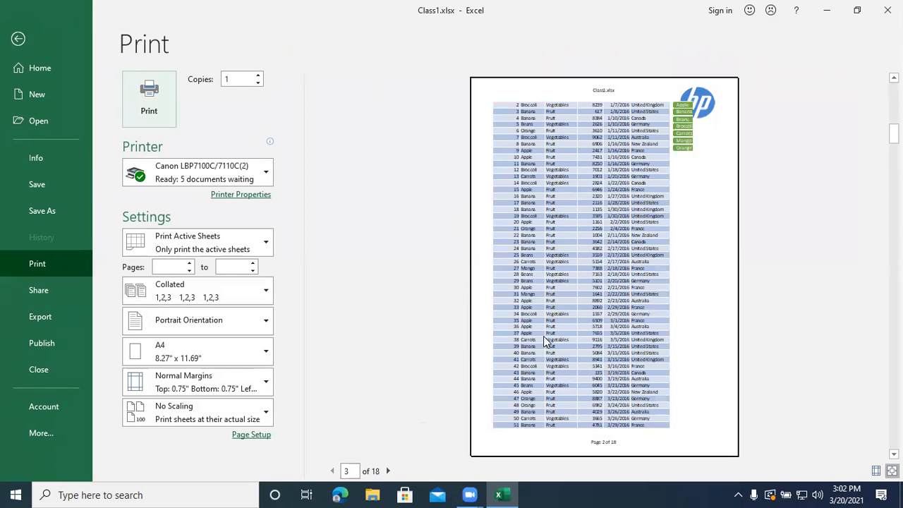
pyautogui.scroll(-1, 543, 336)
pyautogui.scroll(-1, 543, 336)
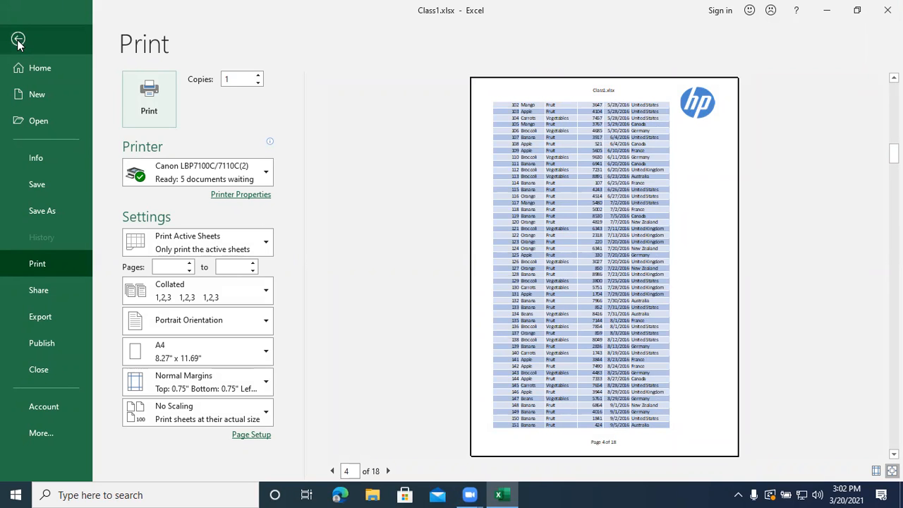
pyautogui.click(18, 40)
# - Delete the background picture from the Insert Tab sheet and check the pages without it
pyautogui.click(247, 290)
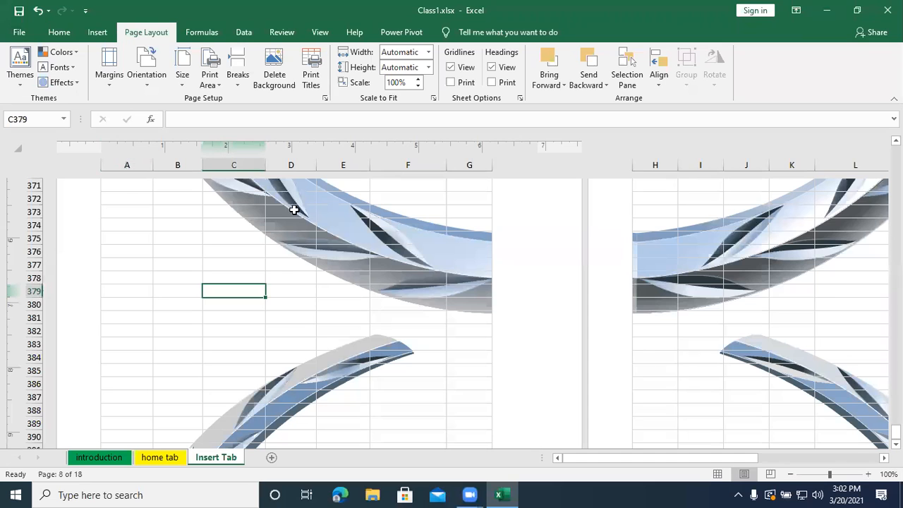
pyautogui.click(284, 92)
pyautogui.scroll(4, 370, 297)
pyautogui.scroll(8, 369, 297)
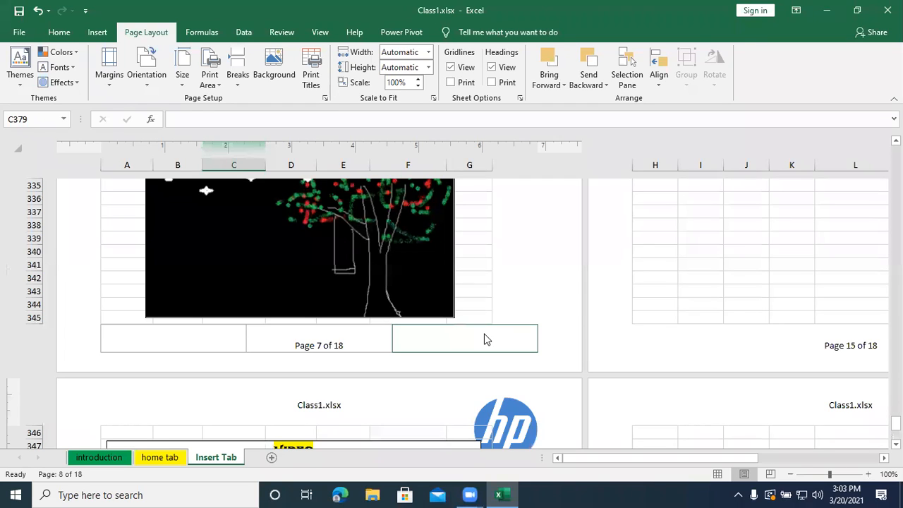
pyautogui.scroll(-8, 484, 339)
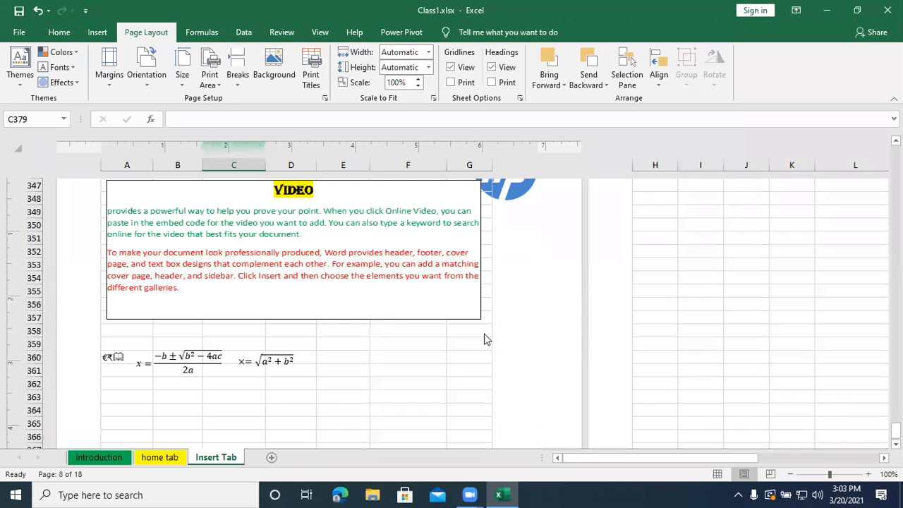
# - Set the data rows of the sales table, without its header row, as the print area
pyautogui.click(155, 215)
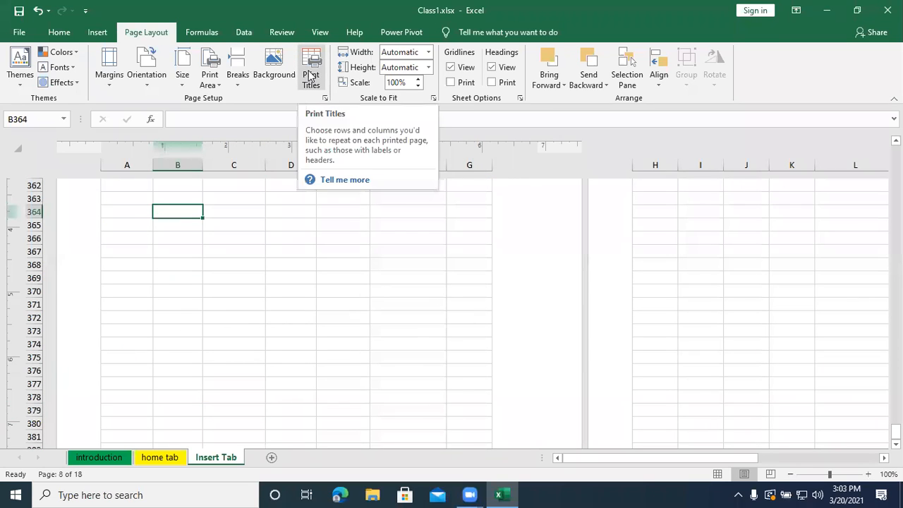
pyautogui.scroll(14, 355, 267)
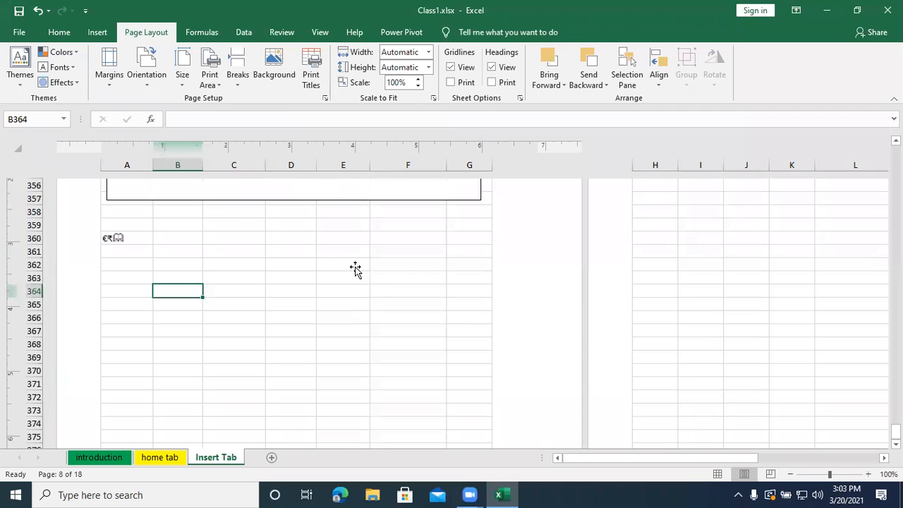
pyautogui.scroll(20, 355, 264)
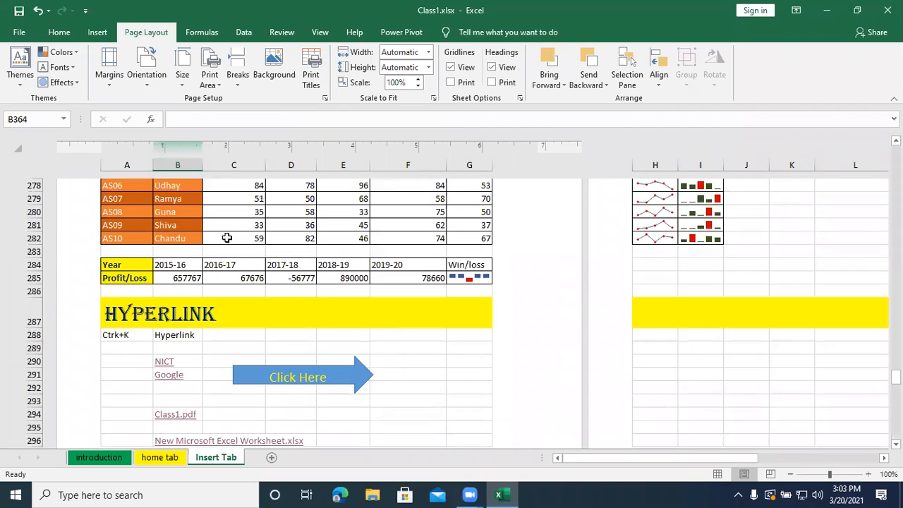
pyautogui.scroll(3, 228, 238)
pyautogui.click(228, 237)
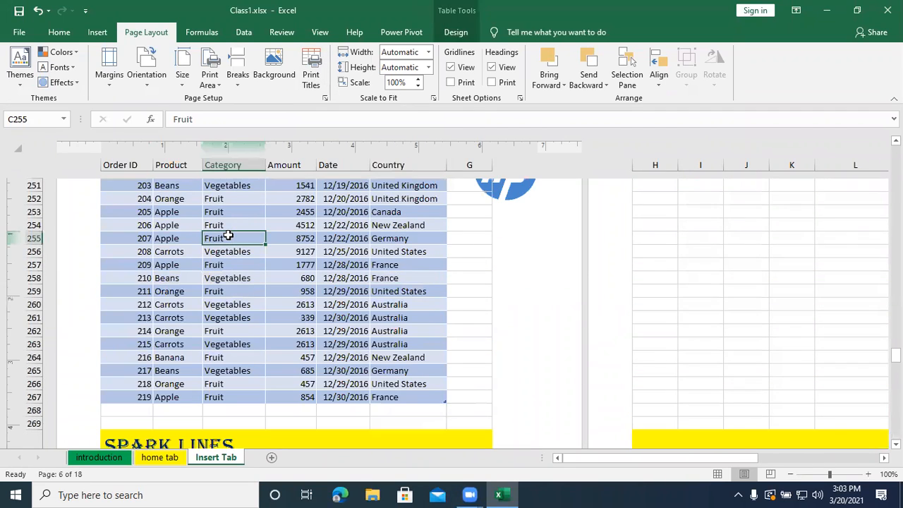
pyautogui.hotkey('ctrl', 'a')
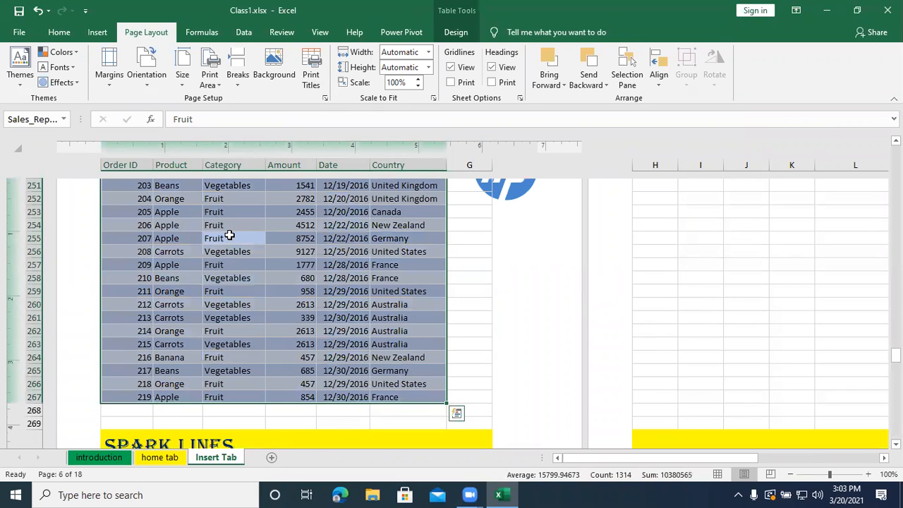
pyautogui.click(210, 78)
pyautogui.click(229, 98)
# - Page through the print preview of the sales table to check for column headings, and return to the worksheet
pyautogui.hotkey('ctrl', 'p')
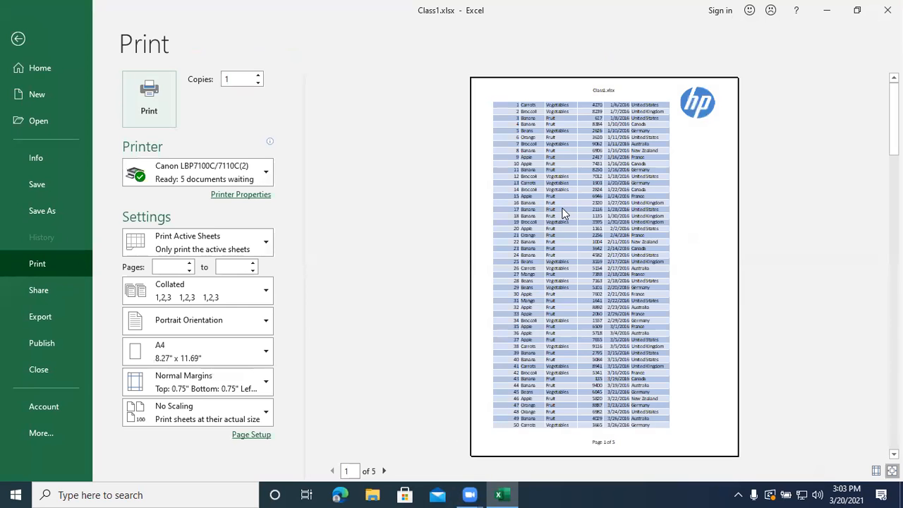
pyautogui.scroll(-1, 570, 184)
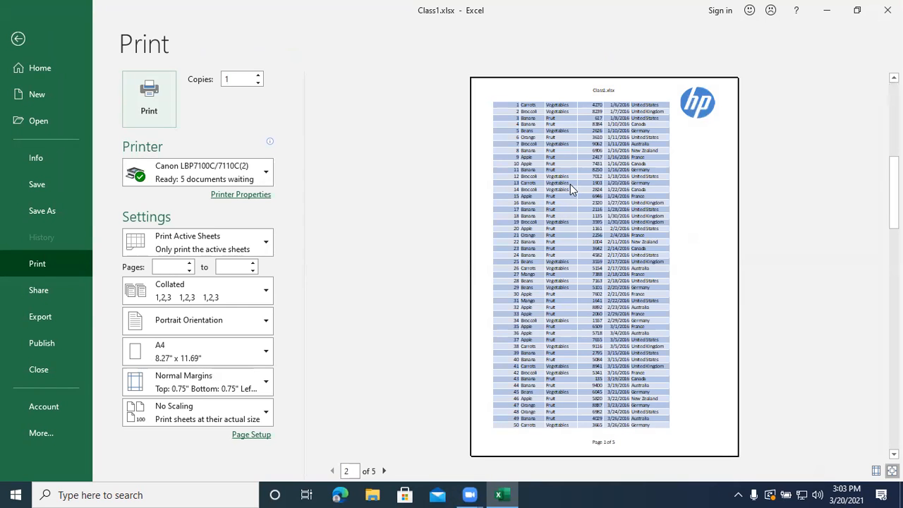
pyautogui.scroll(-1, 570, 184)
pyautogui.scroll(-1, 570, 184)
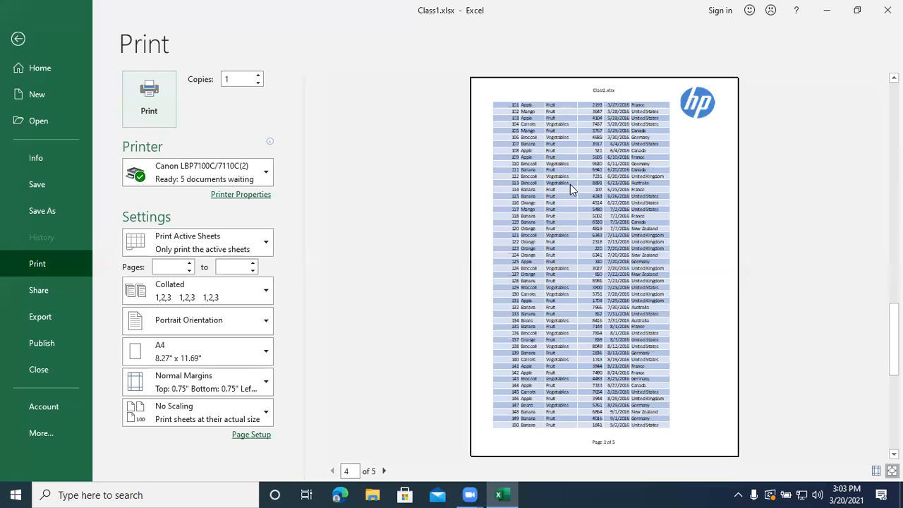
pyautogui.scroll(1, 570, 184)
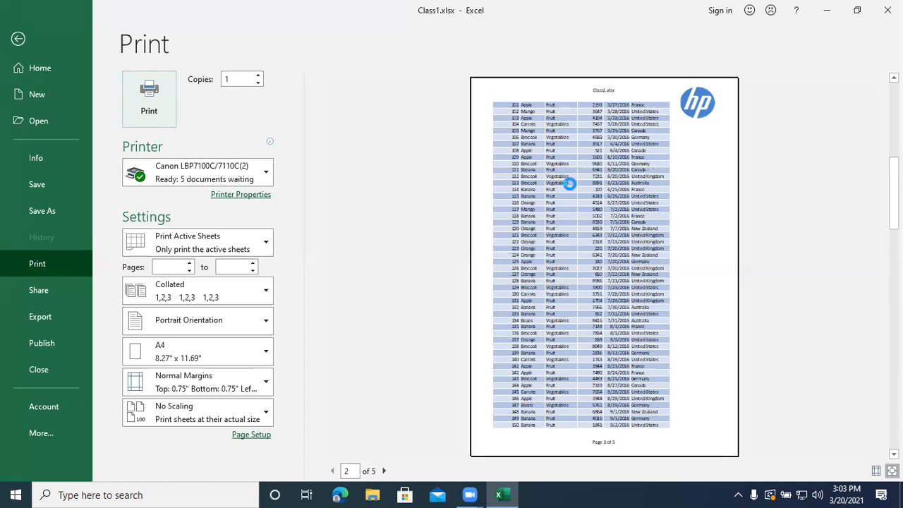
pyautogui.scroll(2, 570, 184)
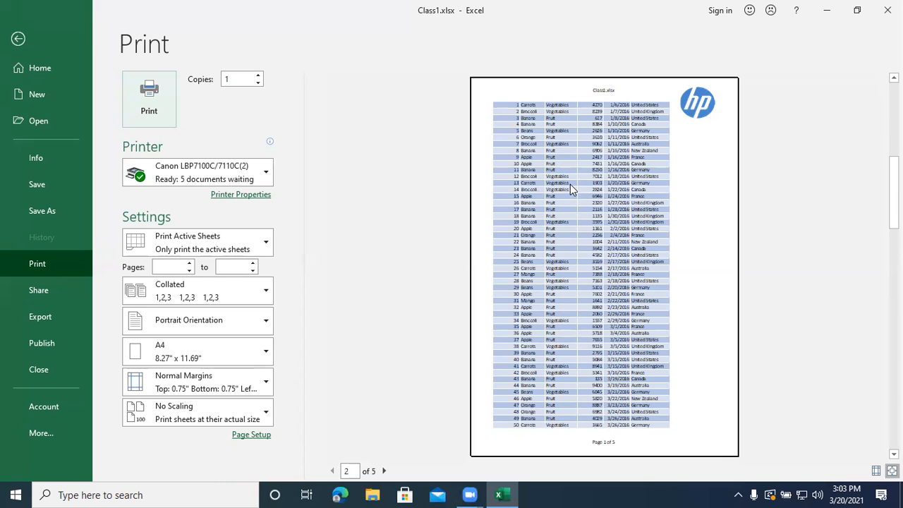
pyautogui.scroll(-2, 570, 184)
pyautogui.press('Escape')
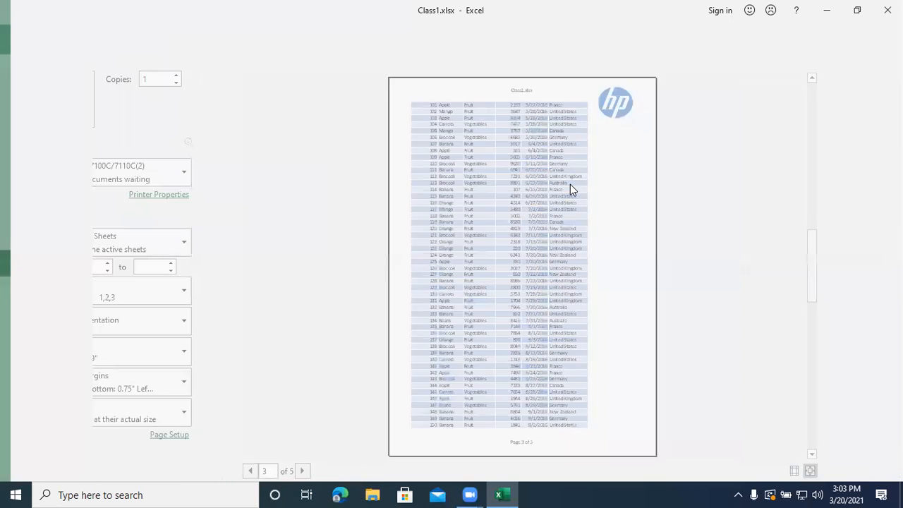
# - Clear the print area of the Insert Tab sheet
pyautogui.scroll(20, 265, 225)
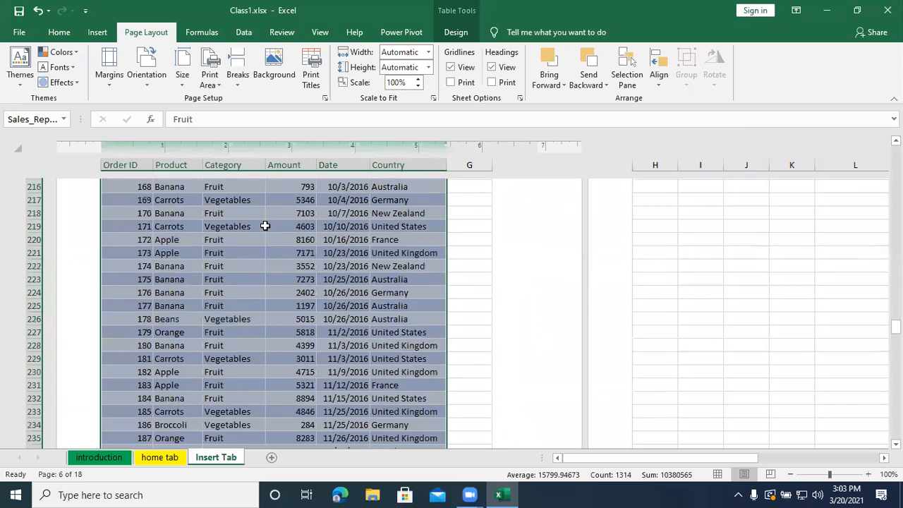
pyautogui.scroll(-20, 265, 225)
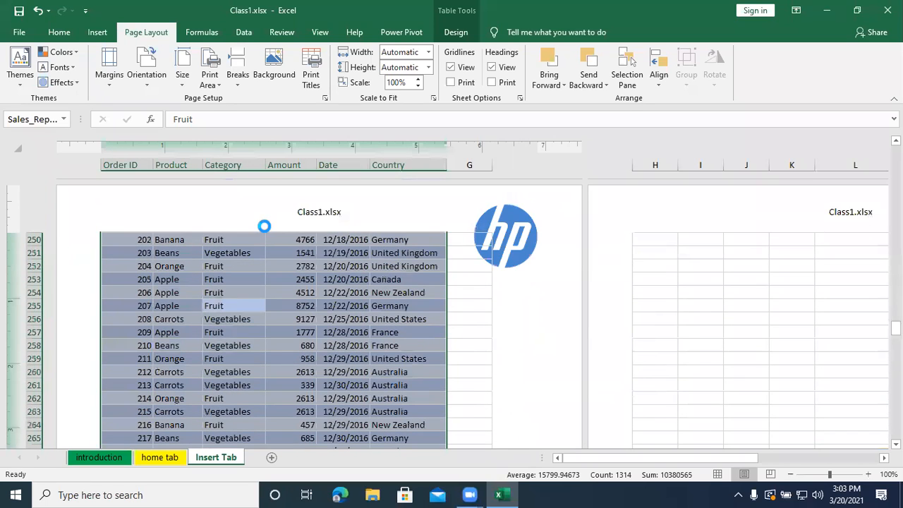
pyautogui.click(238, 74)
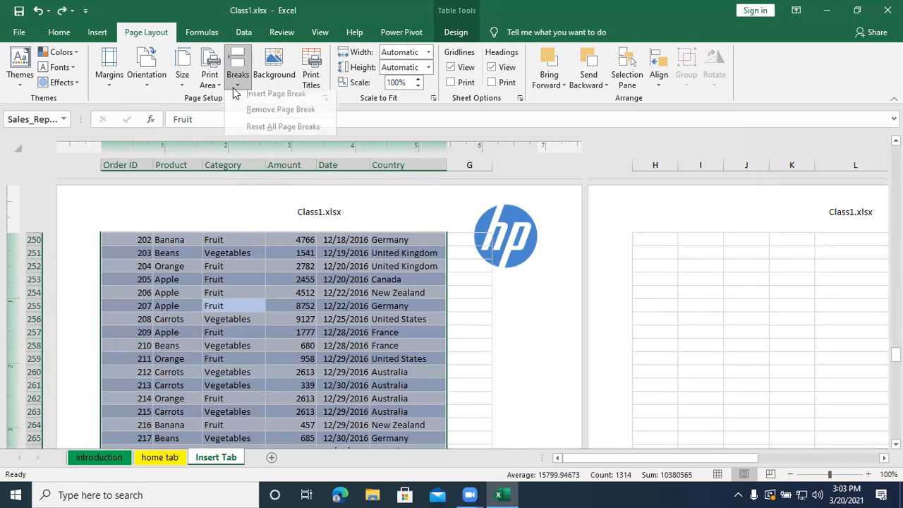
pyautogui.click(217, 91)
pyautogui.click(226, 112)
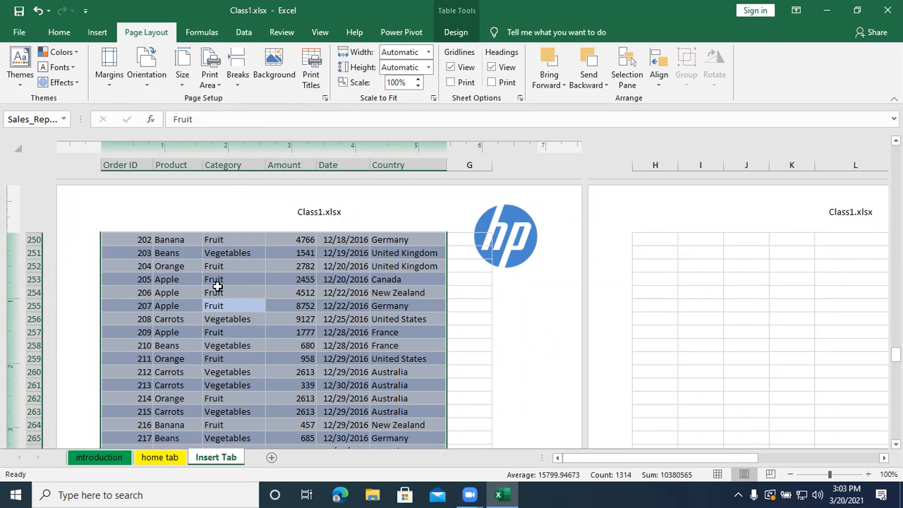
# - Set the whole sales table including its header row, A48:F267, as the print area
pyautogui.scroll(20, 219, 292)
pyautogui.scroll(20, 219, 275)
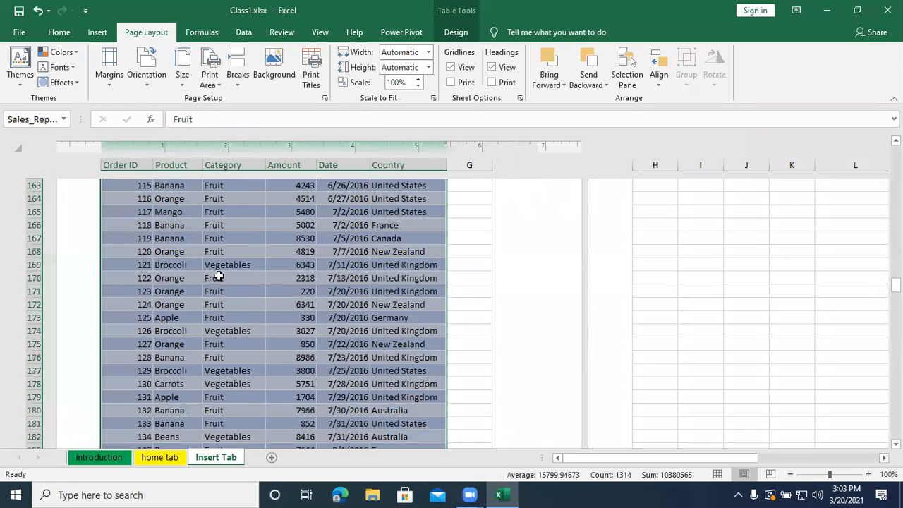
pyautogui.scroll(20, 219, 275)
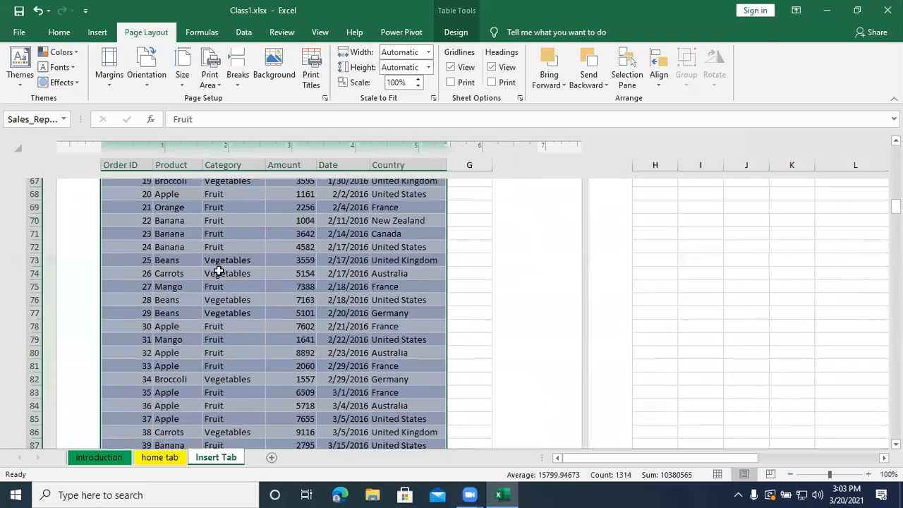
pyautogui.scroll(-12, 220, 267)
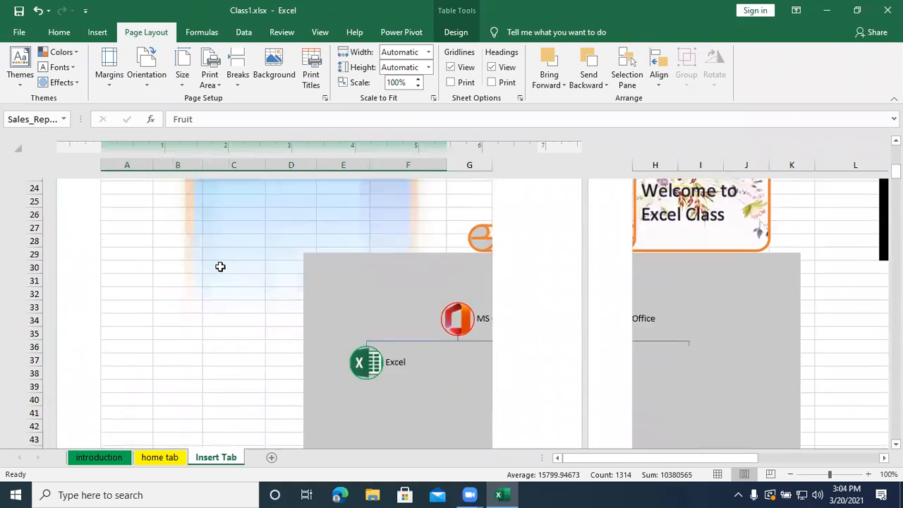
pyautogui.moveTo(113, 204); pyautogui.dragTo(413, 417)
pyautogui.moveTo(112, 205); pyautogui.dragTo(400, 400)
pyautogui.click(119, 204)
pyautogui.click(209, 78)
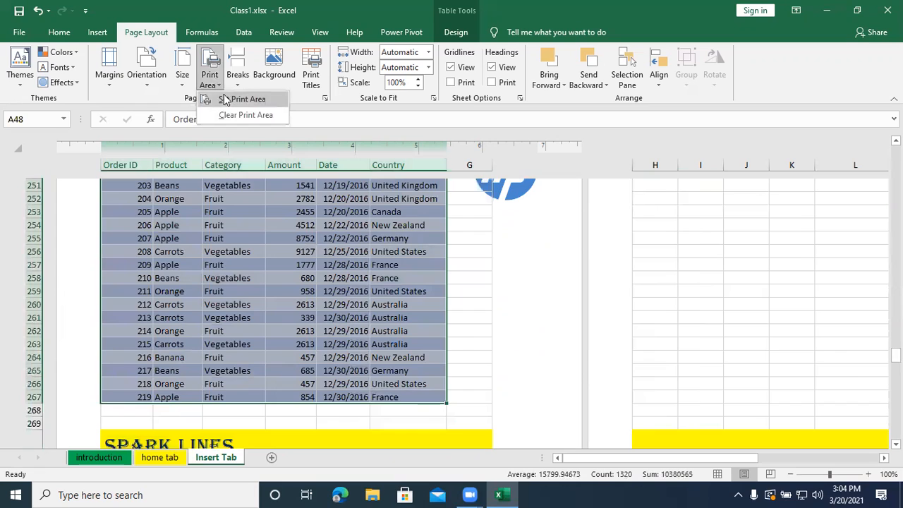
pyautogui.click(224, 100)
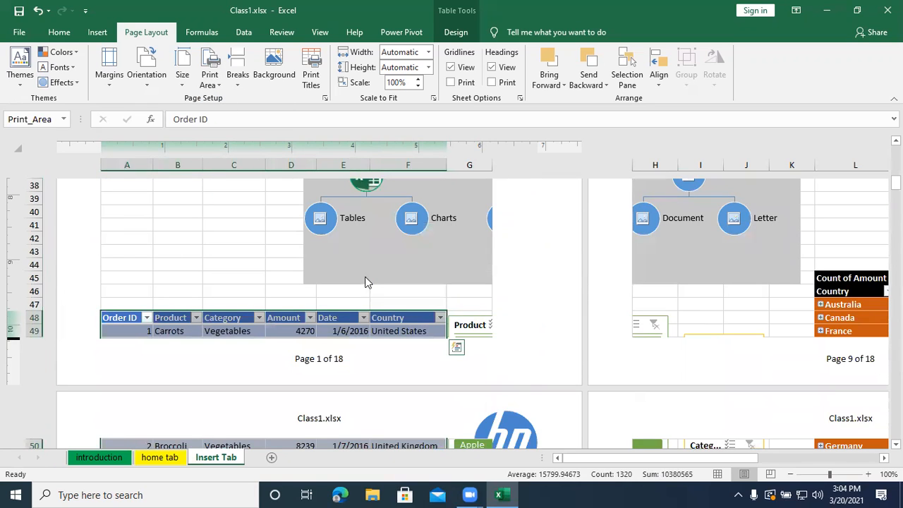
# - Preview the printout of the sales table from page 1 through page 5, and return to the worksheet
pyautogui.hotkey('ctrl', 'p')
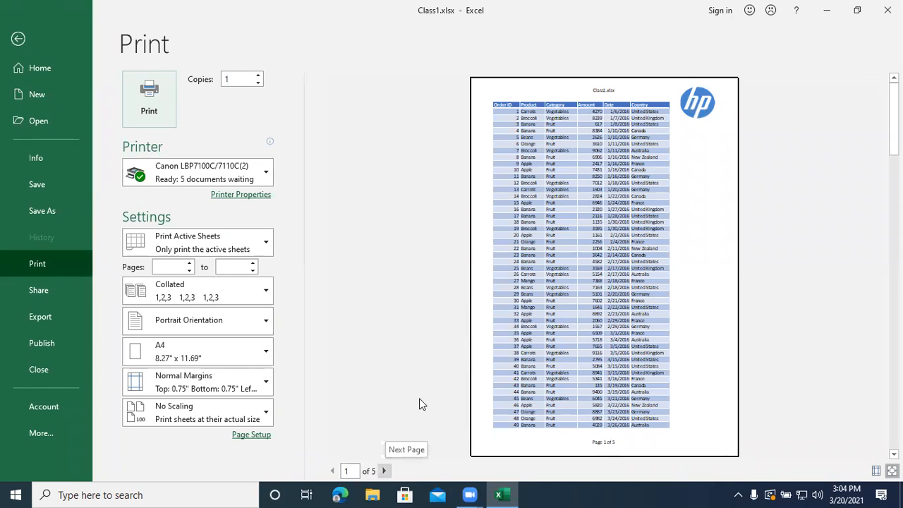
pyautogui.click(385, 470)
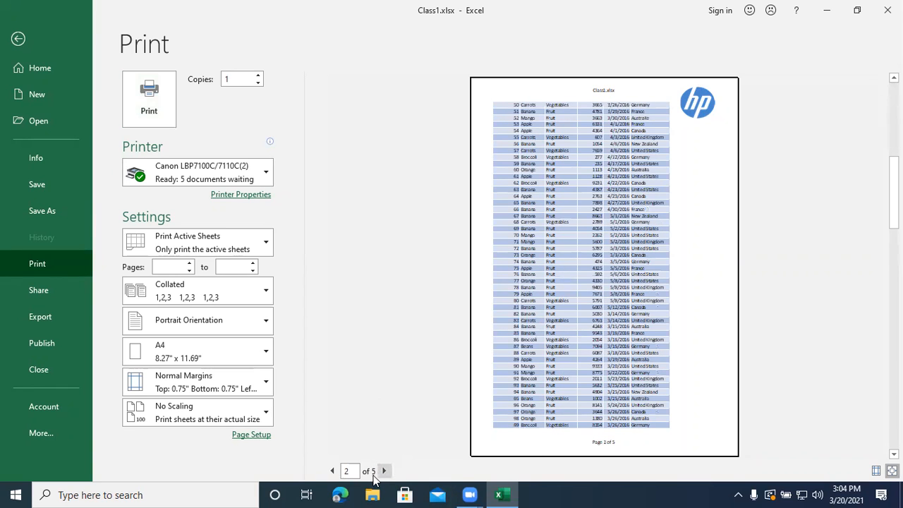
pyautogui.click(384, 470)
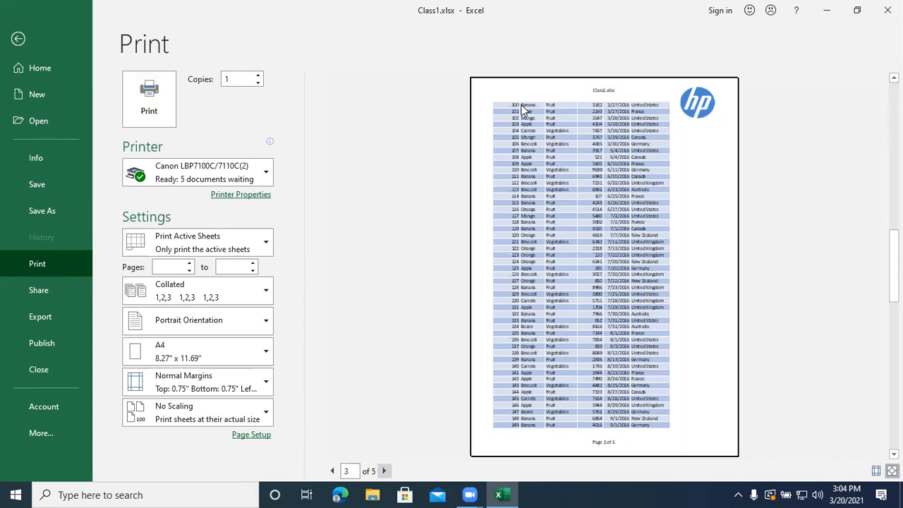
pyautogui.click(384, 471)
pyautogui.click(384, 470)
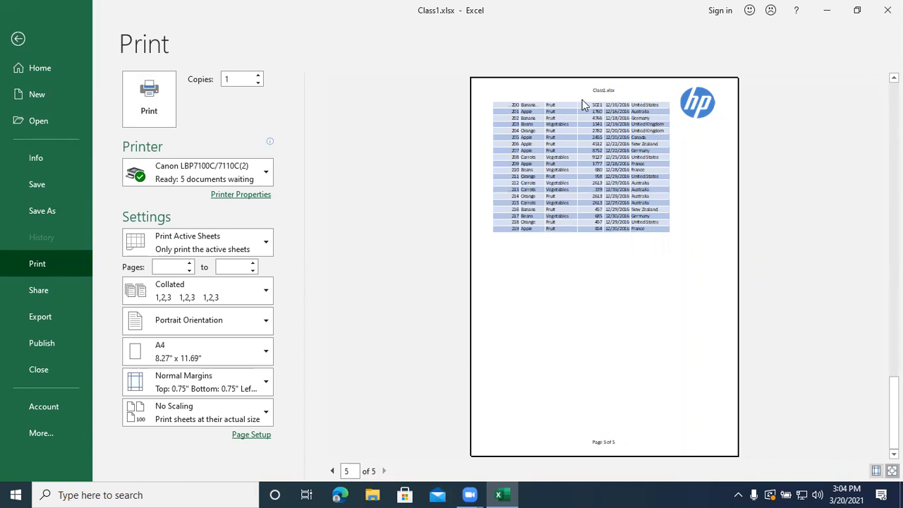
pyautogui.click(19, 41)
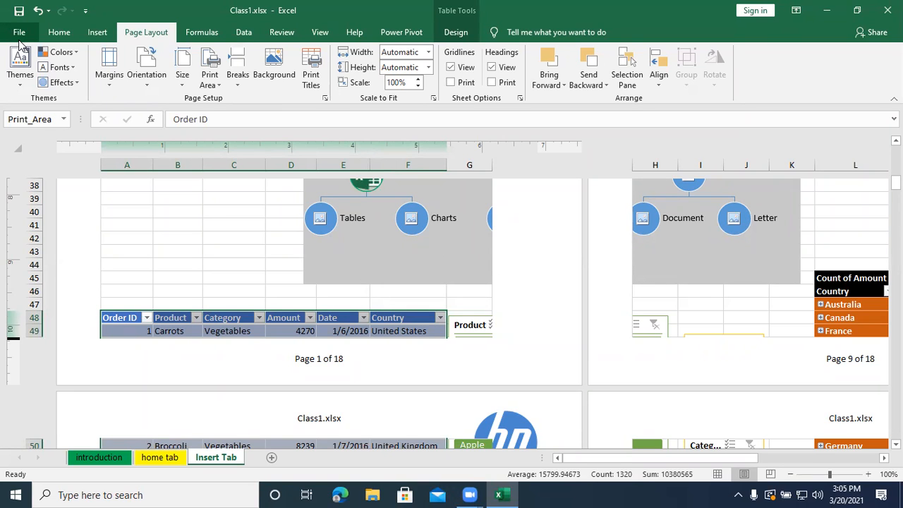
# - Set the sales table's header row, $48:$48, as the print title row to repeat at the top of each page
pyautogui.click(313, 80)
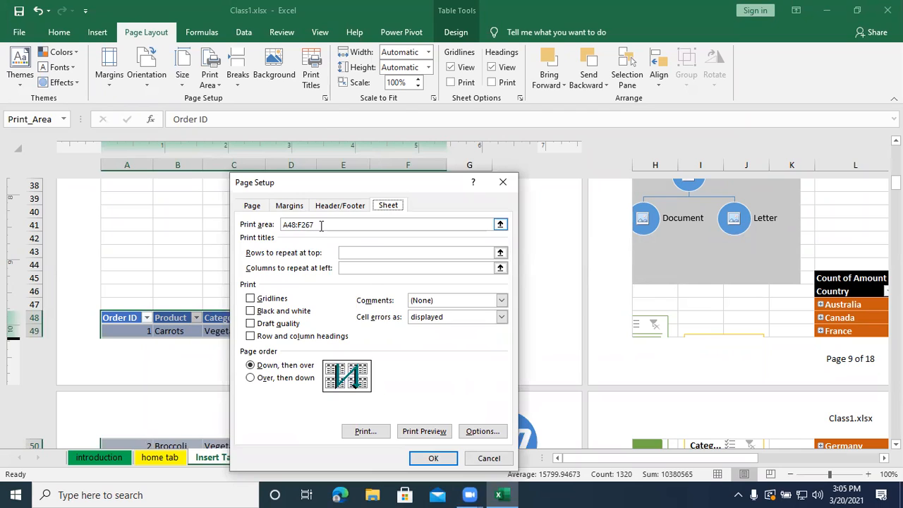
pyautogui.click(500, 252)
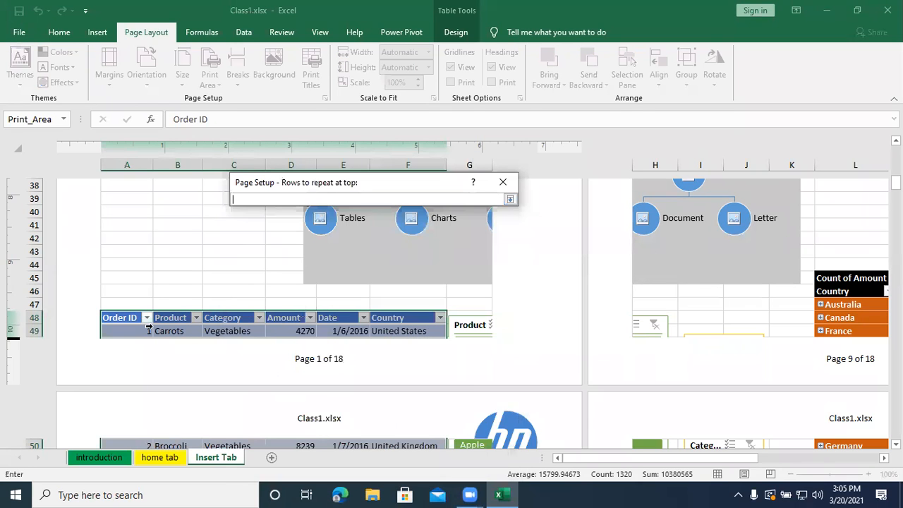
pyautogui.click(23, 316)
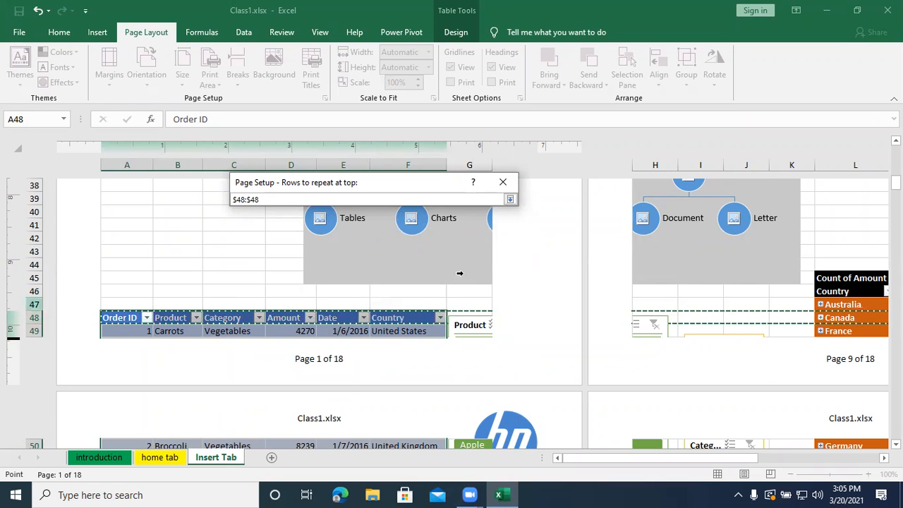
pyautogui.click(509, 199)
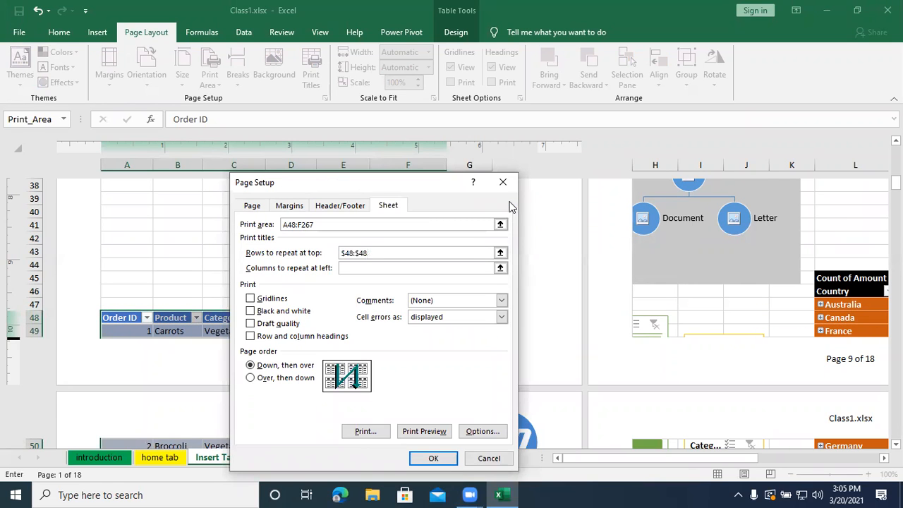
pyautogui.click(424, 457)
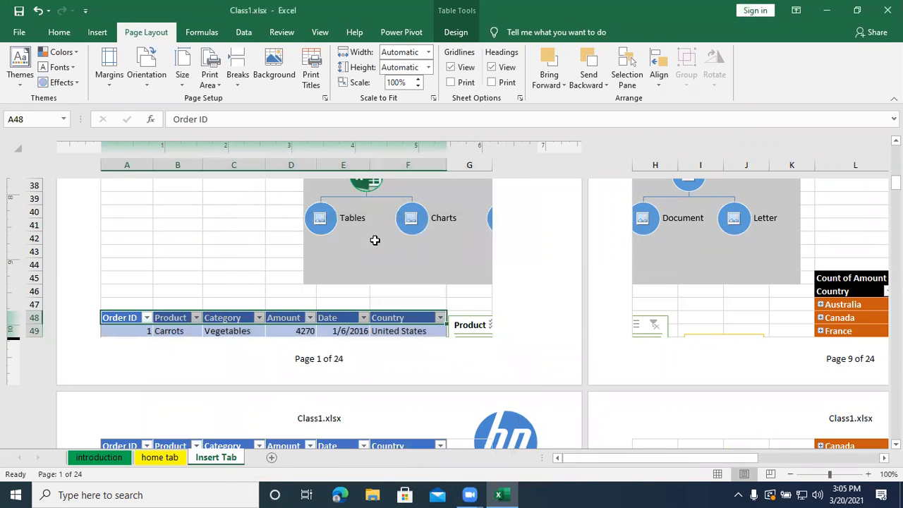
# - Check the repeated header row on all five preview pages, return to the worksheet and look down the sales table
pyautogui.hotkey('ctrl', 'p')
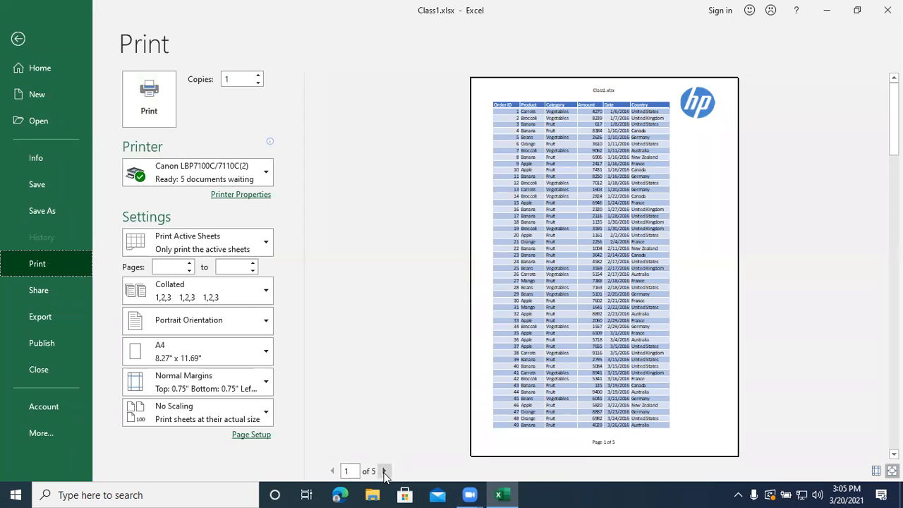
pyautogui.click(385, 472)
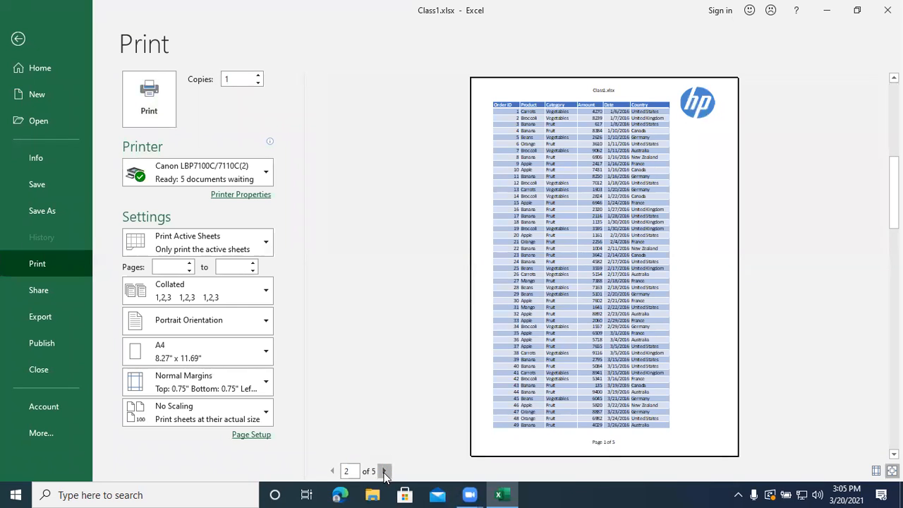
pyautogui.click(385, 471)
pyautogui.click(384, 472)
pyautogui.click(385, 472)
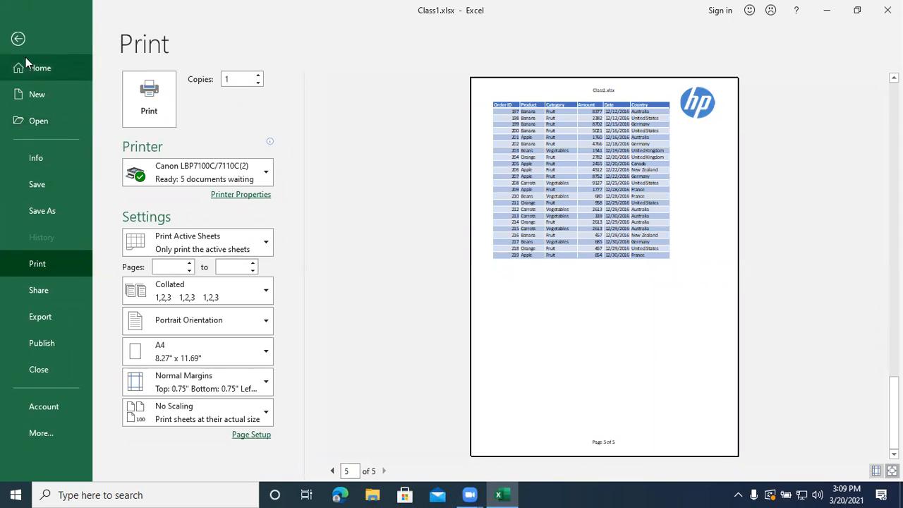
pyautogui.click(19, 39)
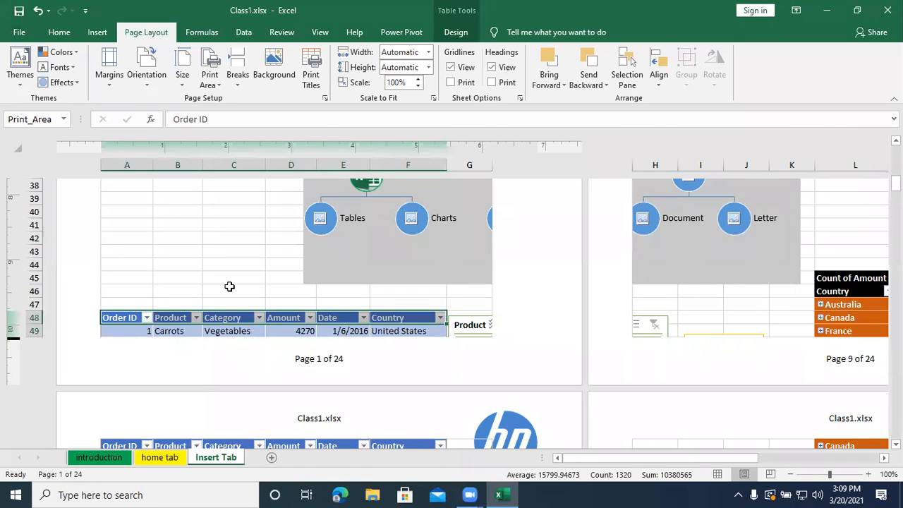
pyautogui.scroll(-10, 225, 271)
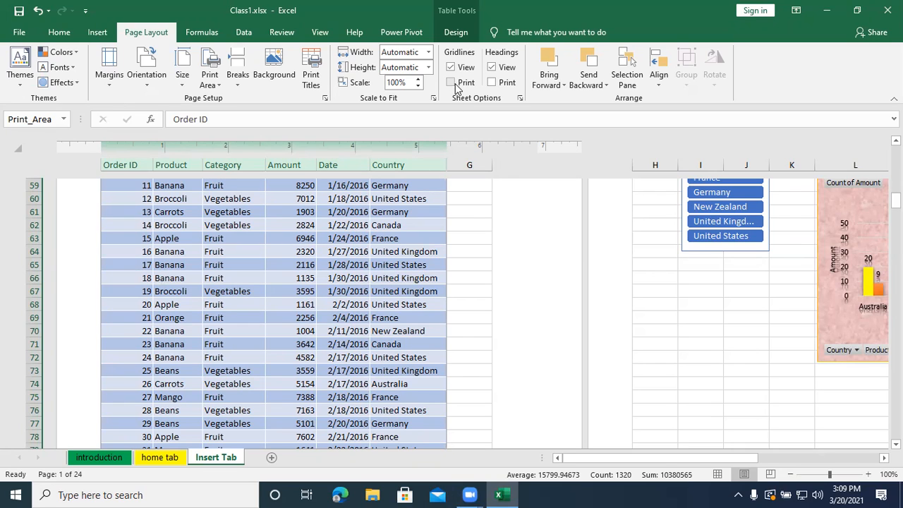
# - Hide the sheet's row and column headings and show them again, and do the same with the on-screen gridlines
pyautogui.click(493, 69)
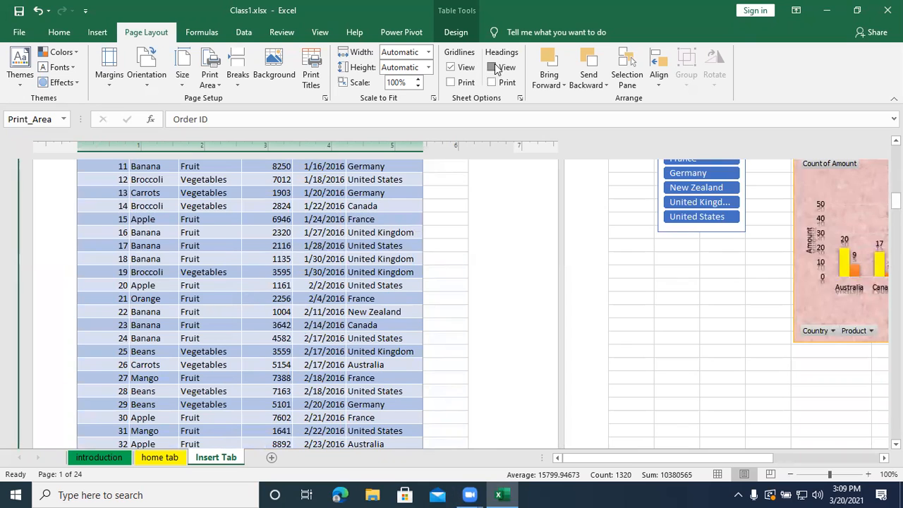
pyautogui.click(491, 67)
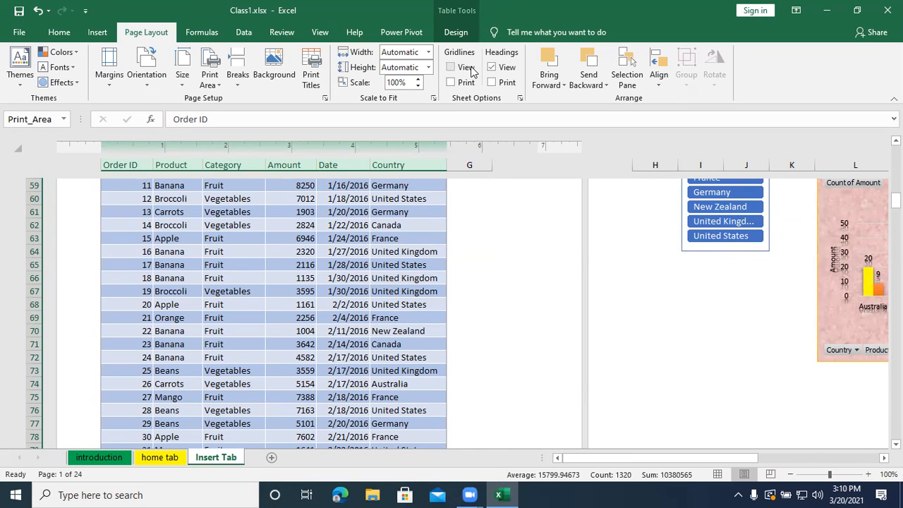
pyautogui.click(467, 68)
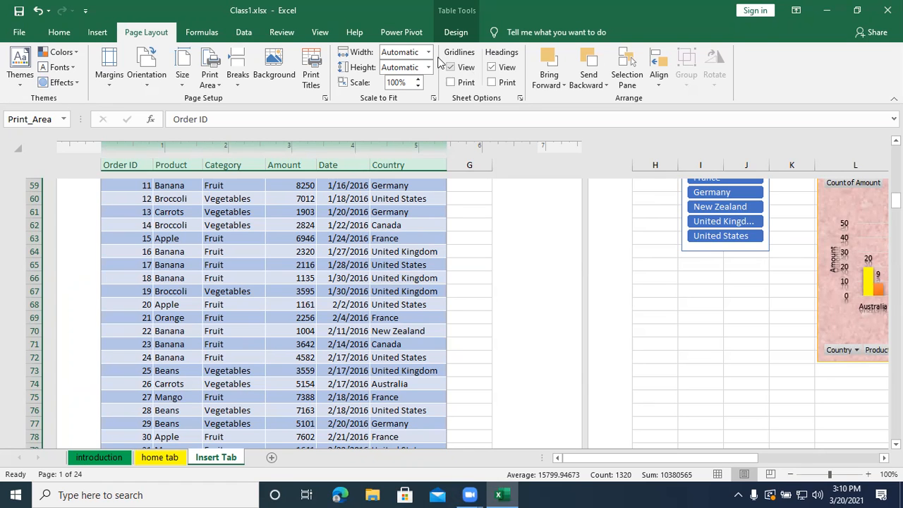
# - Look through the print preview of the sales table down to page 4 and return to the worksheet
pyautogui.click(97, 32)
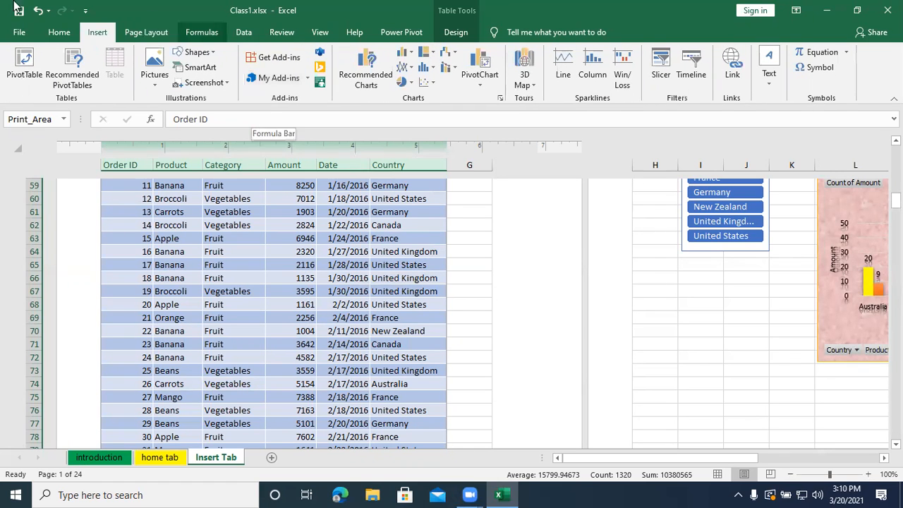
pyautogui.click(16, 34)
pyautogui.click(47, 274)
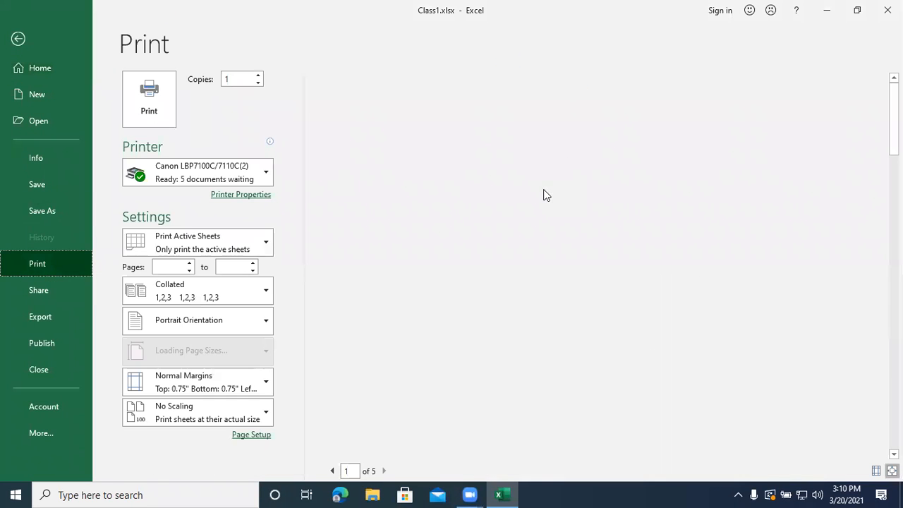
pyautogui.scroll(-2, 544, 192)
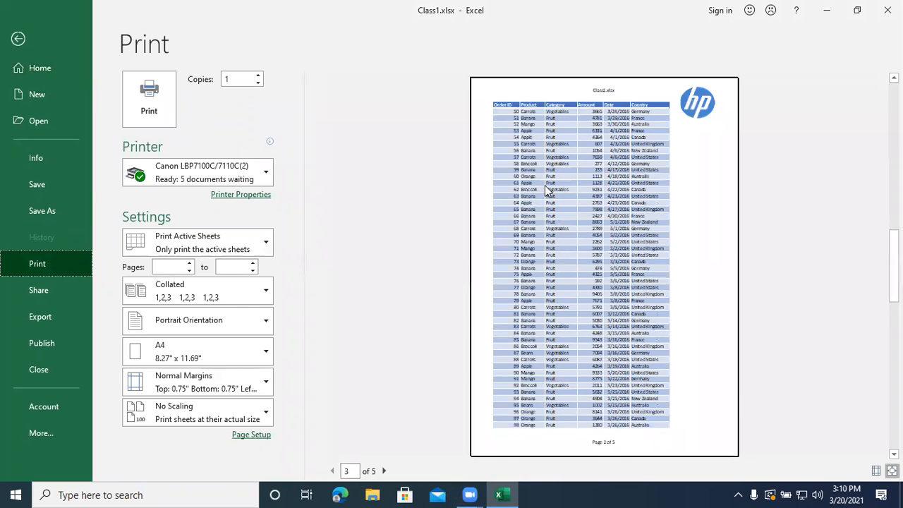
pyautogui.scroll(-1, 545, 185)
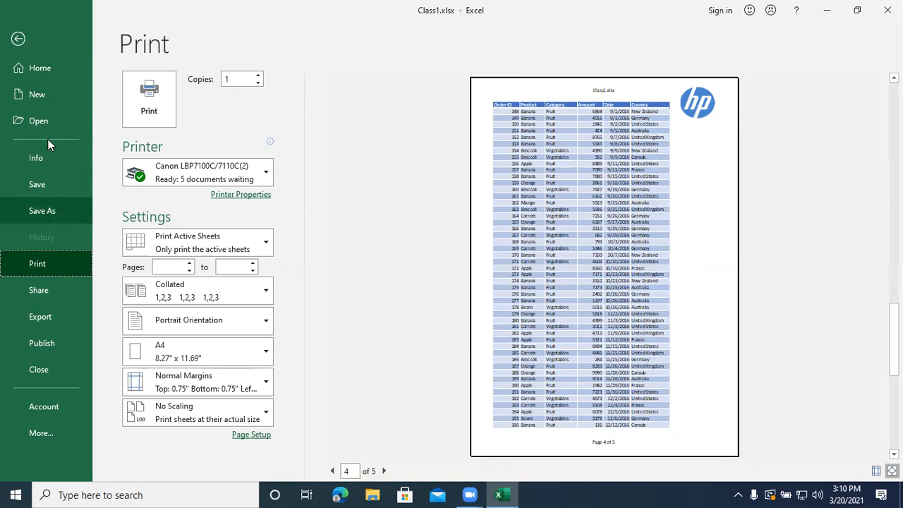
pyautogui.click(19, 39)
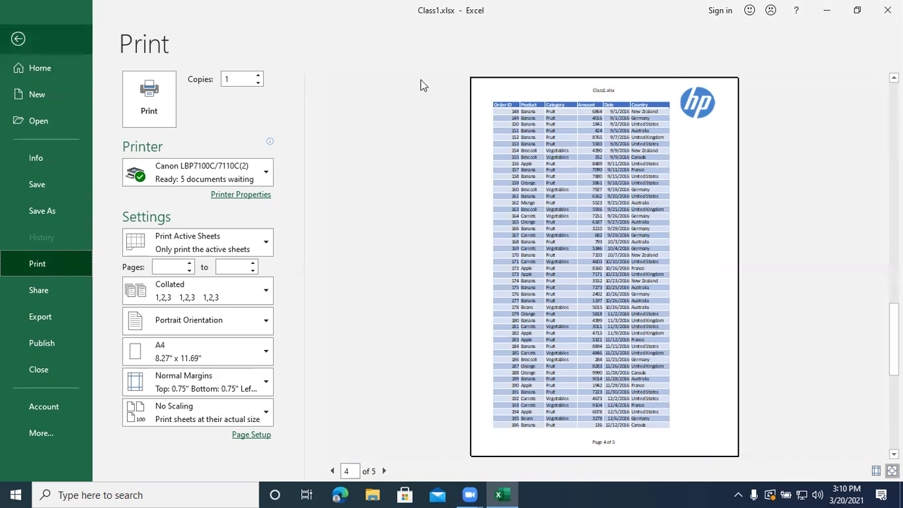
# - Turn on printing of both the gridlines and the row and column headings for this sheet
pyautogui.click(141, 32)
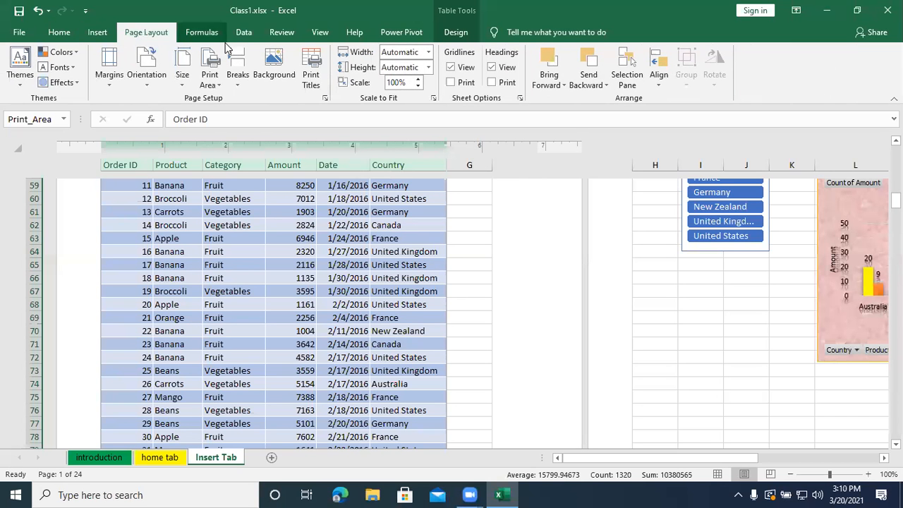
pyautogui.click(451, 82)
pyautogui.click(509, 85)
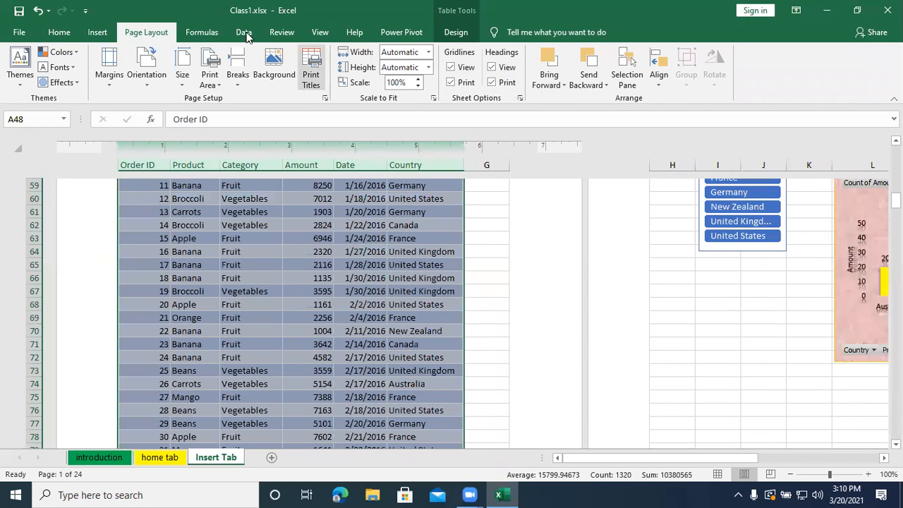
# - Check the printed gridlines and headings on page 1 of the print preview and return to the worksheet
pyautogui.click(24, 33)
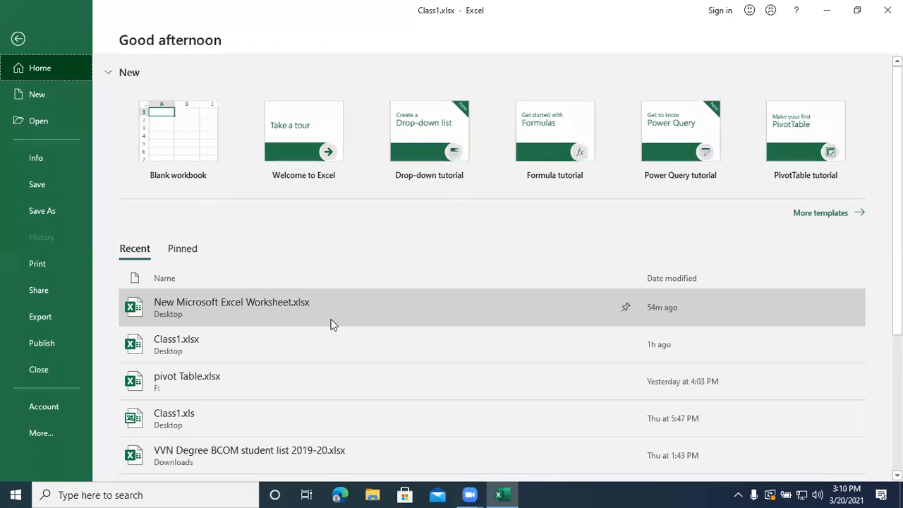
pyautogui.click(44, 268)
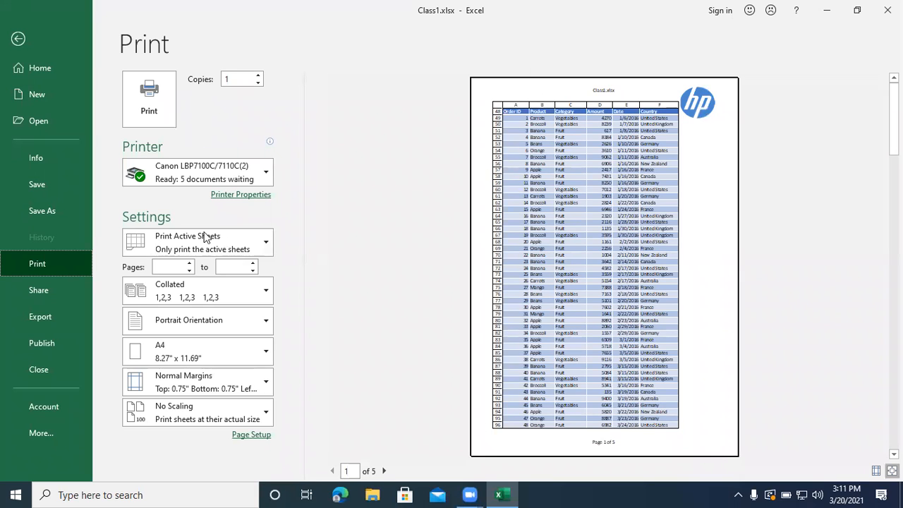
pyautogui.click(21, 40)
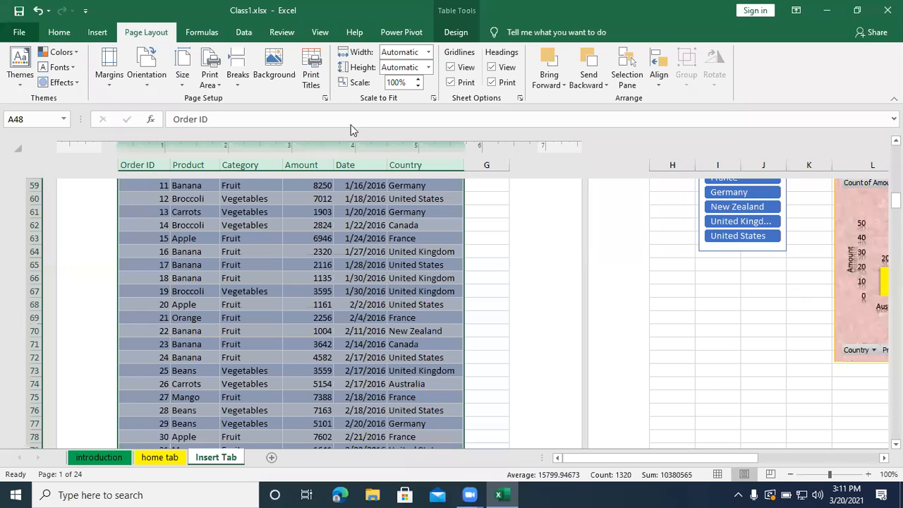
# - Turn off printing of both the gridlines and the row and column headings
pyautogui.click(451, 82)
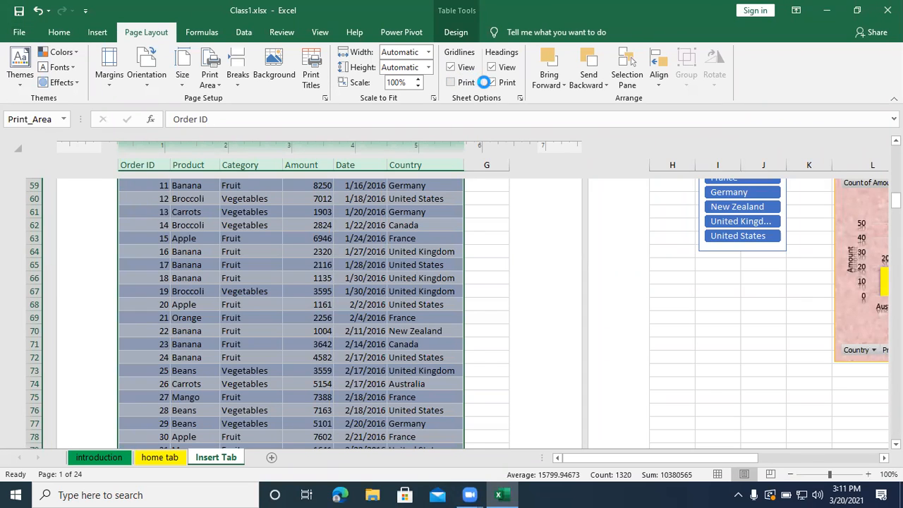
pyautogui.click(497, 84)
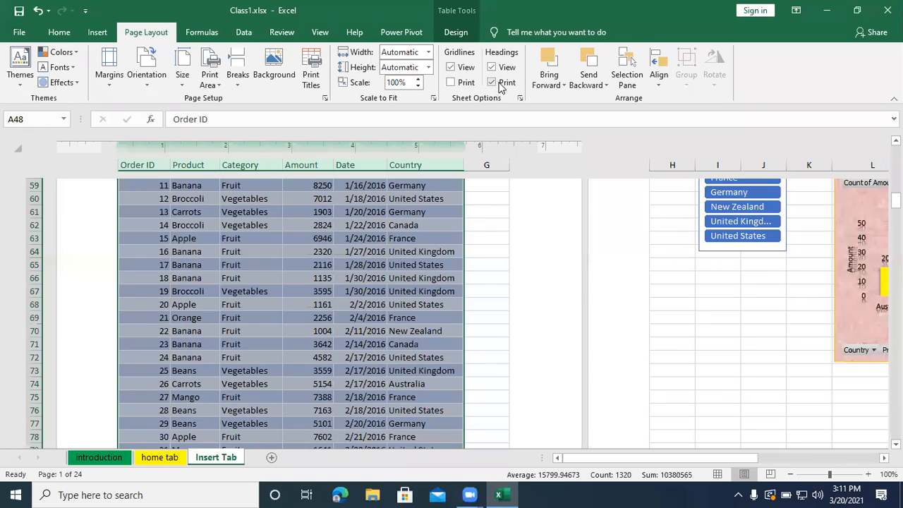
pyautogui.click(498, 83)
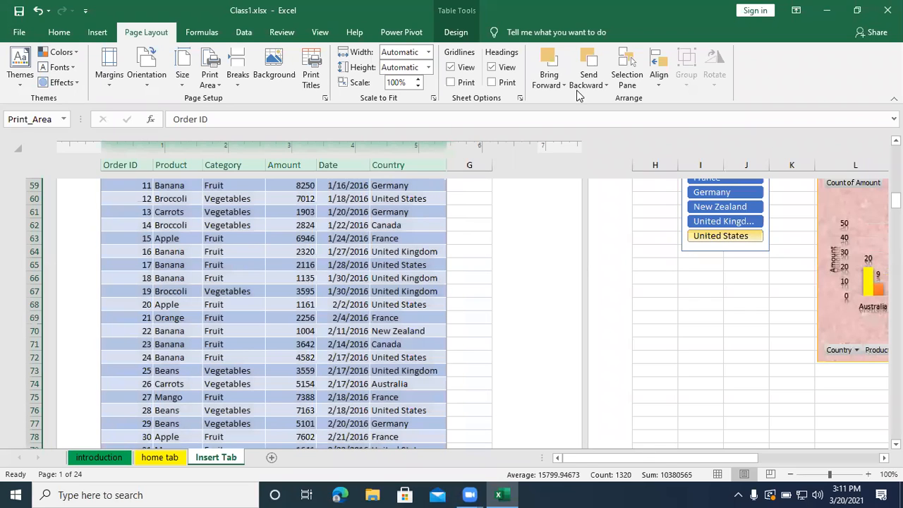
# - Display the list of all objects on the sheet in the Selection Pane and close it
pyautogui.click(635, 75)
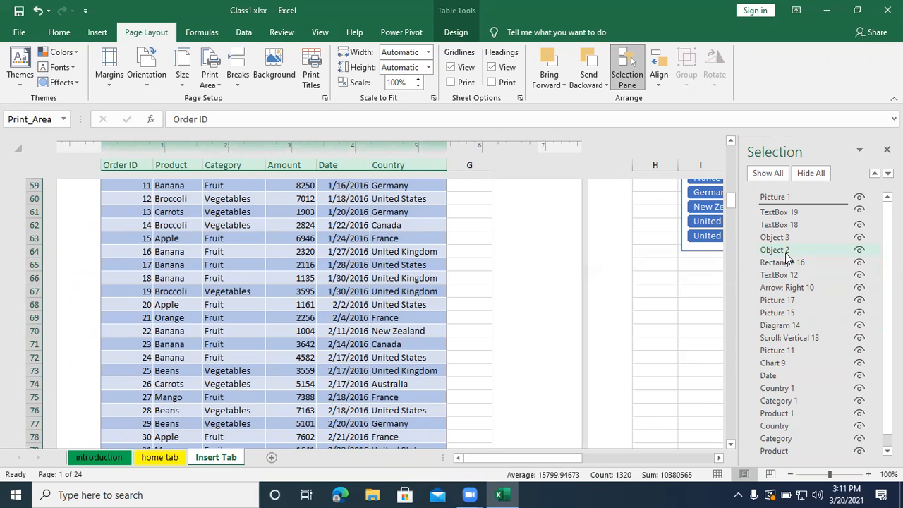
pyautogui.click(630, 67)
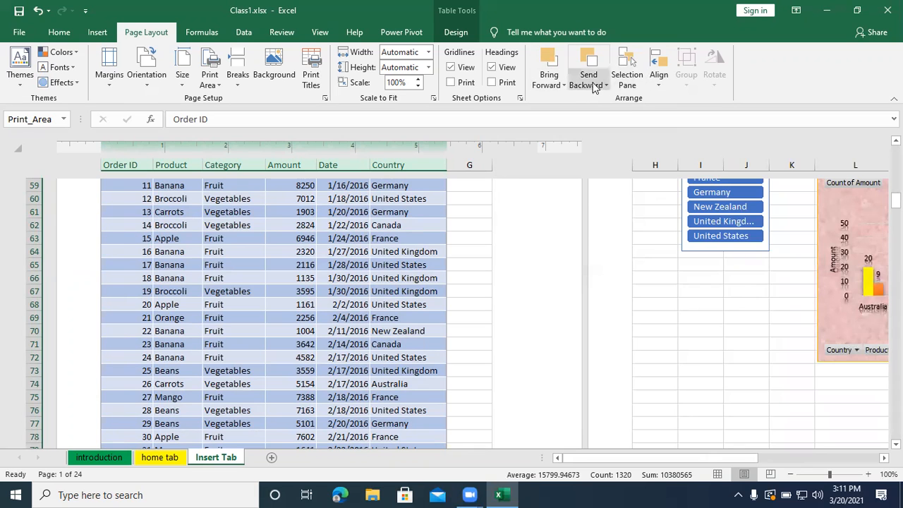
# - Move the Country slicer up so that it overlaps the Category slicer
pyautogui.moveTo(702, 457)
pyautogui.mouseDown()
pyautogui.moveTo(767, 460)
pyautogui.moveTo(688, 457)
pyautogui.mouseUp()
pyautogui.scroll(4, 697, 375)
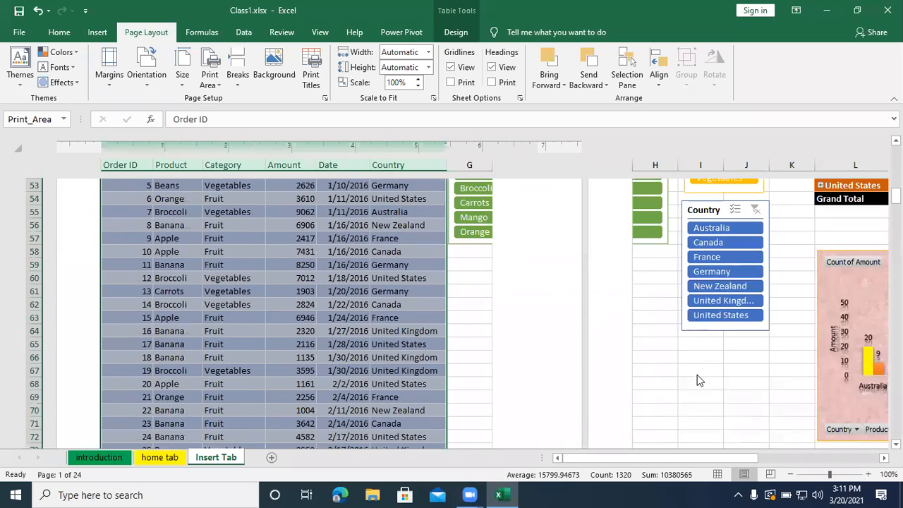
pyautogui.click(706, 323)
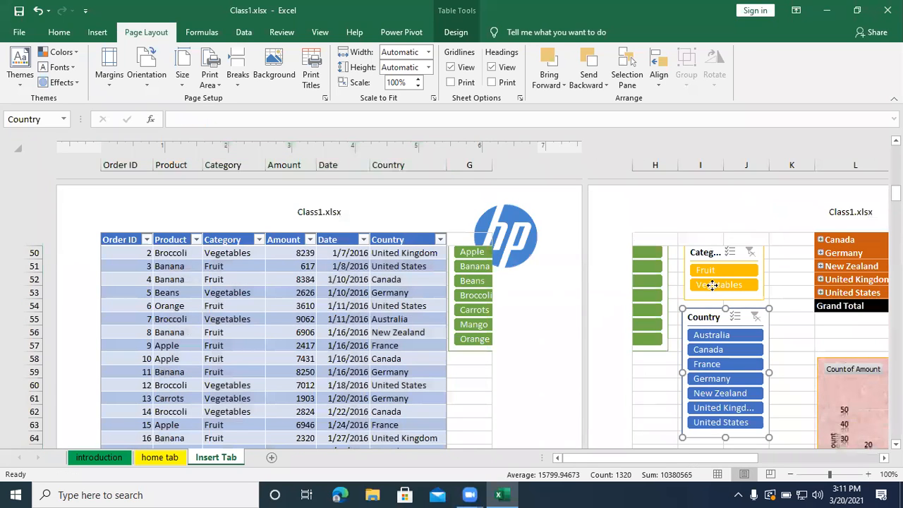
pyautogui.moveTo(706, 317); pyautogui.dragTo(720, 281)
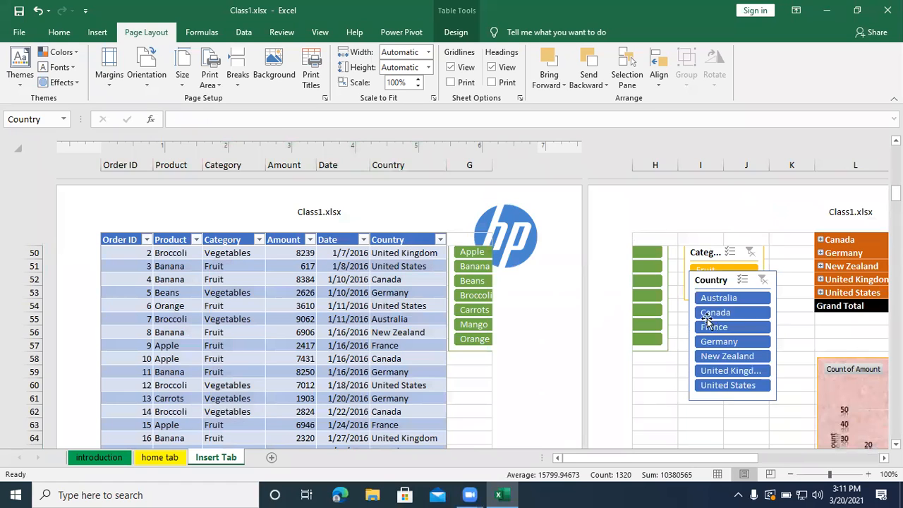
pyautogui.click(584, 84)
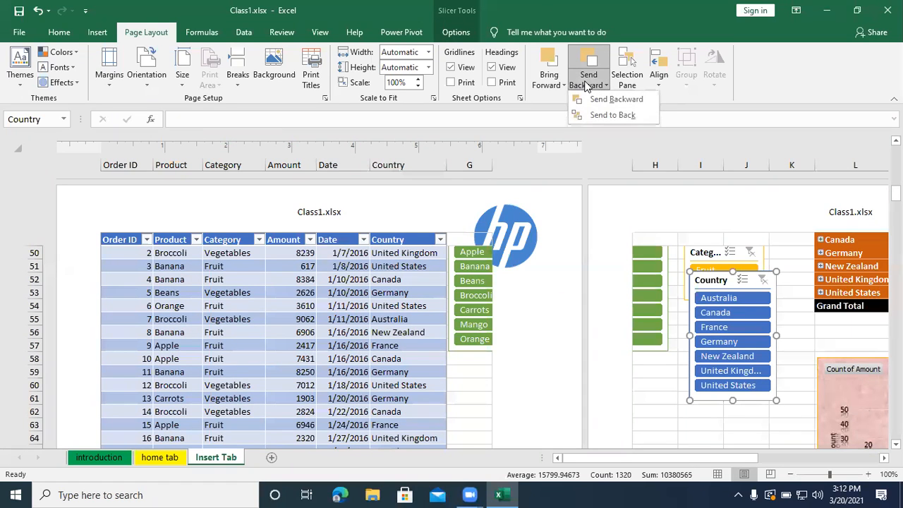
pyautogui.click(558, 85)
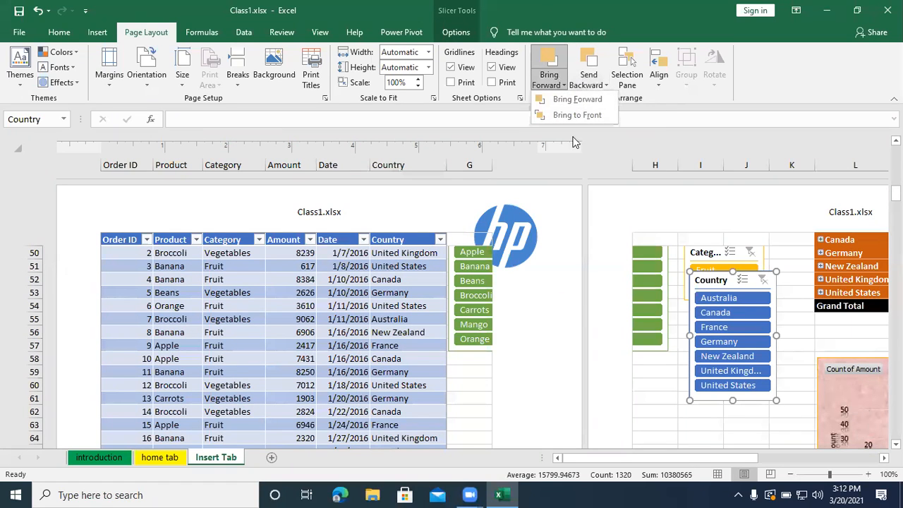
pyautogui.click(660, 422)
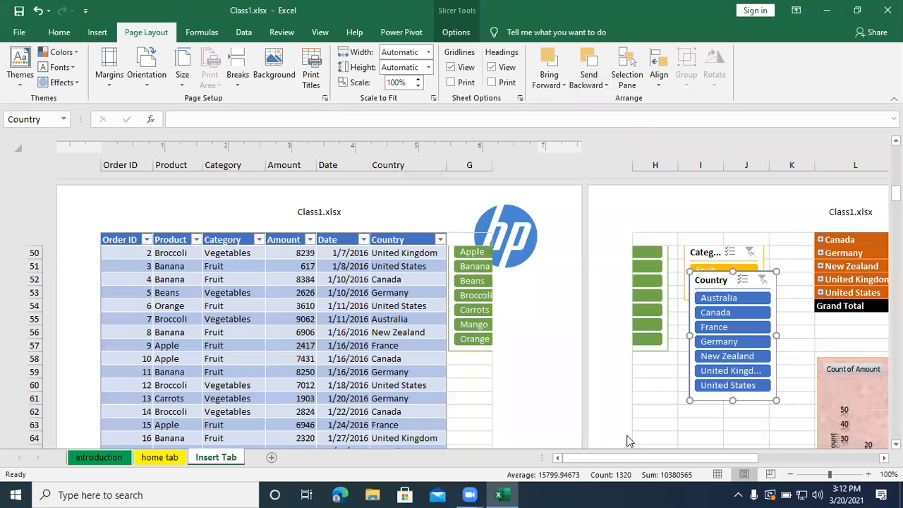
pyautogui.click(649, 415)
# - Draw a smiley face shape about 1.97" wide and 1.31" high over the "Welcome to Excel Class" scroll, extending past its right edge
pyautogui.scroll(5, 656, 395)
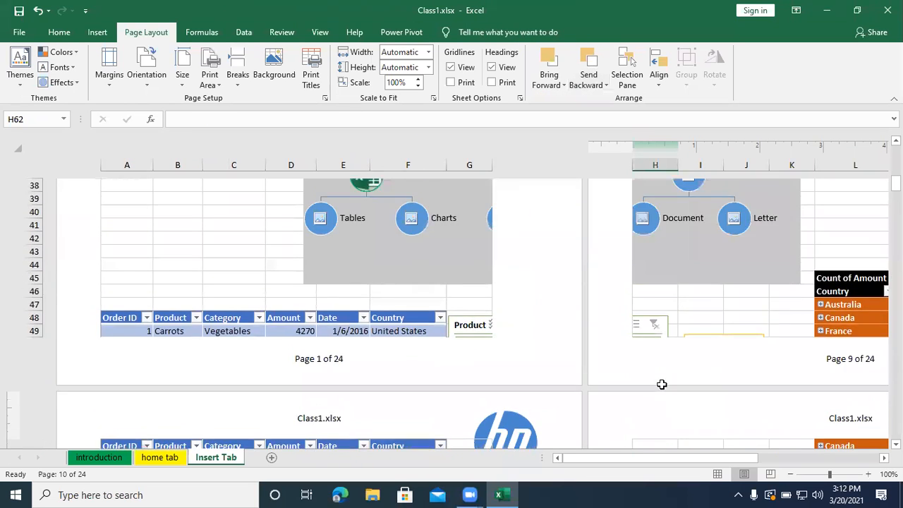
pyautogui.scroll(10, 662, 384)
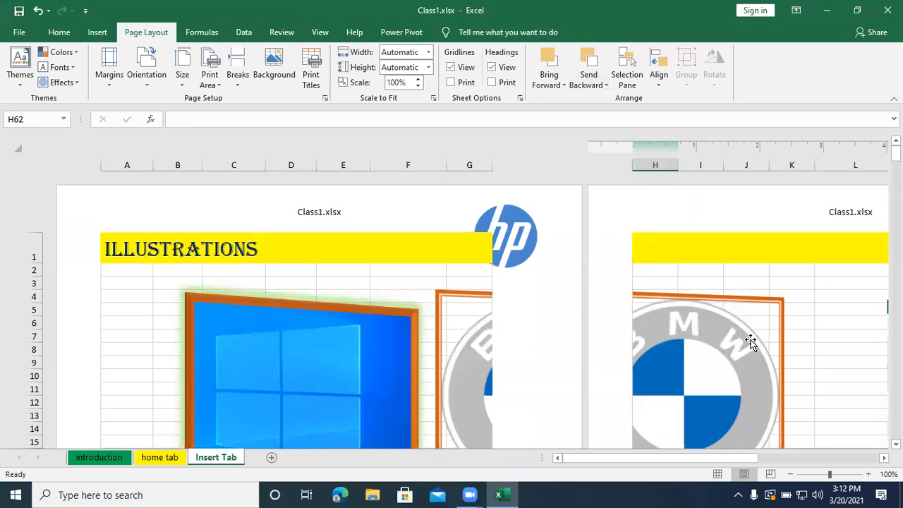
pyautogui.scroll(-4, 750, 342)
pyautogui.scroll(-1, 751, 342)
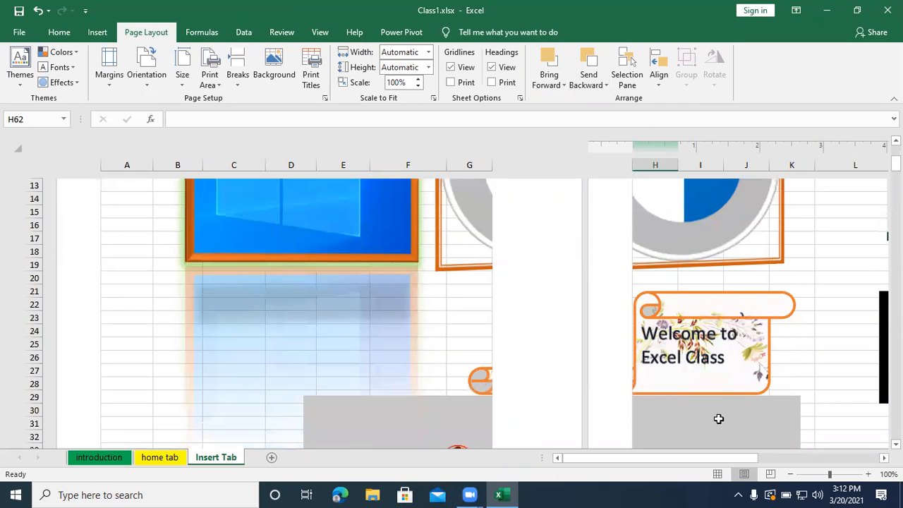
pyautogui.click(719, 358)
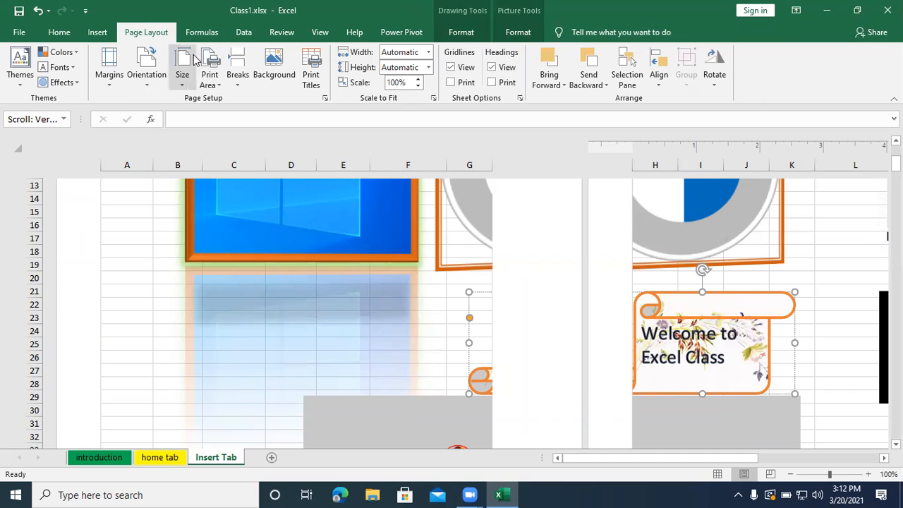
pyautogui.click(94, 33)
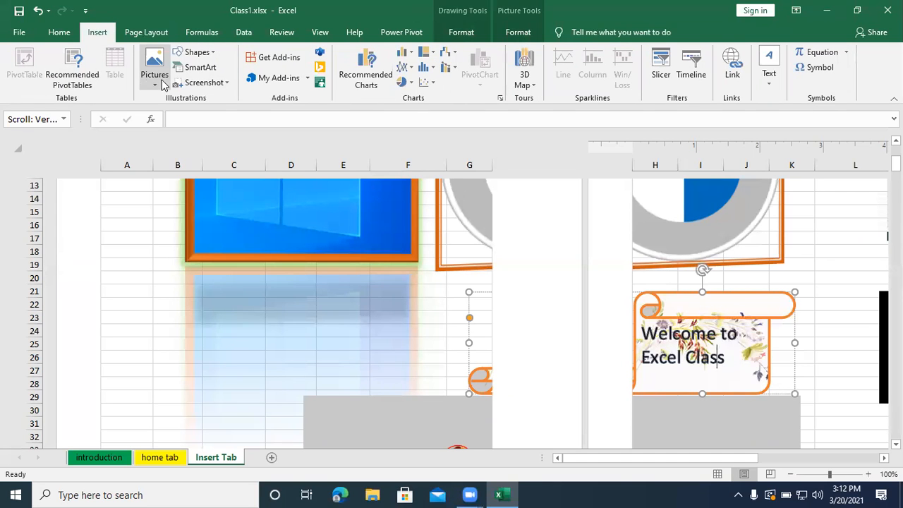
pyautogui.click(211, 53)
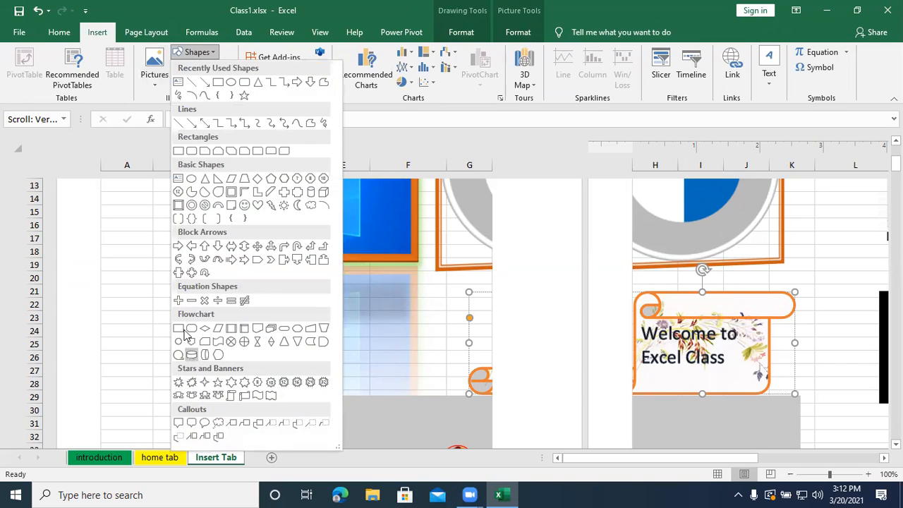
pyautogui.click(244, 204)
pyautogui.moveTo(688, 292)
pyautogui.mouseDown()
pyautogui.moveTo(728, 358)
pyautogui.moveTo(810, 380)
pyautogui.mouseUp()
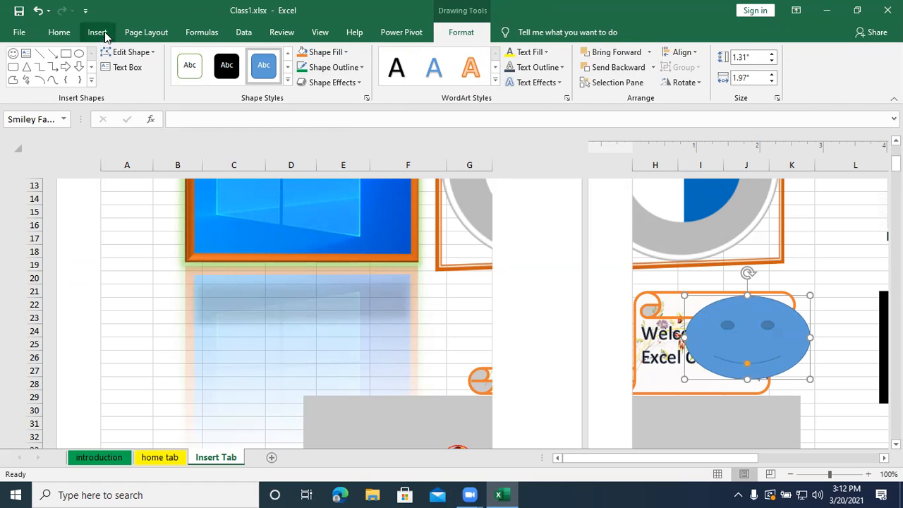
# - Send the smiley face to the back so that it lies behind the "Welcome to Excel Class" scroll
pyautogui.click(133, 33)
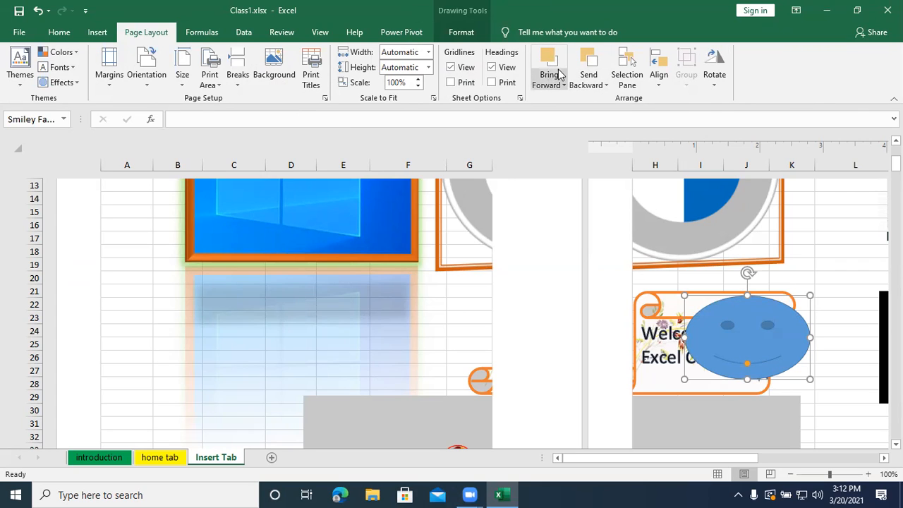
pyautogui.click(580, 79)
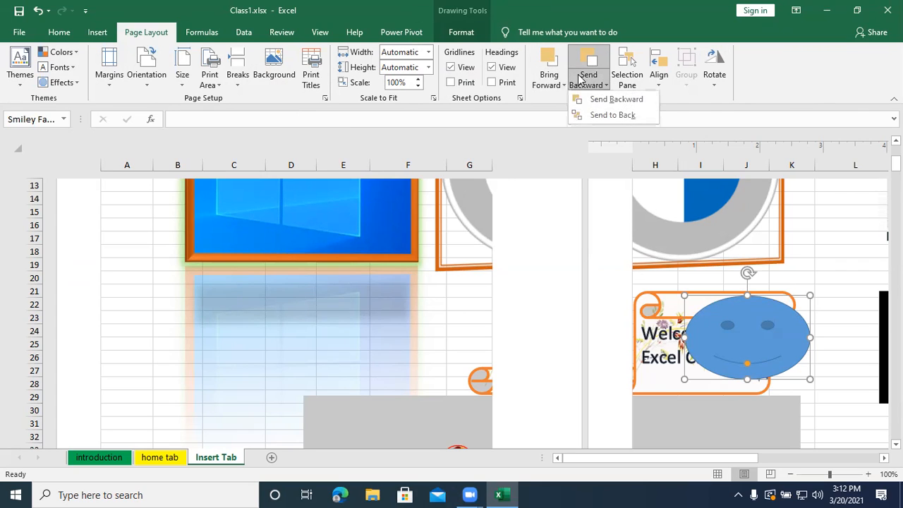
pyautogui.click(607, 113)
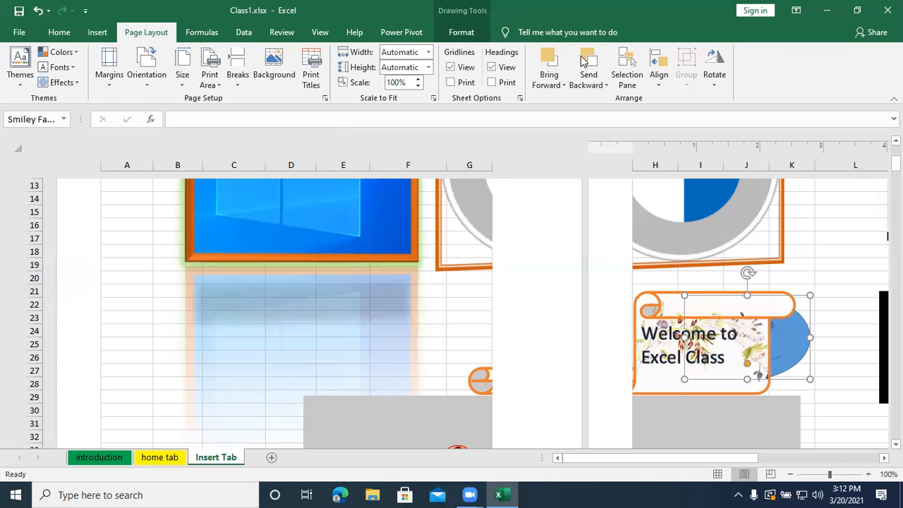
# - Bring the smiley face in front of the "Welcome to Excel Class" scroll and send it to the back again
pyautogui.click(557, 85)
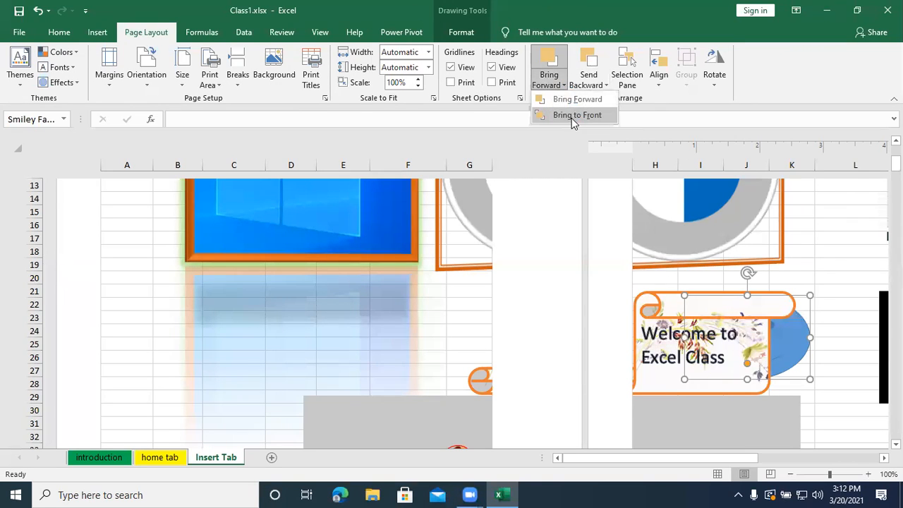
pyautogui.click(574, 115)
pyautogui.click(590, 88)
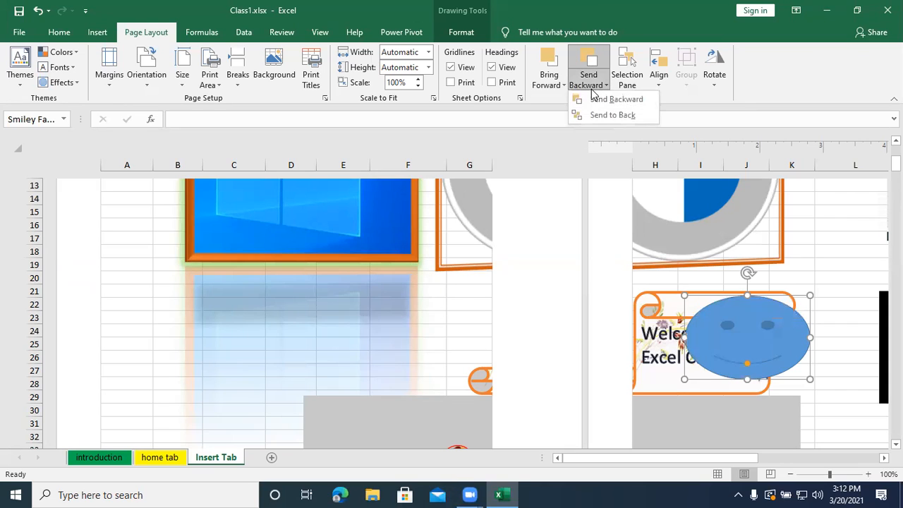
pyautogui.click(604, 115)
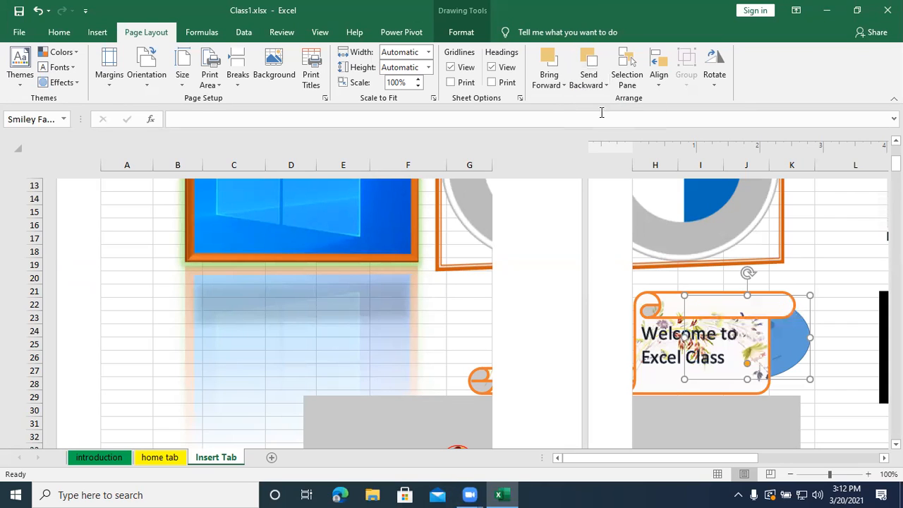
# - Bring the smiley face to the front and move it left so that it covers the scroll's text
pyautogui.click(536, 85)
pyautogui.click(560, 115)
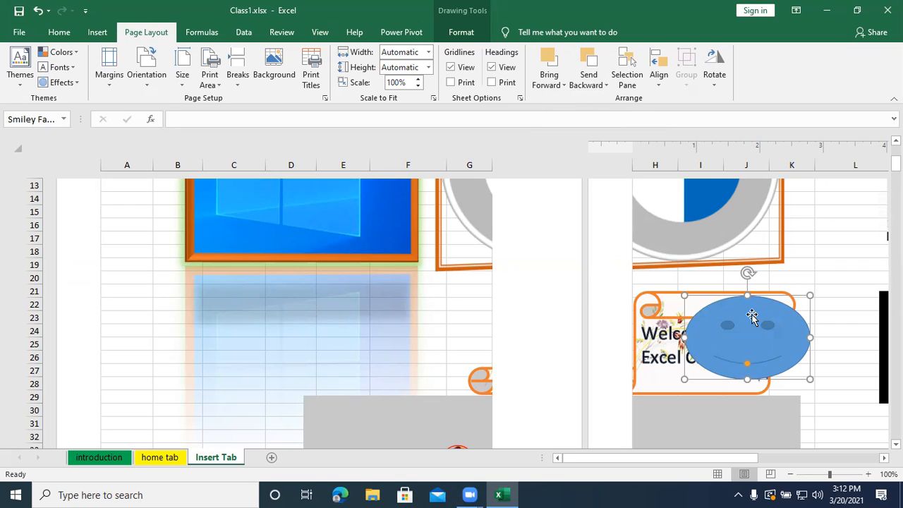
pyautogui.moveTo(719, 323); pyautogui.dragTo(667, 334)
pyautogui.press('Up')
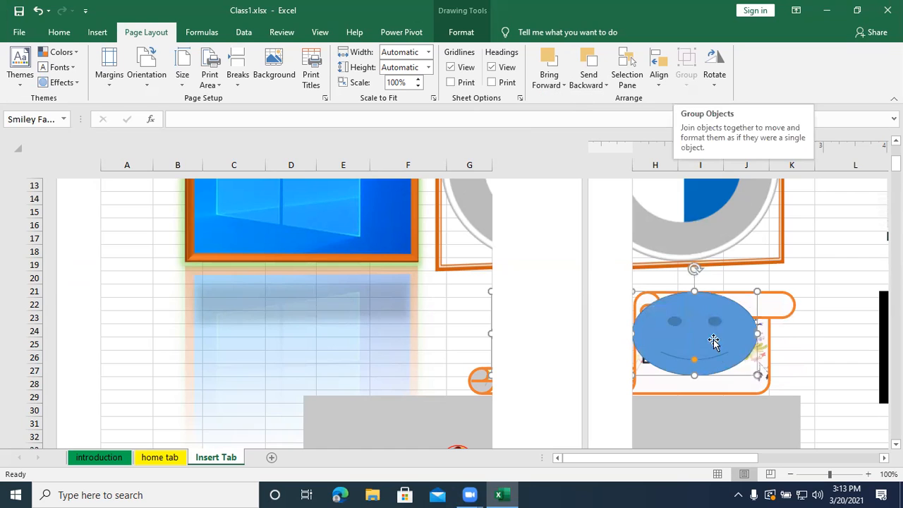
pyautogui.moveTo(720, 347); pyautogui.dragTo(725, 360)
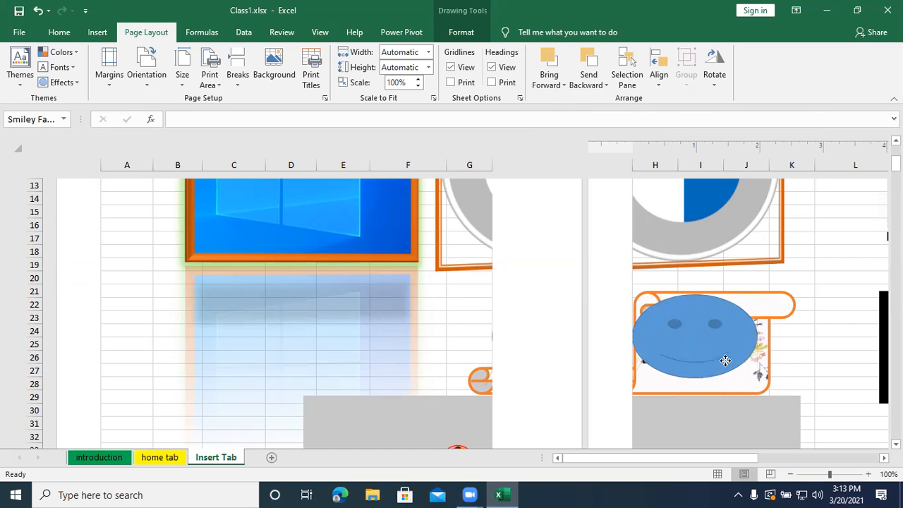
# - Fill the smiley face with the standard yellow colour
pyautogui.click(464, 39)
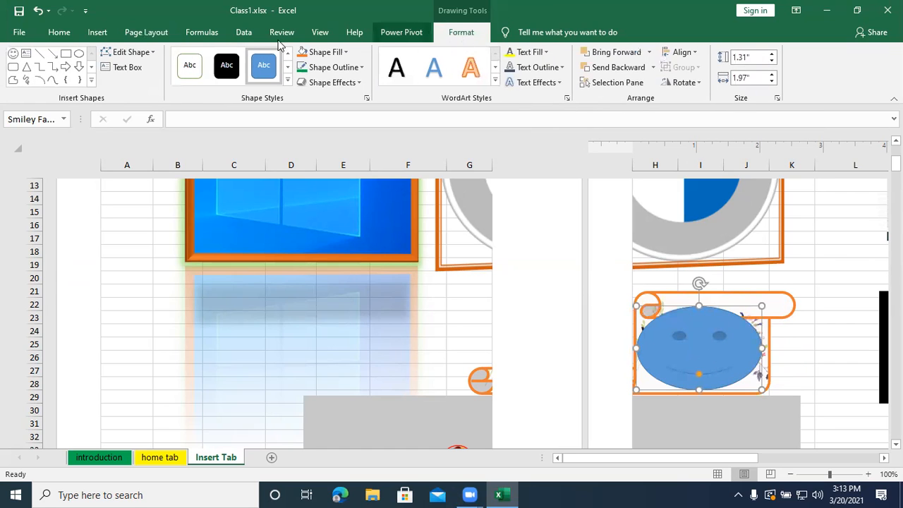
pyautogui.click(347, 53)
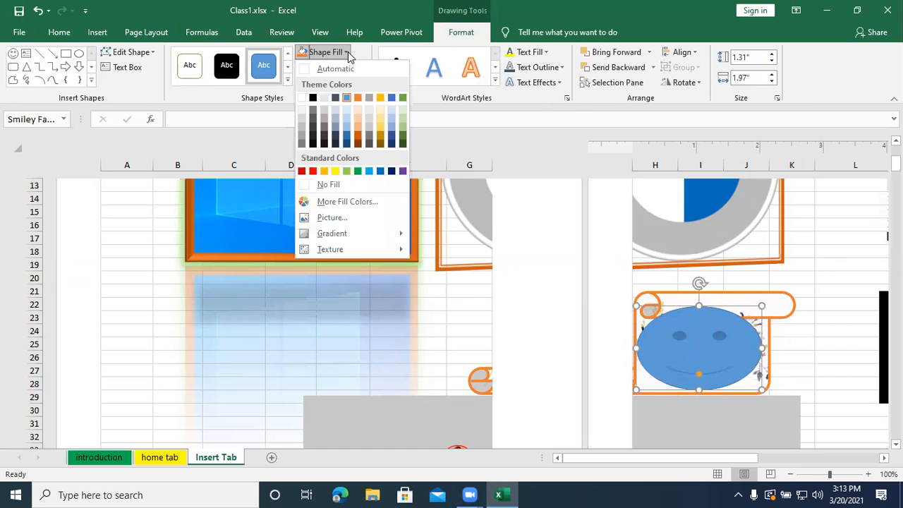
pyautogui.click(335, 172)
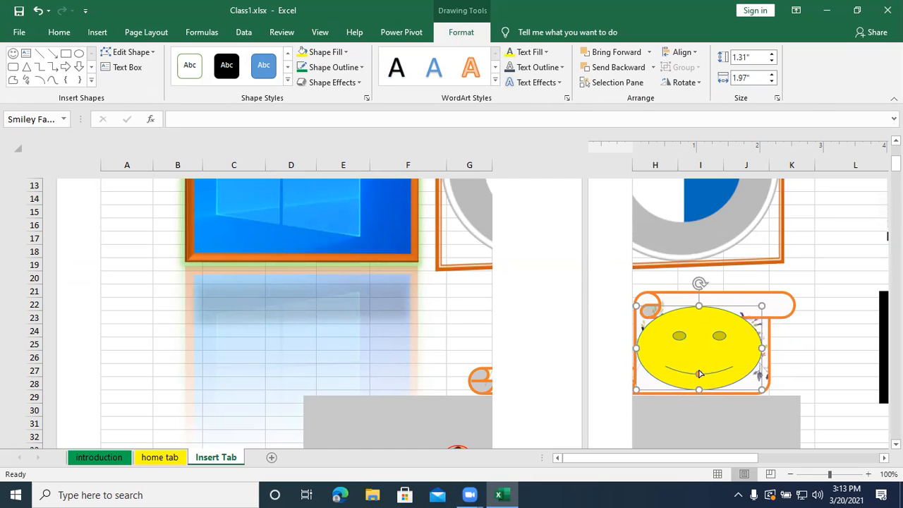
# - Turn the smiley's mouth into a frown and shrink the shape to about 1.08" wide and 0.66" high in the scroll's lower-right corner
pyautogui.moveTo(700, 374); pyautogui.dragTo(733, 304)
pyautogui.moveTo(699, 369); pyautogui.dragTo(699, 373)
pyautogui.moveTo(738, 303); pyautogui.dragTo(763, 298)
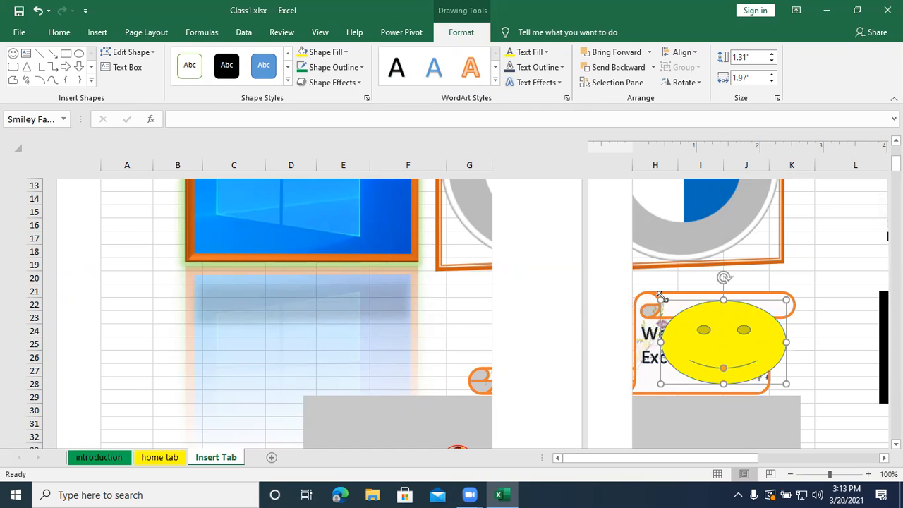
pyautogui.moveTo(661, 300); pyautogui.dragTo(717, 342)
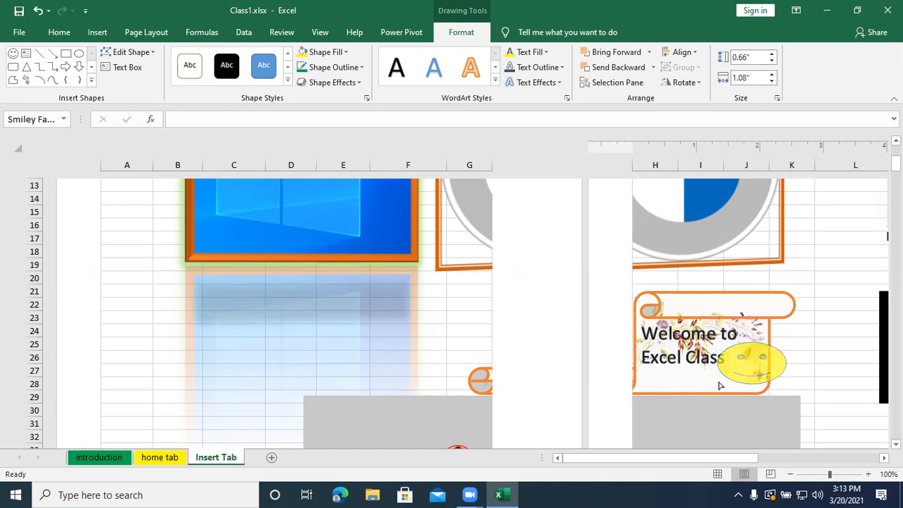
pyautogui.moveTo(713, 383); pyautogui.dragTo(710, 366)
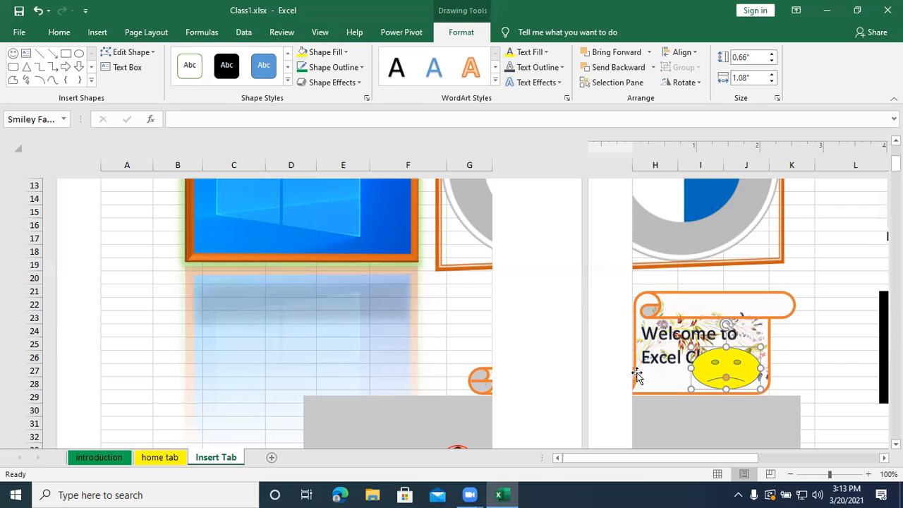
# - Group the yellow face with the "Welcome to Excel Class" scroll and move the group slightly up and to the right
pyautogui.keyDown('shift'); pyautogui.click(637, 376); pyautogui.keyUp('shift')
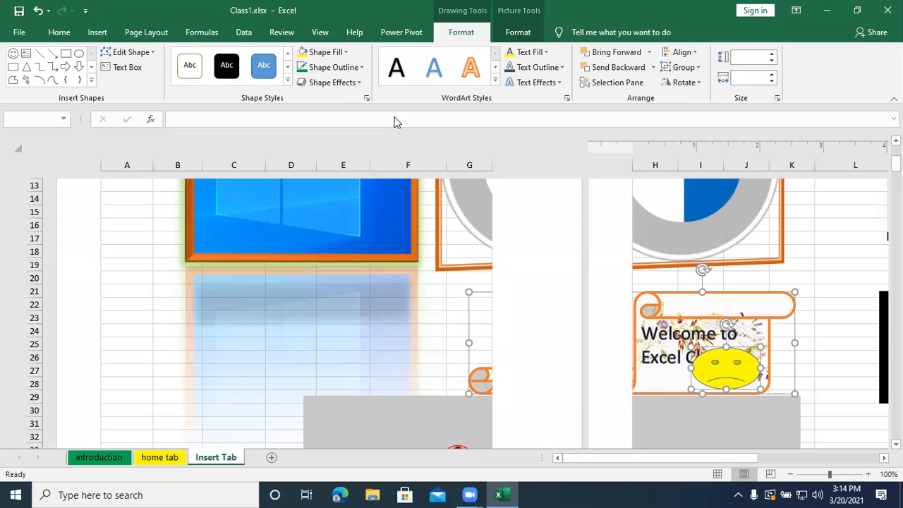
pyautogui.click(134, 34)
pyautogui.click(683, 81)
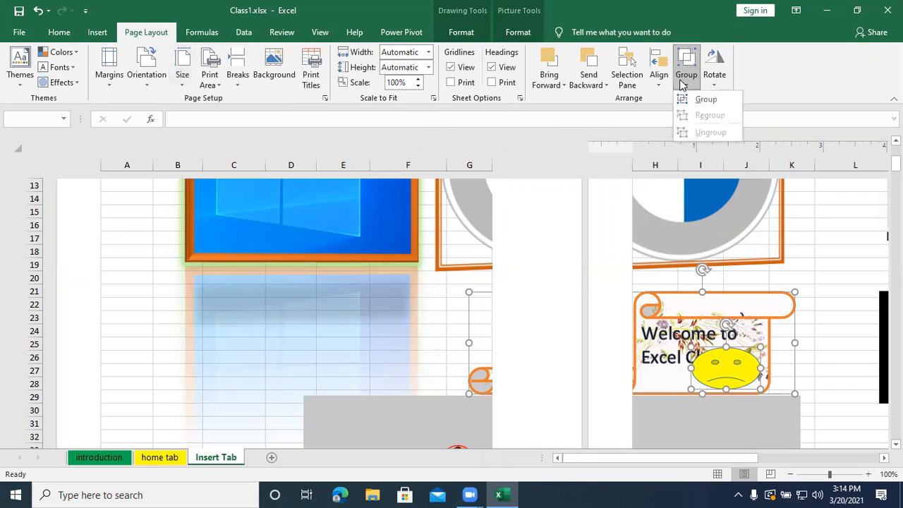
pyautogui.click(710, 102)
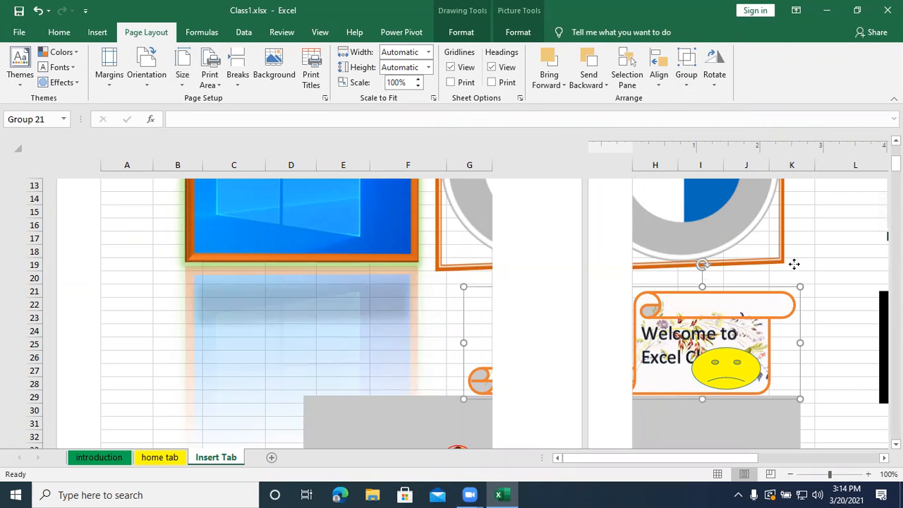
pyautogui.moveTo(757, 288); pyautogui.dragTo(830, 255)
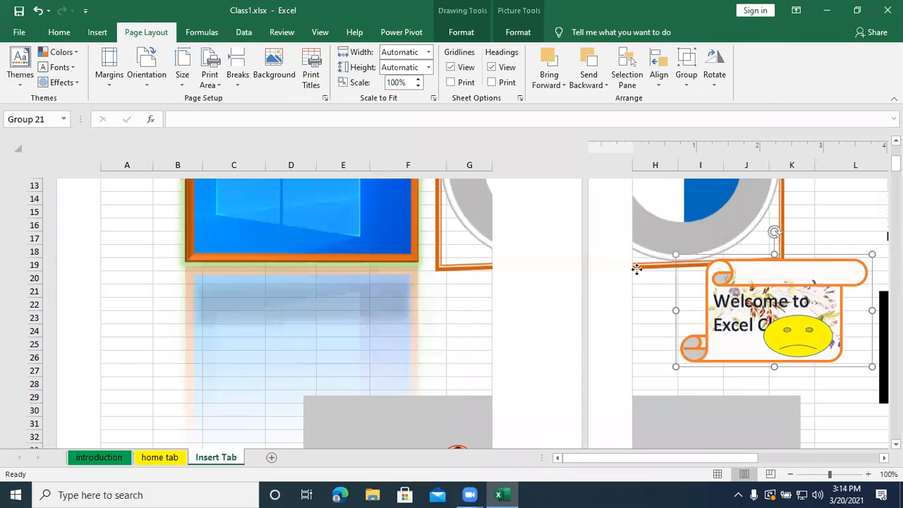
pyautogui.moveTo(789, 263); pyautogui.dragTo(733, 271)
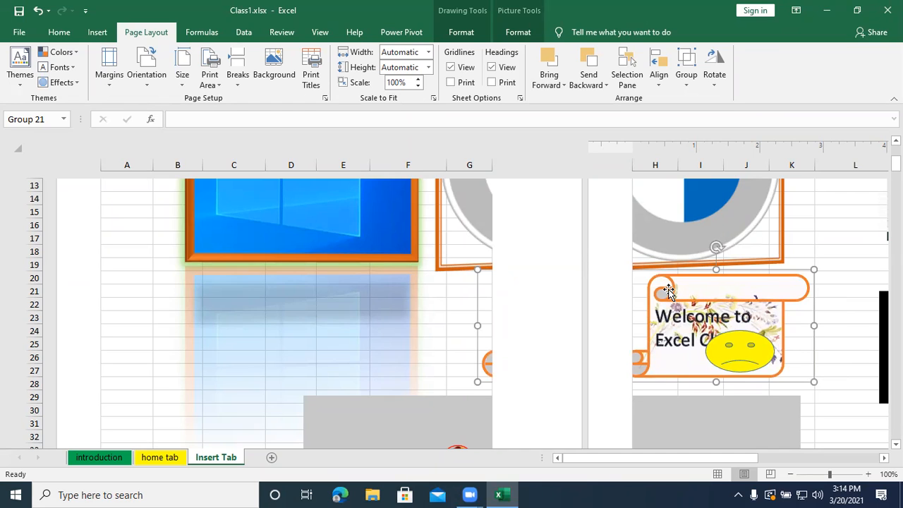
# - Display the rotate and flip options available for the grouped scroll and face
pyautogui.click(713, 74)
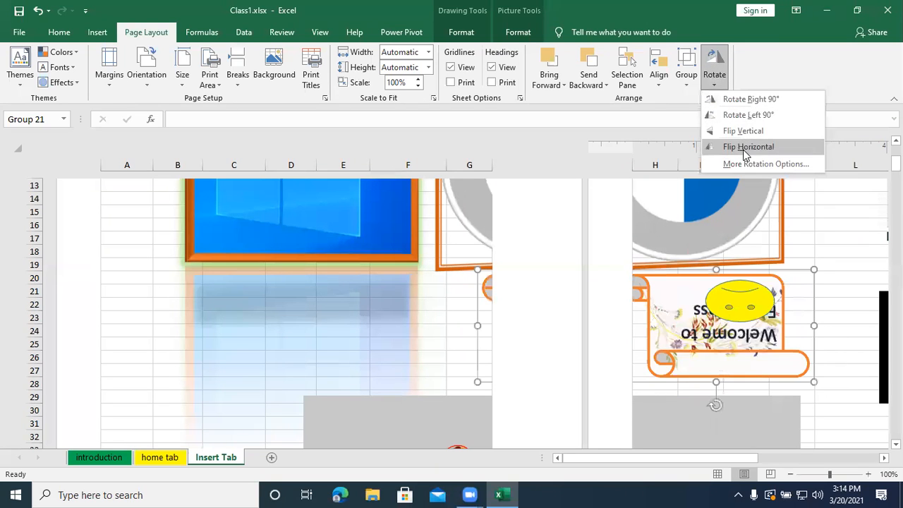
pyautogui.click(840, 307)
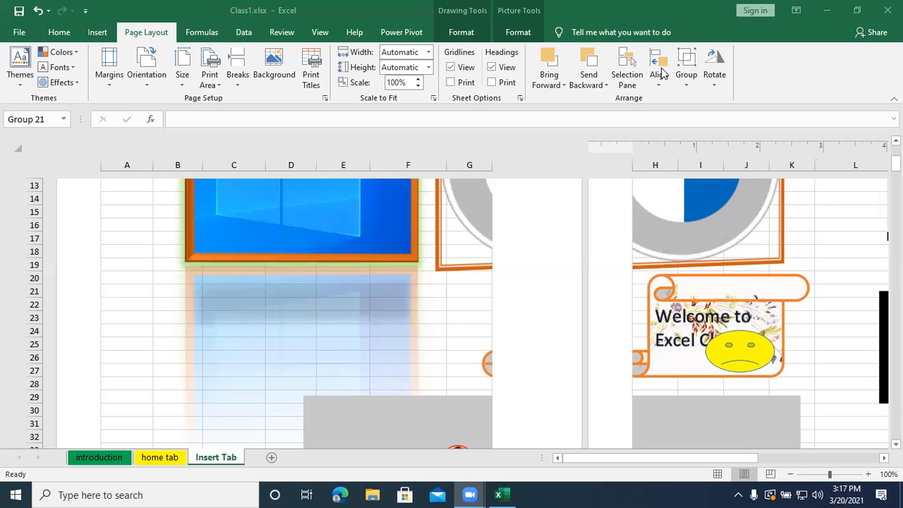
# - Insert a new worksheet and place it after the Insert Tab sheet
pyautogui.click(149, 344)
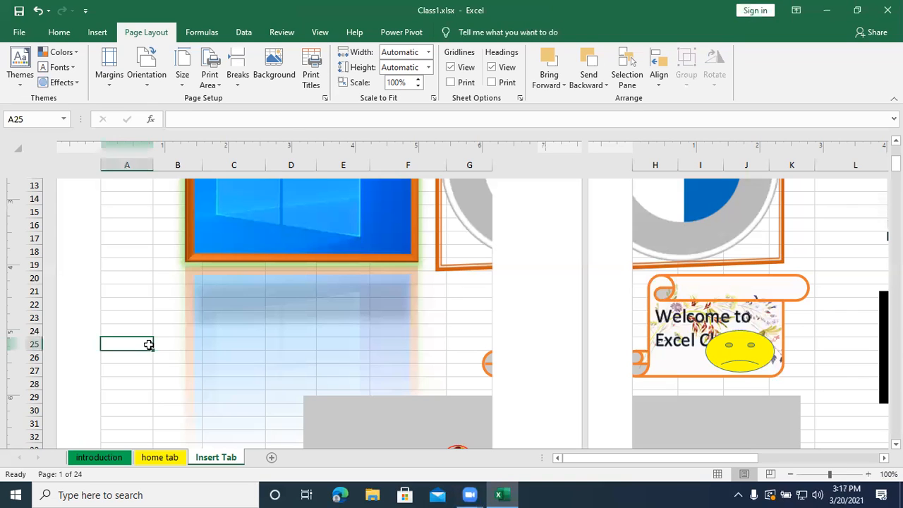
pyautogui.hotkey('shift', 'F11')
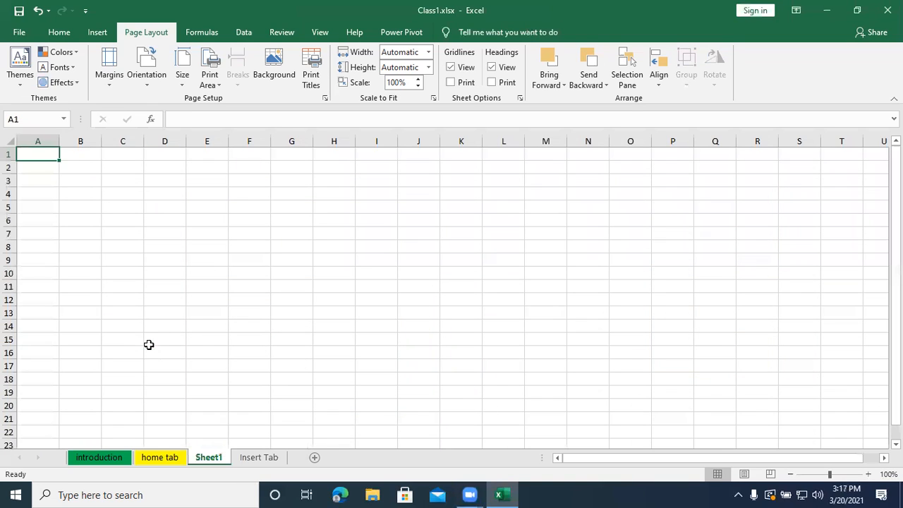
pyautogui.moveTo(203, 458)
pyautogui.mouseDown()
pyautogui.moveTo(256, 467)
pyautogui.moveTo(283, 451)
pyautogui.mouseUp()
pyautogui.click(243, 457)
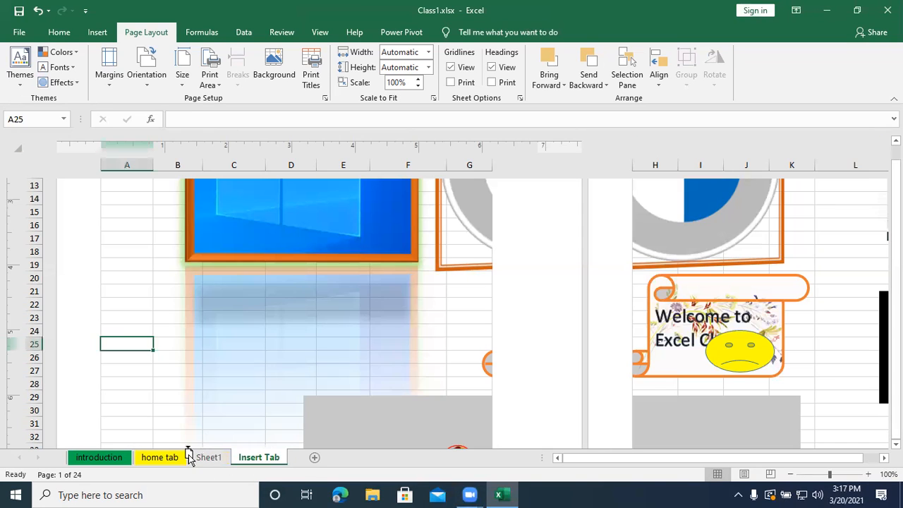
pyautogui.moveTo(207, 470); pyautogui.dragTo(209, 461)
# - Rename the new worksheet as "Formula Tab"
pyautogui.click(265, 457)
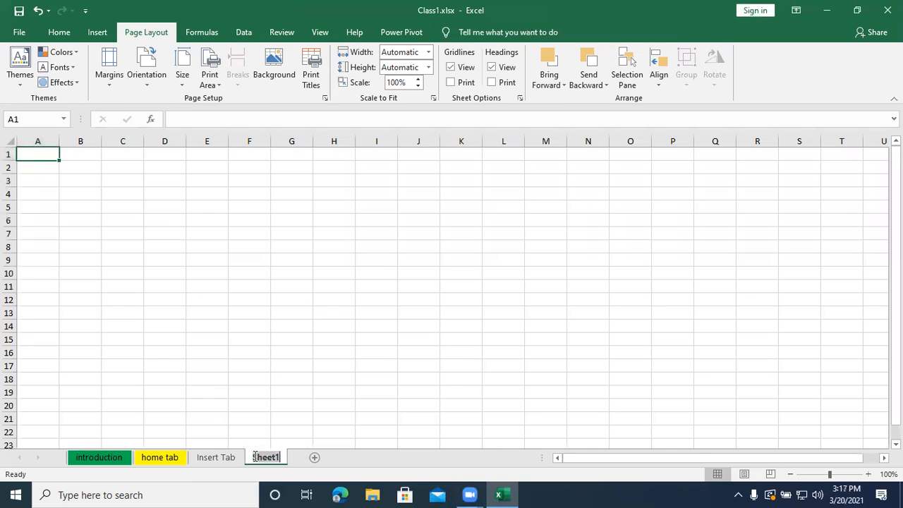
pyautogui.hotkey('alt', 'h')
pyautogui.write('orFi')
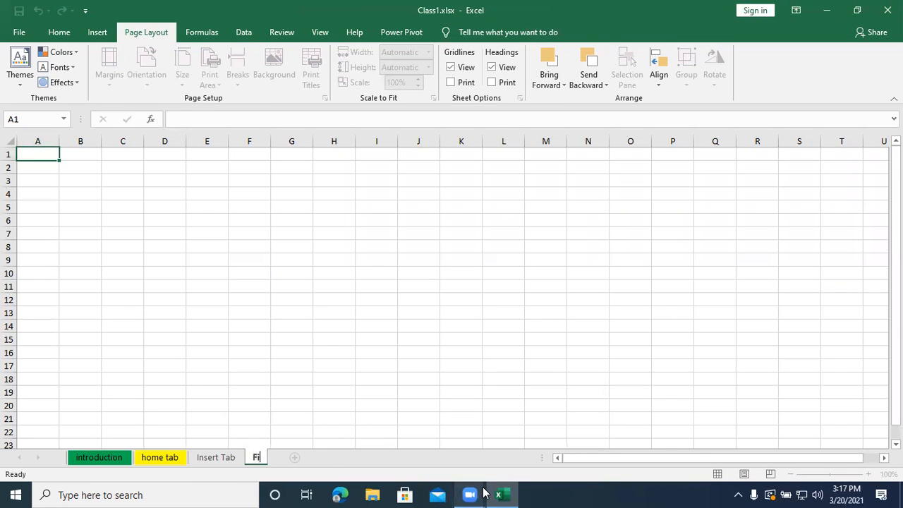
pyautogui.write('rmula ')
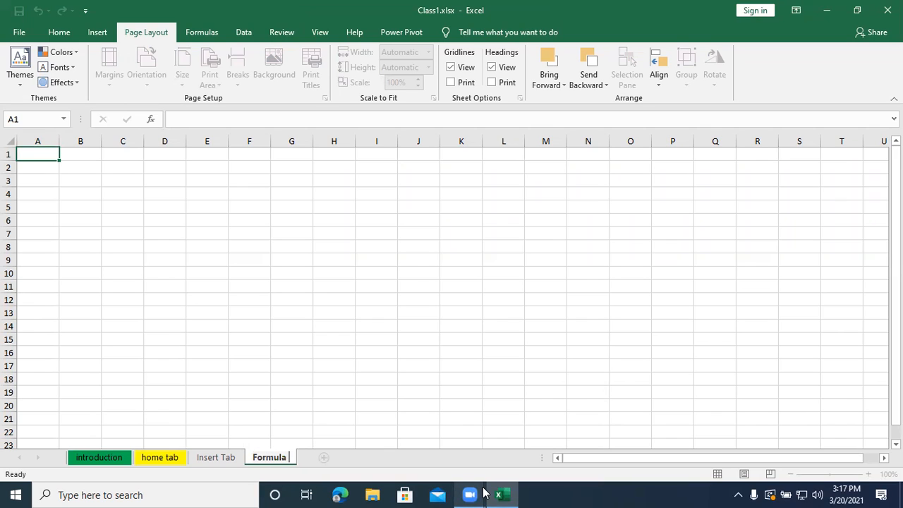
pyautogui.write('Tab')
pyautogui.press('Return')
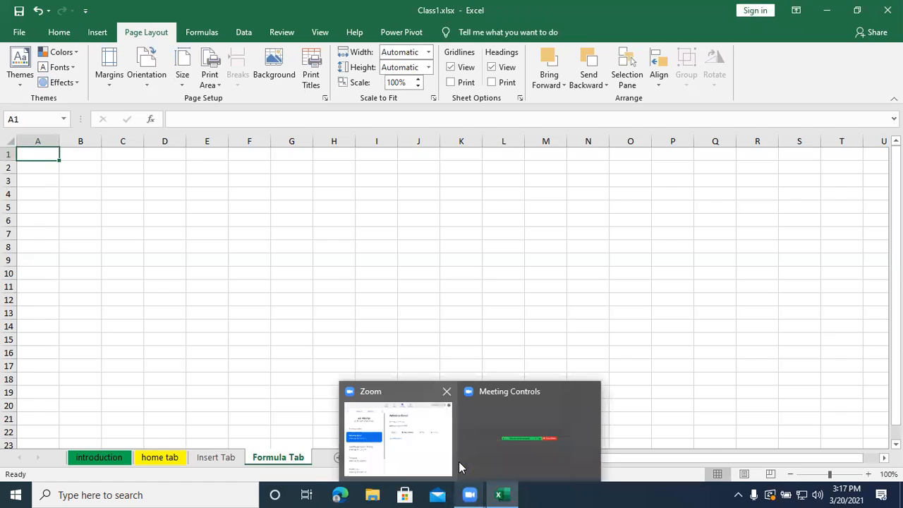
# - Enter 65+67 without an equals sign in cell D6
pyautogui.click(180, 221)
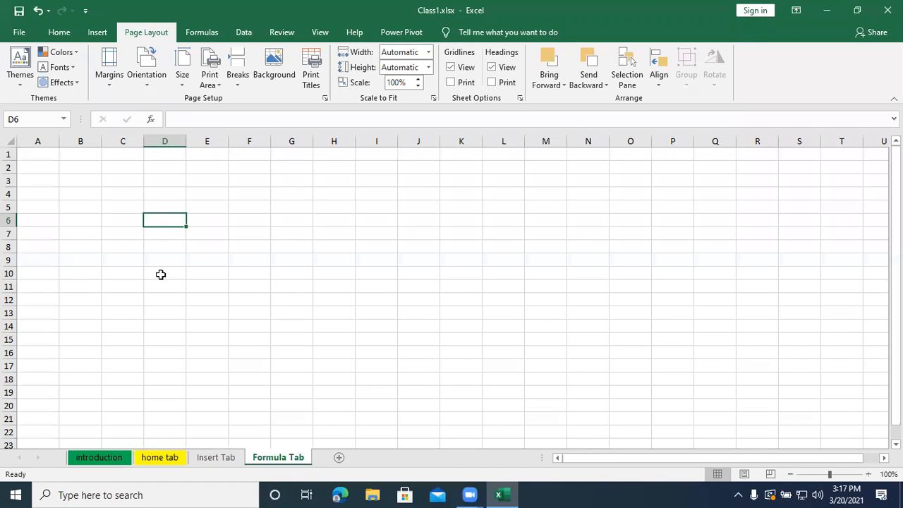
pyautogui.write('65')
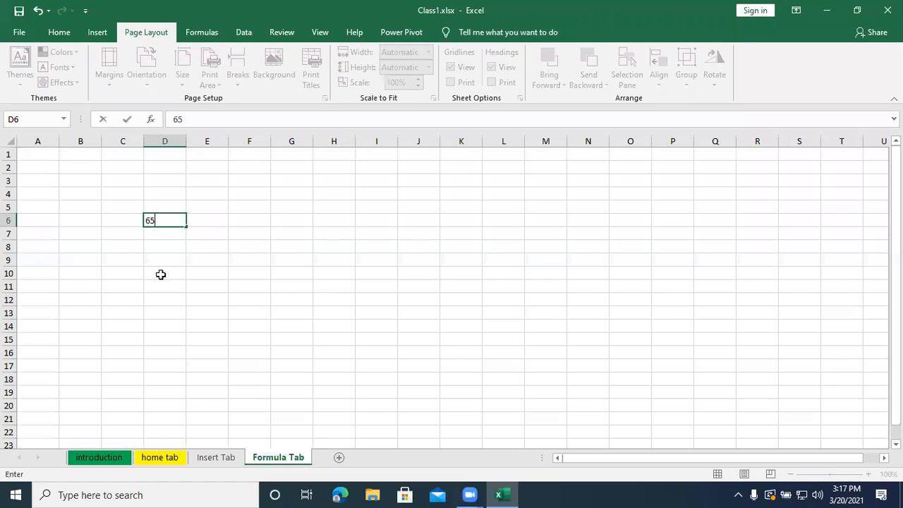
pyautogui.write('+67')
pyautogui.press('Return')
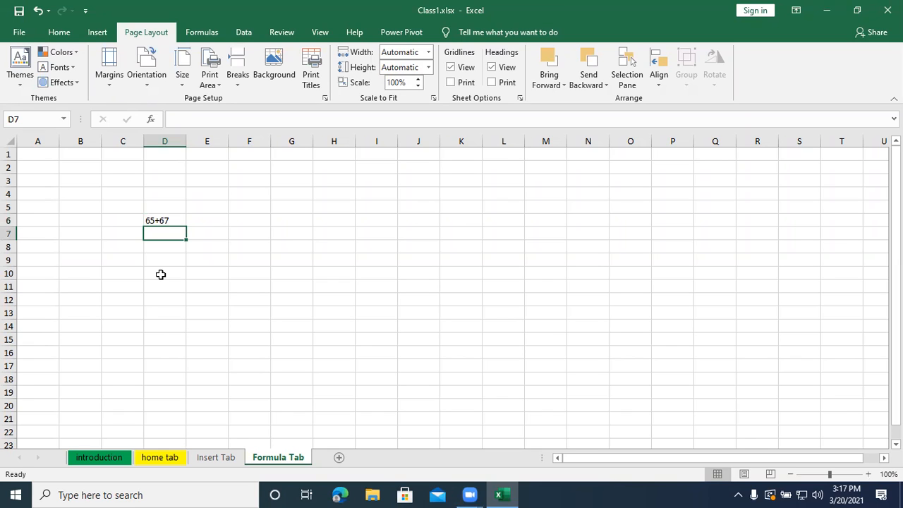
# - Enter the formula =65+67 in cell D7 and reselect the cell to view its formula
pyautogui.write('=')
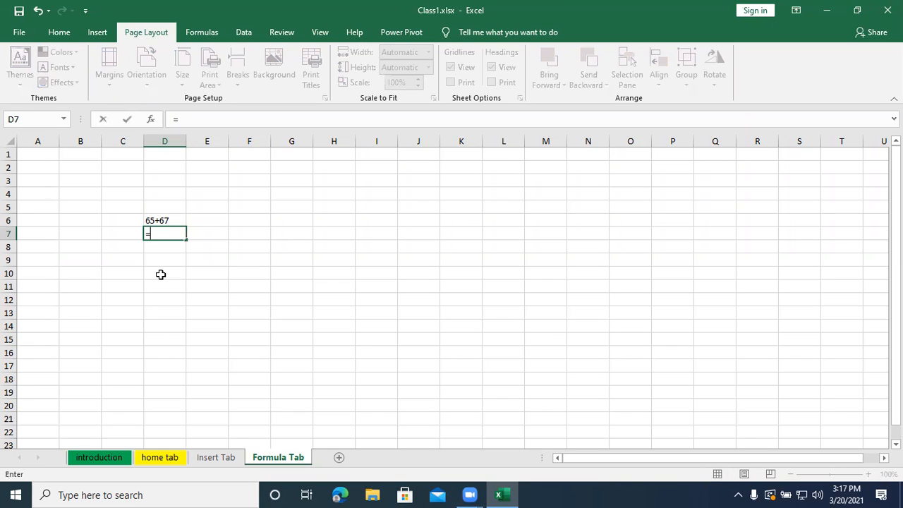
pyautogui.write('65+67')
pyautogui.press('Return')
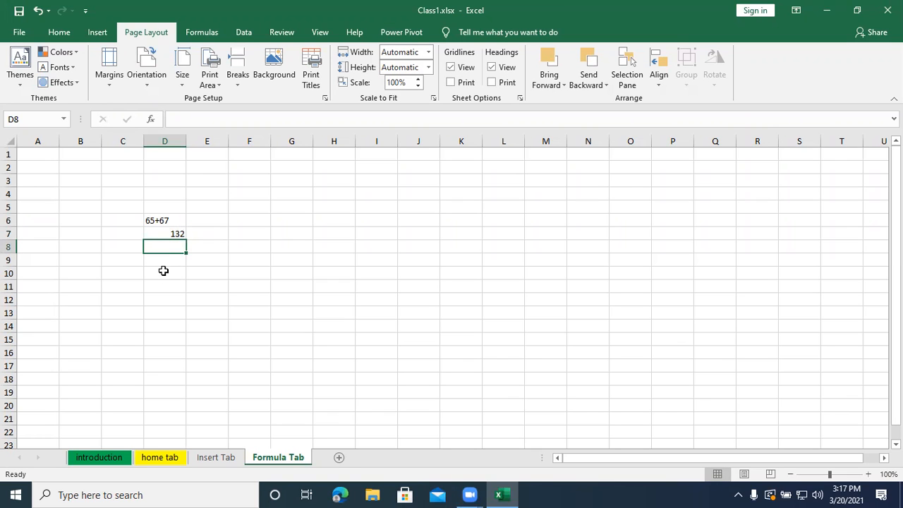
pyautogui.click(159, 235)
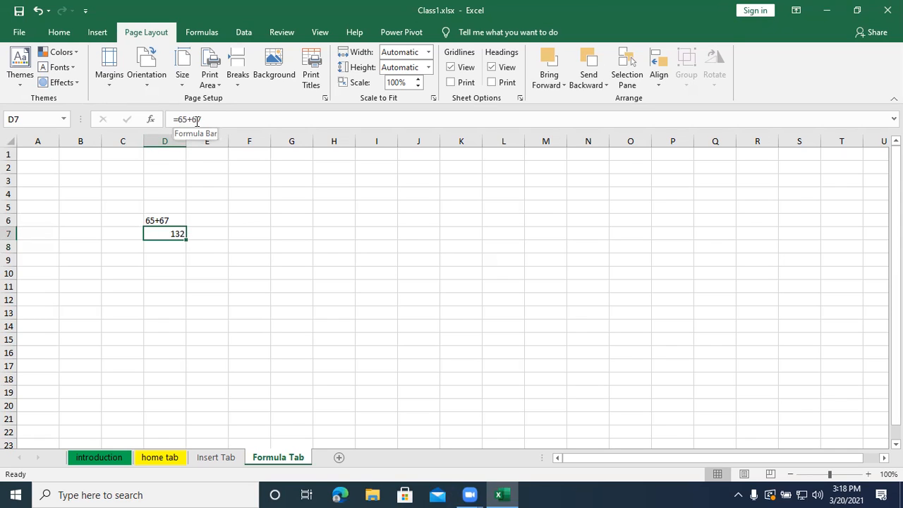
# - Enter the heading "Mathematical Functions" in cell A1 of the Formula Tab sheet
pyautogui.click(38, 155)
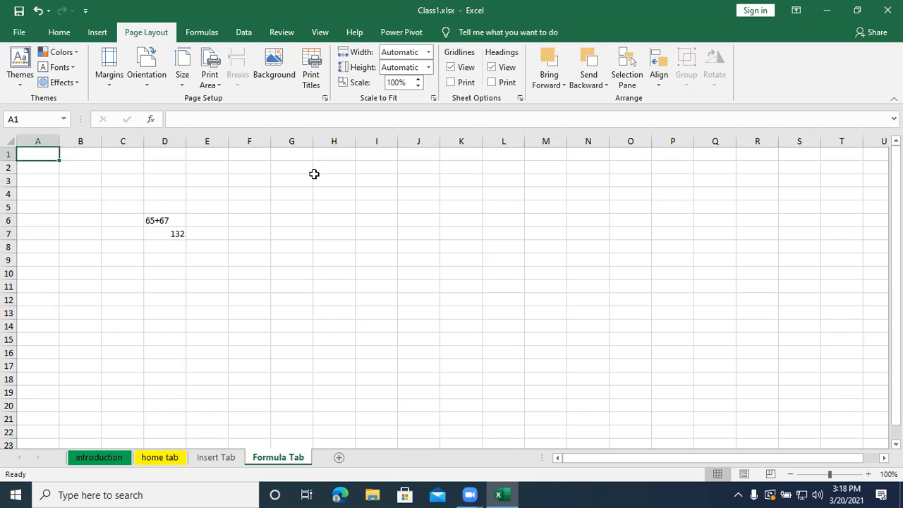
pyautogui.write('Mathe')
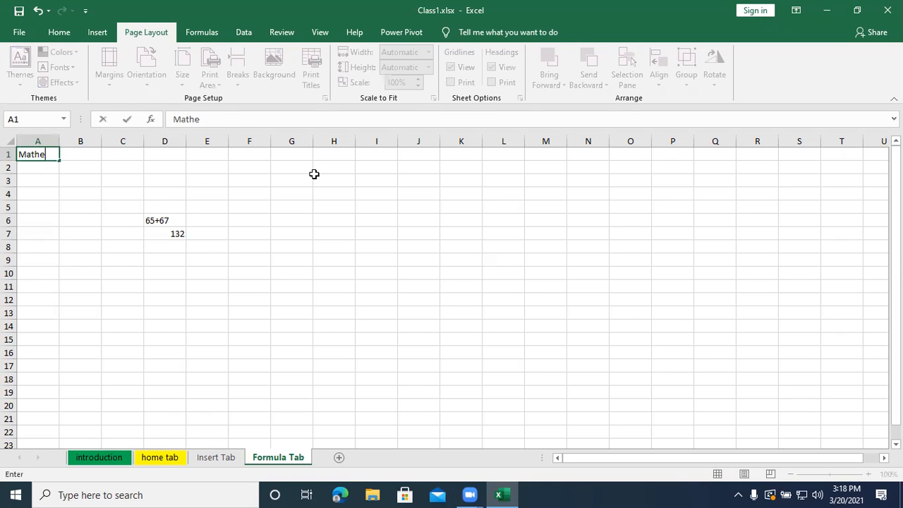
pyautogui.write('matical Fun')
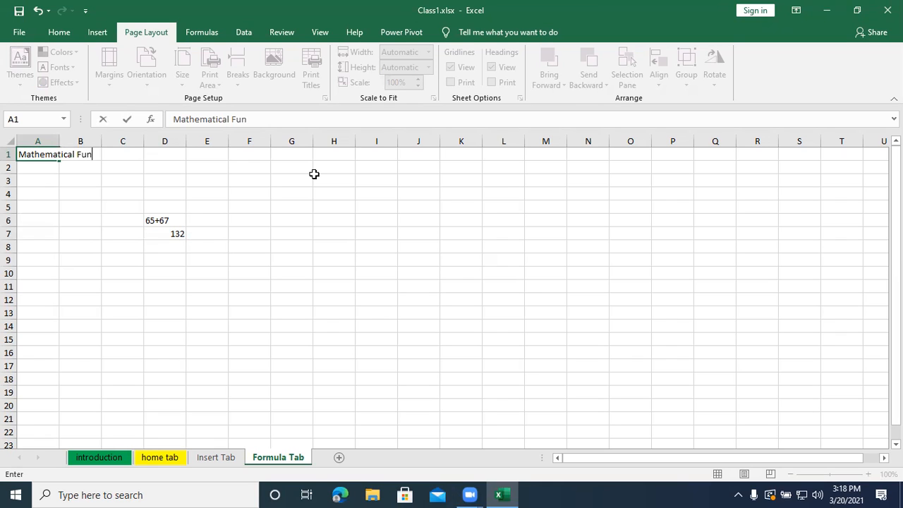
pyautogui.write('ctions')
pyautogui.press('Return')
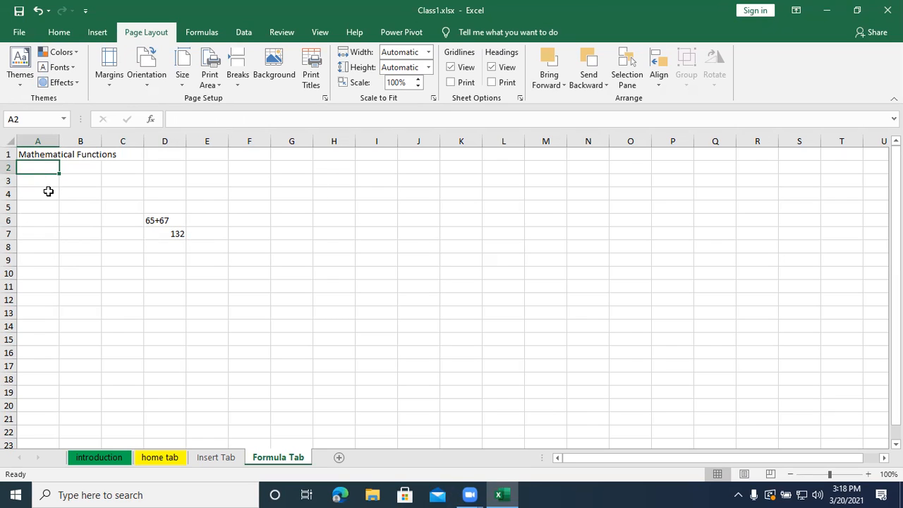
# - List the function names sum, product, average, max, min, round and trunc in cells A2 to A8
pyautogui.click(215, 34)
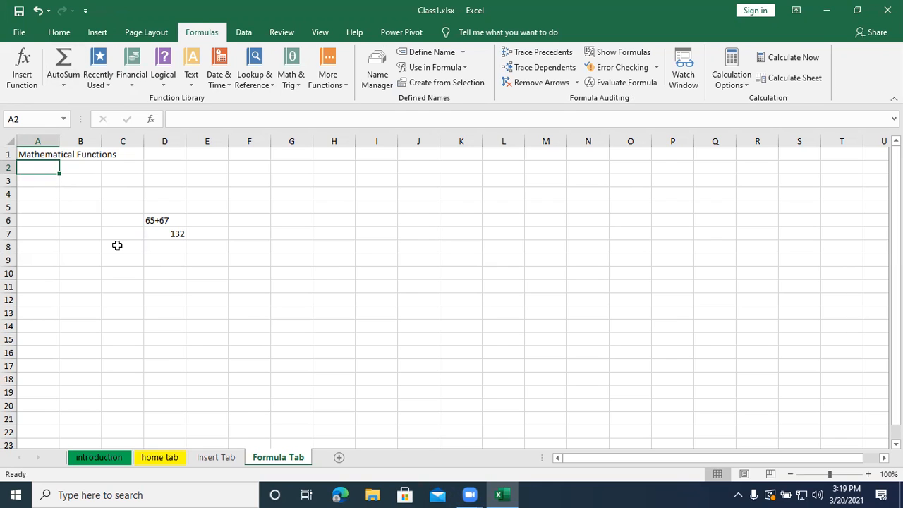
pyautogui.write('sum')
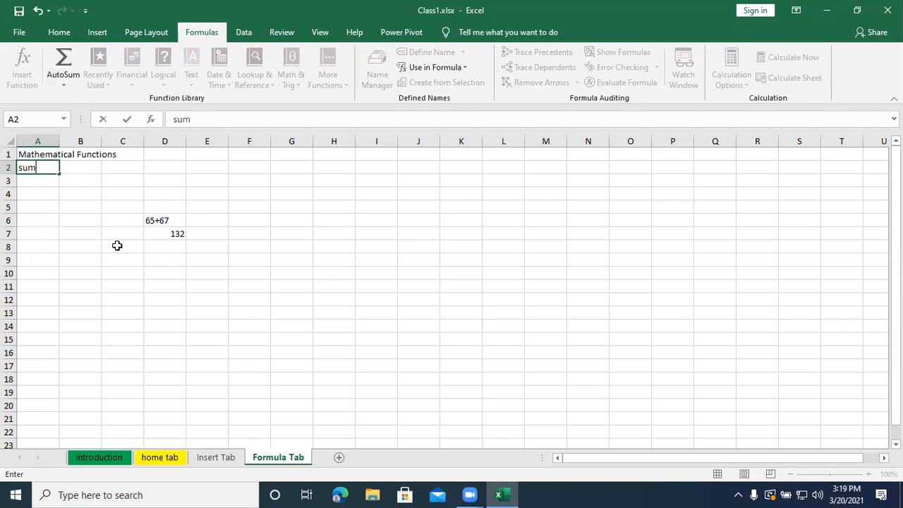
pyautogui.press('Return')
pyautogui.write('product')
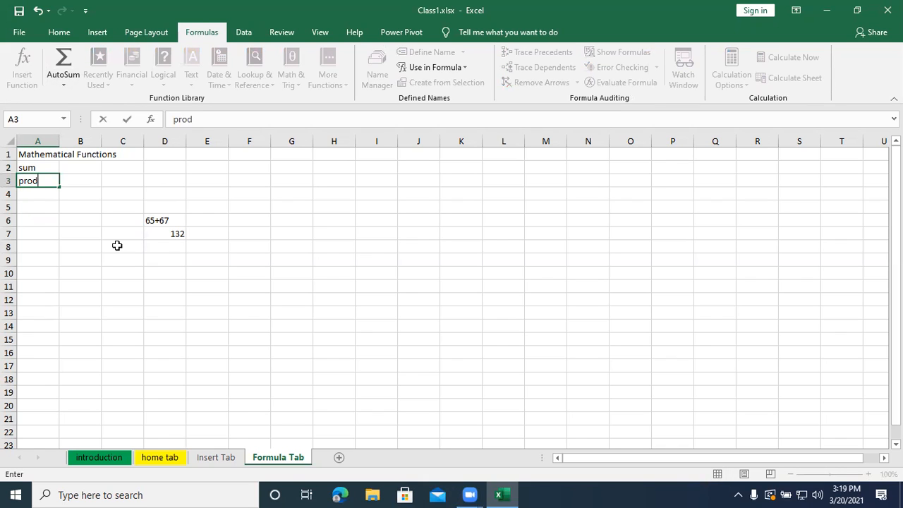
pyautogui.press('Return')
pyautogui.write('average')
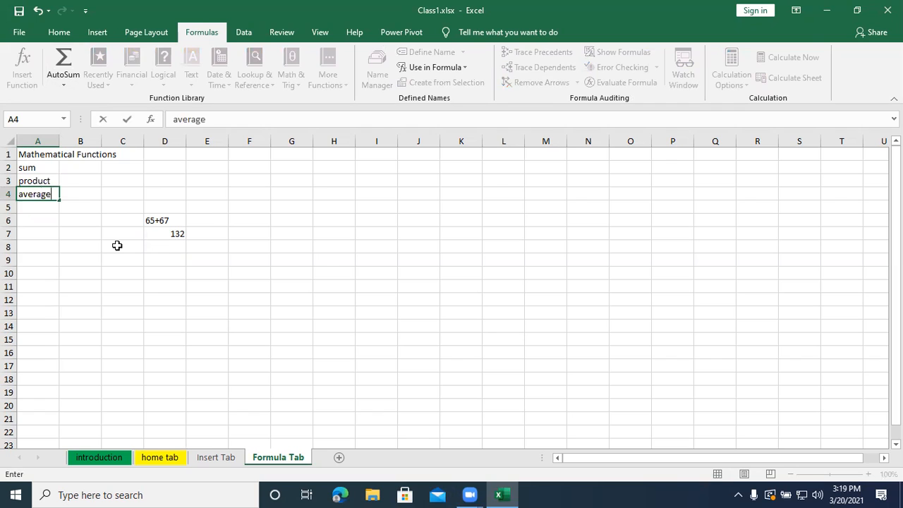
pyautogui.press('Return')
pyautogui.write('max')
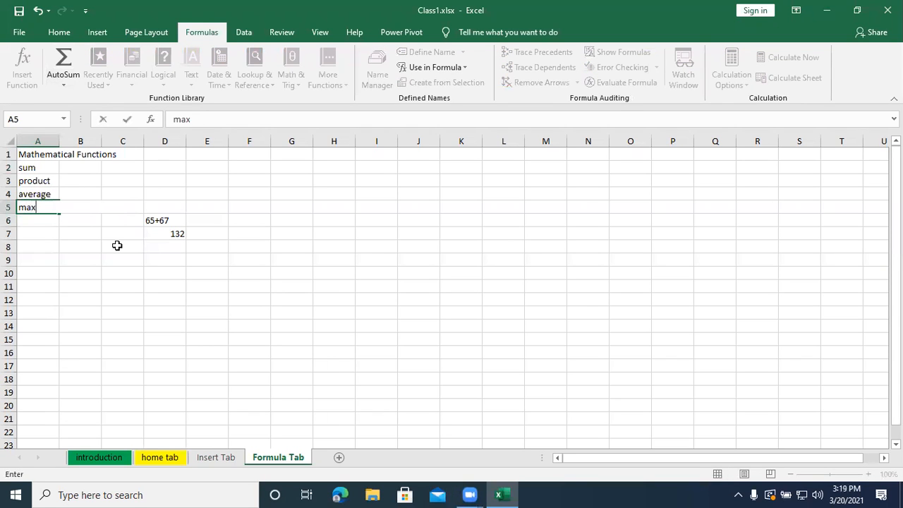
pyautogui.press('Return')
pyautogui.write('min')
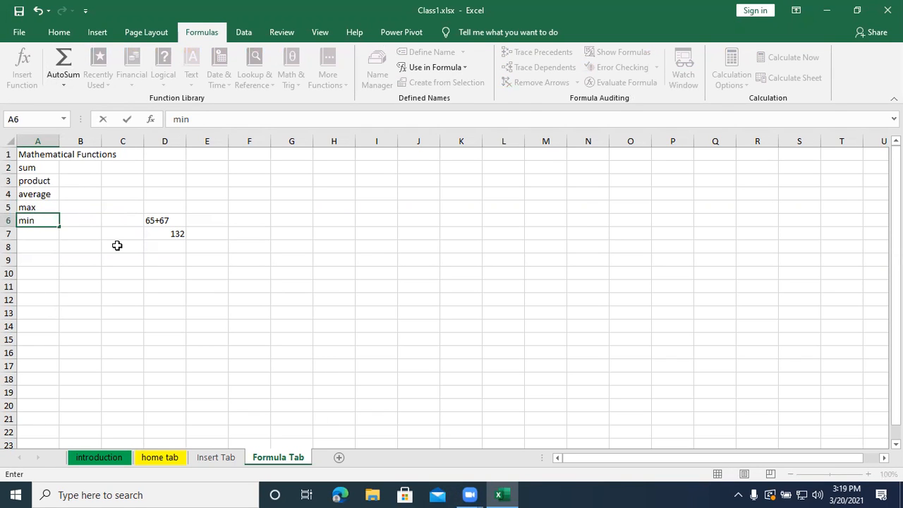
pyautogui.press('Return')
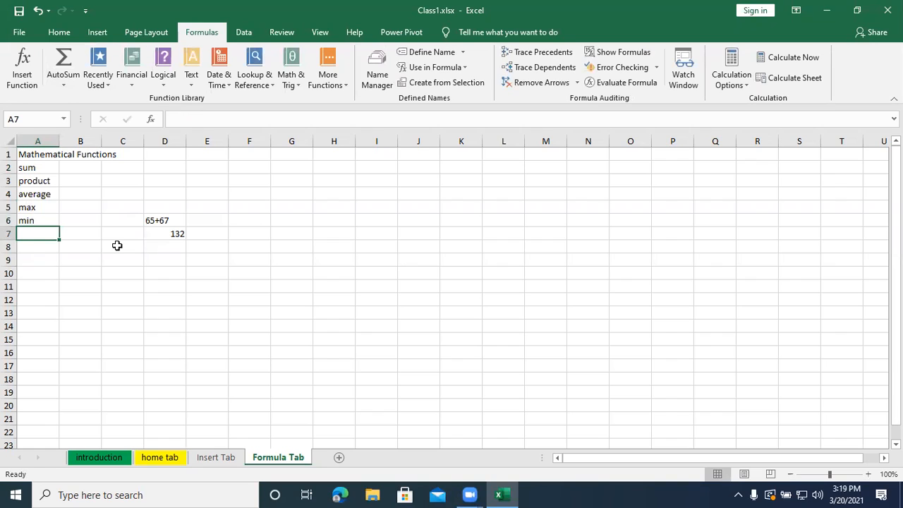
pyautogui.write('round')
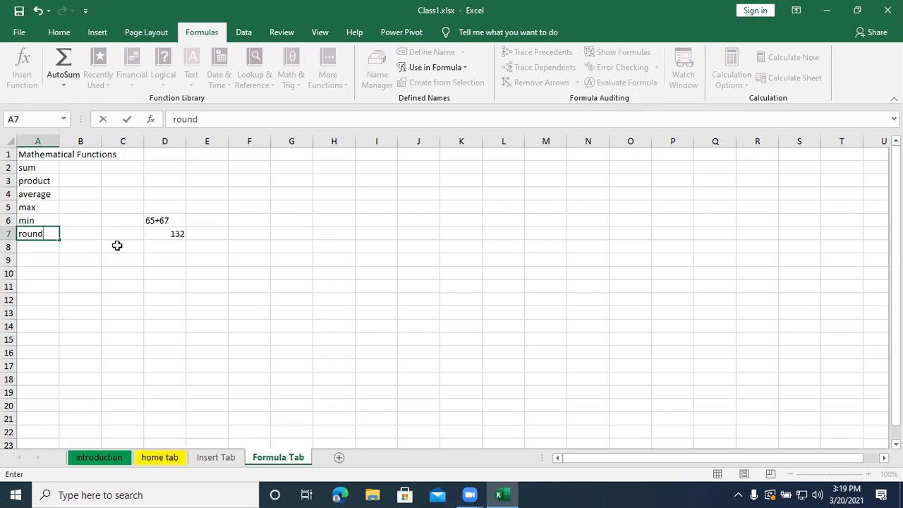
pyautogui.press('Return')
pyautogui.write('trunc')
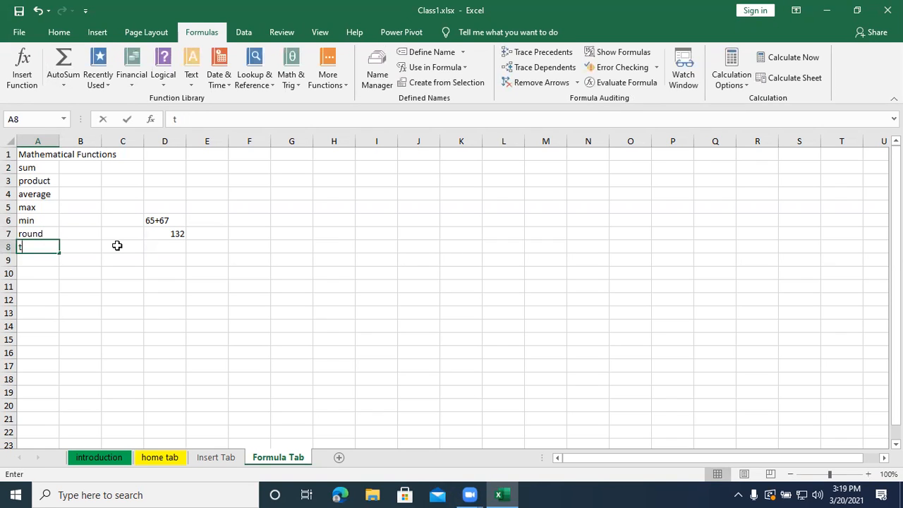
pyautogui.press('Return')
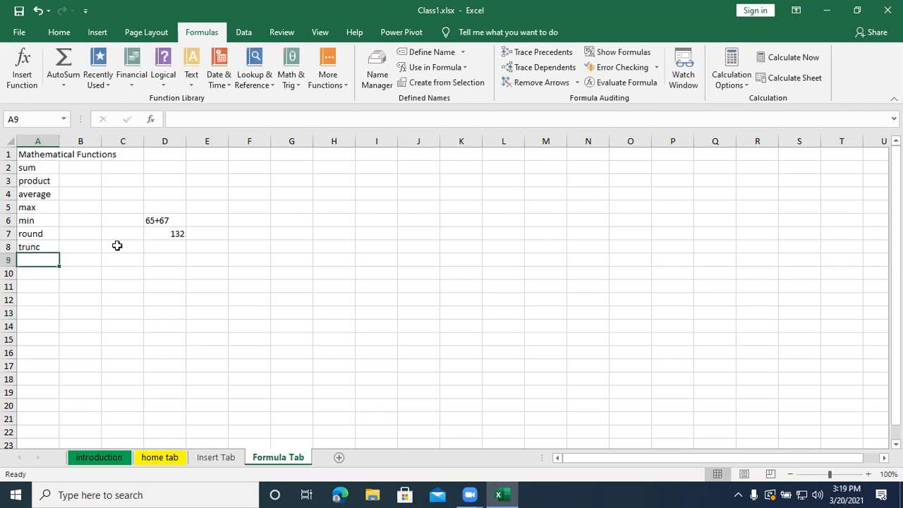
pyautogui.click(122, 281)
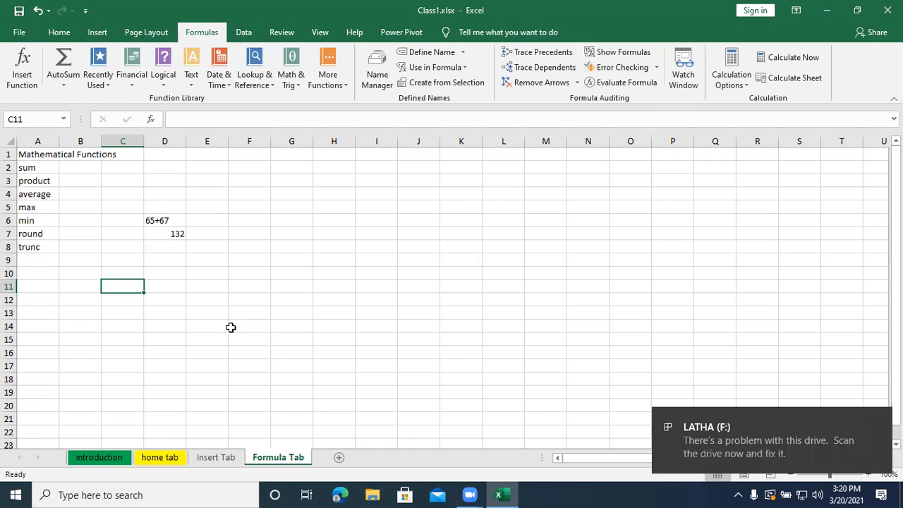
# - Switch to File Explorer and open the workbook formula assignment (3).xlsx from the F: drive
pyautogui.click(373, 495)
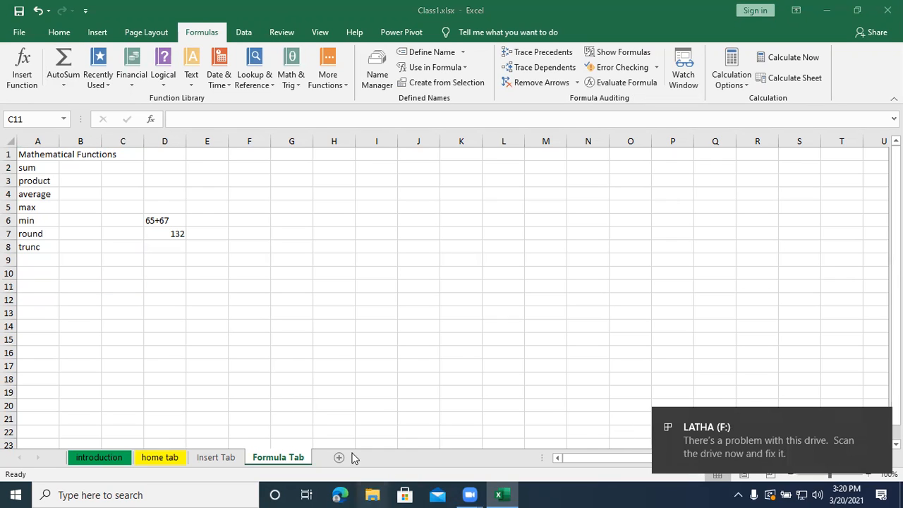
pyautogui.click(368, 494)
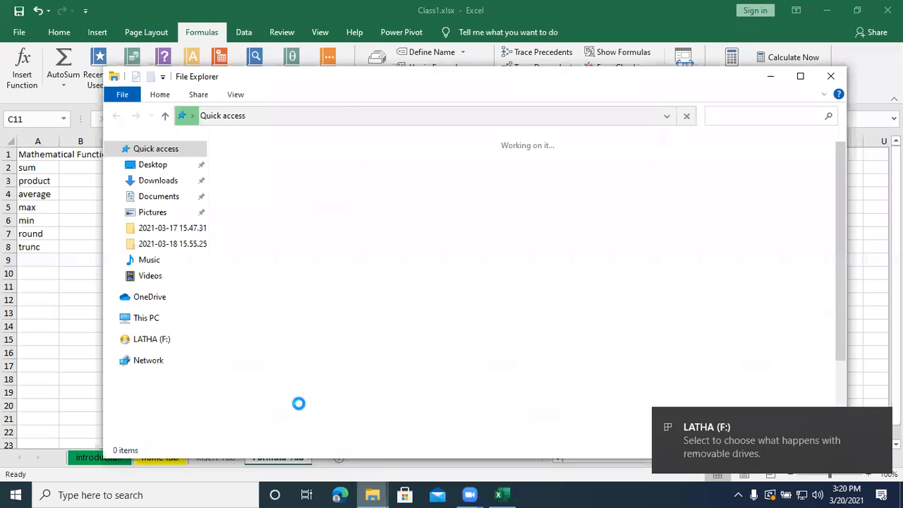
pyautogui.click(145, 339)
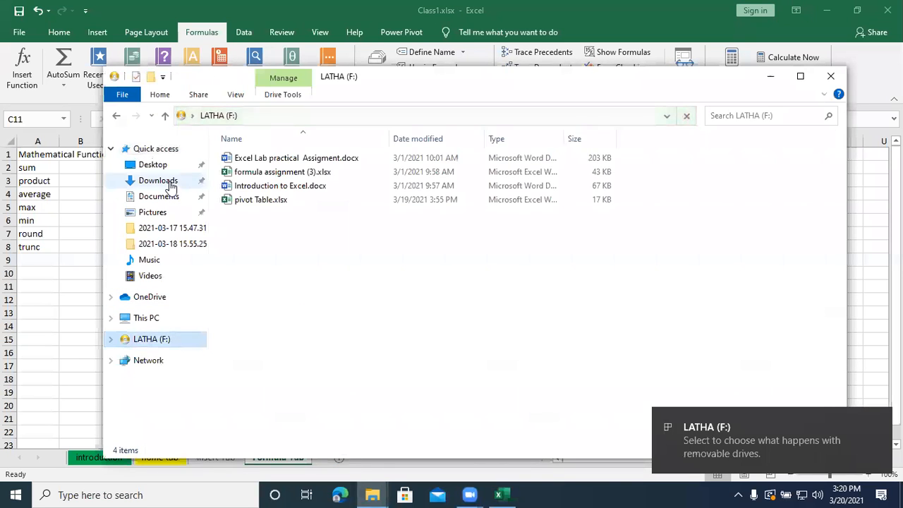
pyautogui.click(266, 177)
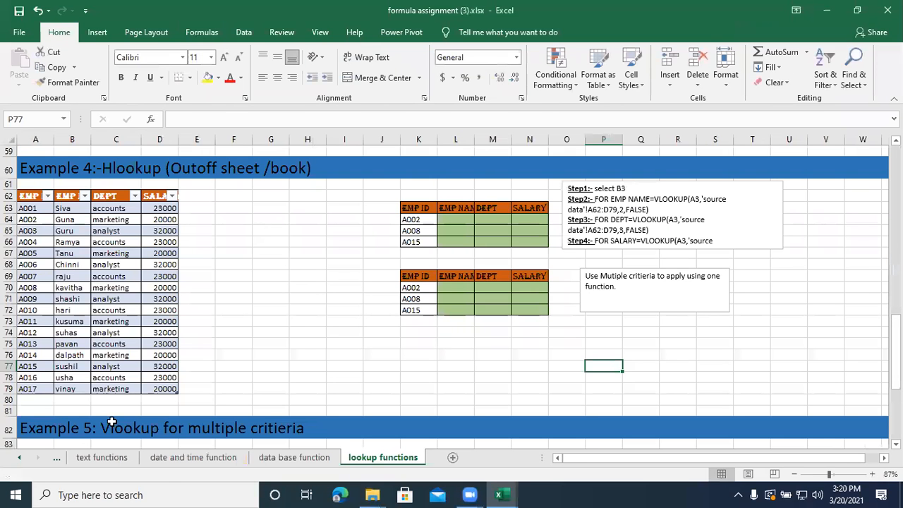
# - Copy the range A1:D18 containing the Sum and Product tables from the mathematical functions sheet
pyautogui.click(24, 461)
pyautogui.click(24, 460)
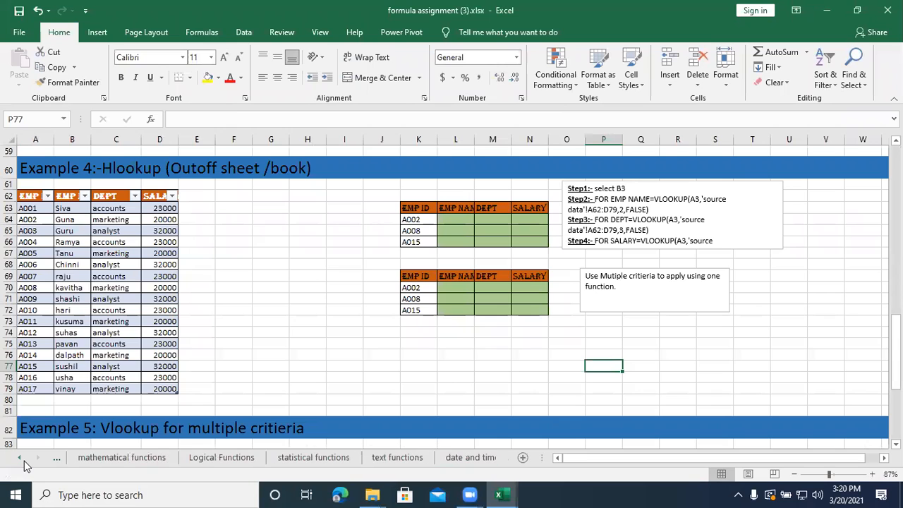
pyautogui.click(92, 458)
pyautogui.scroll(10, 85, 285)
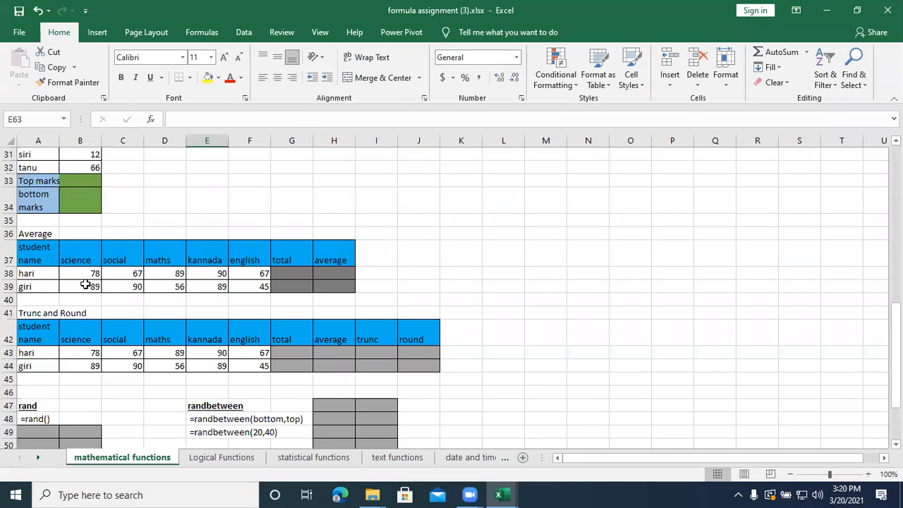
pyautogui.scroll(4, 85, 284)
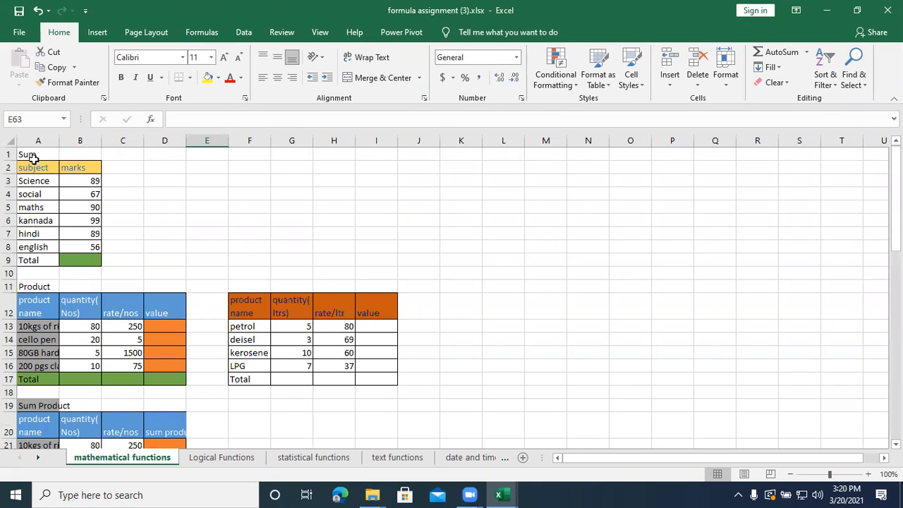
pyautogui.moveTo(30, 154); pyautogui.dragTo(34, 181)
pyautogui.moveTo(126, 275); pyautogui.dragTo(187, 388)
pyautogui.hotkey('ctrl', 'c')
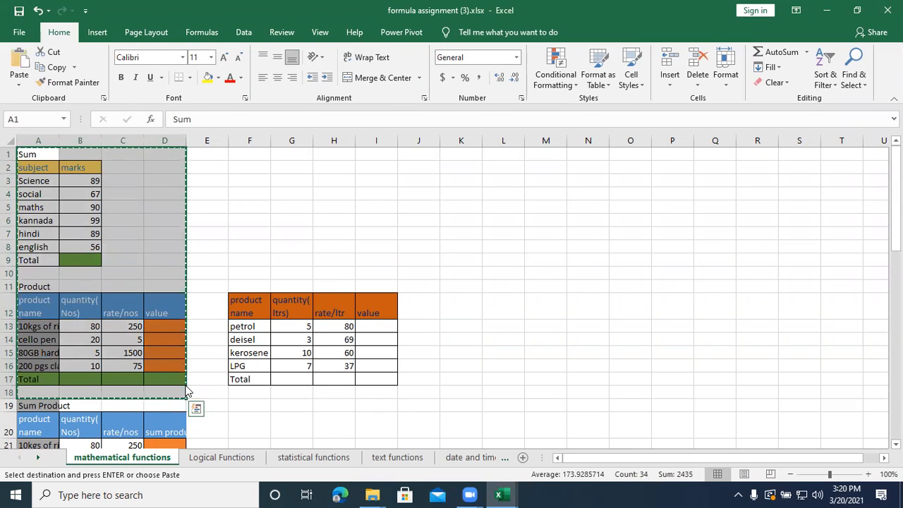
# - Switch back to Class1.xlsx and paste the copied tables on the Formula Tab sheet starting at cell C2
pyautogui.hotkey('alt', 'Tab')
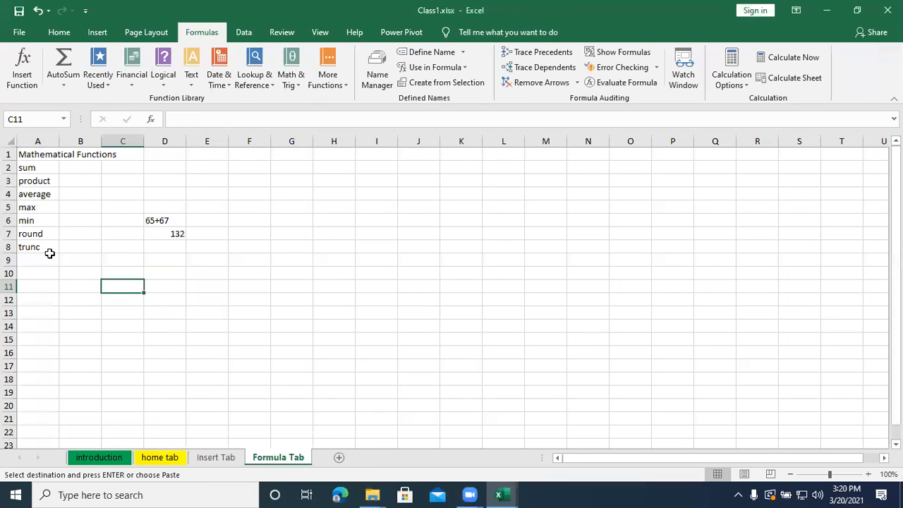
pyautogui.click(134, 170)
pyautogui.hotkey('ctrl', 'v')
pyautogui.click(189, 232)
pyautogui.click(131, 191)
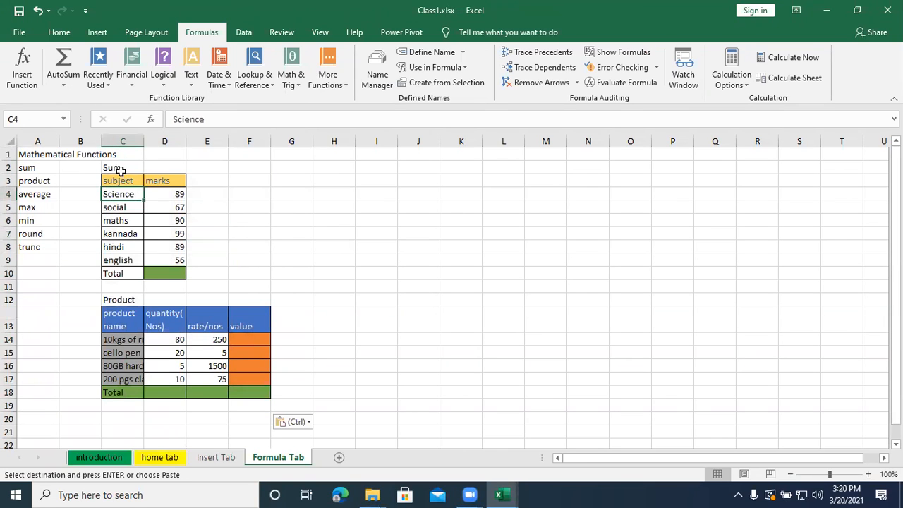
# - Examine the Sum table's heading, subject and marks columns, and select its empty total cell D10
pyautogui.click(120, 171)
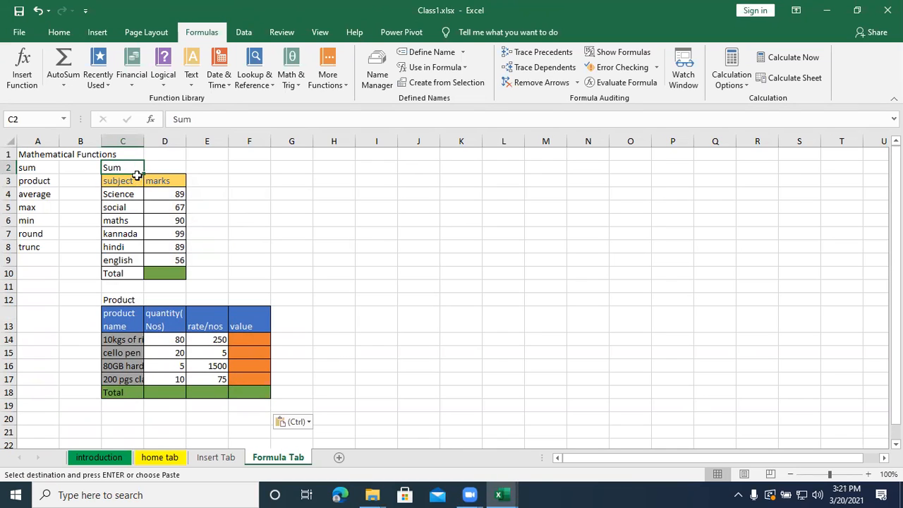
pyautogui.click(132, 180)
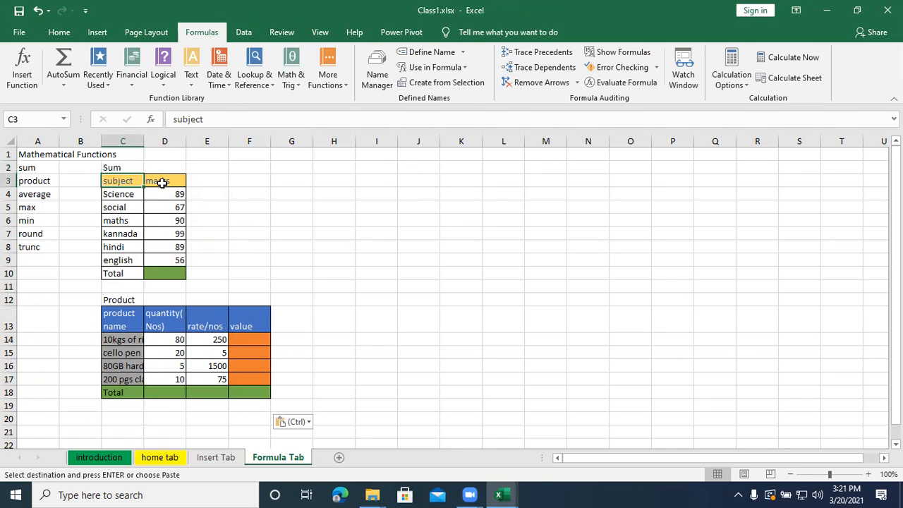
pyautogui.click(161, 182)
pyautogui.moveTo(130, 195); pyautogui.dragTo(130, 254)
pyautogui.moveTo(156, 196); pyautogui.dragTo(157, 262)
pyautogui.click(161, 274)
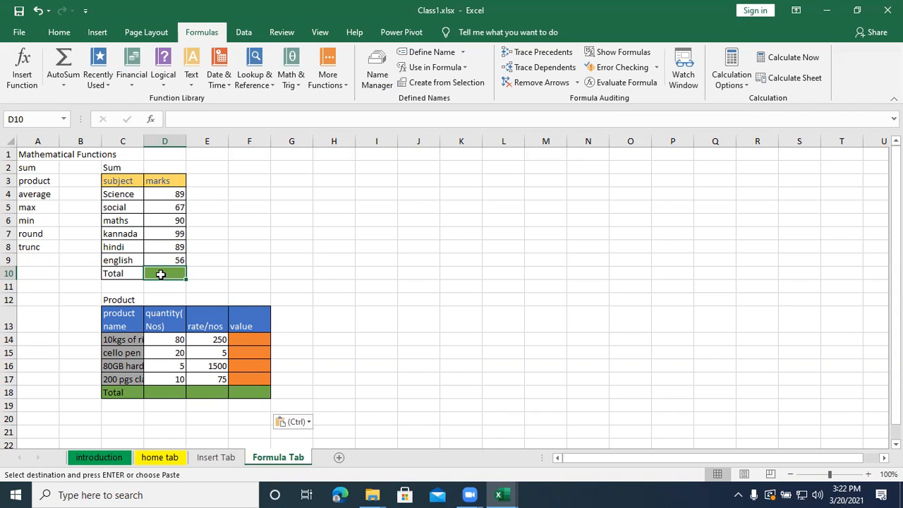
# - Start a SUM formula in total cell D10 that lists the mark cells D4, D5, D6, D7, D8 and D9 separately
pyautogui.write('=sum')
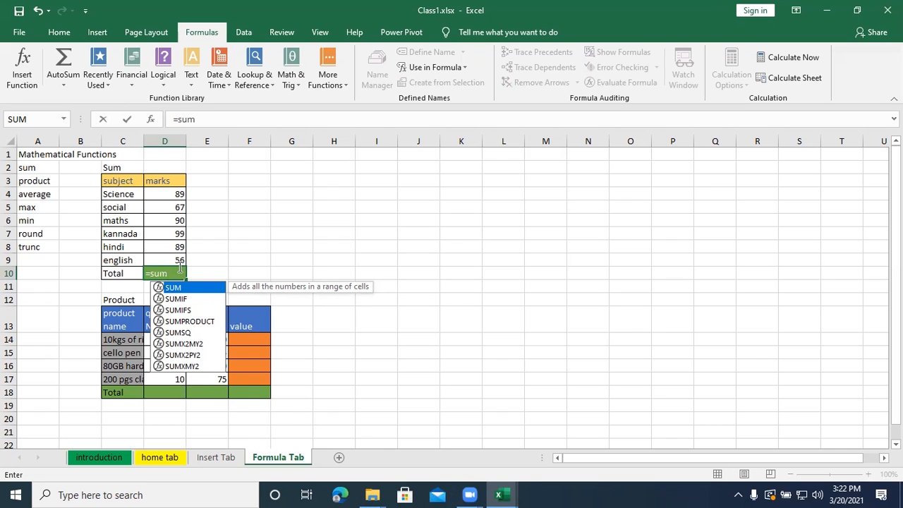
pyautogui.write('(')
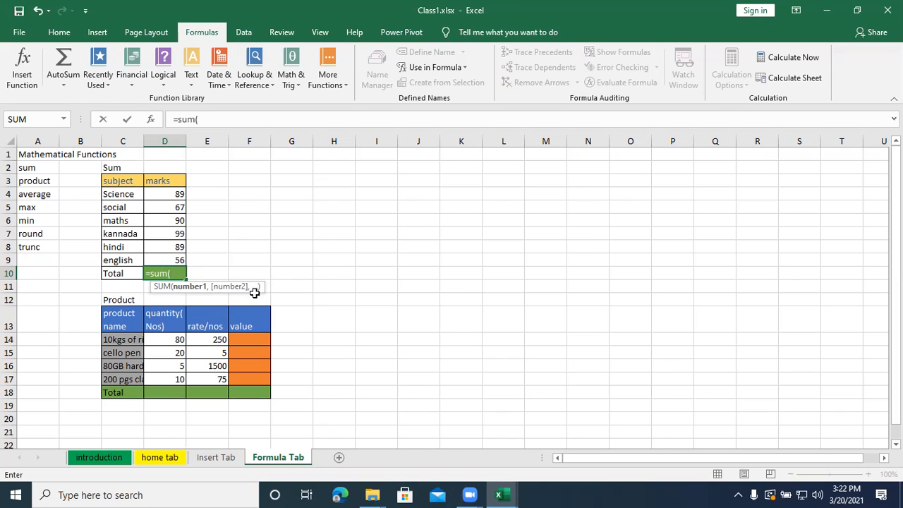
pyautogui.click(168, 194)
pyautogui.write(',')
pyautogui.click(168, 206)
pyautogui.write(',')
pyautogui.click(170, 220)
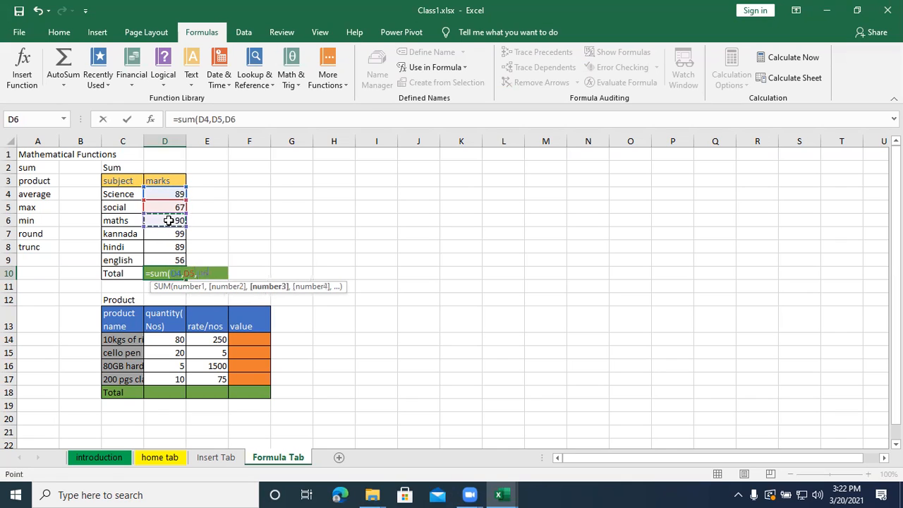
pyautogui.write(',')
pyautogui.click(170, 233)
pyautogui.write(',')
pyautogui.click(172, 247)
pyautogui.write(',')
pyautogui.click(173, 258)
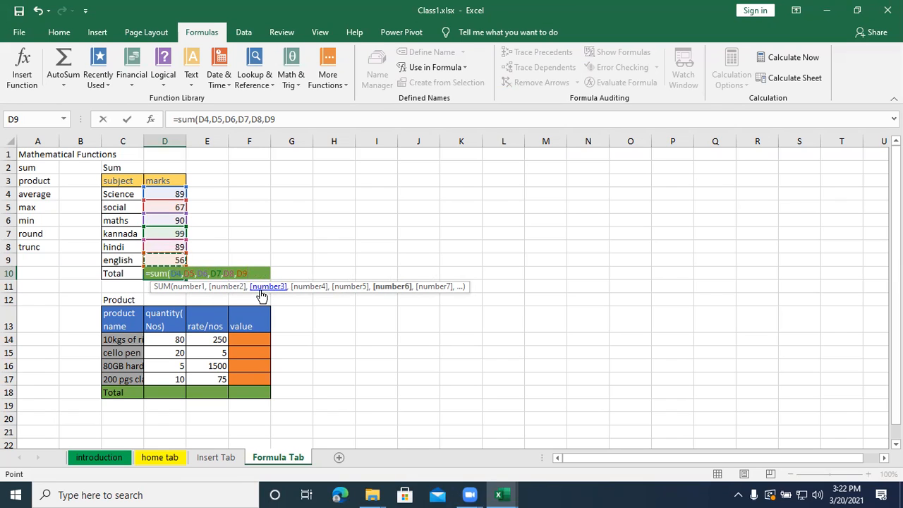
# - Replace the separate references in D10's SUM formula with the range D4:D9, and review the entered formula
pyautogui.press('BackSpace')
pyautogui.press('BackSpace')
pyautogui.press('BackSpace')
pyautogui.press('BackSpace')
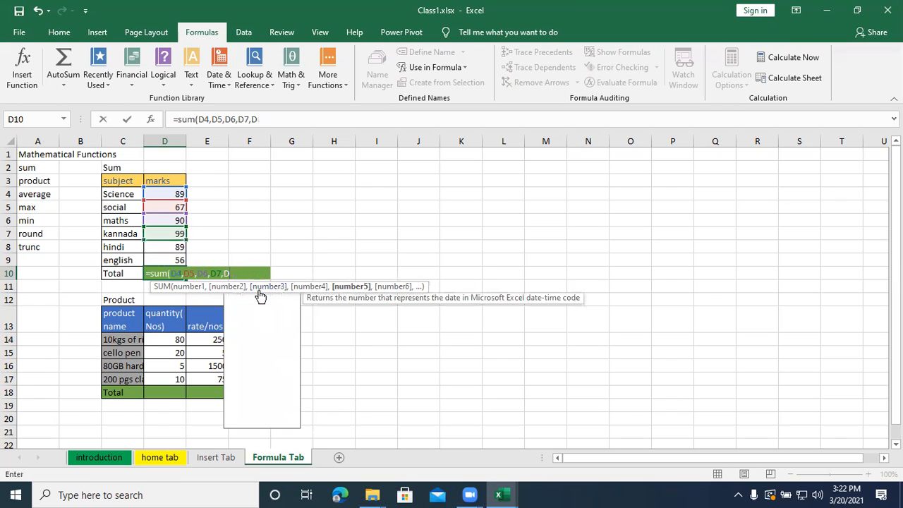
pyautogui.press('BackSpace')
pyautogui.press('BackSpace')
pyautogui.press('BackSpace')
pyautogui.press('BackSpace')
pyautogui.press('BackSpace')
pyautogui.press('BackSpace')
pyautogui.press('BackSpace')
pyautogui.press('BackSpace')
pyautogui.press('BackSpace')
pyautogui.press('BackSpace')
pyautogui.press('BackSpace')
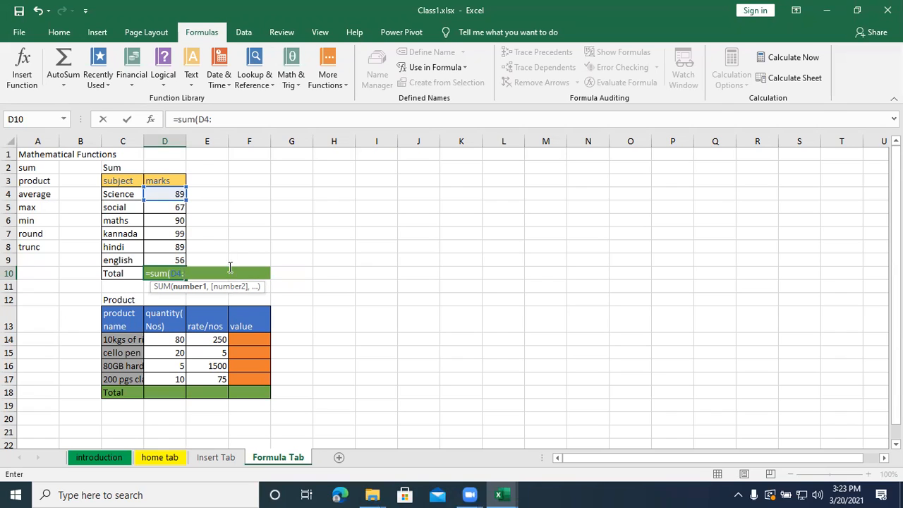
pyautogui.click(179, 258)
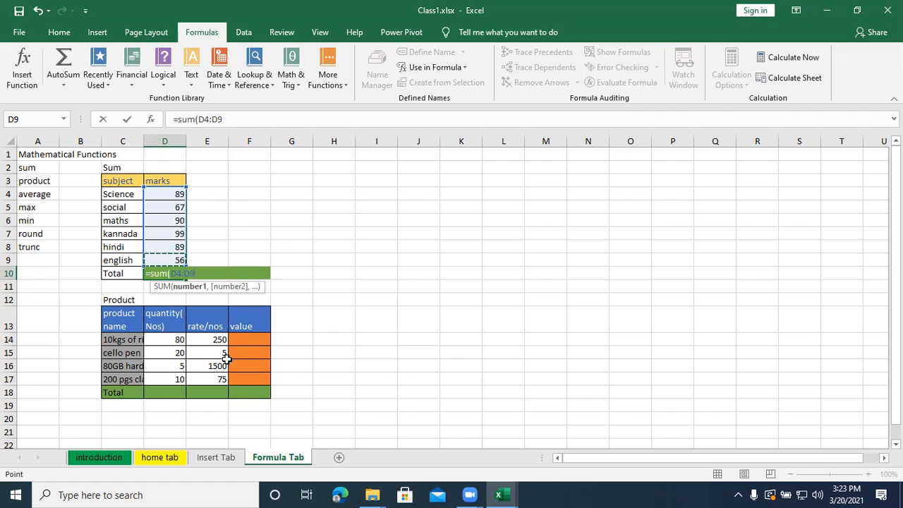
pyautogui.write(')')
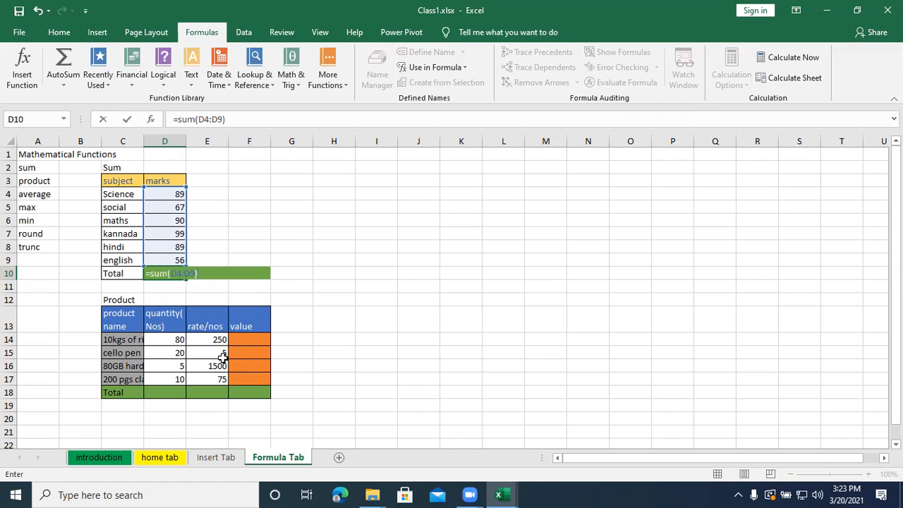
pyautogui.press('Return')
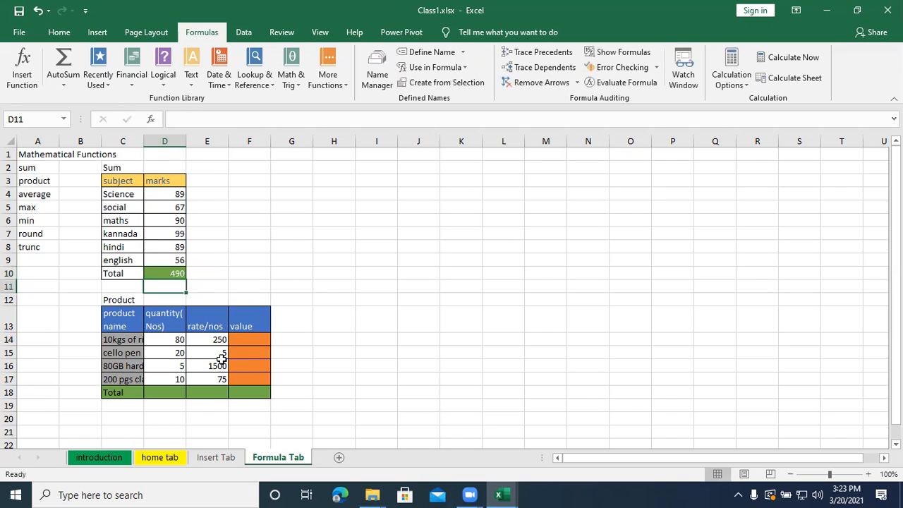
pyautogui.click(169, 272)
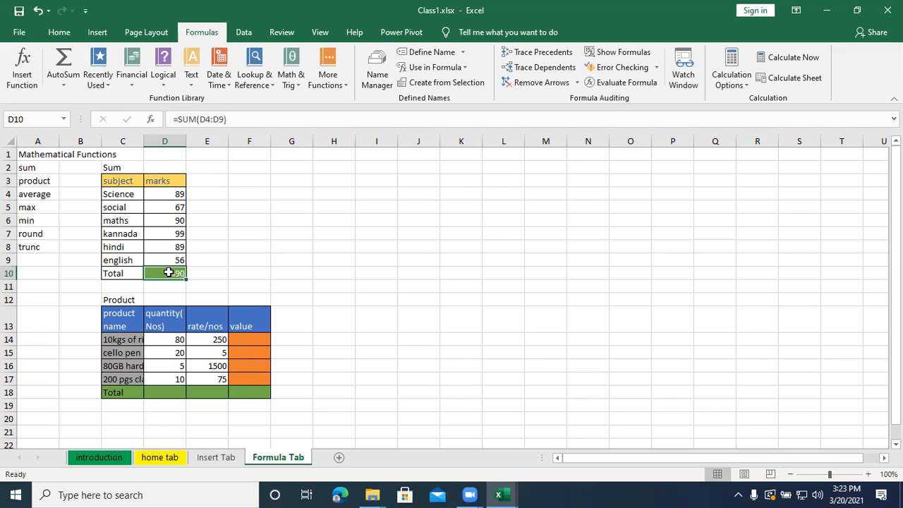
pyautogui.doubleClick(168, 273)
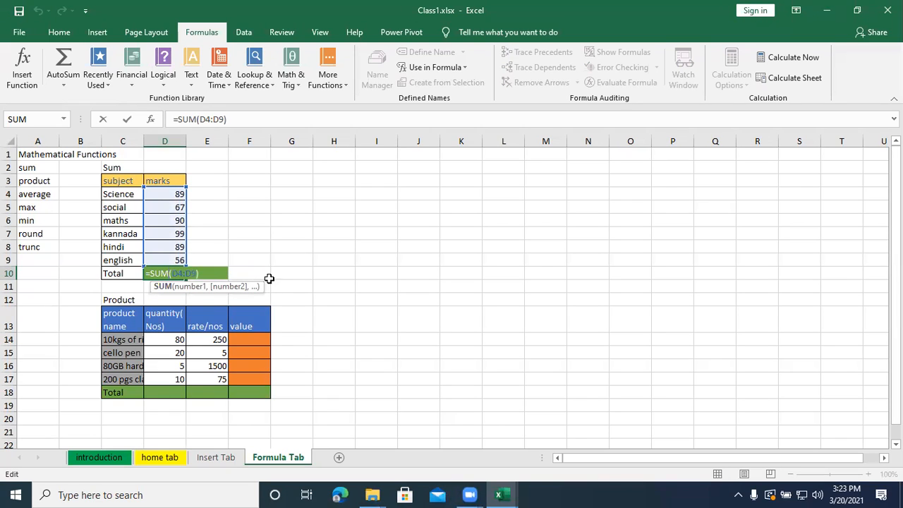
pyautogui.press('Return')
# - Enter the formula =sum(89,67,90,99,89,56) with the marks as literal numbers in cell E10
pyautogui.click(215, 273)
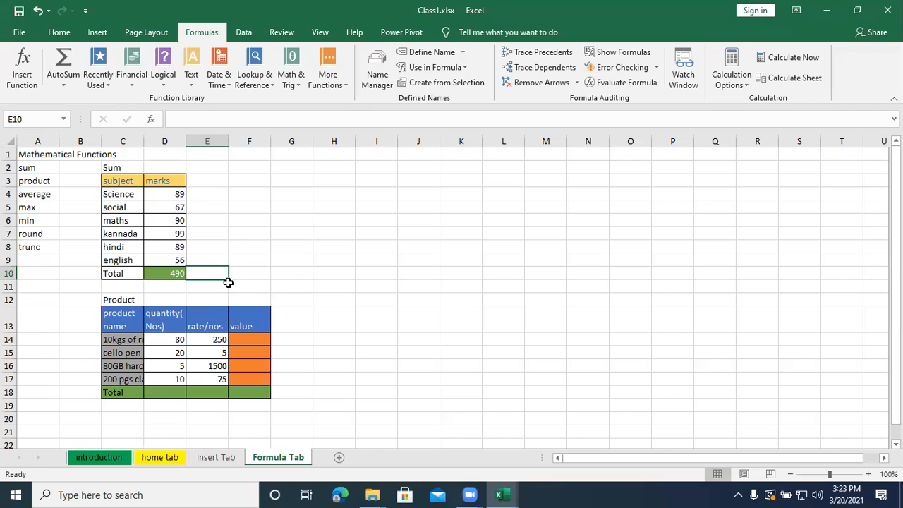
pyautogui.write('=s')
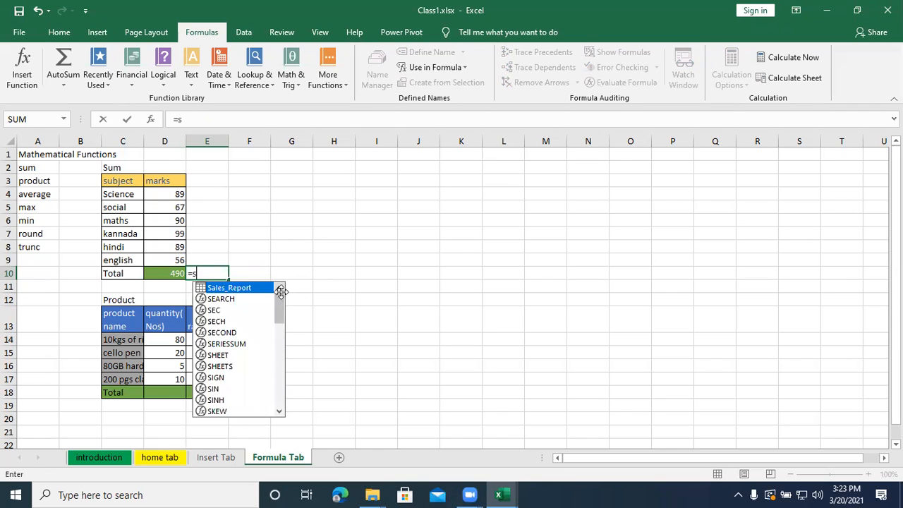
pyautogui.write('um(')
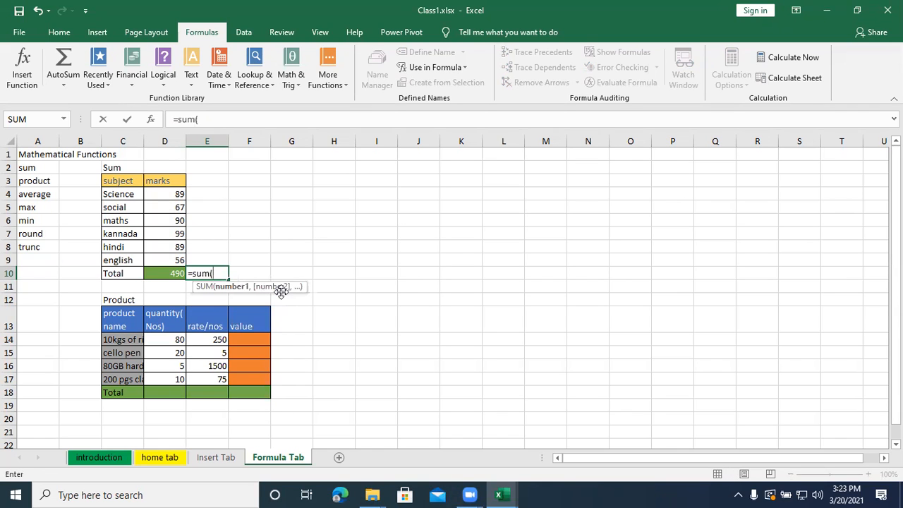
pyautogui.write('89,67')
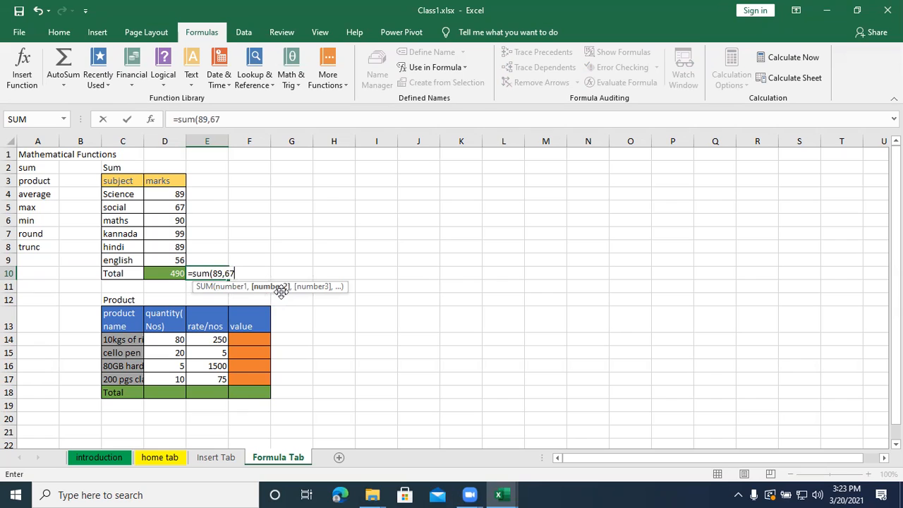
pyautogui.write(',')
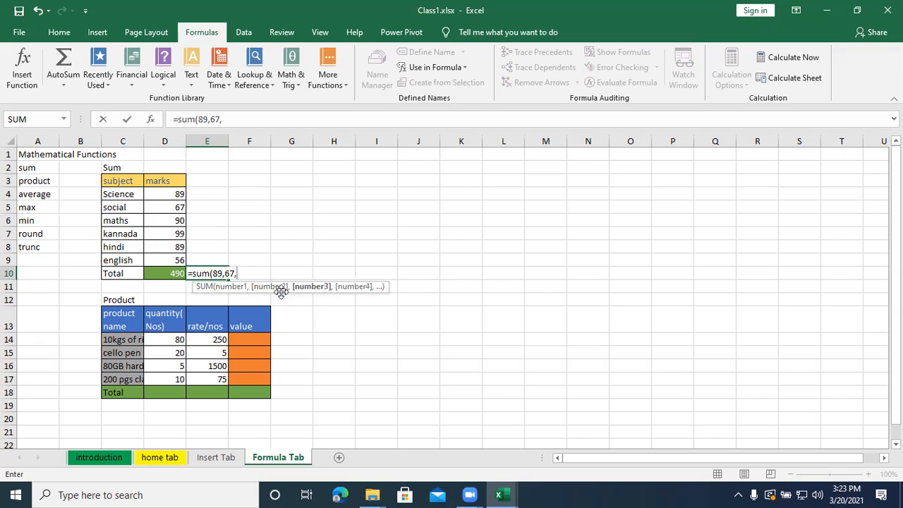
pyautogui.write('90,')
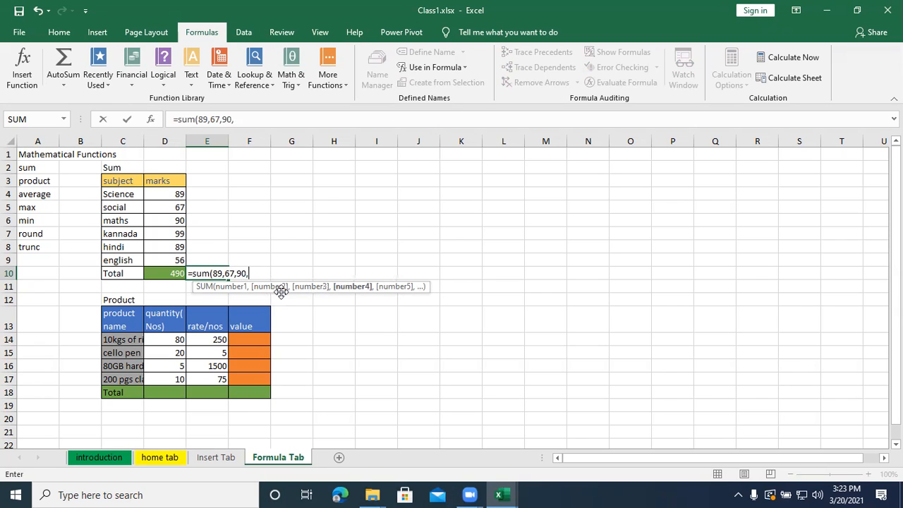
pyautogui.write('99,89')
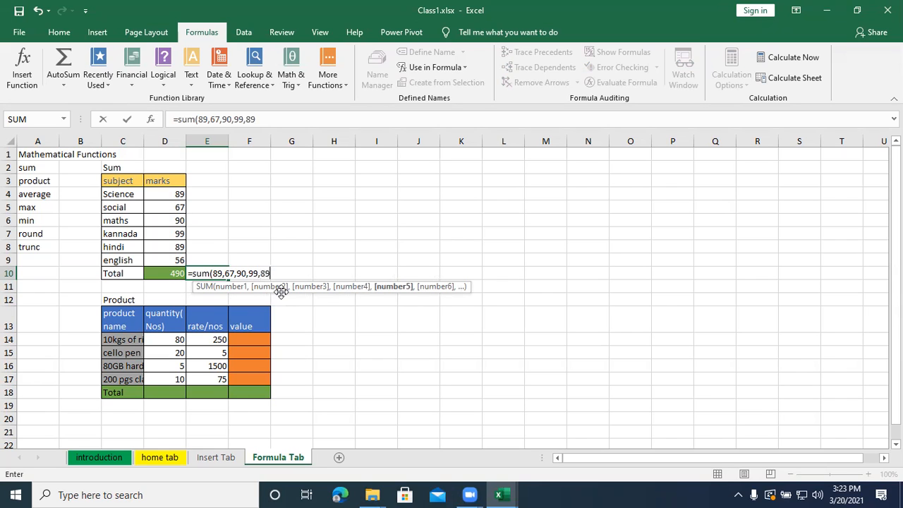
pyautogui.write(',')
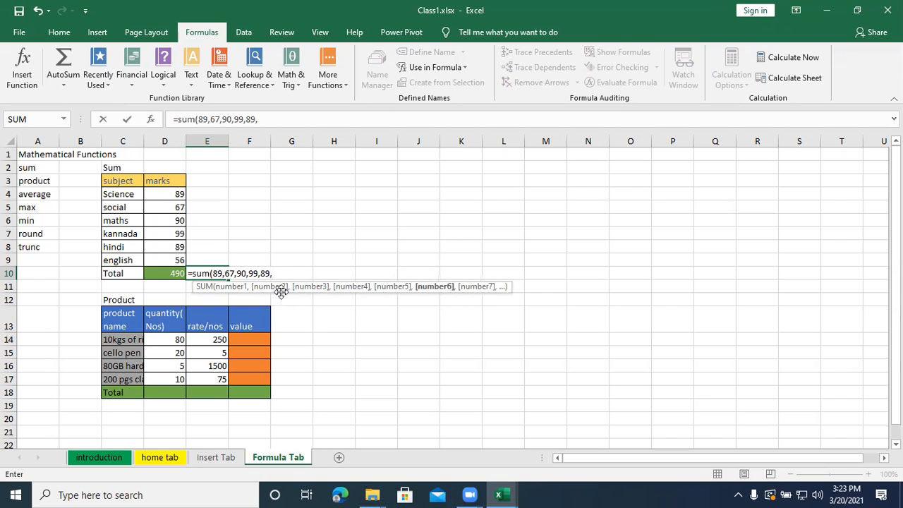
pyautogui.write('56)')
pyautogui.press('Return')
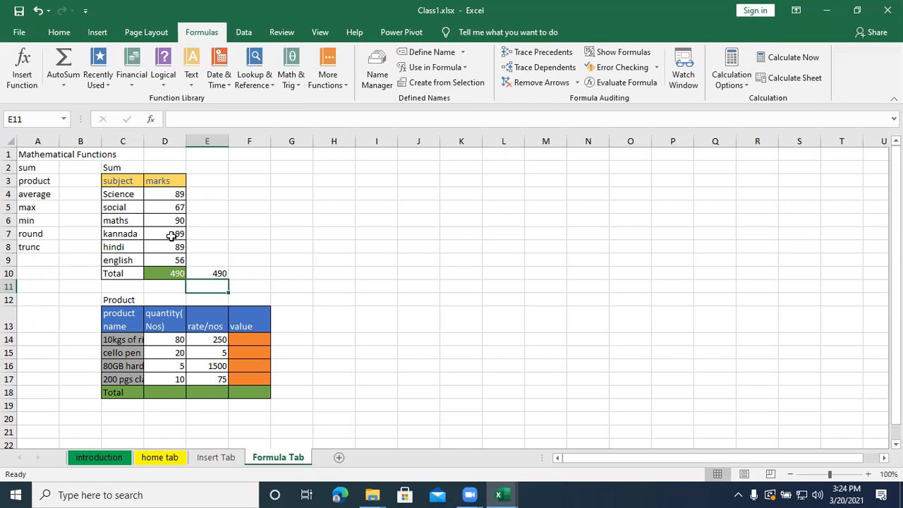
# - Set the social mark in cell D5 to 90
pyautogui.click(173, 207)
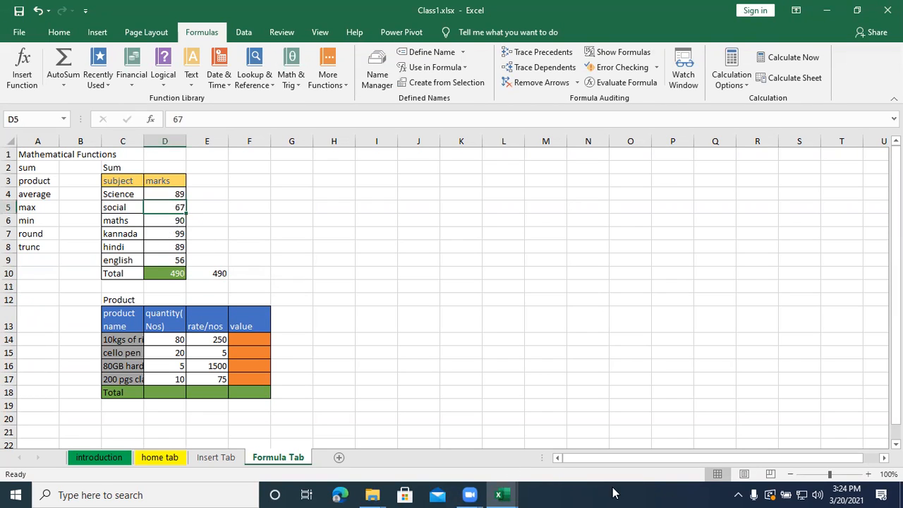
pyautogui.write('90')
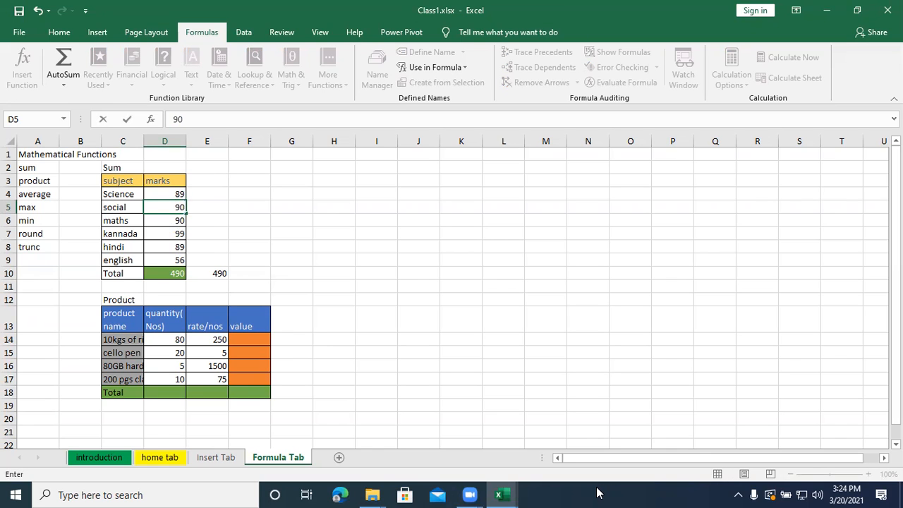
pyautogui.press('Return')
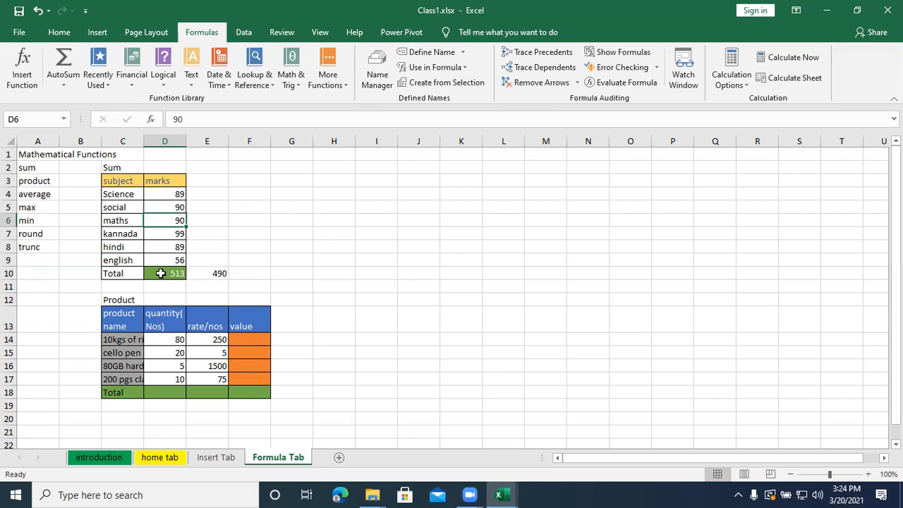
# - Examine the literal numbers used in the SUM formula in cell E10
pyautogui.click(212, 272)
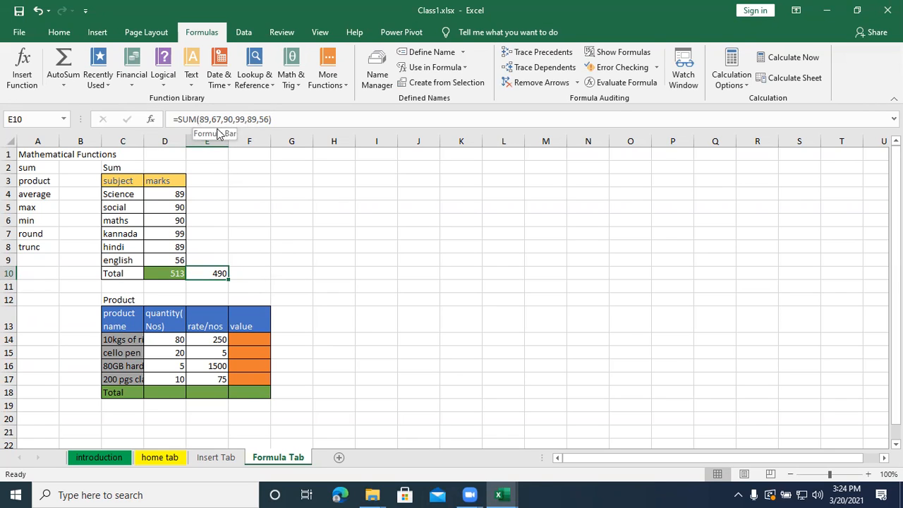
pyautogui.doubleClick(212, 273)
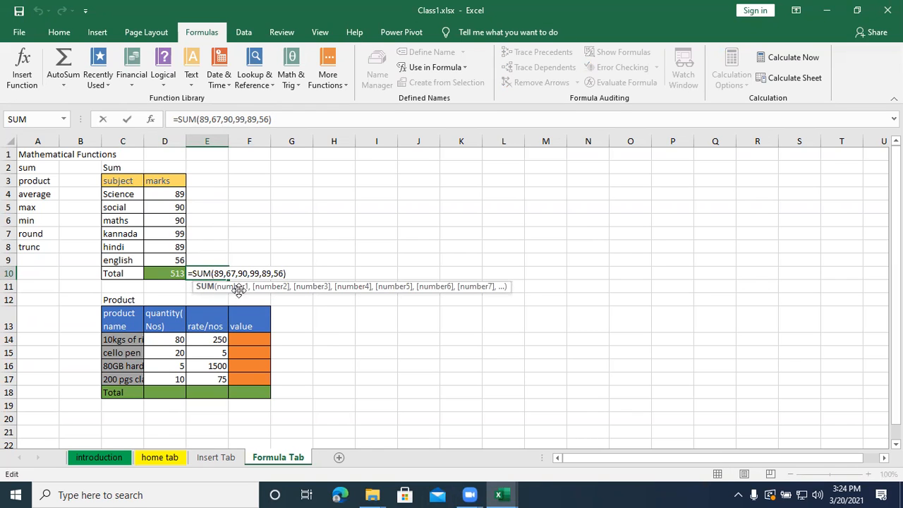
pyautogui.click(286, 305)
pyautogui.click(215, 273)
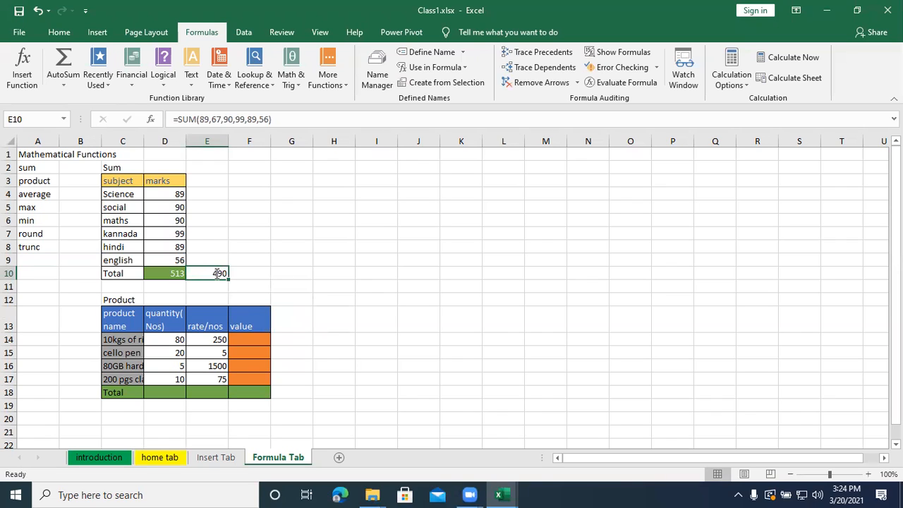
pyautogui.doubleClick(216, 273)
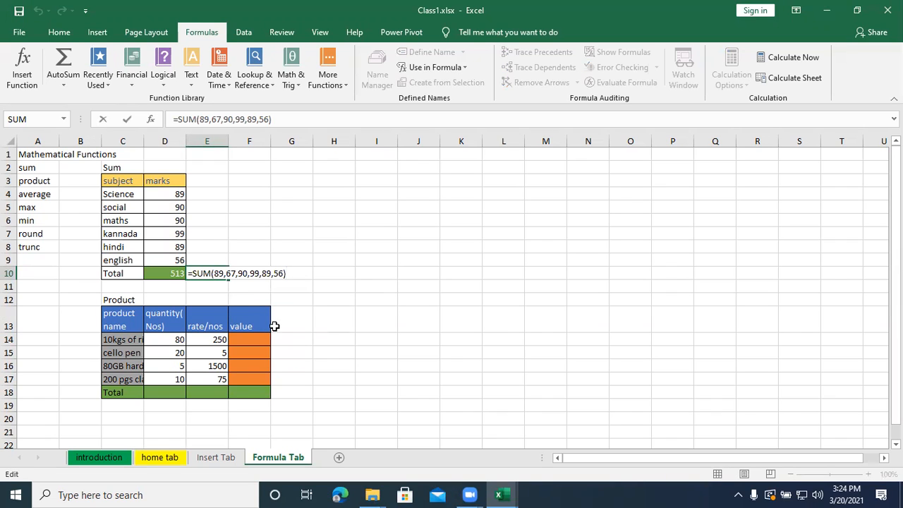
pyautogui.click(241, 286)
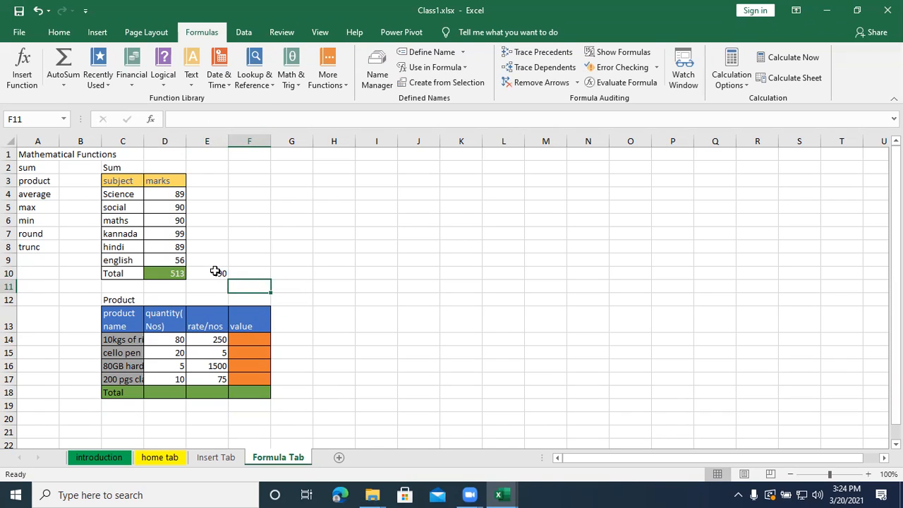
pyautogui.doubleClick(216, 273)
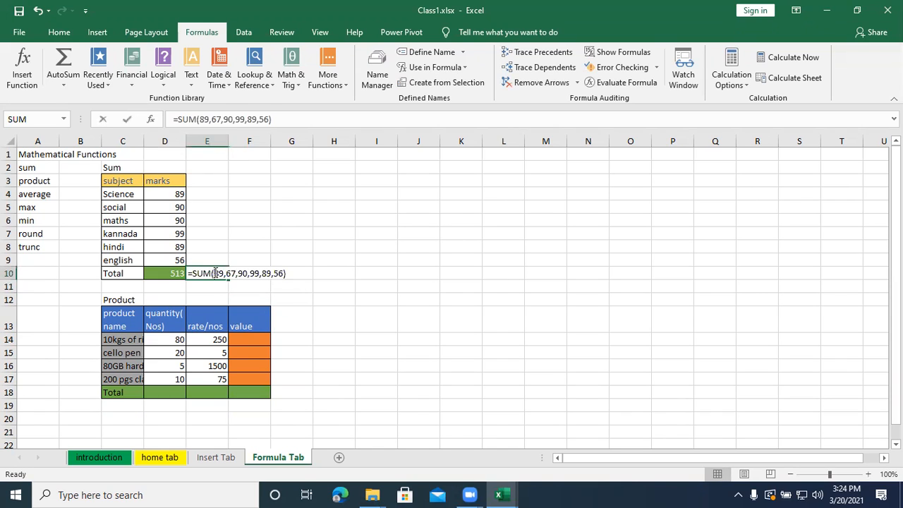
pyautogui.click(160, 275)
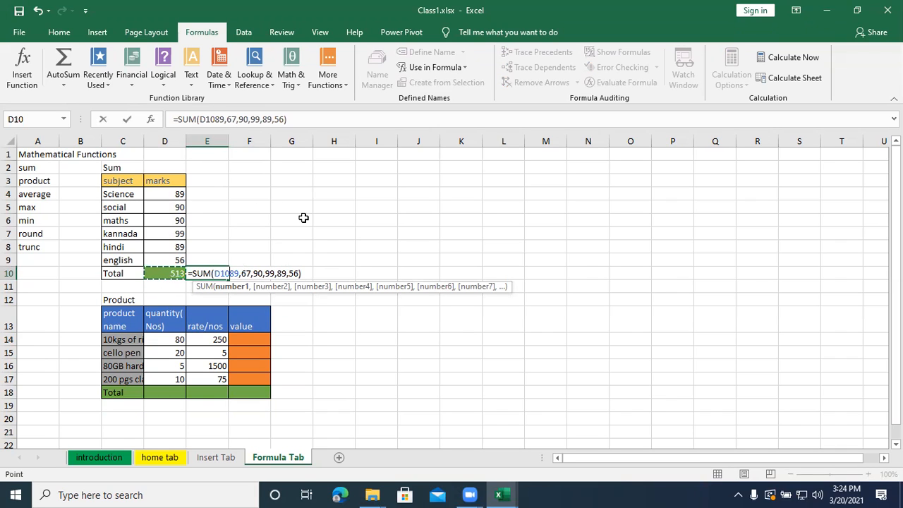
pyautogui.press('BackSpace')
pyautogui.press('BackSpace')
pyautogui.press('BackSpace')
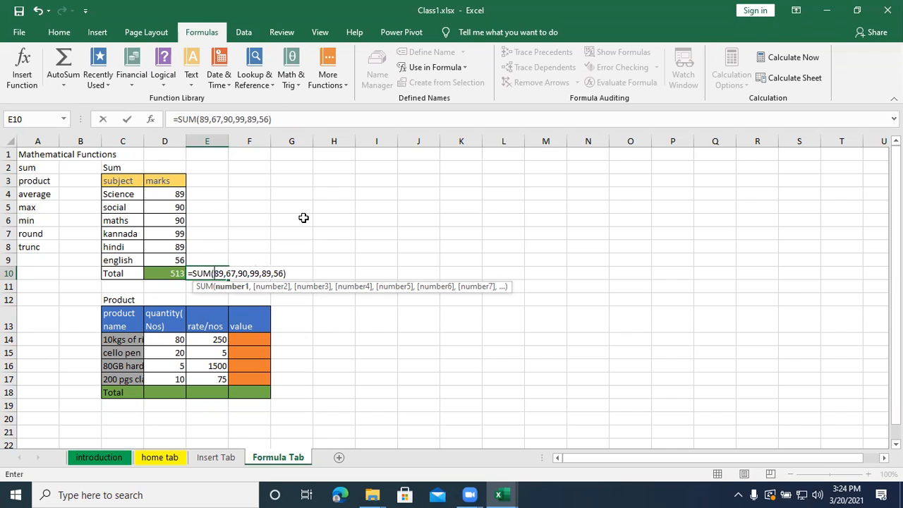
pyautogui.press('Return')
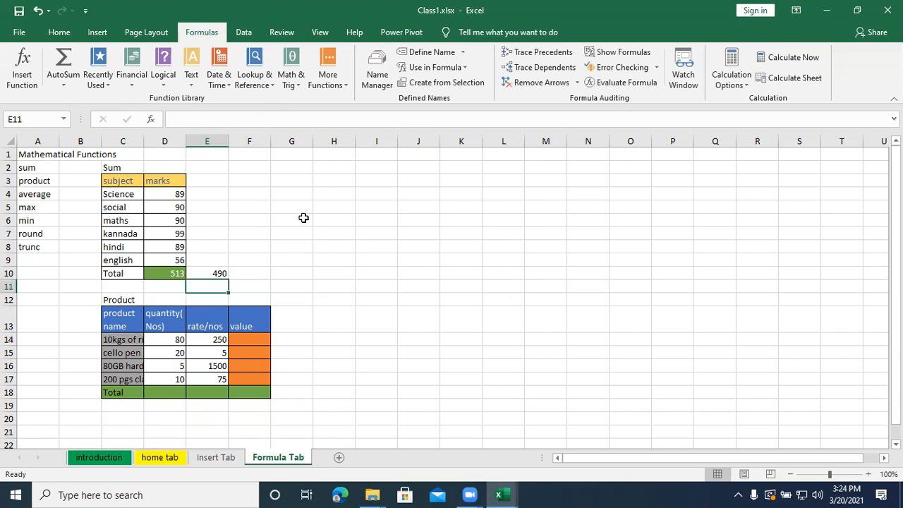
# - Compare the cell range in D10's SUM formula with the literal numbers in E10's formula
pyautogui.click(172, 270)
pyautogui.click(215, 120)
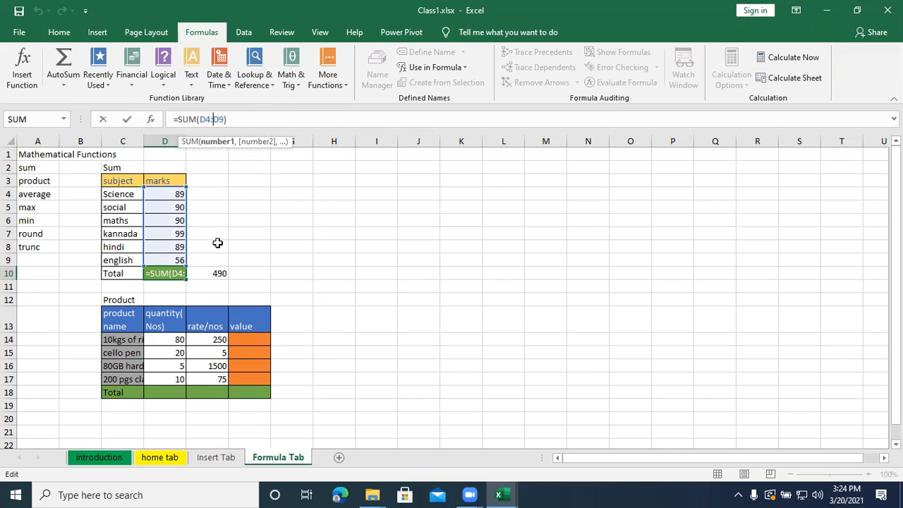
pyautogui.press('Return')
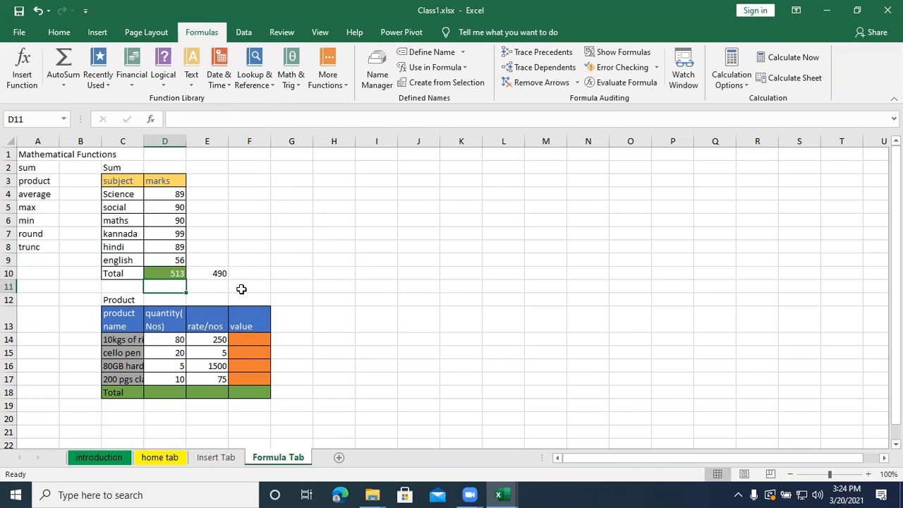
pyautogui.click(217, 274)
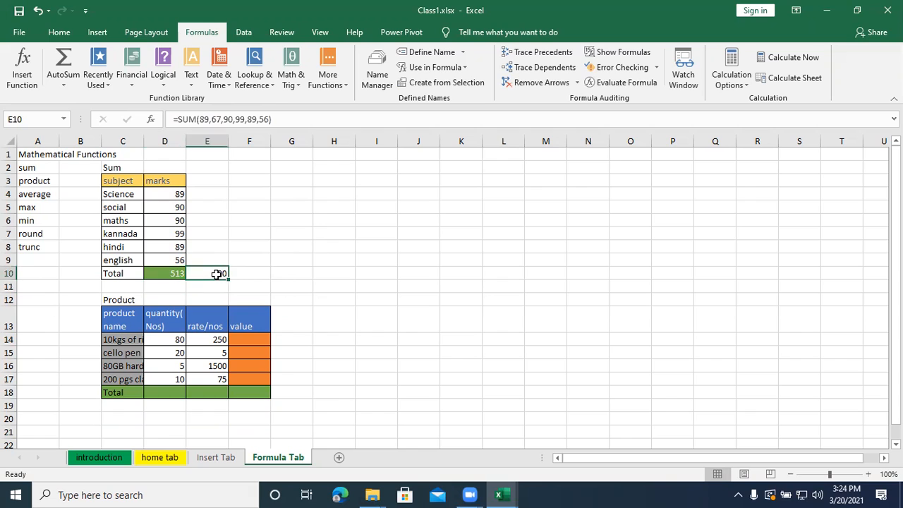
# - Clear the literal-number SUM formula from cell E10 and widen column C to fit the full product names
pyautogui.moveTo(223, 283)
pyautogui.mouseDown()
pyautogui.moveTo(221, 258)
pyautogui.moveTo(262, 290)
pyautogui.mouseUp()
pyautogui.press('Delete')
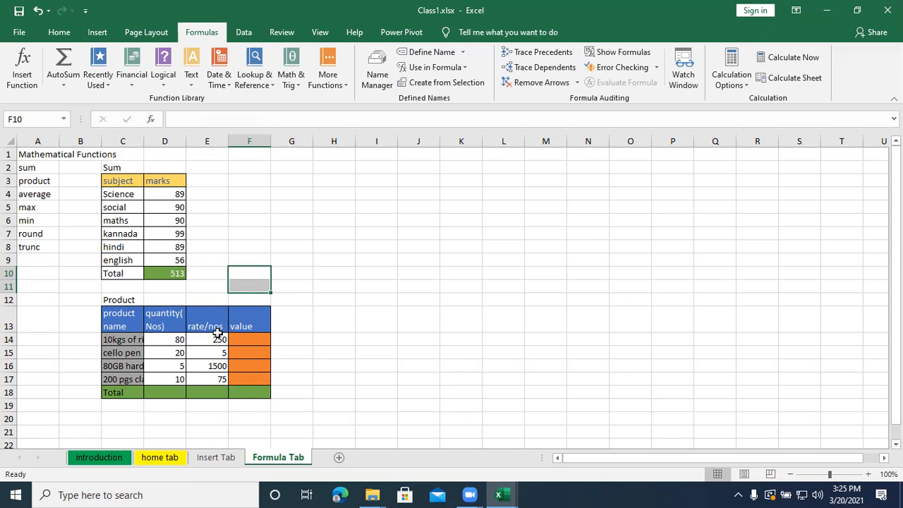
pyautogui.moveTo(209, 155)
pyautogui.mouseDown()
pyautogui.moveTo(237, 155)
pyautogui.moveTo(220, 142)
pyautogui.mouseUp()
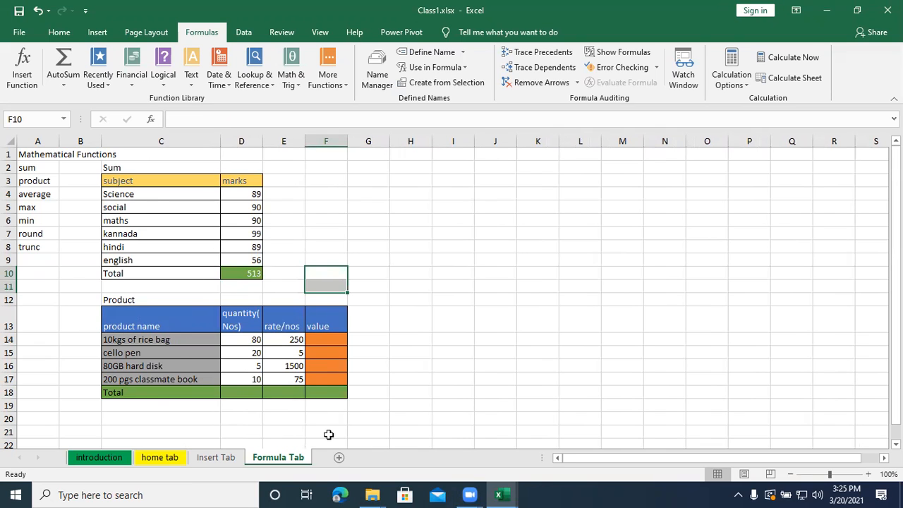
# - Begin a PRODUCT formula in F14 for the rice bag's value, using the quantity and rate range D14:E14
pyautogui.moveTo(577, 463); pyautogui.dragTo(600, 460)
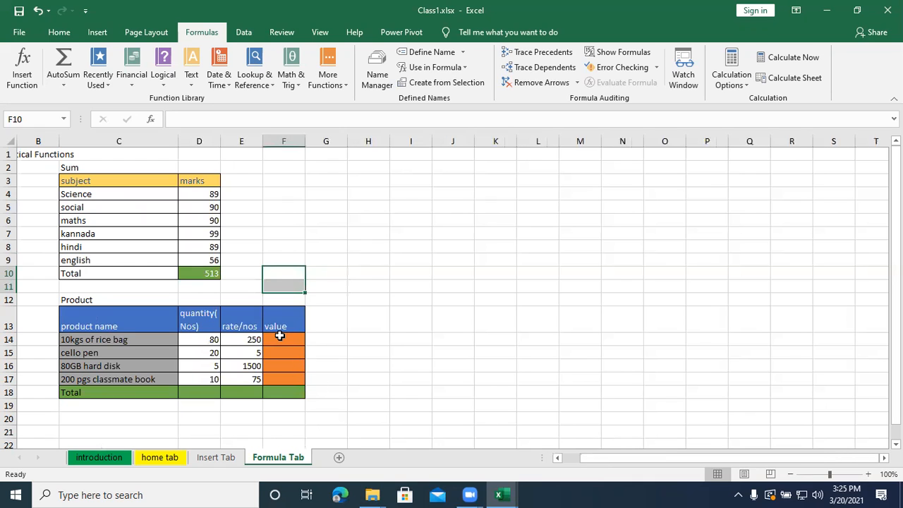
pyautogui.click(279, 337)
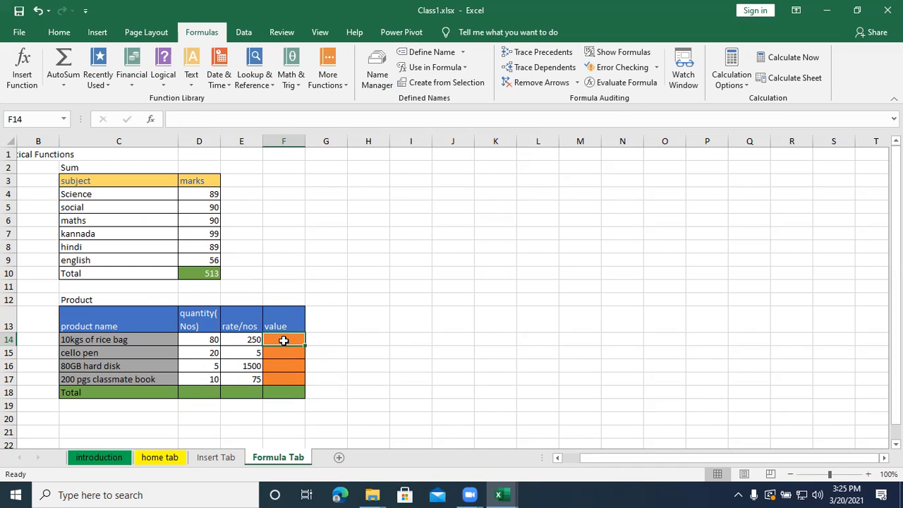
pyautogui.write('=pro')
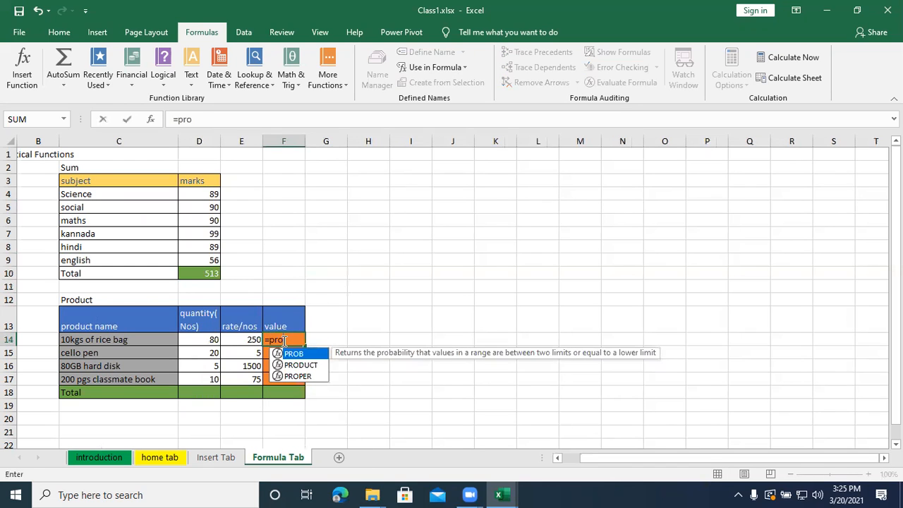
pyautogui.write('duct')
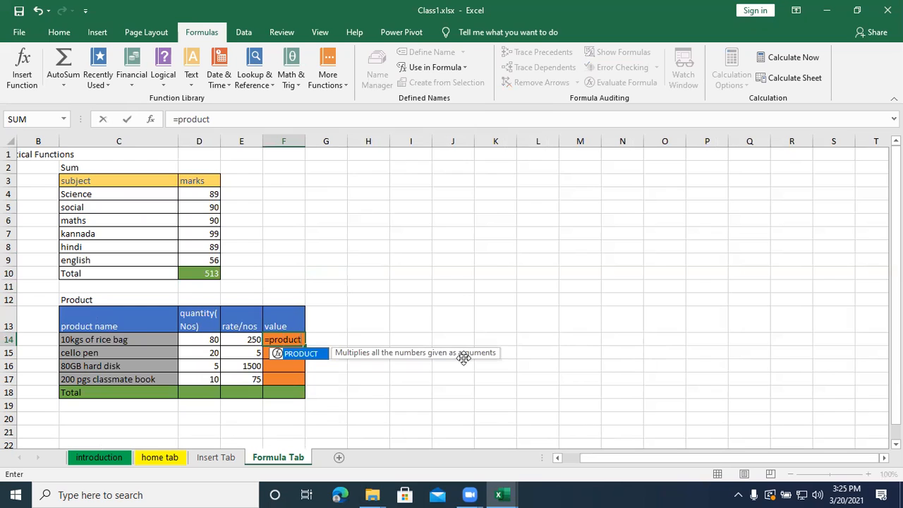
pyautogui.write(')')
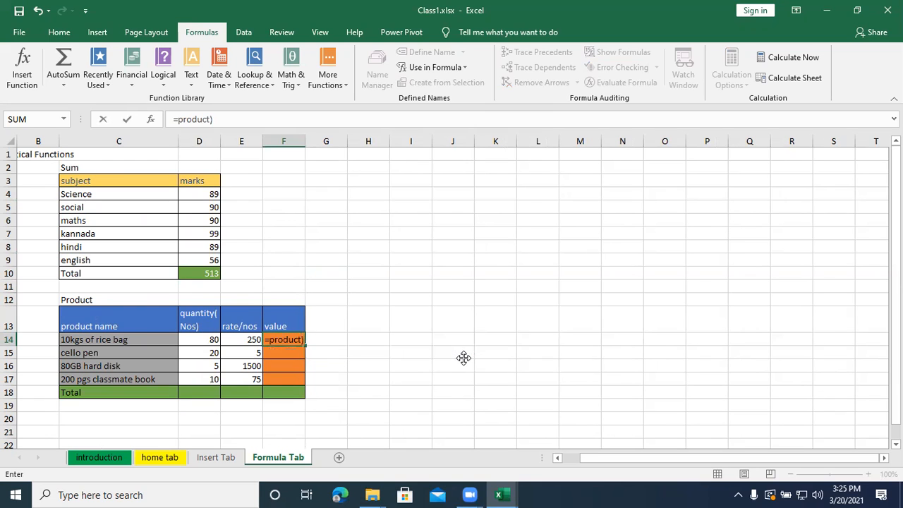
pyautogui.press('BackSpace')
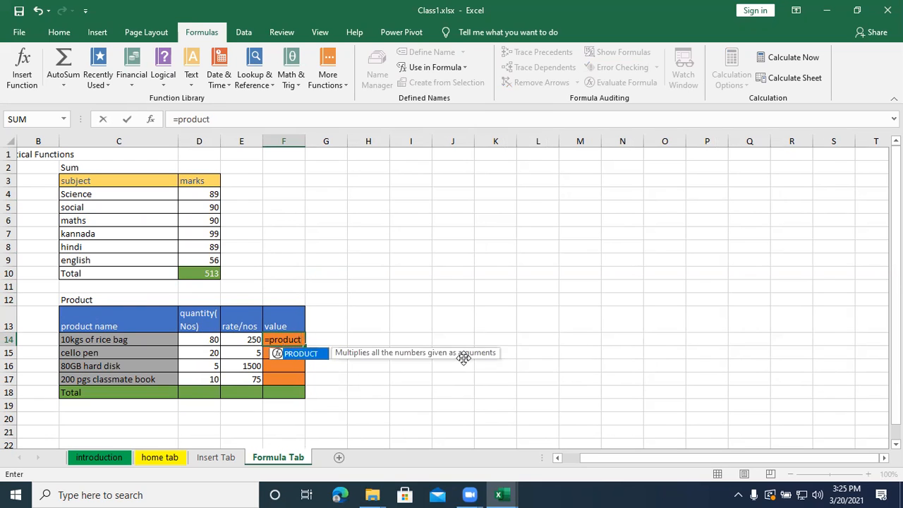
pyautogui.write('(')
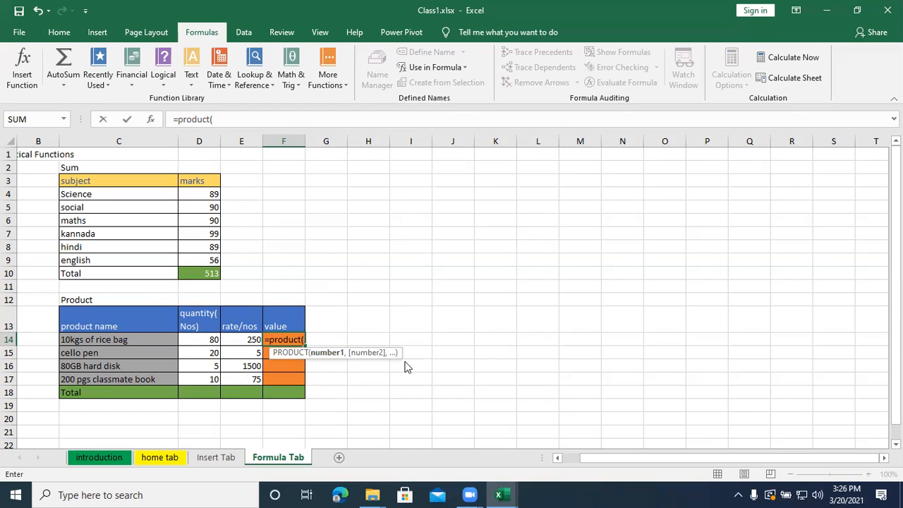
pyautogui.moveTo(210, 339); pyautogui.dragTo(235, 339)
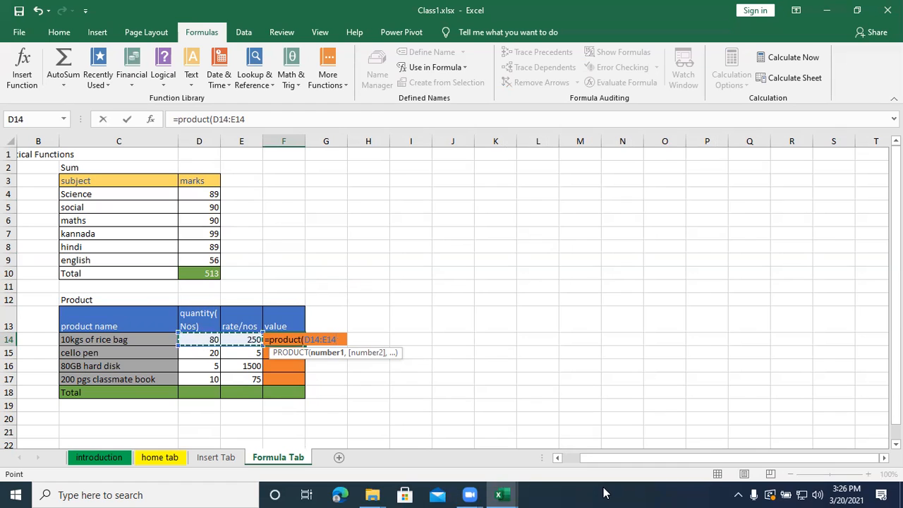
# - Replace the range in F14's formula with literal numbers and enter it as =product(80,250)
pyautogui.press('BackSpace')
pyautogui.press('BackSpace')
pyautogui.press('BackSpace')
pyautogui.press('BackSpace')
pyautogui.press('BackSpace')
pyautogui.press('BackSpace')
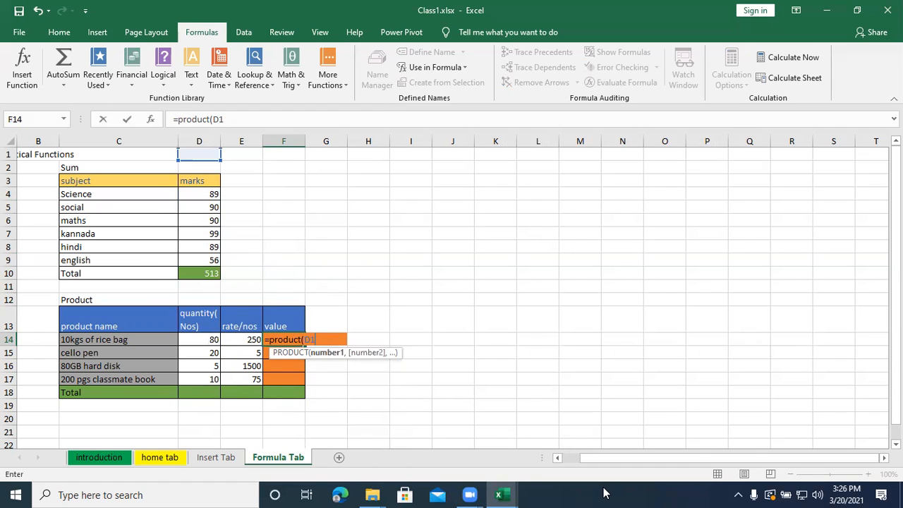
pyautogui.press('BackSpace')
pyautogui.write('80,')
pyautogui.press('alt')
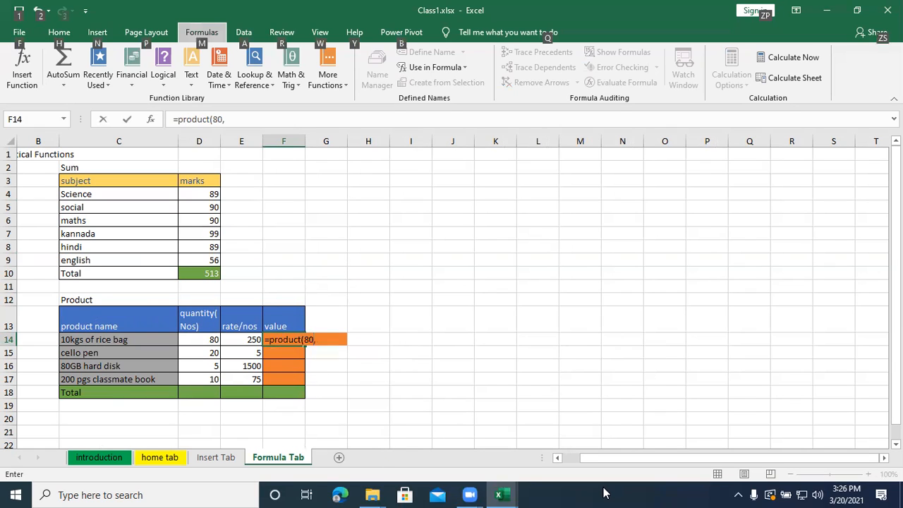
pyautogui.press('2')
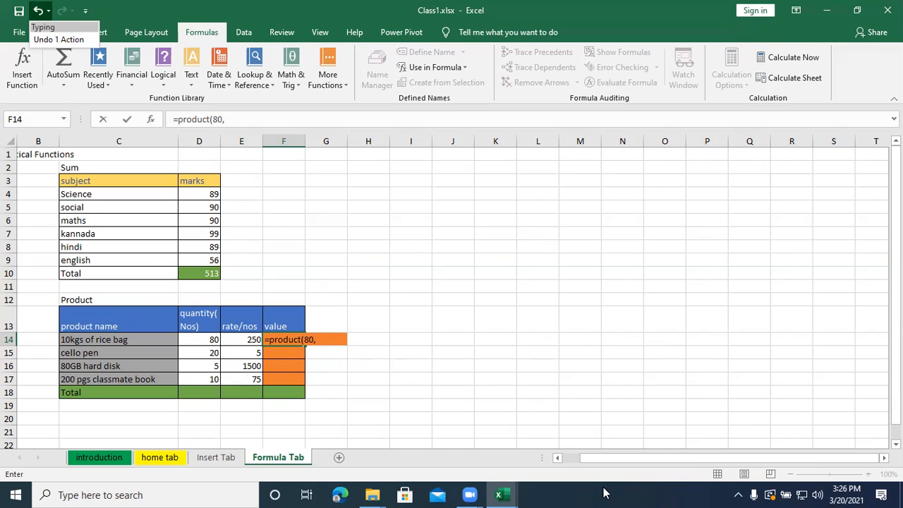
pyautogui.click(243, 120)
pyautogui.click(240, 118)
pyautogui.write('250')
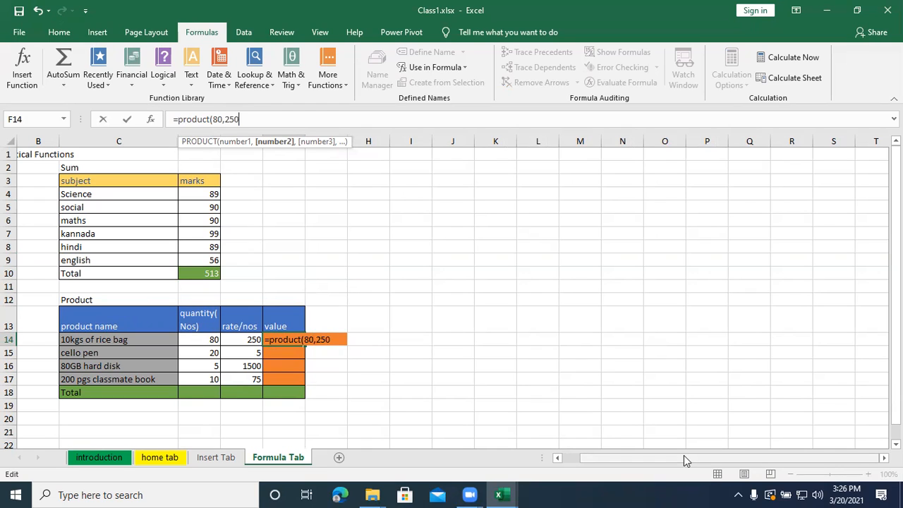
pyautogui.write(')')
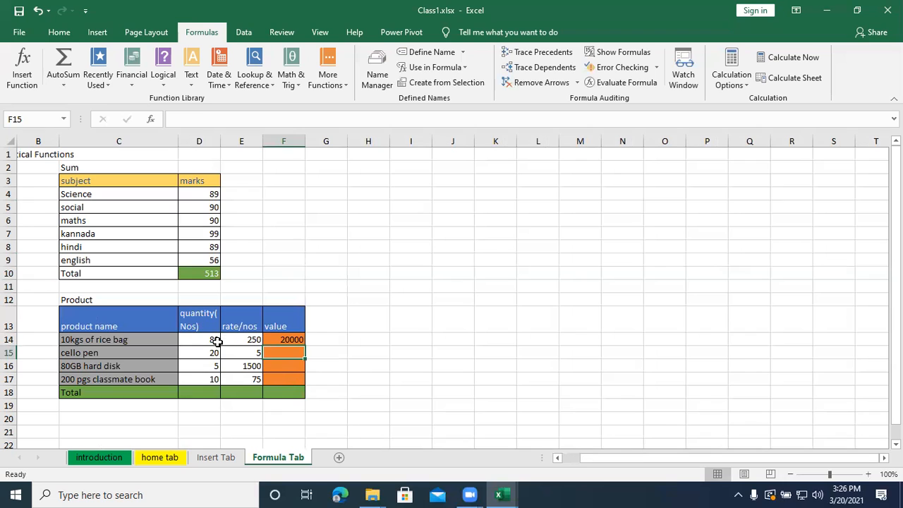
# - Fill the literal-number PRODUCT formula from F14 down through F17
pyautogui.click(289, 340)
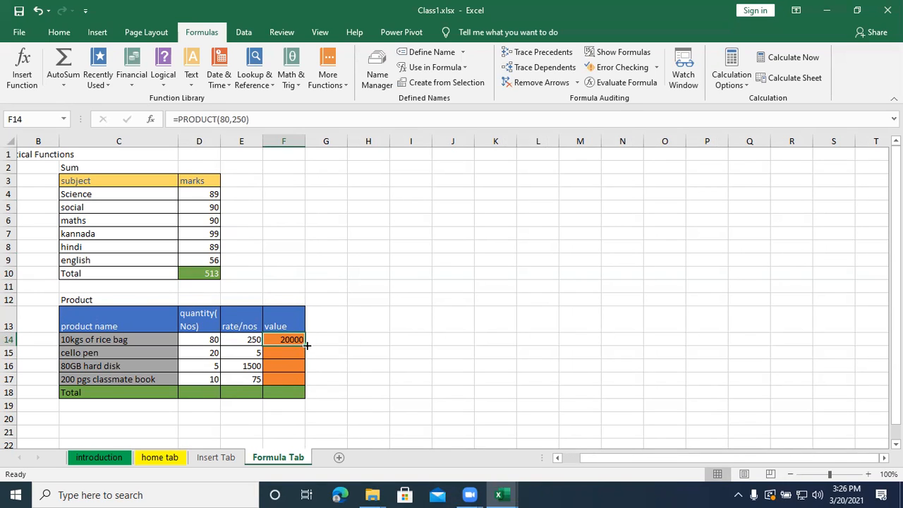
pyautogui.moveTo(305, 345); pyautogui.dragTo(305, 345)
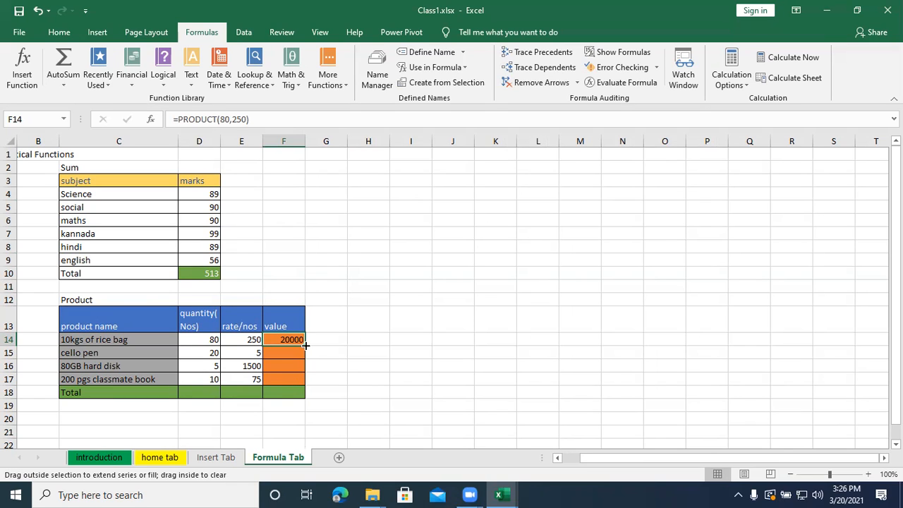
pyautogui.moveTo(306, 345); pyautogui.dragTo(305, 385)
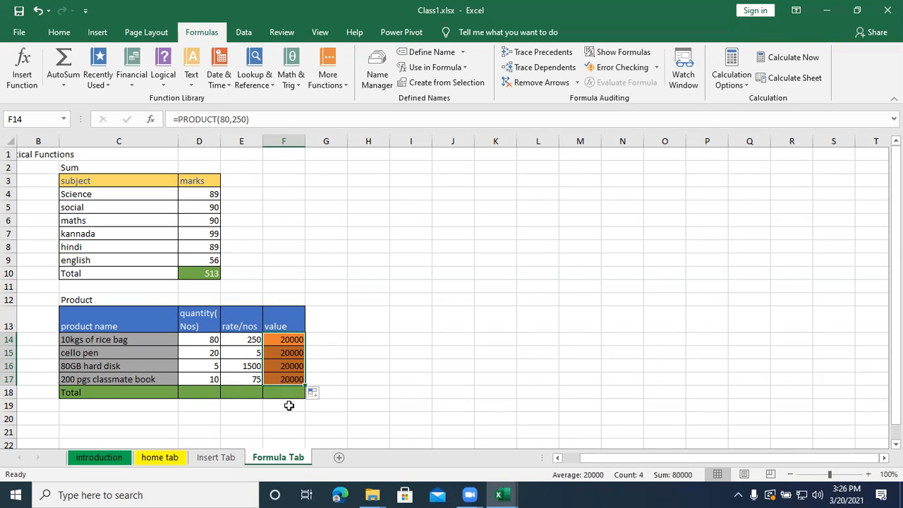
# - Replace the literal numbers in F14's PRODUCT formula with the cell range D14:E14
pyautogui.doubleClick(290, 340)
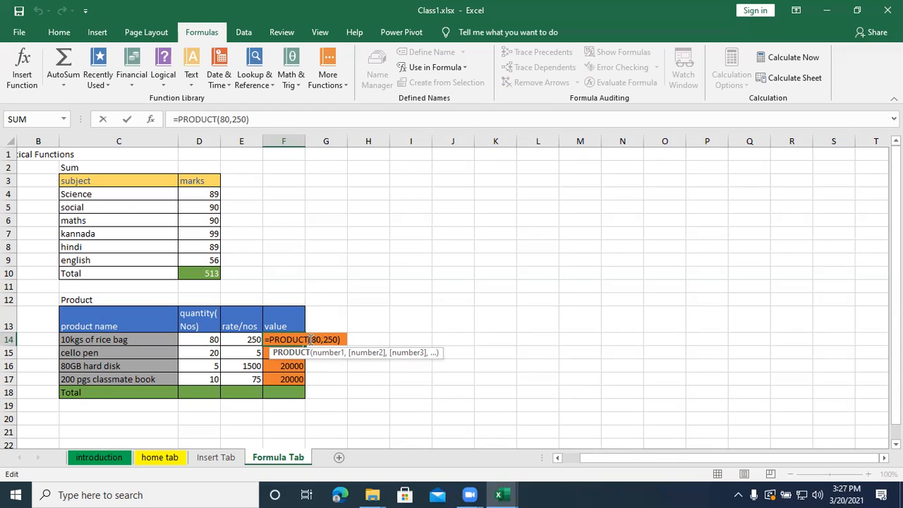
pyautogui.moveTo(310, 342); pyautogui.dragTo(339, 340)
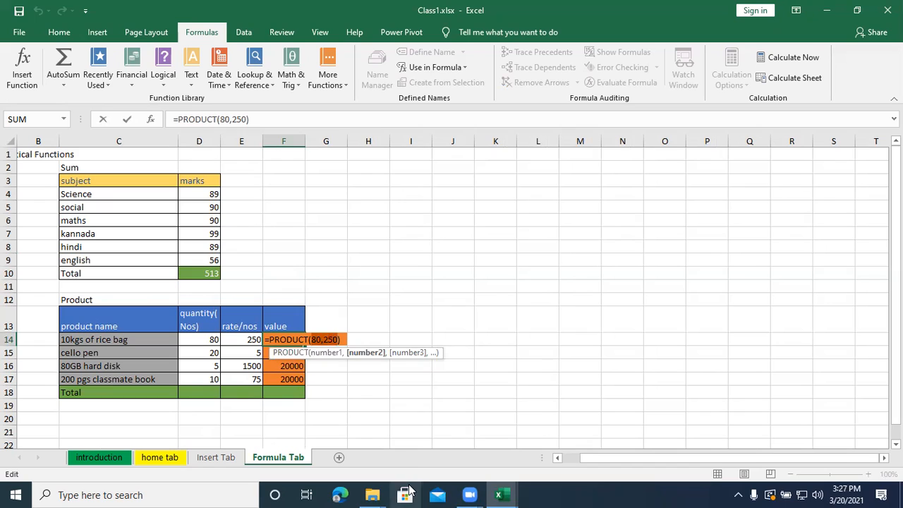
pyautogui.press('BackSpace')
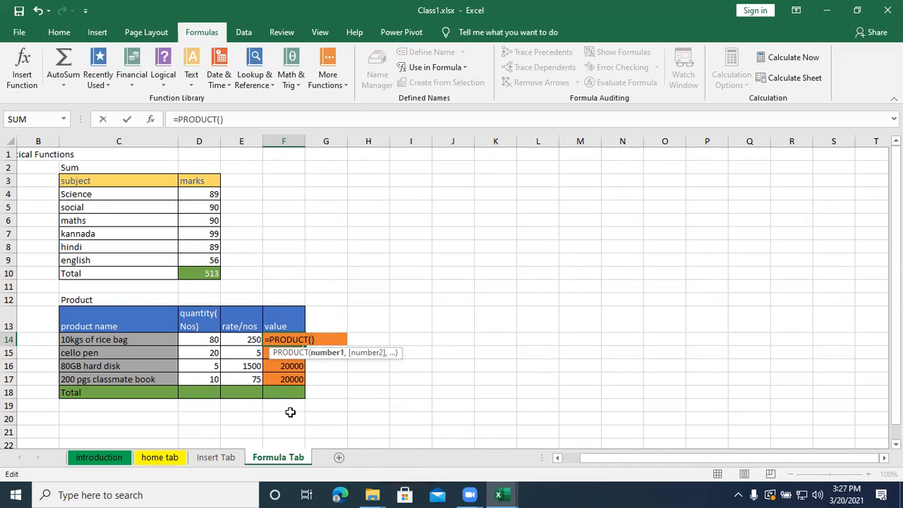
pyautogui.moveTo(211, 342); pyautogui.dragTo(243, 340)
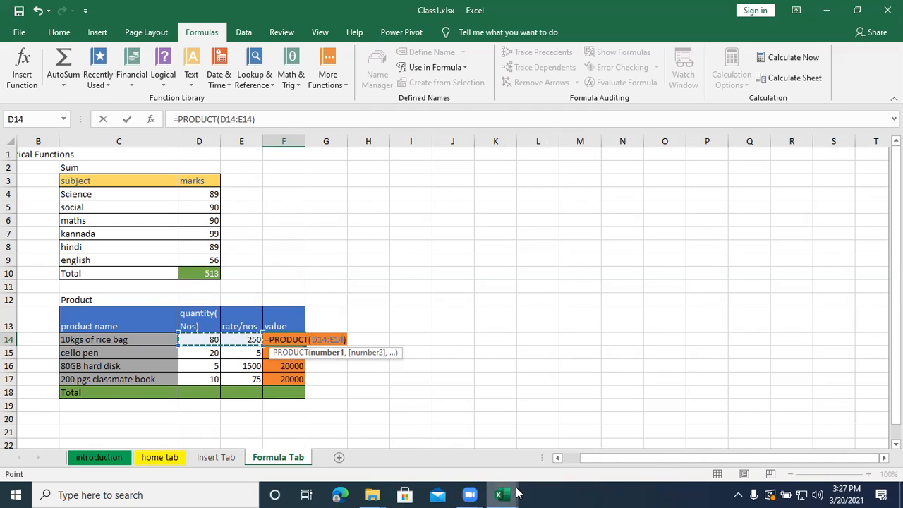
pyautogui.moveTo(519, 494)
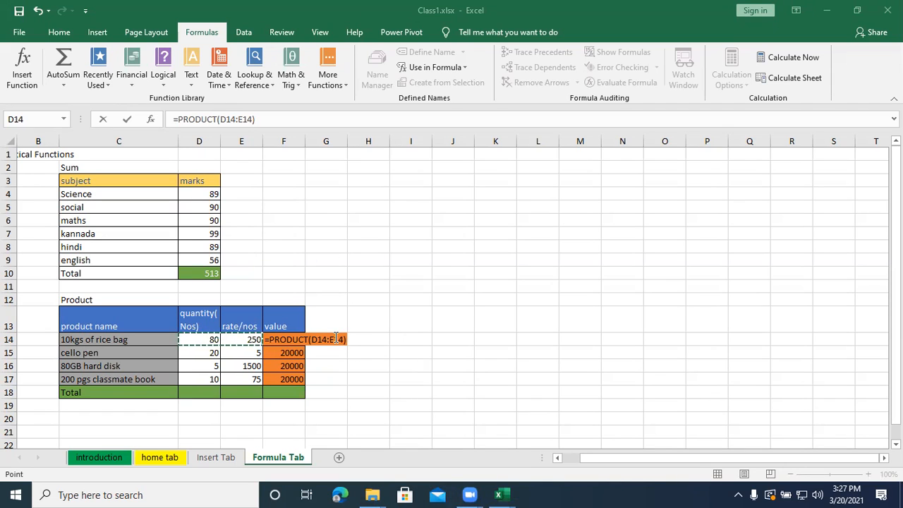
pyautogui.click(271, 340)
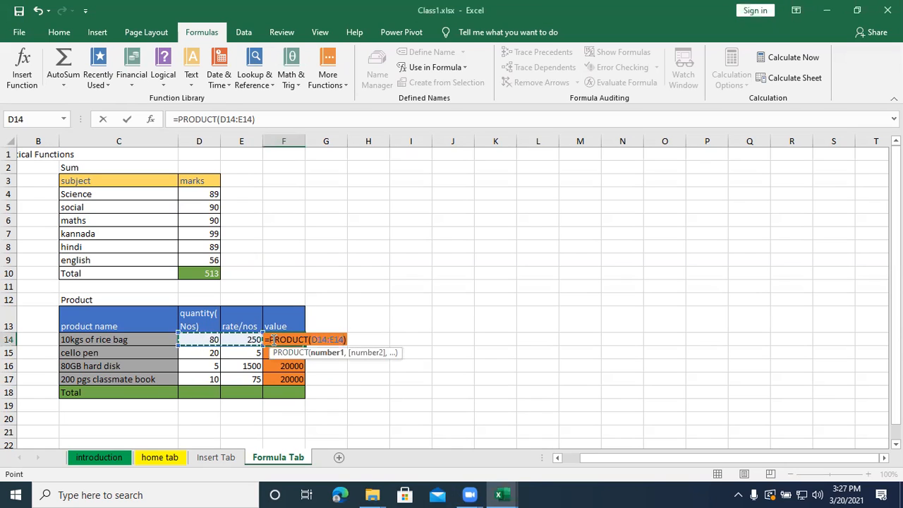
pyautogui.press('Return')
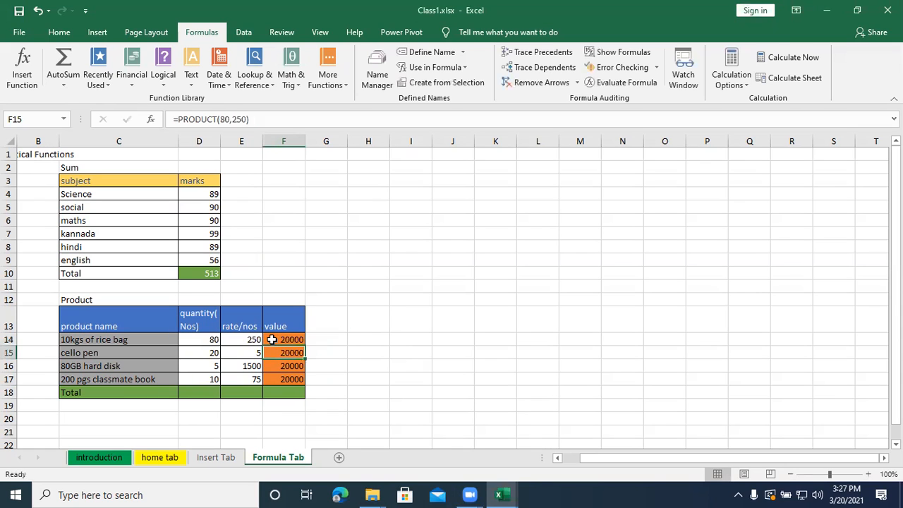
# - Fill the cell-reference PRODUCT formula from F14 down through F17 to calculate every product's value
pyautogui.click(272, 340)
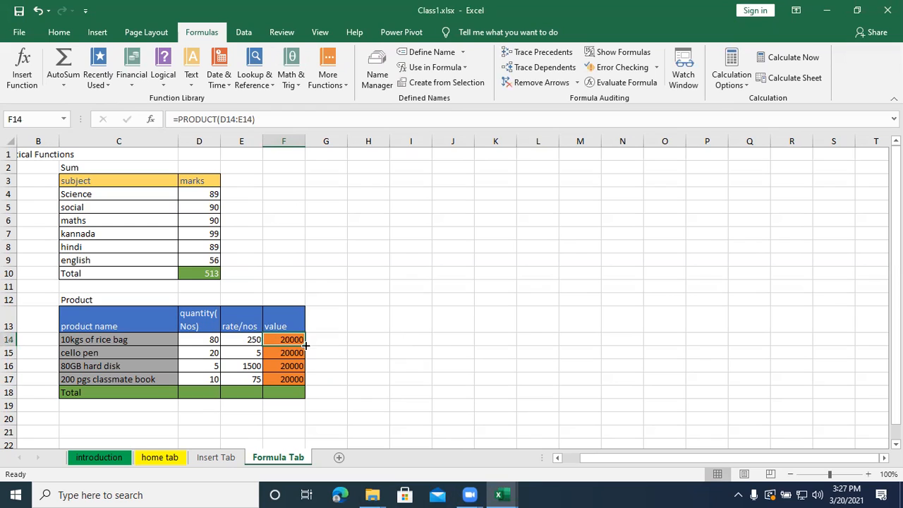
pyautogui.moveTo(306, 345); pyautogui.dragTo(306, 345)
pyautogui.doubleClick(293, 341)
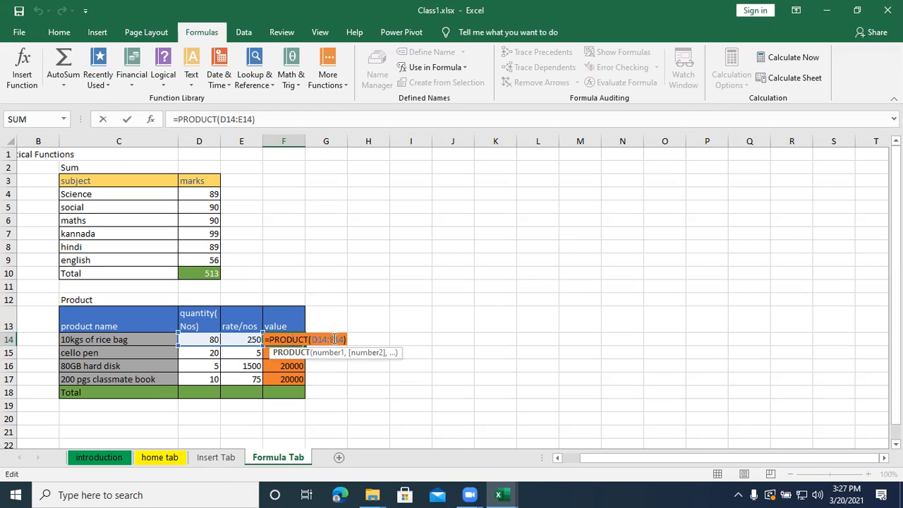
pyautogui.press('Return')
pyautogui.click(300, 341)
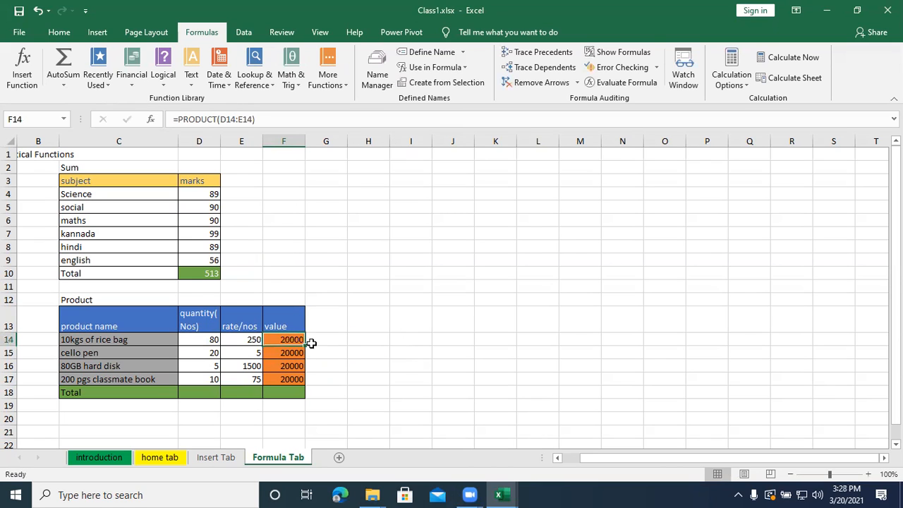
pyautogui.moveTo(307, 348); pyautogui.dragTo(306, 384)
# - Examine the row references in the copied PRODUCT formulas in cells F15 through F17
pyautogui.click(292, 355)
pyautogui.press('Down')
pyautogui.press('Down')
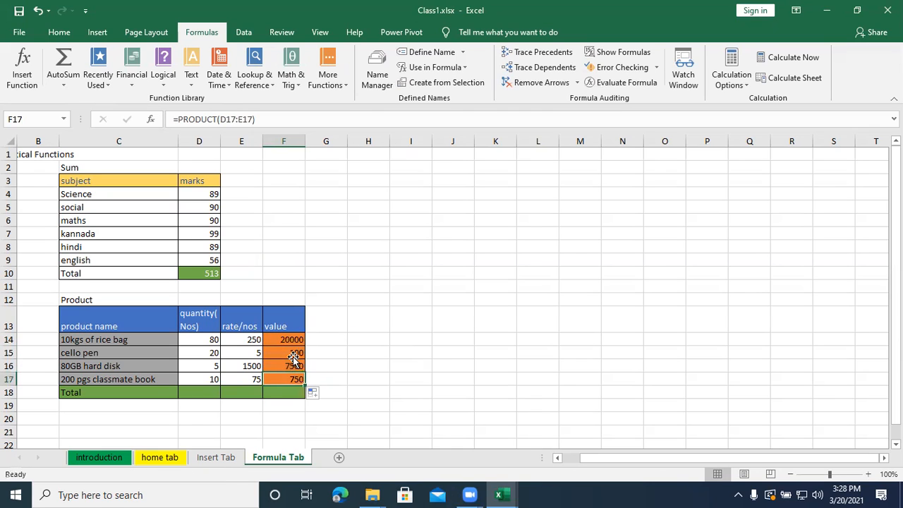
pyautogui.doubleClick(295, 353)
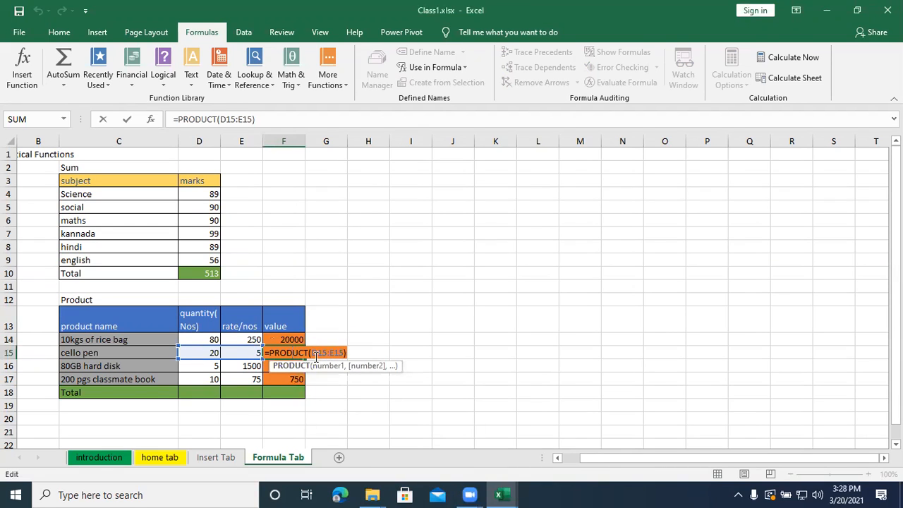
pyautogui.click(291, 366)
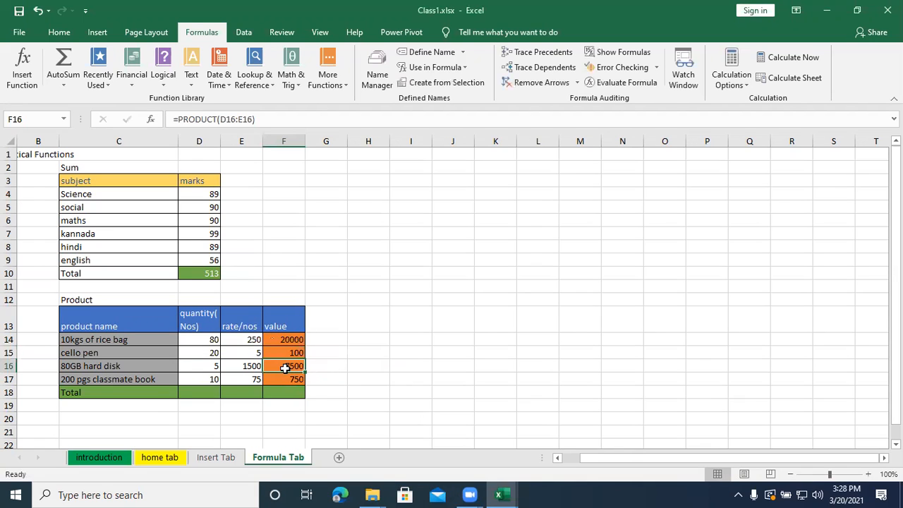
pyautogui.doubleClick(285, 367)
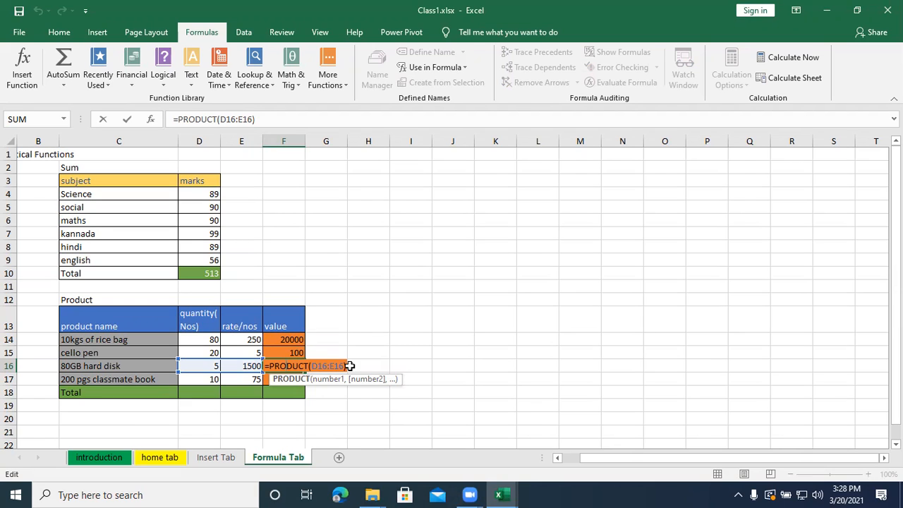
pyautogui.press('Return')
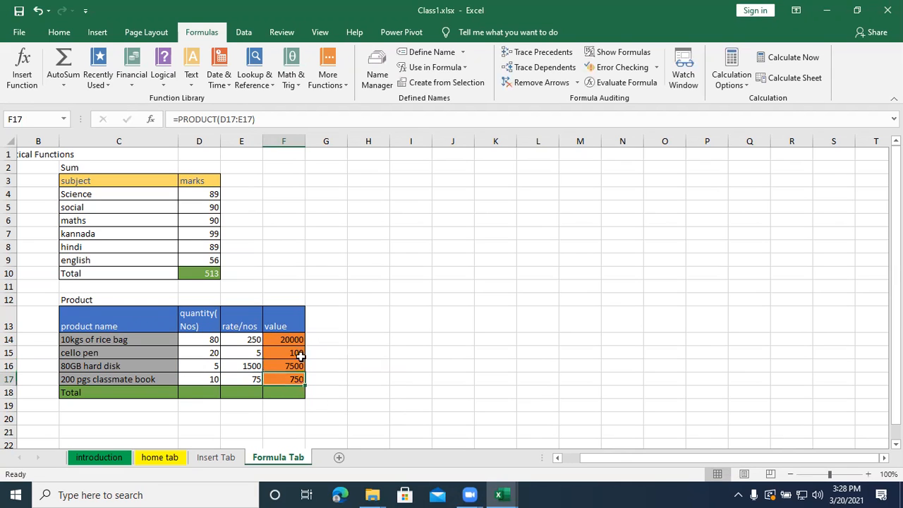
# - Total the product values in F18 with the formula =SUM(F14:F17)
pyautogui.click(278, 393)
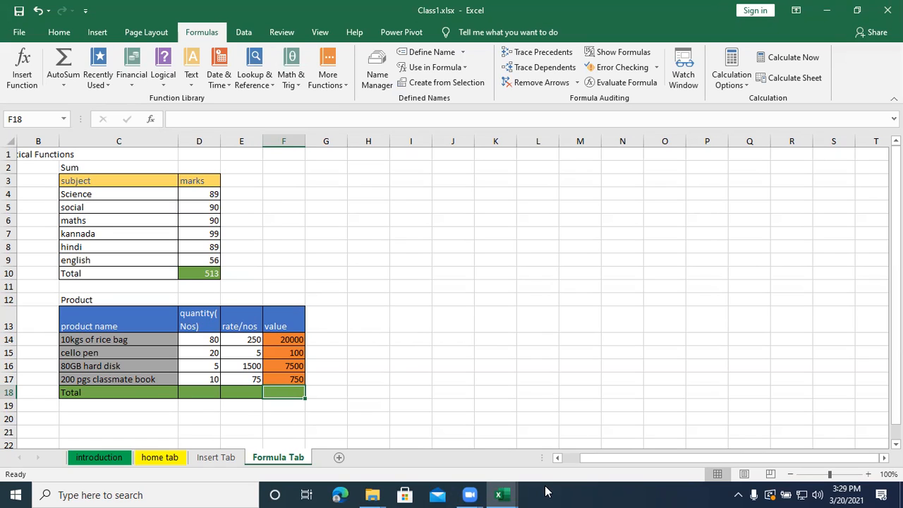
pyautogui.write('=sum')
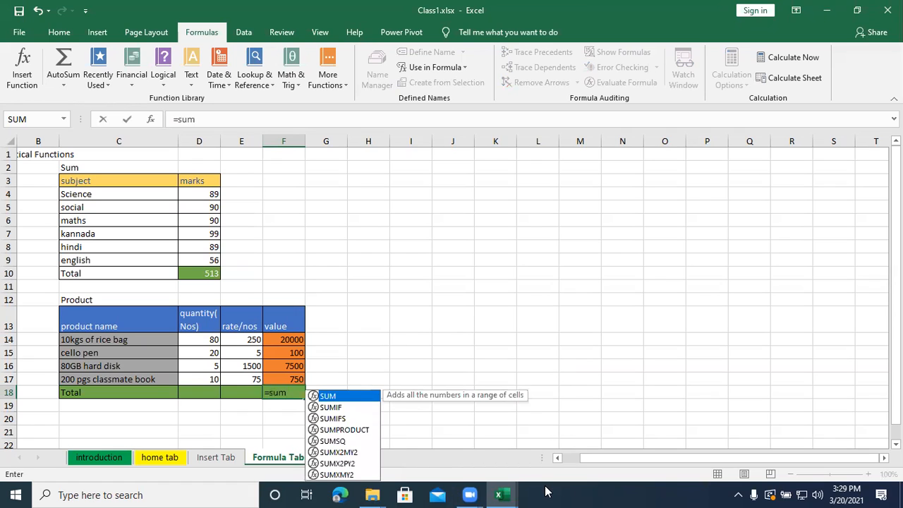
pyautogui.write('(')
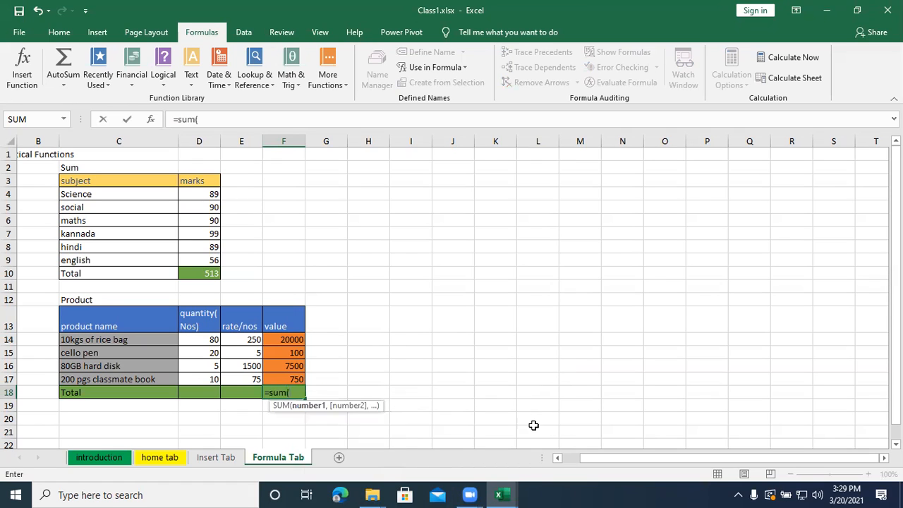
pyautogui.moveTo(276, 339); pyautogui.dragTo(286, 378)
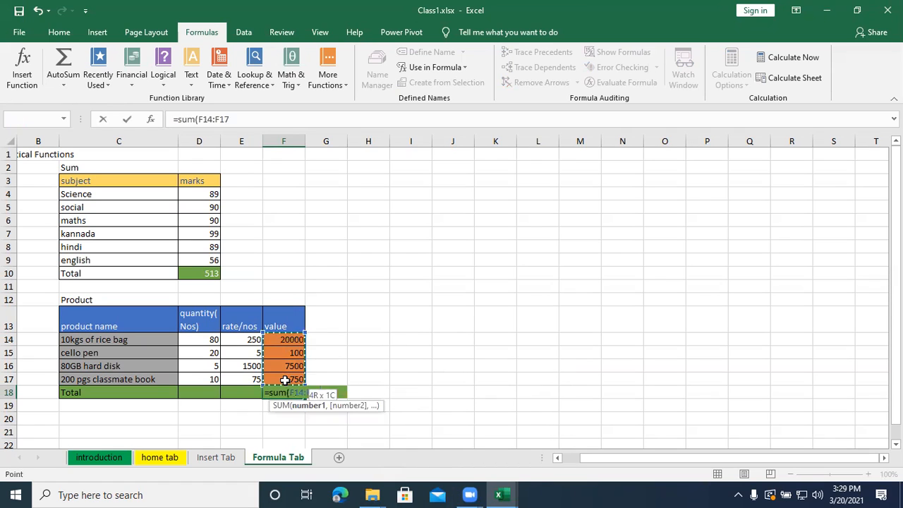
pyautogui.press('Return')
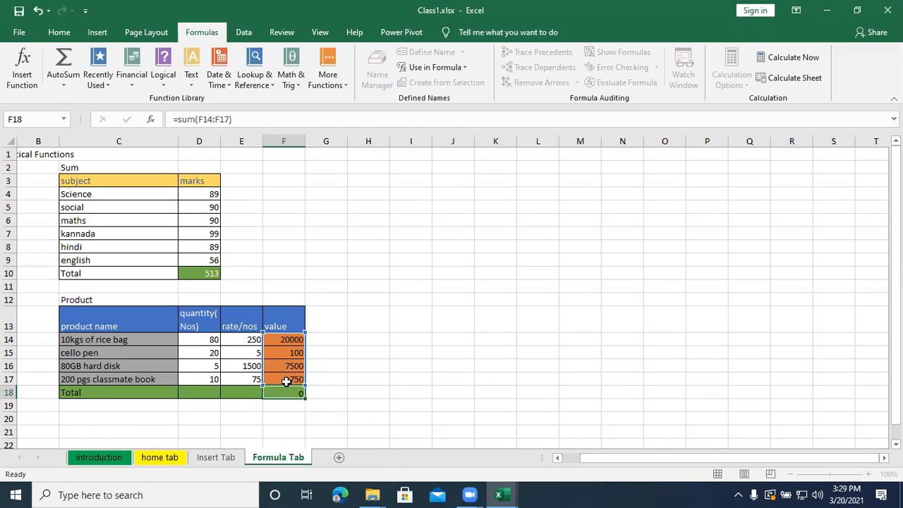
pyautogui.click(293, 389)
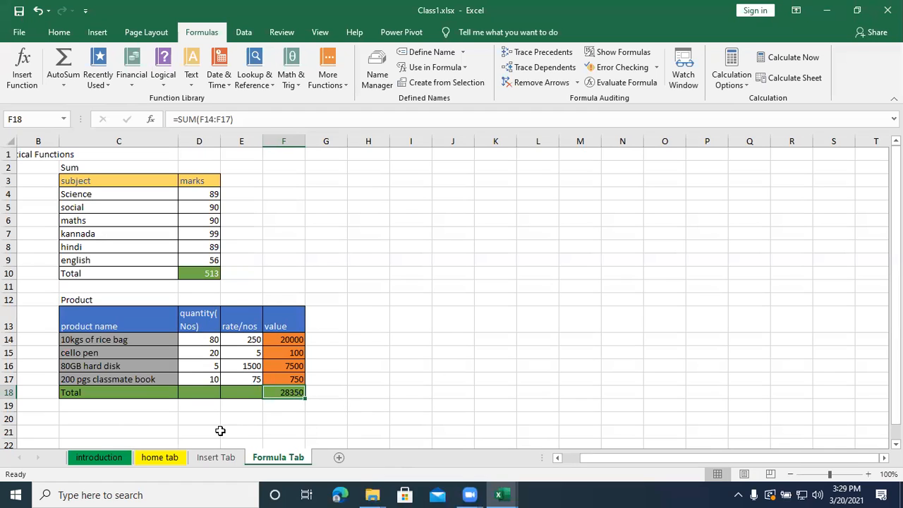
# - Copy the product name, quantity and rate columns in C13:E17 to a new table starting at C21
pyautogui.moveTo(93, 334); pyautogui.dragTo(225, 376)
pyautogui.hotkey('ctrl', 'c')
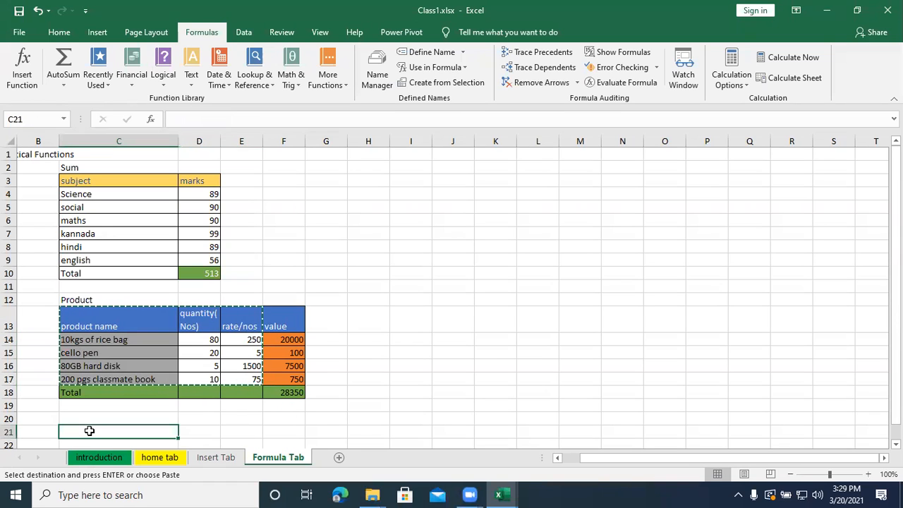
pyautogui.hotkey('ctrl', 'v')
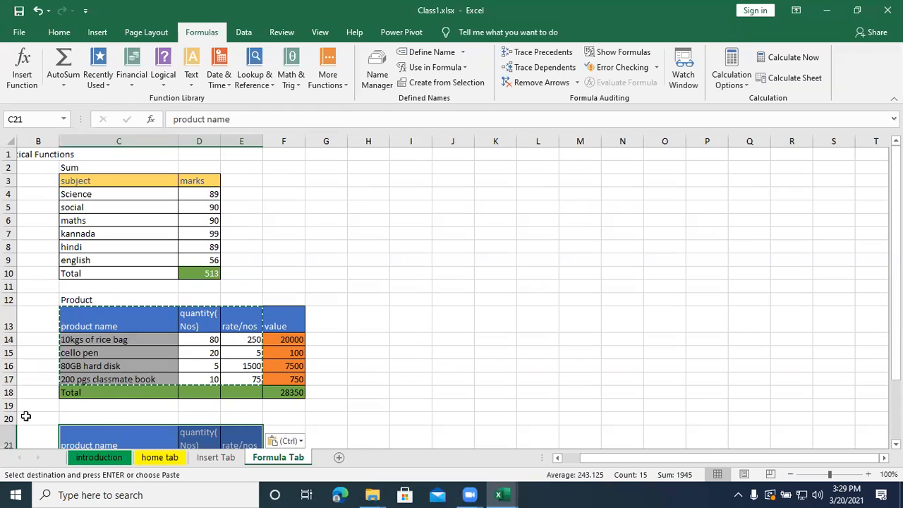
# - Enter the title Sumproduct in C20 above the copied table
pyautogui.click(101, 418)
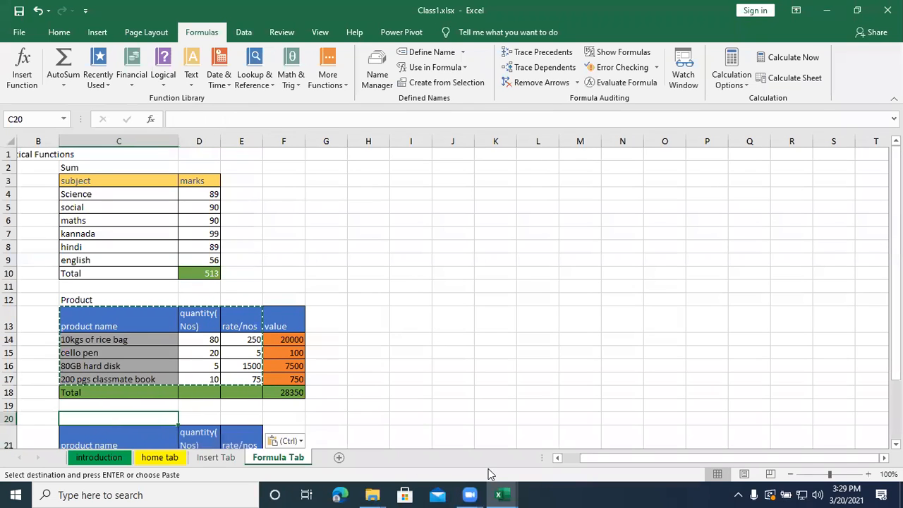
pyautogui.write('SumP')
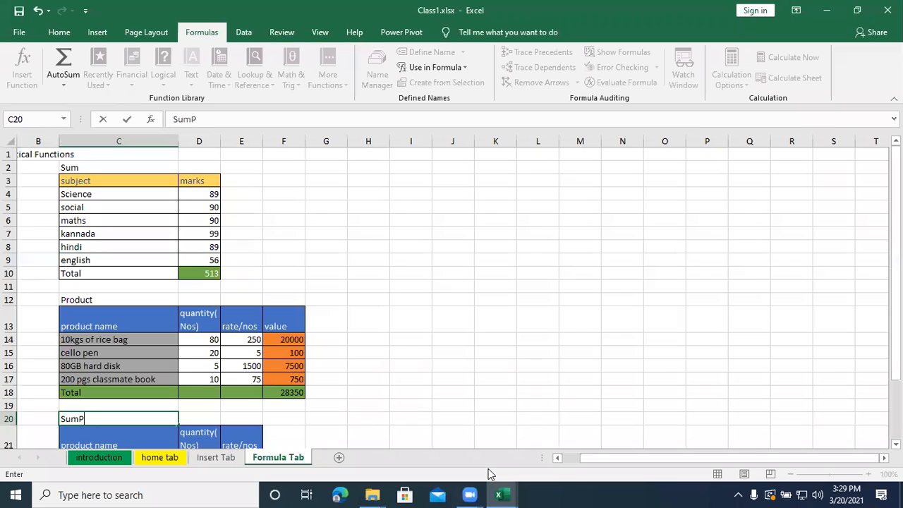
pyautogui.press('BackSpace')
pyautogui.write('p')
pyautogui.press('BackSpace')
pyautogui.write('product')
# - Add the column header Sumproduct in F21 beside the rate/nos header
pyautogui.click(288, 440)
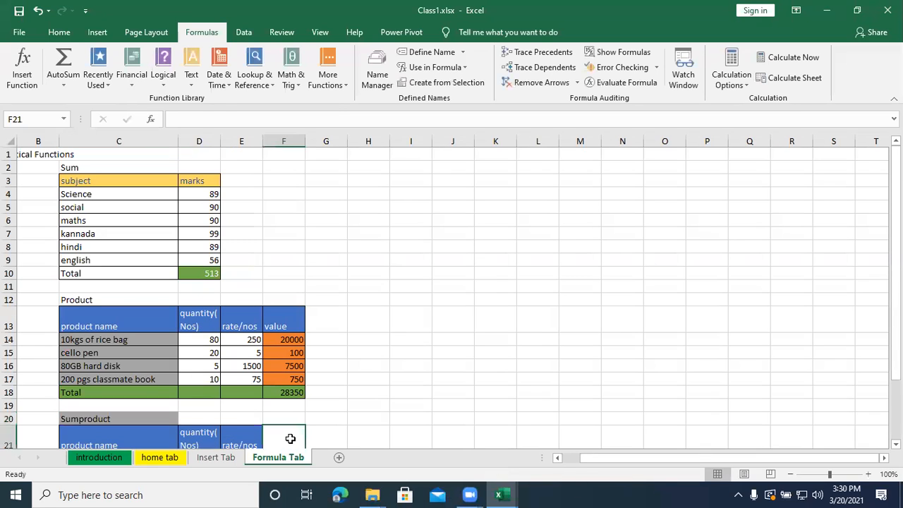
pyautogui.scroll(-2, 288, 435)
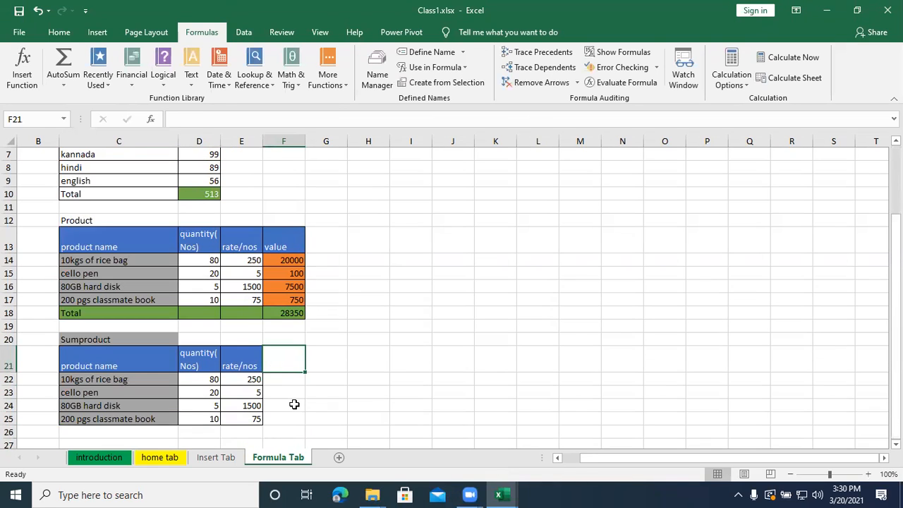
pyautogui.write('Si')
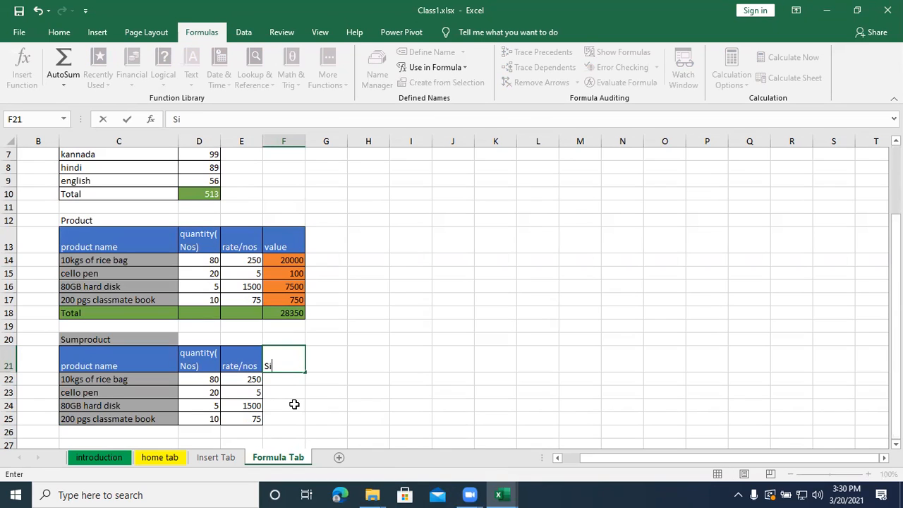
pyautogui.press('BackSpace')
pyautogui.write('umproduct')
pyautogui.press('Return')
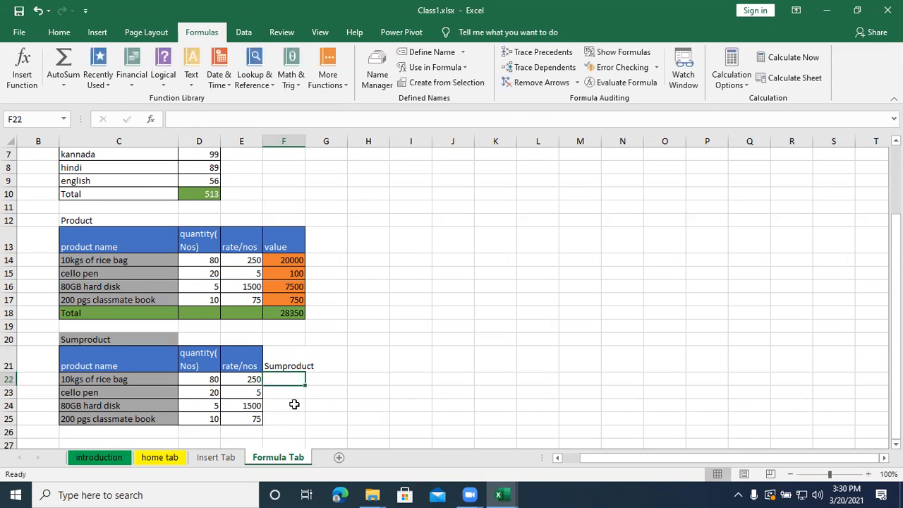
# - Copy the blue header formatting of E21 onto the Sumproduct header in F21
pyautogui.click(257, 354)
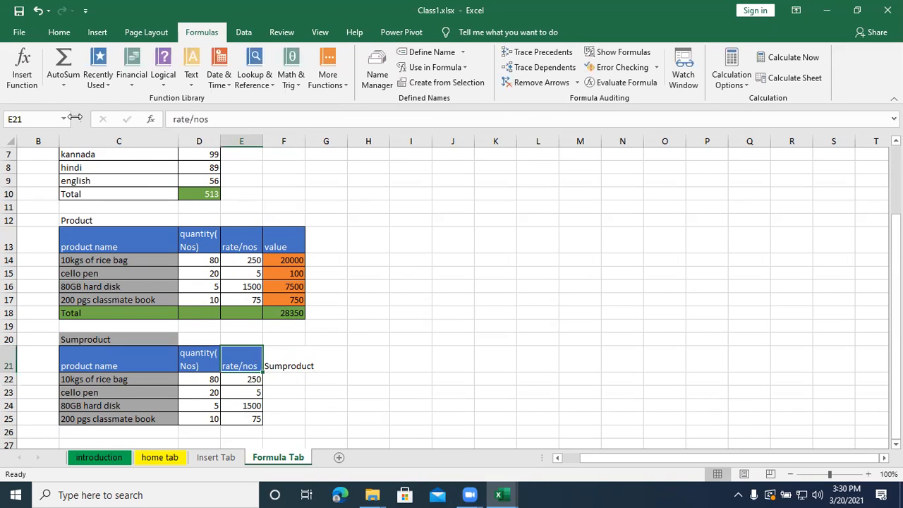
pyautogui.click(59, 34)
pyautogui.click(69, 82)
pyautogui.click(284, 364)
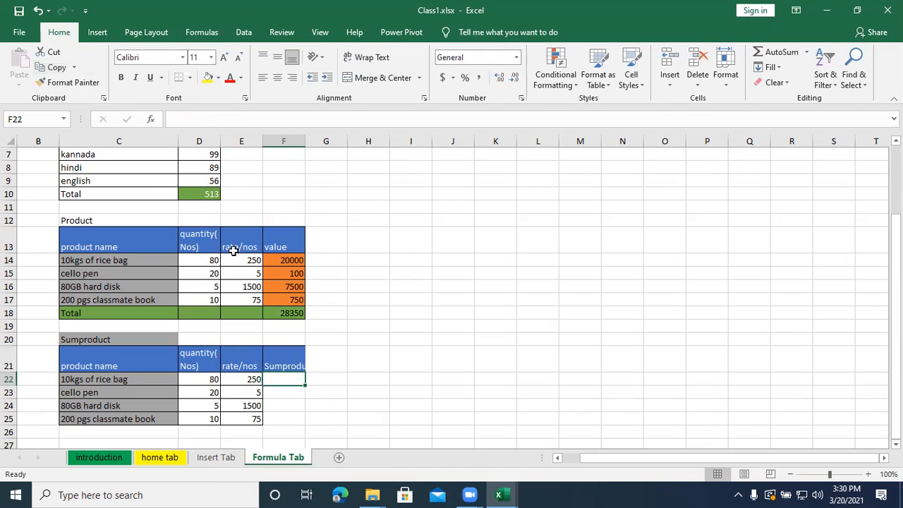
# - Copy the orange value-cell formatting of F14 onto cell F22
pyautogui.click(275, 260)
pyautogui.click(56, 83)
pyautogui.click(272, 377)
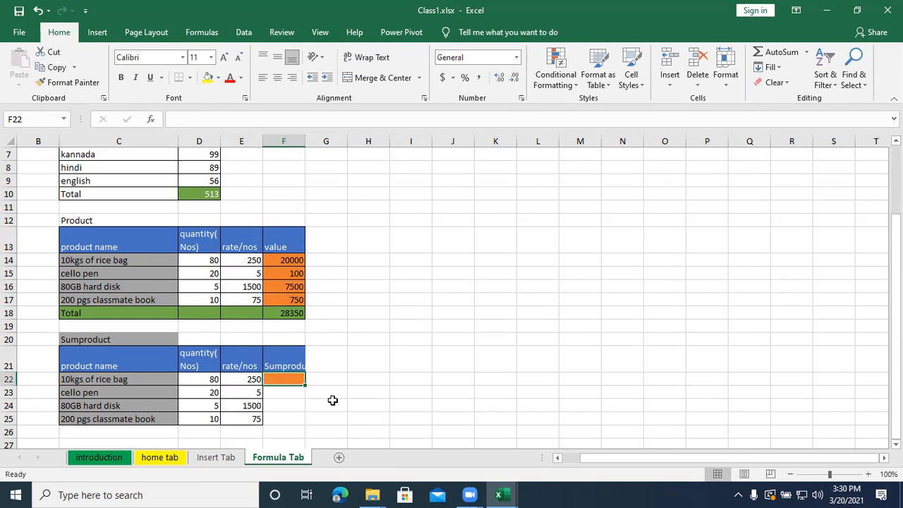
# - Review the individual product values in F14:F17 and the SUM formula in F18
pyautogui.click(273, 405)
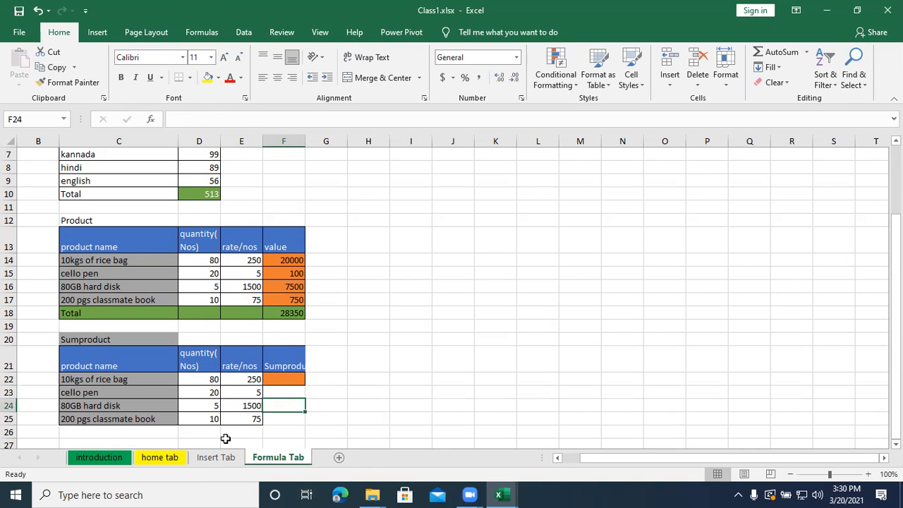
pyautogui.click(163, 340)
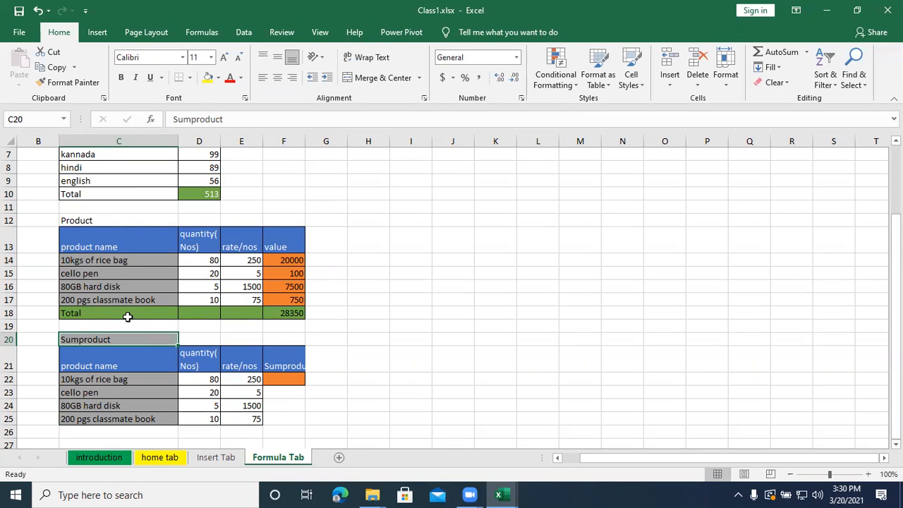
pyautogui.click(286, 263)
pyautogui.moveTo(286, 262); pyautogui.dragTo(284, 300)
pyautogui.click(284, 316)
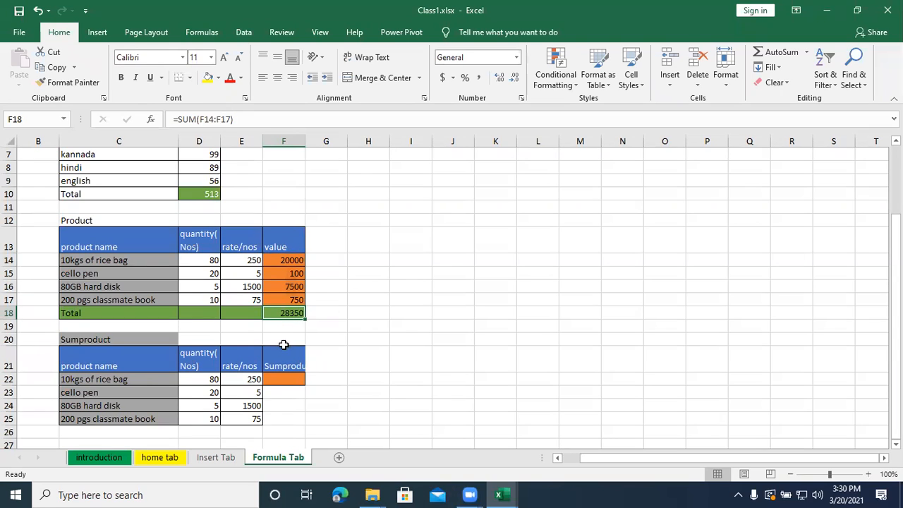
# - Widen column F to fit the full Sumproduct header in F21
pyautogui.moveTo(305, 138); pyautogui.dragTo(317, 212)
pyautogui.click(308, 359)
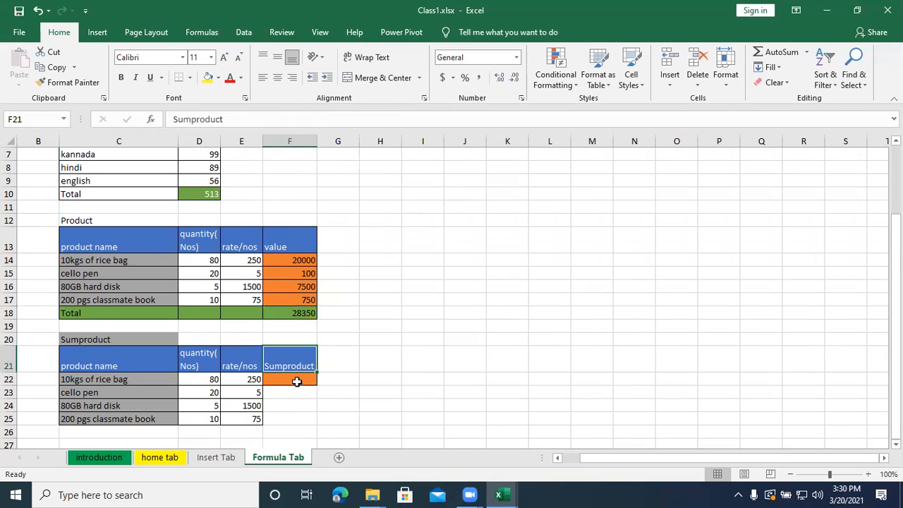
# - Calculate the total value of all products in F22 with the formula =SUMPRODUCT(D22:D25,E22:E25)
pyautogui.click(296, 381)
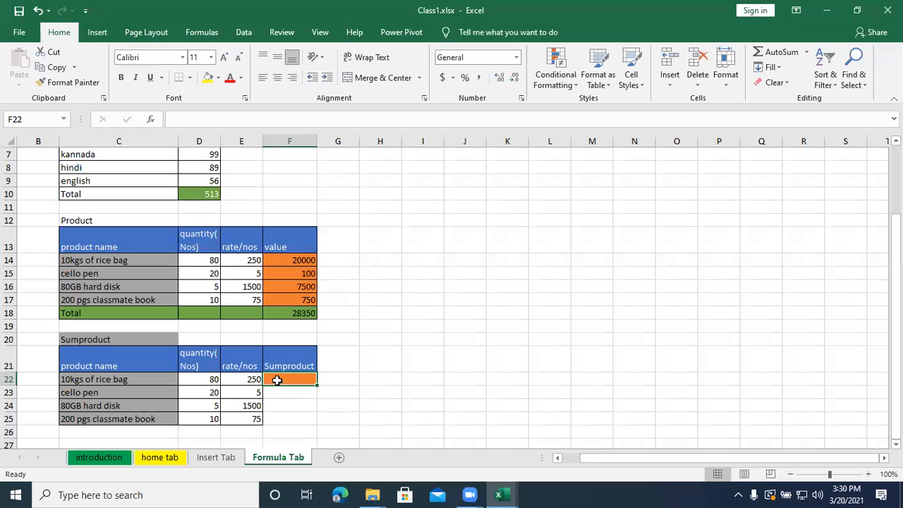
pyautogui.write('=s')
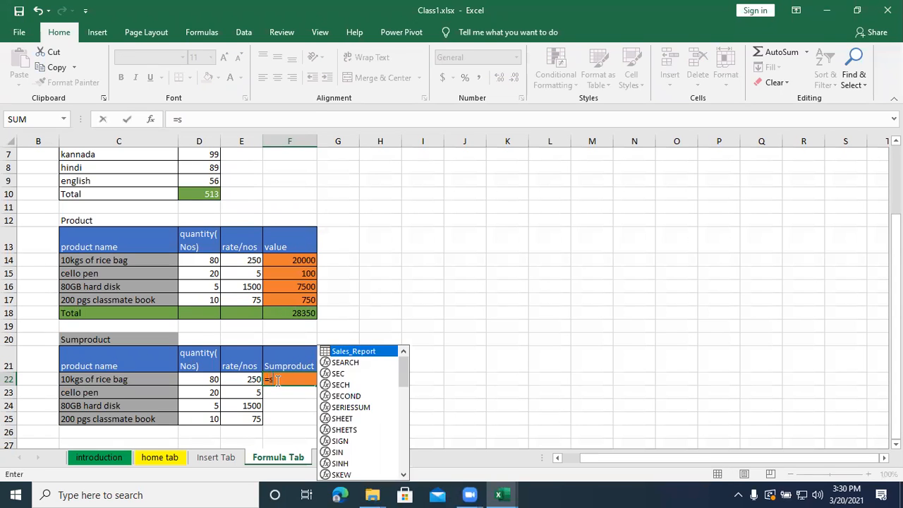
pyautogui.write('ump')
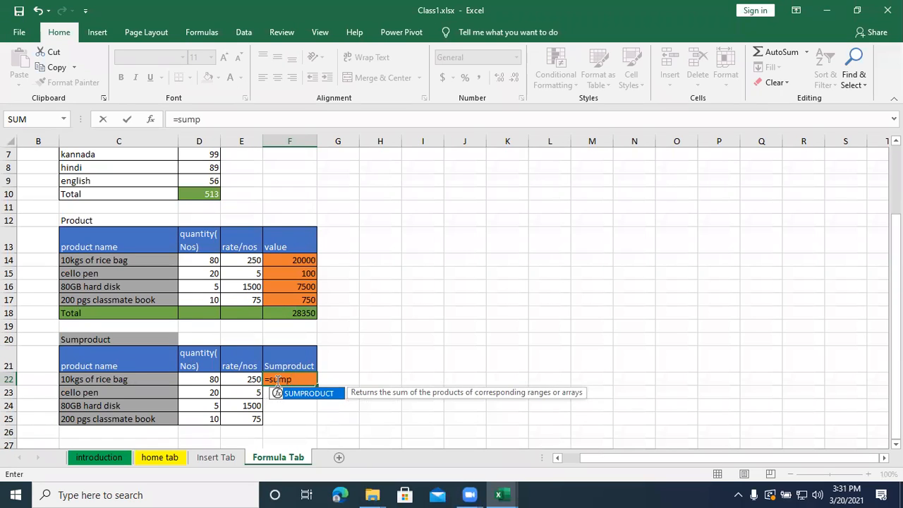
pyautogui.press('Tab')
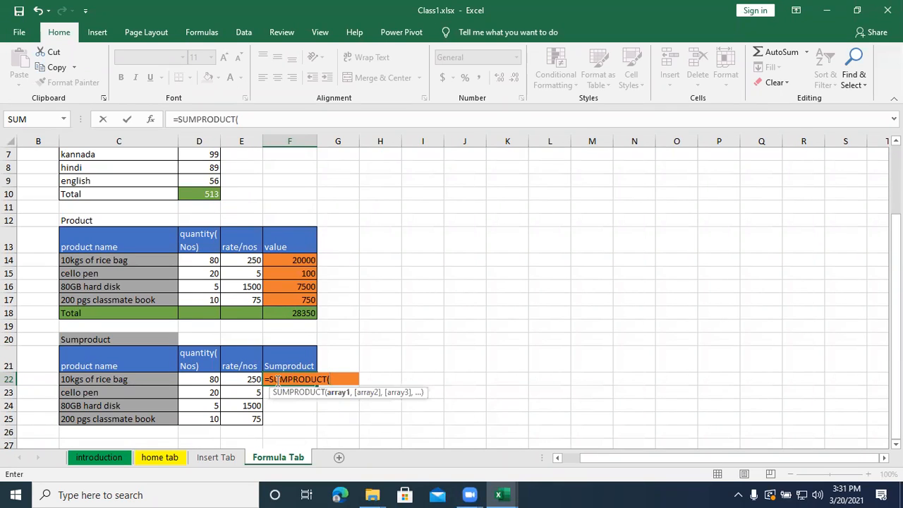
pyautogui.press('BackSpace')
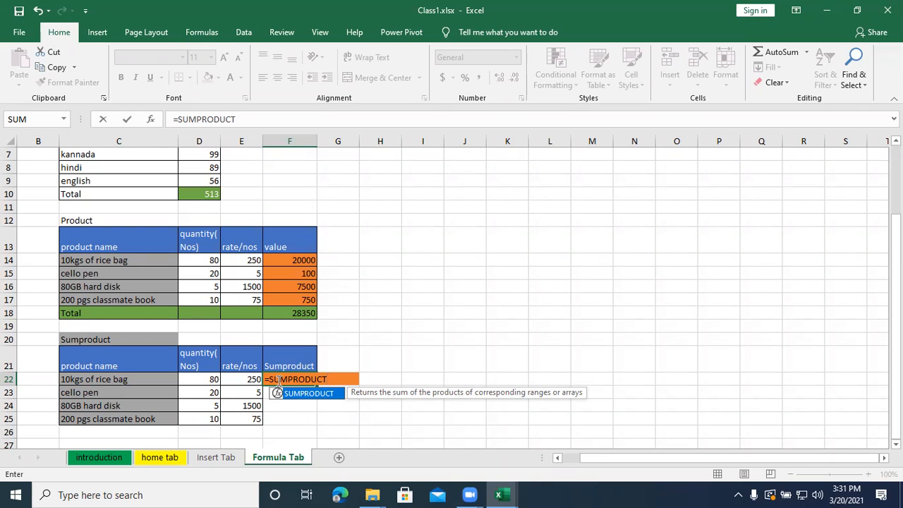
pyautogui.write('(')
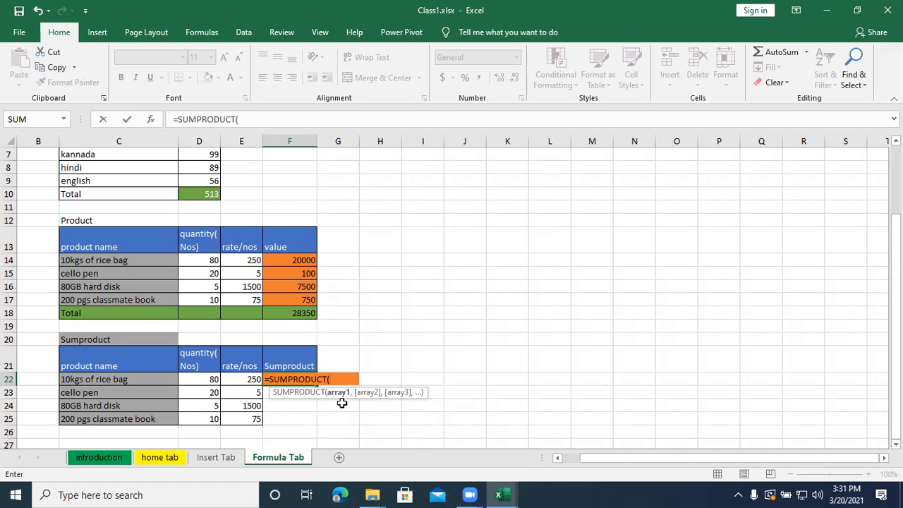
pyautogui.moveTo(193, 379); pyautogui.dragTo(206, 421)
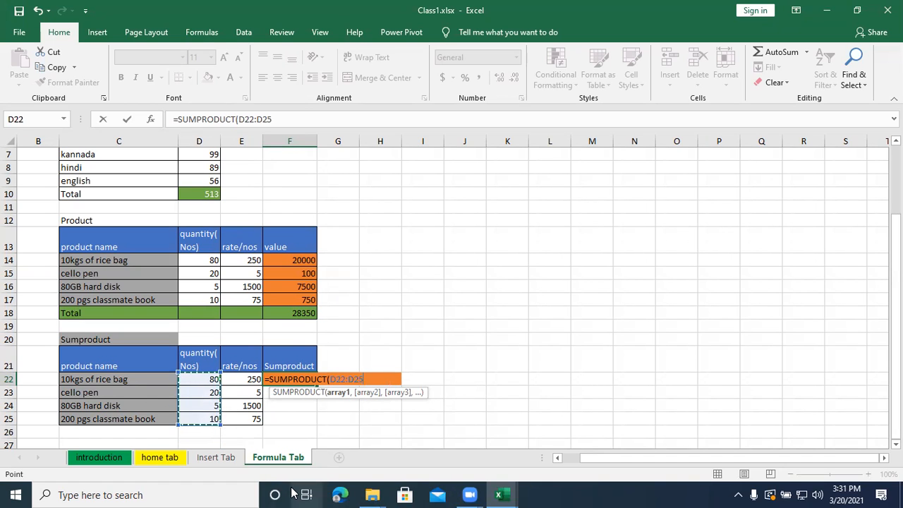
pyautogui.write(',')
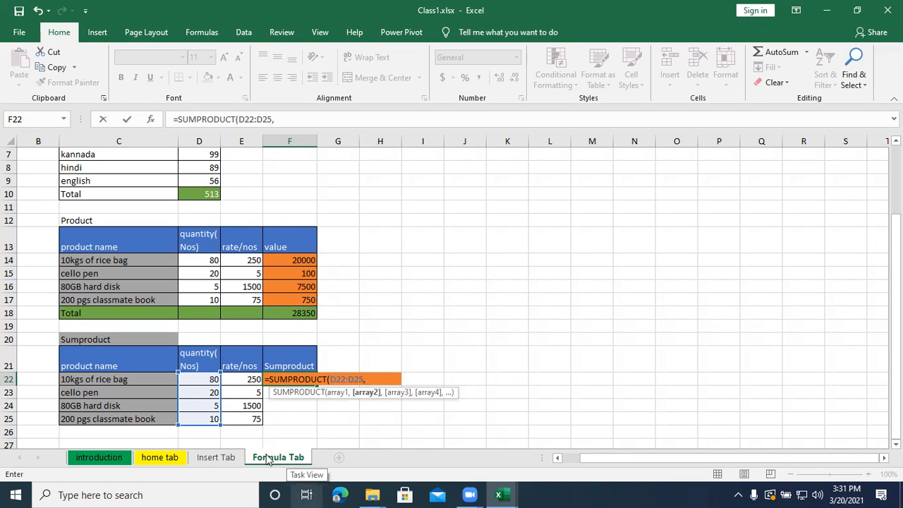
pyautogui.moveTo(242, 379); pyautogui.dragTo(250, 414)
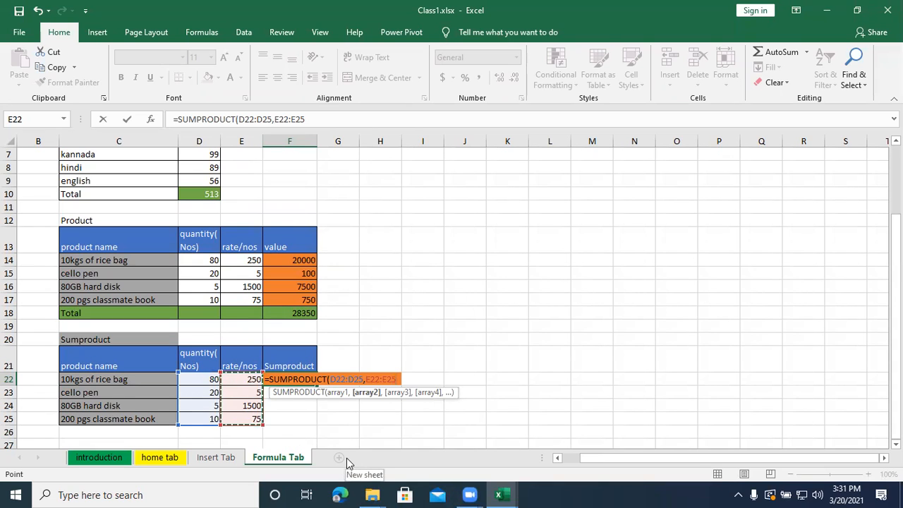
pyautogui.write(')')
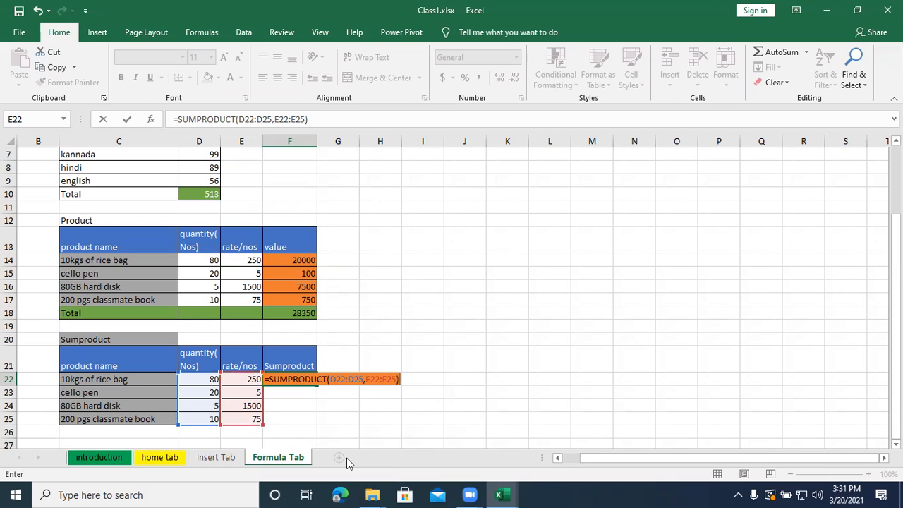
pyautogui.press('Return')
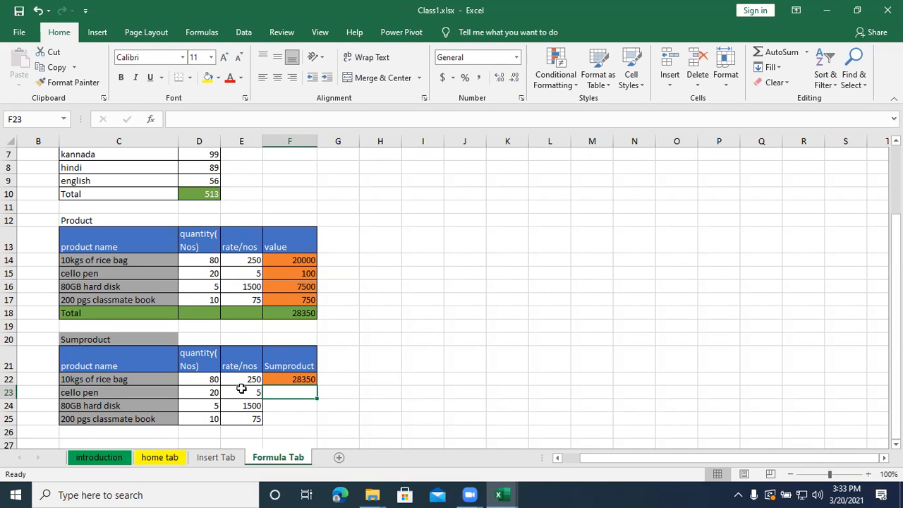
# - Calculate the total value of all products again in F24 with the formula =SUMPRODUCT(D22:D25,E22:E25)
pyautogui.click(284, 405)
pyautogui.write('=su')
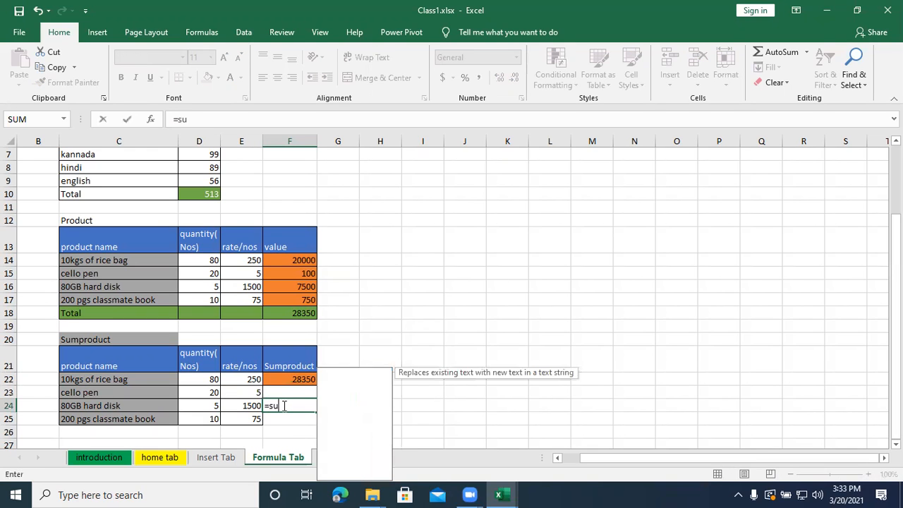
pyautogui.write('mpr')
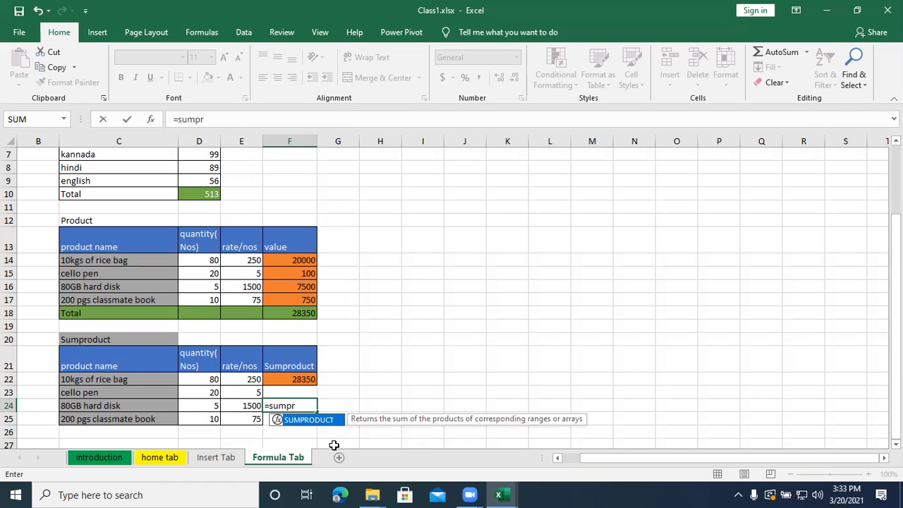
pyautogui.press('Tab')
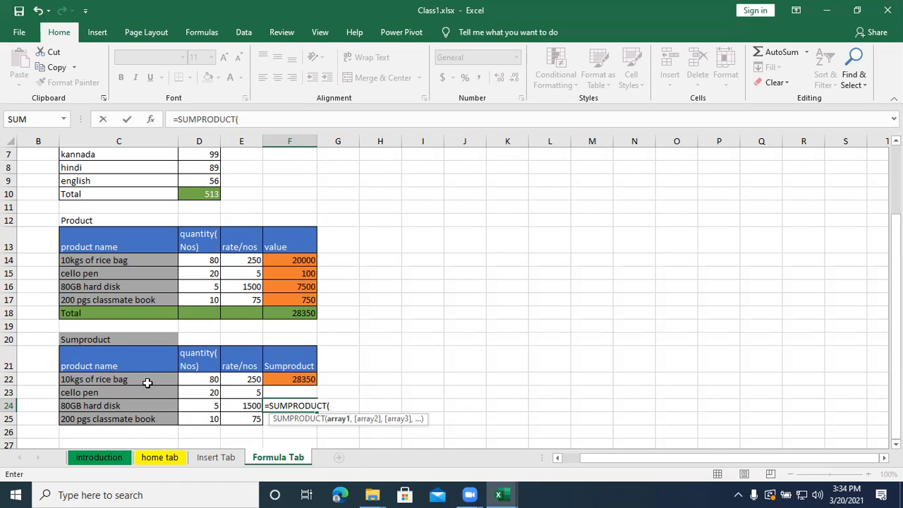
pyautogui.moveTo(201, 381); pyautogui.dragTo(191, 417)
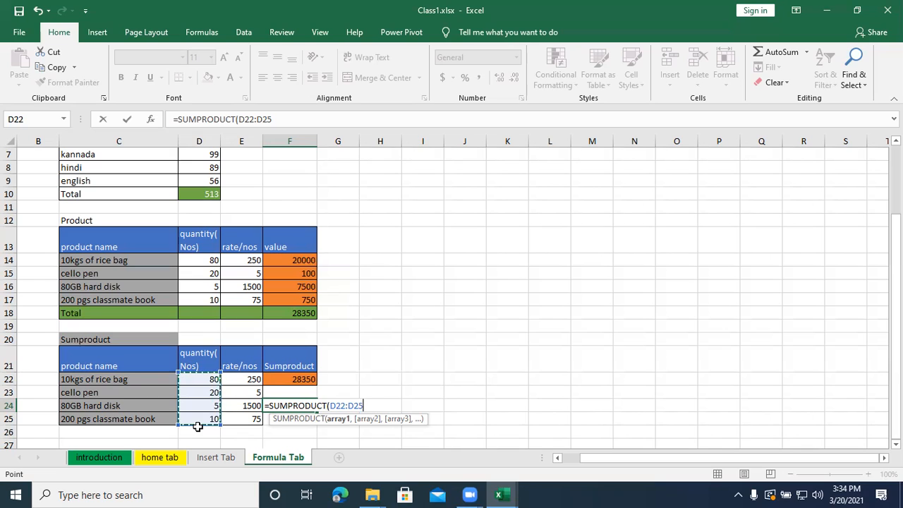
pyautogui.write(',')
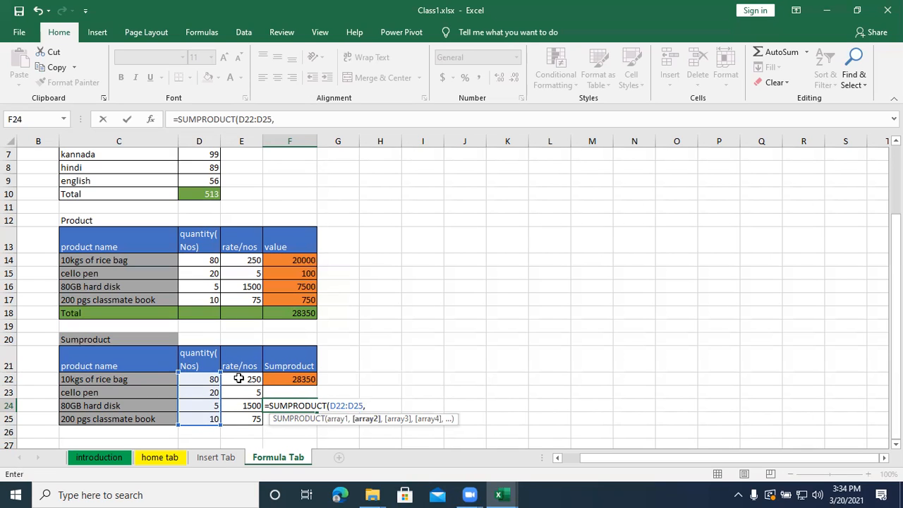
pyautogui.moveTo(239, 379); pyautogui.dragTo(238, 416)
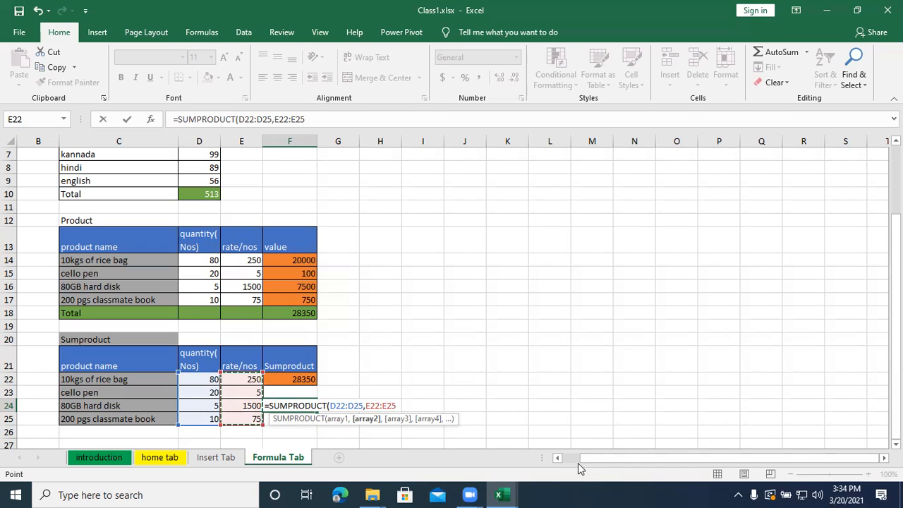
pyautogui.write(')')
pyautogui.press('Return')
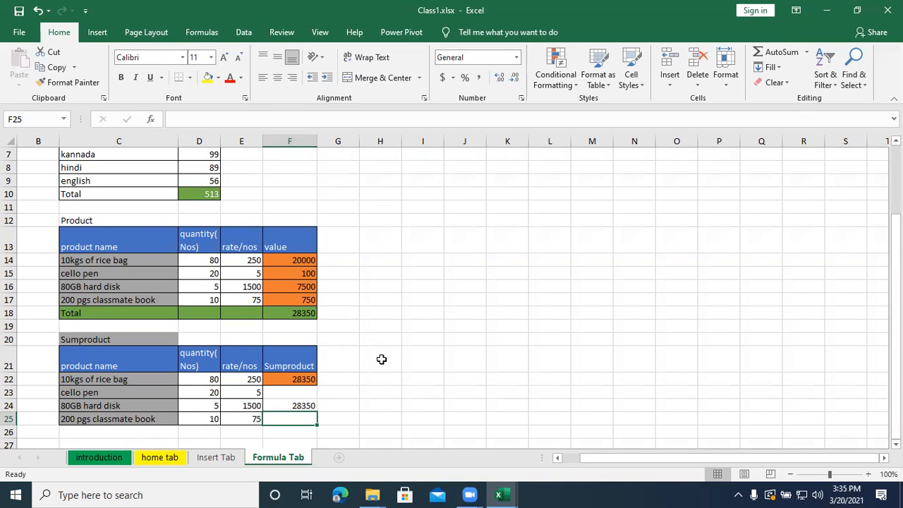
# - Copy the student marks table in A272:G282, from SL.No to Sub5, on the Insert Tab sheet
pyautogui.click(227, 460)
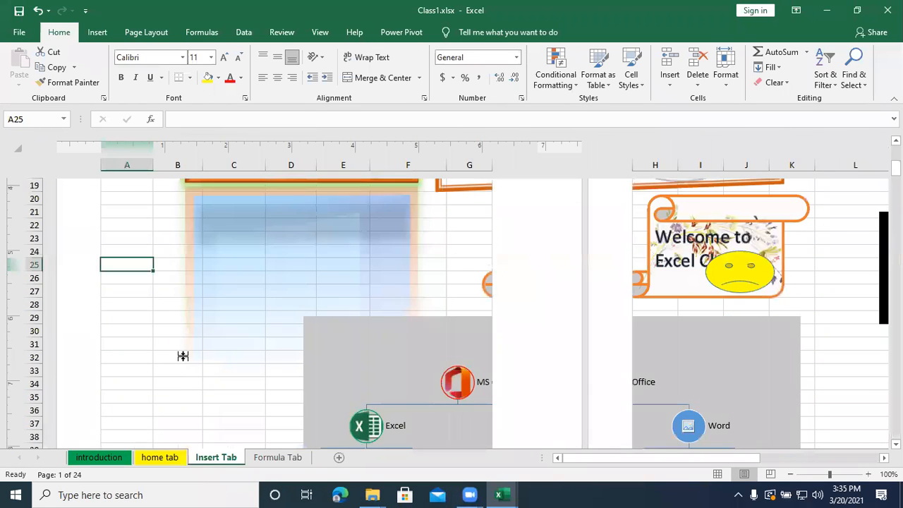
pyautogui.scroll(-20, 182, 353)
pyautogui.scroll(-20, 181, 340)
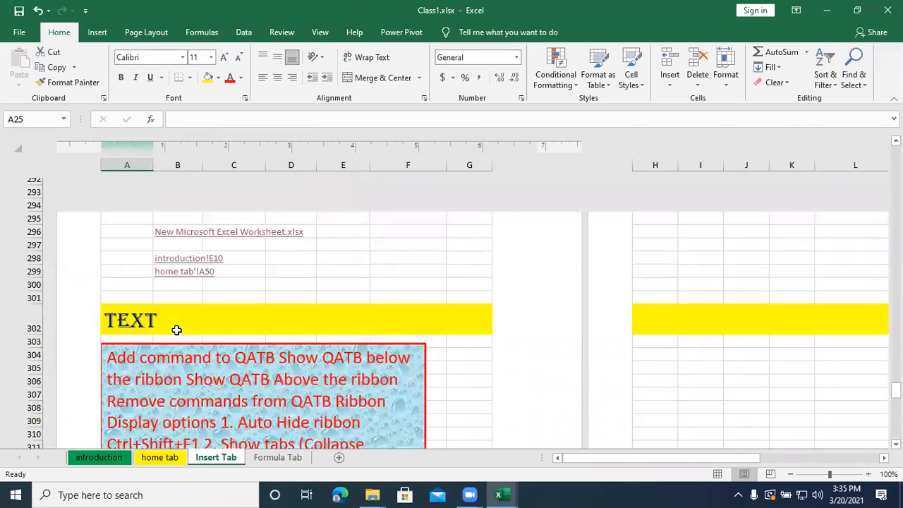
pyautogui.scroll(-5, 176, 329)
pyautogui.scroll(5, 176, 330)
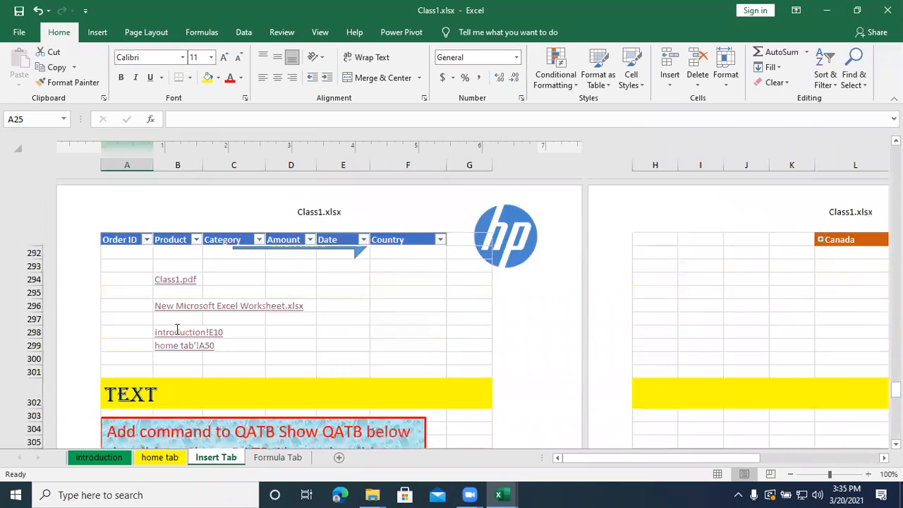
pyautogui.scroll(7, 177, 330)
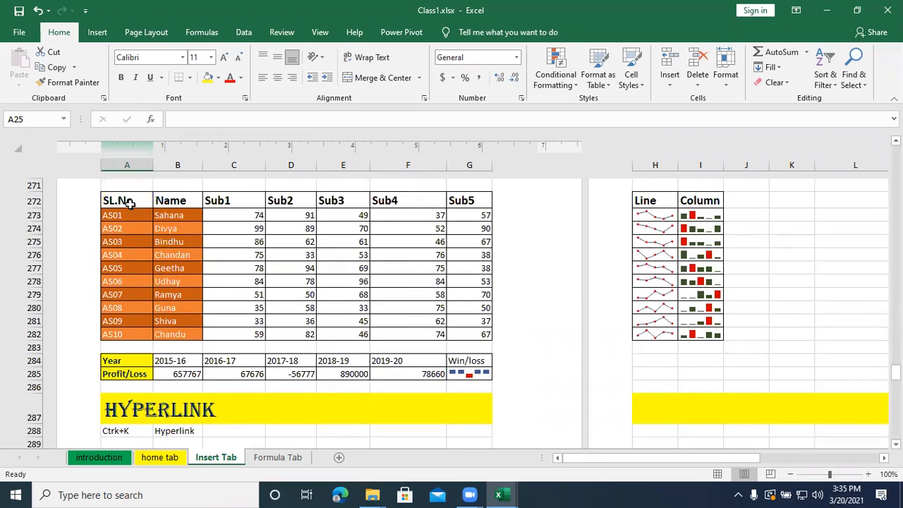
pyautogui.moveTo(130, 203); pyautogui.dragTo(449, 334)
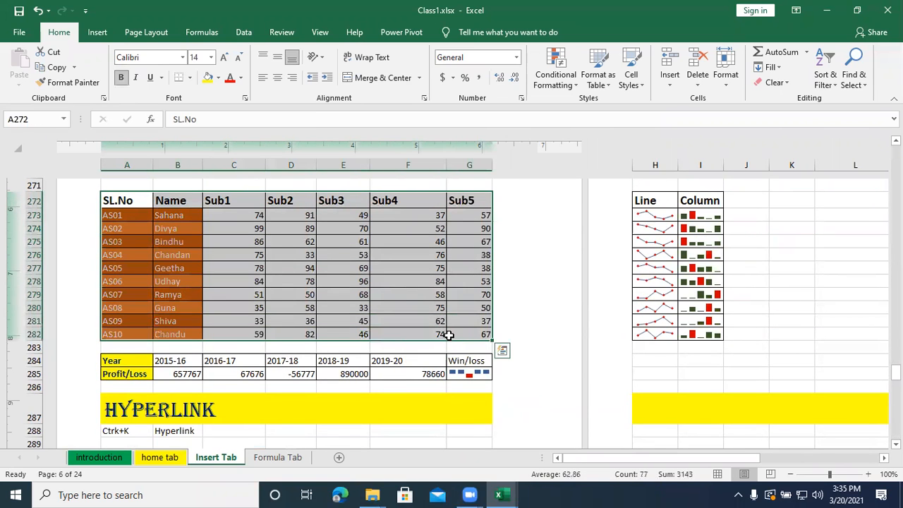
pyautogui.hotkey('ctrl', 'c')
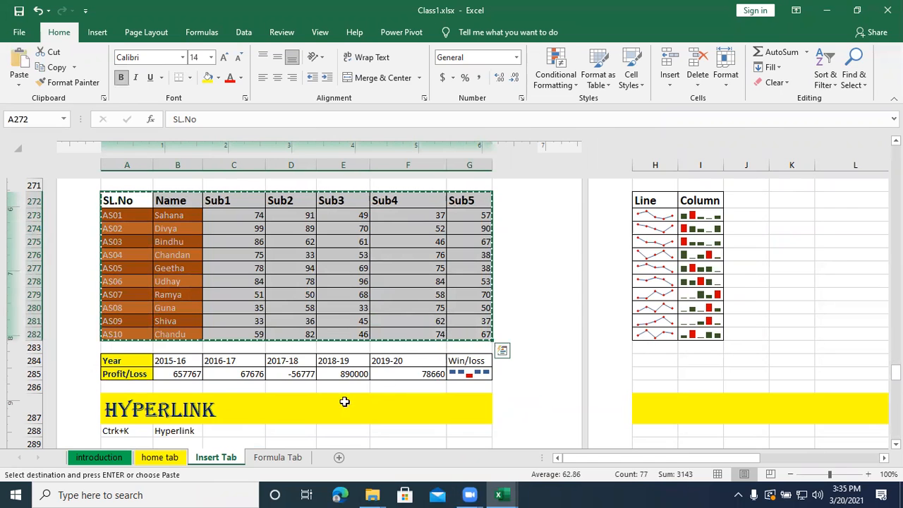
# - Paste the copied marks table at C28 on the Formula Tab sheet, below the Sumproduct table
pyautogui.click(266, 458)
pyautogui.scroll(-4, 179, 374)
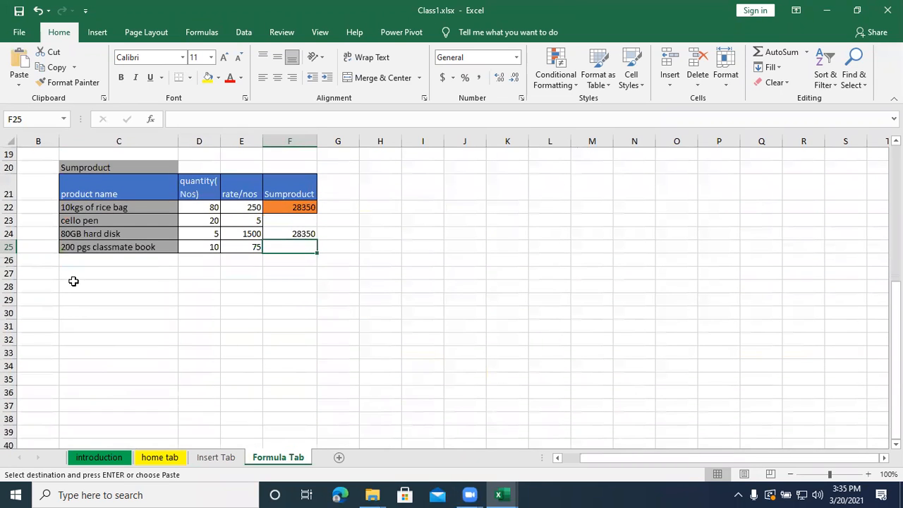
pyautogui.click(67, 285)
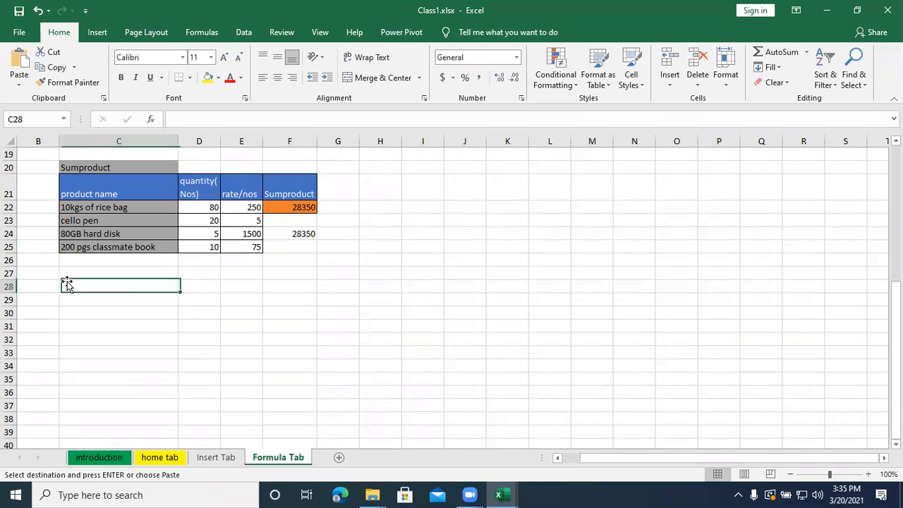
pyautogui.hotkey('ctrl', 'v')
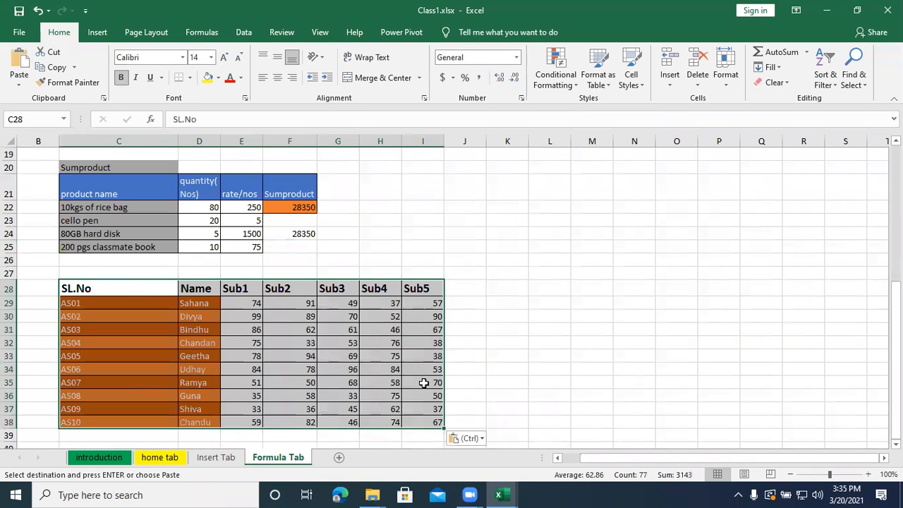
pyautogui.click(644, 461)
pyautogui.click(708, 460)
# - Add the headers Total, Average, Max and Min in J28:M28, beside the Sub5 column
pyautogui.click(449, 294)
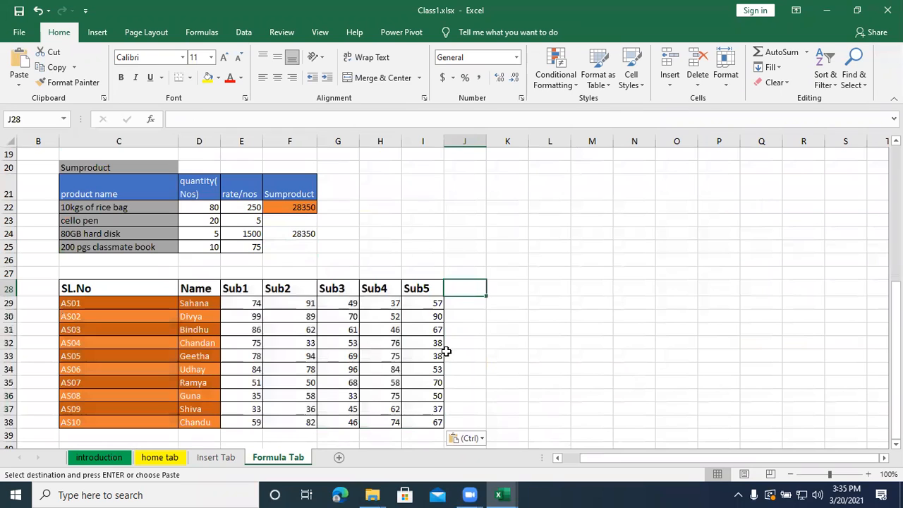
pyautogui.write('Total')
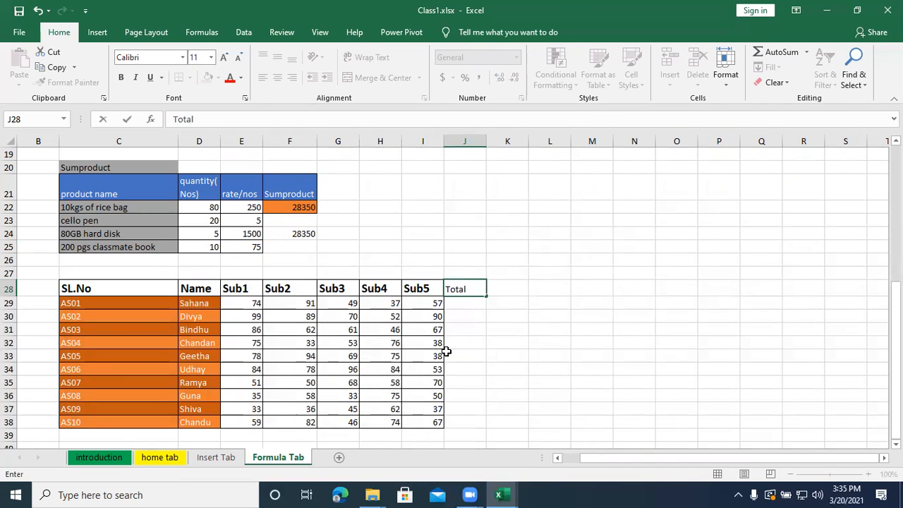
pyautogui.press('Tab')
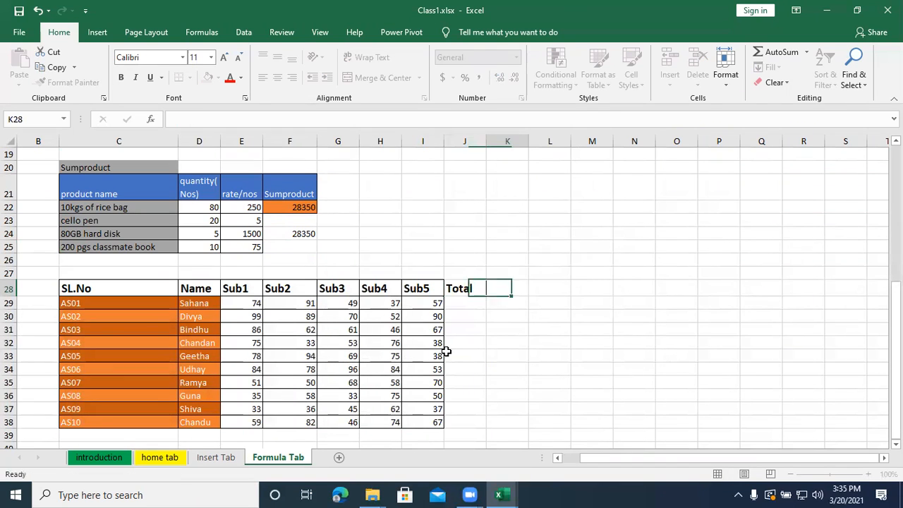
pyautogui.write('Avea')
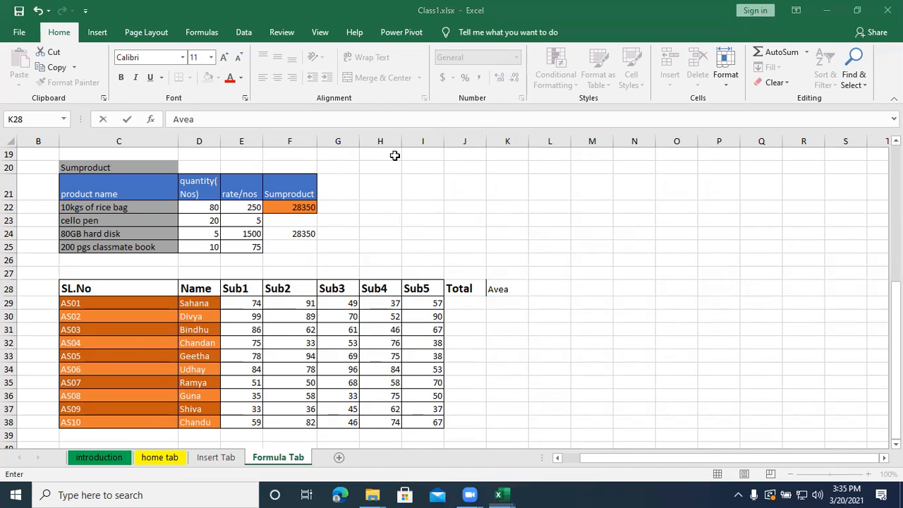
pyautogui.click(519, 289)
pyautogui.press('BackSpace')
pyautogui.write('rage')
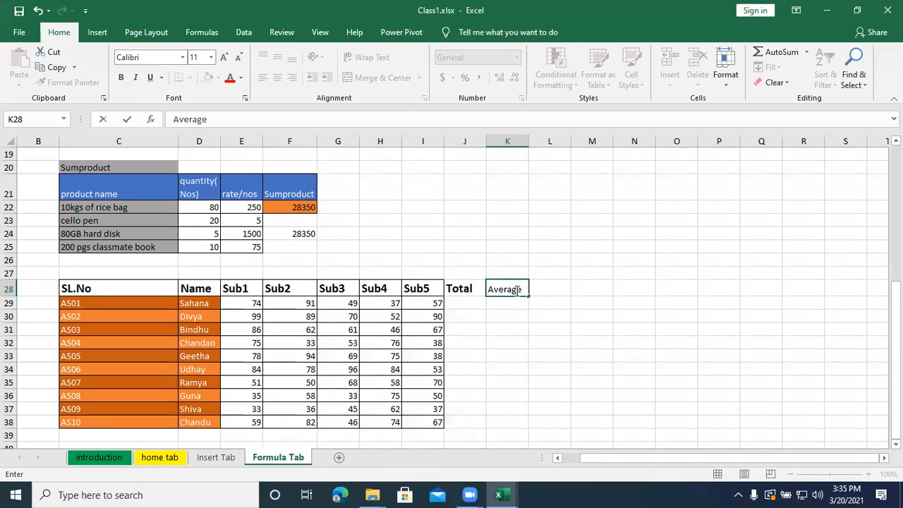
pyautogui.press('Tab')
pyautogui.write('Max')
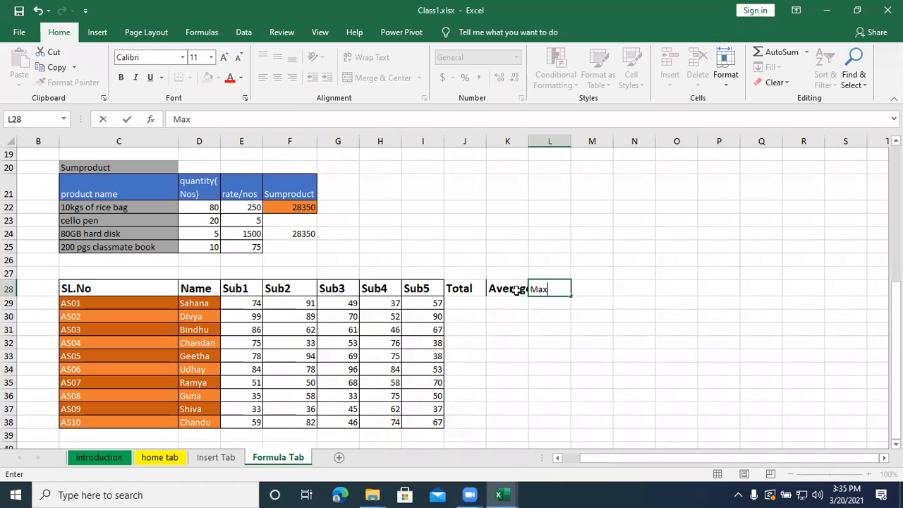
pyautogui.press('Tab')
pyautogui.write('Min')
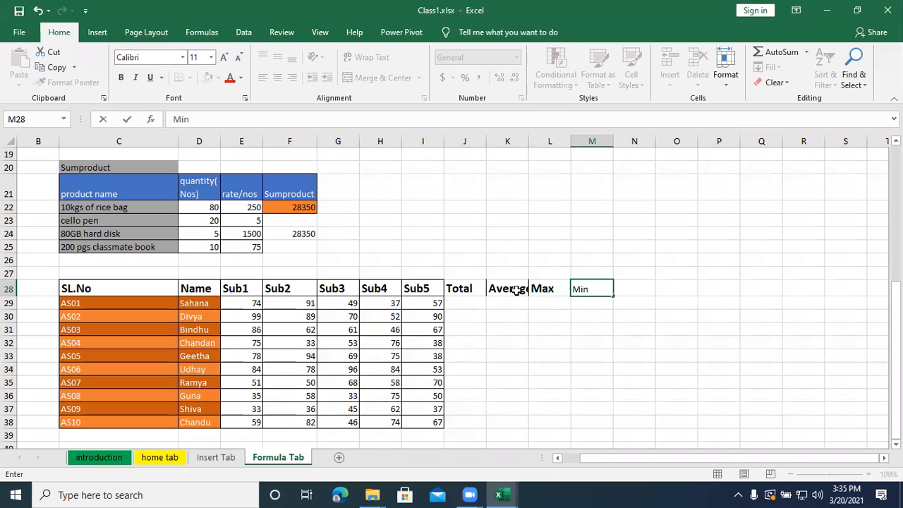
pyautogui.press('Return')
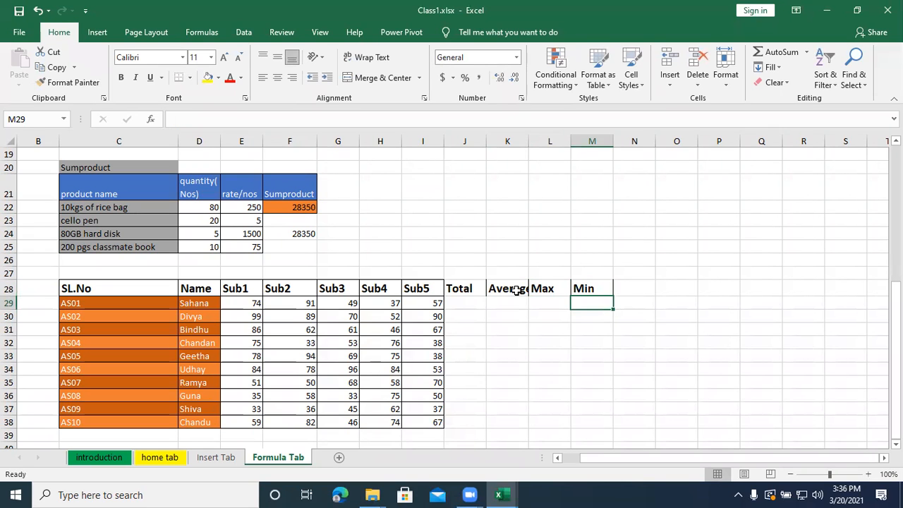
# - Apply All Borders to the new Total, Average, Max and Min columns in J28:M38
pyautogui.click(508, 288)
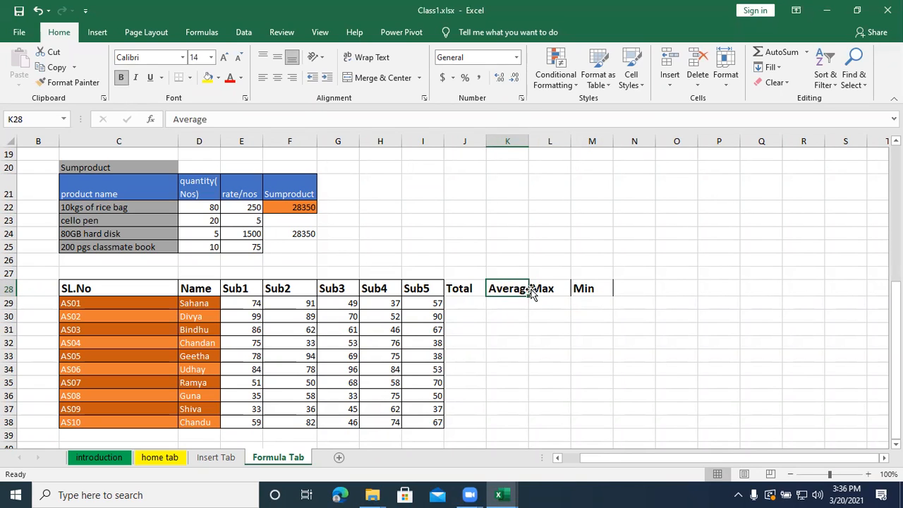
pyautogui.click(536, 289)
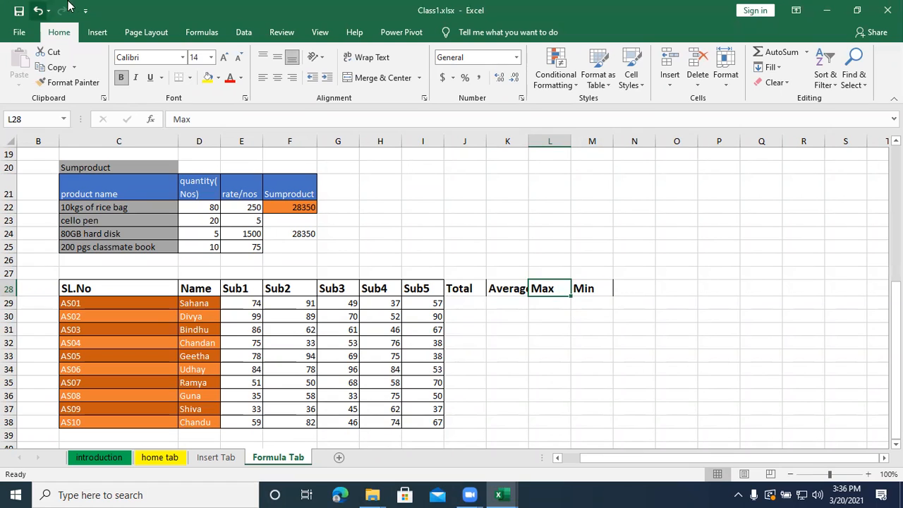
pyautogui.click(582, 288)
pyautogui.moveTo(465, 294); pyautogui.dragTo(609, 421)
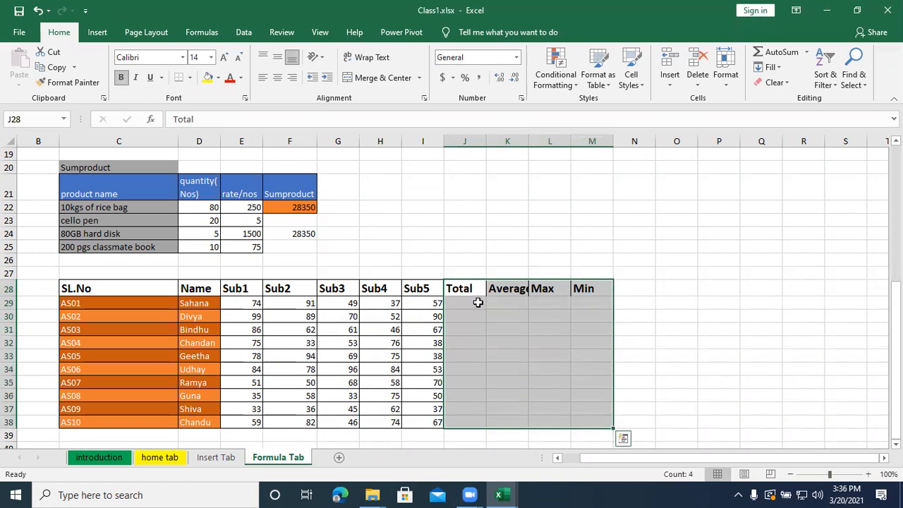
pyautogui.click(191, 79)
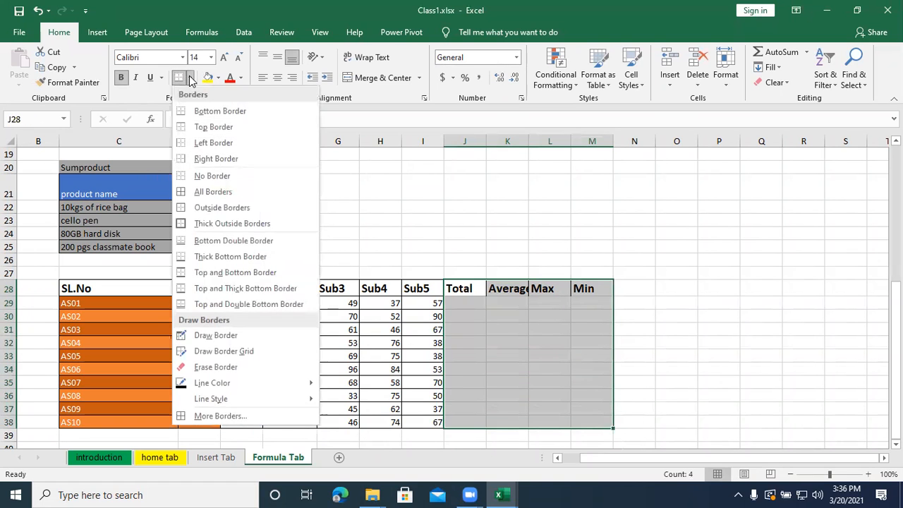
pyautogui.click(210, 189)
# - Total the first student's five subject marks in J29 with AutoSum
pyautogui.click(472, 302)
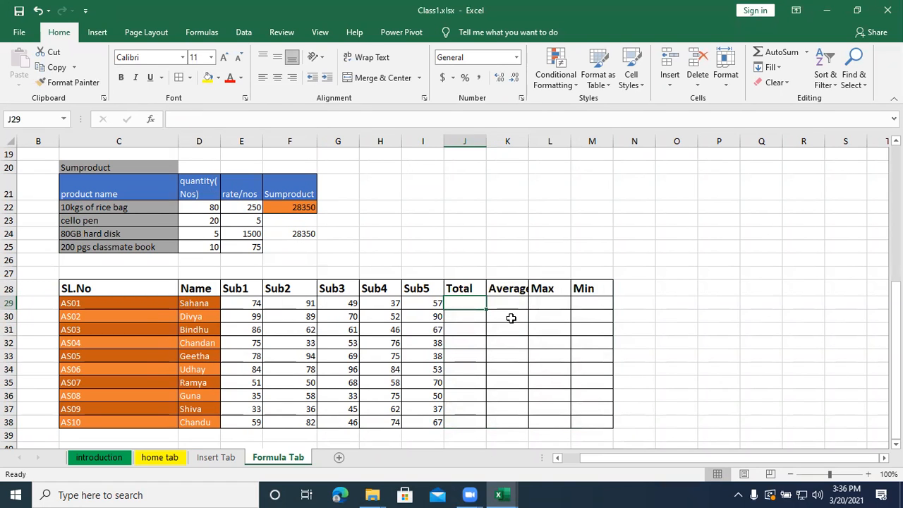
pyautogui.hotkey('alt', '=')
pyautogui.press('Return')
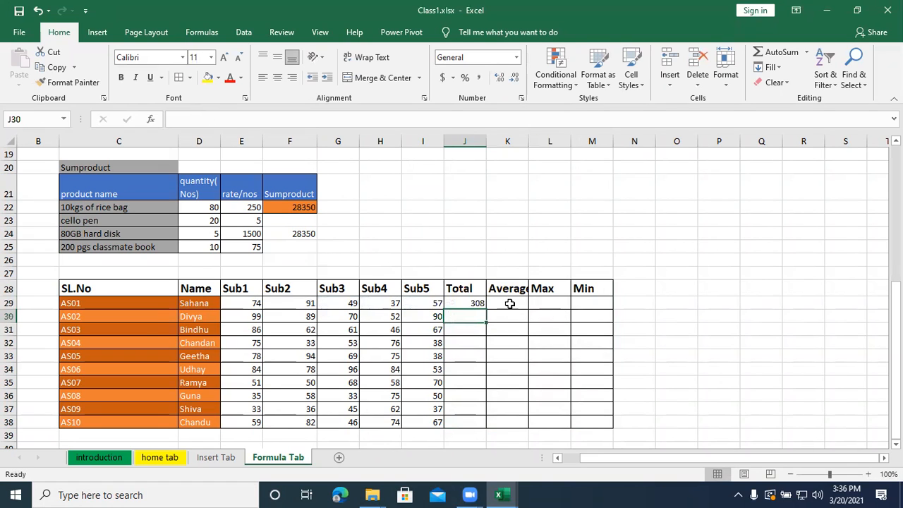
# - Calculate the first student's average mark in K29 with the AVERAGE function over E29:I29
pyautogui.click(509, 304)
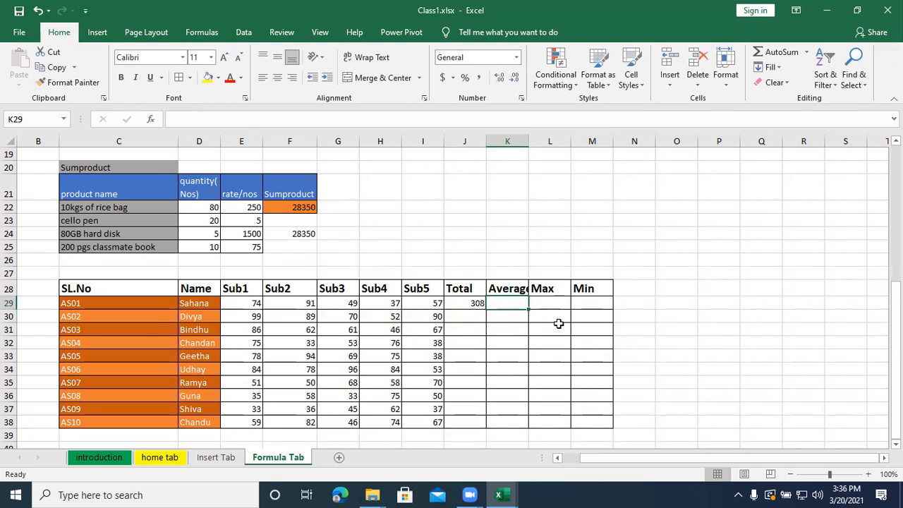
pyautogui.write('=ave')
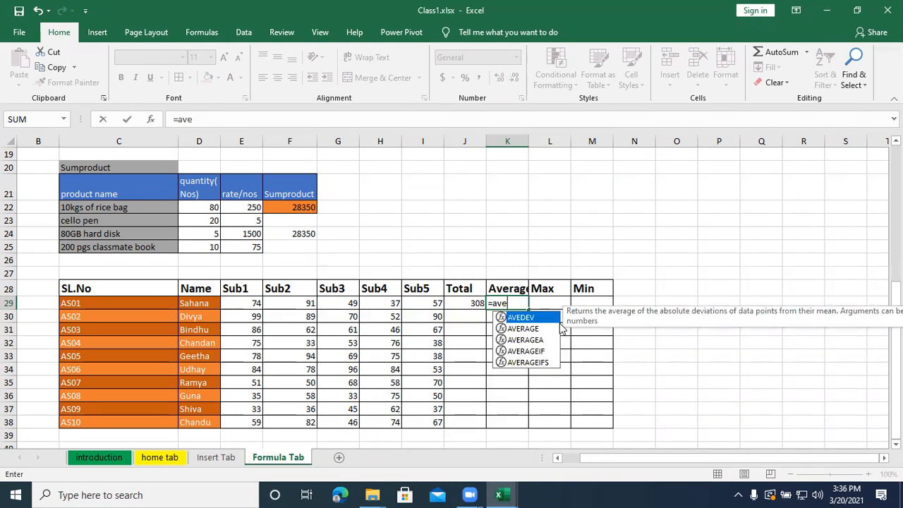
pyautogui.write('rage')
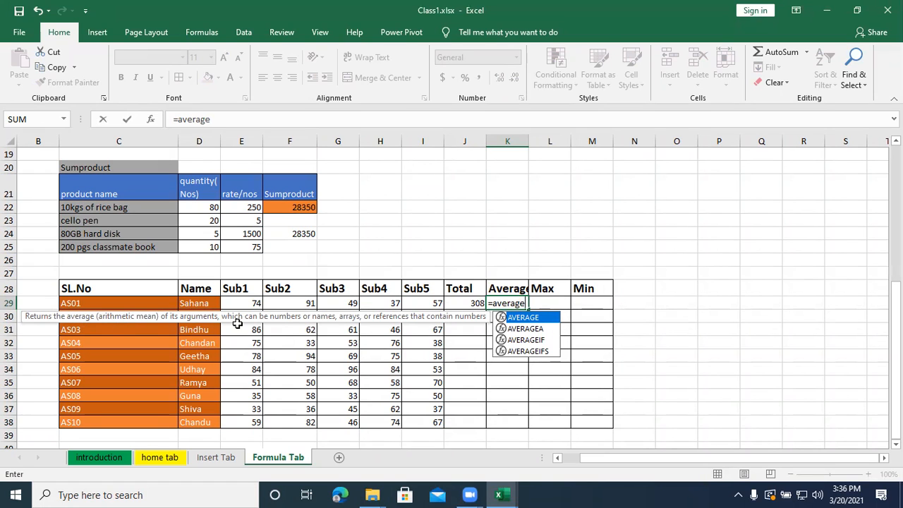
pyautogui.write('(')
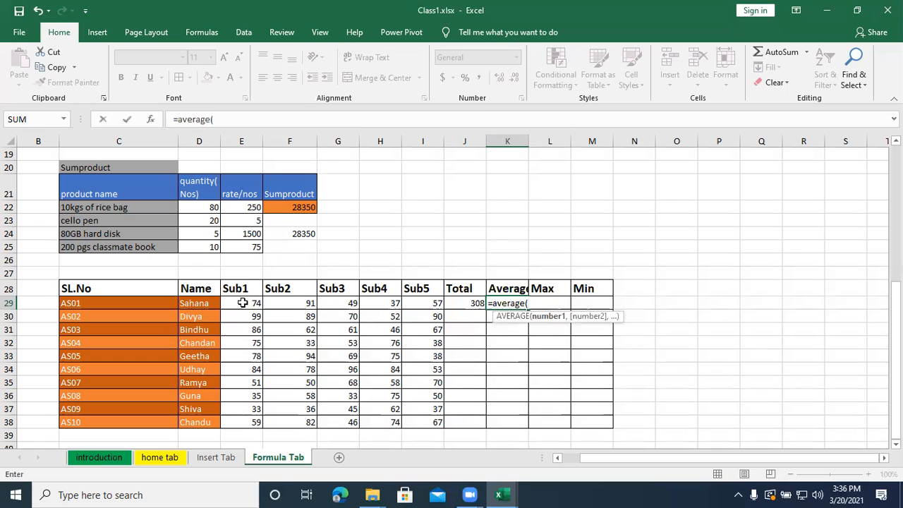
pyautogui.moveTo(242, 303); pyautogui.dragTo(415, 310)
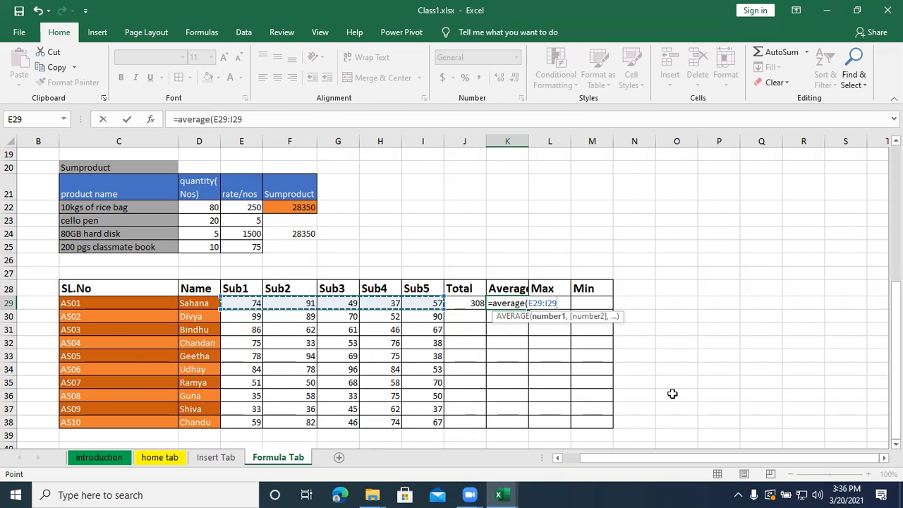
pyautogui.write(')')
pyautogui.press('Return')
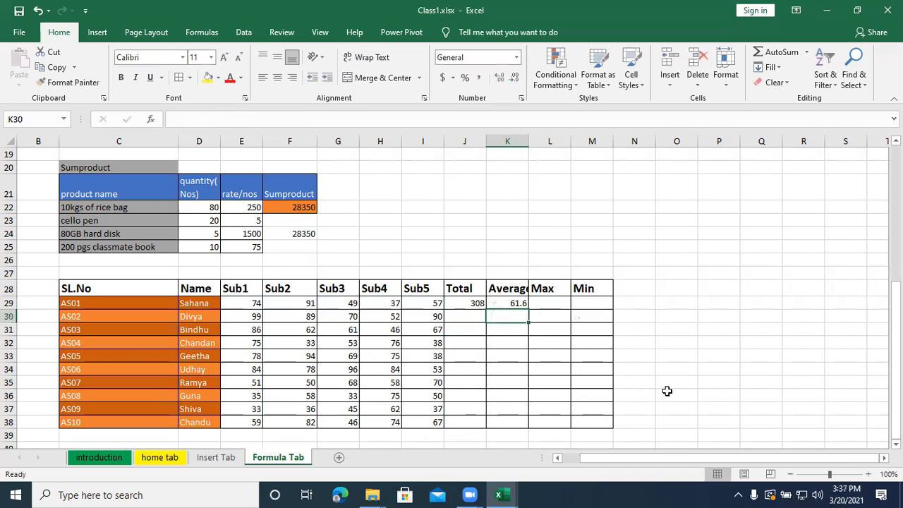
# - Find the first student's highest mark in L29 with the MAX function over E29:I29
pyautogui.click(537, 301)
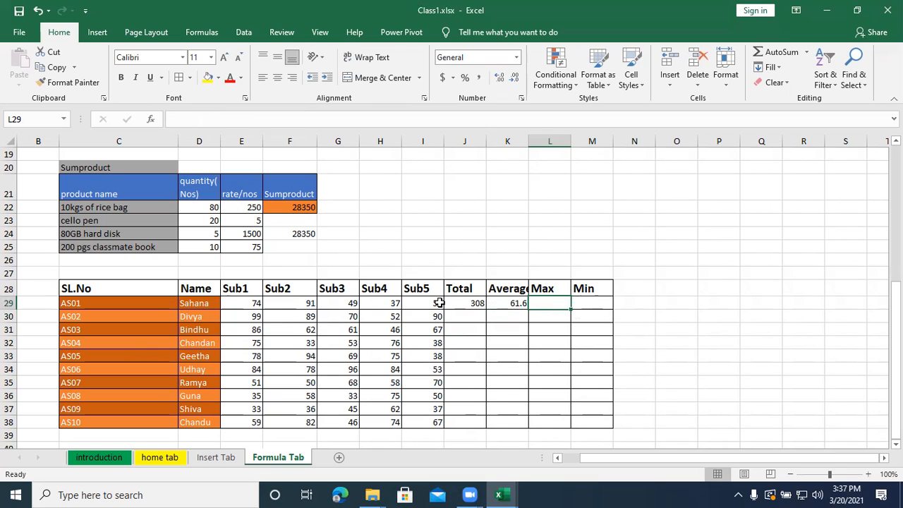
pyautogui.write('=')
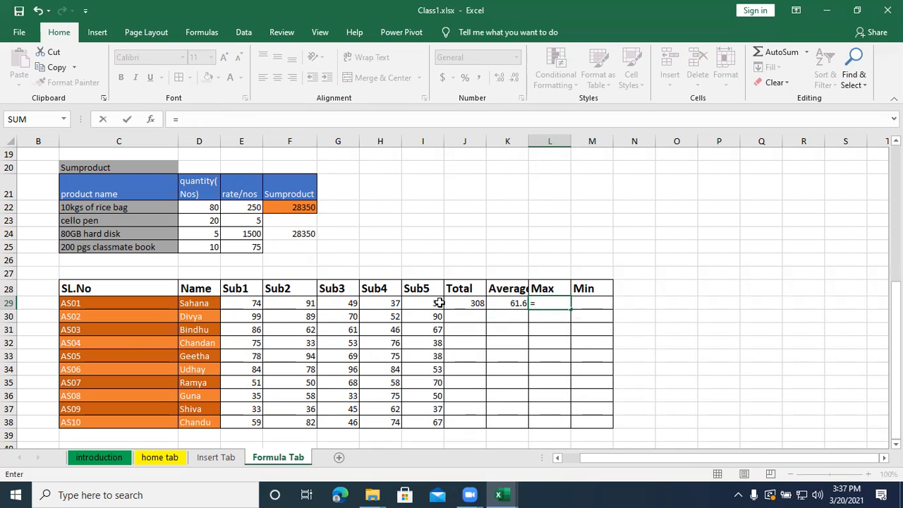
pyautogui.write('max(')
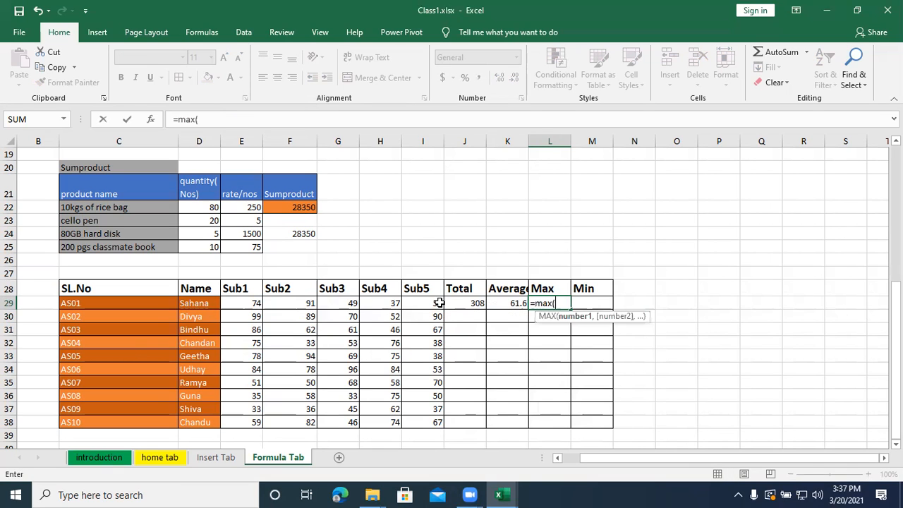
pyautogui.moveTo(235, 305); pyautogui.dragTo(437, 304)
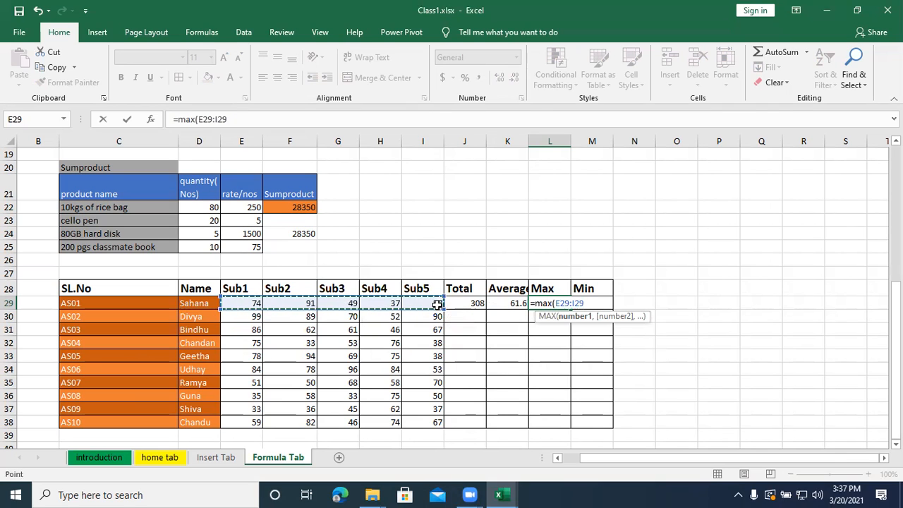
pyautogui.moveTo(455, 494)
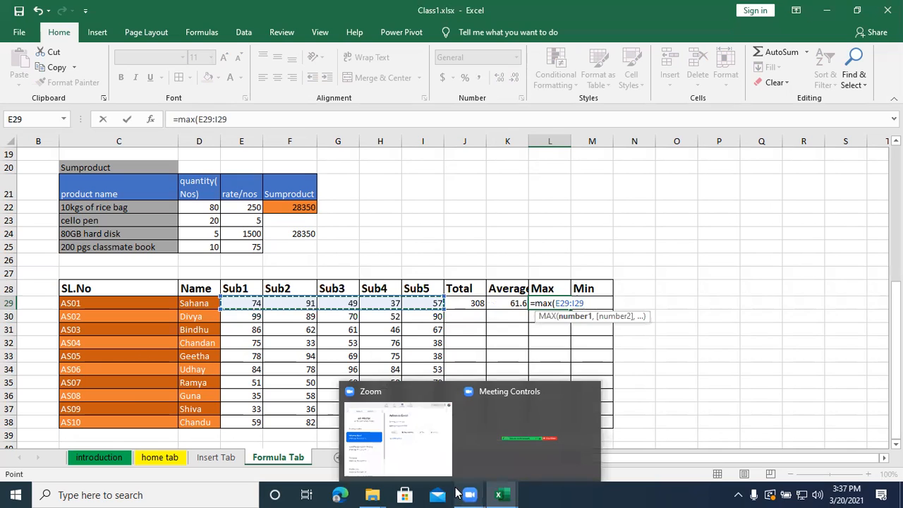
pyautogui.write(')')
pyautogui.press('Return')
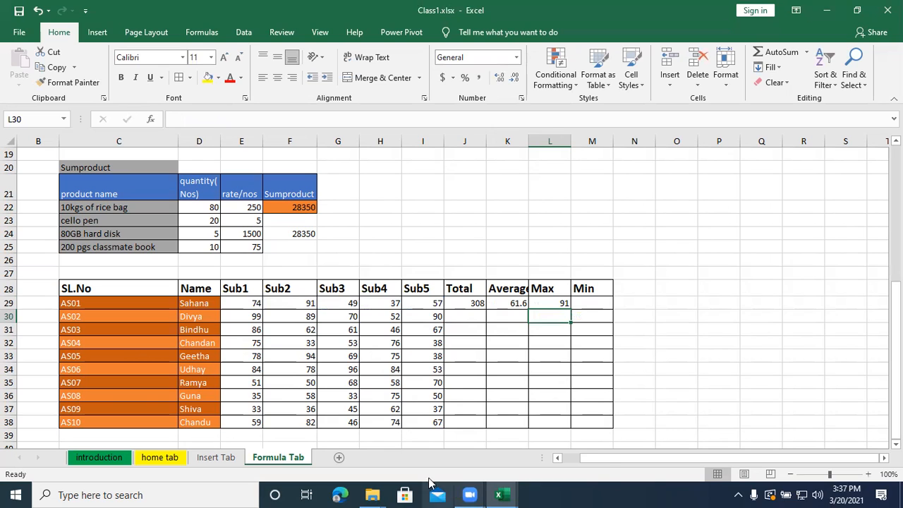
# - Find the first student's lowest mark in M29 with the MIN function over E29:I29
pyautogui.click(591, 301)
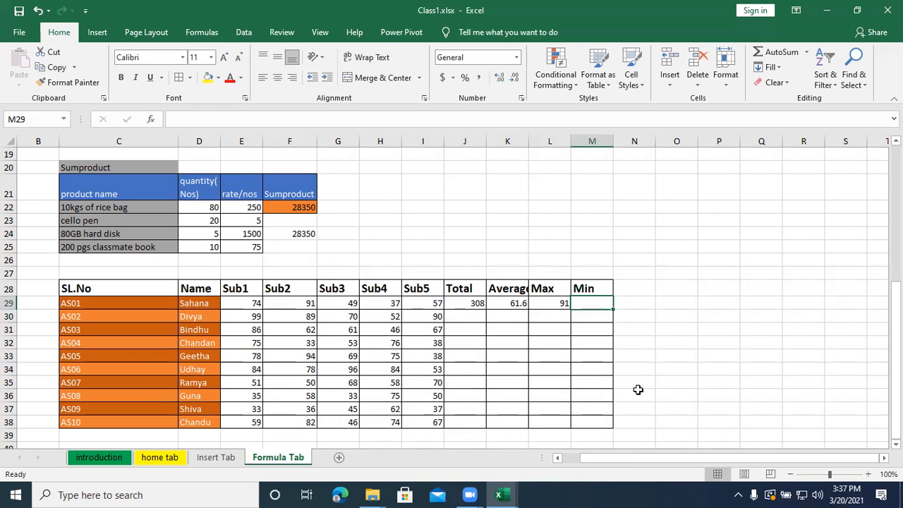
pyautogui.write('=m')
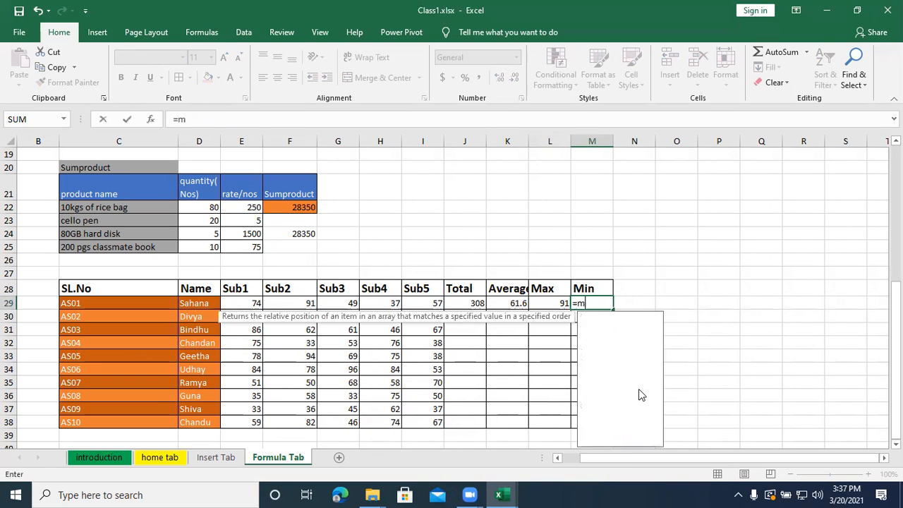
pyautogui.write('in(')
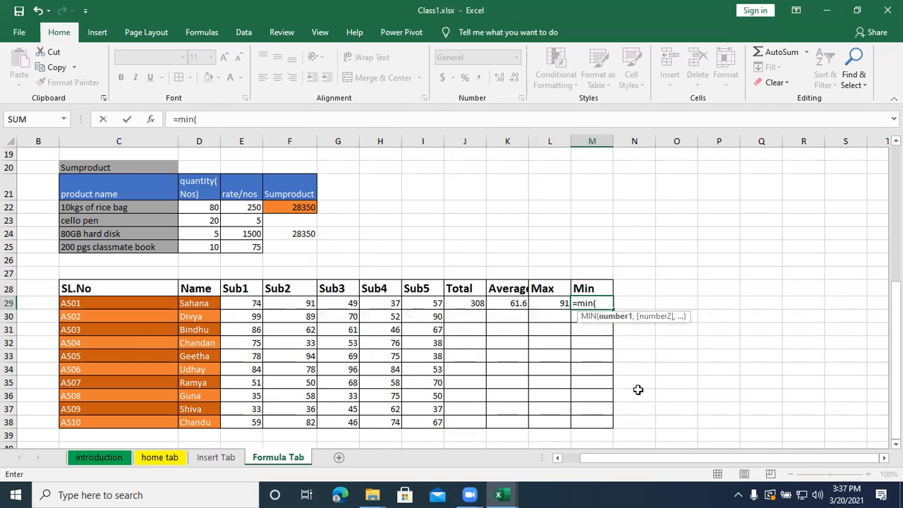
pyautogui.moveTo(255, 305); pyautogui.dragTo(427, 304)
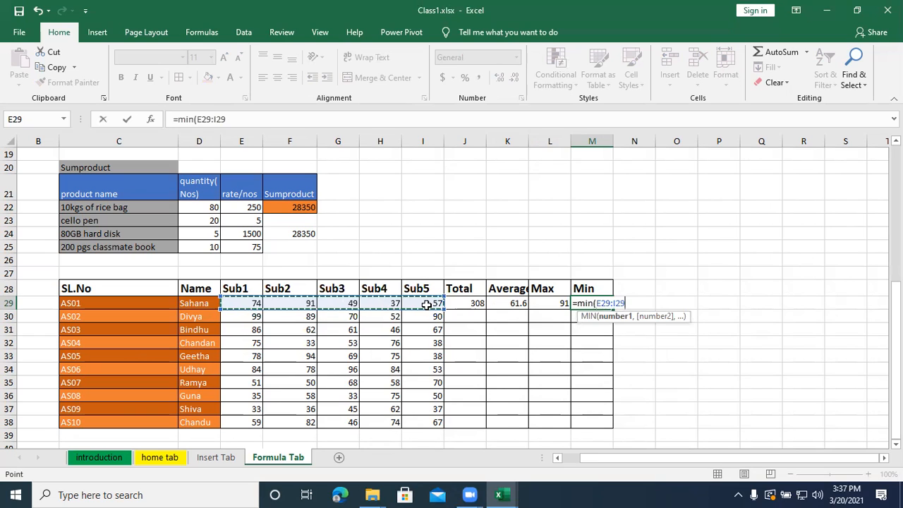
pyautogui.write(')')
pyautogui.press('Return')
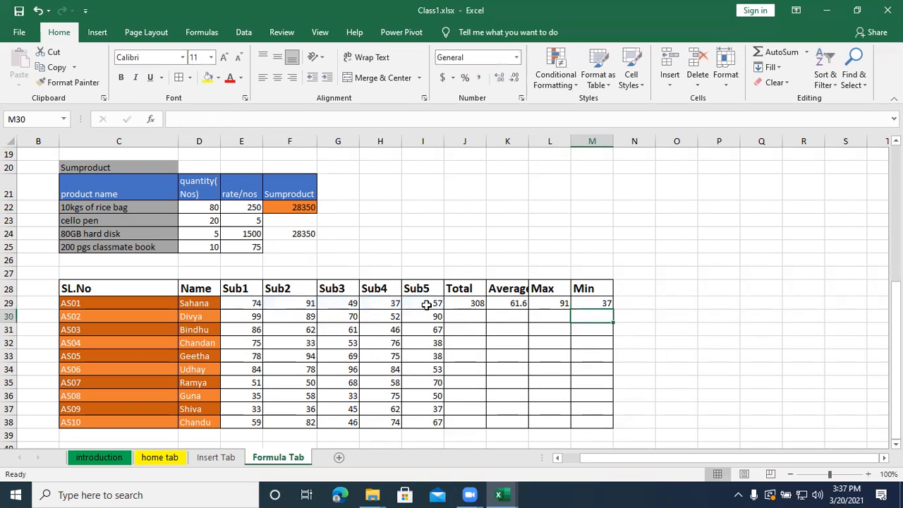
# - Fill the Total, Average, Max and Min formulas from J29:M29 down to row 38 for all students
pyautogui.moveTo(471, 303); pyautogui.dragTo(582, 311)
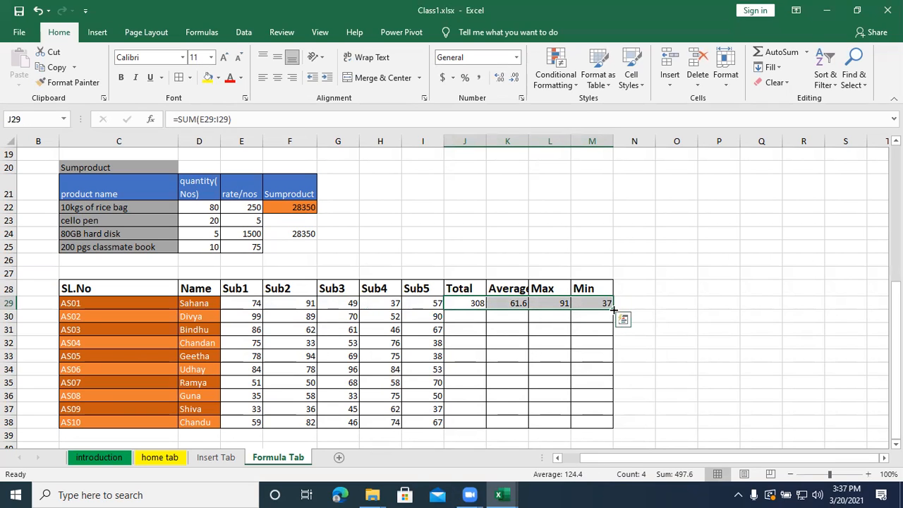
pyautogui.doubleClick(613, 310)
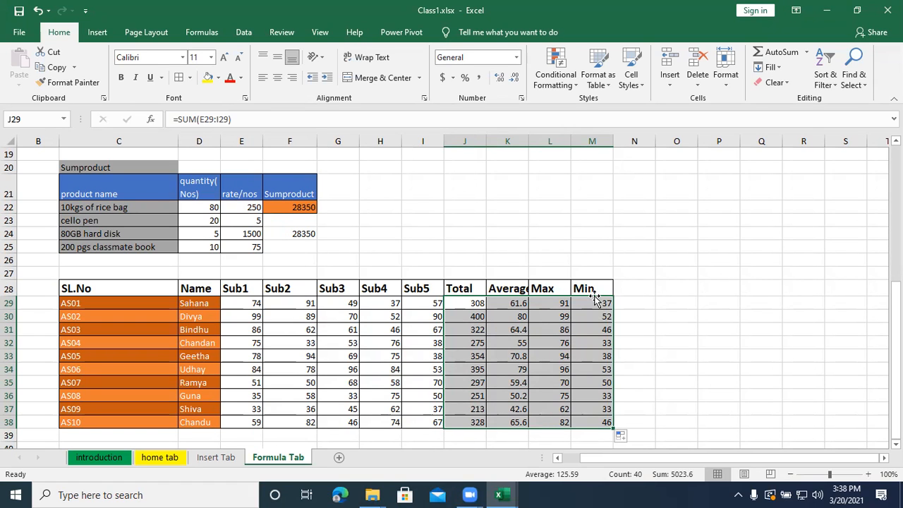
# - Enter the section title "Average, Max, Min" in C27, above the marks table
pyautogui.click(96, 271)
pyautogui.write('Aver')
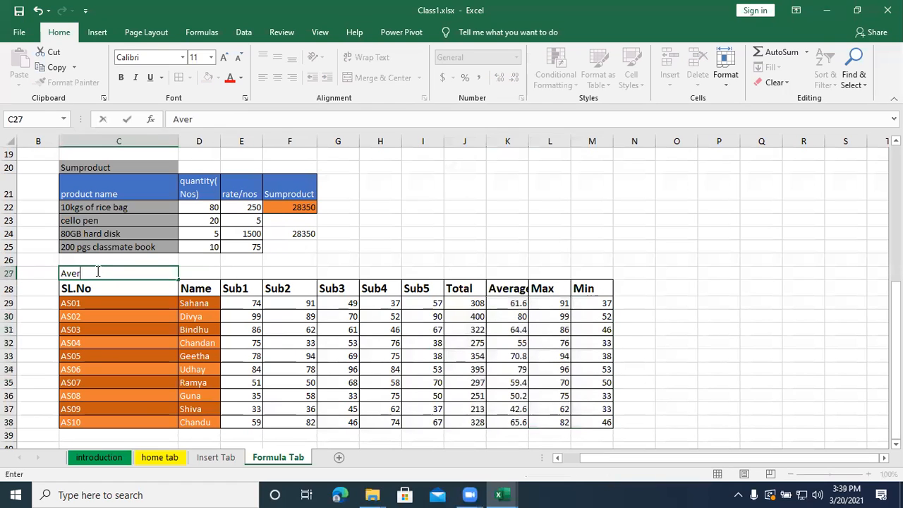
pyautogui.write('age, Max,')
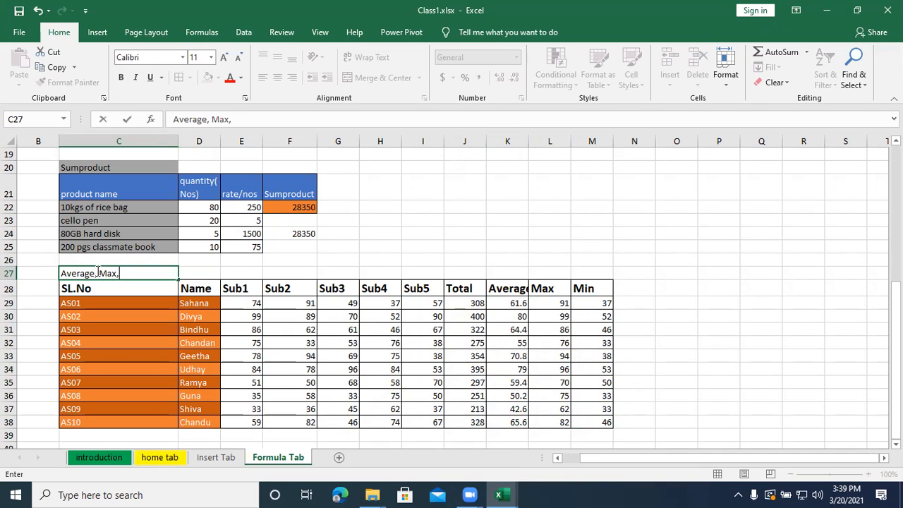
pyautogui.write(' Min')
pyautogui.press('Return')
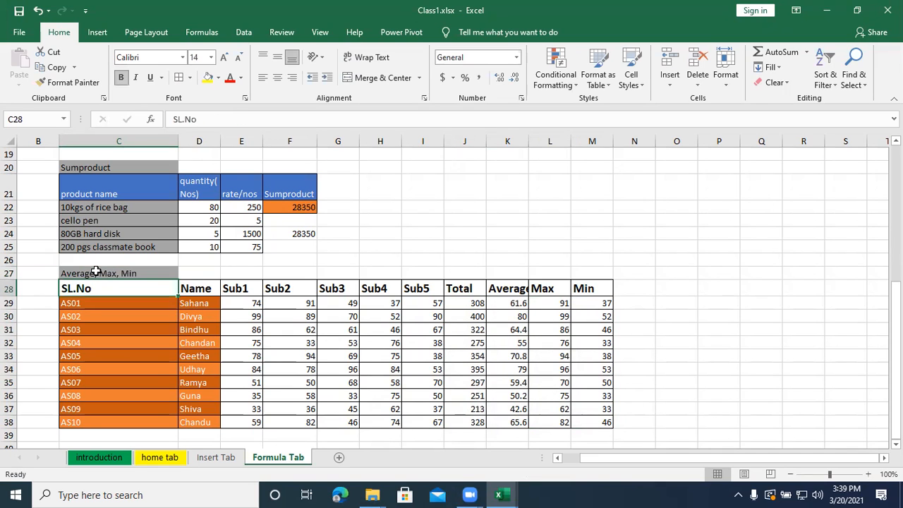
# - Enter the section title "Round, Round up, Round down, Trunc" in C40, below the marks table
pyautogui.scroll(-2, 102, 269)
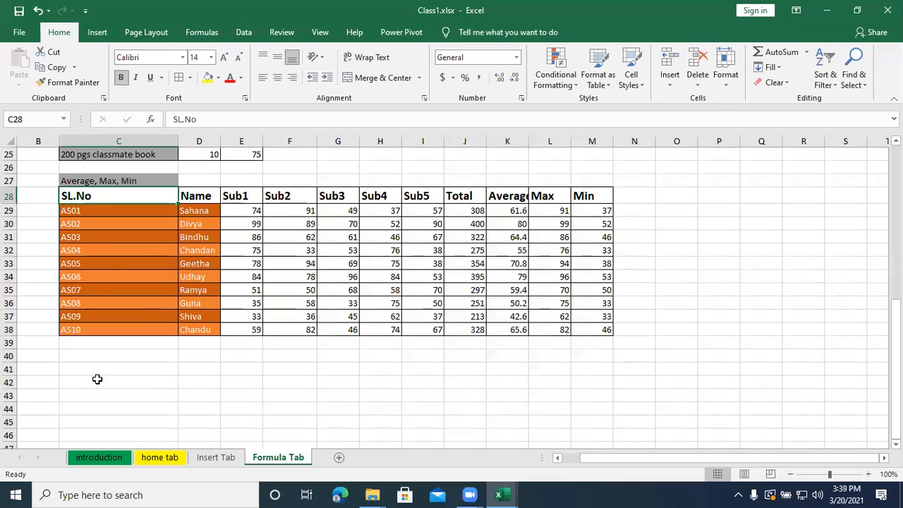
pyautogui.click(99, 352)
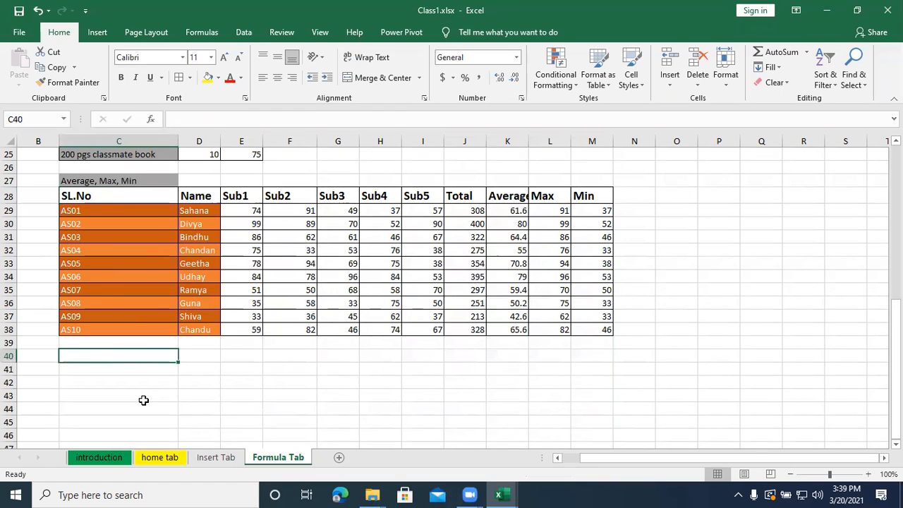
pyautogui.write('Round, Round')
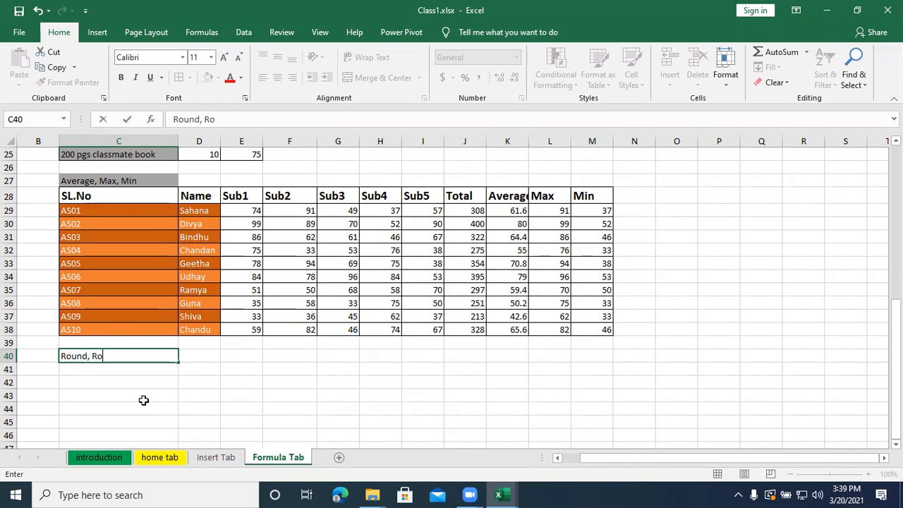
pyautogui.write('up, ')
pyautogui.write('Round')
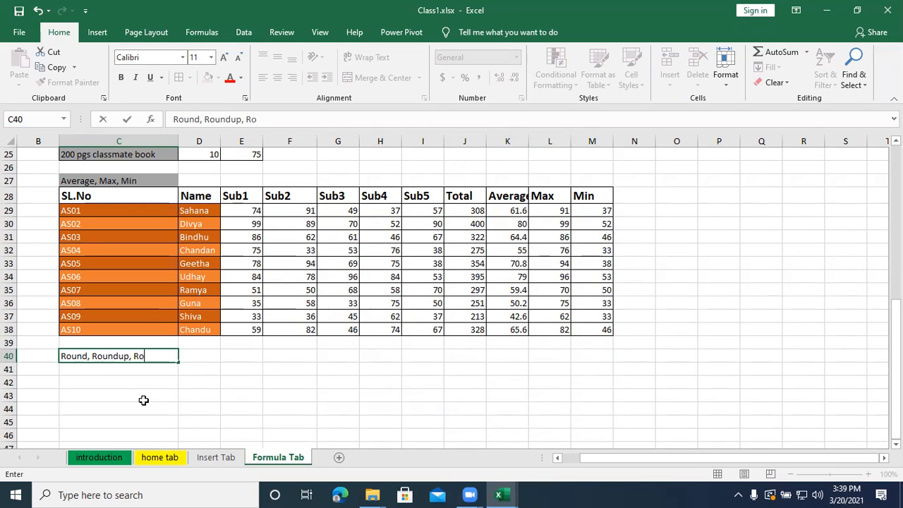
pyautogui.write(' down, ')
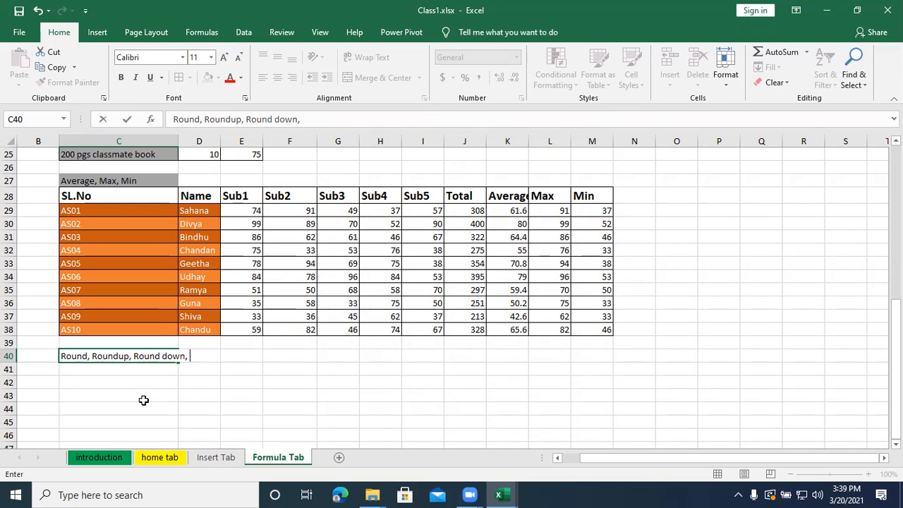
pyautogui.write('Trunc')
pyautogui.press('Return')
pyautogui.press('Left')
pyautogui.press('Up')
pyautogui.press('Right')
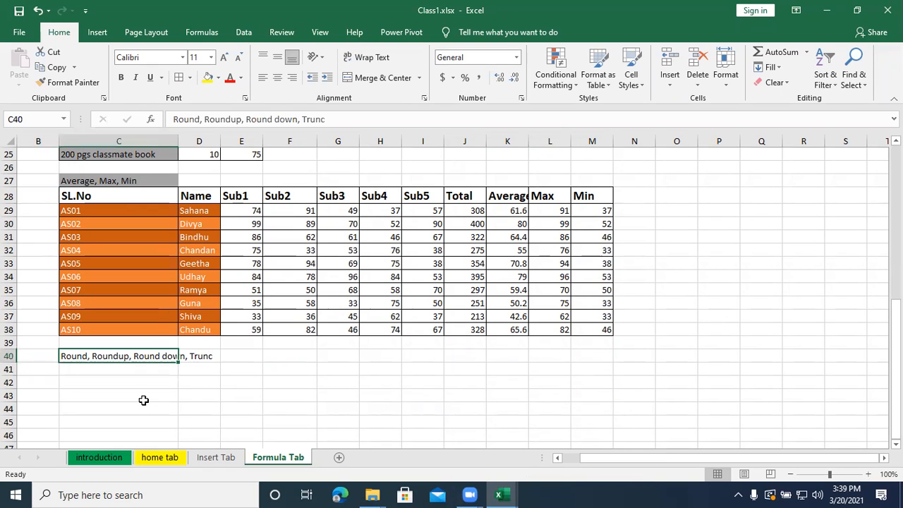
pyautogui.click(230, 119)
pyautogui.click(181, 408)
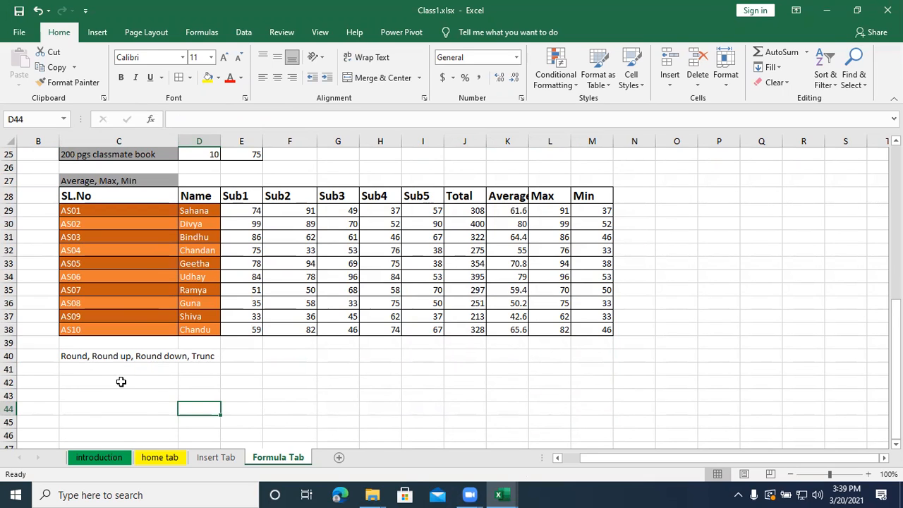
# - Add the header Number in C42 and enter the sample value 42.7264 in C43 beneath it
pyautogui.click(122, 381)
pyautogui.write('Number')
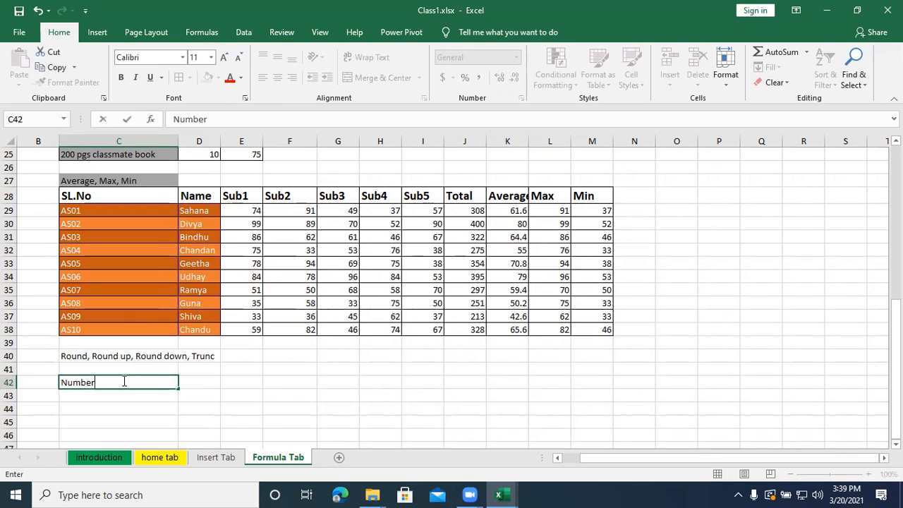
pyautogui.press('Return')
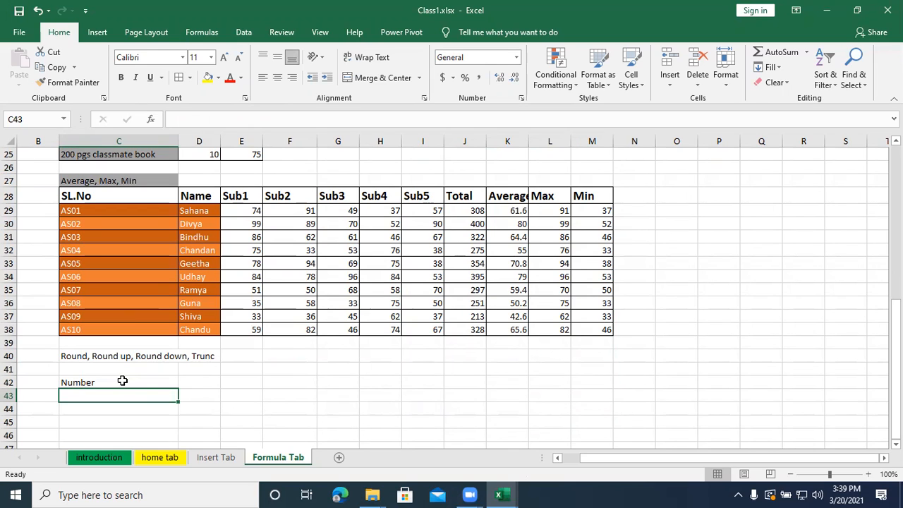
pyautogui.write('4')
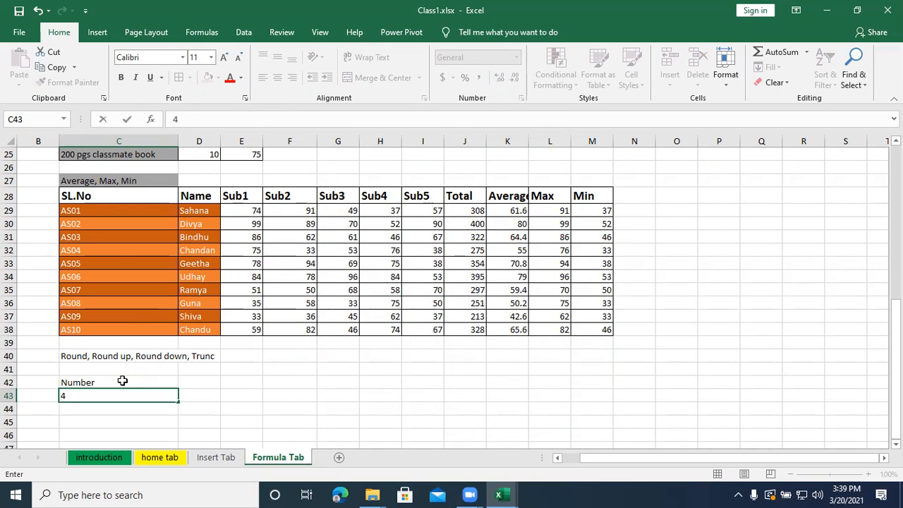
pyautogui.write('2.726')
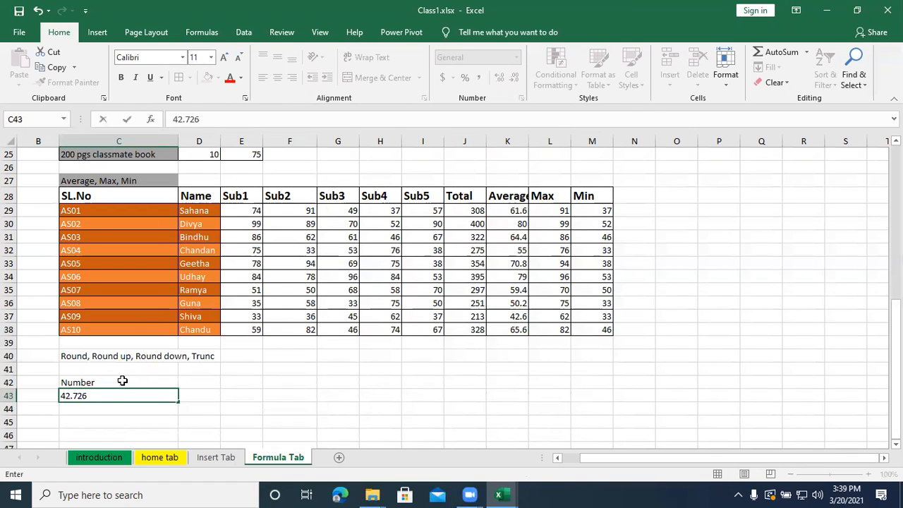
pyautogui.write('4')
pyautogui.press('Return')
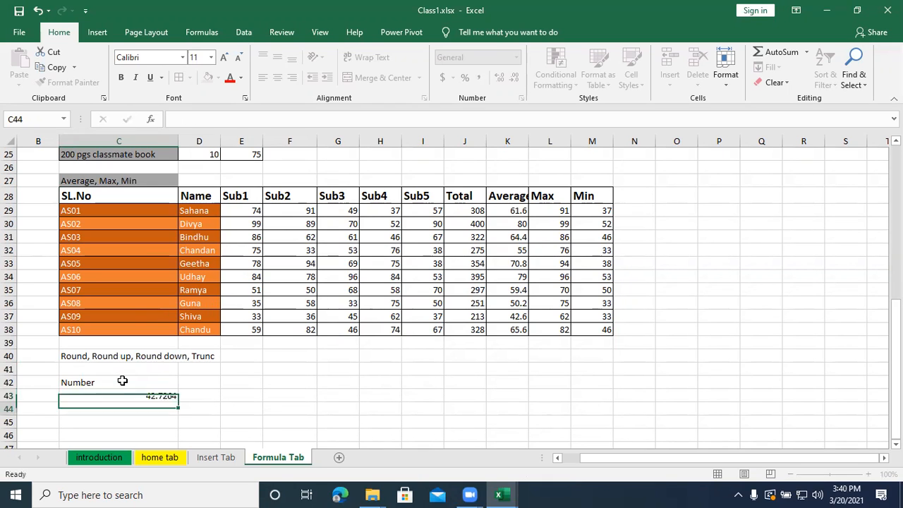
pyautogui.press('Left')
pyautogui.press('Up')
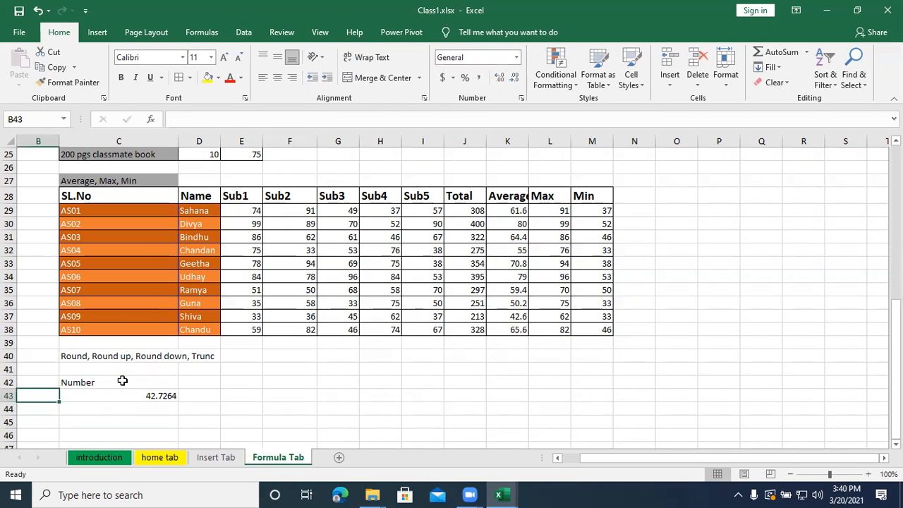
# - Enter the decimal counts 0, 1, 2 and 3 in D43:D46, beside the sample number
pyautogui.press('Right')
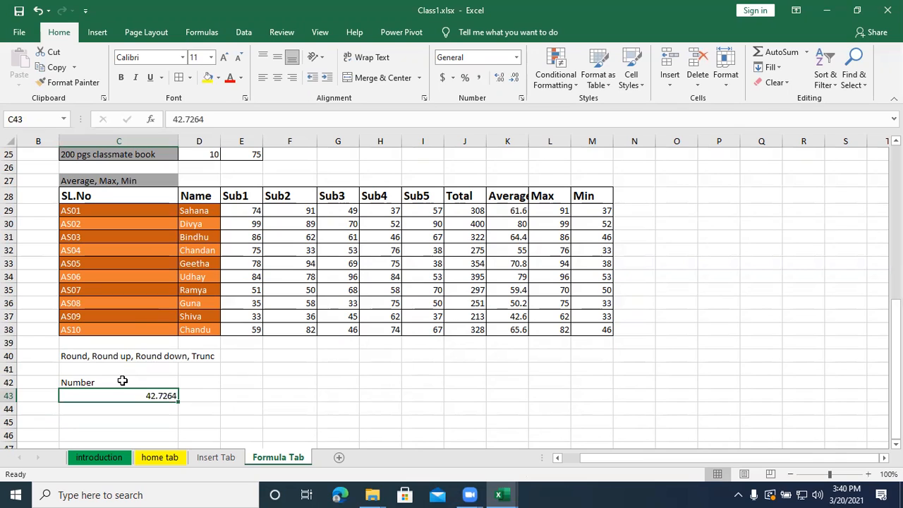
pyautogui.click(152, 354)
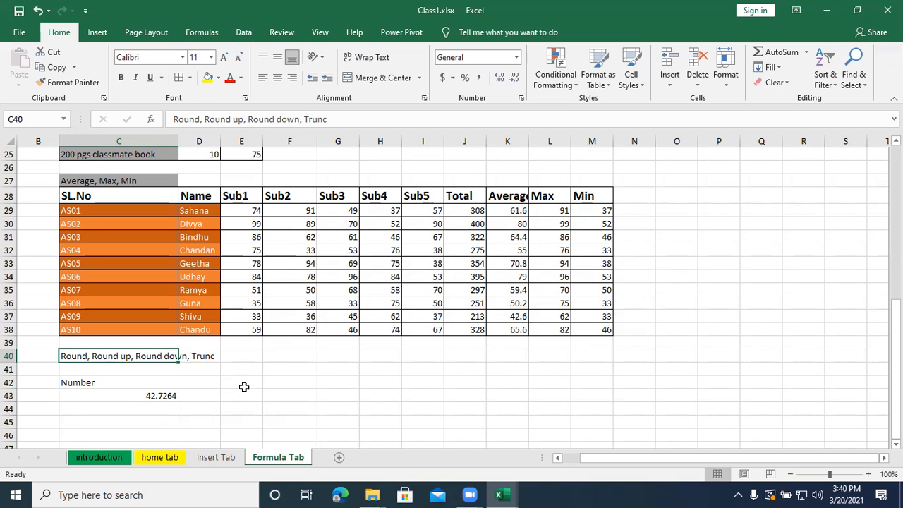
pyautogui.click(210, 382)
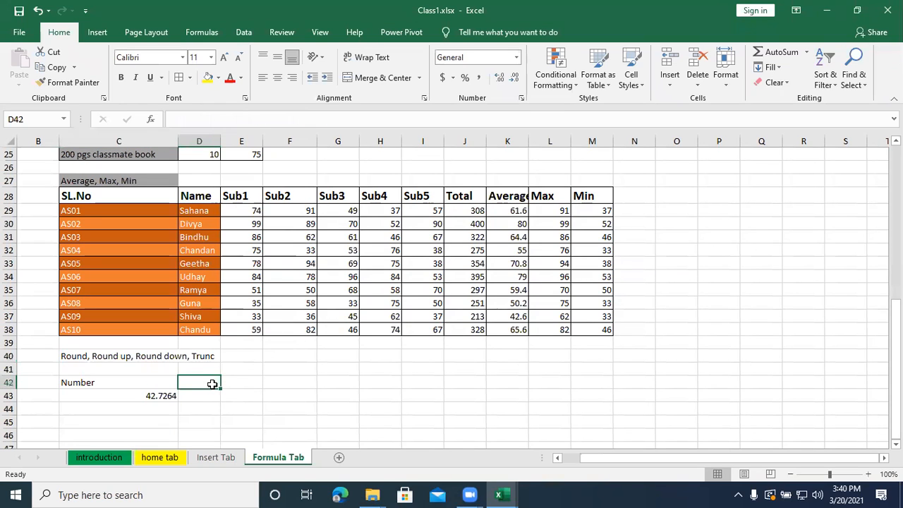
pyautogui.press('Down')
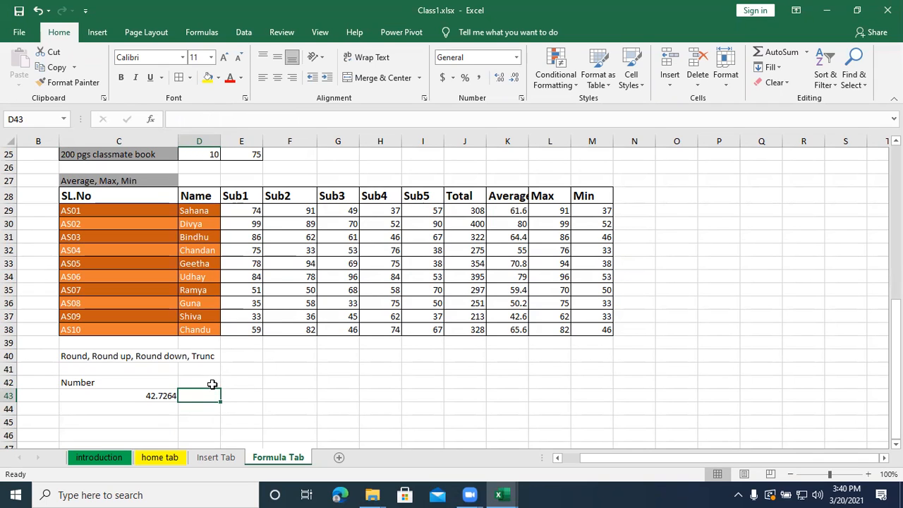
pyautogui.write('0')
pyautogui.press('Return')
pyautogui.write('1')
pyautogui.press('Return')
pyautogui.write('2')
pyautogui.press('Return')
pyautogui.write('3')
pyautogui.press('Return')
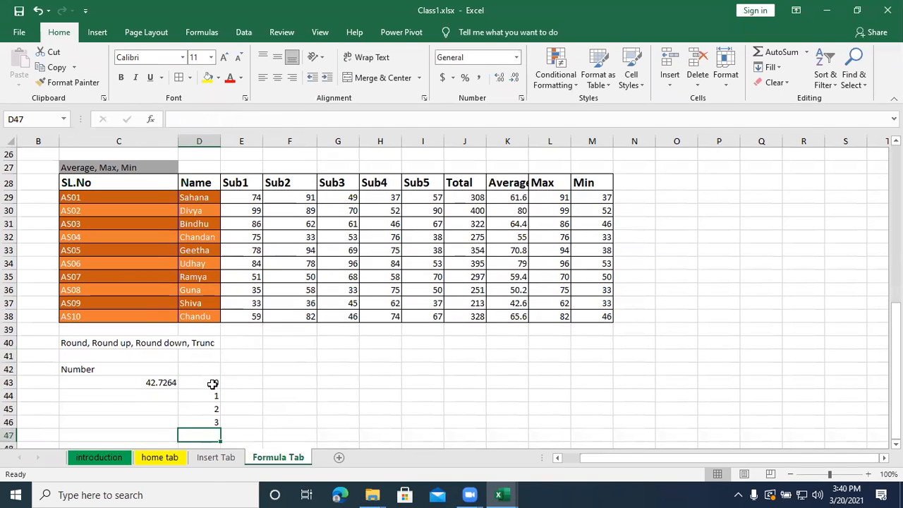
pyautogui.press('Right')
pyautogui.press('Up')
pyautogui.press('Up')
pyautogui.press('Up')
pyautogui.press('Up')
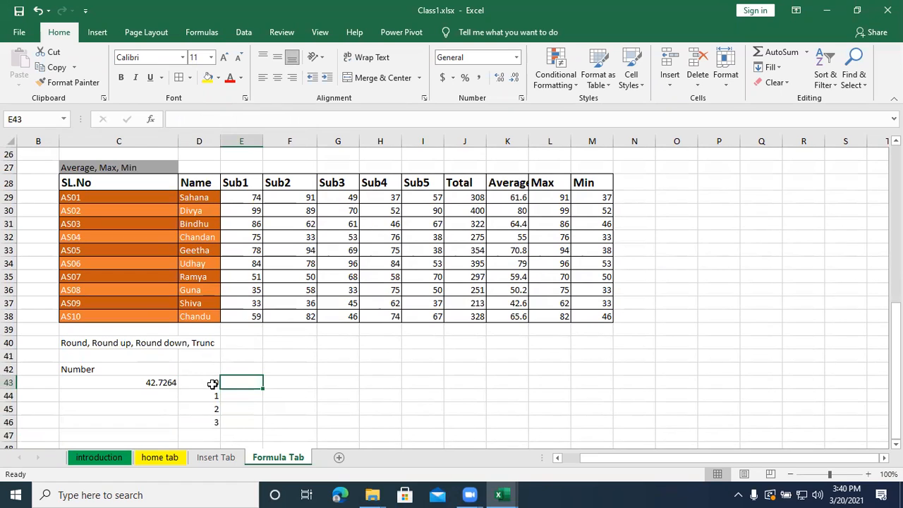
pyautogui.click(201, 369)
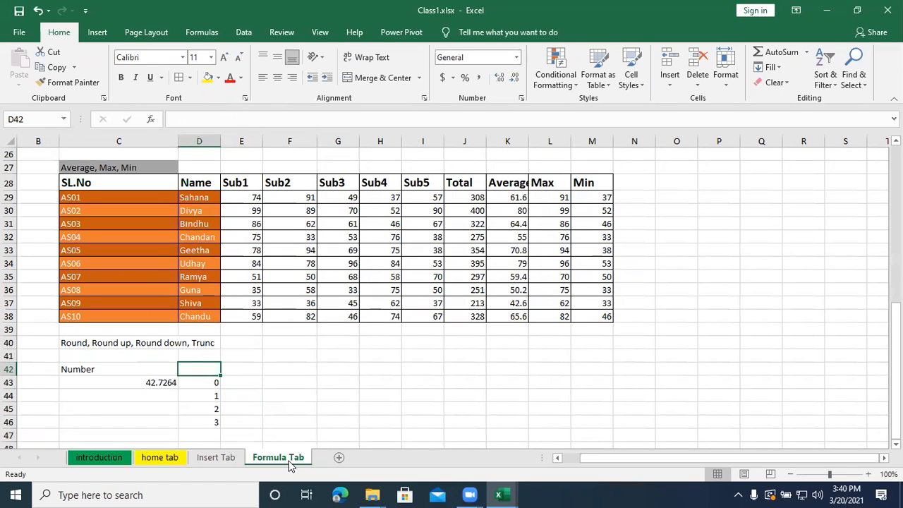
pyautogui.write('de')
pyautogui.press('BackSpace')
pyautogui.press('BackSpace')
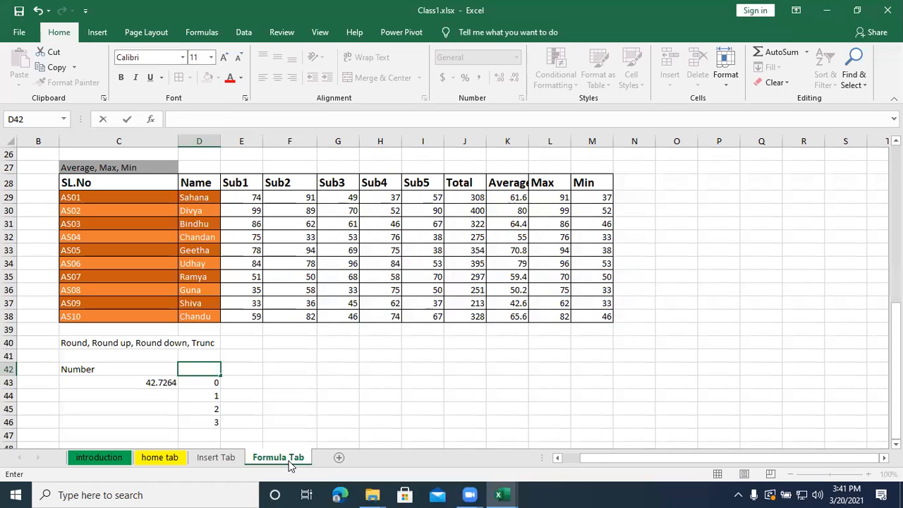
# - Add the column header "round" in E42
pyautogui.press('Right')
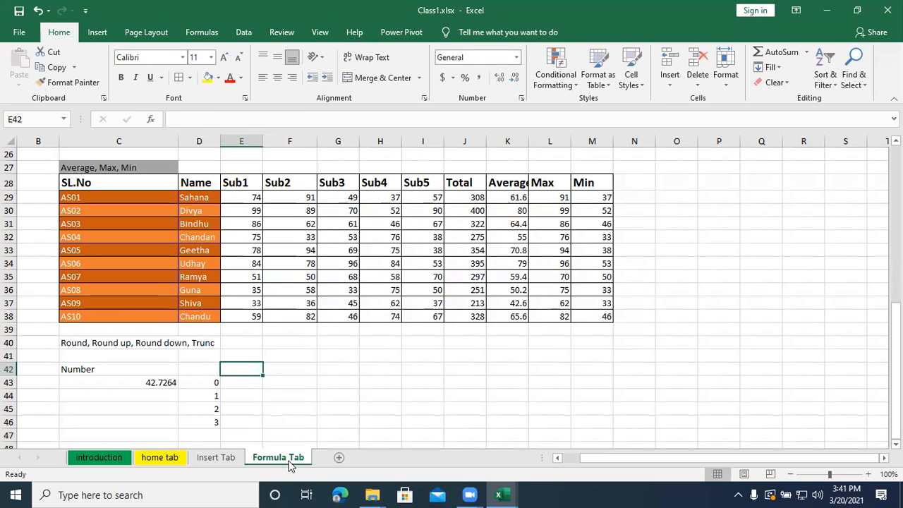
pyautogui.write('round')
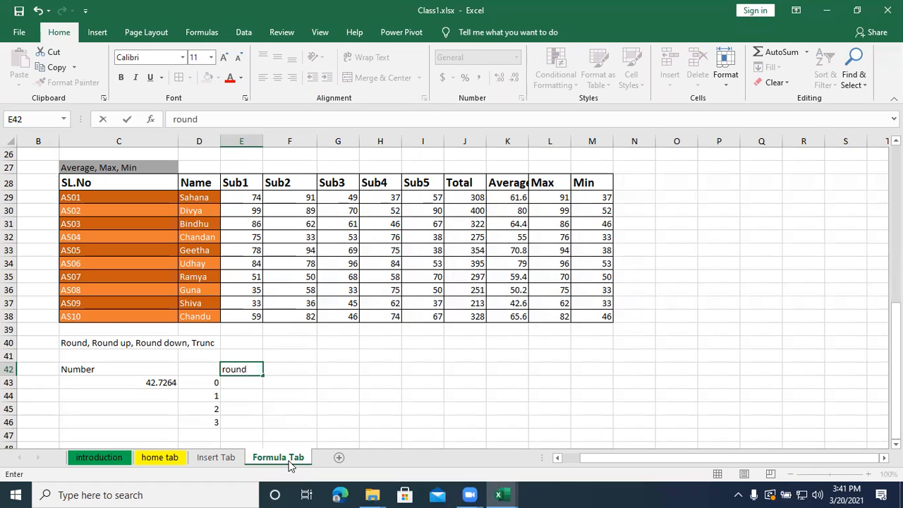
pyautogui.press('Return')
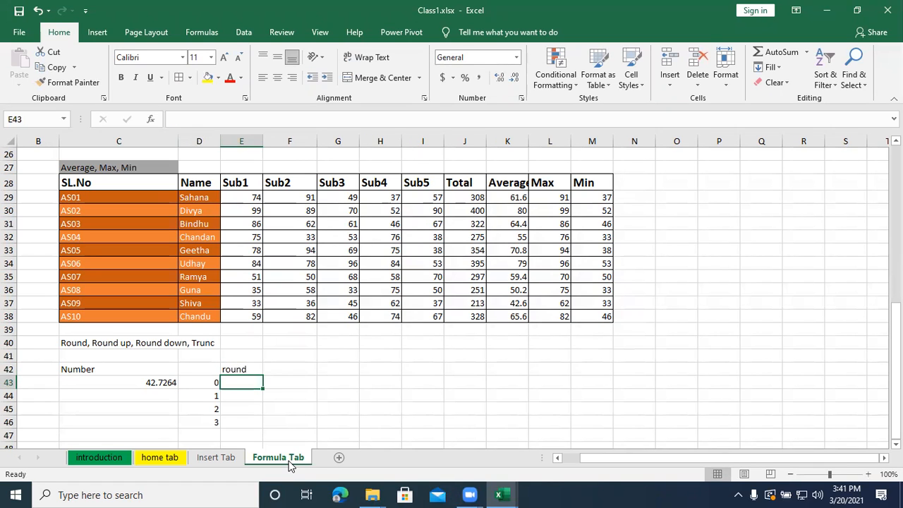
pyautogui.write('de')
pyautogui.press('BackSpace')
pyautogui.press('BackSpace')
# - Add the header "decimals" in D42, above the decimal counts
pyautogui.press('Left')
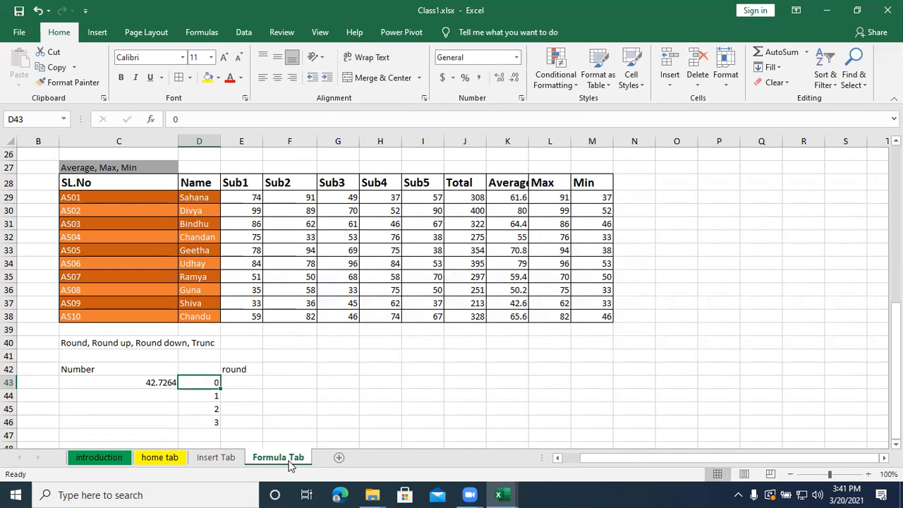
pyautogui.press('Up')
pyautogui.write('de')
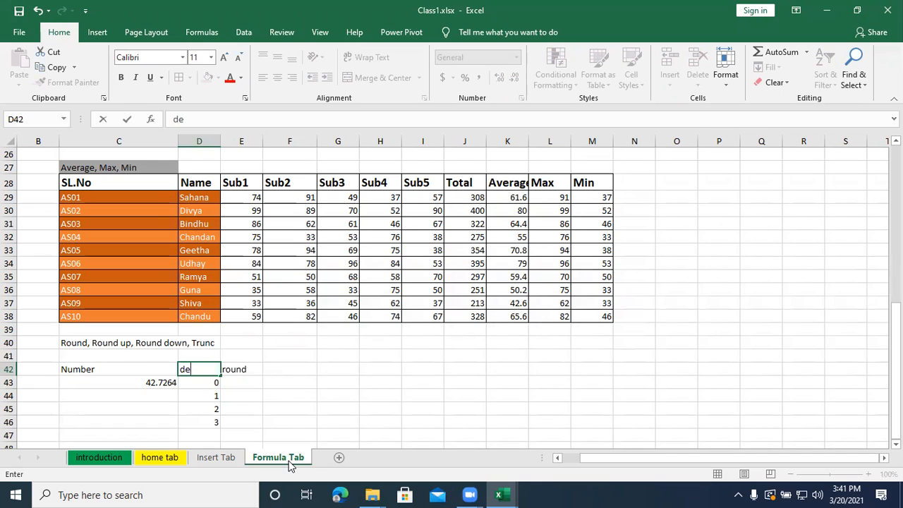
pyautogui.write('cimals')
pyautogui.press('Return')
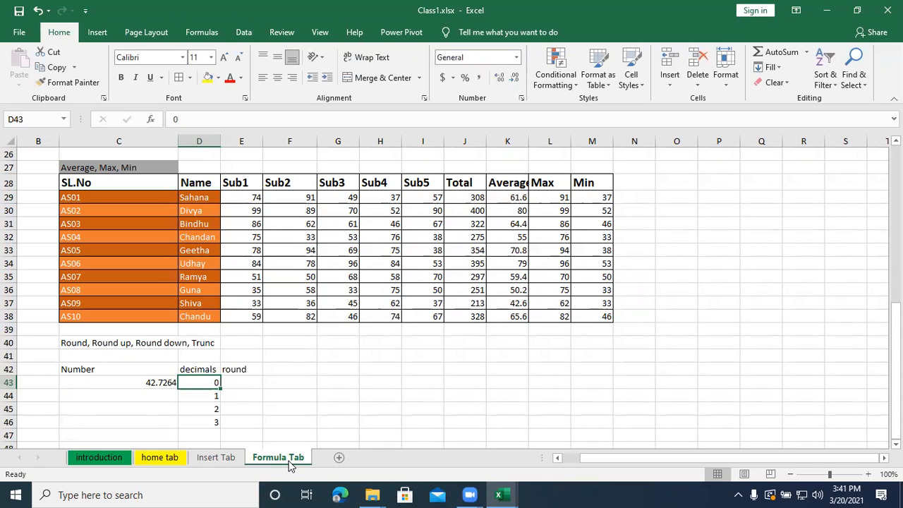
# - Enter =round(C43,0) in E43 to round the sample number to 0 decimals
pyautogui.press('Right')
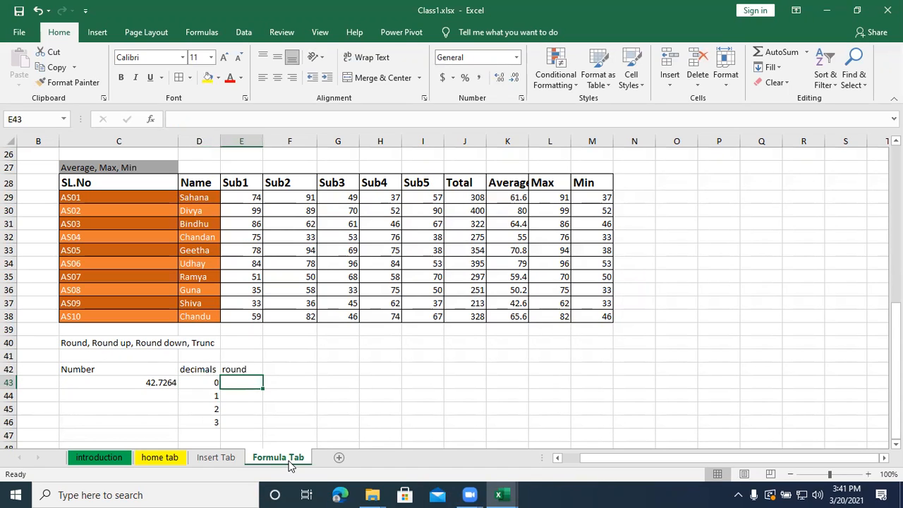
pyautogui.write('=')
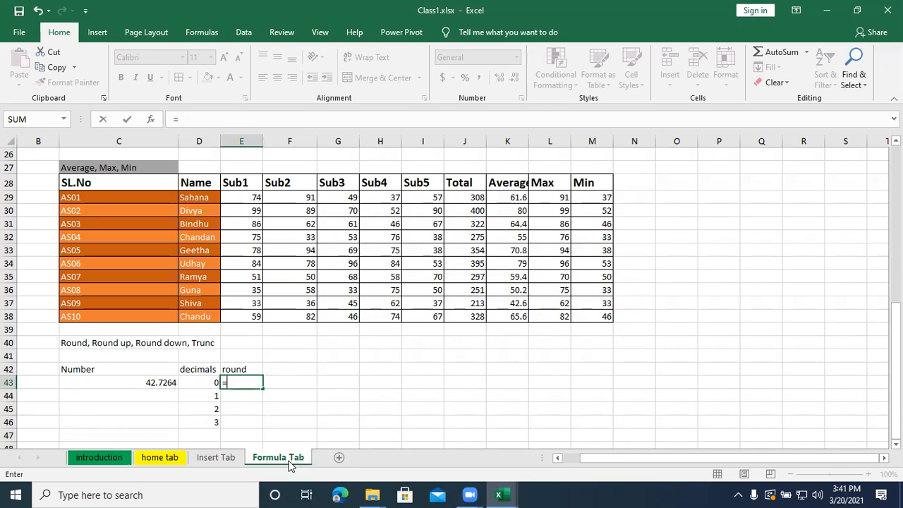
pyautogui.write('round(')
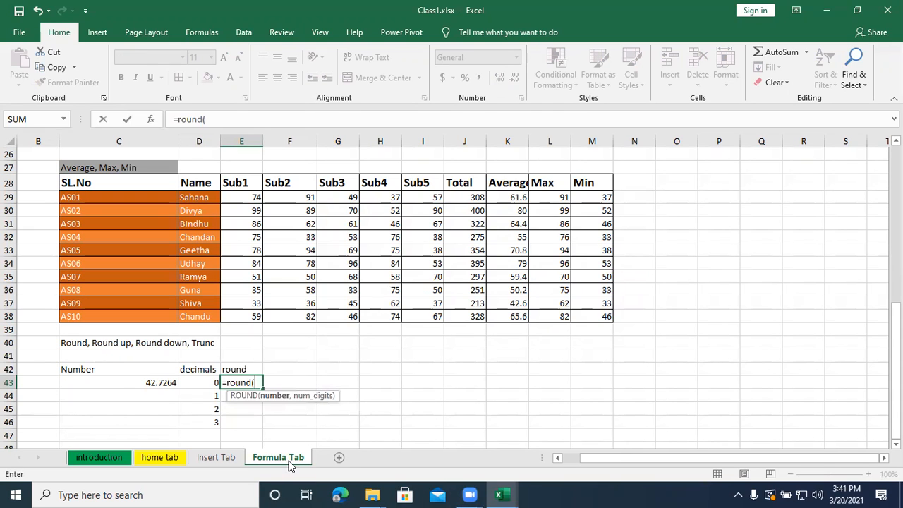
pyautogui.click(165, 382)
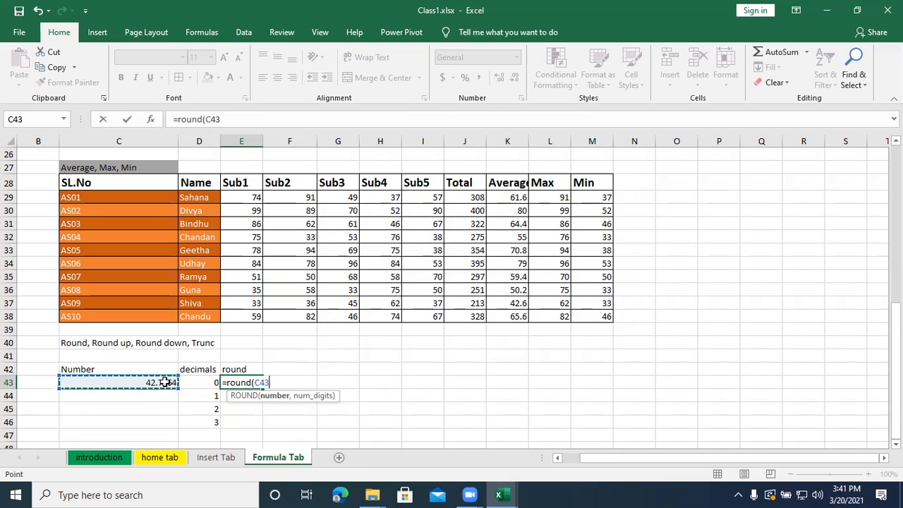
pyautogui.write(',')
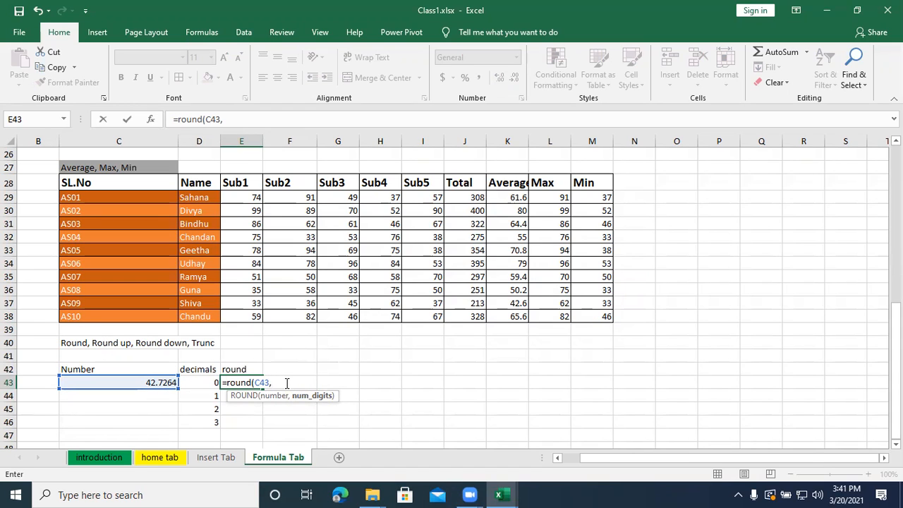
pyautogui.write('0)')
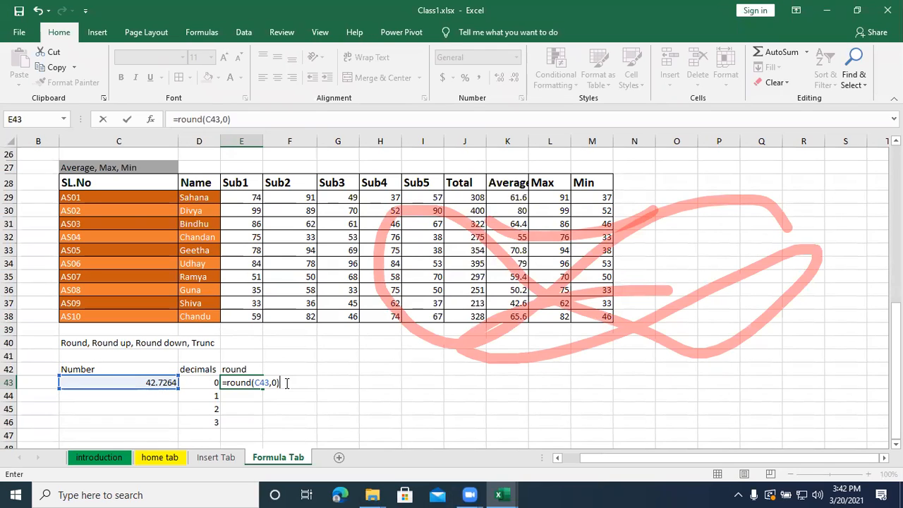
pyautogui.press('Return')
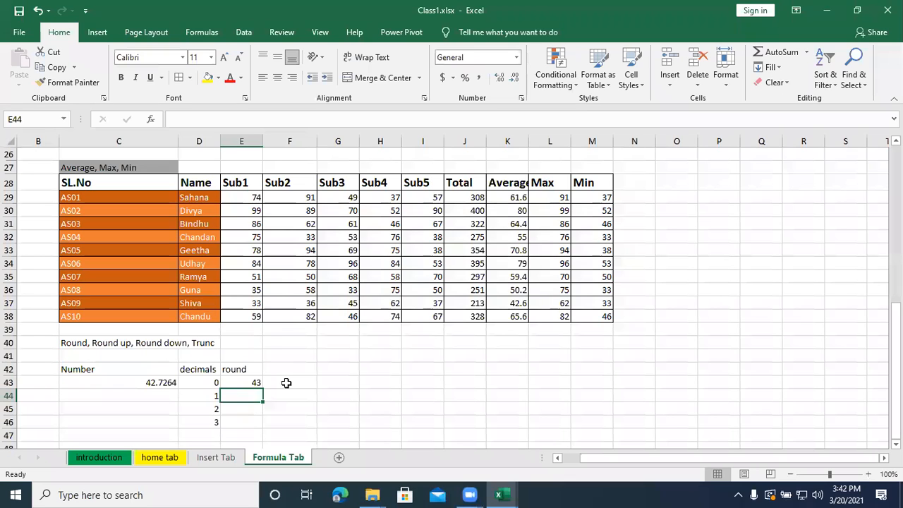
# - Enter =round(C43,1) in E44 to round the sample number to 1 decimal
pyautogui.write('=')
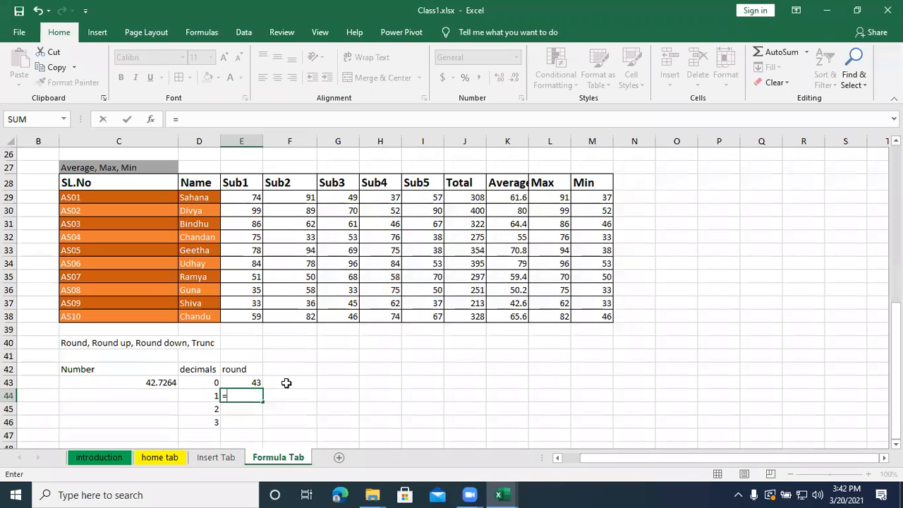
pyautogui.write('round')
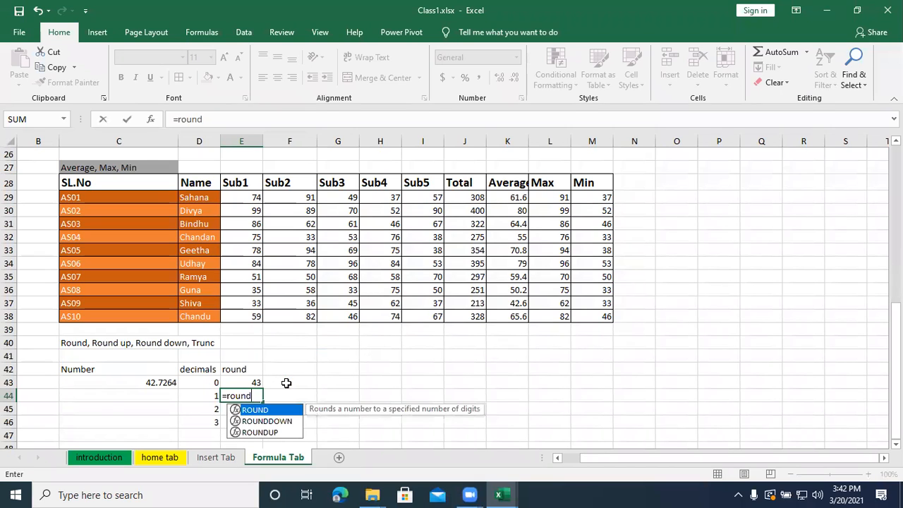
pyautogui.write('(')
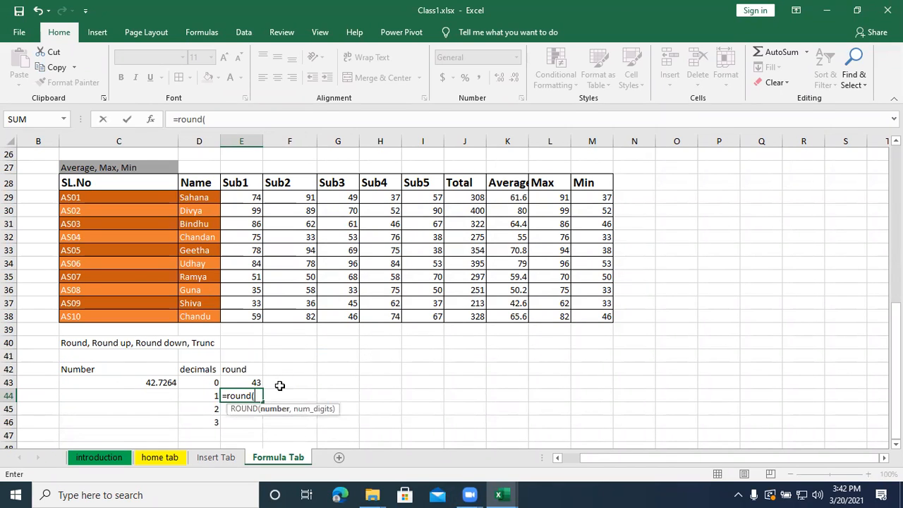
pyautogui.click(161, 381)
pyautogui.write(',1)')
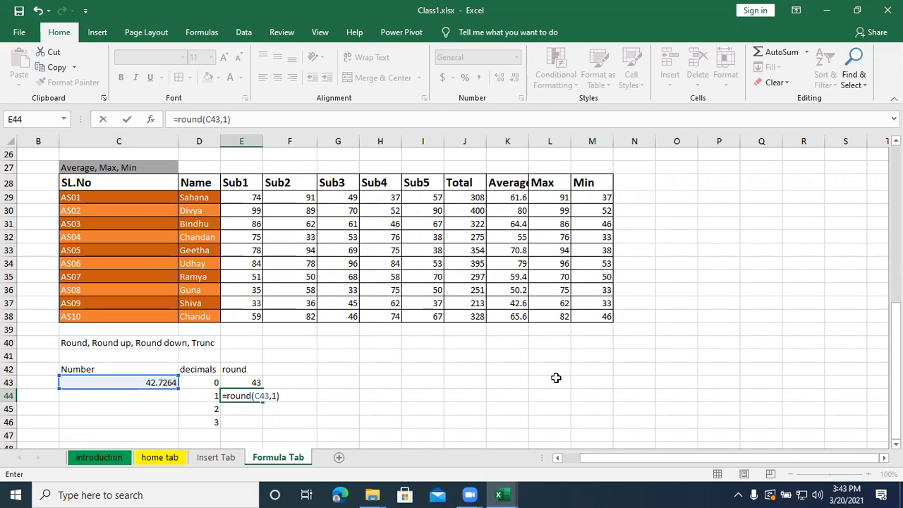
pyautogui.press('Return')
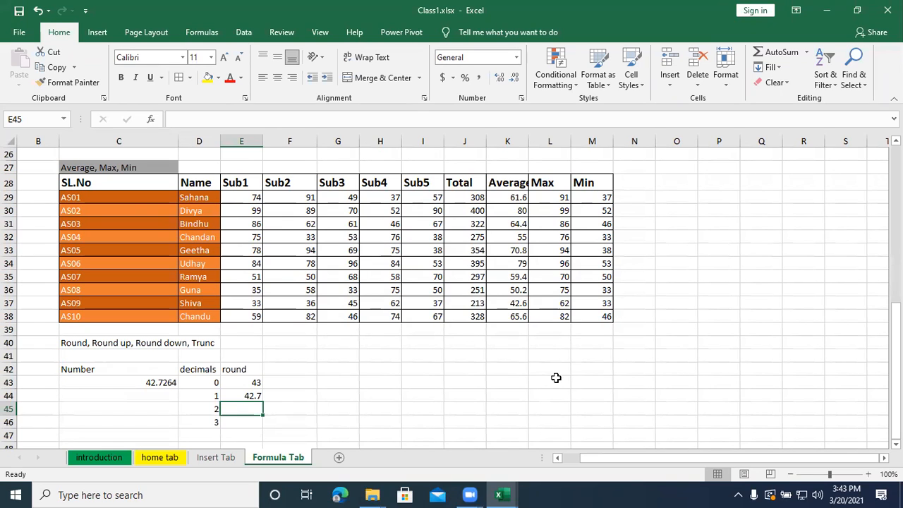
# - Enter =round(C43,2) in E45 to round the sample number to 2 decimals
pyautogui.write('=')
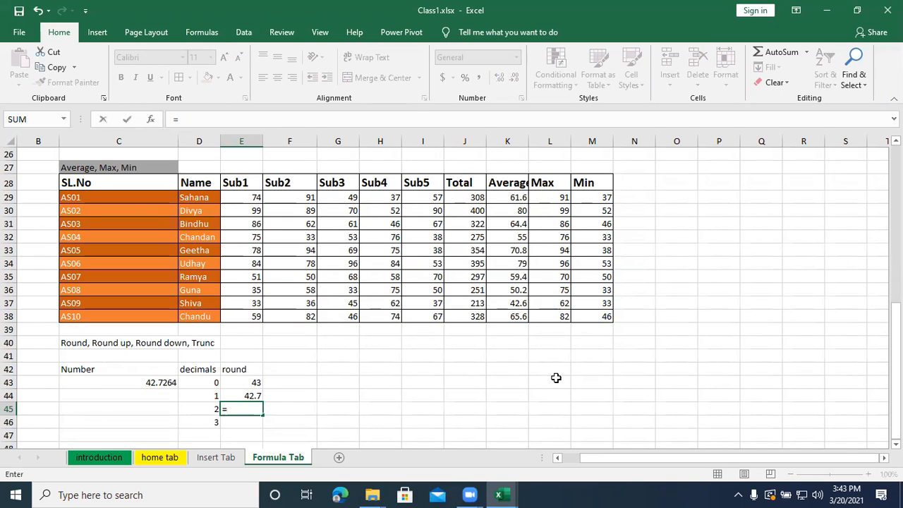
pyautogui.write('ro')
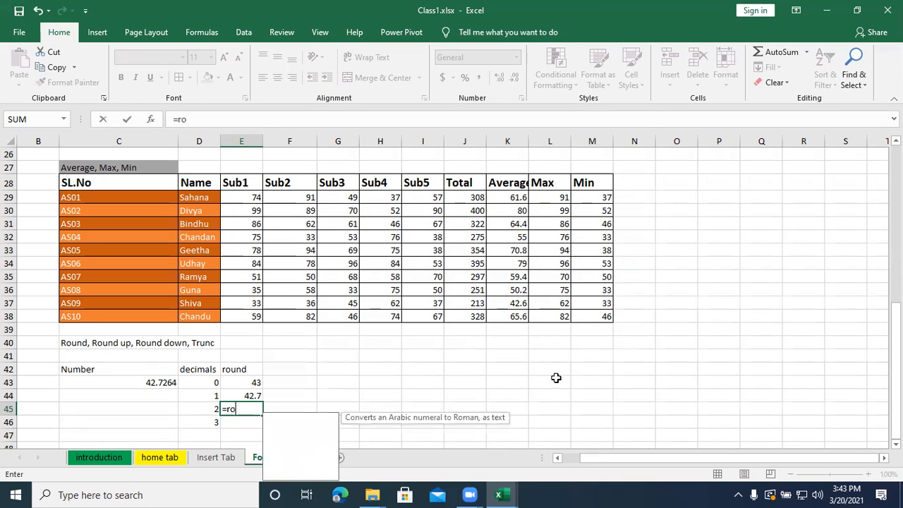
pyautogui.write('und(')
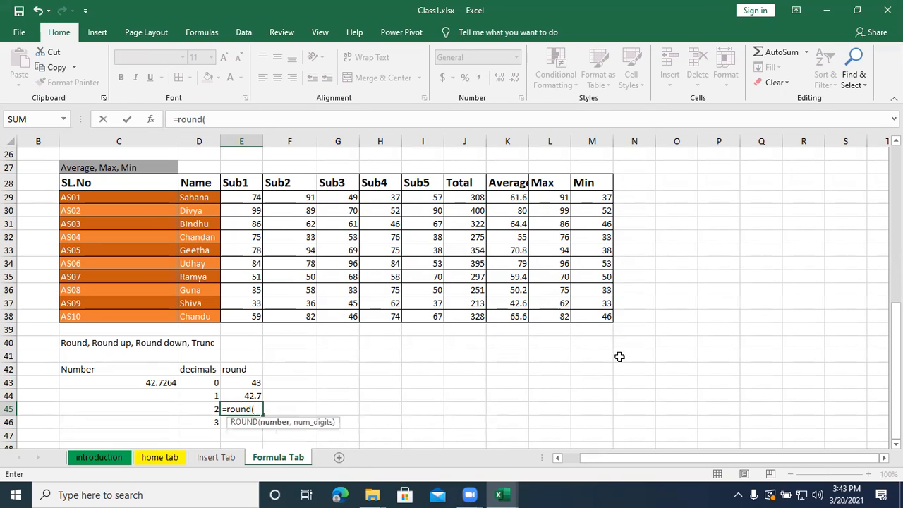
pyautogui.click(154, 382)
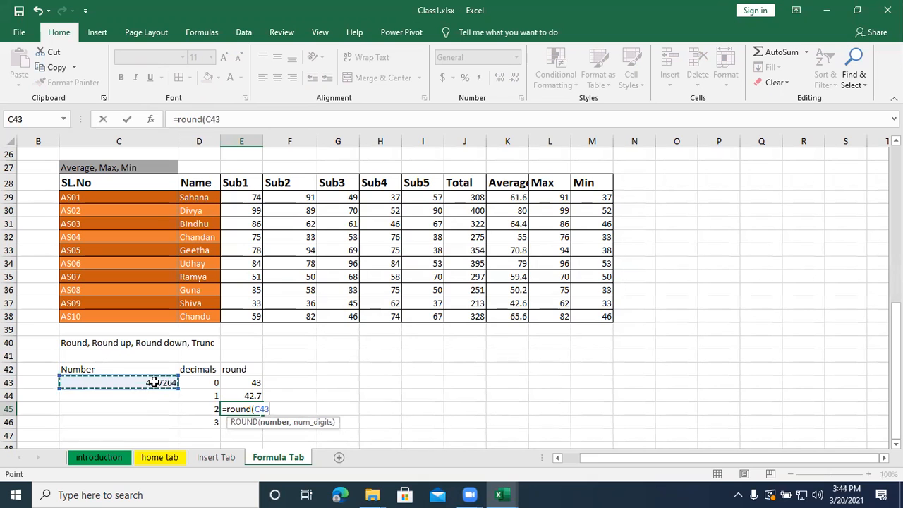
pyautogui.write(',2)')
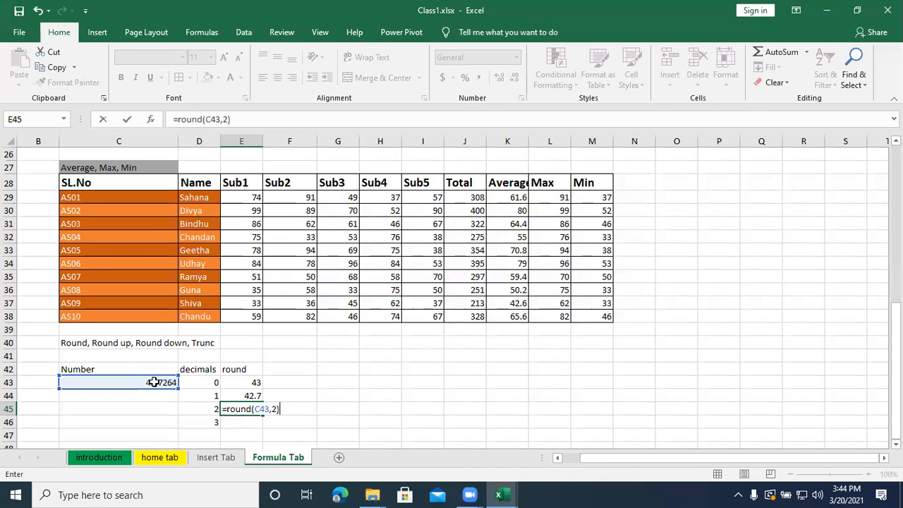
pyautogui.press('Return')
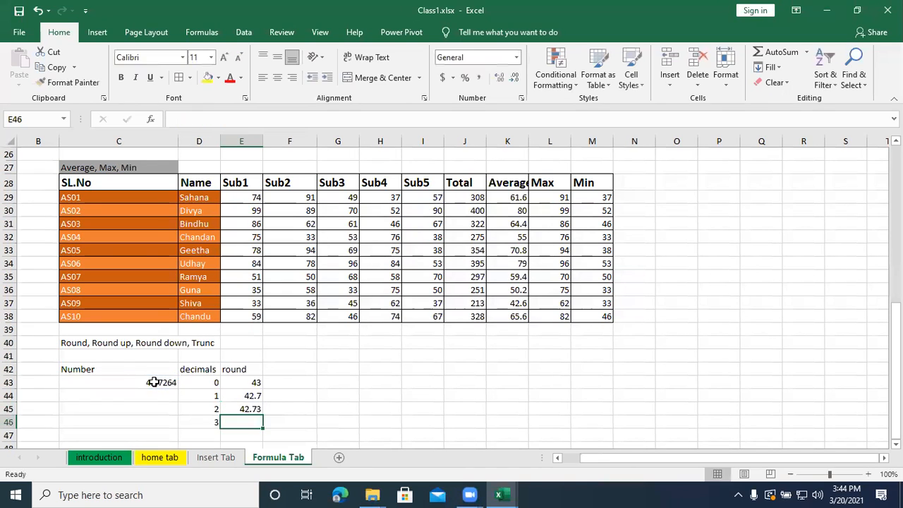
# - Enter =round(C43,3) in E46 to round the sample number to 3 decimals
pyautogui.write('=round(')
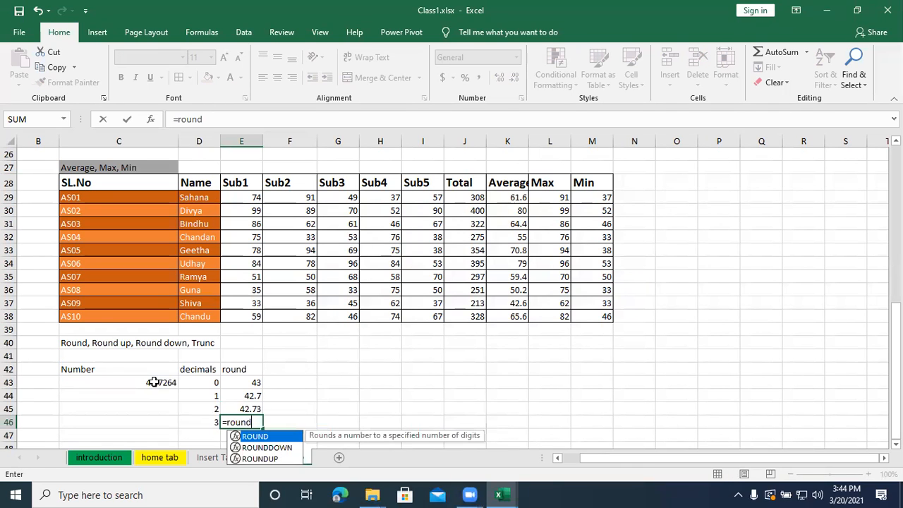
pyautogui.click(154, 381)
pyautogui.write(',3)')
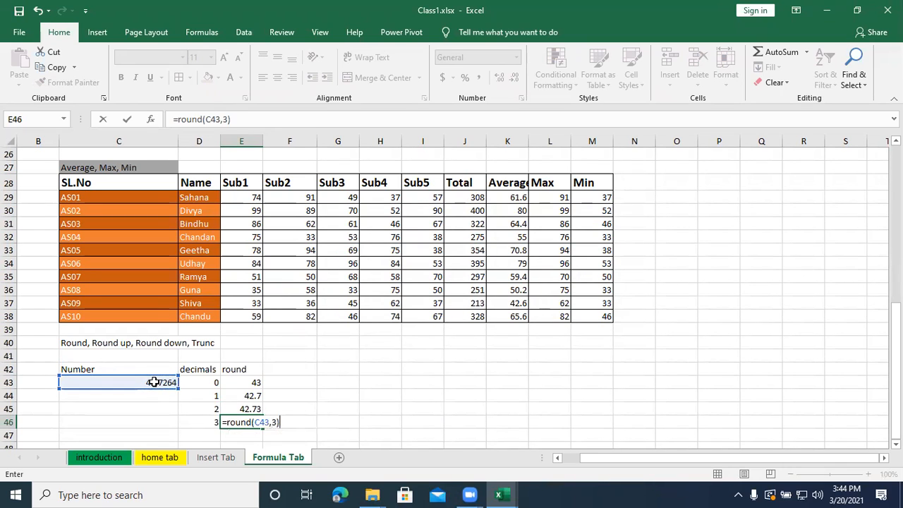
pyautogui.press('Return')
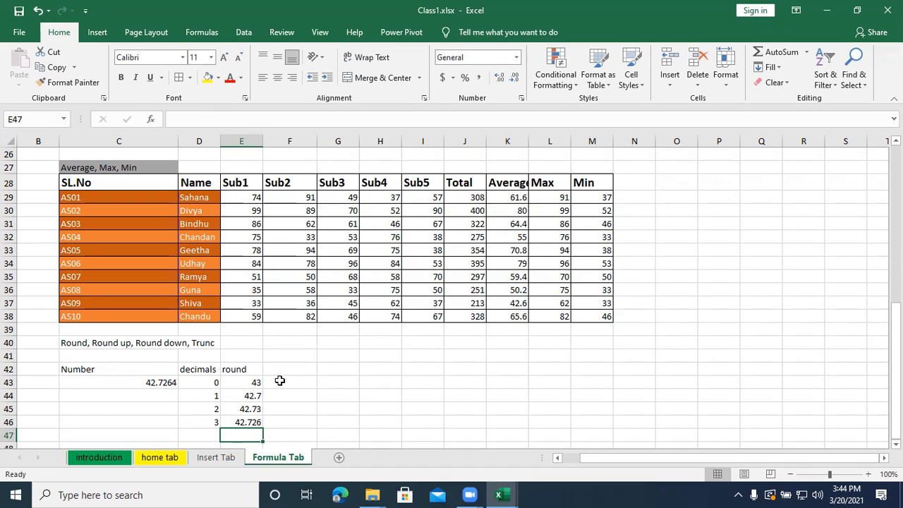
# - Enter the heading "round up" in G42, leaving one empty column after the round results
pyautogui.click(347, 367)
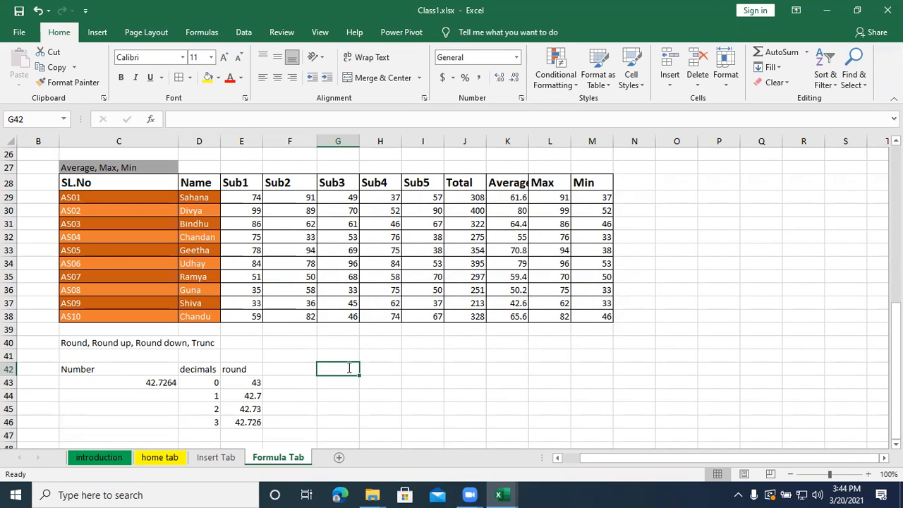
pyautogui.write('round')
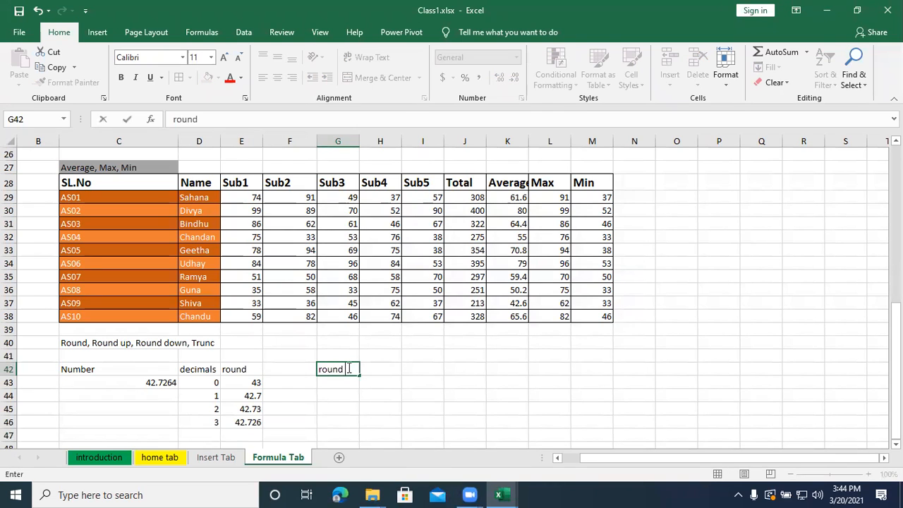
pyautogui.write(' up')
pyautogui.press('Return')
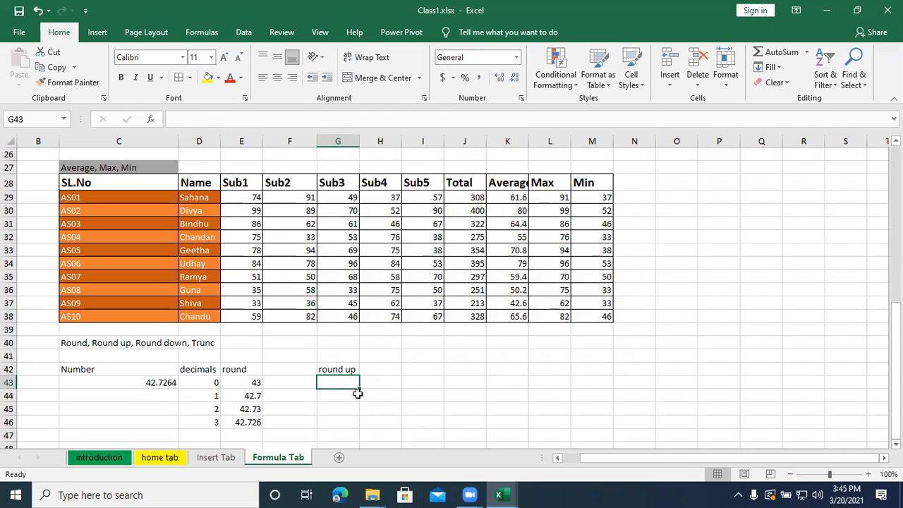
# - Enter =roundup(C43,0) in G43 to round the sample number up to 0 decimals
pyautogui.write('=round')
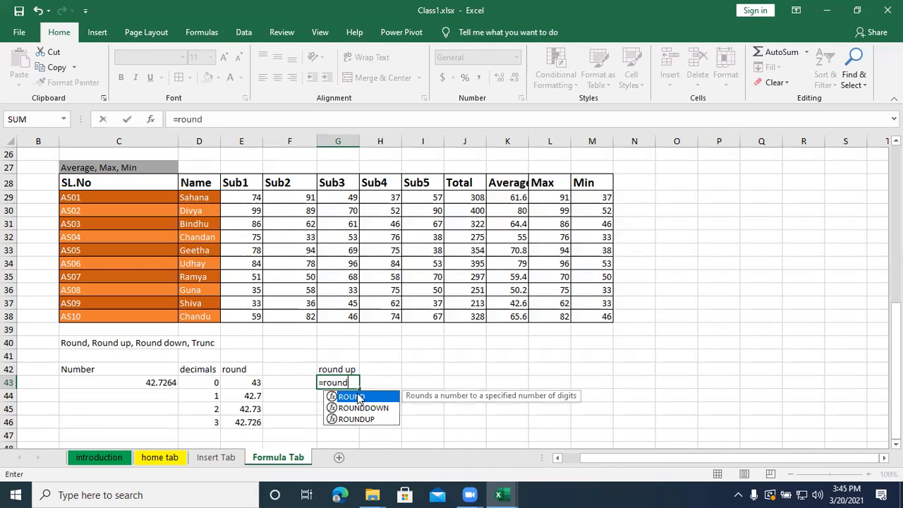
pyautogui.write('up')
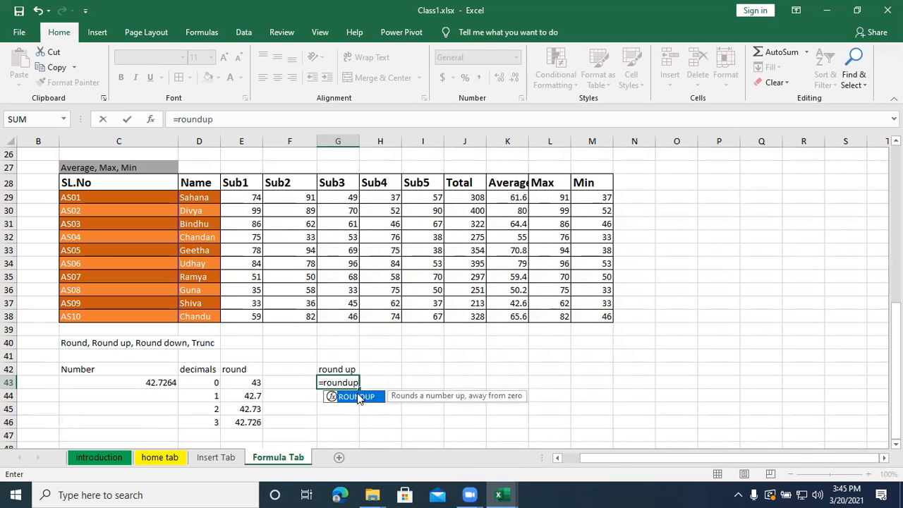
pyautogui.write('(')
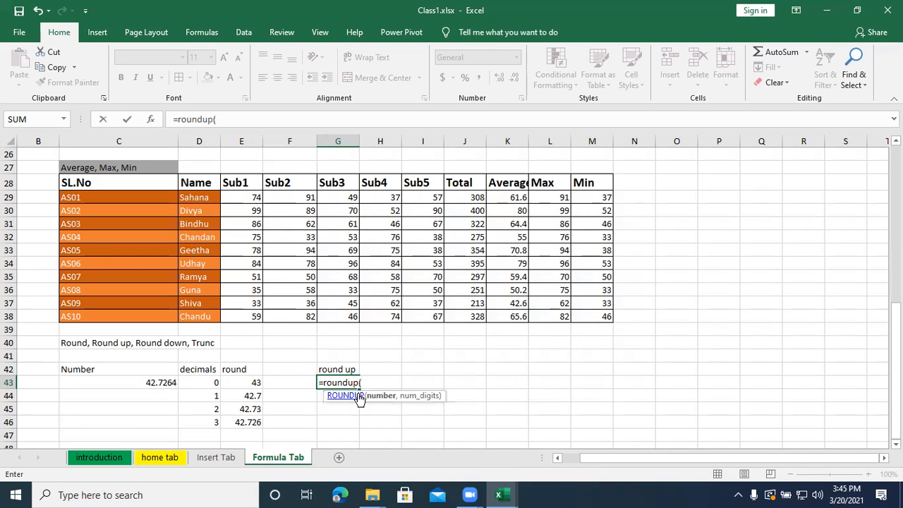
pyautogui.click(162, 381)
pyautogui.write(',')
pyautogui.moveTo(447, 472)
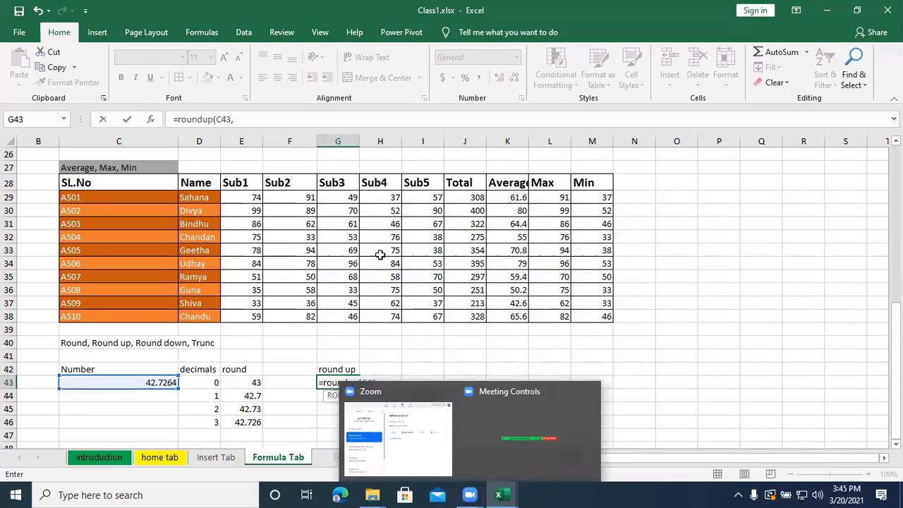
pyautogui.write('0)')
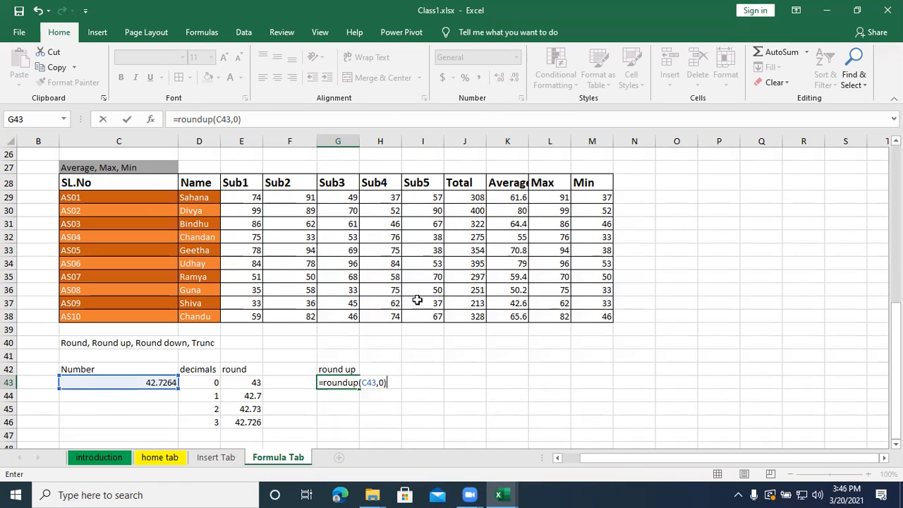
pyautogui.press('Return')
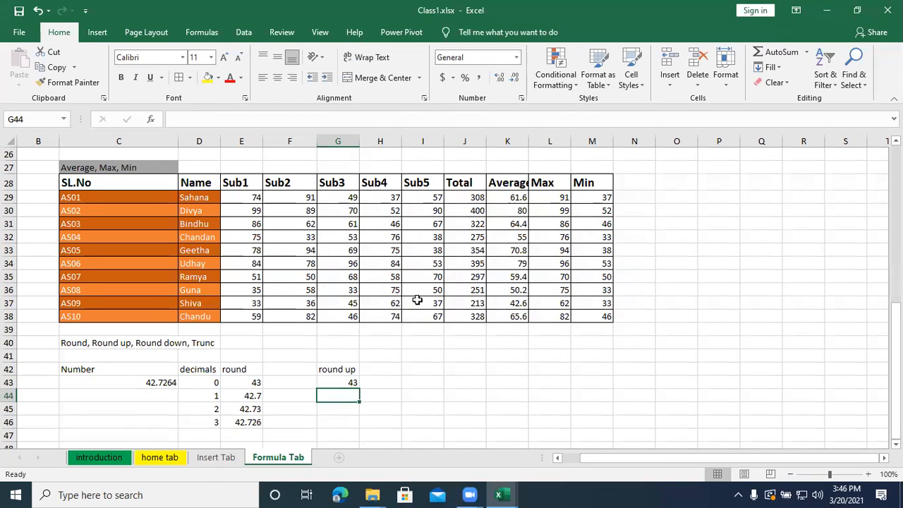
# - Enter the heading "round down" in I42, in the same row as the other function headings
pyautogui.press('Right')
pyautogui.press('Up')
pyautogui.press('Up')
pyautogui.press('Right')
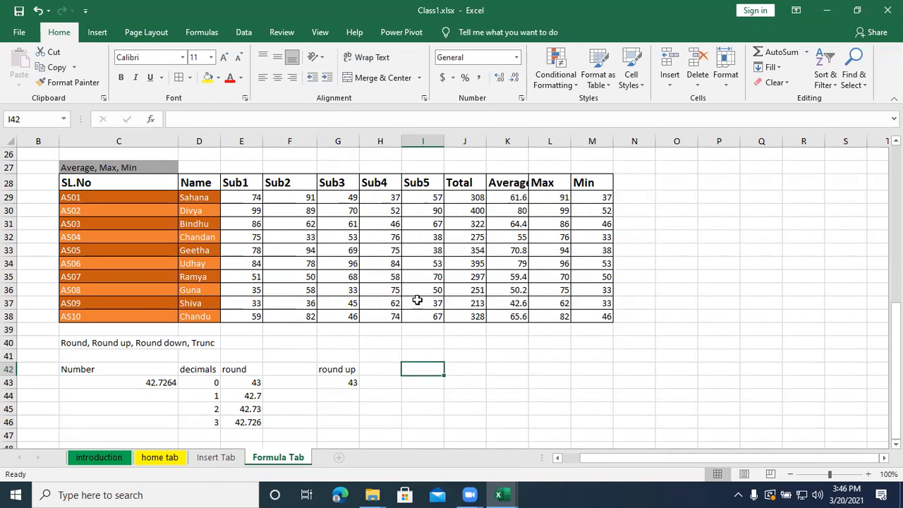
pyautogui.write('round down')
pyautogui.press('Return')
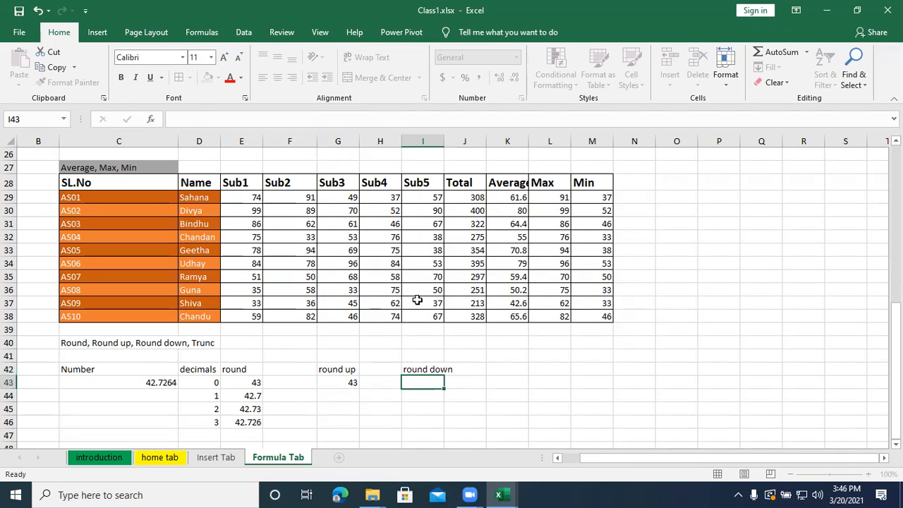
# - Enter =rounddown(C43,0) in I43 to round the sample number down to 0 decimals
pyautogui.write('=ron')
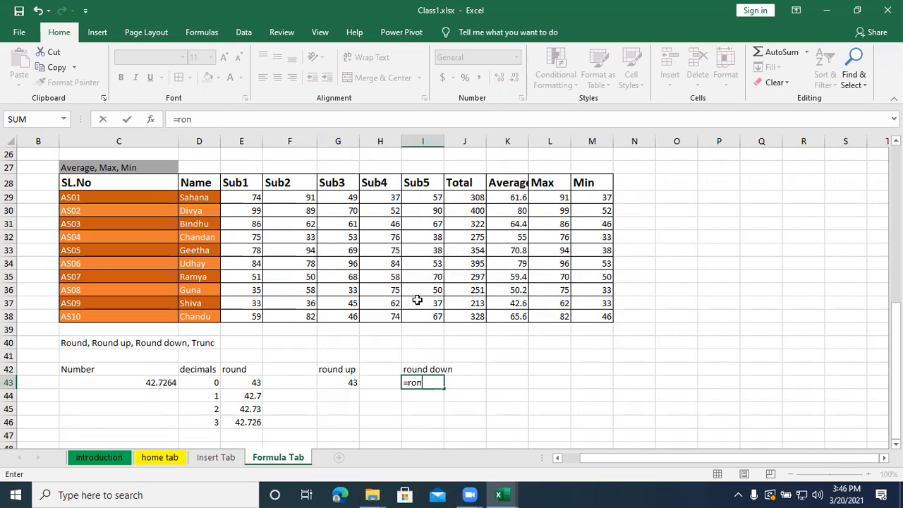
pyautogui.press('BackSpace')
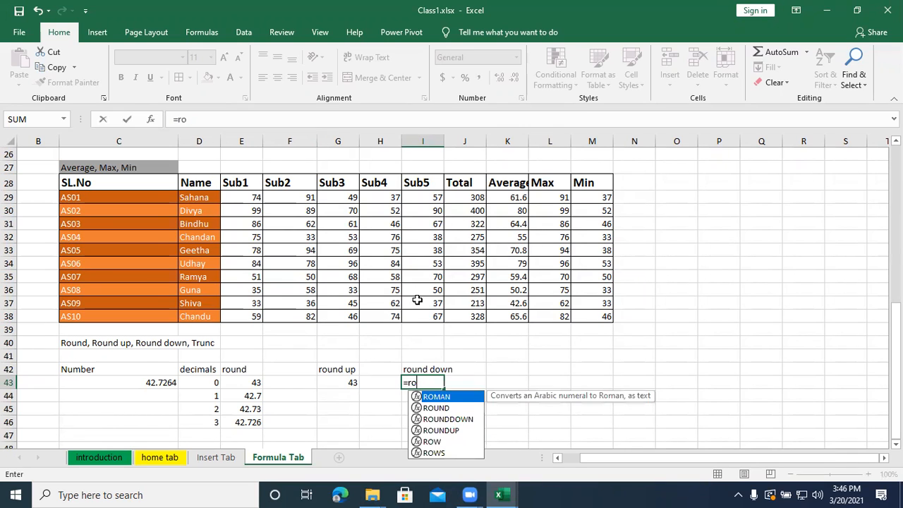
pyautogui.write('und')
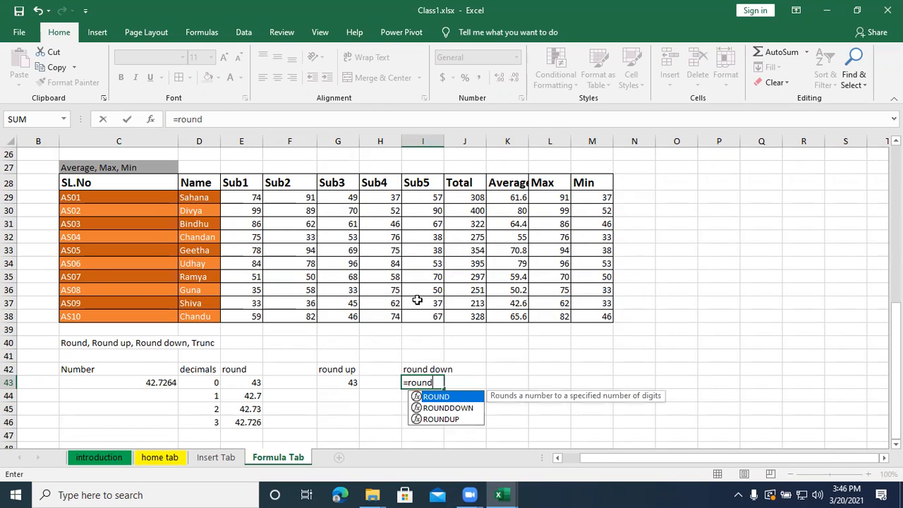
pyautogui.write('di')
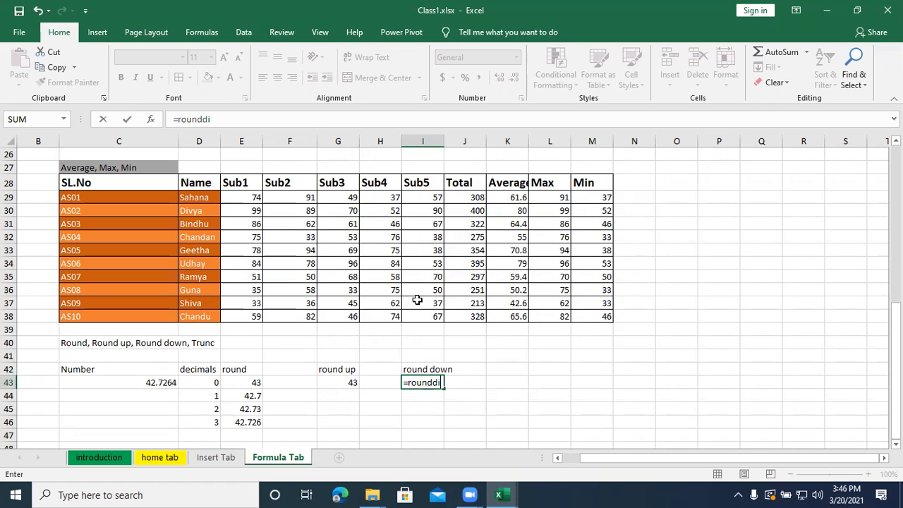
pyautogui.press('BackSpace')
pyautogui.write('own(')
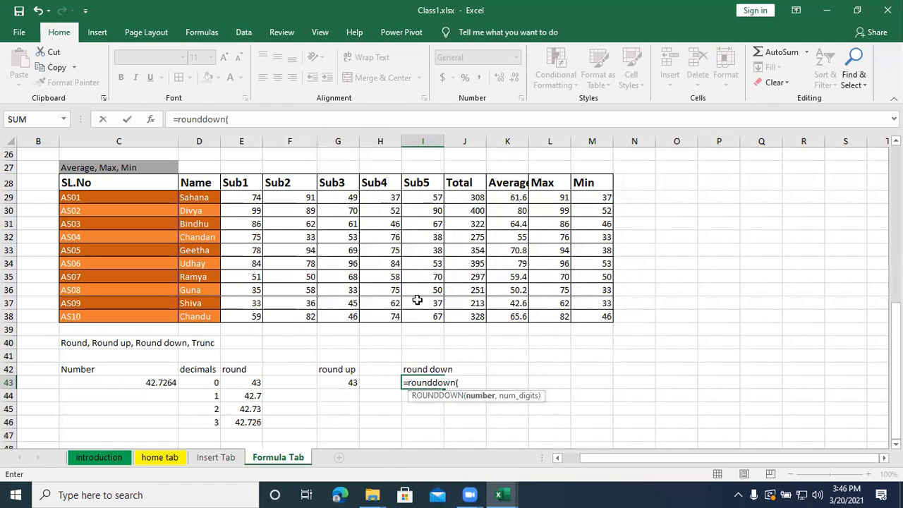
pyautogui.click(158, 382)
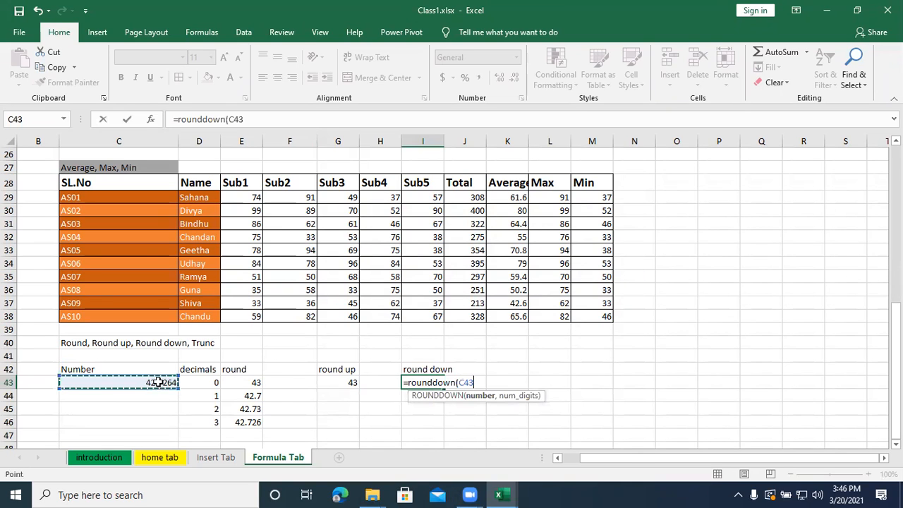
pyautogui.write(',0')
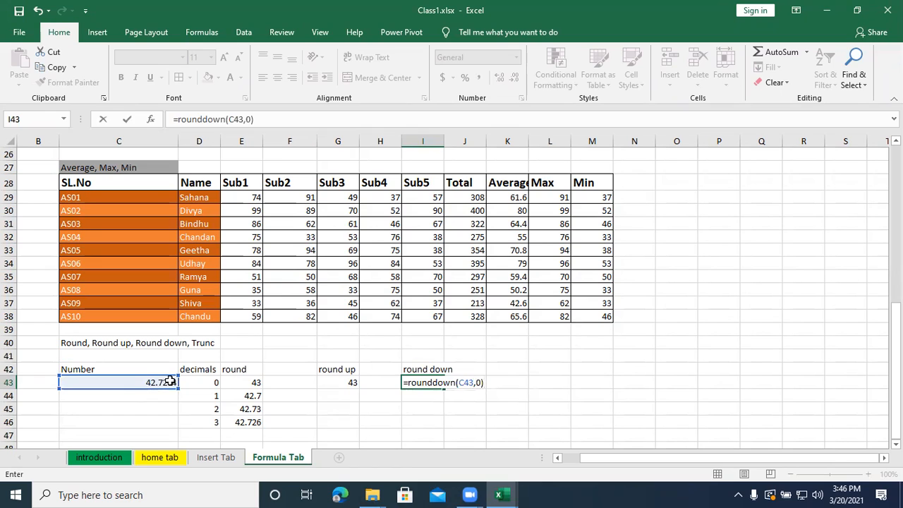
pyautogui.press('Return')
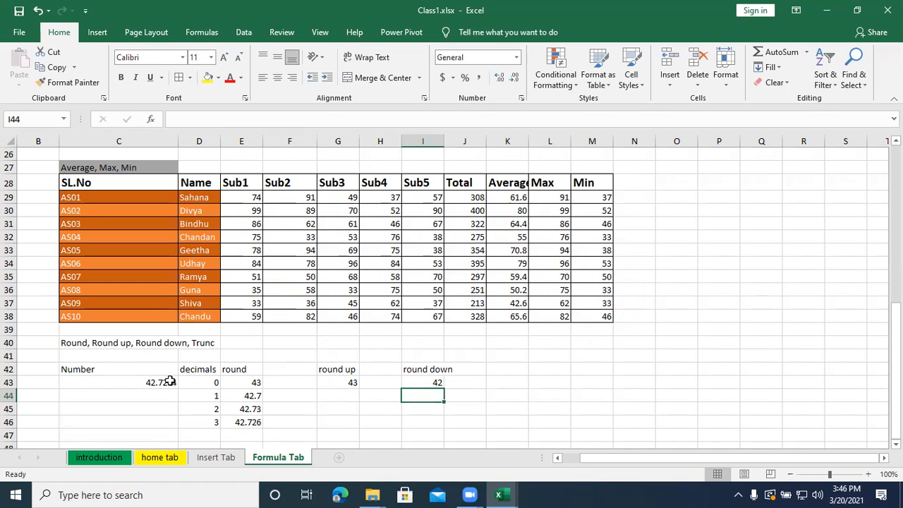
# - Enter the heading "trunc" in F42, between the round and round up headings
pyautogui.click(293, 372)
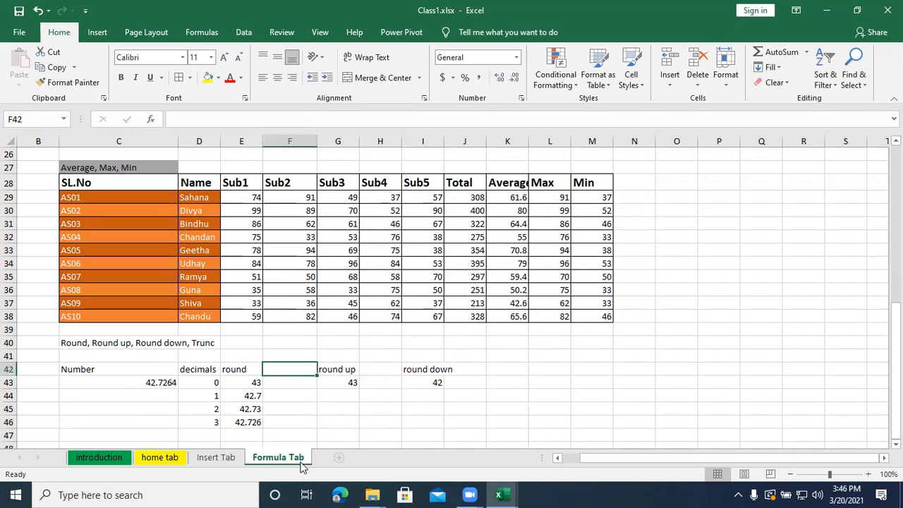
pyautogui.write('trunc')
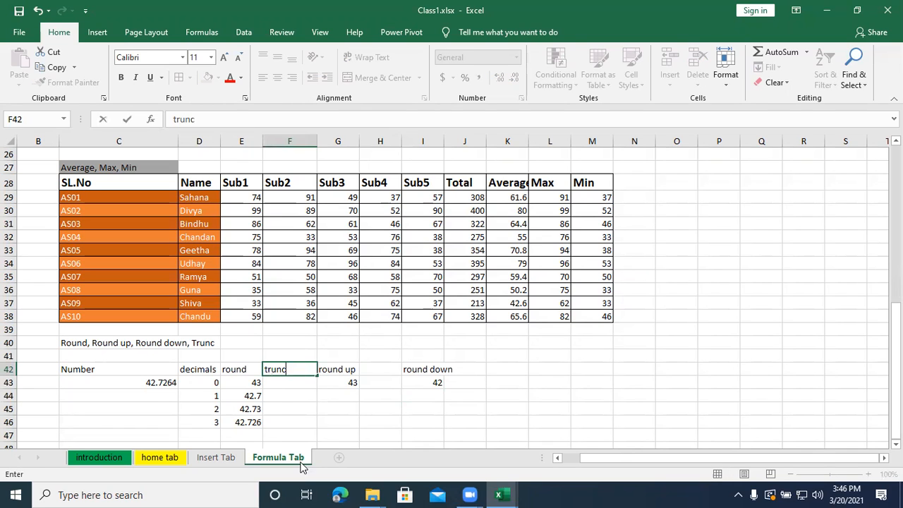
pyautogui.press('Return')
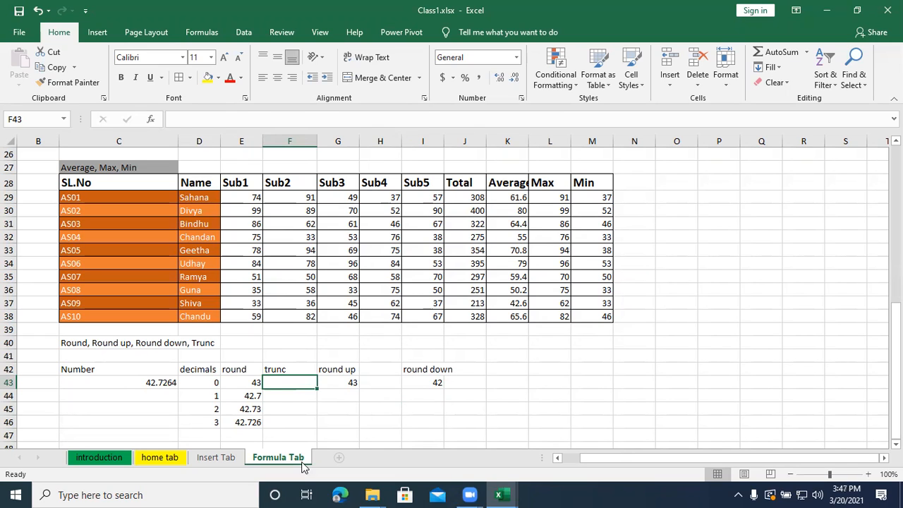
# - Enter =trunc(C43,0) in F43 to truncate the sample number to 0 decimals
pyautogui.write('=')
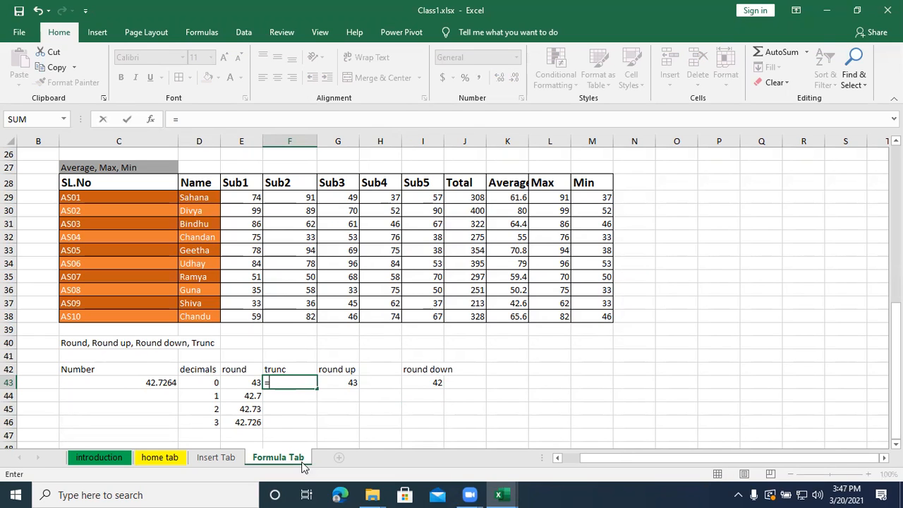
pyautogui.write('trunc(')
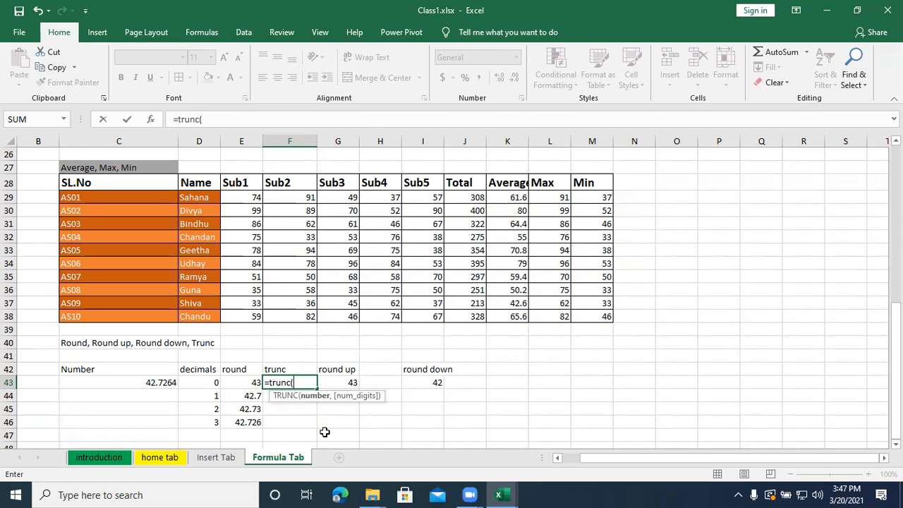
pyautogui.click(161, 380)
pyautogui.write(',')
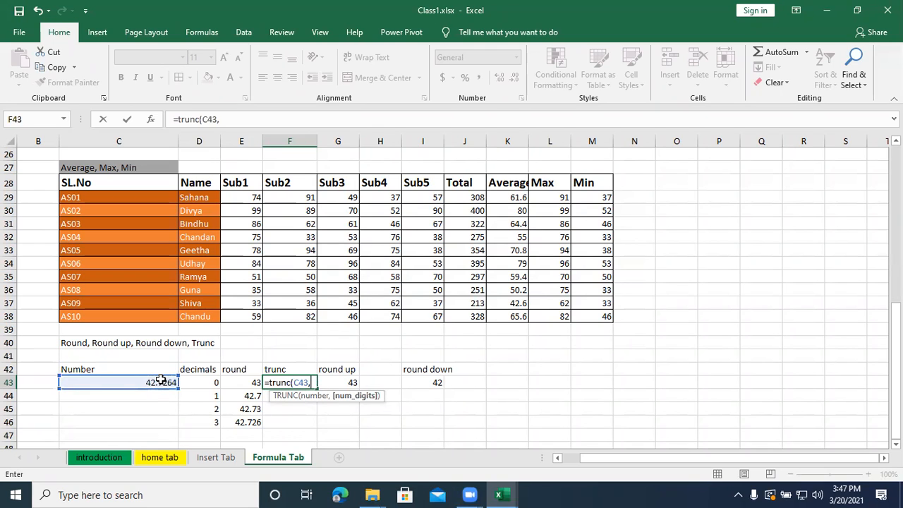
pyautogui.write('0)')
pyautogui.press('Return')
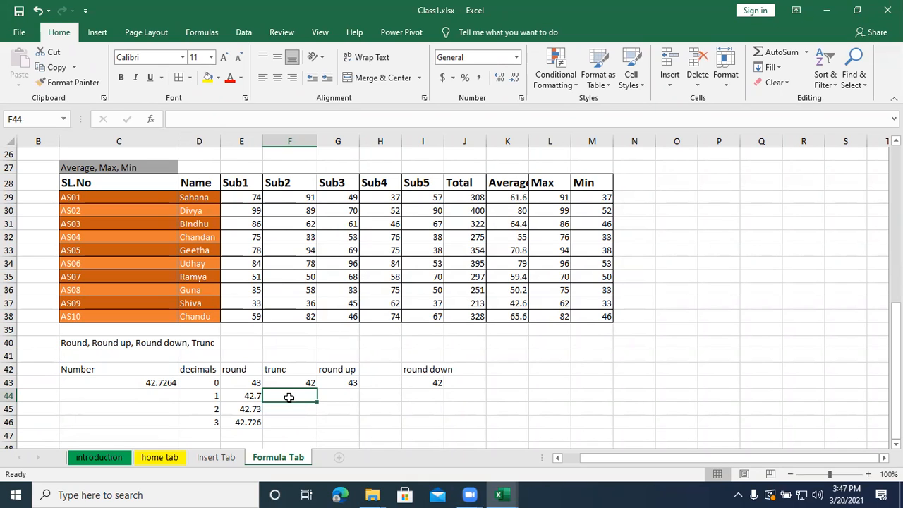
# - Enter =trunc(C43,1) in F44 to truncate the sample number to 1 decimal
pyautogui.write('=')
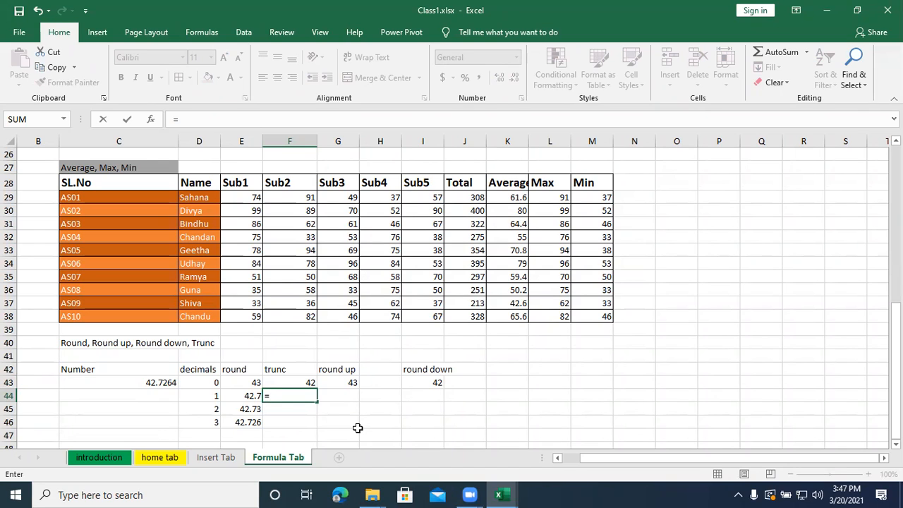
pyautogui.write('trunc(')
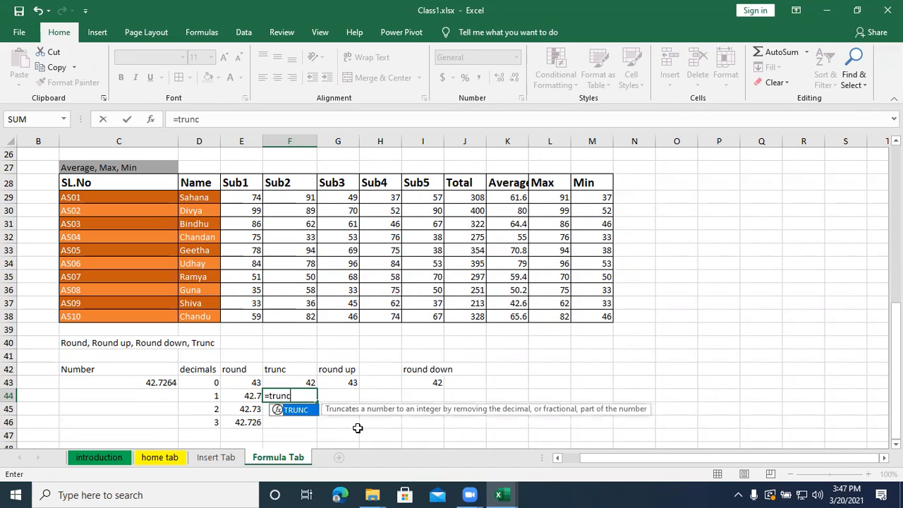
pyautogui.click(160, 384)
pyautogui.write(',')
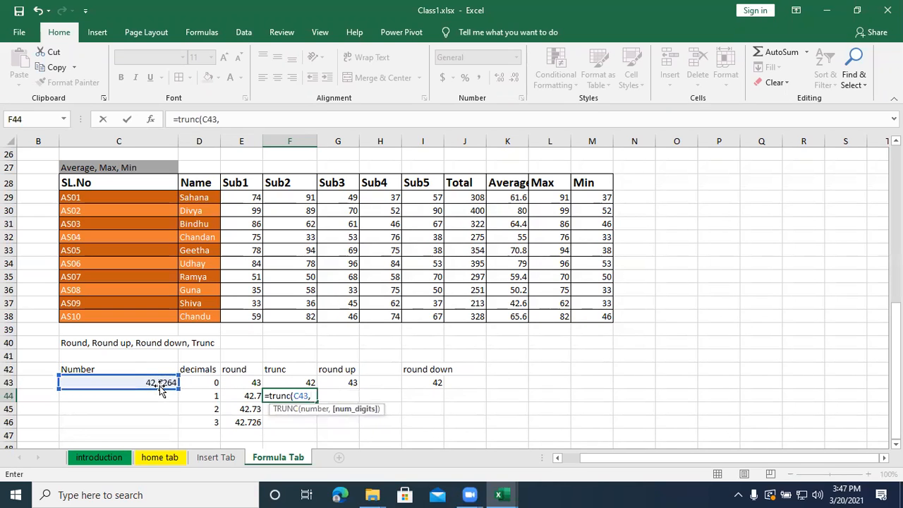
pyautogui.write('1)')
pyautogui.press('Return')
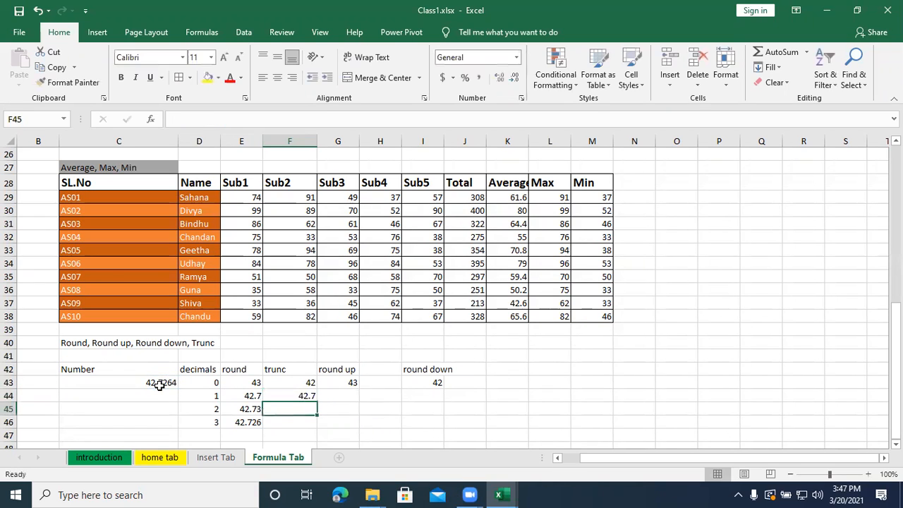
# - Enter =trunc(C43,2) in F45 to truncate the sample number to 2 decimals
pyautogui.write('=trunc')
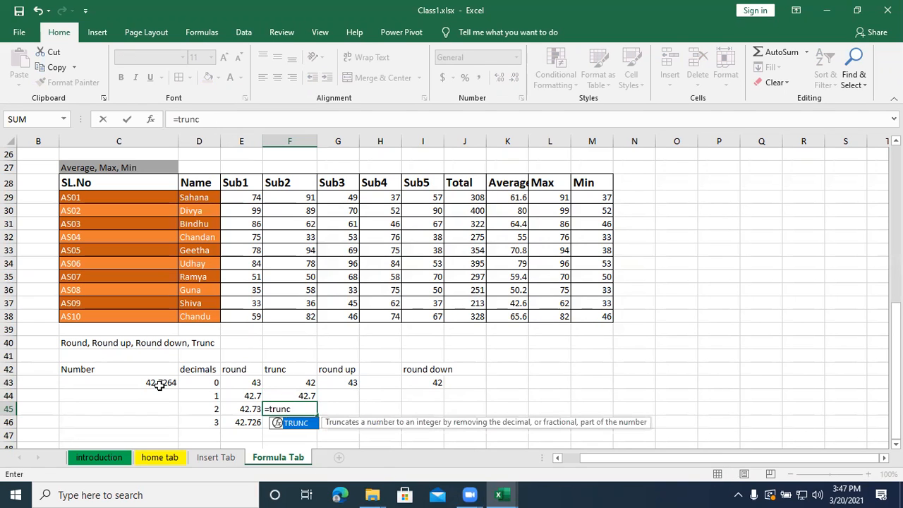
pyautogui.write('(')
pyautogui.click(155, 382)
pyautogui.write(',2)')
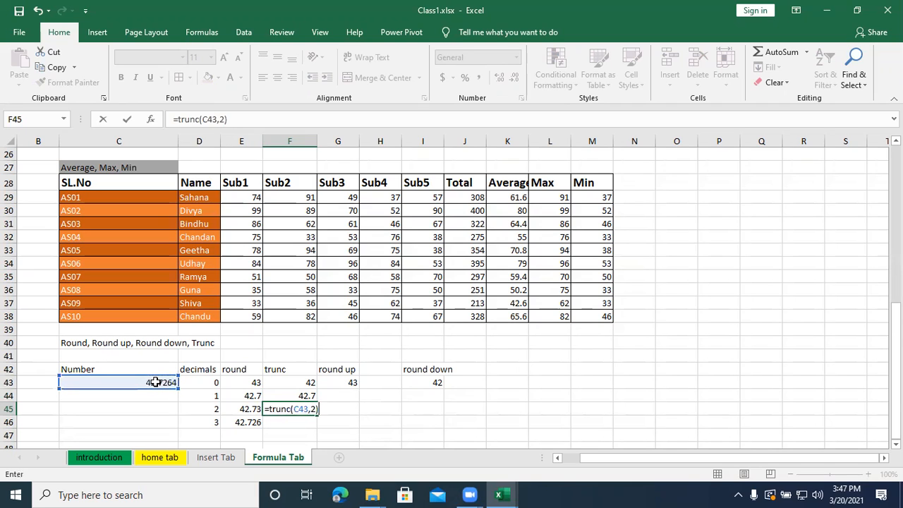
pyautogui.press('Return')
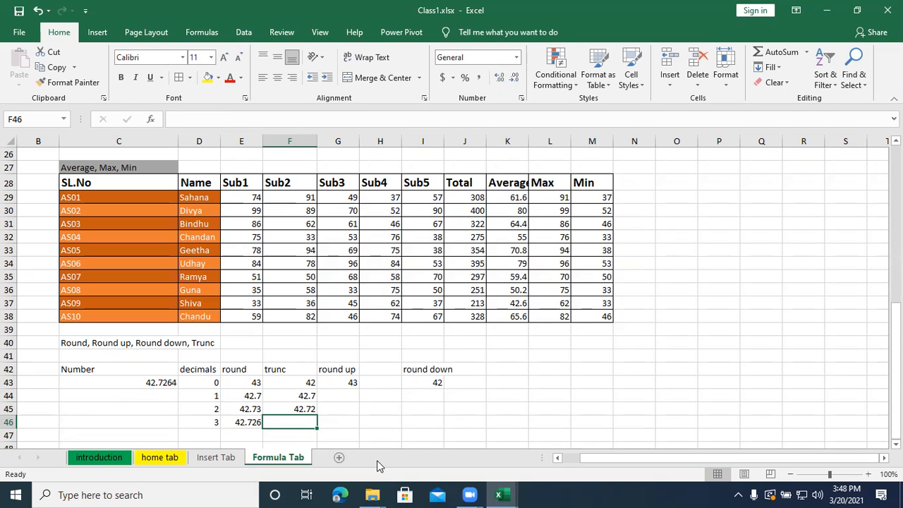
# - Enter =trunc(C43,3) in F46 to truncate the sample number to 3 decimals
pyautogui.write('=trunc')
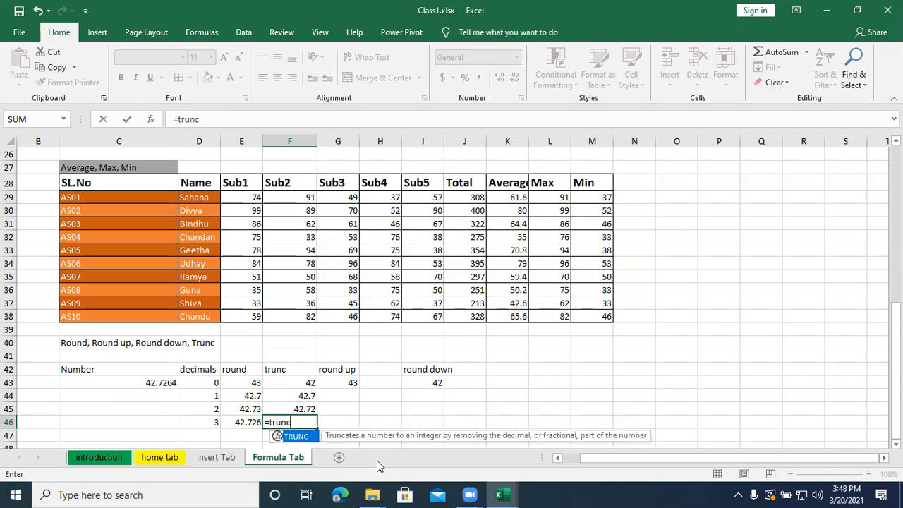
pyautogui.write('(')
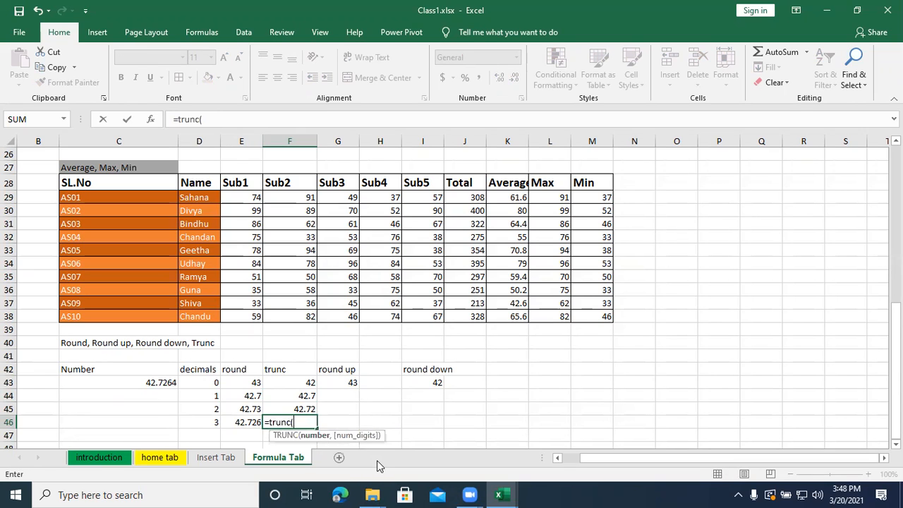
pyautogui.click(146, 383)
pyautogui.write(',3)')
pyautogui.press('Return')
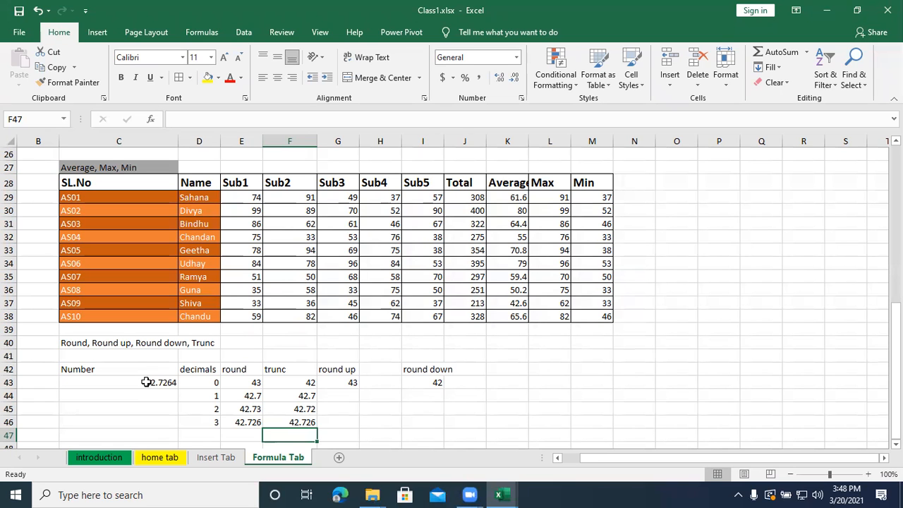
# - Review the mathematical functions list in column A and the worked examples down to the rounding table
pyautogui.scroll(2, 266, 368)
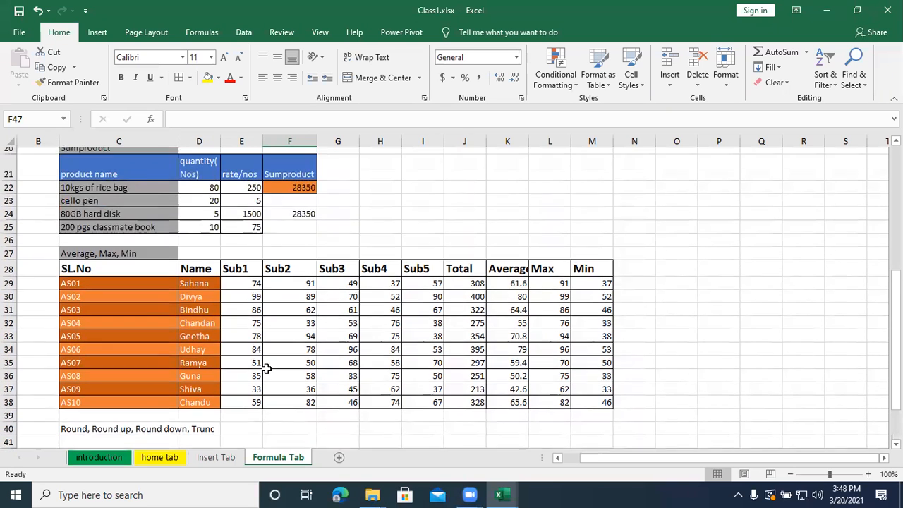
pyautogui.scroll(6, 265, 367)
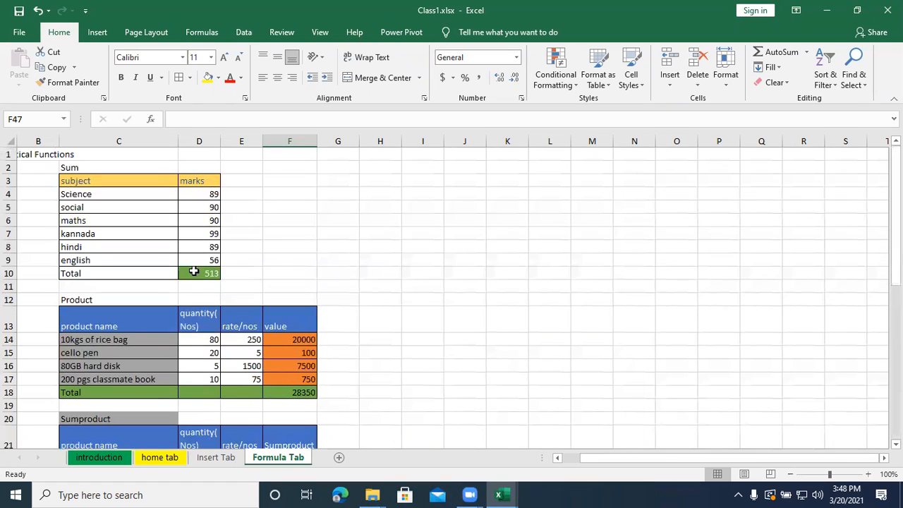
pyautogui.moveTo(601, 455); pyautogui.dragTo(518, 455)
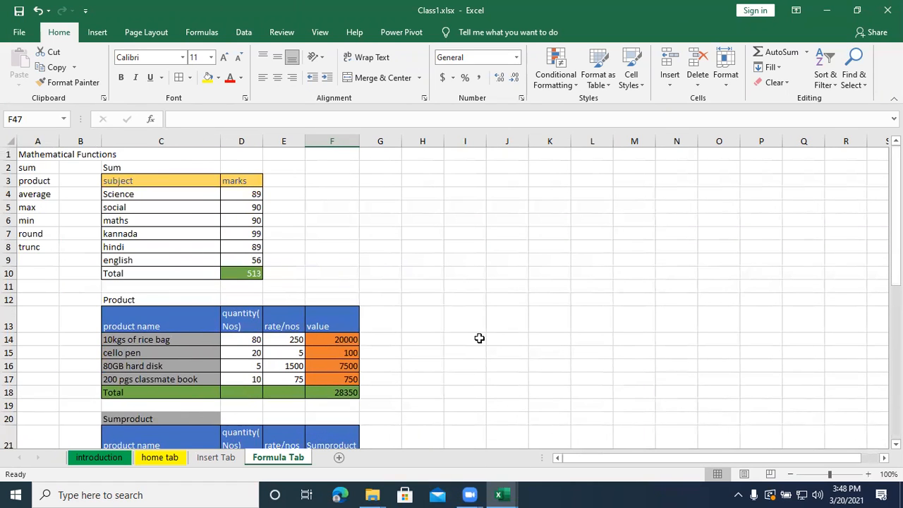
pyautogui.scroll(-8, 479, 339)
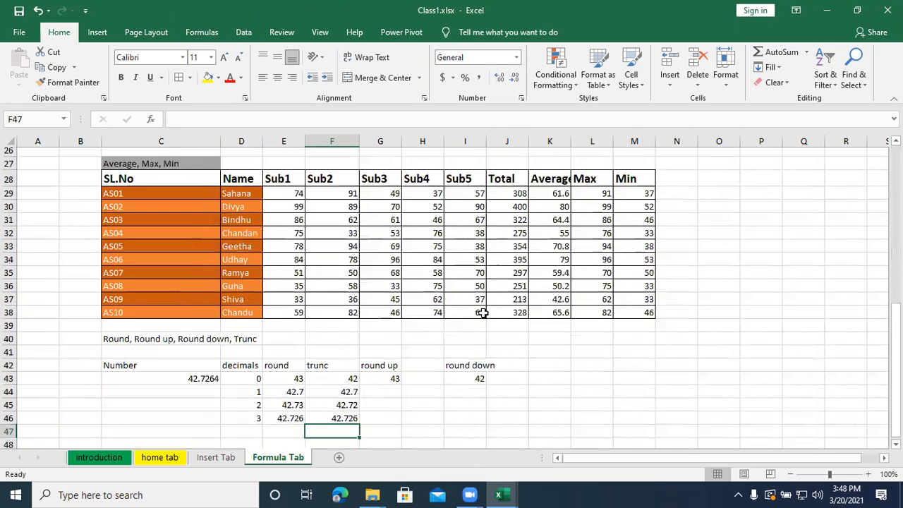
pyautogui.scroll(-2, 482, 312)
pyautogui.click(460, 350)
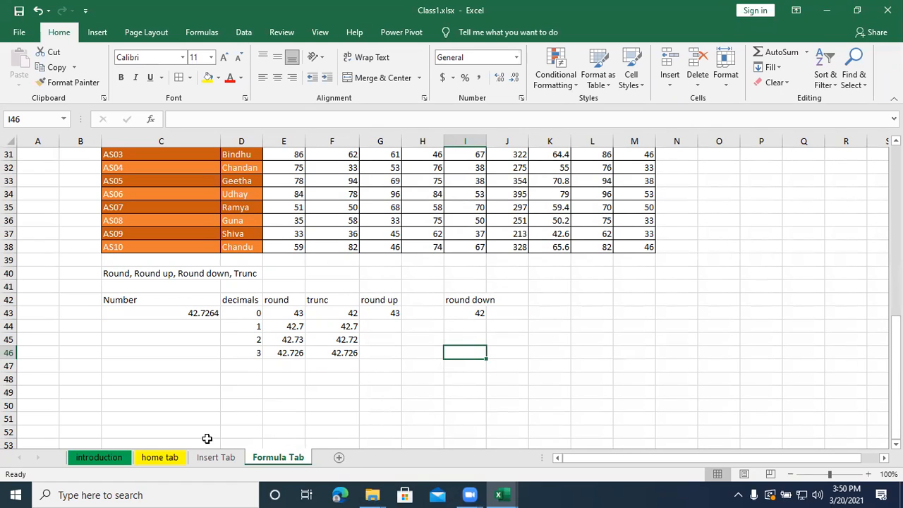
# - Enter the headings "roman" in cell C48 and "Arabic" in cell E48
pyautogui.click(137, 376)
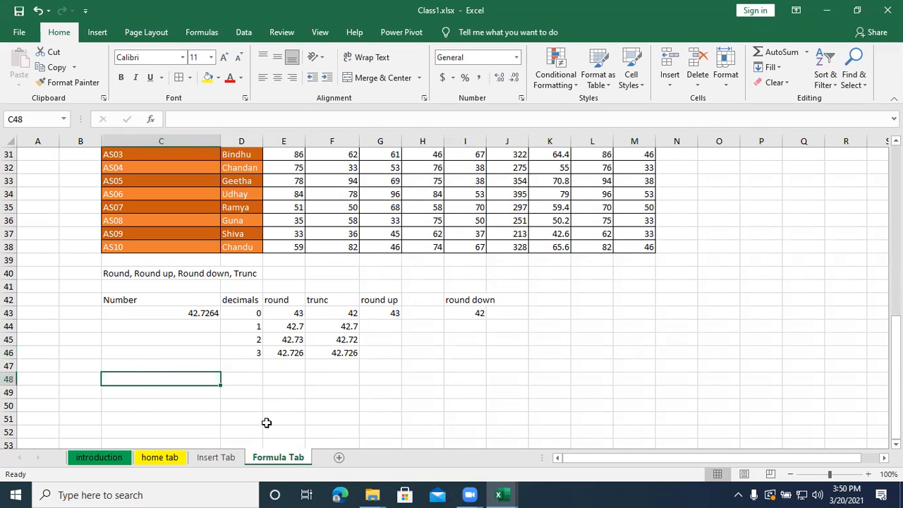
pyautogui.write('r')
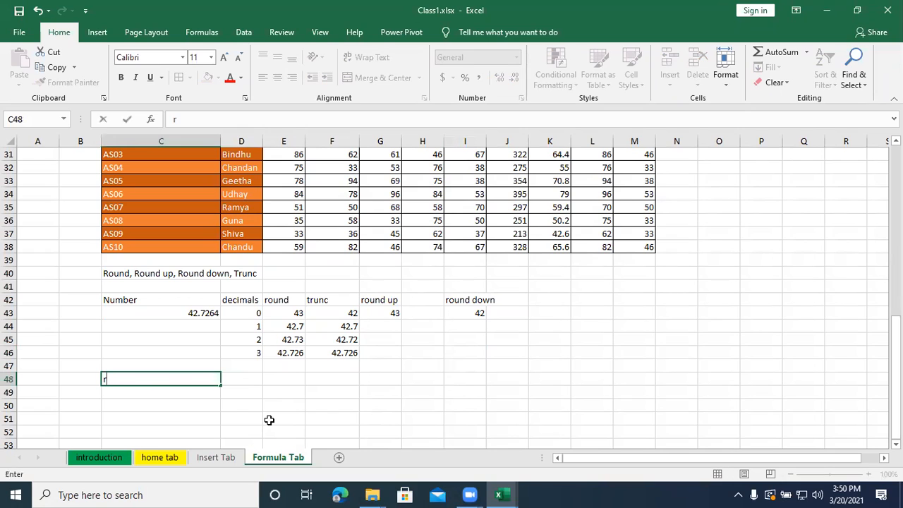
pyautogui.write('oman')
pyautogui.press('Tab')
pyautogui.press('Tab')
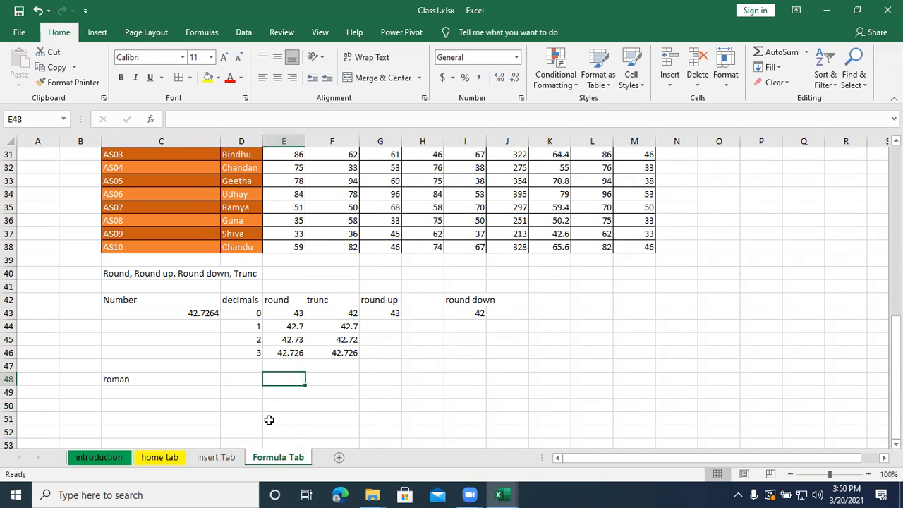
pyautogui.write('Ara')
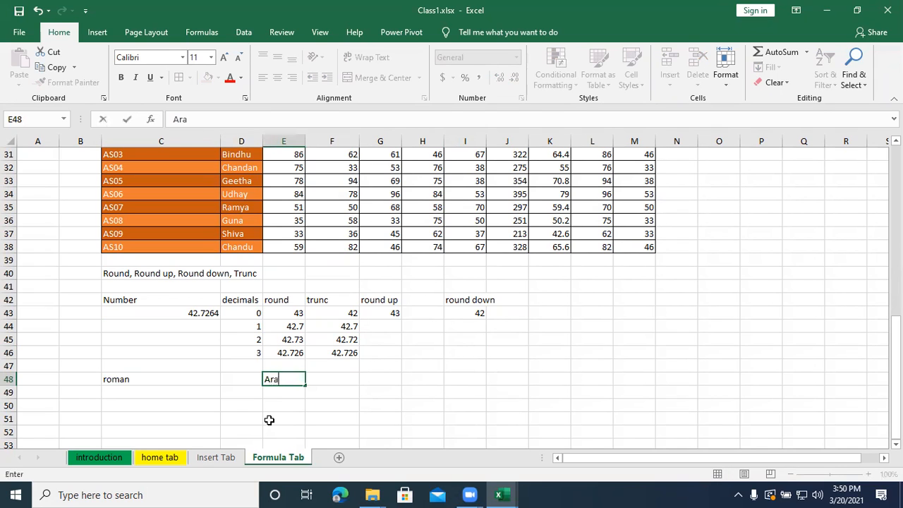
pyautogui.write('bic')
pyautogui.press('Return')
# - List the numbers 1, 5, 10, 50, 100, 500 and 1000 in cells C49 to C55 under the roman heading
pyautogui.press('Left')
pyautogui.press('Left')
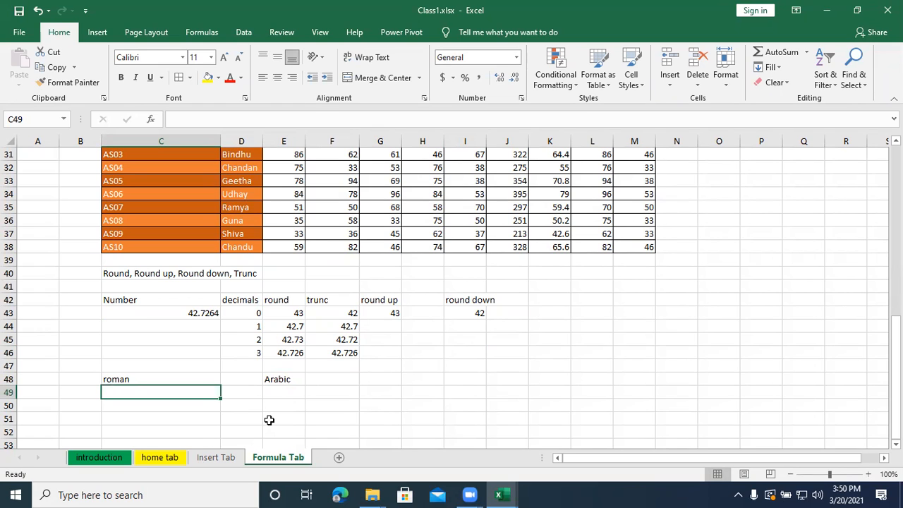
pyautogui.write('1')
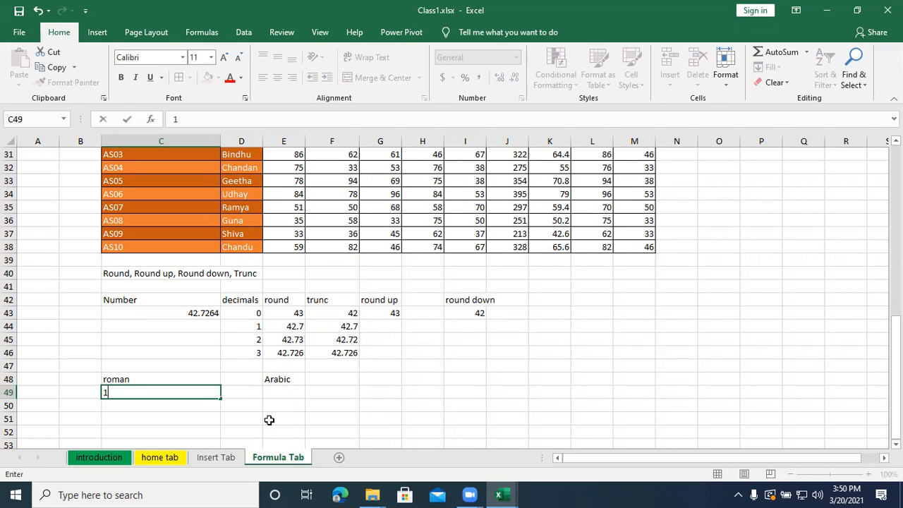
pyautogui.press('Return')
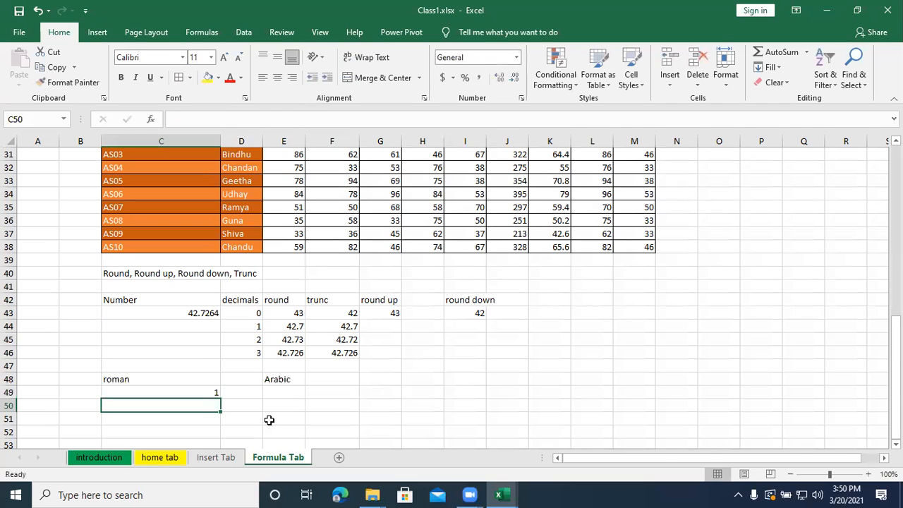
pyautogui.write('5')
pyautogui.press('Return')
pyautogui.write('10')
pyautogui.press('Return')
pyautogui.write('50')
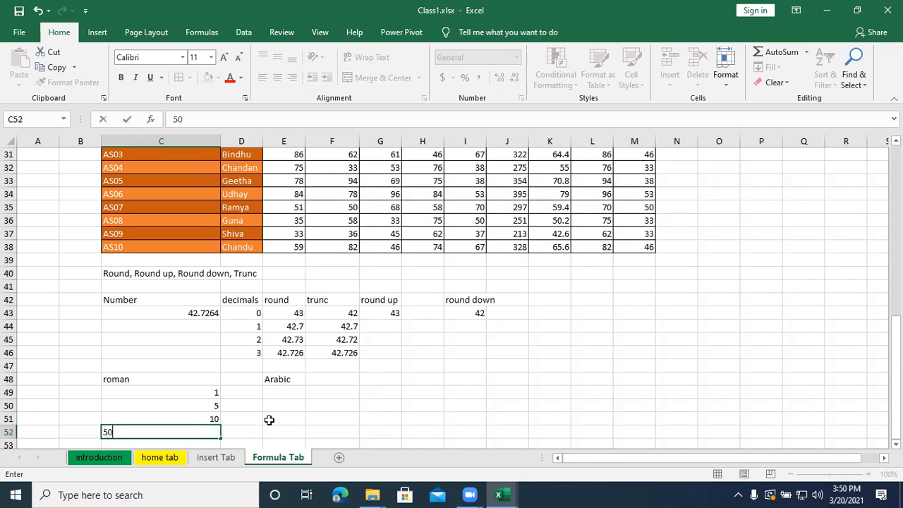
pyautogui.press('Return')
pyautogui.write('100')
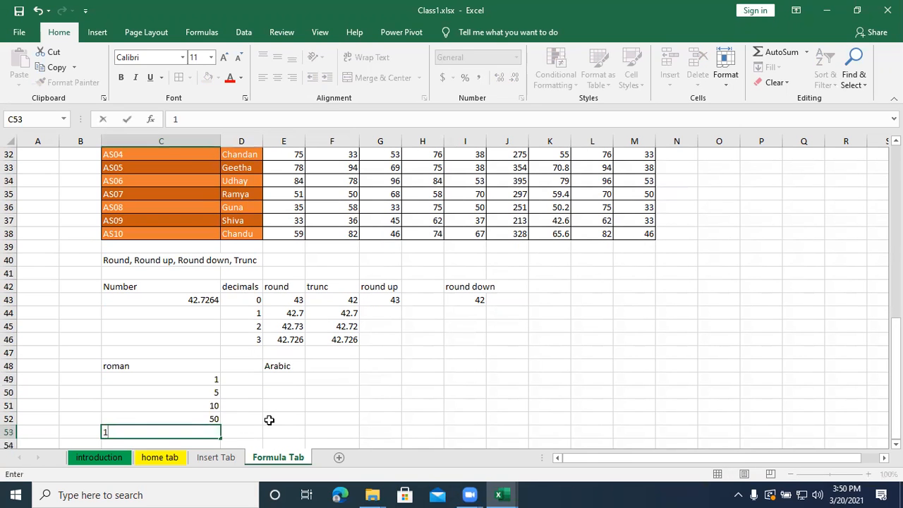
pyautogui.press('Return')
pyautogui.write('500')
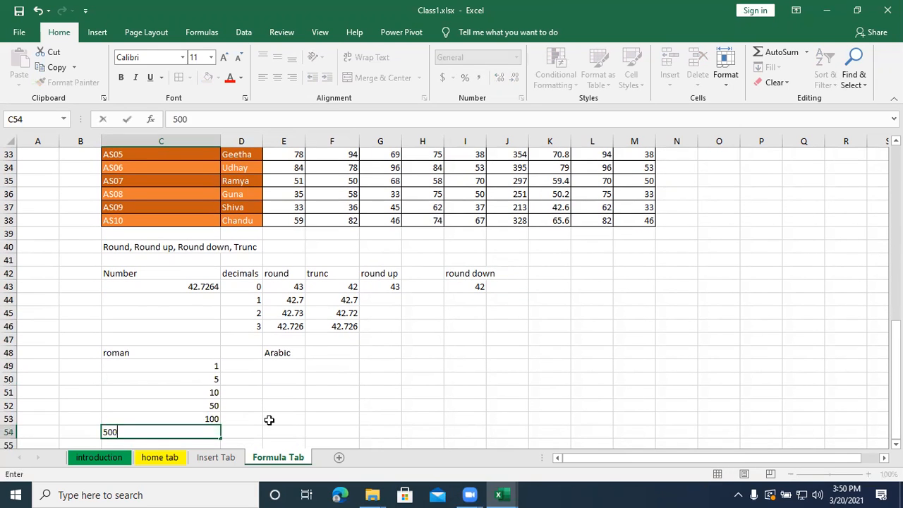
pyautogui.press('Return')
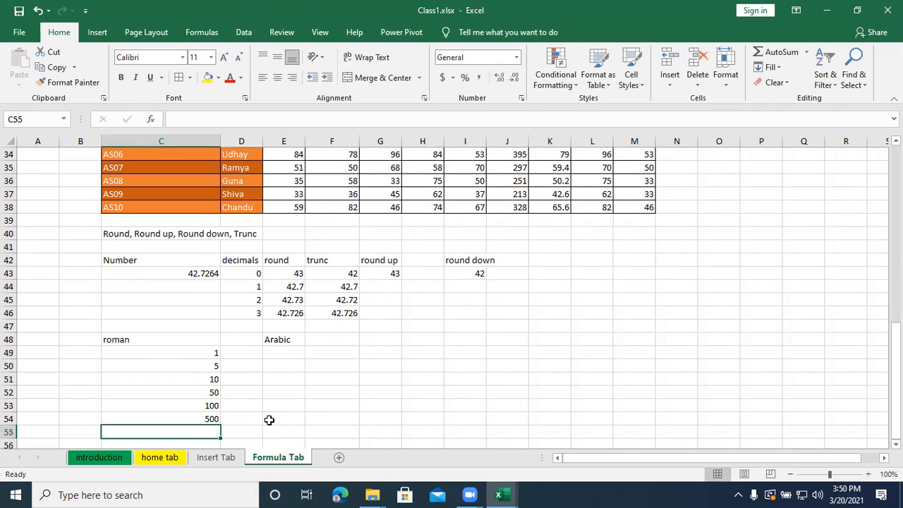
pyautogui.write('1000')
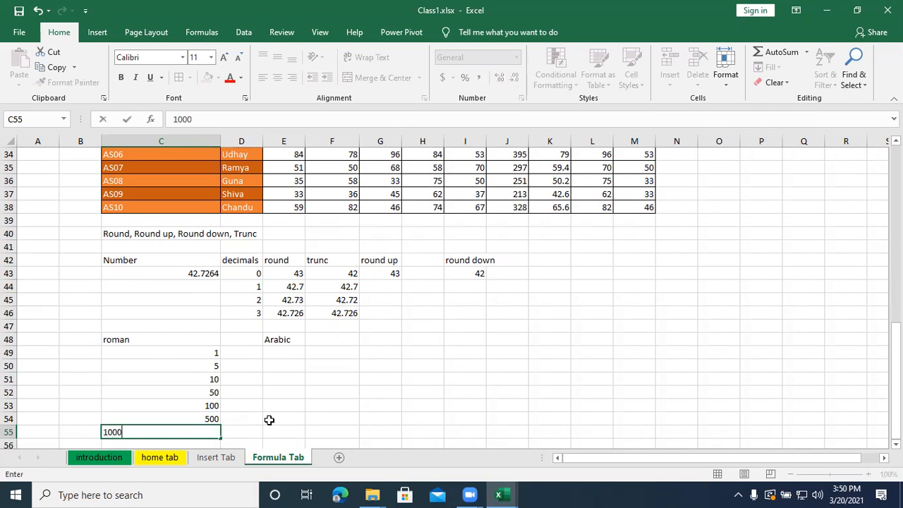
pyautogui.press('Return')
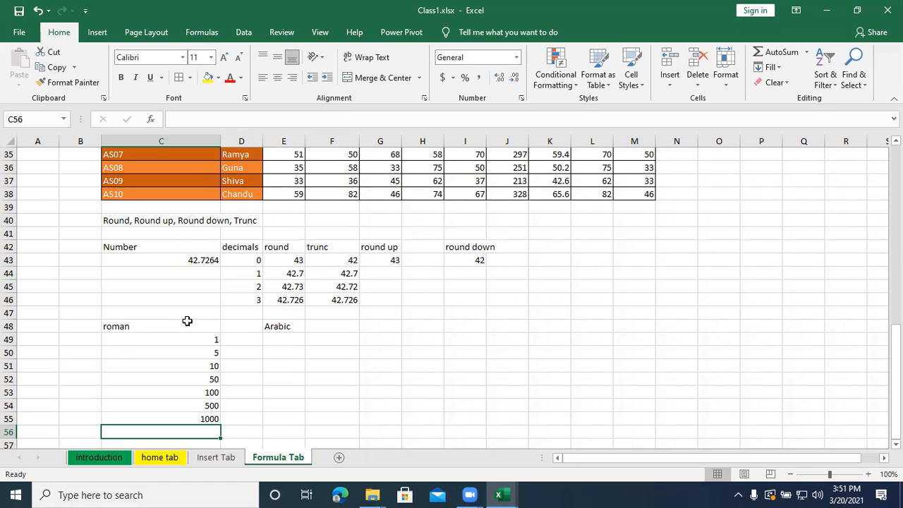
# - Convert the listed numbers to Roman numerals with =ROMAN(C49) in D49, filled down through D55
pyautogui.moveTo(191, 339); pyautogui.dragTo(190, 415)
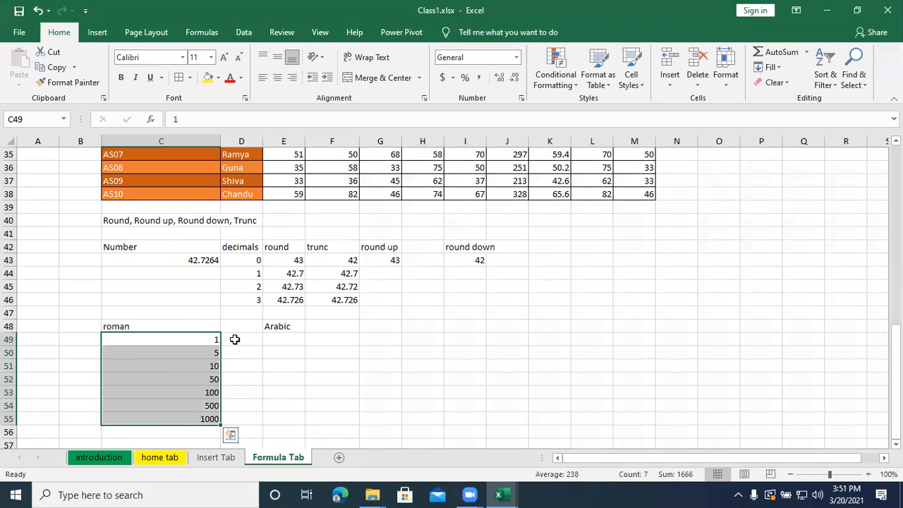
pyautogui.click(235, 339)
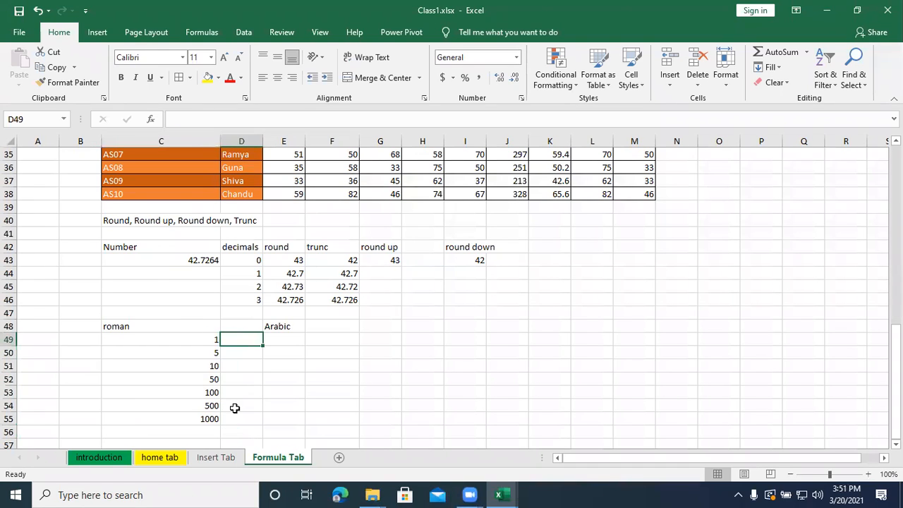
pyautogui.write('=roman')
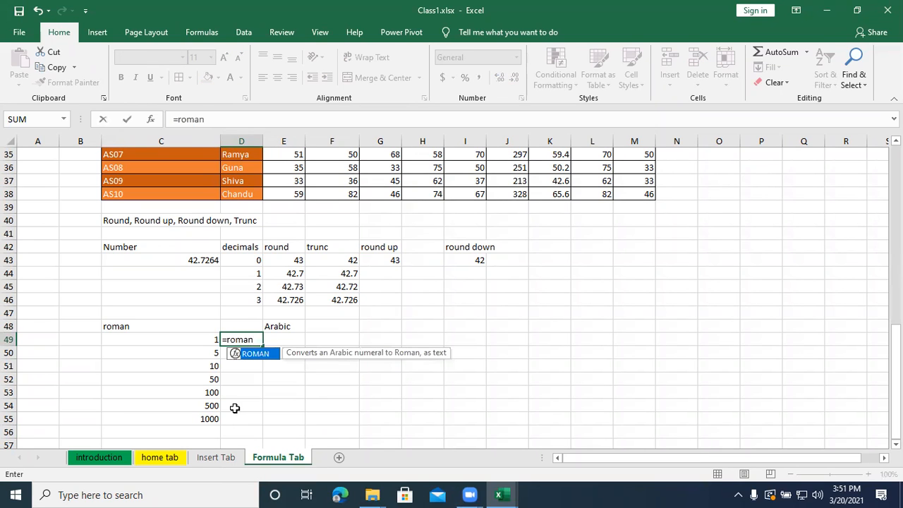
pyautogui.write('(')
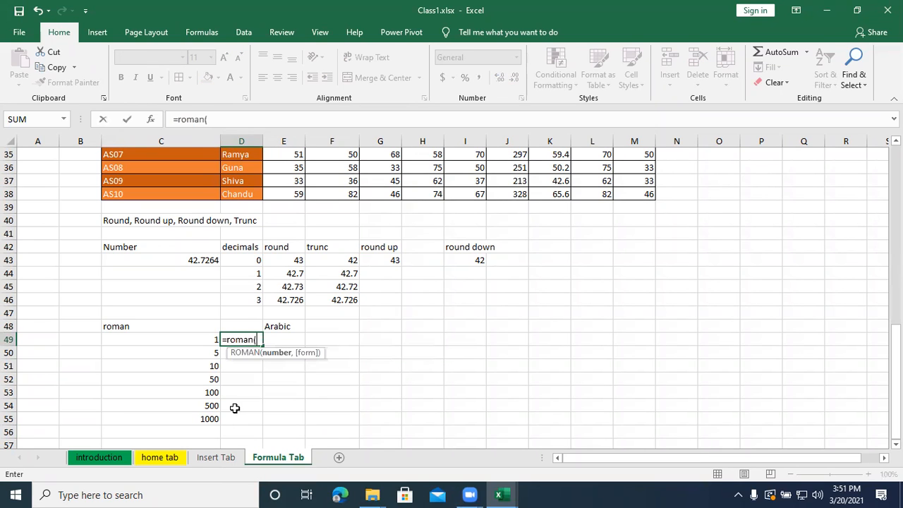
pyautogui.click(200, 340)
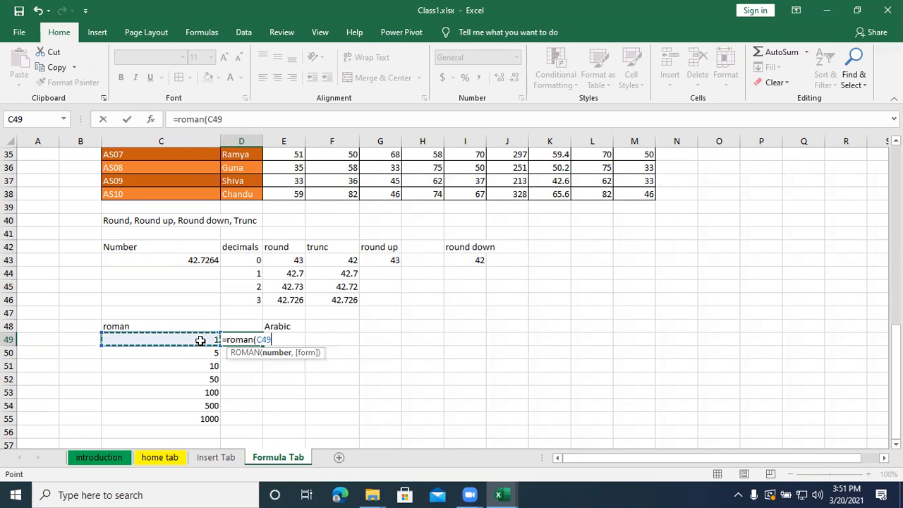
pyautogui.write(')')
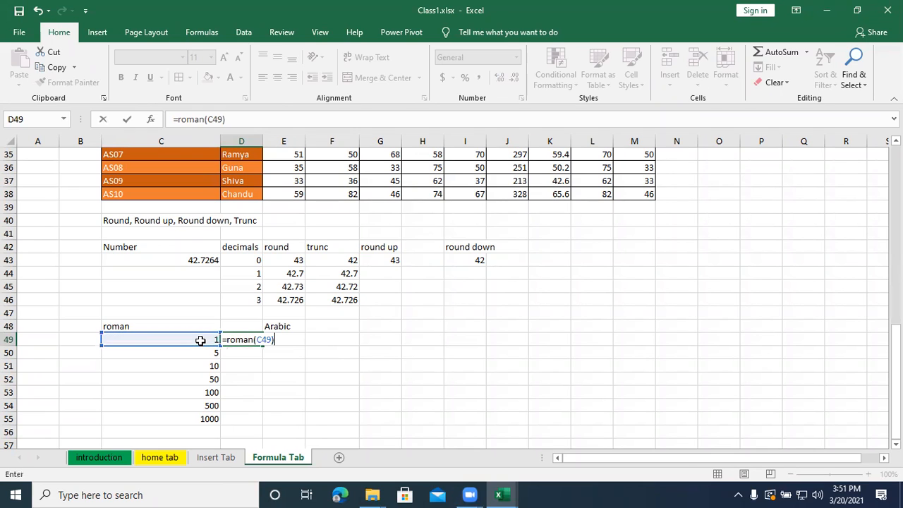
pyautogui.press('Return')
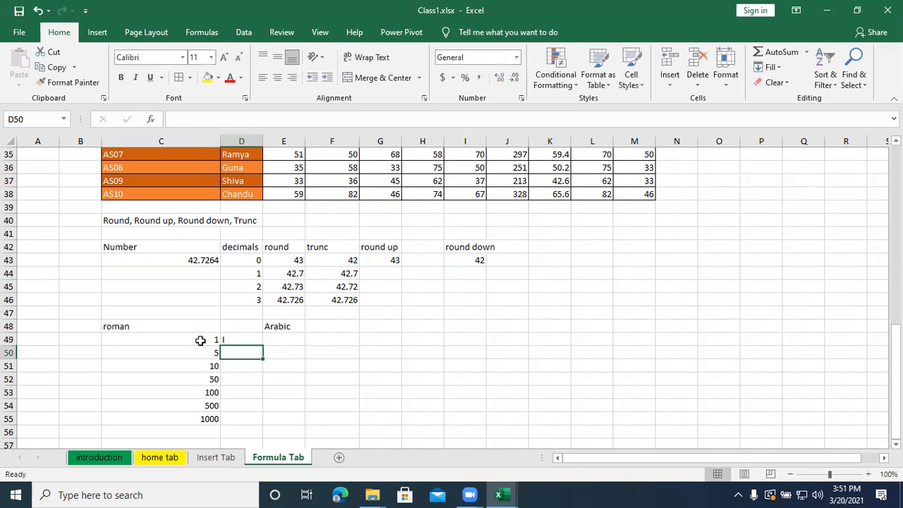
pyautogui.click(237, 340)
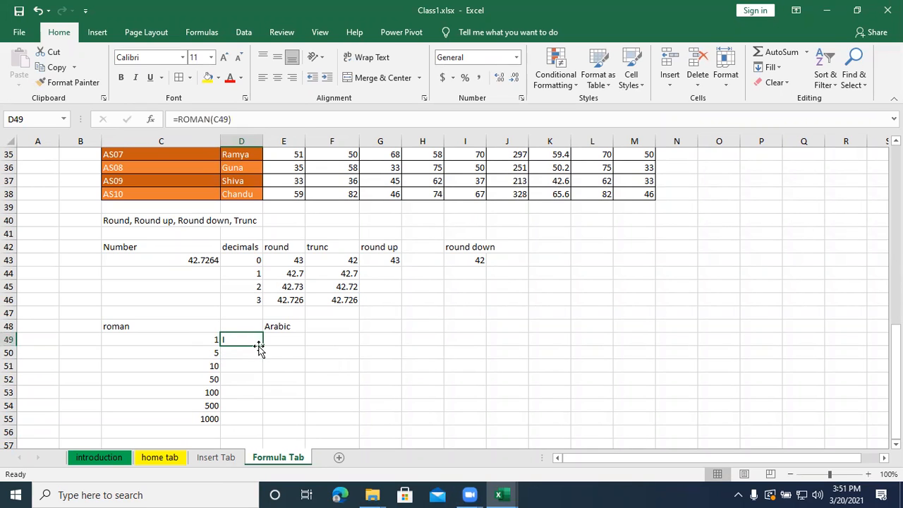
pyautogui.moveTo(263, 345); pyautogui.dragTo(258, 425)
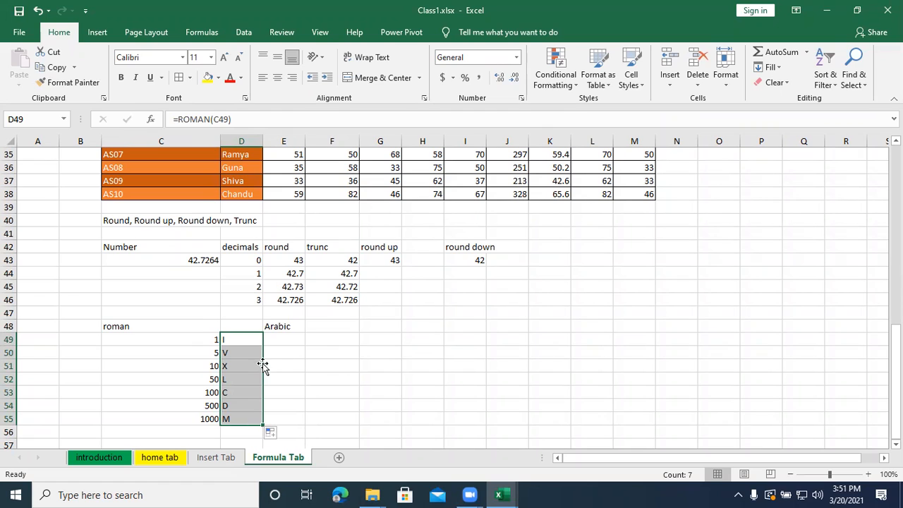
# - Convert the Roman numerals back to numbers with =ARABIC(D49) in E49, filled down through E55
pyautogui.click(298, 338)
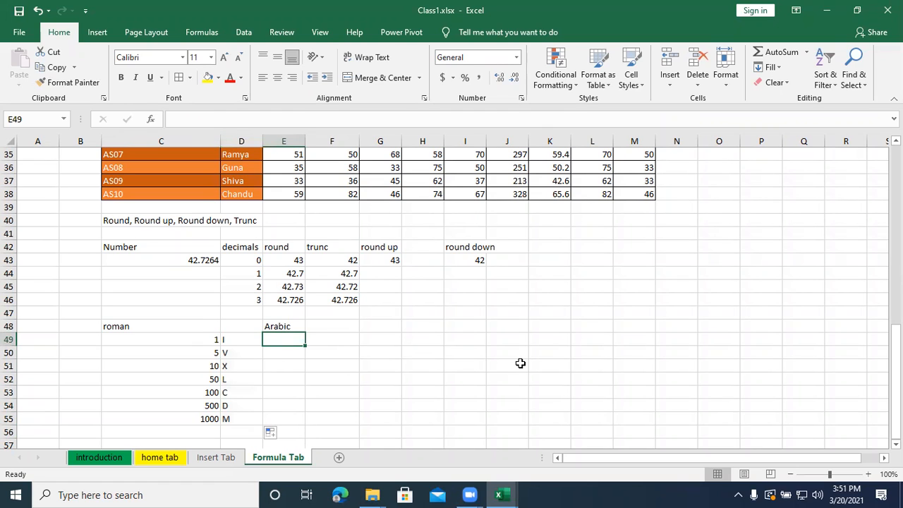
pyautogui.write('=')
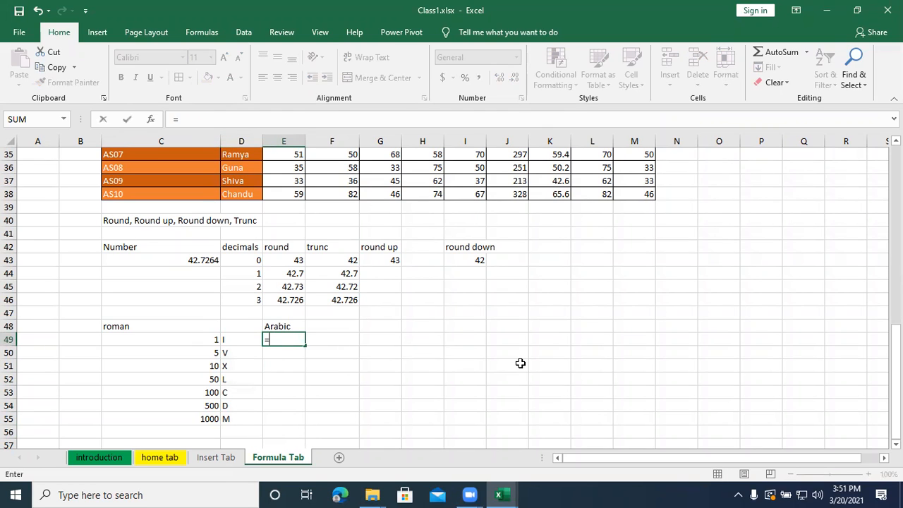
pyautogui.write('arabic')
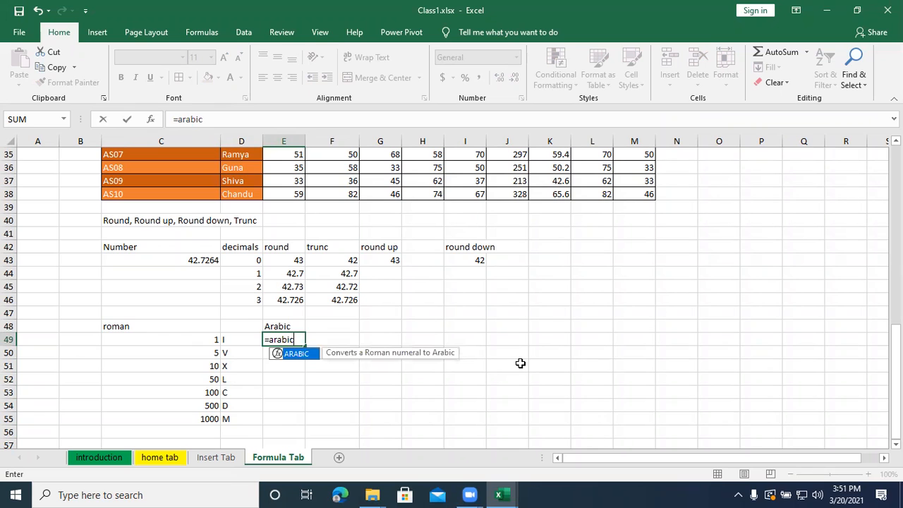
pyautogui.write('(')
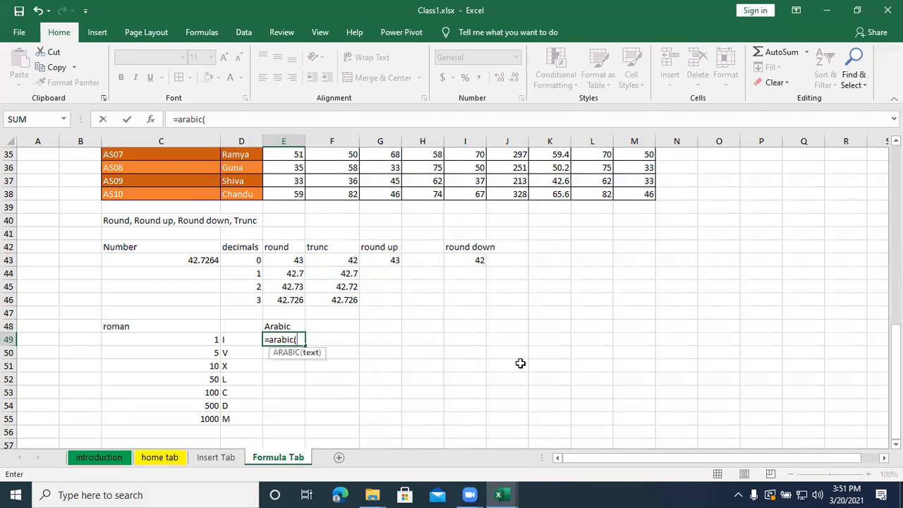
pyautogui.click(242, 339)
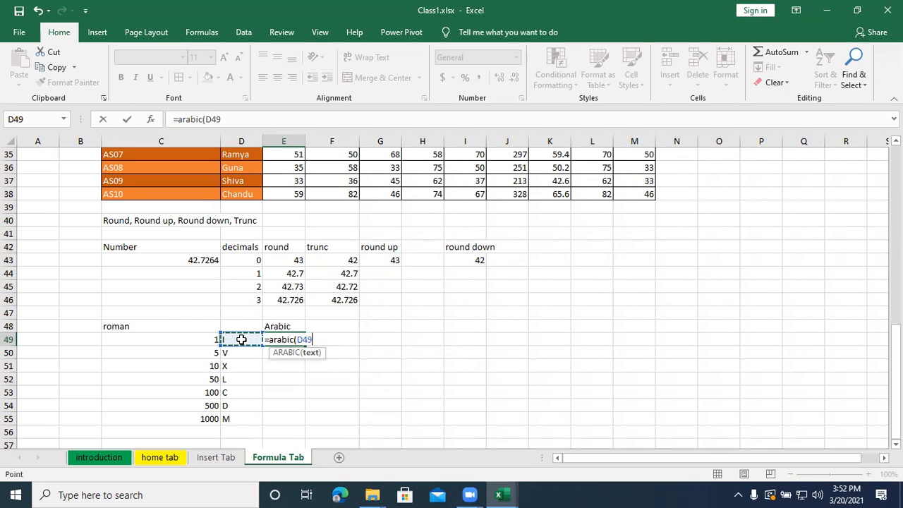
pyautogui.write(')')
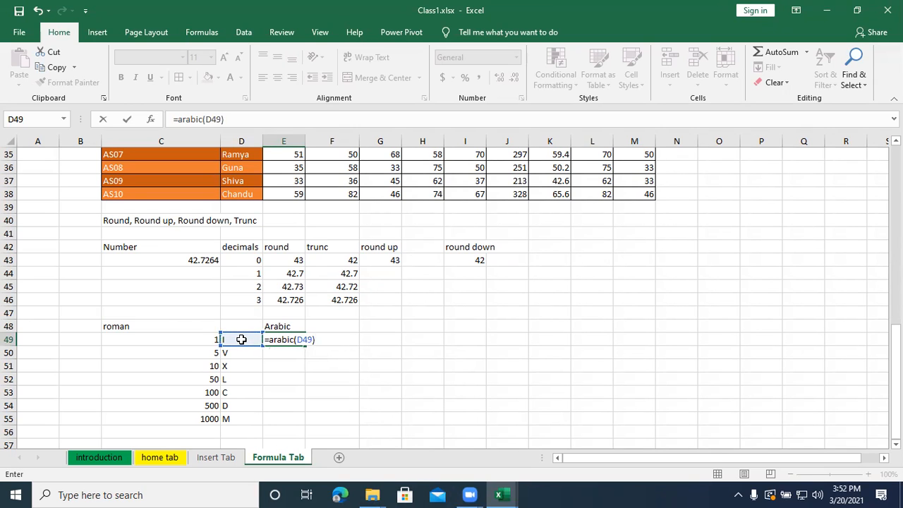
pyautogui.press('Return')
pyautogui.click(270, 339)
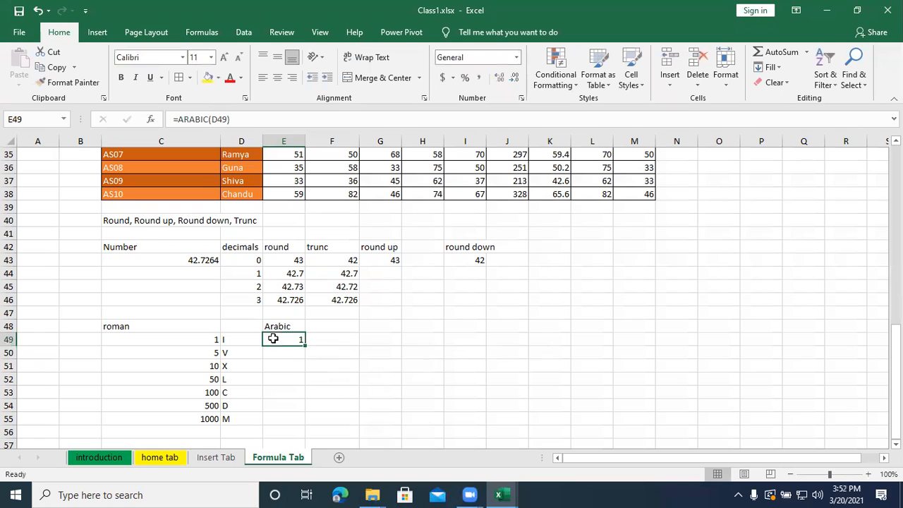
pyautogui.moveTo(307, 347); pyautogui.dragTo(308, 425)
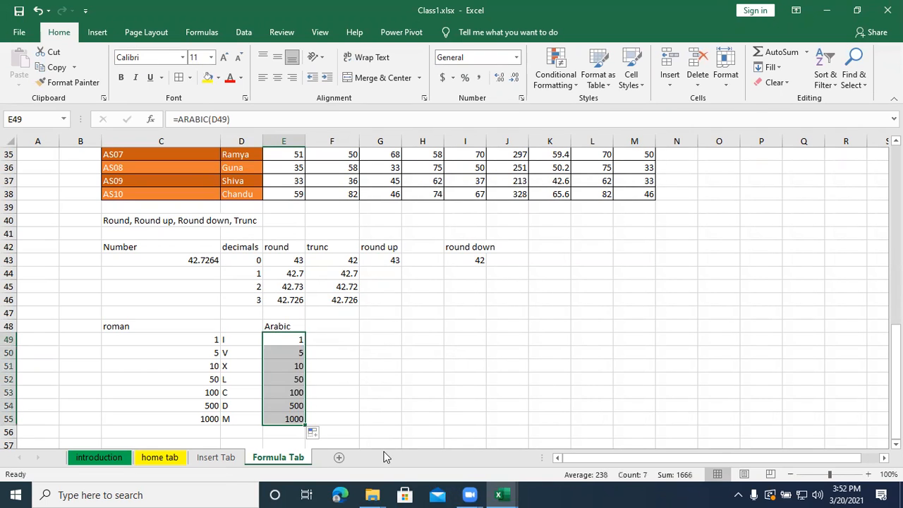
pyautogui.click(380, 390)
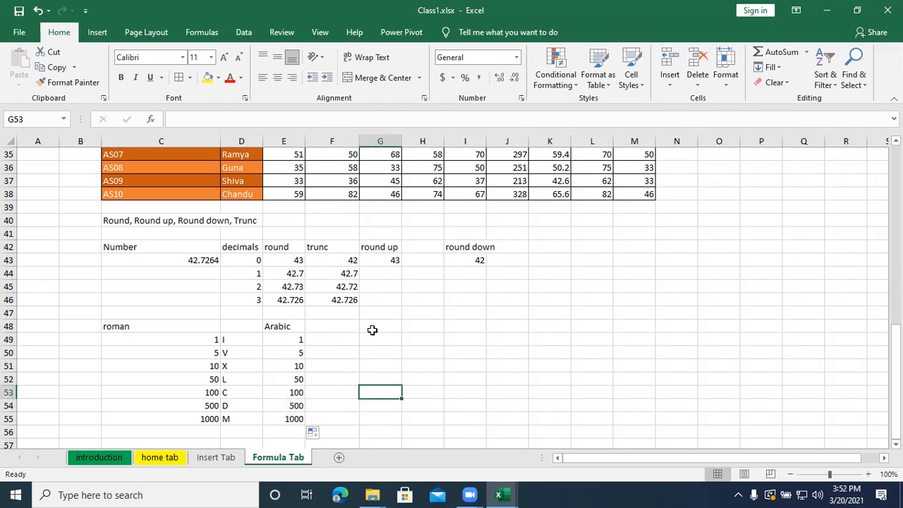